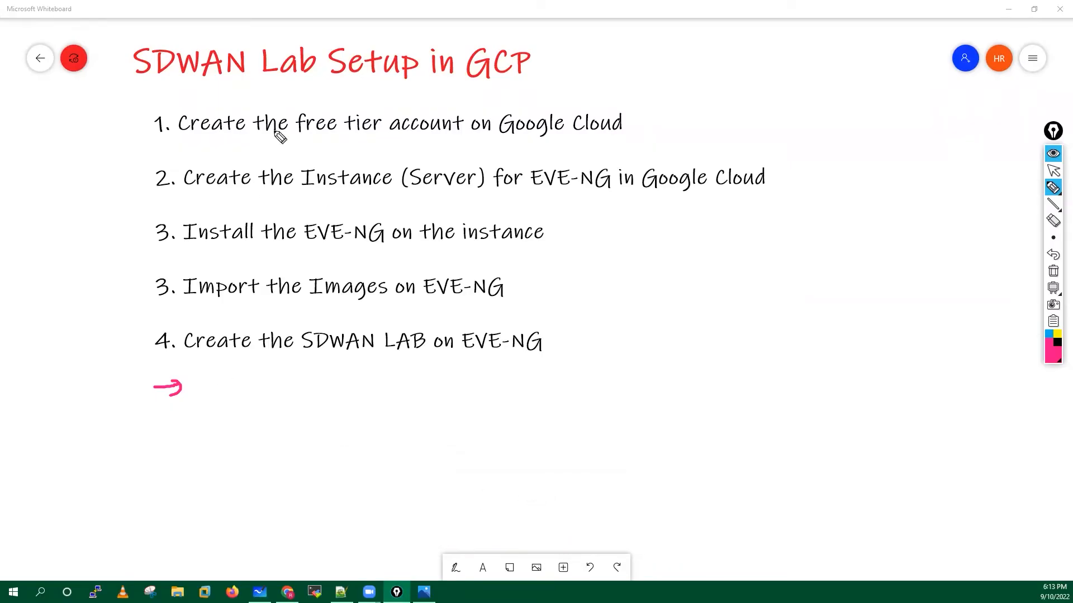
Underline the title 'SDWAN Lab Setup in GCP' in pink, then erase the ink.
{"action": "left_click_drag", "start_coordinate": [132, 67], "coordinate": [151, 86]}
{"action": "left_click_drag", "start_coordinate": [255, 90], "coordinate": [522, 75]}
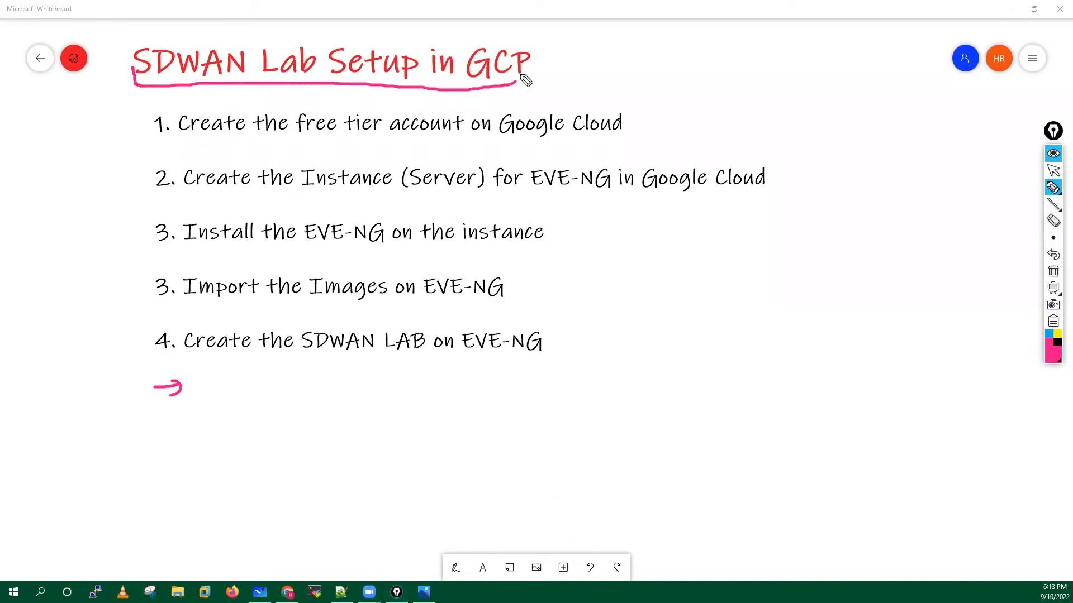
{"action": "left_click", "coordinate": [1052, 267]}
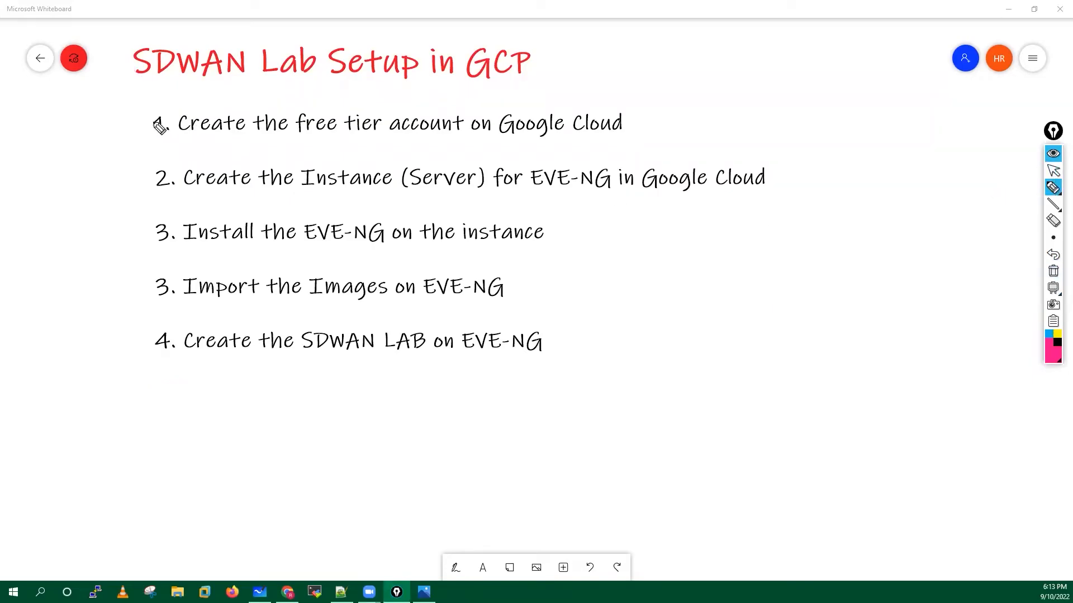
Circle step 1, underline 'free tier account on Google', and draw an arrow after line 1.
{"action": "left_click_drag", "start_coordinate": [180, 104], "coordinate": [140, 136]}
{"action": "left_click_drag", "start_coordinate": [207, 153], "coordinate": [217, 148]}
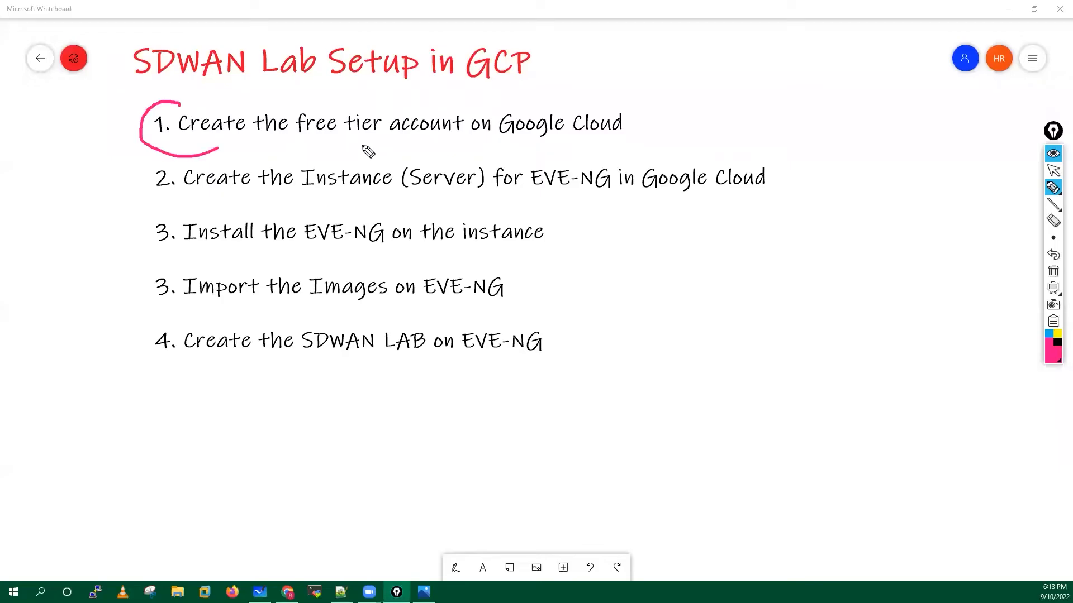
{"action": "left_click_drag", "start_coordinate": [307, 141], "coordinate": [519, 140]}
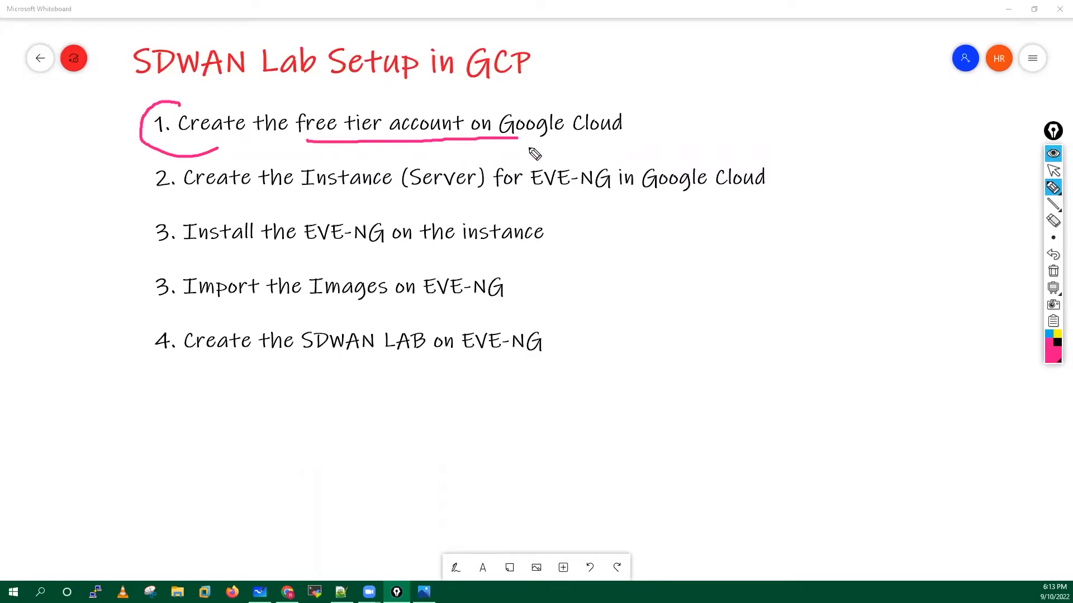
{"action": "mouse_move", "coordinate": [637, 117]}
{"action": "left_mouse_down"}
{"action": "mouse_move", "coordinate": [678, 111]}
{"action": "mouse_move", "coordinate": [661, 132]}
{"action": "left_mouse_up"}
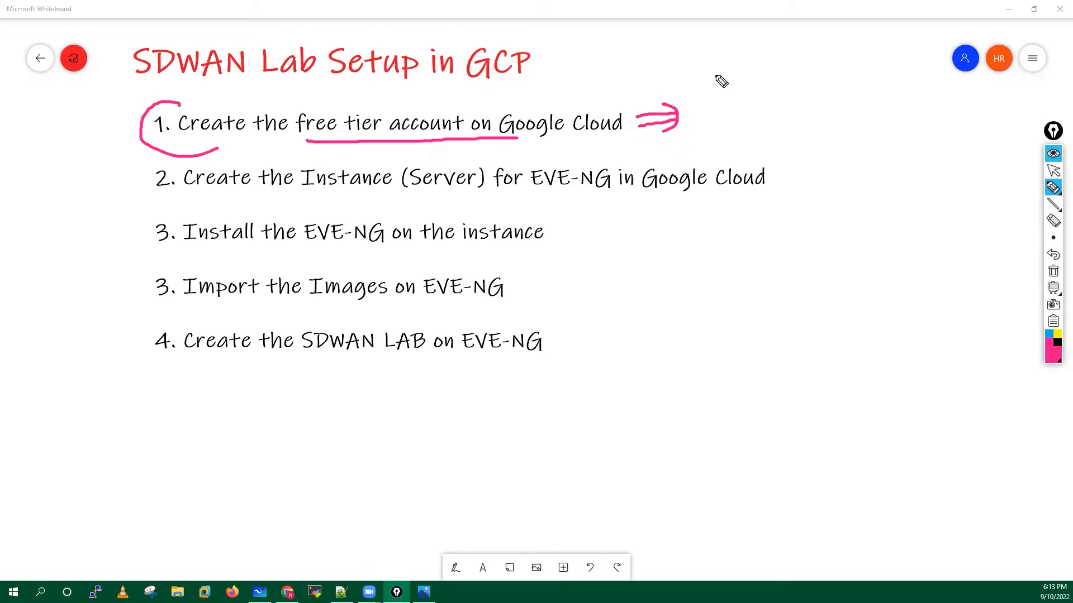
{"action": "mouse_move", "coordinate": [714, 70]}
{"action": "left_mouse_down"}
{"action": "mouse_move", "coordinate": [713, 94]}
{"action": "mouse_move", "coordinate": [729, 82]}
{"action": "mouse_move", "coordinate": [720, 64]}
{"action": "mouse_move", "coordinate": [878, 76]}
{"action": "mouse_move", "coordinate": [844, 79]}
{"action": "left_mouse_up"}
Note 'Gmail ID' beside email ID and write '2 credit card → International'.
{"action": "mouse_move", "coordinate": [897, 52]}
{"action": "left_mouse_down"}
{"action": "mouse_move", "coordinate": [893, 67]}
{"action": "mouse_move", "coordinate": [917, 64]}
{"action": "left_mouse_up"}
{"action": "mouse_move", "coordinate": [919, 60]}
{"action": "left_mouse_down"}
{"action": "mouse_move", "coordinate": [944, 65]}
{"action": "mouse_move", "coordinate": [923, 93]}
{"action": "mouse_move", "coordinate": [946, 85]}
{"action": "mouse_move", "coordinate": [932, 96]}
{"action": "left_mouse_up"}
{"action": "mouse_move", "coordinate": [722, 108]}
{"action": "left_mouse_down"}
{"action": "mouse_move", "coordinate": [713, 116]}
{"action": "mouse_move", "coordinate": [726, 128]}
{"action": "left_mouse_up"}
{"action": "mouse_move", "coordinate": [721, 103]}
{"action": "left_mouse_down"}
{"action": "mouse_move", "coordinate": [756, 125]}
{"action": "mouse_move", "coordinate": [792, 112]}
{"action": "mouse_move", "coordinate": [827, 126]}
{"action": "left_mouse_up"}
{"action": "left_click_drag", "start_coordinate": [817, 116], "coordinate": [852, 119]}
{"action": "mouse_move", "coordinate": [872, 112]}
{"action": "left_mouse_down"}
{"action": "mouse_move", "coordinate": [883, 119]}
{"action": "mouse_move", "coordinate": [898, 109]}
{"action": "mouse_move", "coordinate": [903, 87]}
{"action": "left_mouse_up"}
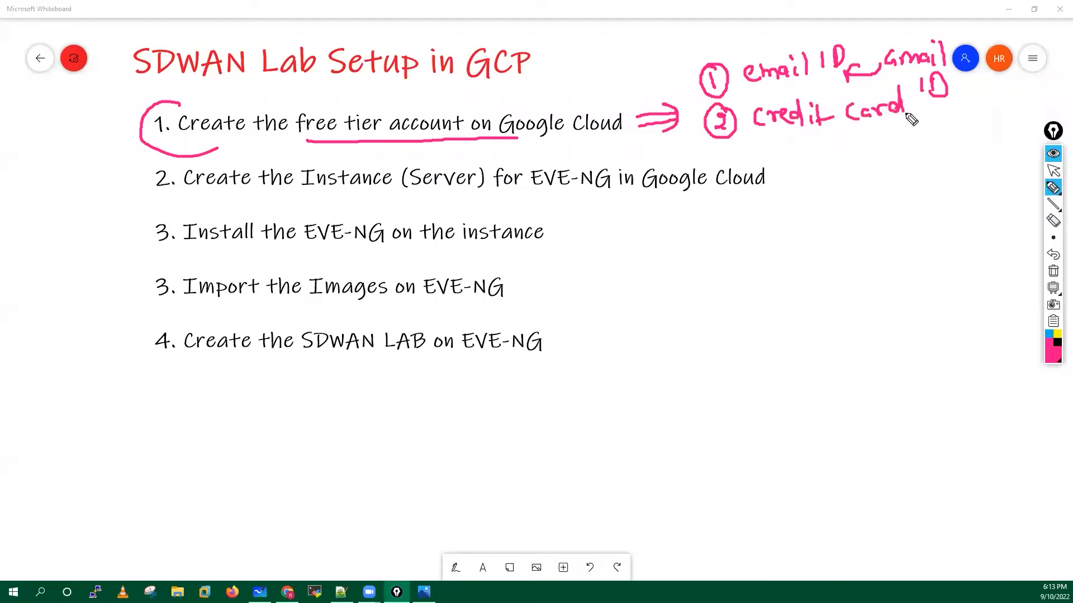
{"action": "mouse_move", "coordinate": [810, 136]}
{"action": "left_mouse_down"}
{"action": "mouse_move", "coordinate": [838, 162]}
{"action": "mouse_move", "coordinate": [846, 146]}
{"action": "mouse_move", "coordinate": [838, 154]}
{"action": "mouse_move", "coordinate": [880, 139]}
{"action": "left_mouse_up"}
{"action": "left_click", "coordinate": [869, 141]}
{"action": "mouse_move", "coordinate": [869, 141]}
{"action": "left_mouse_down"}
{"action": "mouse_move", "coordinate": [866, 164]}
{"action": "mouse_move", "coordinate": [918, 153]}
{"action": "mouse_move", "coordinate": [973, 162]}
{"action": "left_mouse_up"}
{"action": "left_click_drag", "start_coordinate": [978, 148], "coordinate": [1003, 156]}
{"action": "left_click_drag", "start_coordinate": [1004, 148], "coordinate": [1012, 151]}
Add 'Transaction' and '21K INR' with arrows, then clear all pink ink.
{"action": "mouse_move", "coordinate": [881, 182]}
{"action": "left_mouse_down"}
{"action": "mouse_move", "coordinate": [907, 179]}
{"action": "mouse_move", "coordinate": [890, 207]}
{"action": "left_mouse_up"}
{"action": "left_click_drag", "start_coordinate": [901, 192], "coordinate": [932, 202]}
{"action": "left_click_drag", "start_coordinate": [934, 193], "coordinate": [957, 205]}
{"action": "left_click_drag", "start_coordinate": [961, 195], "coordinate": [984, 205]}
{"action": "left_click_drag", "start_coordinate": [987, 185], "coordinate": [1005, 198]}
{"action": "left_click_drag", "start_coordinate": [846, 241], "coordinate": [887, 258]}
{"action": "mouse_move", "coordinate": [901, 237]}
{"action": "left_mouse_down"}
{"action": "mouse_move", "coordinate": [900, 258]}
{"action": "mouse_move", "coordinate": [938, 252]}
{"action": "mouse_move", "coordinate": [945, 240]}
{"action": "mouse_move", "coordinate": [969, 260]}
{"action": "left_mouse_up"}
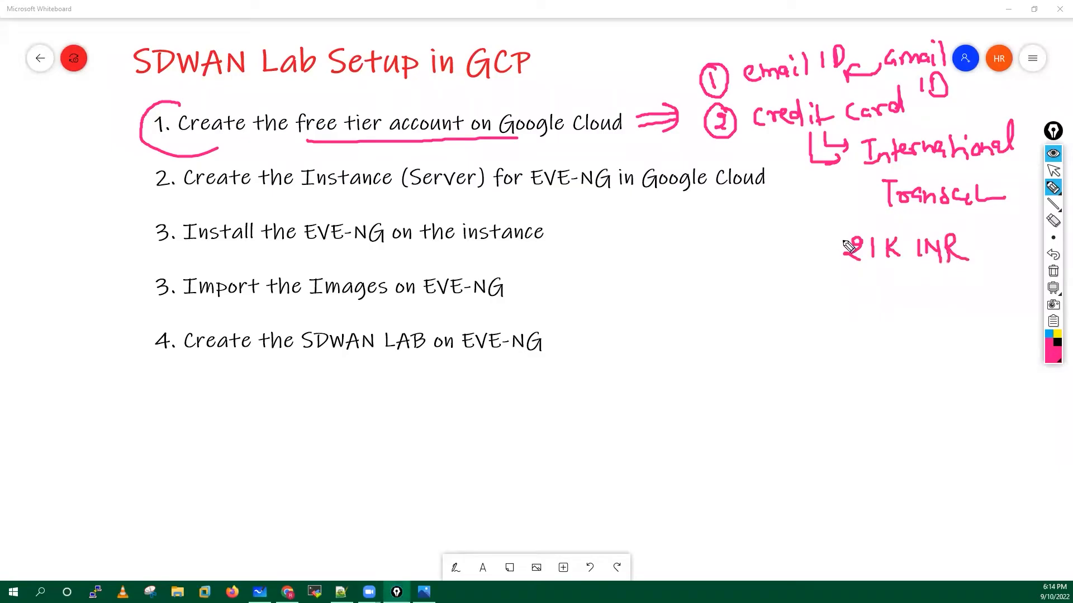
{"action": "mouse_move", "coordinate": [792, 252]}
{"action": "left_mouse_down"}
{"action": "mouse_move", "coordinate": [829, 252]}
{"action": "mouse_move", "coordinate": [817, 258]}
{"action": "left_mouse_up"}
{"action": "mouse_move", "coordinate": [820, 314]}
{"action": "left_mouse_down"}
{"action": "mouse_move", "coordinate": [854, 287]}
{"action": "mouse_move", "coordinate": [858, 269]}
{"action": "mouse_move", "coordinate": [864, 283]}
{"action": "mouse_move", "coordinate": [879, 271]}
{"action": "mouse_move", "coordinate": [893, 283]}
{"action": "left_mouse_up"}
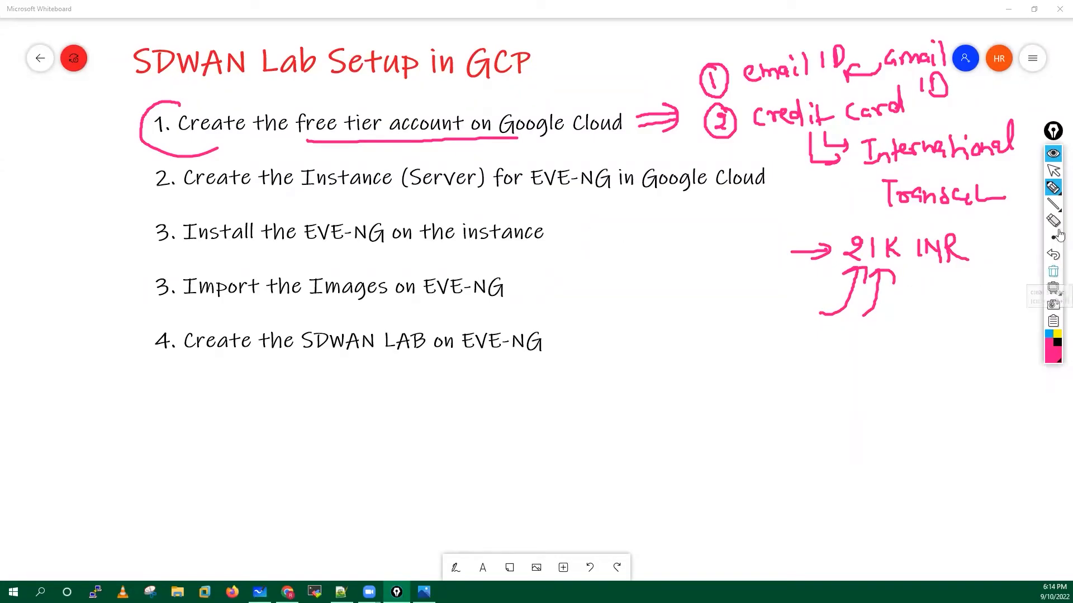
{"action": "left_click", "coordinate": [1053, 271]}
{"action": "left_click", "coordinate": [1053, 172]}
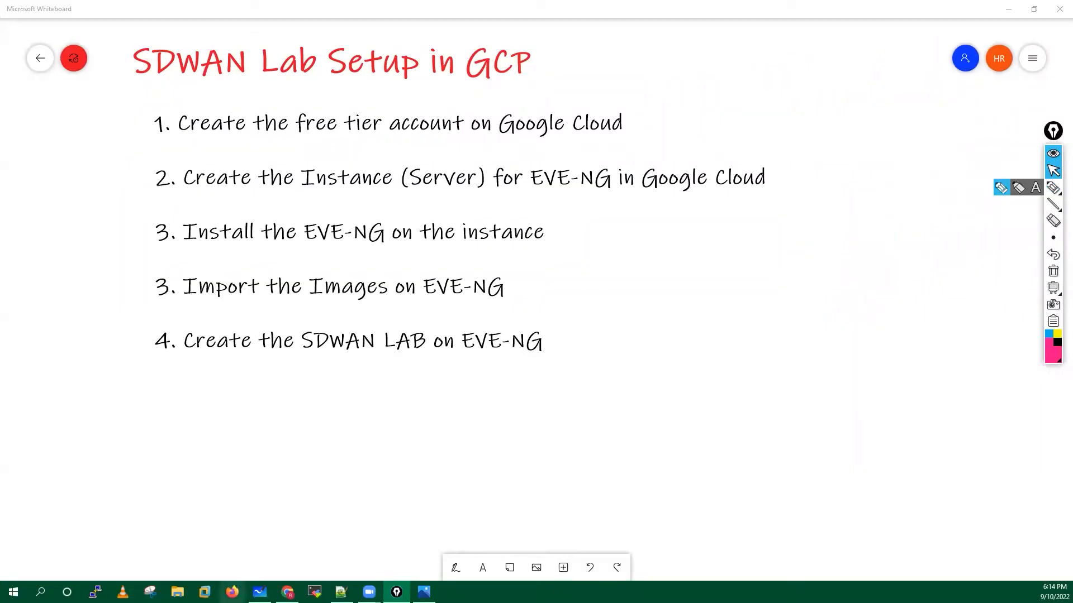
Search 'gcp free tier account' in a new incognito window and open Google Cloud's free tier page.
{"action": "left_click", "coordinate": [288, 592]}
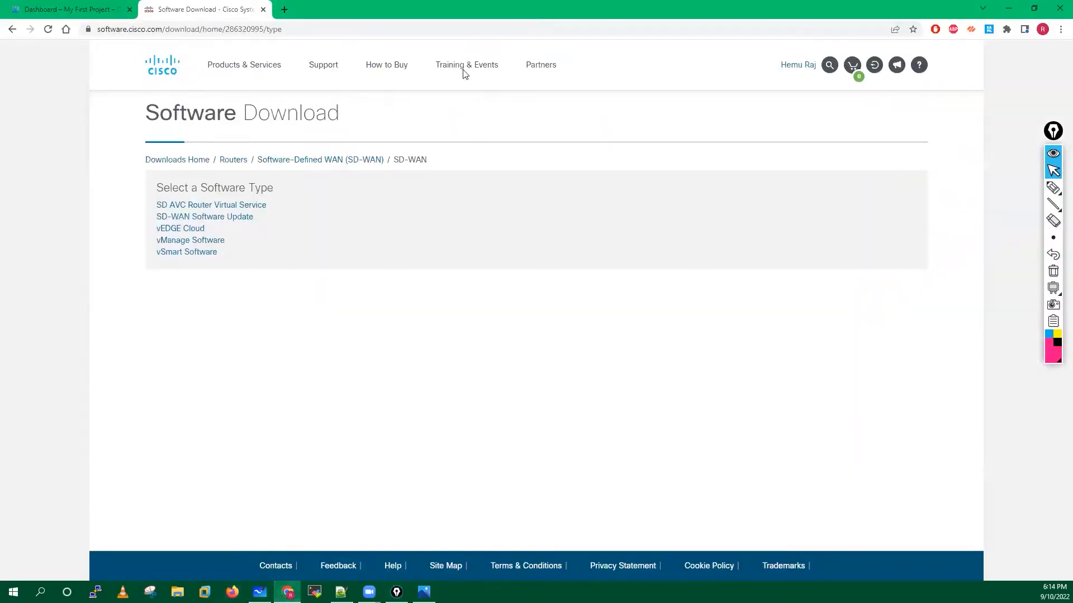
{"action": "left_click", "coordinate": [1059, 29]}
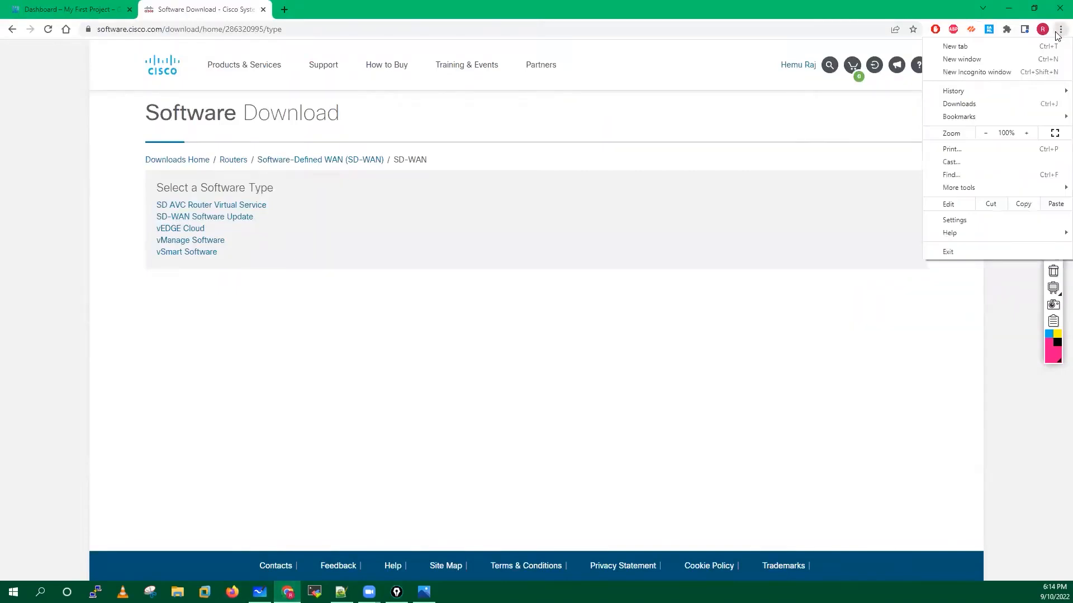
{"action": "left_click", "coordinate": [984, 72]}
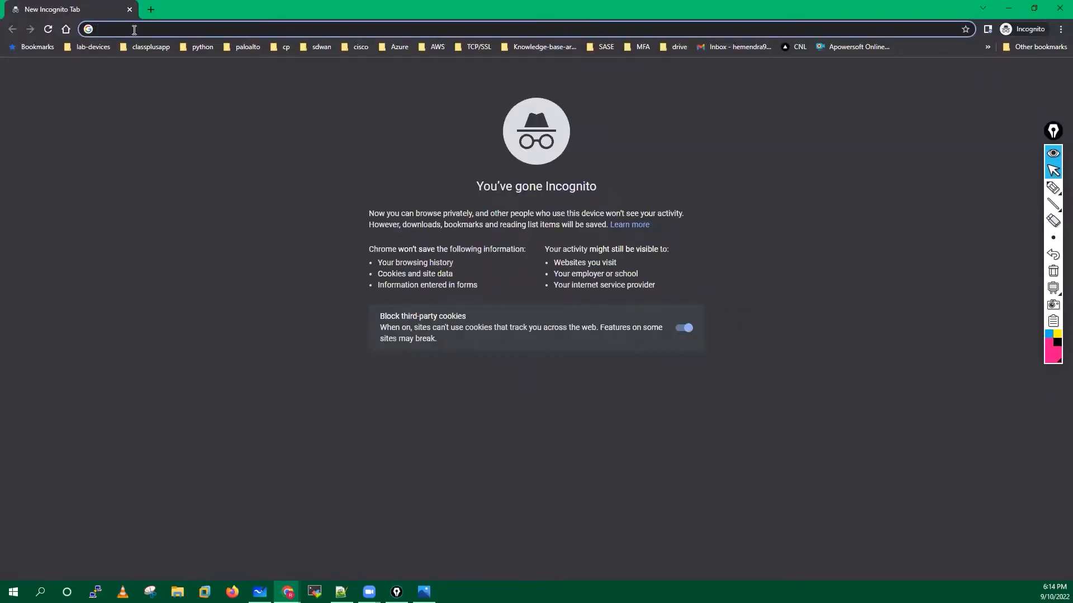
{"action": "type", "text": "gcp"}
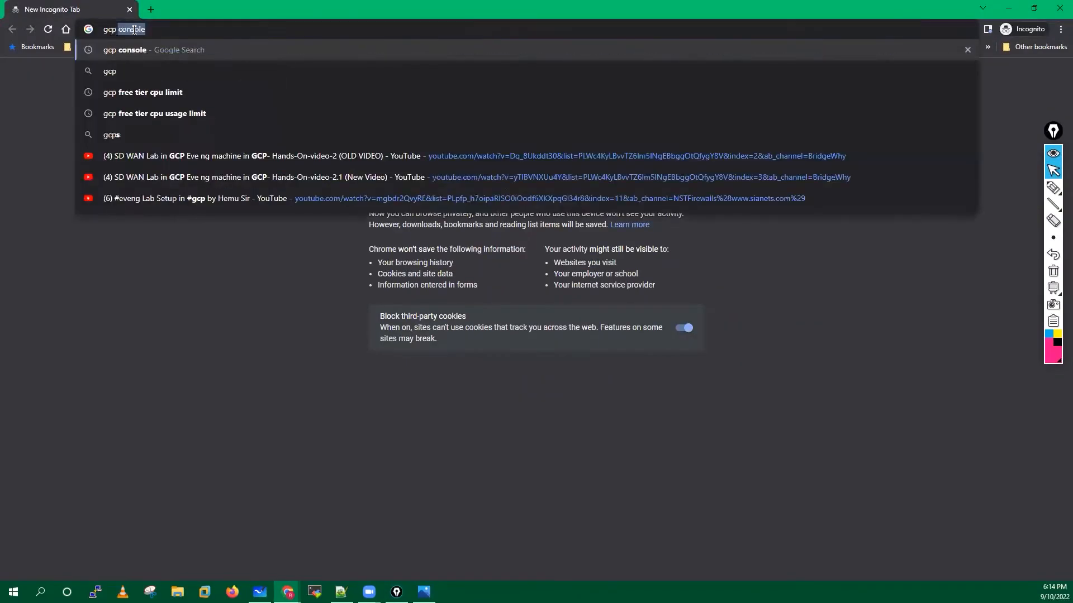
{"action": "type", "text": " free"}
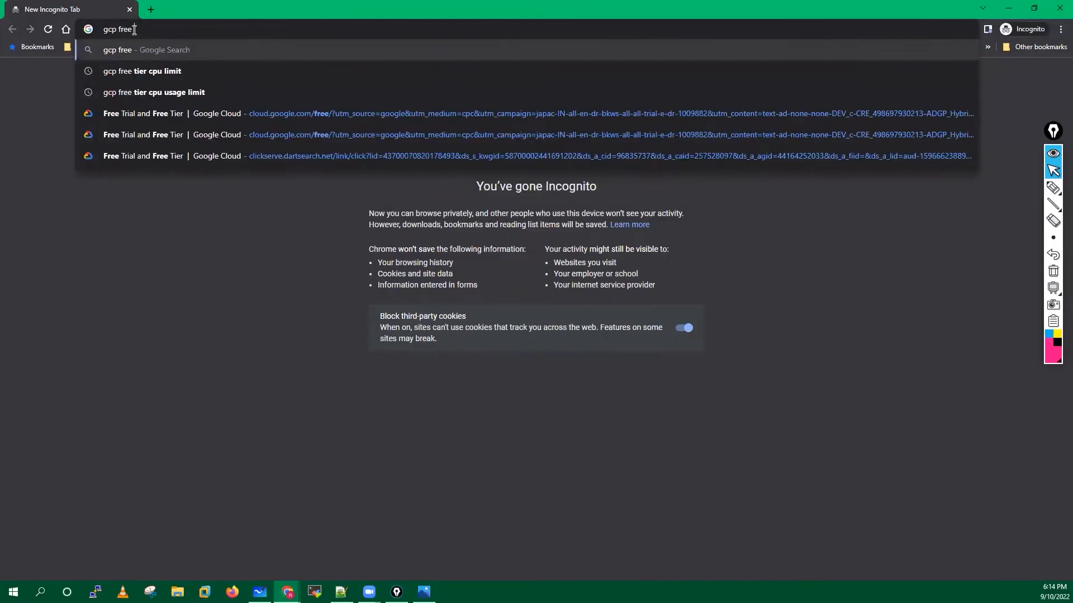
{"action": "type", "text": " tie"}
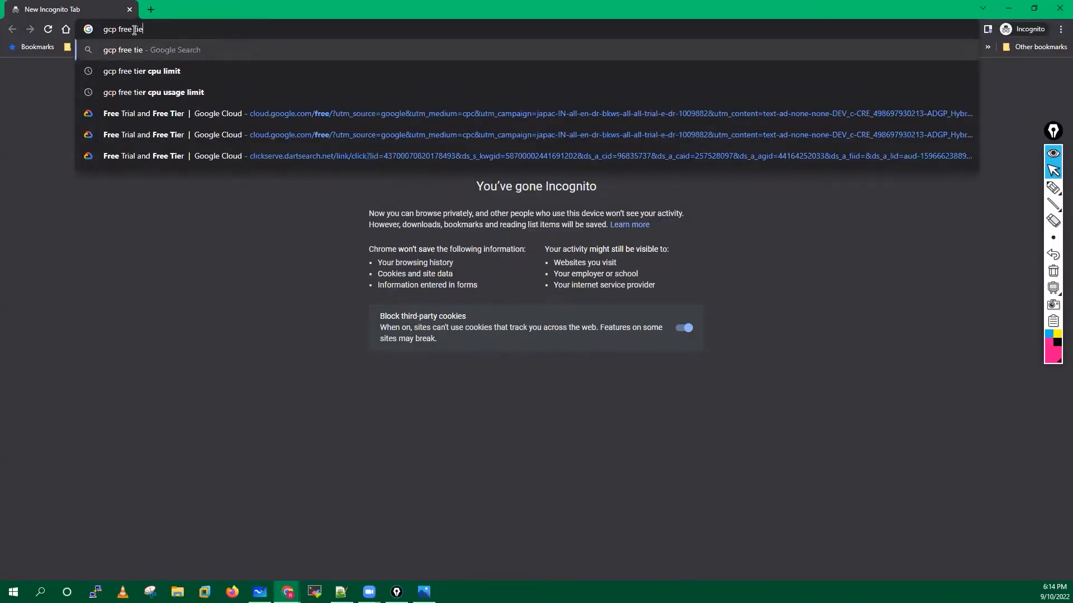
{"action": "type", "text": "r acco"}
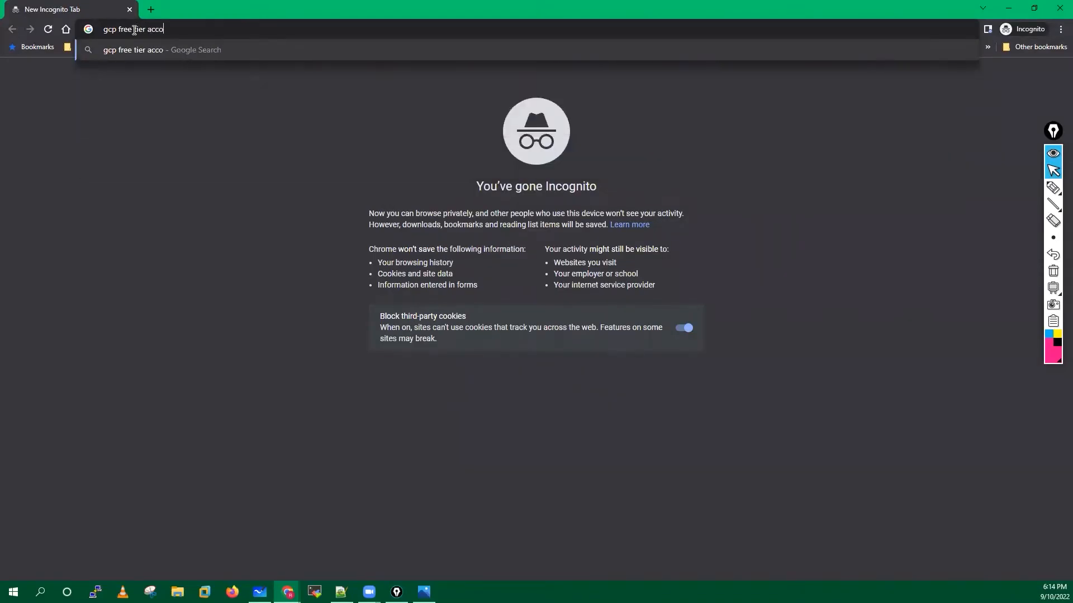
{"action": "type", "text": "unt"}
{"action": "key", "text": "Return"}
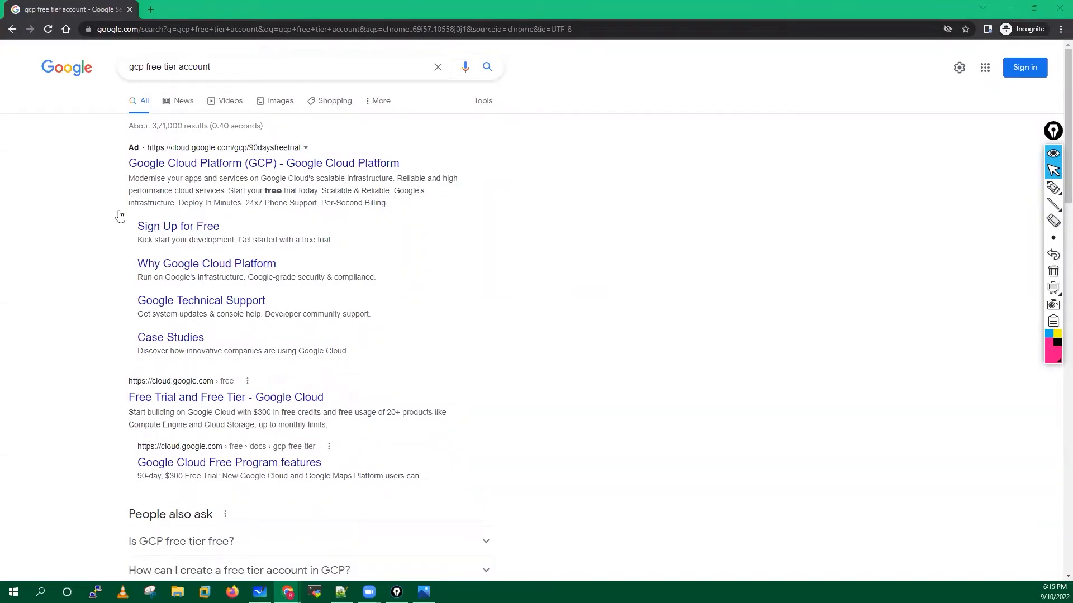
{"action": "left_click", "coordinate": [185, 229]}
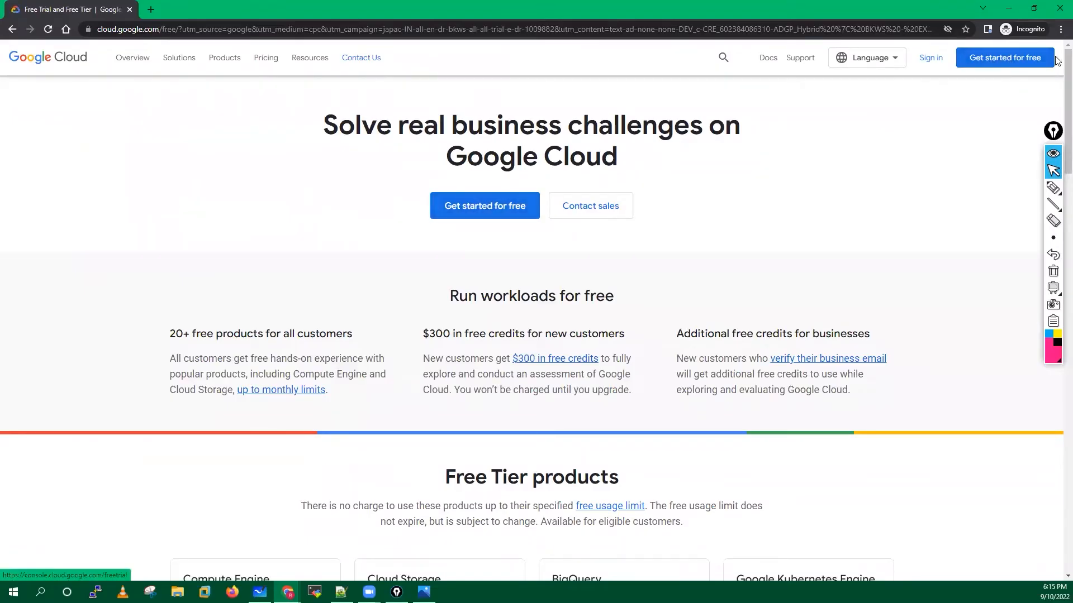
Start the free trial signup and sign in using the saved account's e-mail and password.
{"action": "left_click", "coordinate": [469, 214]}
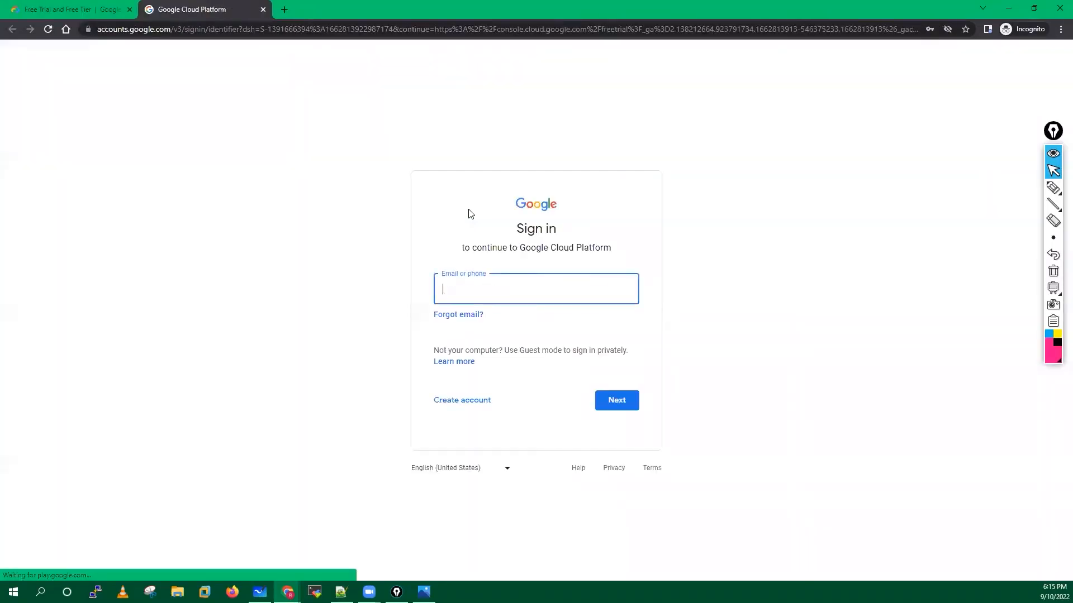
{"action": "left_click", "coordinate": [457, 292]}
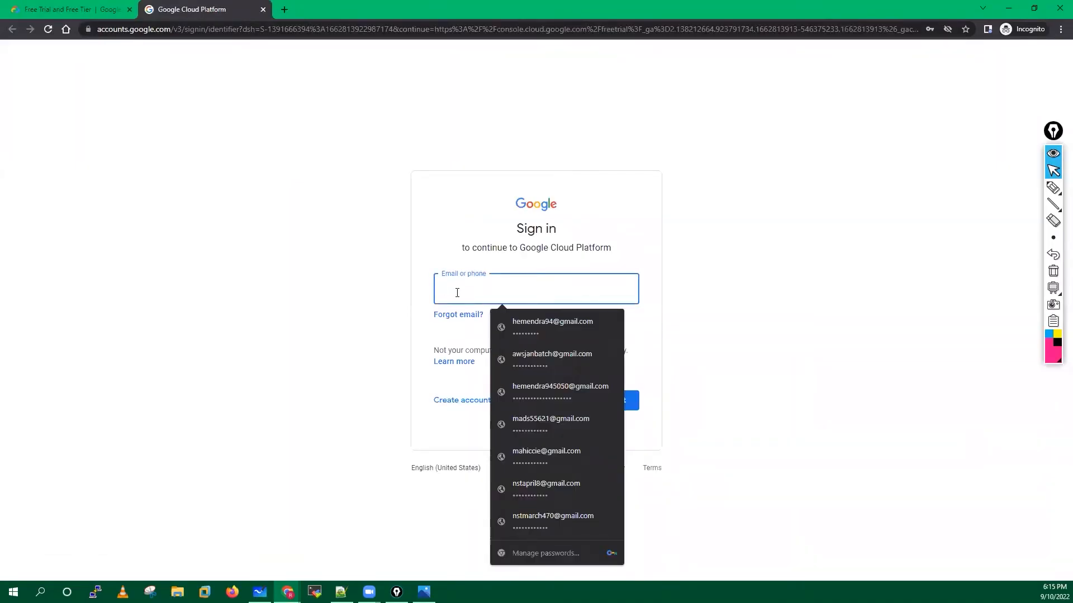
{"action": "left_click", "coordinate": [533, 490]}
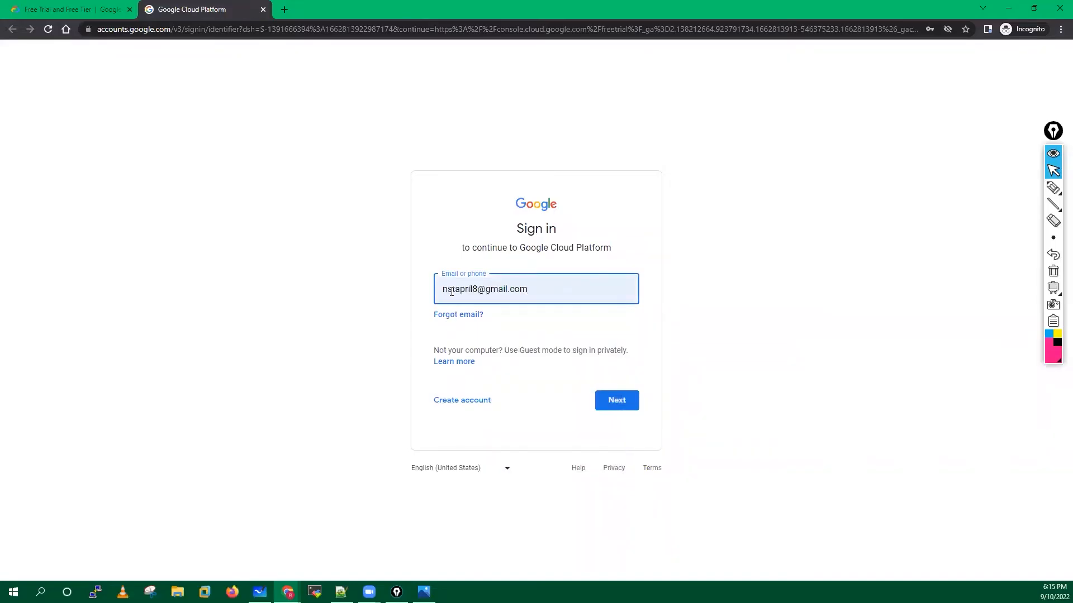
{"action": "left_click", "coordinate": [615, 403]}
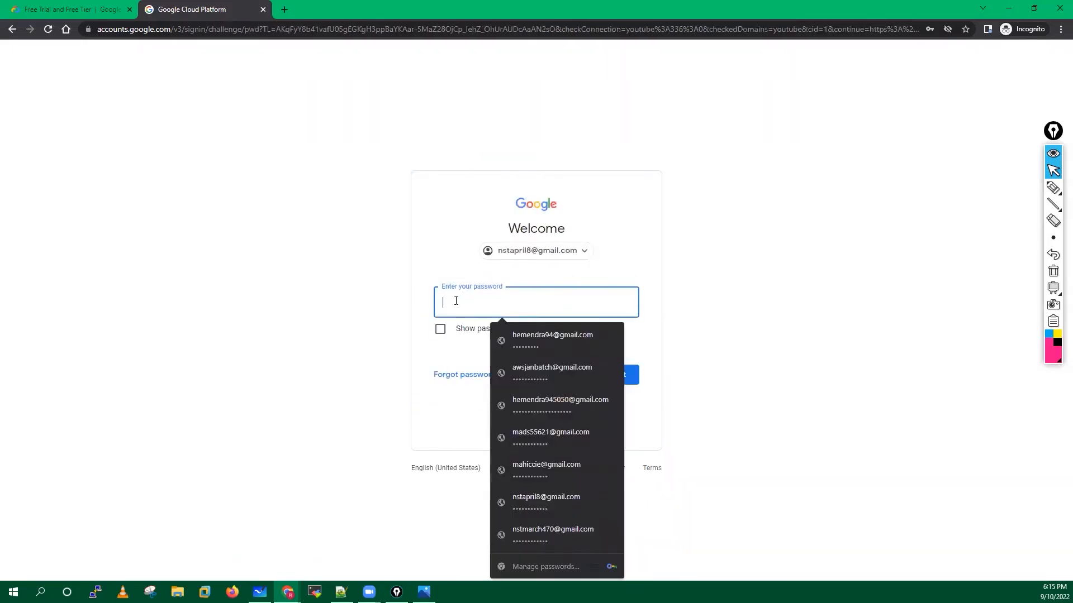
{"action": "left_click", "coordinate": [543, 505]}
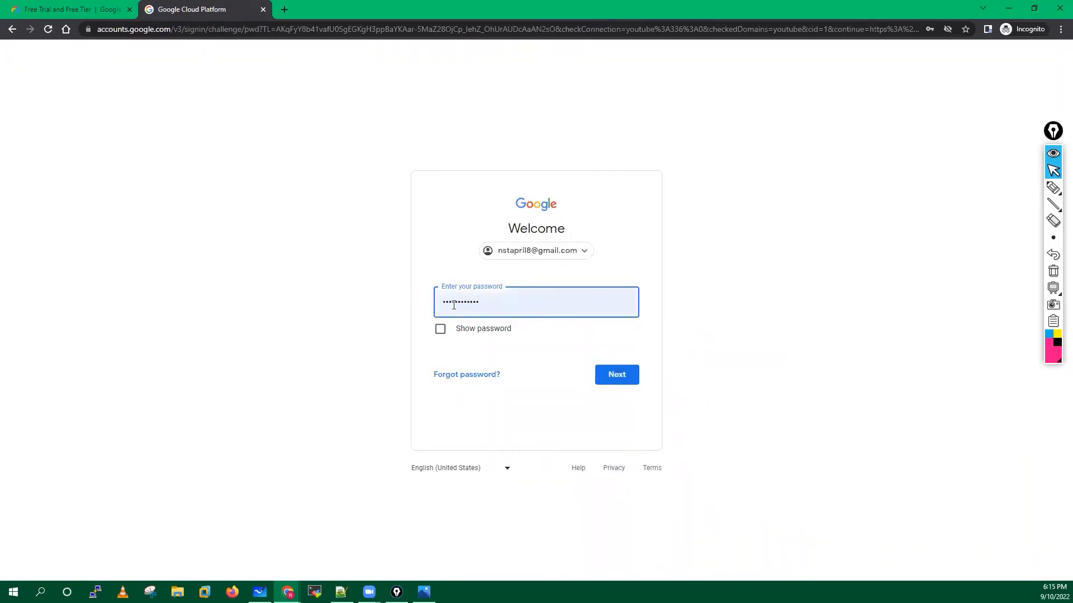
{"action": "left_click", "coordinate": [620, 377]}
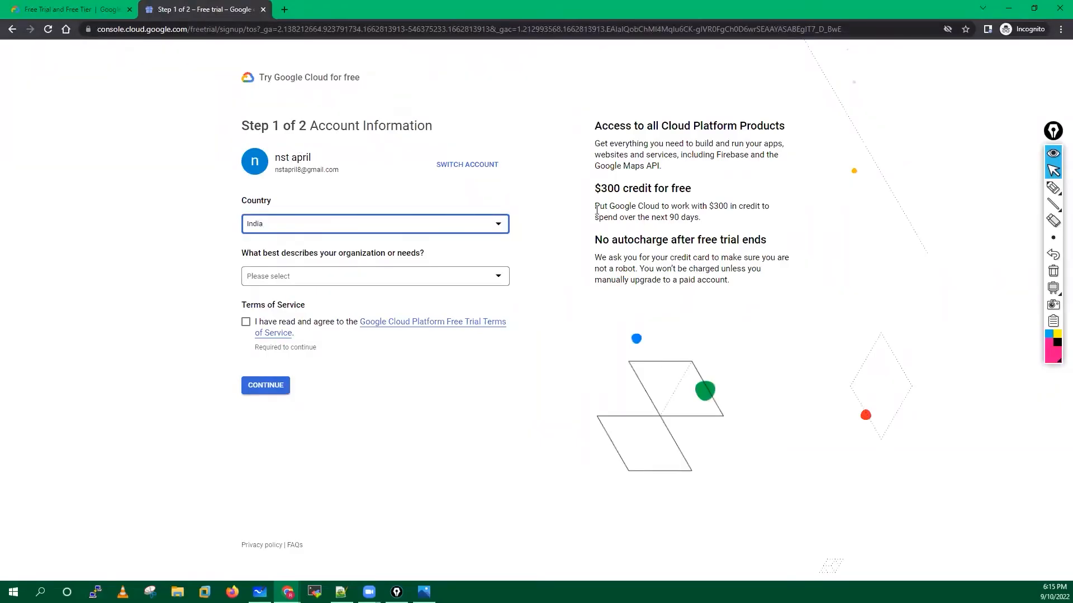
{"action": "left_click", "coordinate": [1053, 188]}
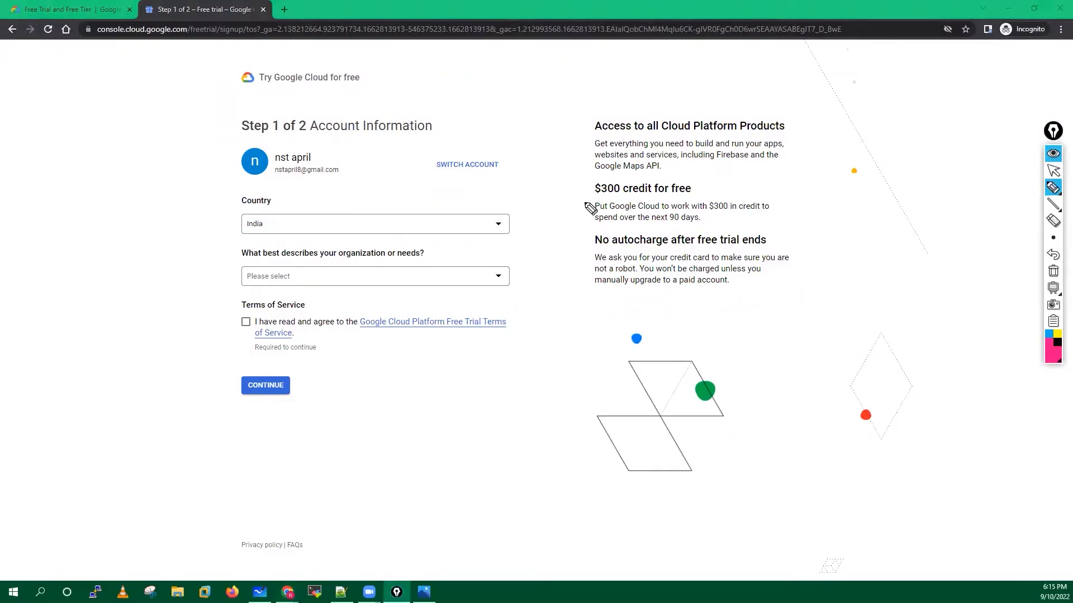
{"action": "mouse_move", "coordinate": [247, 143]}
{"action": "left_mouse_down"}
{"action": "mouse_move", "coordinate": [295, 196]}
{"action": "mouse_move", "coordinate": [360, 160]}
{"action": "mouse_move", "coordinate": [241, 147]}
{"action": "left_mouse_up"}
{"action": "mouse_move", "coordinate": [406, 140]}
{"action": "left_mouse_down"}
{"action": "mouse_move", "coordinate": [364, 162]}
{"action": "mouse_move", "coordinate": [383, 159]}
{"action": "left_mouse_up"}
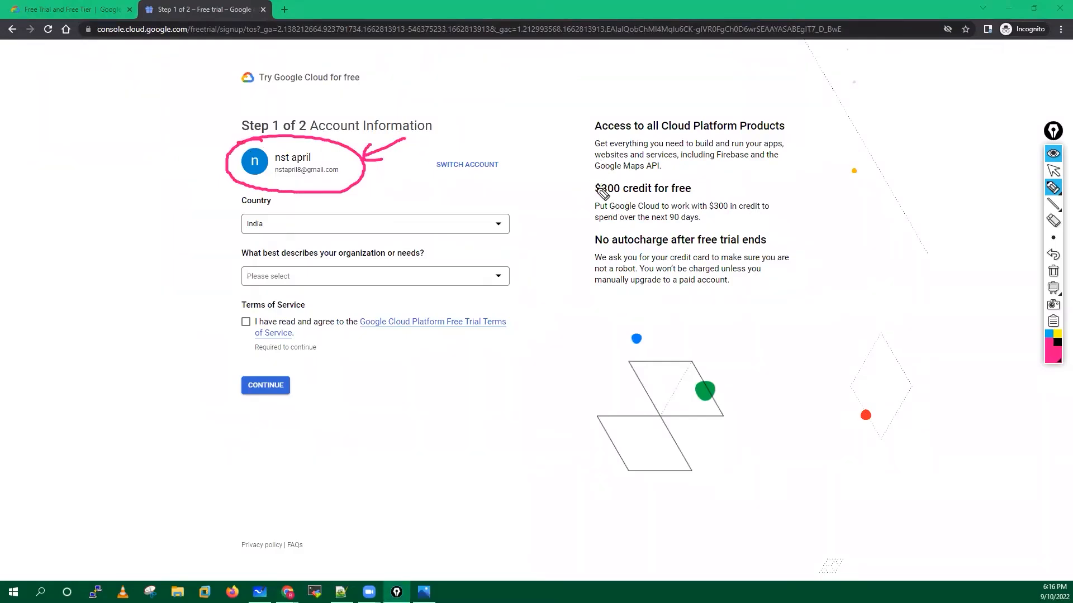
{"action": "mouse_move", "coordinate": [593, 178]}
{"action": "left_mouse_down"}
{"action": "mouse_move", "coordinate": [581, 188]}
{"action": "mouse_move", "coordinate": [605, 199]}
{"action": "left_mouse_up"}
{"action": "left_click_drag", "start_coordinate": [692, 176], "coordinate": [693, 199]}
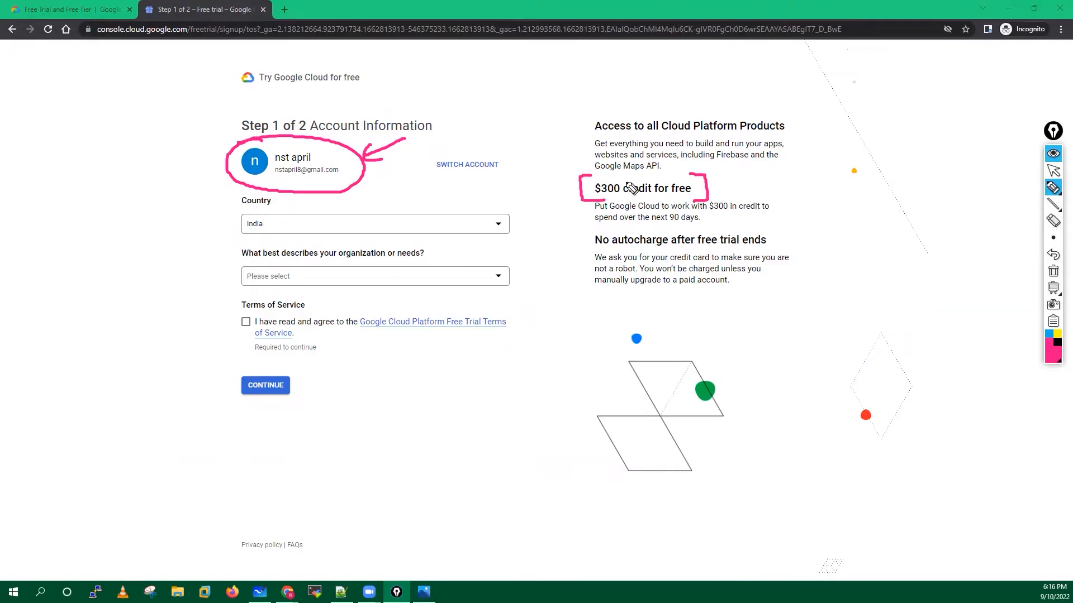
{"action": "left_click_drag", "start_coordinate": [589, 175], "coordinate": [699, 177]}
{"action": "mouse_move", "coordinate": [586, 200]}
{"action": "left_mouse_down"}
{"action": "mouse_move", "coordinate": [703, 197]}
{"action": "mouse_move", "coordinate": [765, 177]}
{"action": "mouse_move", "coordinate": [851, 183]}
{"action": "mouse_move", "coordinate": [866, 163]}
{"action": "mouse_move", "coordinate": [892, 161]}
{"action": "mouse_move", "coordinate": [893, 185]}
{"action": "left_mouse_up"}
{"action": "left_click", "coordinate": [742, 178]}
{"action": "left_click_drag", "start_coordinate": [901, 161], "coordinate": [916, 180]}
{"action": "left_click_drag", "start_coordinate": [922, 159], "coordinate": [938, 179]}
{"action": "left_click_drag", "start_coordinate": [928, 140], "coordinate": [960, 167]}
{"action": "mouse_move", "coordinate": [953, 117]}
{"action": "left_mouse_down"}
{"action": "mouse_move", "coordinate": [886, 233]}
{"action": "mouse_move", "coordinate": [927, 129]}
{"action": "left_mouse_up"}
{"action": "mouse_move", "coordinate": [841, 276]}
{"action": "left_mouse_down"}
{"action": "mouse_move", "coordinate": [864, 197]}
{"action": "mouse_move", "coordinate": [874, 218]}
{"action": "left_mouse_up"}
{"action": "mouse_move", "coordinate": [885, 271]}
{"action": "left_mouse_down"}
{"action": "mouse_move", "coordinate": [893, 197]}
{"action": "mouse_move", "coordinate": [899, 217]}
{"action": "left_mouse_up"}
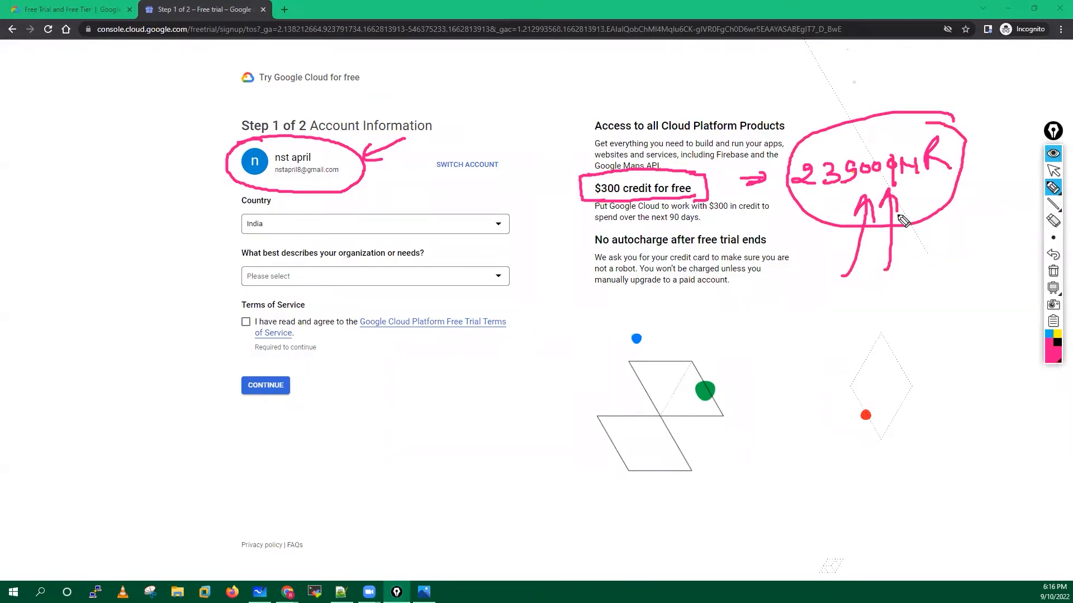
{"action": "mouse_move", "coordinate": [602, 226]}
{"action": "left_mouse_down"}
{"action": "mouse_move", "coordinate": [588, 230]}
{"action": "mouse_move", "coordinate": [601, 249]}
{"action": "left_mouse_up"}
{"action": "left_click_drag", "start_coordinate": [769, 228], "coordinate": [768, 248]}
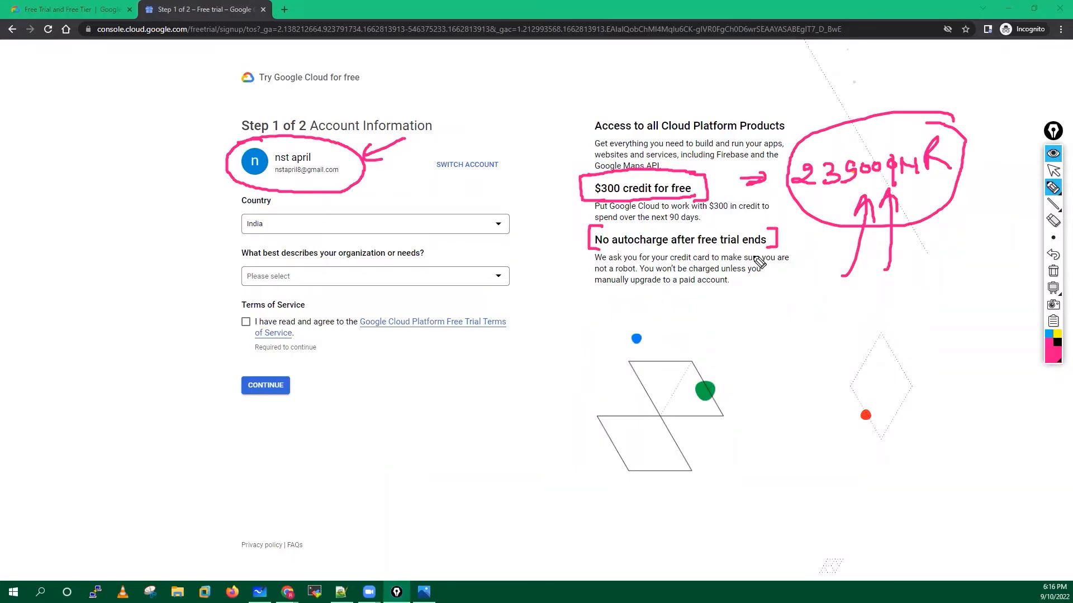
{"action": "mouse_move", "coordinate": [556, 224]}
{"action": "left_mouse_down"}
{"action": "mouse_move", "coordinate": [560, 241]}
{"action": "mouse_move", "coordinate": [573, 239]}
{"action": "left_mouse_up"}
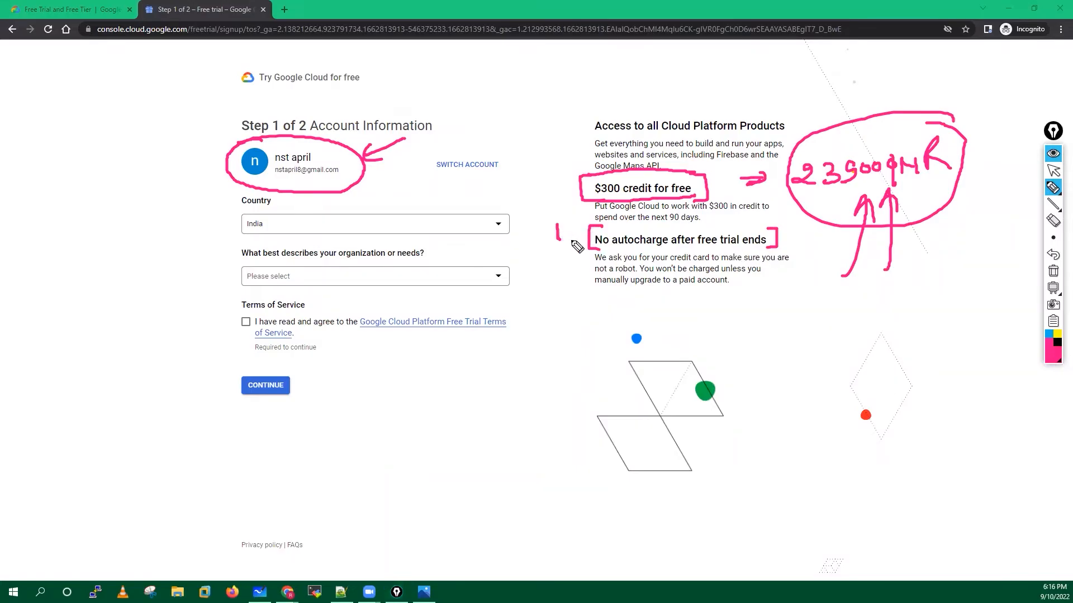
{"action": "left_click_drag", "start_coordinate": [553, 189], "coordinate": [565, 203]}
{"action": "mouse_move", "coordinate": [546, 66]}
{"action": "left_mouse_down"}
{"action": "mouse_move", "coordinate": [619, 73]}
{"action": "mouse_move", "coordinate": [624, 92]}
{"action": "mouse_move", "coordinate": [640, 75]}
{"action": "mouse_move", "coordinate": [568, 119]}
{"action": "mouse_move", "coordinate": [622, 44]}
{"action": "left_mouse_up"}
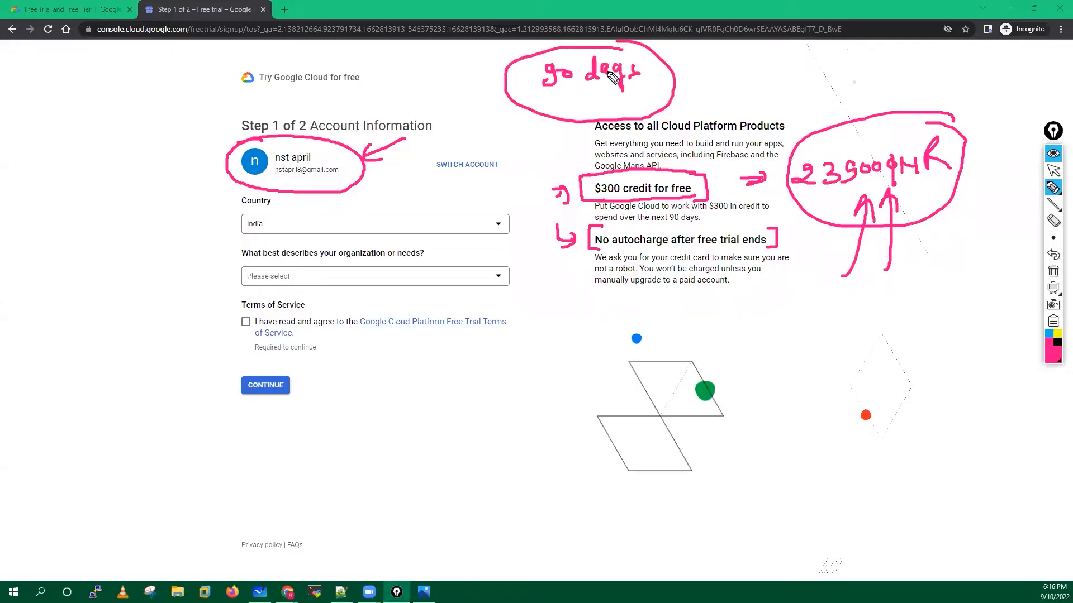
{"action": "mouse_move", "coordinate": [661, 75]}
{"action": "left_mouse_down"}
{"action": "mouse_move", "coordinate": [697, 75]}
{"action": "mouse_move", "coordinate": [706, 83]}
{"action": "mouse_move", "coordinate": [690, 97]}
{"action": "left_mouse_up"}
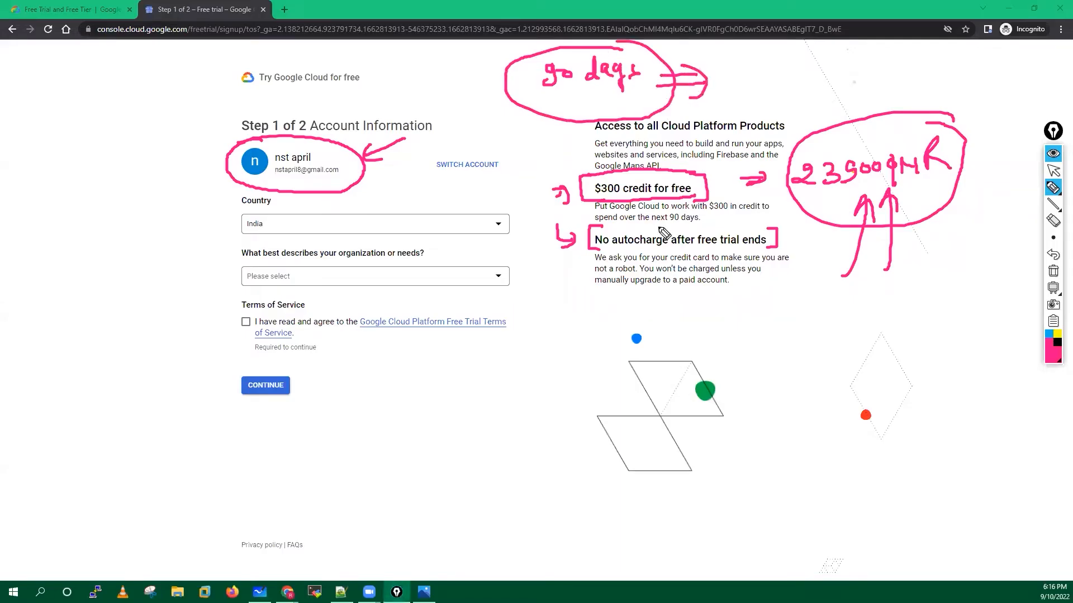
{"action": "left_click_drag", "start_coordinate": [591, 248], "coordinate": [777, 247]}
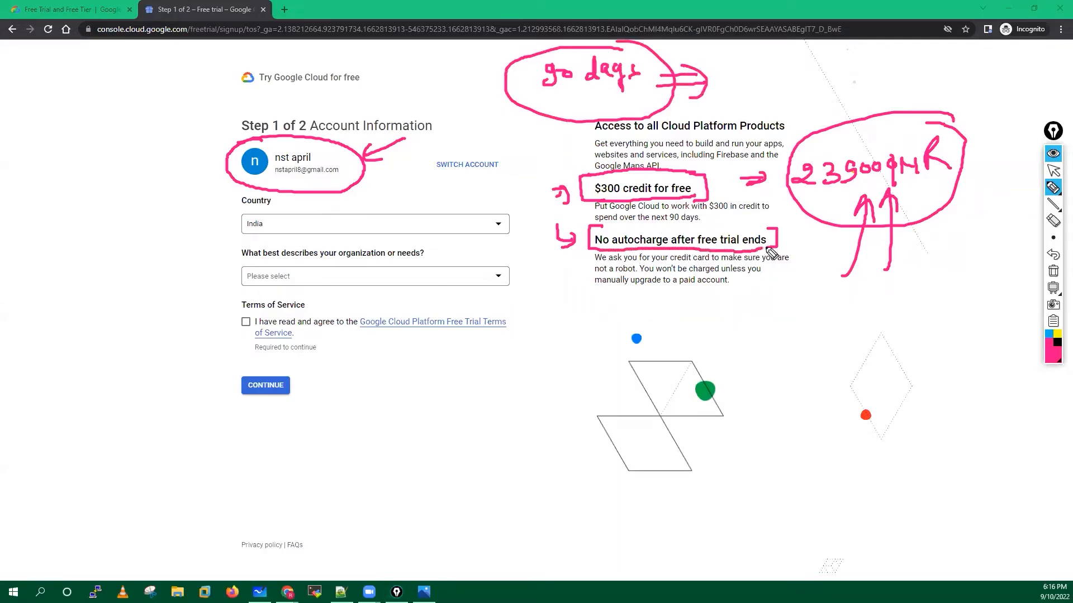
{"action": "left_click_drag", "start_coordinate": [593, 235], "coordinate": [776, 228]}
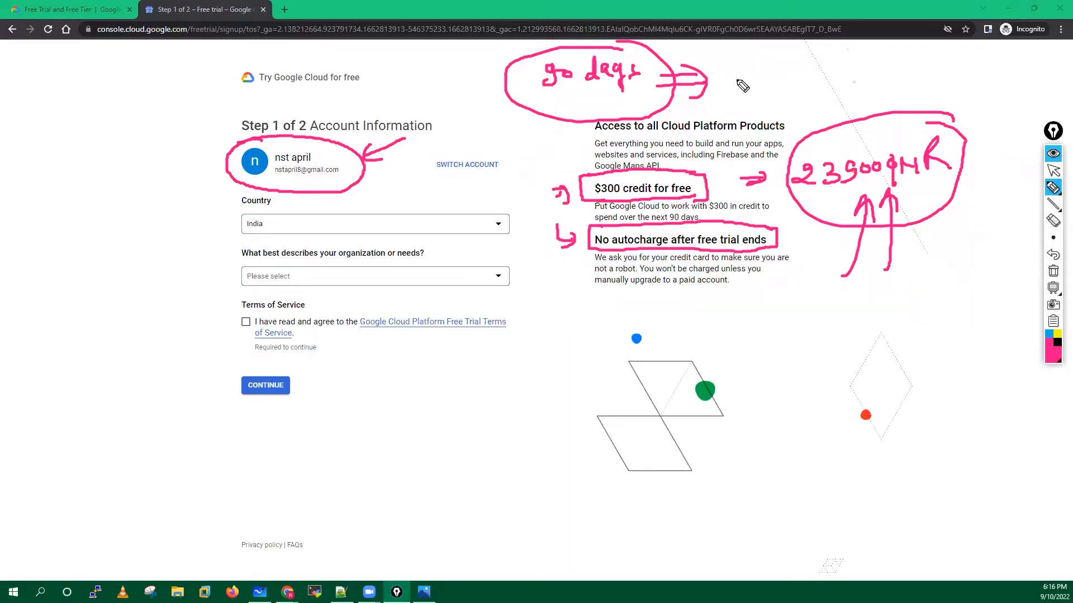
{"action": "mouse_move", "coordinate": [756, 83]}
{"action": "left_mouse_down"}
{"action": "mouse_move", "coordinate": [755, 69]}
{"action": "mouse_move", "coordinate": [749, 88]}
{"action": "mouse_move", "coordinate": [754, 77]}
{"action": "mouse_move", "coordinate": [821, 84]}
{"action": "mouse_move", "coordinate": [835, 70]}
{"action": "mouse_move", "coordinate": [857, 98]}
{"action": "mouse_move", "coordinate": [871, 70]}
{"action": "mouse_move", "coordinate": [936, 67]}
{"action": "mouse_move", "coordinate": [930, 84]}
{"action": "mouse_move", "coordinate": [904, 45]}
{"action": "left_mouse_up"}
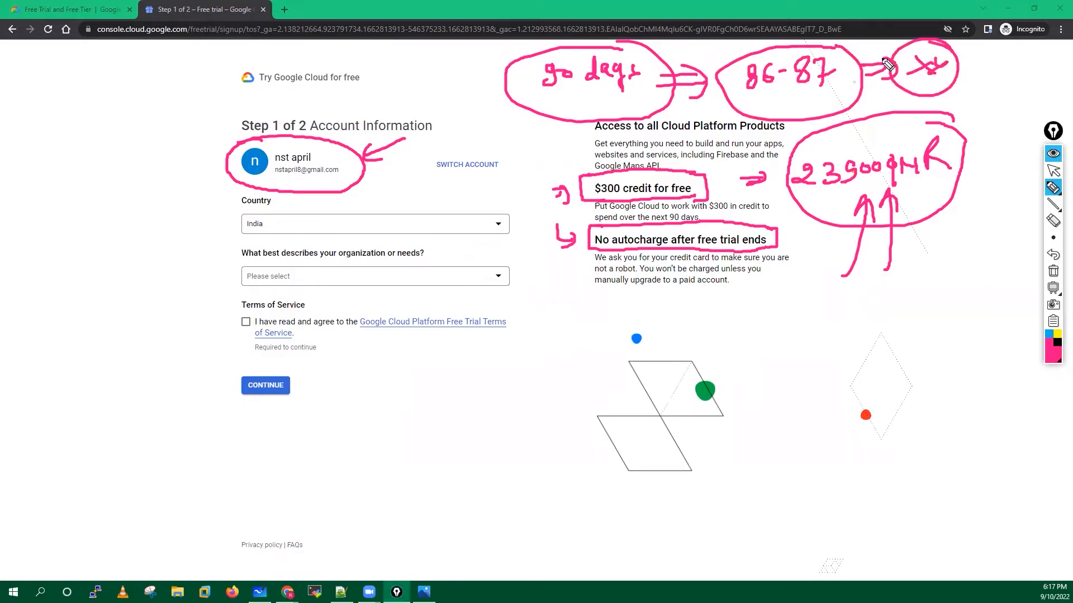
{"action": "left_click", "coordinate": [1053, 273]}
{"action": "left_click", "coordinate": [1053, 172]}
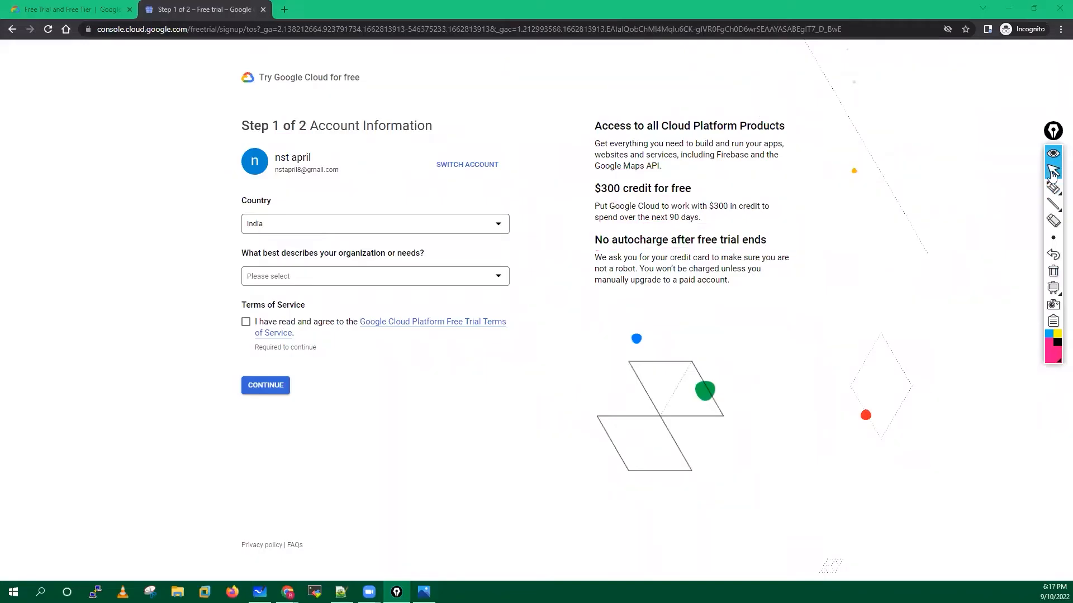
Keep India as country, choose Personal project, accept the Terms of Service, and continue.
{"action": "left_click", "coordinate": [312, 231]}
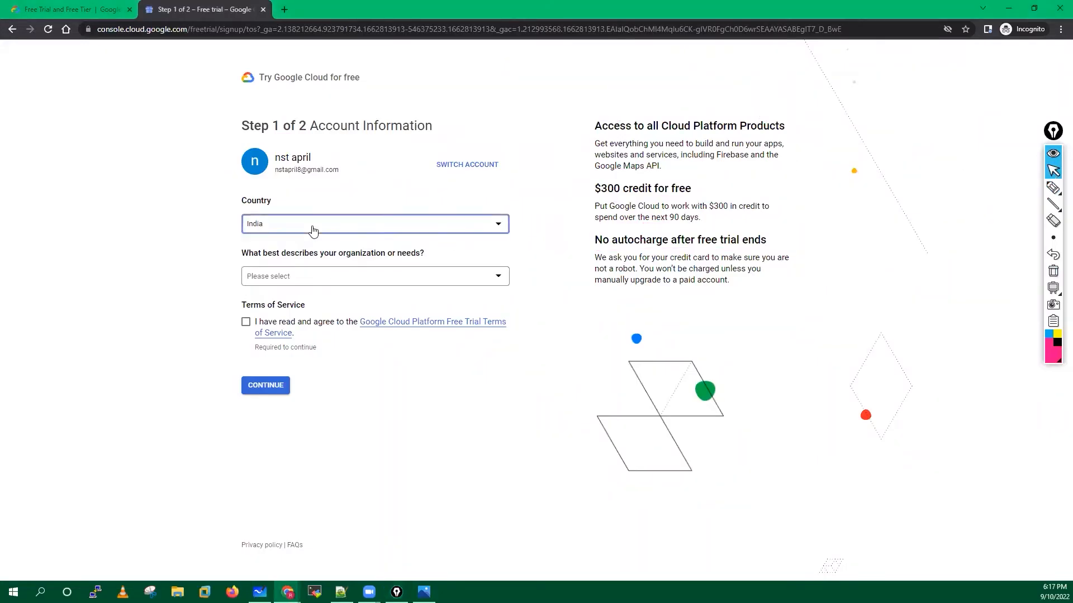
{"action": "left_click", "coordinate": [271, 292]}
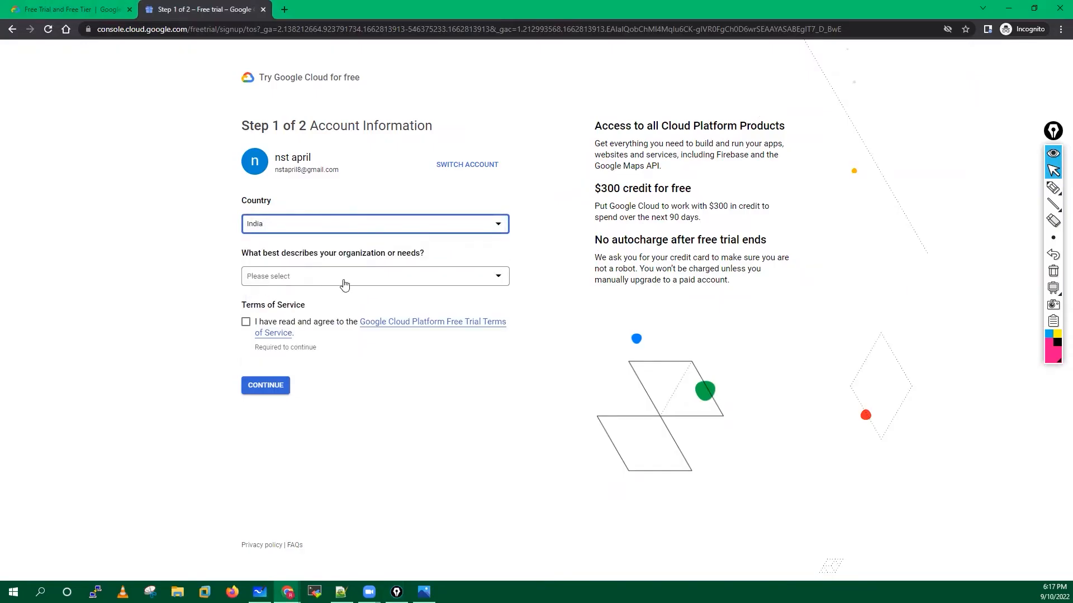
{"action": "left_click", "coordinate": [367, 274]}
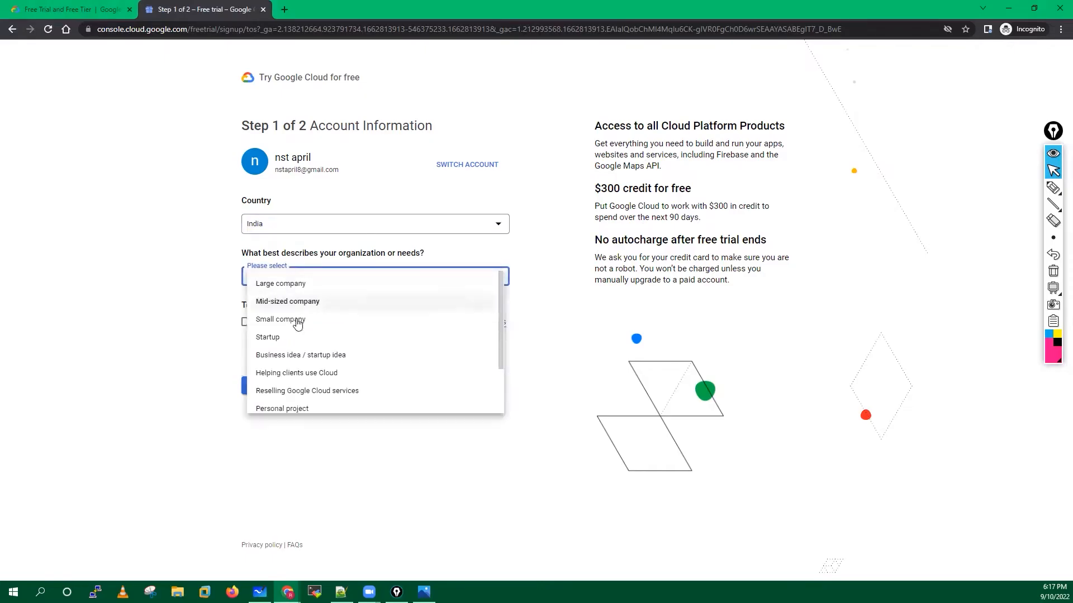
{"action": "left_click_drag", "start_coordinate": [502, 314], "coordinate": [496, 355]}
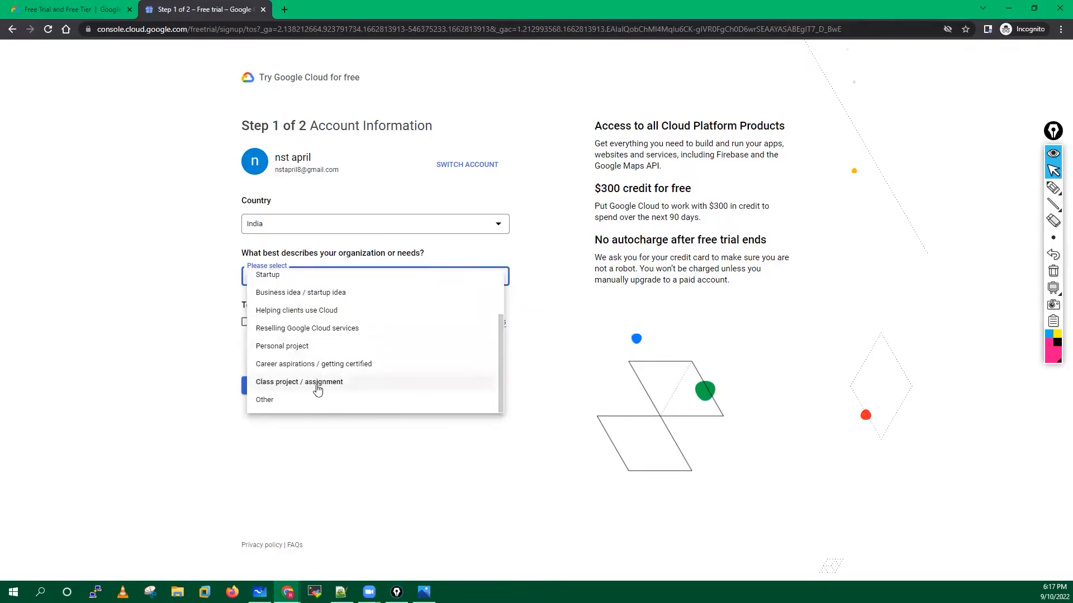
{"action": "left_click", "coordinate": [271, 346]}
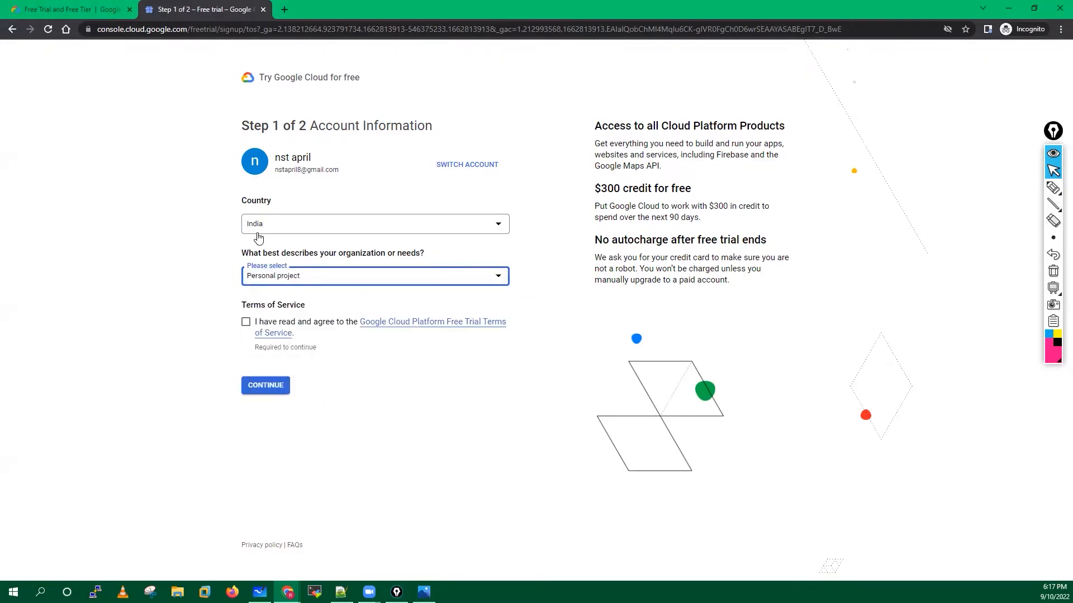
{"action": "left_click", "coordinate": [246, 323]}
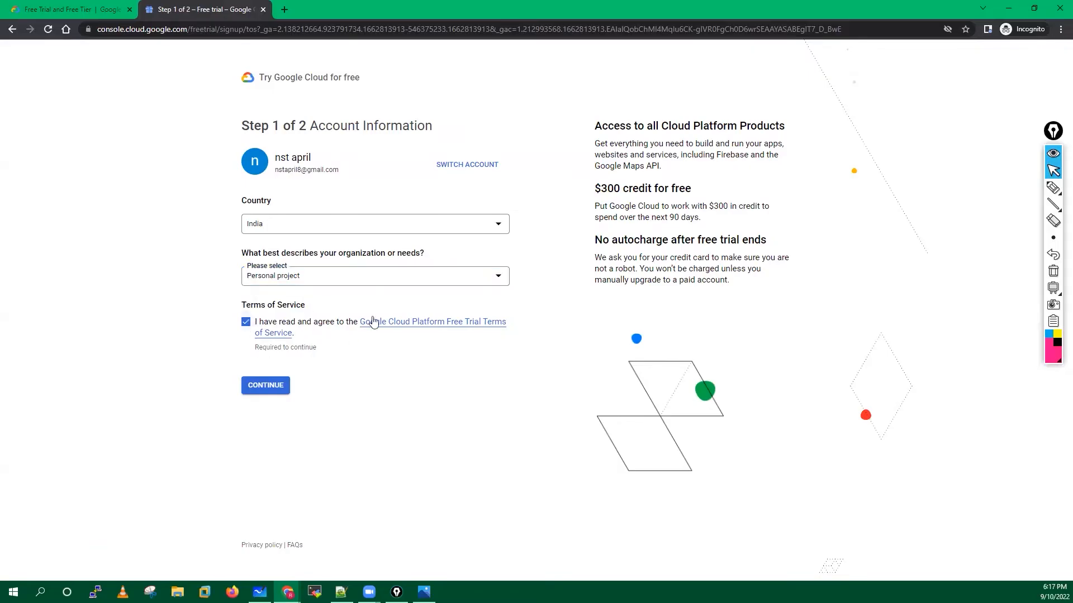
{"action": "left_click", "coordinate": [262, 389]}
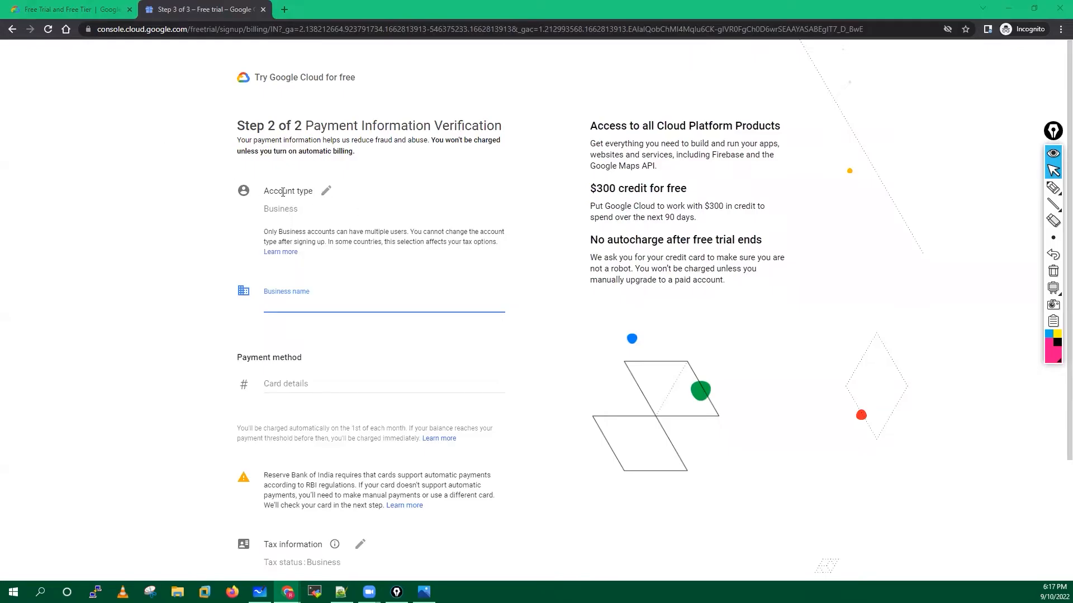
Set the account type to Individual.
{"action": "left_click", "coordinate": [326, 194]}
{"action": "left_click", "coordinate": [318, 210]}
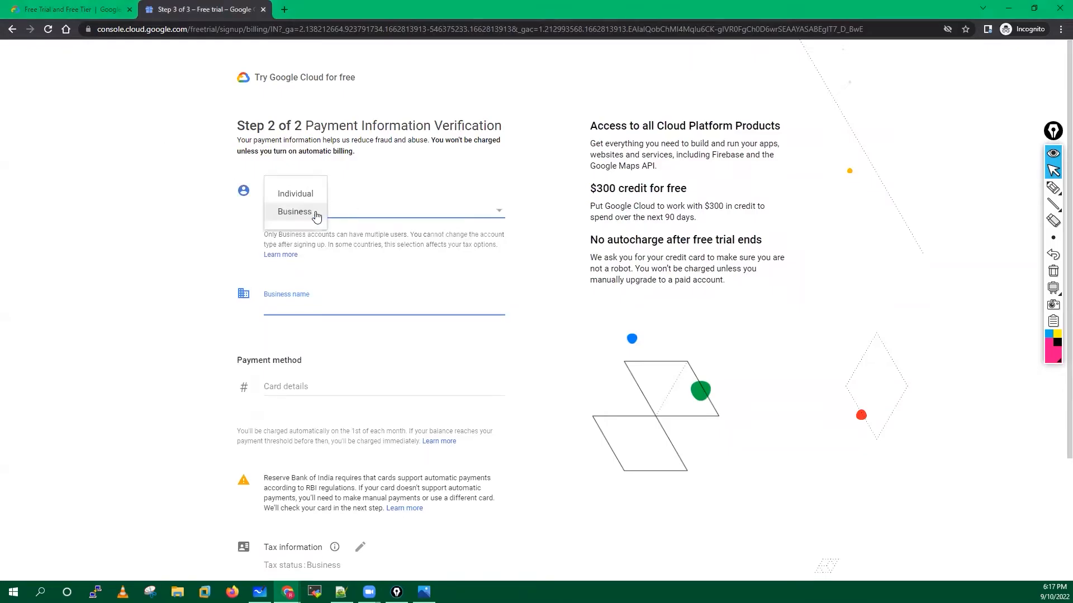
{"action": "left_click", "coordinate": [304, 196]}
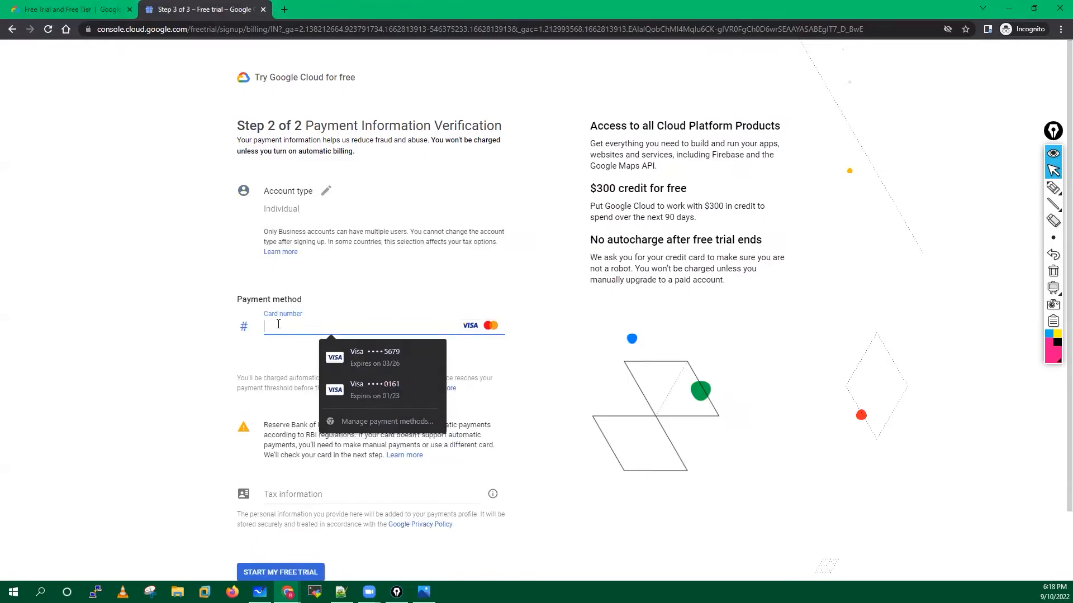
Mark up the card number field and VISA/Mastercard logos with the pen, then clear the marks.
{"action": "left_click", "coordinate": [1053, 188]}
{"action": "left_click_drag", "start_coordinate": [270, 308], "coordinate": [265, 348]}
{"action": "left_click_drag", "start_coordinate": [498, 306], "coordinate": [490, 347]}
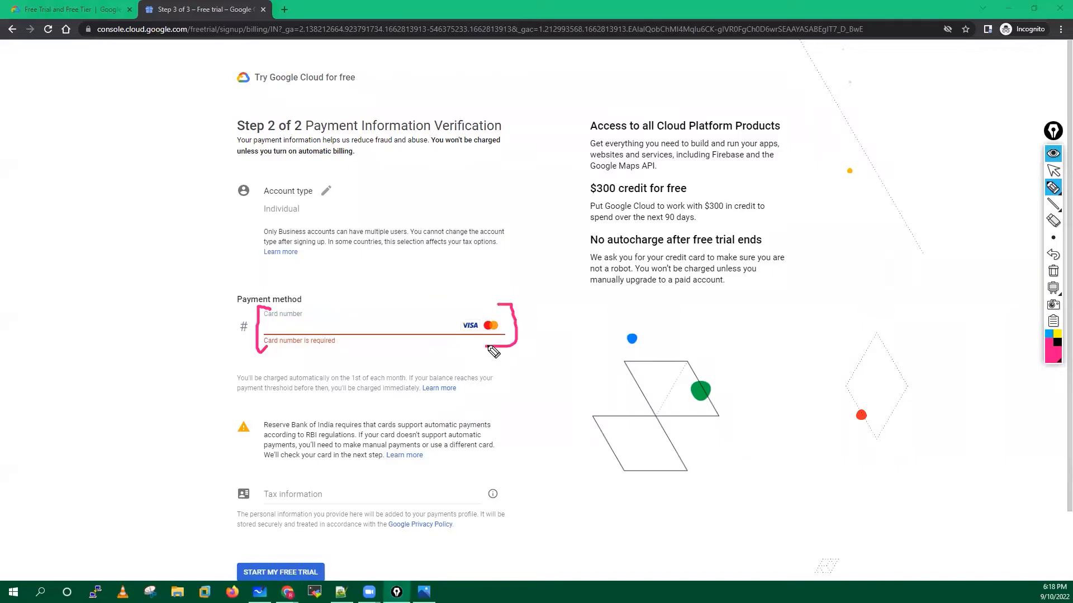
{"action": "left_click_drag", "start_coordinate": [267, 334], "coordinate": [341, 337]}
{"action": "mouse_move", "coordinate": [495, 334]}
{"action": "left_mouse_down"}
{"action": "mouse_move", "coordinate": [499, 317]}
{"action": "mouse_move", "coordinate": [450, 313]}
{"action": "mouse_move", "coordinate": [485, 345]}
{"action": "mouse_move", "coordinate": [499, 310]}
{"action": "left_mouse_up"}
{"action": "left_click", "coordinate": [466, 269]}
{"action": "left_click_drag", "start_coordinate": [459, 274], "coordinate": [467, 302]}
{"action": "left_click_drag", "start_coordinate": [450, 289], "coordinate": [485, 290]}
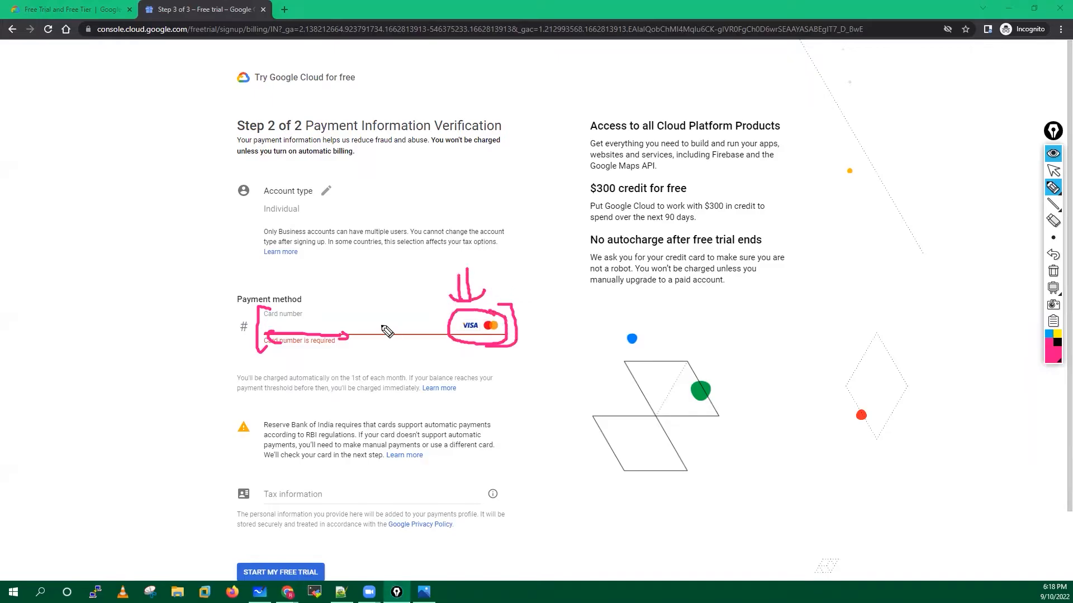
{"action": "mouse_move", "coordinate": [337, 338]}
{"action": "left_mouse_down"}
{"action": "mouse_move", "coordinate": [348, 336]}
{"action": "mouse_move", "coordinate": [337, 320]}
{"action": "left_mouse_up"}
{"action": "left_click_drag", "start_coordinate": [328, 307], "coordinate": [338, 316]}
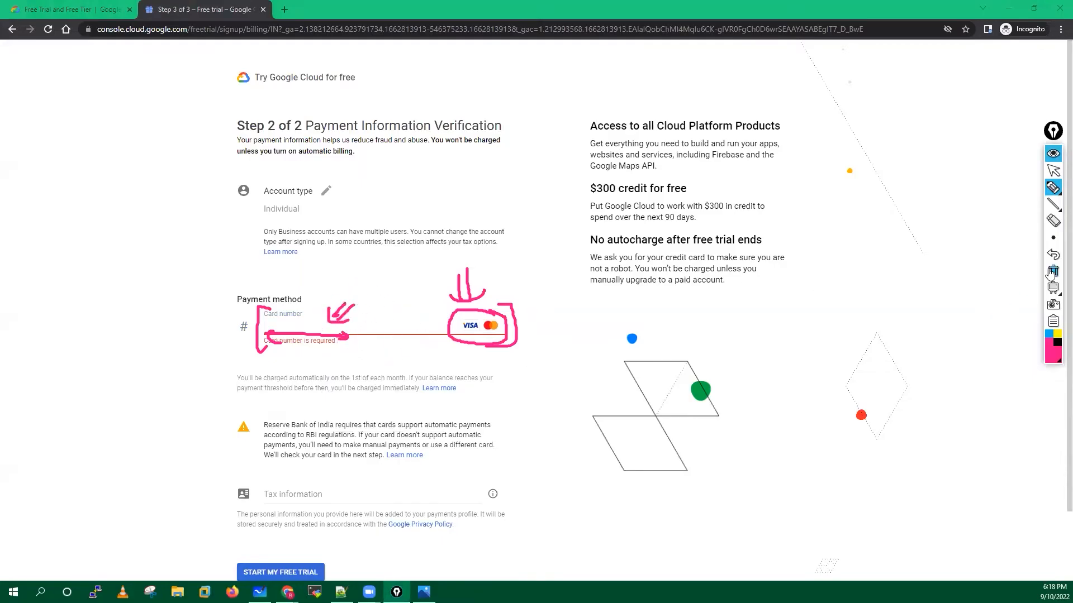
{"action": "left_click", "coordinate": [1053, 222]}
{"action": "left_click", "coordinate": [1053, 170]}
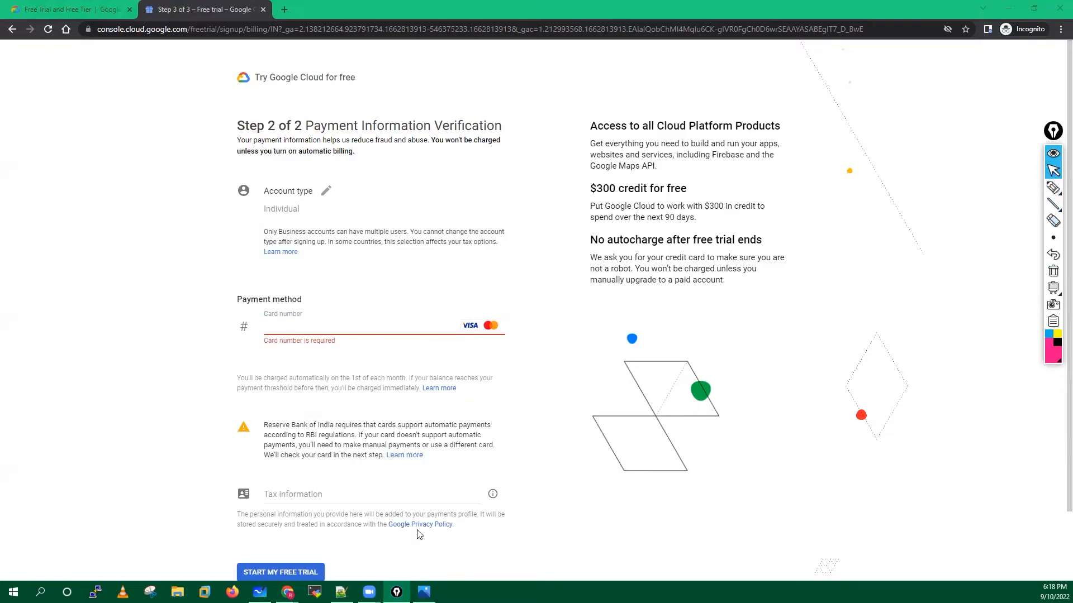
Set tax status to Unregistered individual and move into the optional PAN field.
{"action": "left_click", "coordinate": [286, 496]}
{"action": "left_click", "coordinate": [334, 533]}
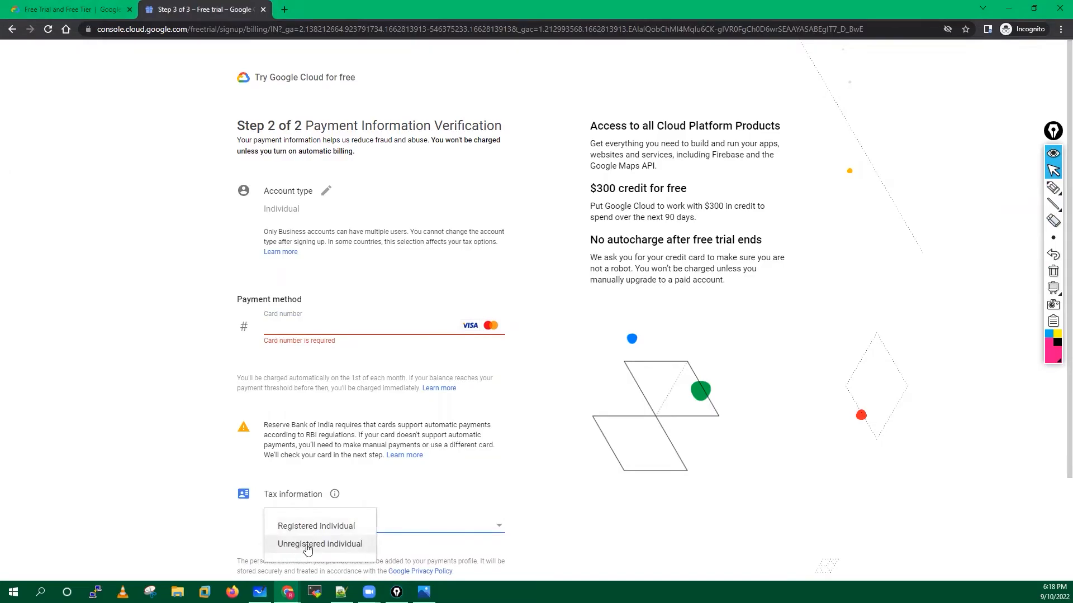
{"action": "left_click", "coordinate": [308, 546]}
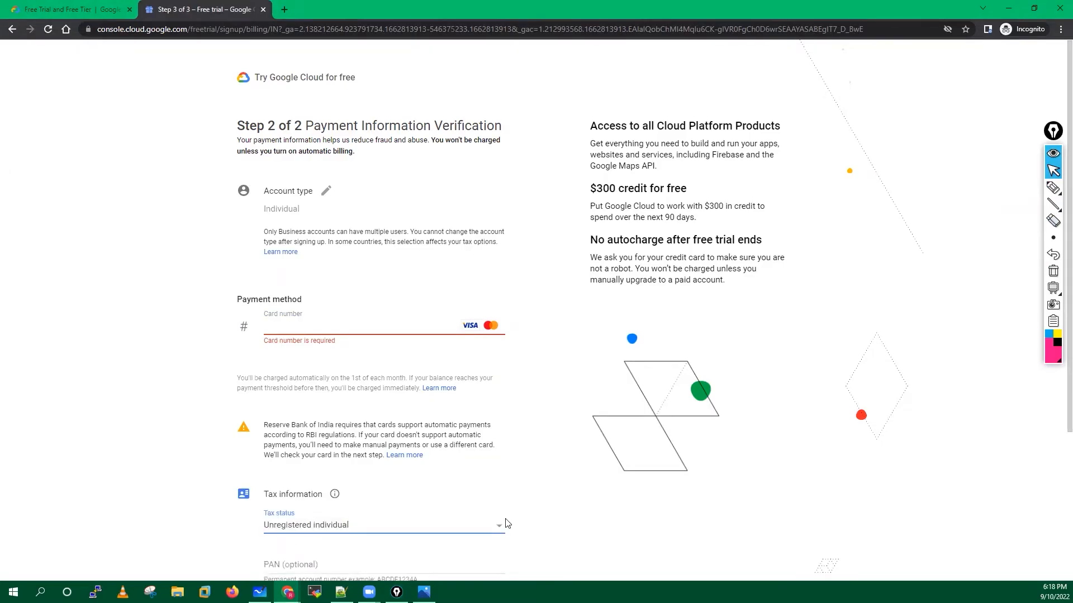
{"action": "scroll", "coordinate": [507, 523], "scroll_direction": "down", "scroll_amount": 3}
{"action": "left_click", "coordinate": [295, 360]}
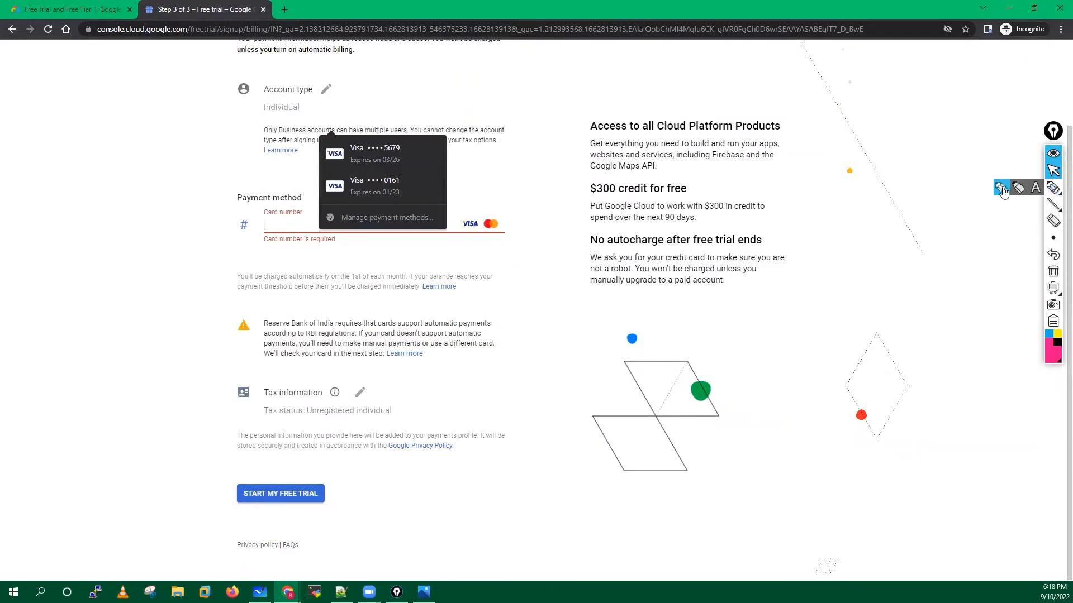
{"action": "left_click", "coordinate": [1053, 188]}
{"action": "mouse_move", "coordinate": [286, 477]}
{"action": "left_mouse_down"}
{"action": "mouse_move", "coordinate": [229, 517]}
{"action": "mouse_move", "coordinate": [345, 521]}
{"action": "mouse_move", "coordinate": [271, 474]}
{"action": "left_mouse_up"}
{"action": "left_click", "coordinate": [1050, 272]}
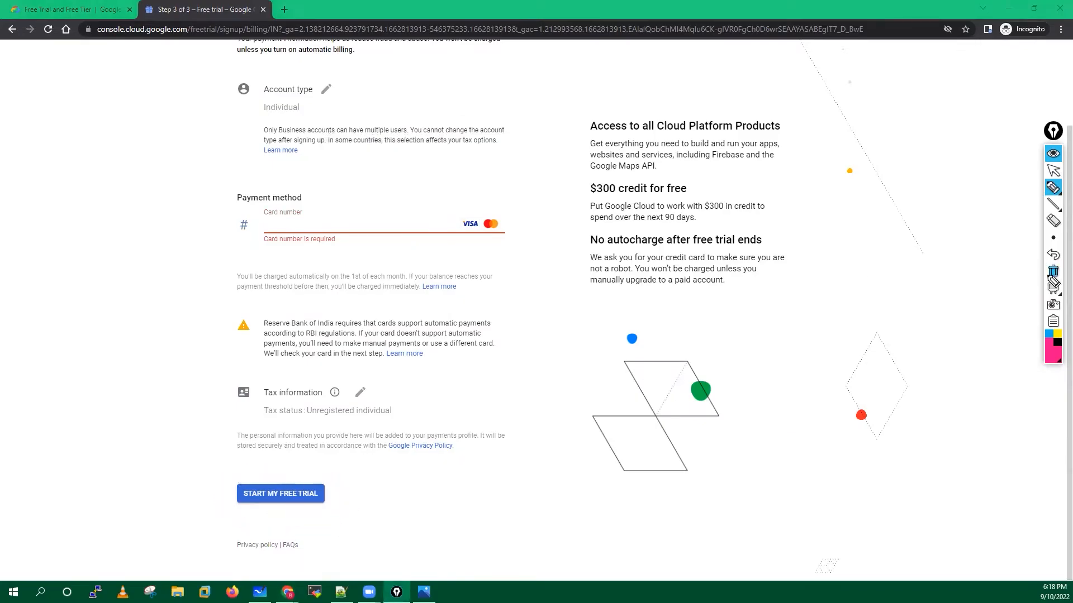
{"action": "mouse_move", "coordinate": [320, 470]}
{"action": "left_mouse_down"}
{"action": "mouse_move", "coordinate": [299, 538]}
{"action": "mouse_move", "coordinate": [322, 463]}
{"action": "left_mouse_up"}
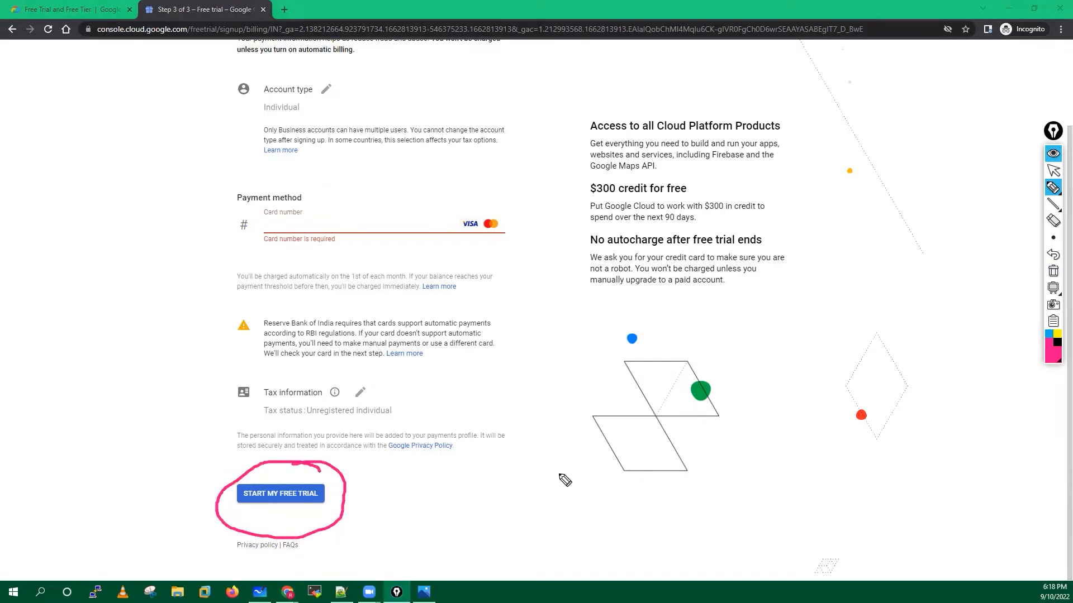
{"action": "mouse_move", "coordinate": [363, 493]}
{"action": "left_mouse_down"}
{"action": "mouse_move", "coordinate": [543, 454]}
{"action": "mouse_move", "coordinate": [546, 478]}
{"action": "left_mouse_up"}
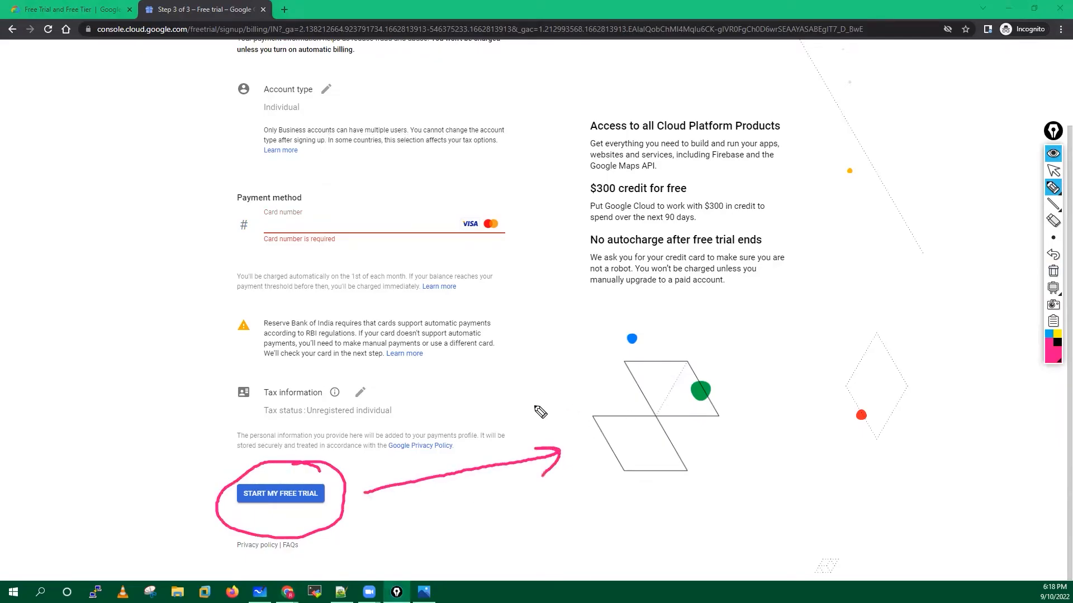
{"action": "mouse_move", "coordinate": [508, 407]}
{"action": "left_mouse_down"}
{"action": "mouse_move", "coordinate": [548, 407]}
{"action": "mouse_move", "coordinate": [541, 424]}
{"action": "left_mouse_up"}
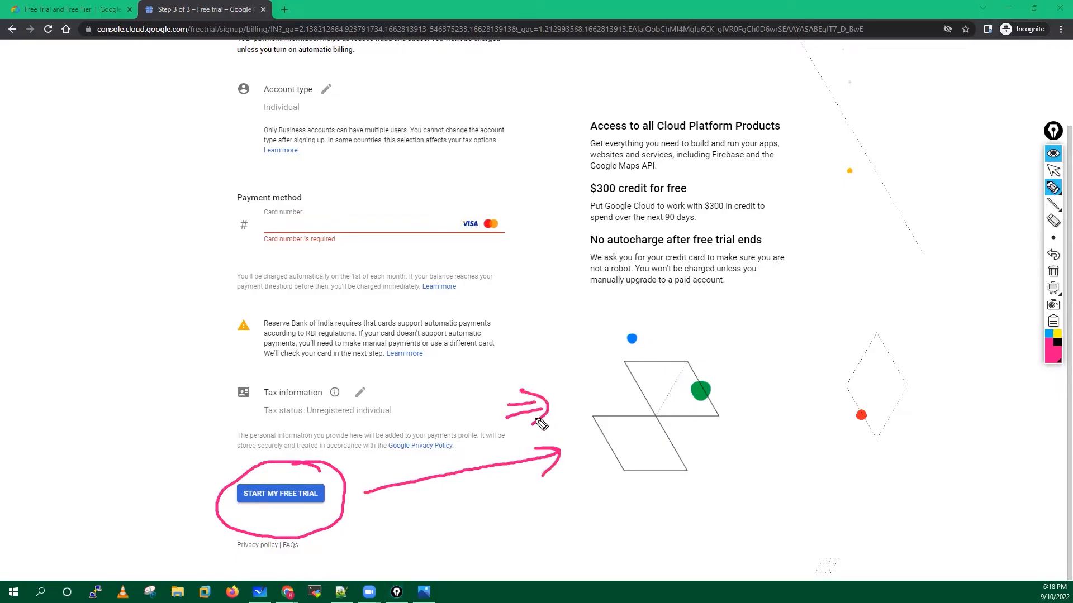
{"action": "left_click_drag", "start_coordinate": [240, 200], "coordinate": [270, 248]}
{"action": "left_click_drag", "start_coordinate": [506, 209], "coordinate": [496, 255]}
{"action": "mouse_move", "coordinate": [572, 446]}
{"action": "left_mouse_down"}
{"action": "mouse_move", "coordinate": [634, 351]}
{"action": "mouse_move", "coordinate": [731, 350]}
{"action": "mouse_move", "coordinate": [747, 322]}
{"action": "mouse_move", "coordinate": [778, 353]}
{"action": "mouse_move", "coordinate": [802, 330]}
{"action": "mouse_move", "coordinate": [838, 332]}
{"action": "mouse_move", "coordinate": [854, 315]}
{"action": "mouse_move", "coordinate": [891, 324]}
{"action": "mouse_move", "coordinate": [944, 296]}
{"action": "mouse_move", "coordinate": [944, 319]}
{"action": "left_mouse_up"}
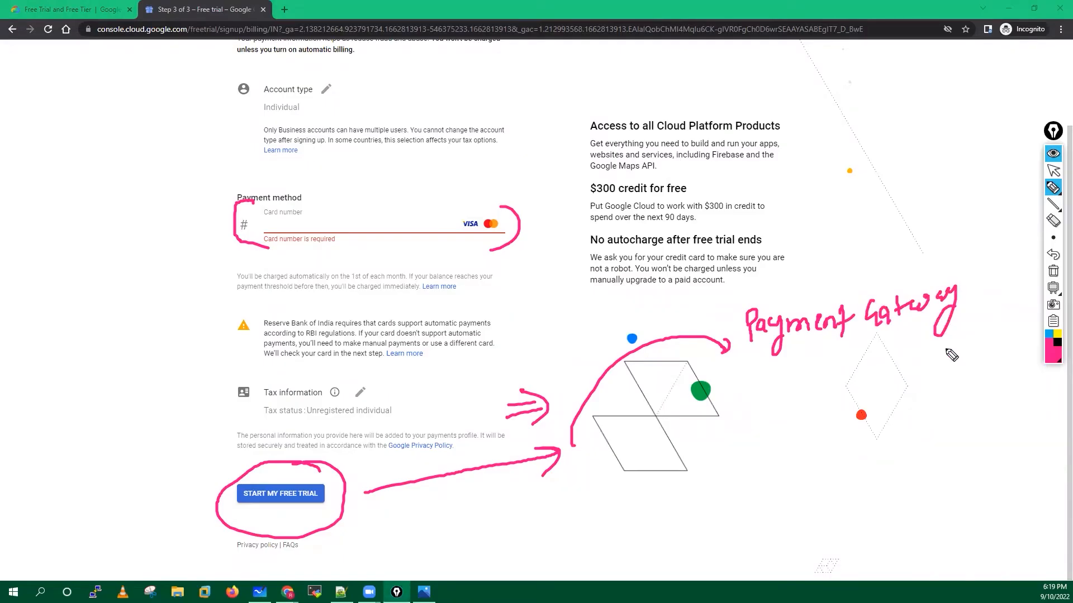
{"action": "mouse_move", "coordinate": [792, 365]}
{"action": "left_mouse_down"}
{"action": "mouse_move", "coordinate": [782, 369]}
{"action": "mouse_move", "coordinate": [790, 415]}
{"action": "left_mouse_up"}
{"action": "left_click", "coordinate": [911, 358]}
{"action": "mouse_move", "coordinate": [911, 359]}
{"action": "left_mouse_down"}
{"action": "mouse_move", "coordinate": [910, 398]}
{"action": "mouse_move", "coordinate": [974, 380]}
{"action": "mouse_move", "coordinate": [980, 394]}
{"action": "mouse_move", "coordinate": [982, 384]}
{"action": "left_mouse_up"}
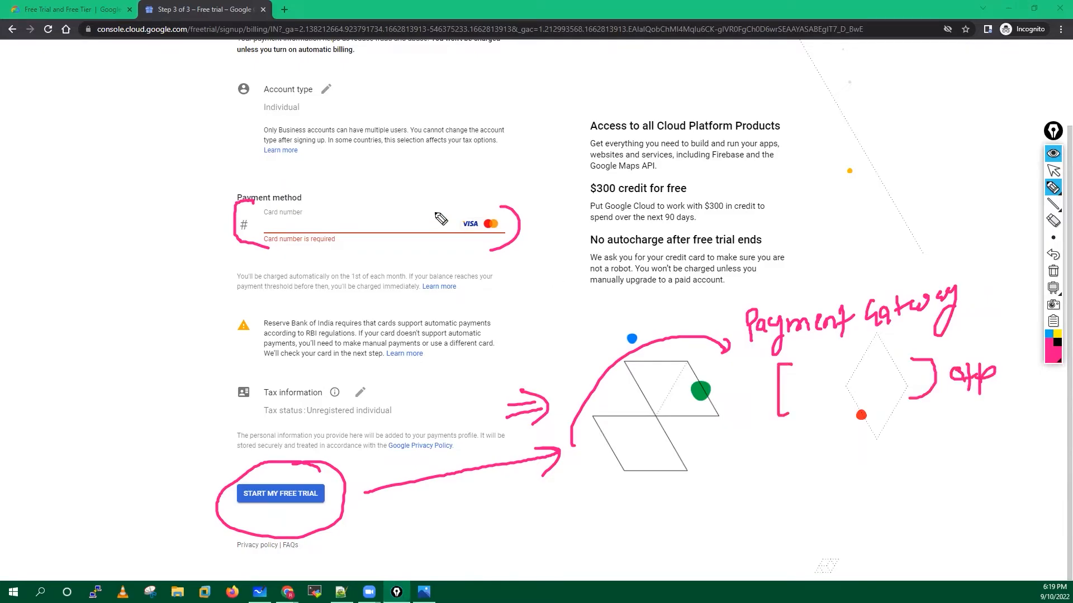
{"action": "mouse_move", "coordinate": [487, 212]}
{"action": "left_mouse_down"}
{"action": "mouse_move", "coordinate": [460, 209]}
{"action": "mouse_move", "coordinate": [505, 240]}
{"action": "mouse_move", "coordinate": [500, 207]}
{"action": "left_mouse_up"}
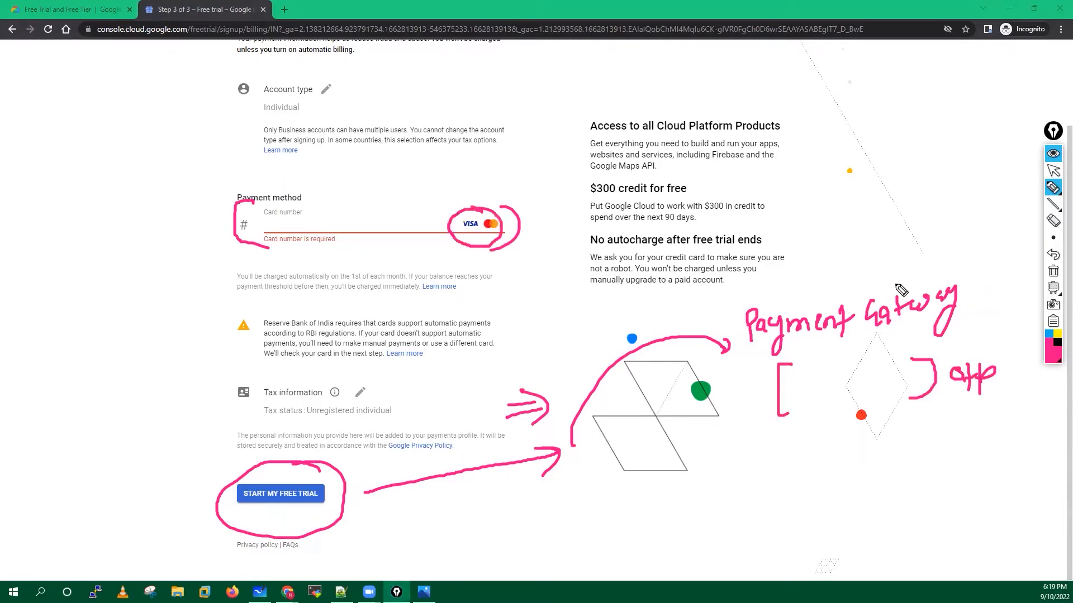
{"action": "mouse_move", "coordinate": [943, 450]}
{"action": "left_mouse_down"}
{"action": "mouse_move", "coordinate": [893, 441]}
{"action": "mouse_move", "coordinate": [877, 403]}
{"action": "mouse_move", "coordinate": [900, 419]}
{"action": "left_mouse_up"}
{"action": "mouse_move", "coordinate": [798, 494]}
{"action": "left_mouse_down"}
{"action": "mouse_move", "coordinate": [841, 492]}
{"action": "mouse_move", "coordinate": [820, 521]}
{"action": "left_mouse_up"}
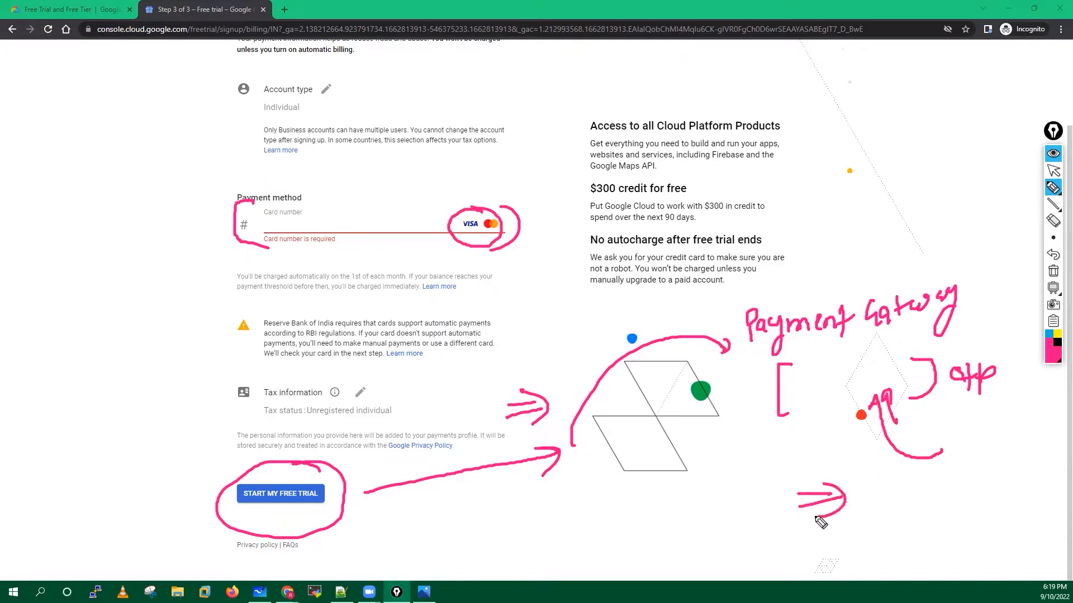
{"action": "mouse_move", "coordinate": [629, 520]}
{"action": "left_mouse_down"}
{"action": "mouse_move", "coordinate": [648, 536]}
{"action": "mouse_move", "coordinate": [687, 509]}
{"action": "mouse_move", "coordinate": [691, 525]}
{"action": "mouse_move", "coordinate": [697, 506]}
{"action": "left_mouse_up"}
{"action": "mouse_move", "coordinate": [697, 505]}
{"action": "left_mouse_down"}
{"action": "mouse_move", "coordinate": [713, 523]}
{"action": "mouse_move", "coordinate": [607, 539]}
{"action": "mouse_move", "coordinate": [707, 480]}
{"action": "left_mouse_up"}
{"action": "mouse_move", "coordinate": [612, 506]}
{"action": "left_mouse_down"}
{"action": "mouse_move", "coordinate": [543, 523]}
{"action": "mouse_move", "coordinate": [557, 524]}
{"action": "mouse_move", "coordinate": [505, 563]}
{"action": "mouse_move", "coordinate": [575, 557]}
{"action": "left_mouse_up"}
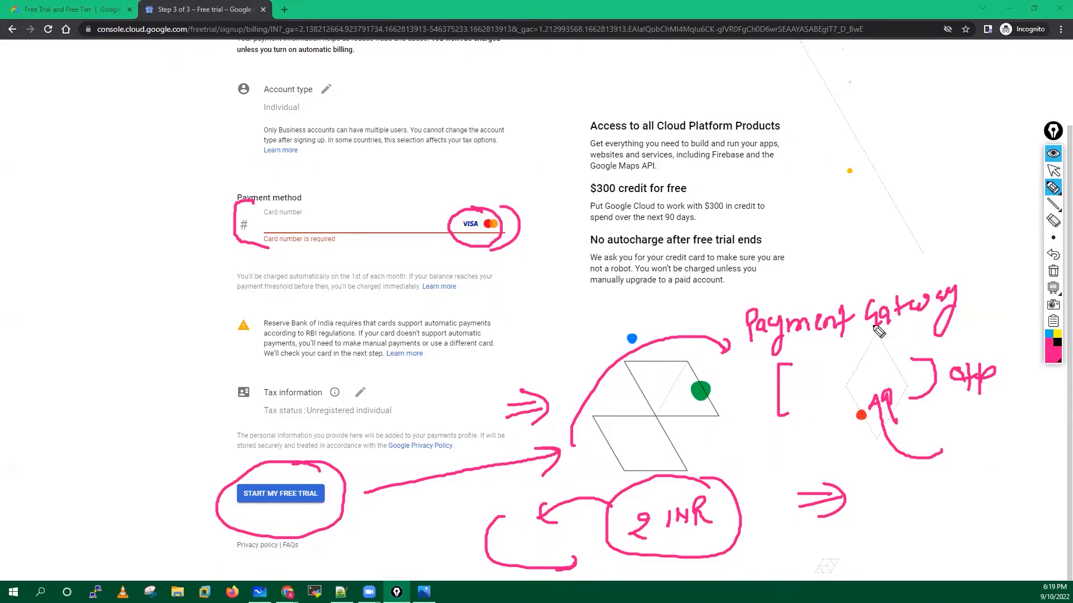
{"action": "left_click", "coordinate": [1053, 271]}
{"action": "left_click", "coordinate": [1054, 171]}
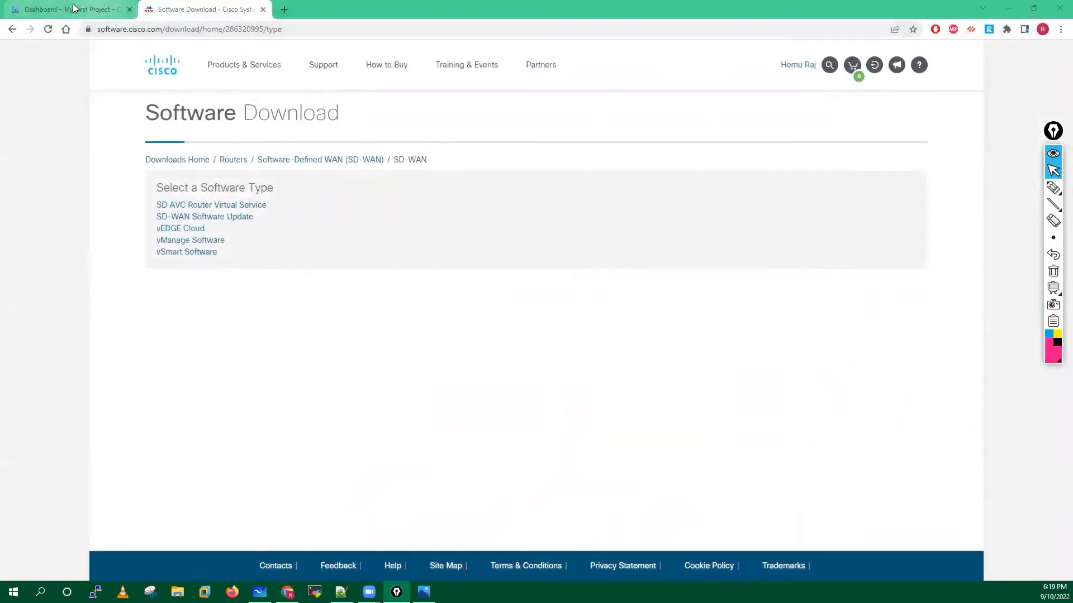
Return to the My First Project dashboard and open Billing from the Navigation menu.
{"action": "left_click", "coordinate": [56, 9]}
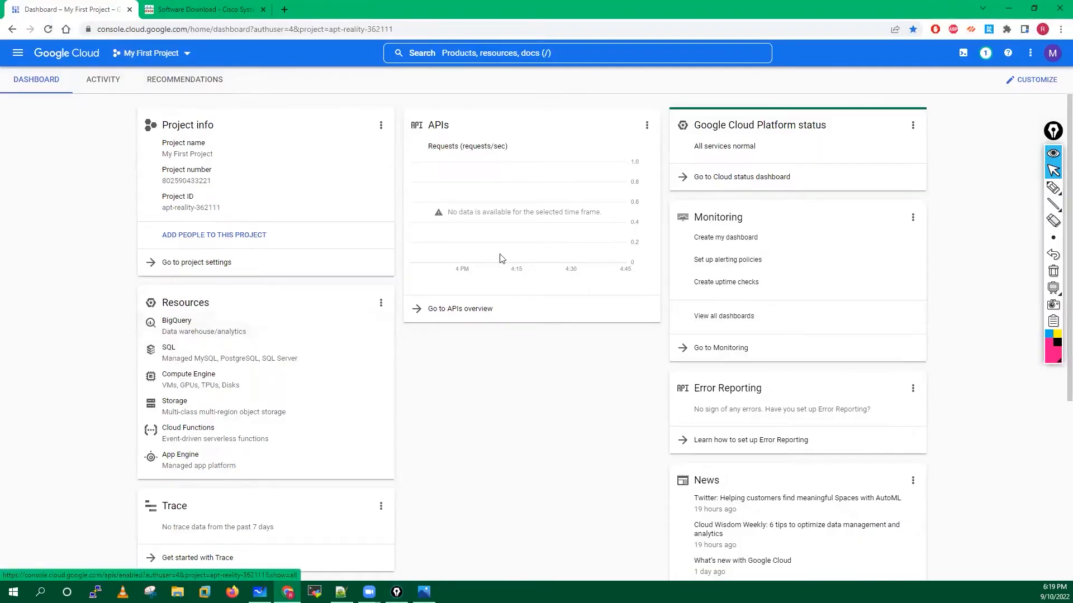
{"action": "left_click", "coordinate": [18, 52]}
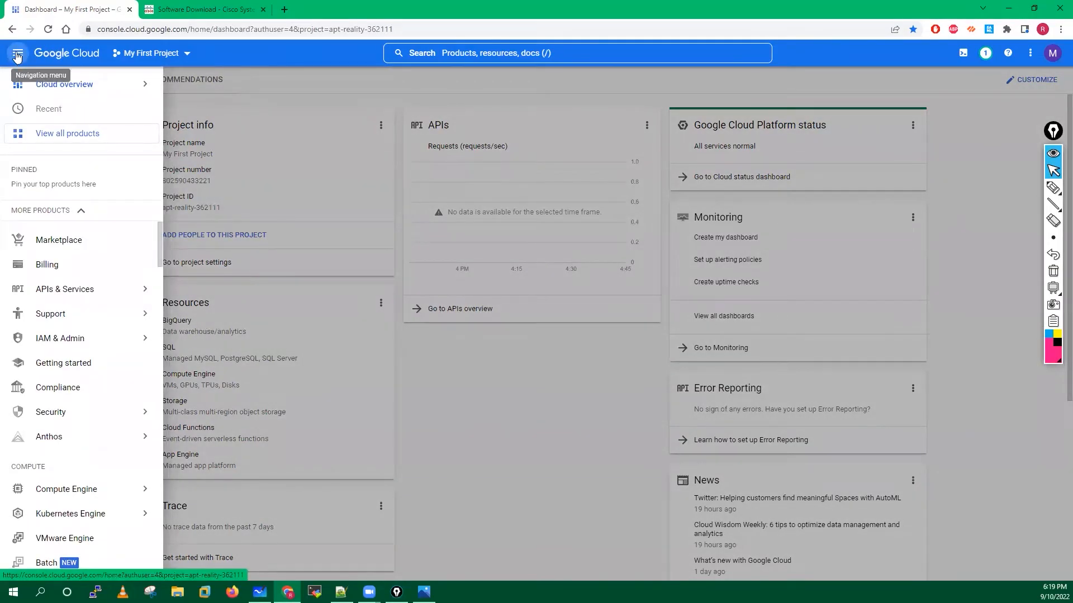
{"action": "left_click", "coordinate": [43, 268]}
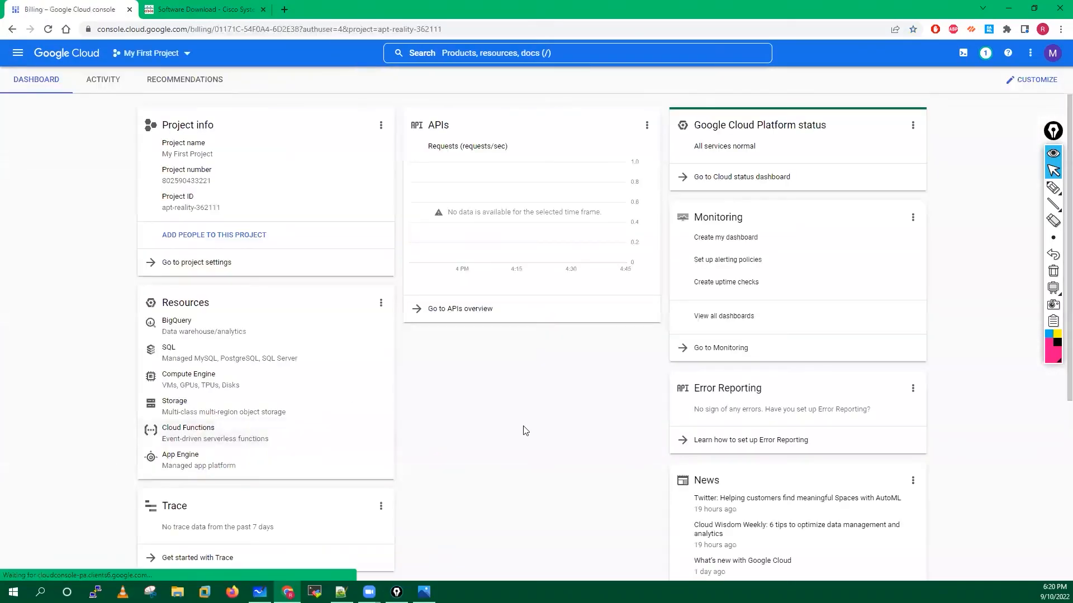
{"action": "scroll", "coordinate": [546, 438], "scroll_direction": "down", "scroll_amount": 5}
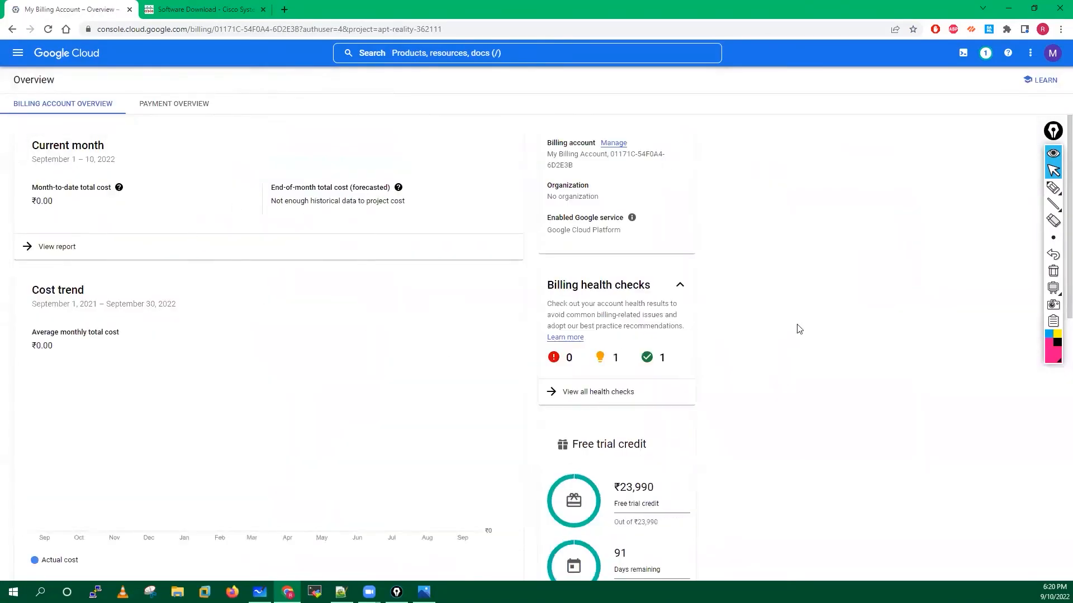
Circle the ₹23,990 free trial credit and 91 days remaining, then clear the marks.
{"action": "scroll", "coordinate": [903, 394], "scroll_direction": "down", "scroll_amount": 3}
{"action": "left_click", "coordinate": [1053, 187]}
{"action": "mouse_move", "coordinate": [630, 289]}
{"action": "left_mouse_down"}
{"action": "mouse_move", "coordinate": [541, 318]}
{"action": "mouse_move", "coordinate": [622, 358]}
{"action": "mouse_move", "coordinate": [689, 306]}
{"action": "mouse_move", "coordinate": [634, 279]}
{"action": "left_mouse_up"}
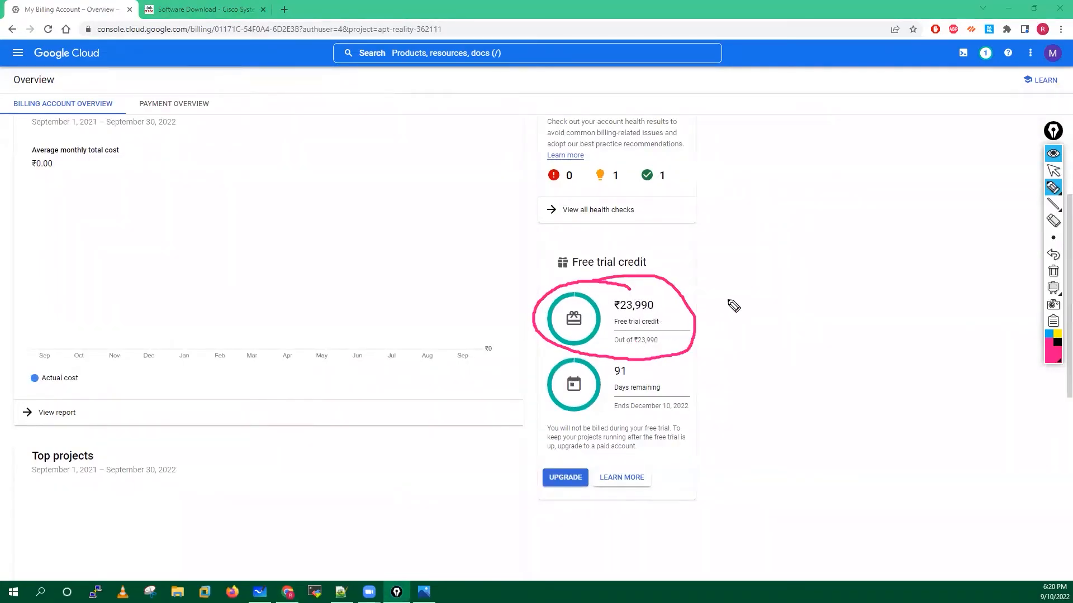
{"action": "mouse_move", "coordinate": [642, 372]}
{"action": "left_mouse_down"}
{"action": "mouse_move", "coordinate": [556, 369]}
{"action": "mouse_move", "coordinate": [648, 433]}
{"action": "mouse_move", "coordinate": [628, 363]}
{"action": "mouse_move", "coordinate": [637, 366]}
{"action": "left_mouse_up"}
{"action": "mouse_move", "coordinate": [761, 355]}
{"action": "left_mouse_down"}
{"action": "mouse_move", "coordinate": [723, 397]}
{"action": "mouse_move", "coordinate": [729, 410]}
{"action": "left_mouse_up"}
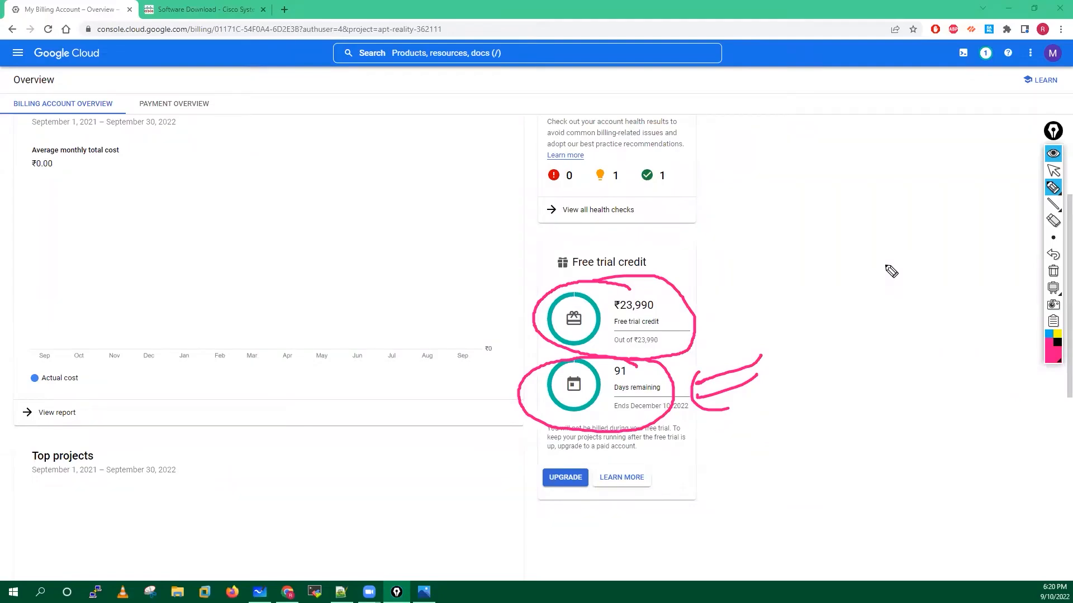
{"action": "left_click", "coordinate": [1053, 271]}
Circle and point arrows at the UPGRADE button, then clear annotations and exit drawing mode.
{"action": "left_click", "coordinate": [1053, 171]}
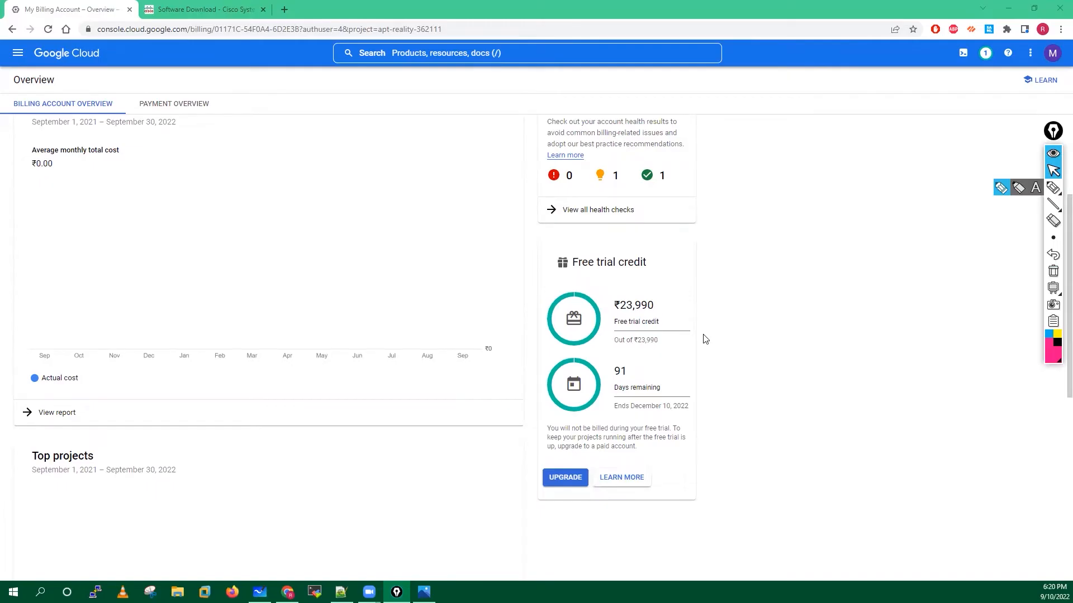
{"action": "left_click", "coordinate": [1003, 191]}
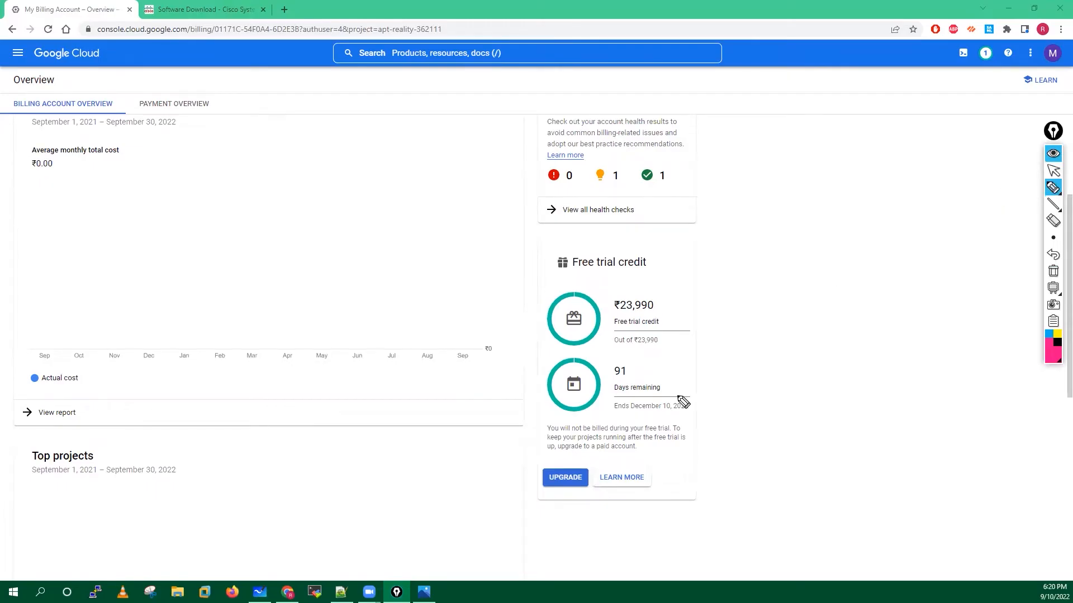
{"action": "mouse_move", "coordinate": [568, 455]}
{"action": "left_mouse_down"}
{"action": "mouse_move", "coordinate": [531, 488]}
{"action": "mouse_move", "coordinate": [594, 504]}
{"action": "left_mouse_up"}
{"action": "mouse_move", "coordinate": [468, 479]}
{"action": "left_mouse_down"}
{"action": "mouse_move", "coordinate": [520, 479]}
{"action": "mouse_move", "coordinate": [506, 487]}
{"action": "left_mouse_up"}
{"action": "left_click_drag", "start_coordinate": [600, 463], "coordinate": [688, 443]}
{"action": "mouse_move", "coordinate": [600, 471]}
{"action": "left_mouse_down"}
{"action": "mouse_move", "coordinate": [691, 452]}
{"action": "mouse_move", "coordinate": [682, 467]}
{"action": "left_mouse_up"}
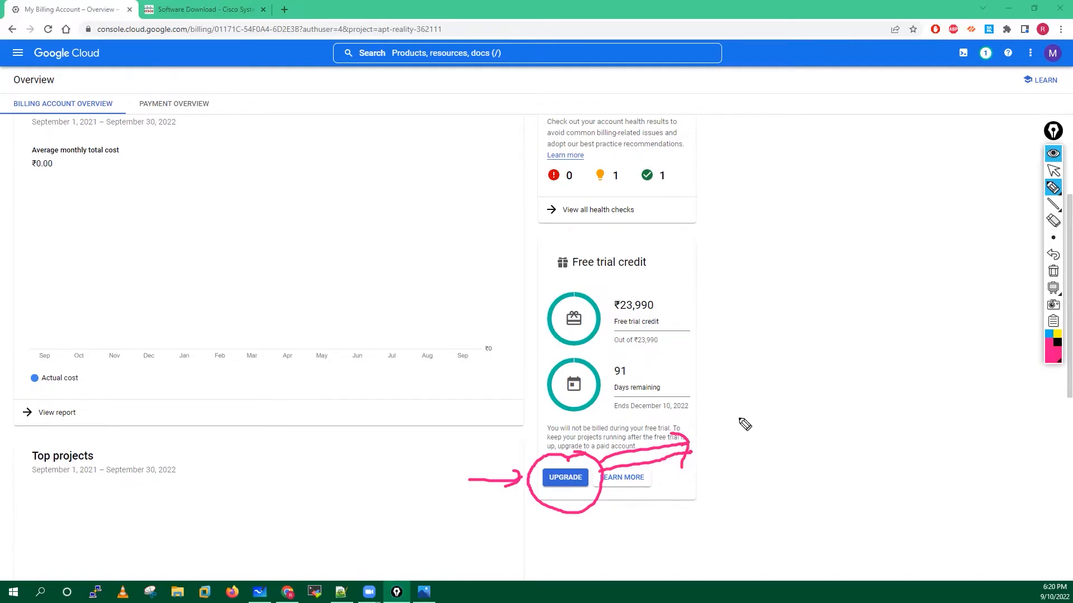
{"action": "left_click_drag", "start_coordinate": [723, 444], "coordinate": [784, 445]}
{"action": "left_click_drag", "start_coordinate": [529, 543], "coordinate": [569, 536]}
{"action": "mouse_move", "coordinate": [619, 288]}
{"action": "left_mouse_down"}
{"action": "mouse_move", "coordinate": [561, 409]}
{"action": "mouse_move", "coordinate": [564, 275]}
{"action": "left_mouse_up"}
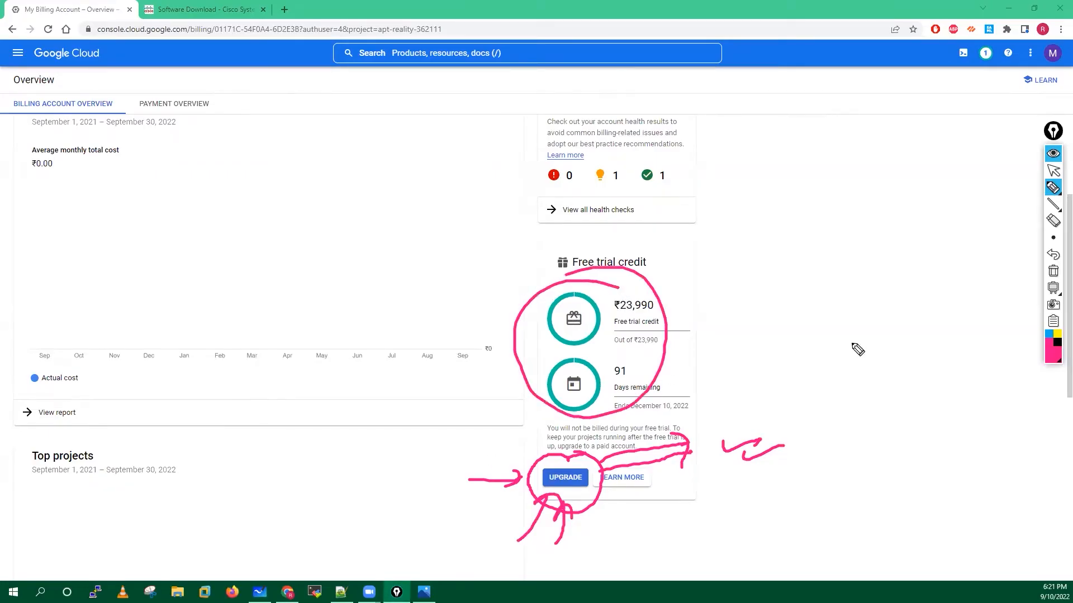
{"action": "left_click", "coordinate": [1053, 274]}
{"action": "left_click", "coordinate": [1053, 171]}
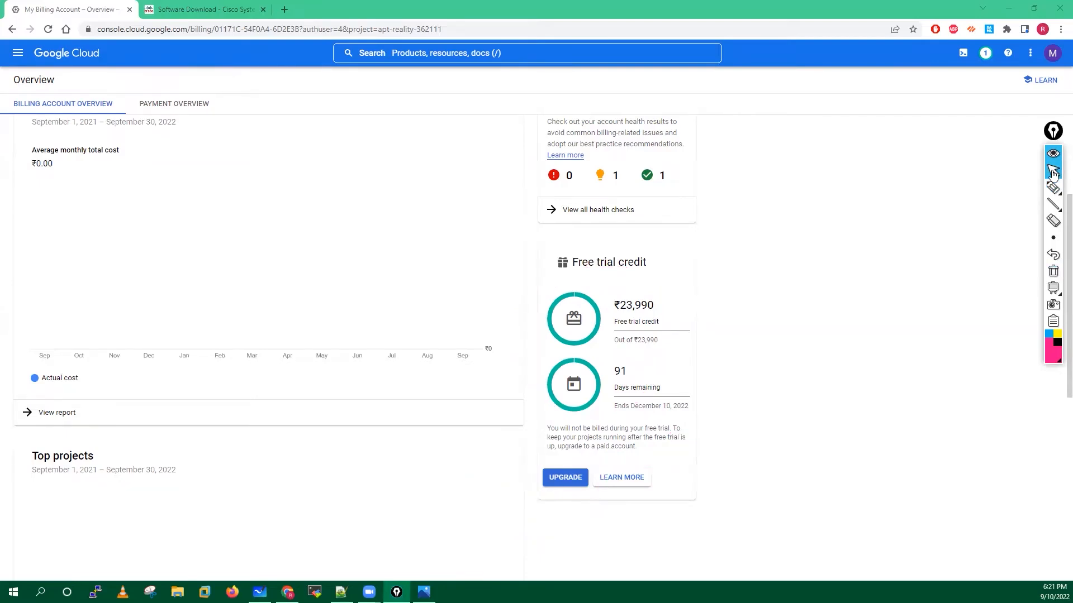
Go to Cloud overview > Dashboard, then open a blank tab with its address bar focused.
{"action": "left_click", "coordinate": [18, 52]}
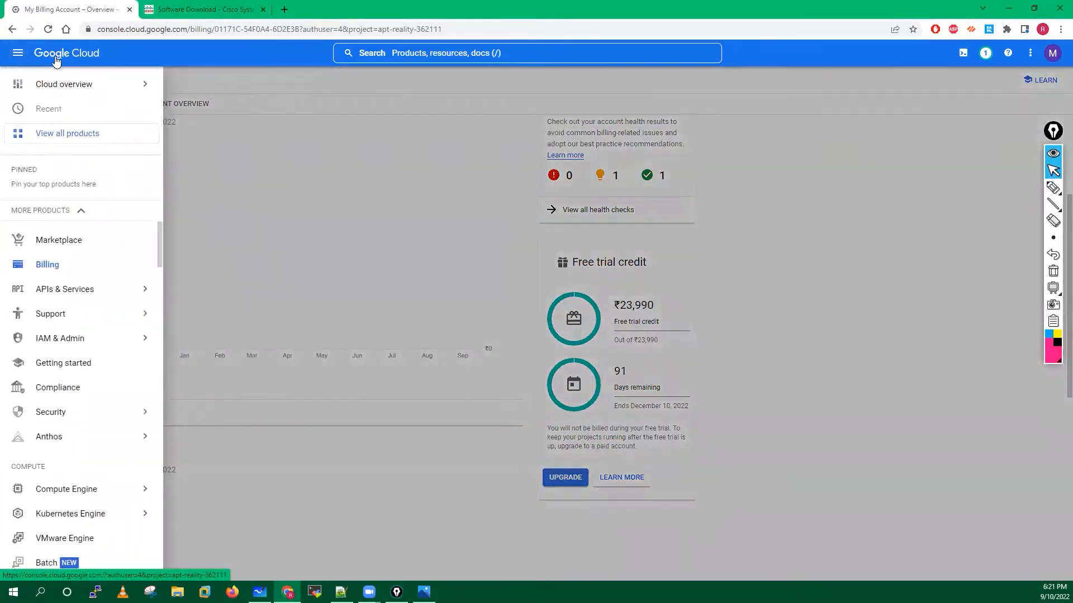
{"action": "mouse_move", "coordinate": [127, 88]}
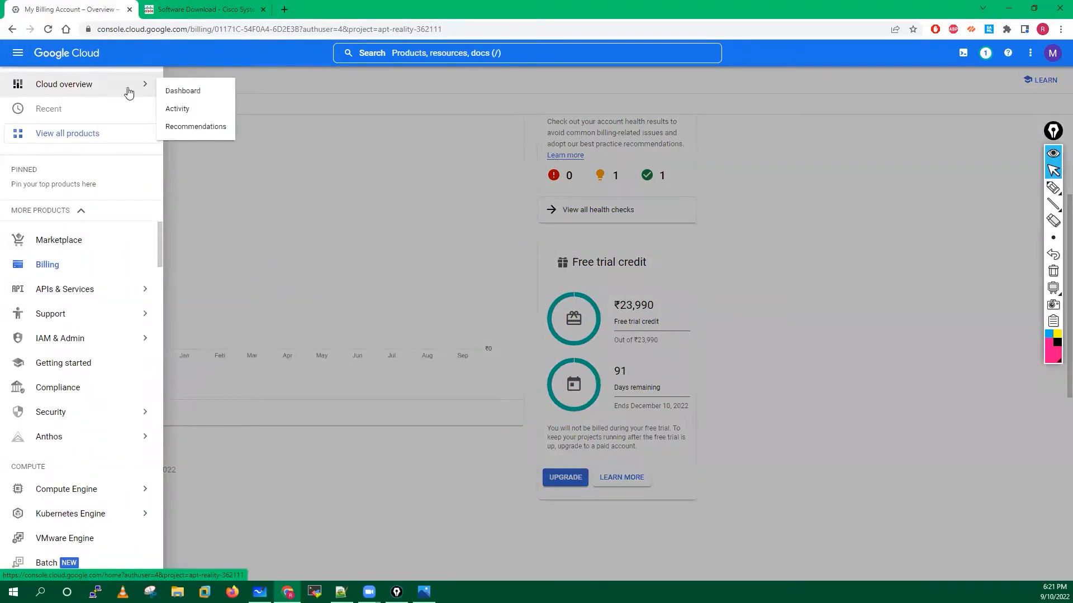
{"action": "left_click", "coordinate": [195, 89]}
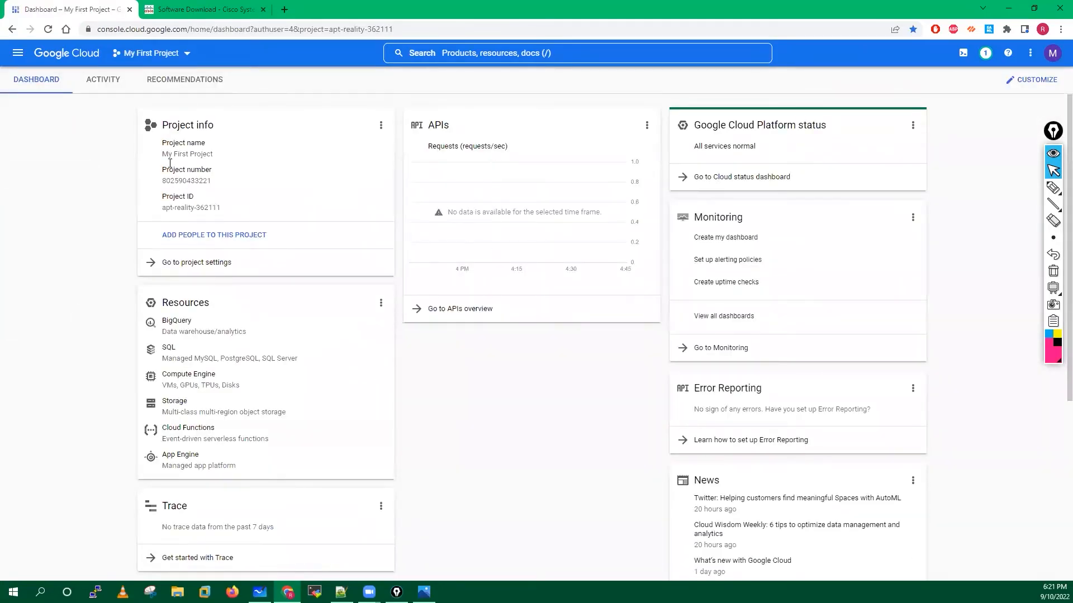
{"action": "left_click", "coordinate": [285, 9]}
{"action": "left_click", "coordinate": [292, 27]}
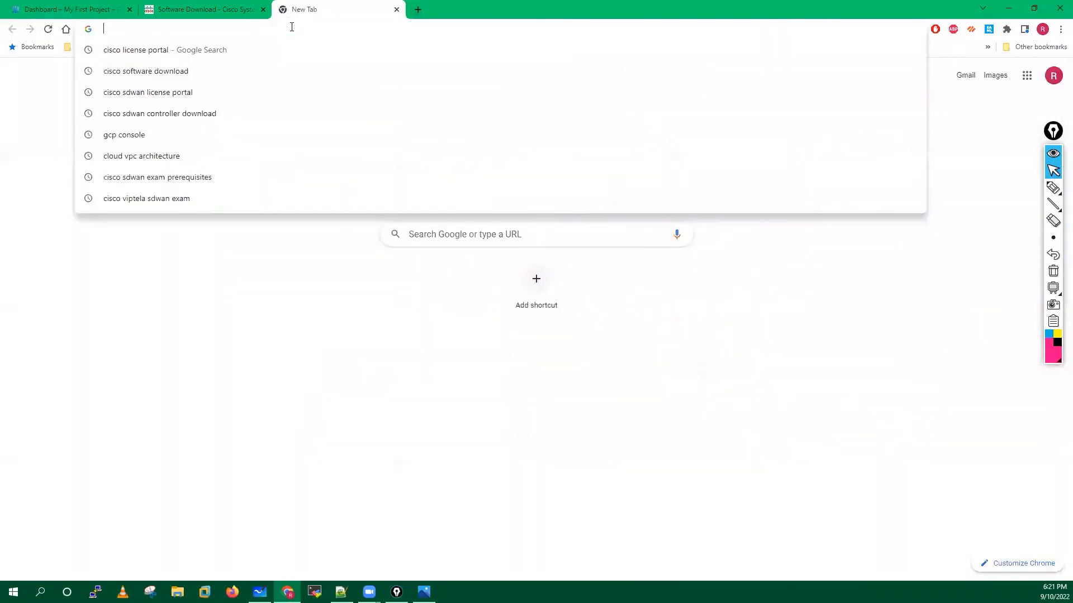
Type 'eve', accept the eve-ng.net autocompletion, and load the site.
{"action": "type", "text": "eve"}
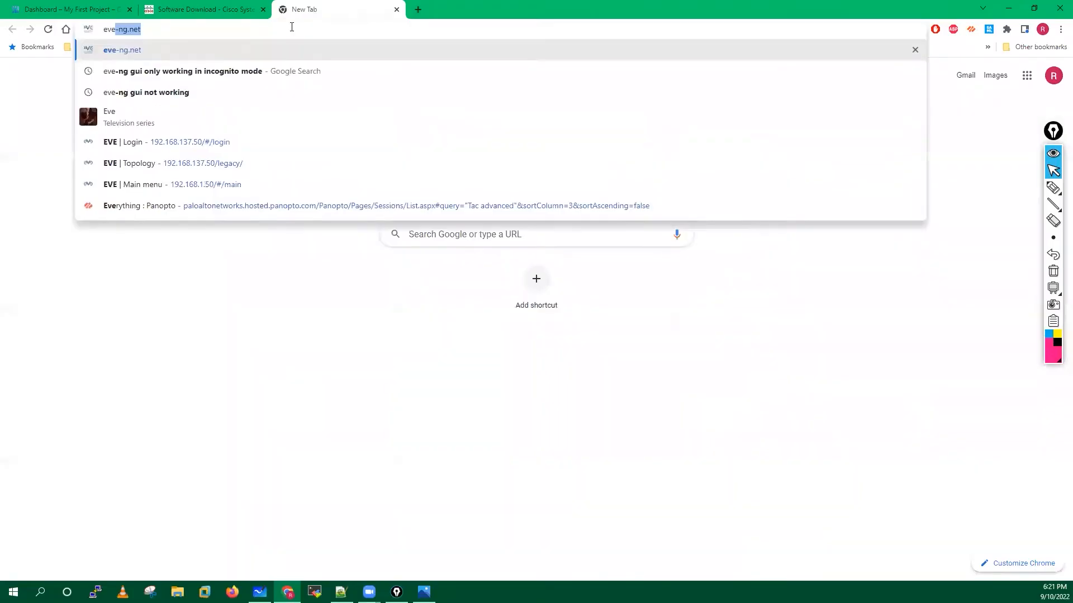
{"action": "key", "text": "Right"}
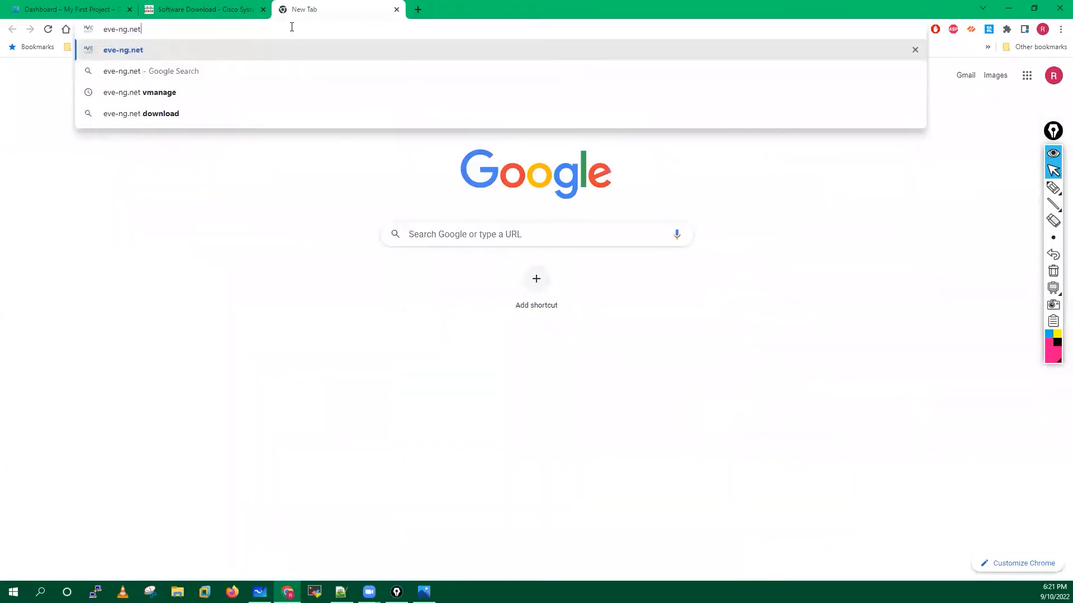
{"action": "key", "text": "Return"}
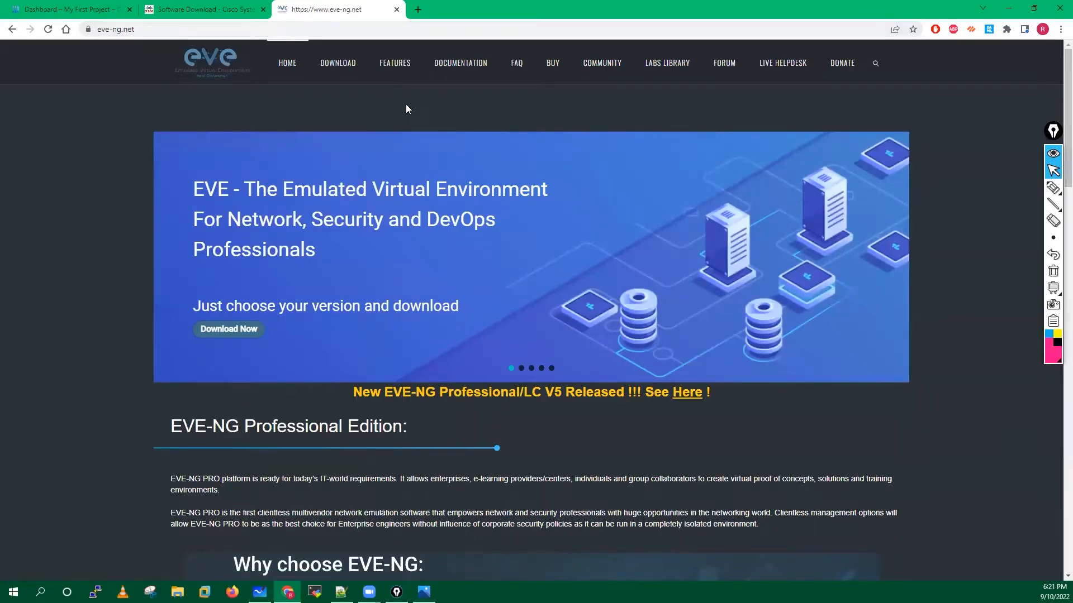
Go to the EVE-NG Documentation section and open the Community Cookbook entry in the left list.
{"action": "left_click", "coordinate": [453, 65]}
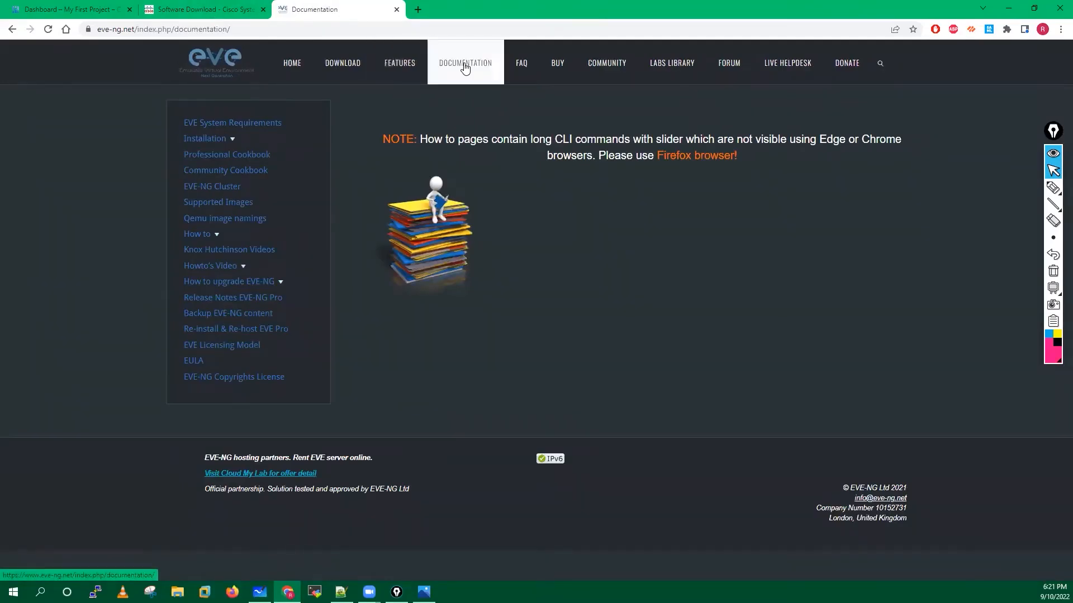
{"action": "left_click", "coordinate": [233, 143]}
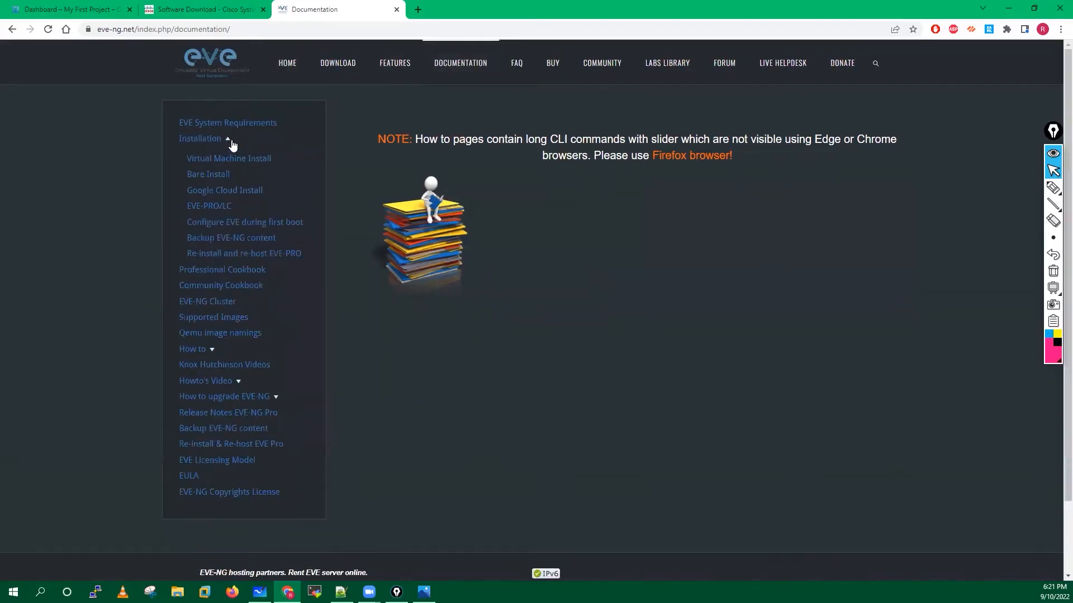
{"action": "left_click", "coordinate": [228, 143]}
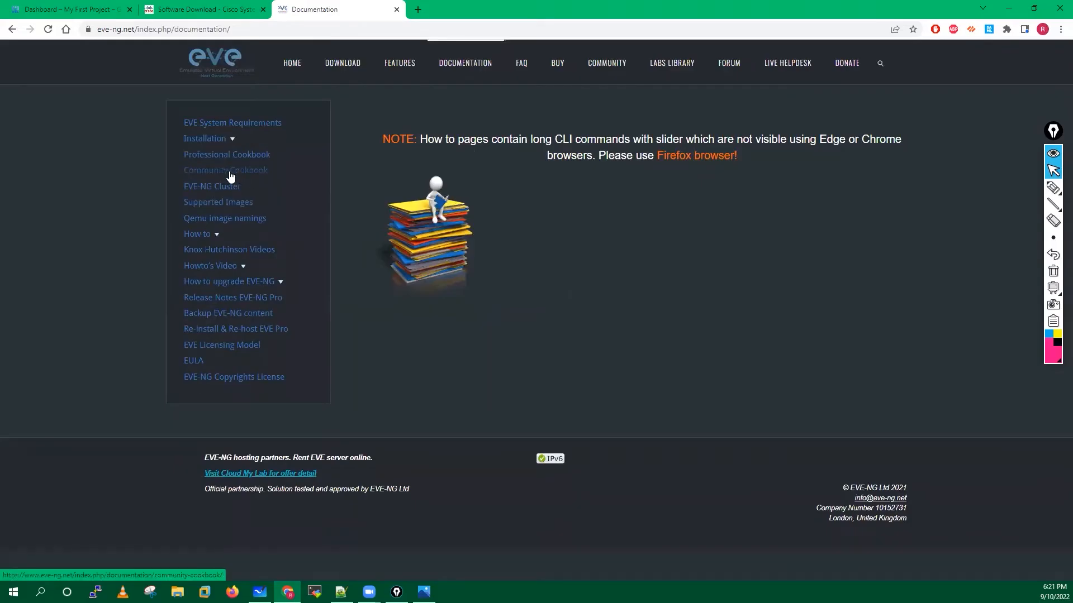
{"action": "left_click", "coordinate": [229, 172]}
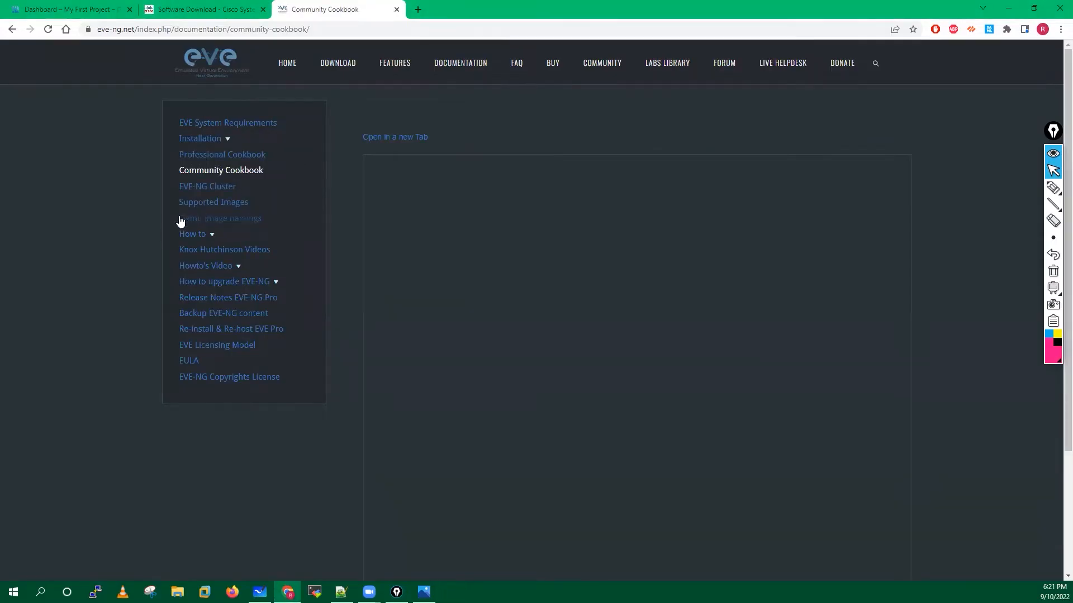
Open the Community Cookbook in a new tab, close the PDF tab, and open File Explorer at Downloads.
{"action": "left_click", "coordinate": [402, 137]}
{"action": "left_click", "coordinate": [393, 11]}
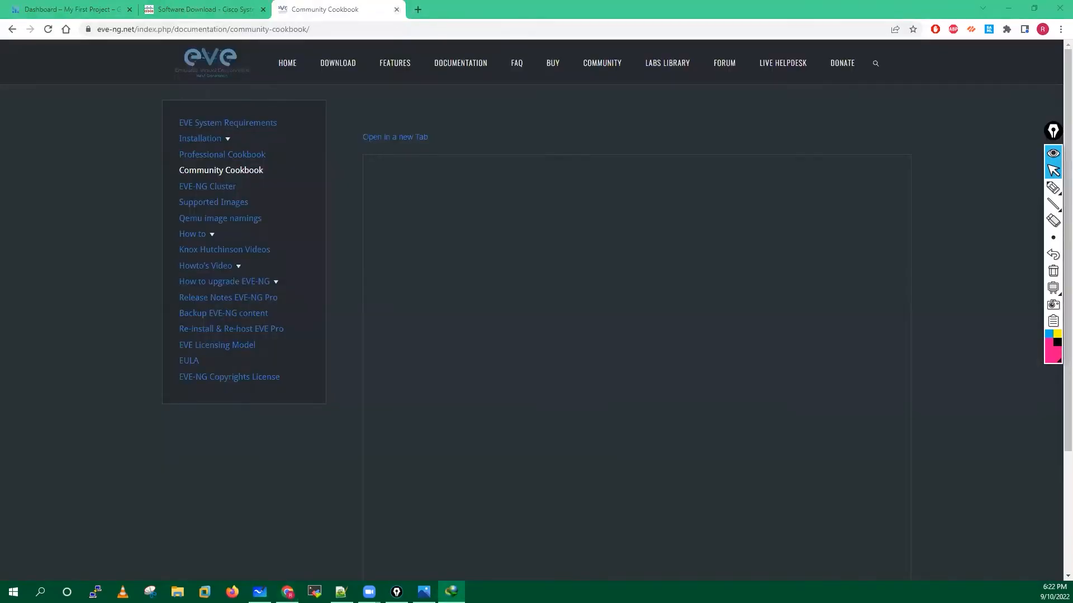
{"action": "left_click_drag", "start_coordinate": [659, 282], "coordinate": [687, 281]}
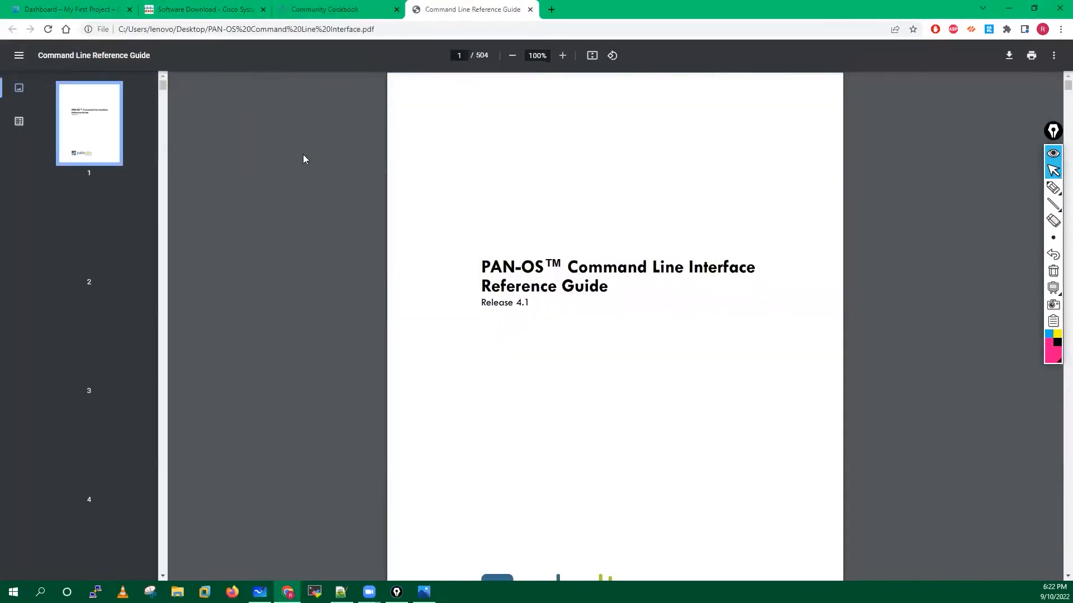
{"action": "left_click", "coordinate": [530, 9]}
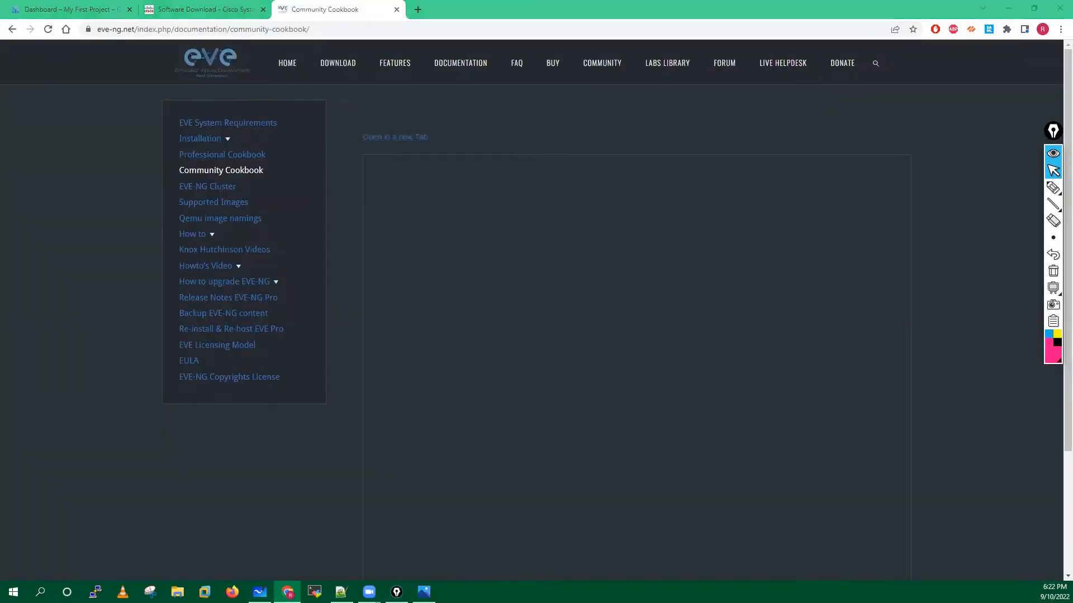
{"action": "key", "text": "super+e"}
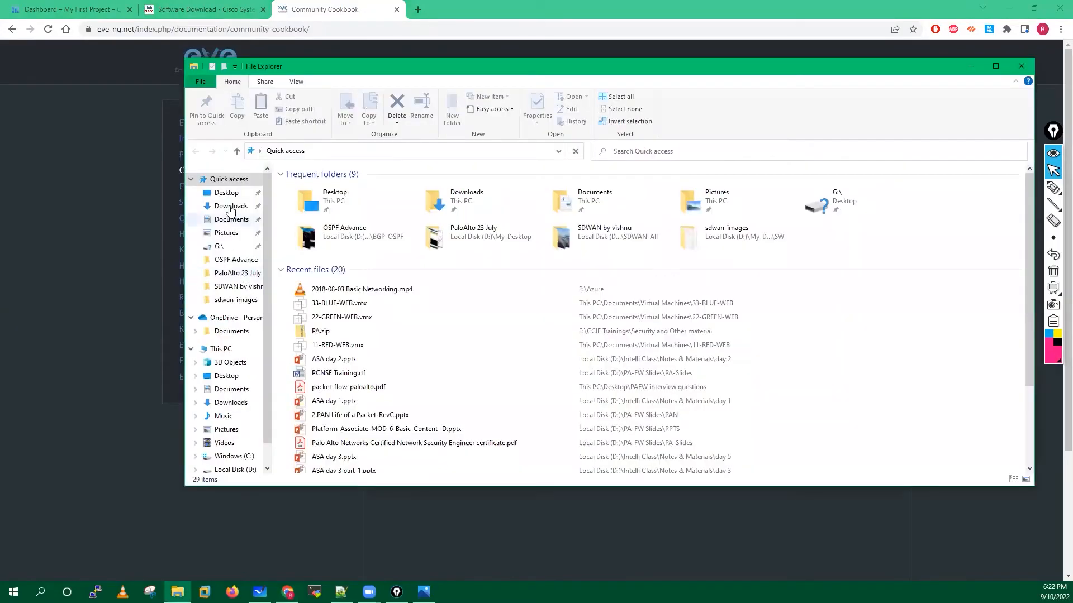
{"action": "left_click", "coordinate": [231, 206]}
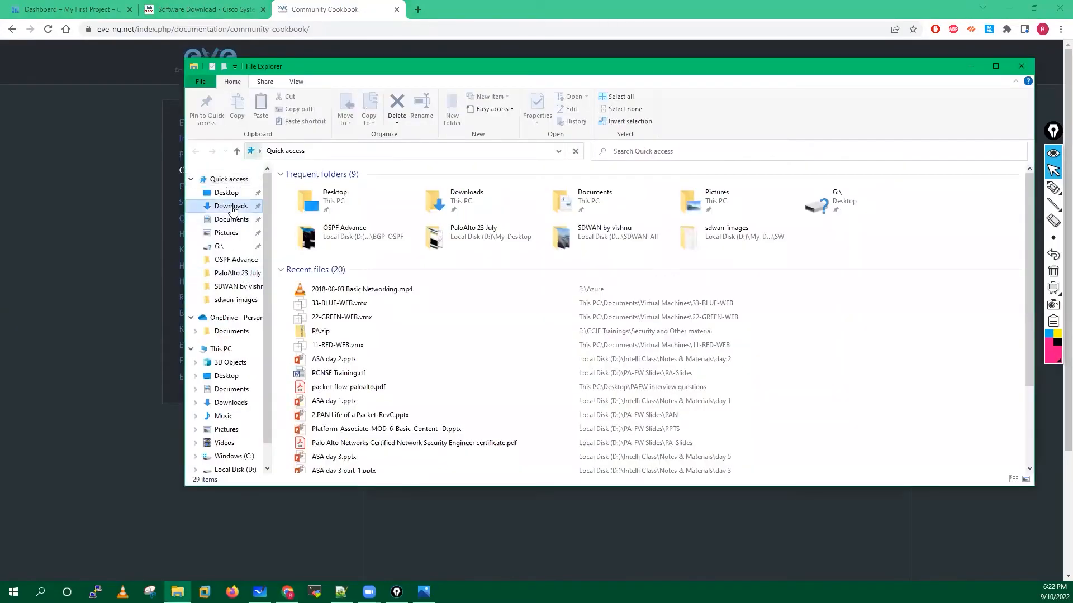
Open EVE-Comm-BOOK-5.1-2022.pdf from the Downloads > Documents folder.
{"action": "double_click", "coordinate": [373, 226]}
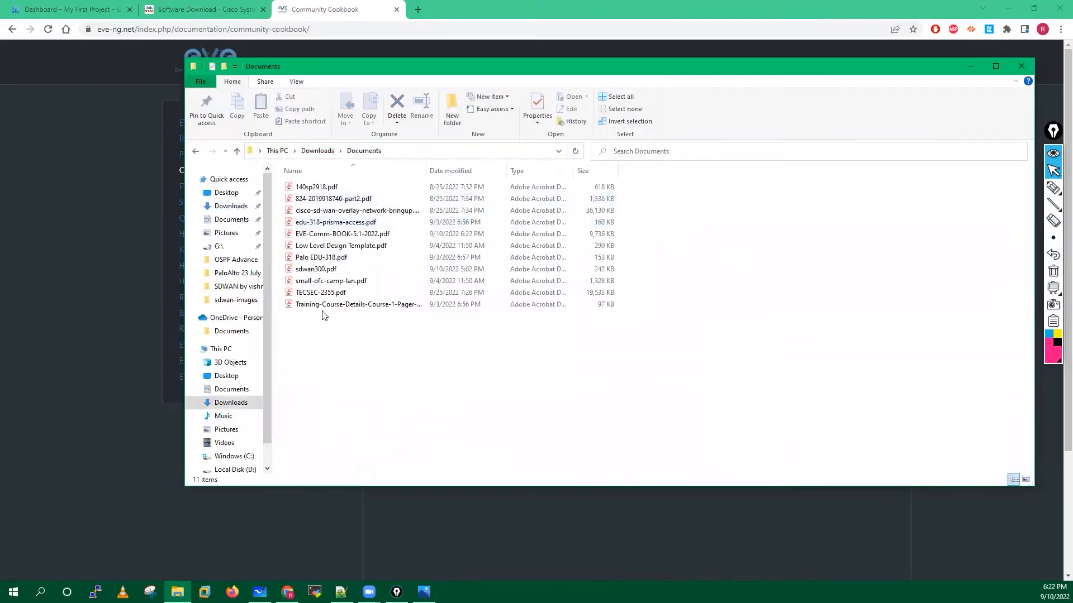
{"action": "left_click", "coordinate": [335, 236]}
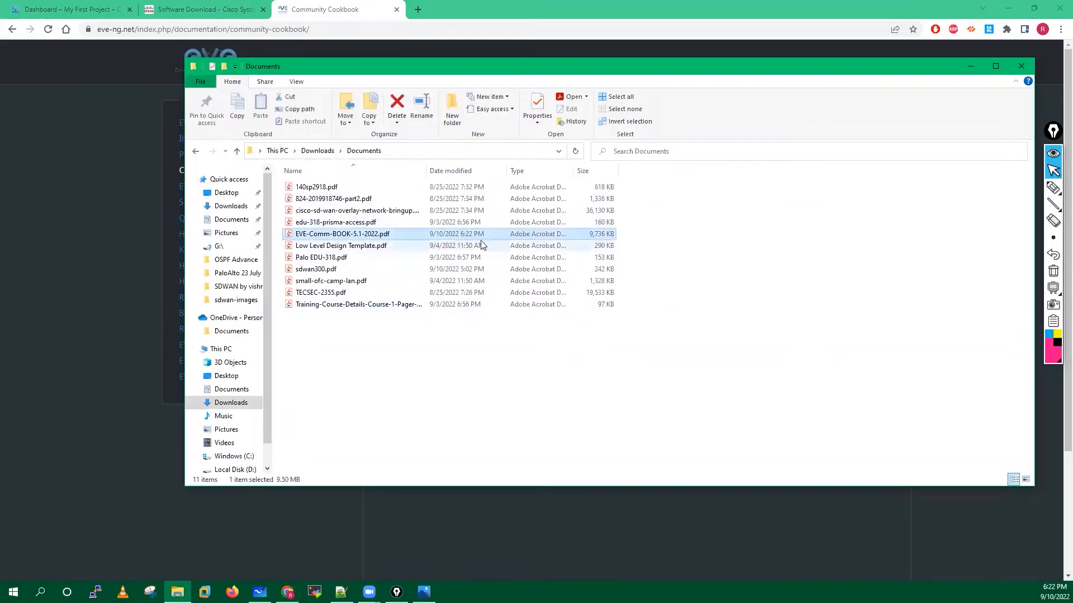
{"action": "double_click", "coordinate": [362, 234]}
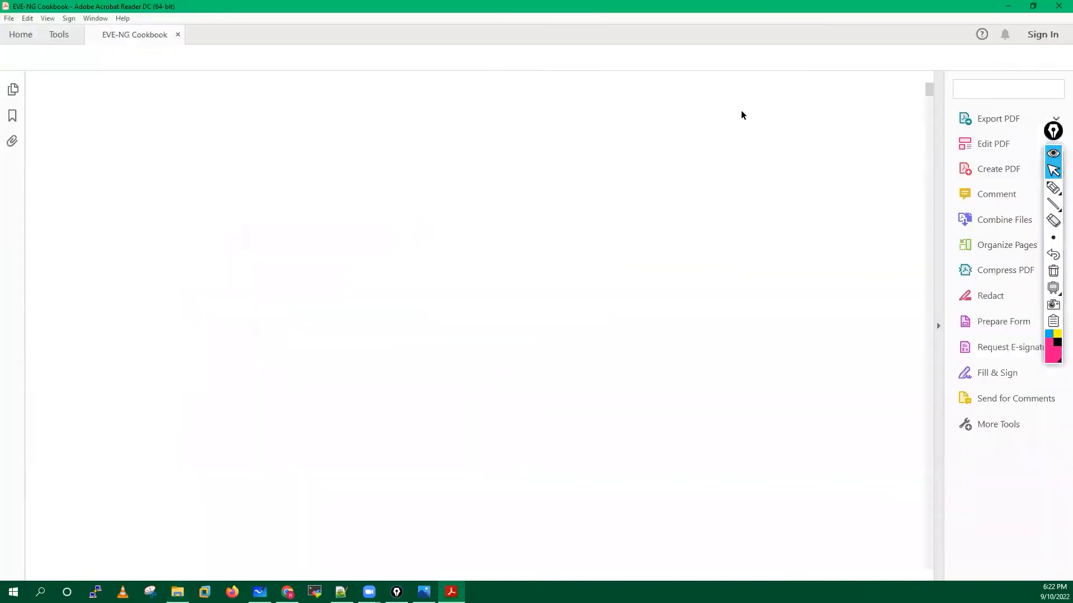
Widen the cookbook view and select the EVE-NG Community Cookbook title.
{"action": "left_click", "coordinate": [938, 328]}
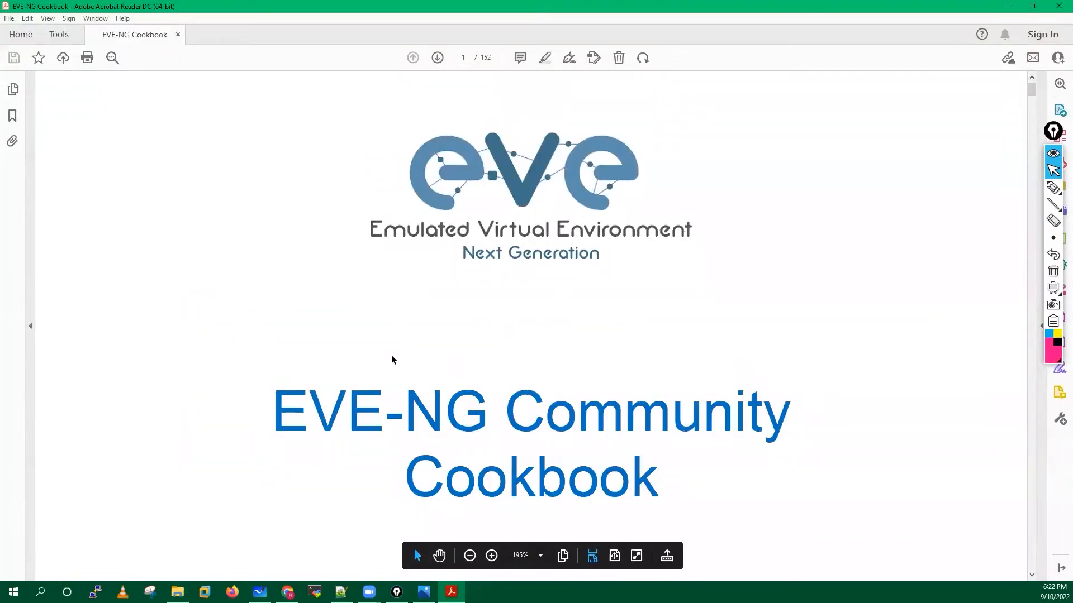
{"action": "scroll", "coordinate": [391, 360], "scroll_direction": "down", "scroll_amount": 5}
{"action": "scroll", "coordinate": [488, 282], "scroll_direction": "up", "scroll_amount": 2}
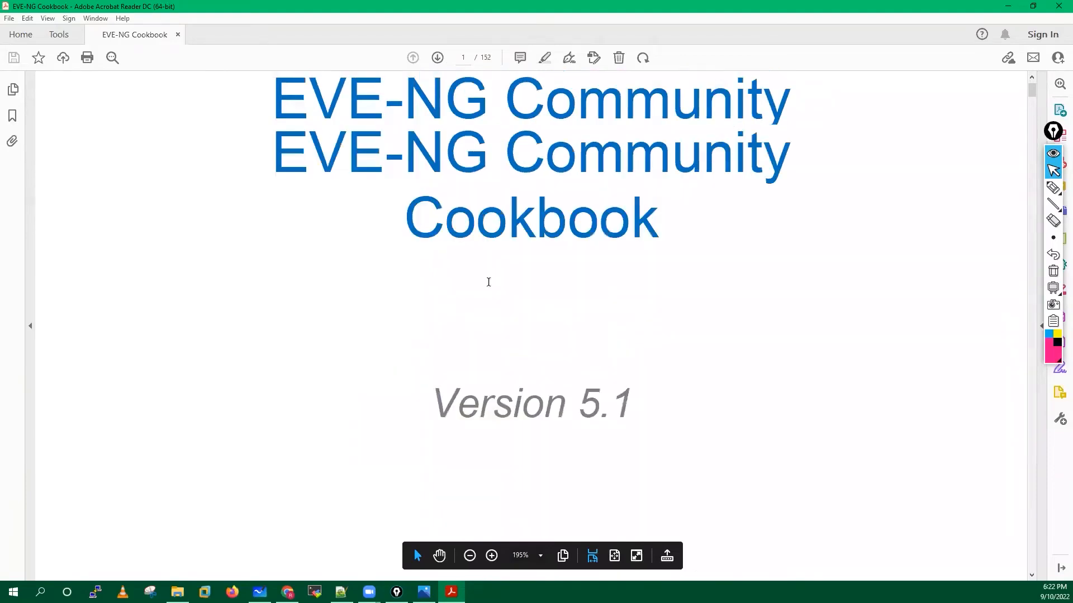
{"action": "left_click_drag", "start_coordinate": [352, 222], "coordinate": [626, 280]}
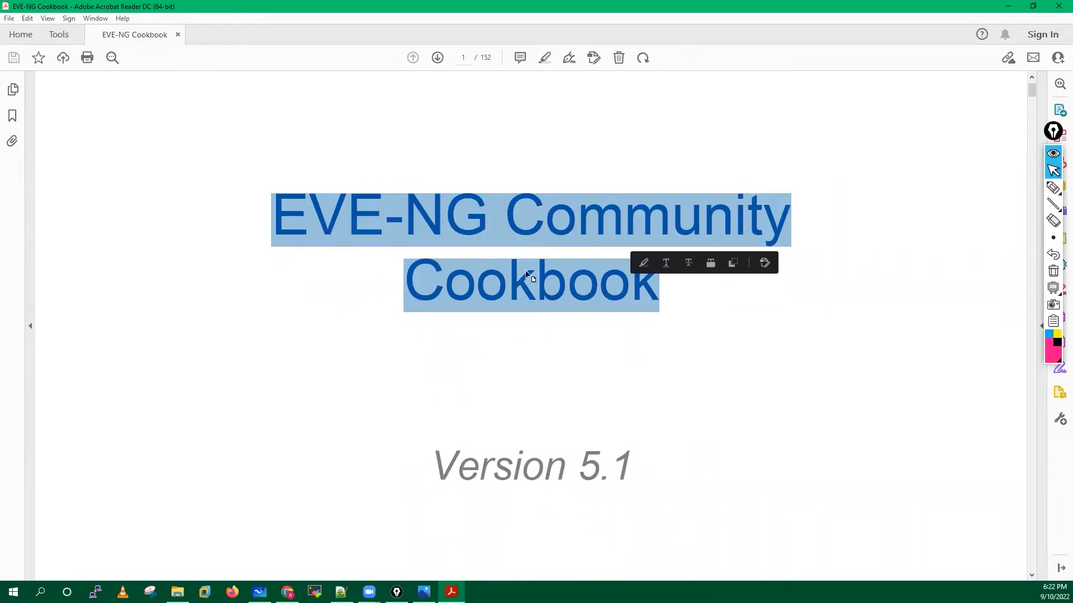
Mark up the title with pink freehand ink, then erase all the marks.
{"action": "left_click", "coordinate": [1053, 187]}
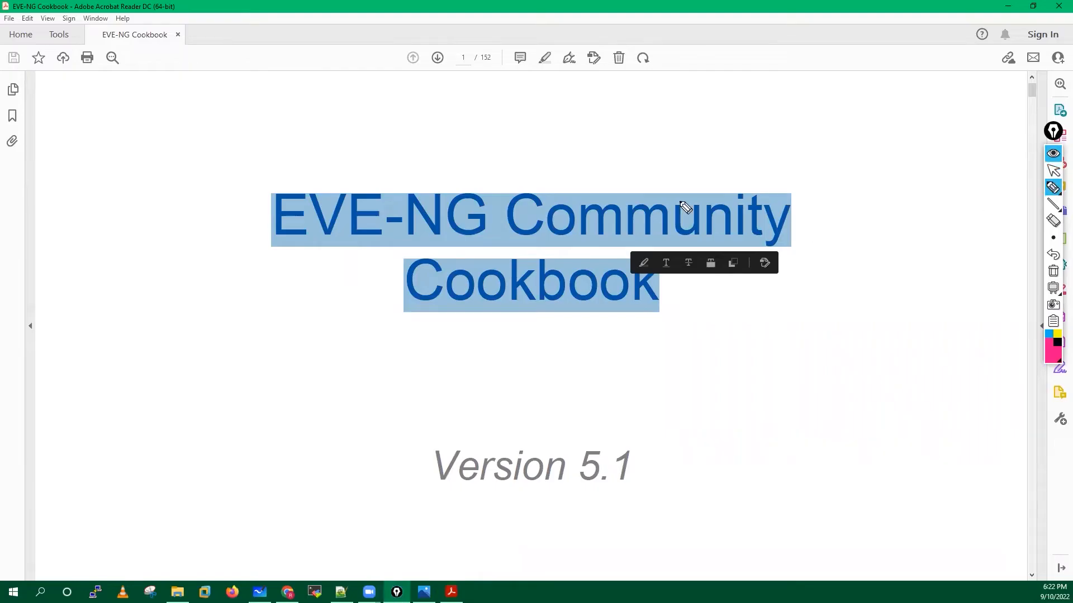
{"action": "mouse_move", "coordinate": [672, 180]}
{"action": "left_mouse_down"}
{"action": "mouse_move", "coordinate": [679, 197]}
{"action": "mouse_move", "coordinate": [682, 173]}
{"action": "left_mouse_up"}
{"action": "mouse_move", "coordinate": [702, 129]}
{"action": "left_mouse_down"}
{"action": "mouse_move", "coordinate": [756, 134]}
{"action": "mouse_move", "coordinate": [793, 119]}
{"action": "mouse_move", "coordinate": [833, 136]}
{"action": "mouse_move", "coordinate": [878, 89]}
{"action": "mouse_move", "coordinate": [840, 107]}
{"action": "mouse_move", "coordinate": [857, 144]}
{"action": "left_mouse_up"}
{"action": "left_click_drag", "start_coordinate": [900, 99], "coordinate": [860, 143]}
{"action": "mouse_move", "coordinate": [737, 63]}
{"action": "left_mouse_down"}
{"action": "mouse_move", "coordinate": [752, 89]}
{"action": "mouse_move", "coordinate": [766, 93]}
{"action": "mouse_move", "coordinate": [768, 81]}
{"action": "left_mouse_up"}
{"action": "left_click_drag", "start_coordinate": [280, 179], "coordinate": [283, 296]}
{"action": "mouse_move", "coordinate": [788, 182]}
{"action": "left_mouse_down"}
{"action": "mouse_move", "coordinate": [817, 227]}
{"action": "mouse_move", "coordinate": [780, 290]}
{"action": "left_mouse_up"}
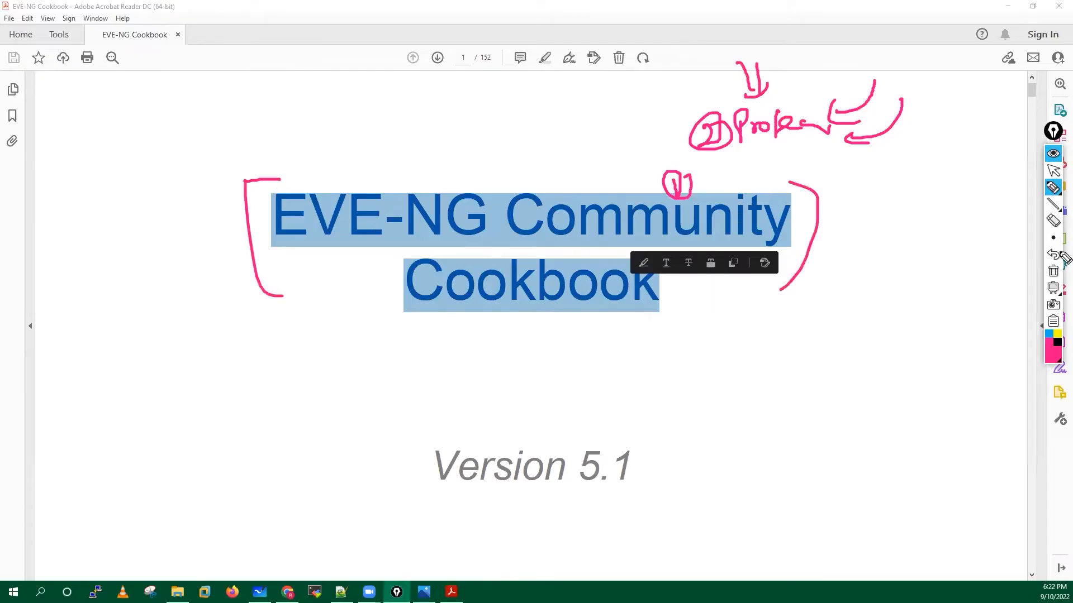
{"action": "left_click", "coordinate": [1053, 272]}
{"action": "left_click", "coordinate": [1051, 170]}
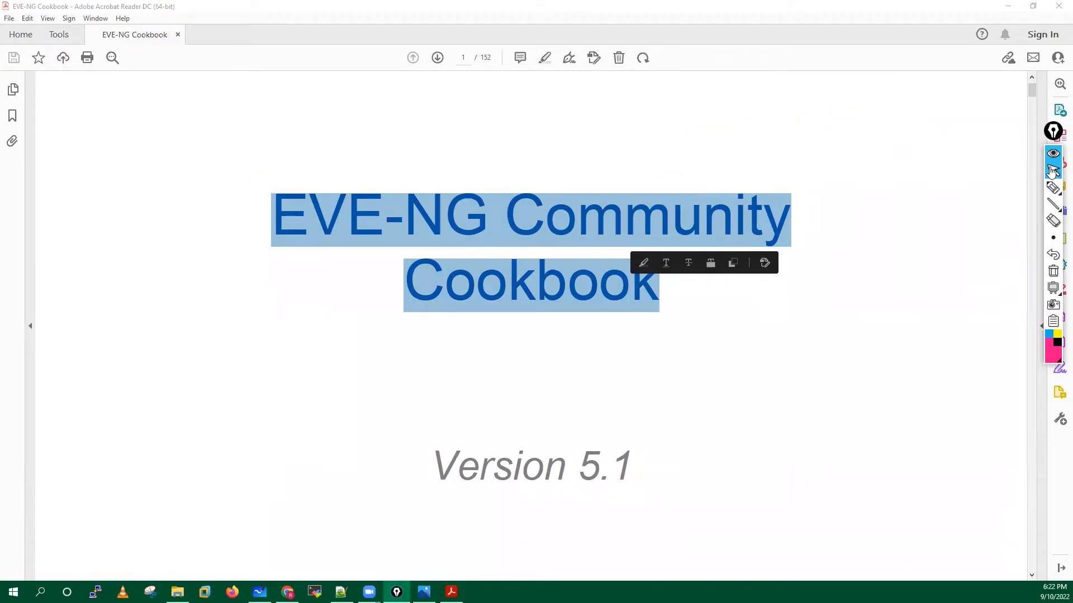
Clear the title selection and scroll to the Table of Contents on page 2.
{"action": "left_click", "coordinate": [720, 382]}
{"action": "scroll", "coordinate": [721, 382], "scroll_direction": "down", "scroll_amount": 10}
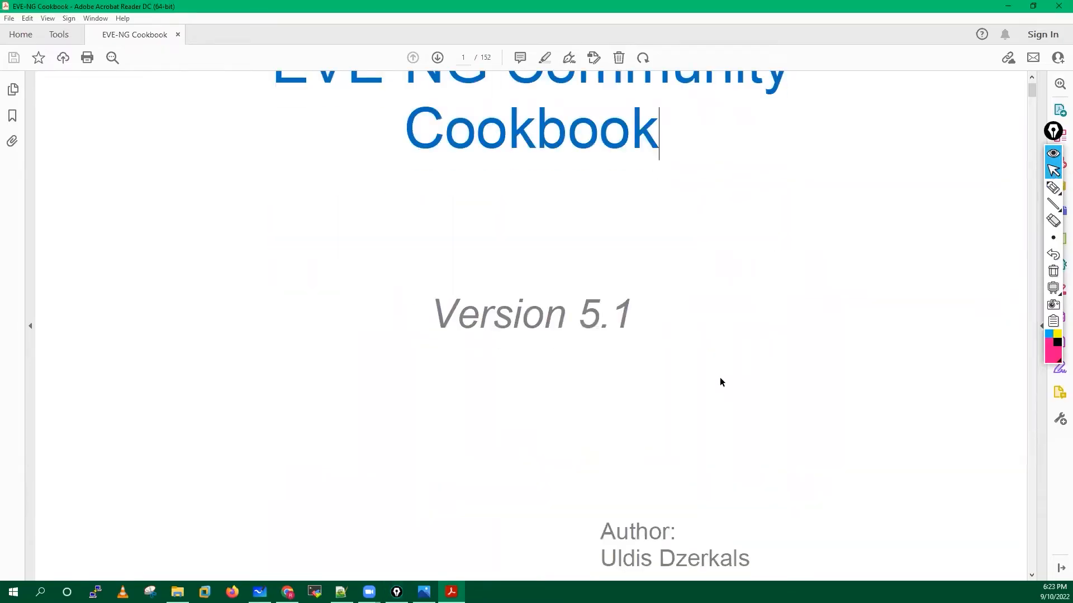
{"action": "scroll", "coordinate": [720, 382], "scroll_direction": "down", "scroll_amount": 8}
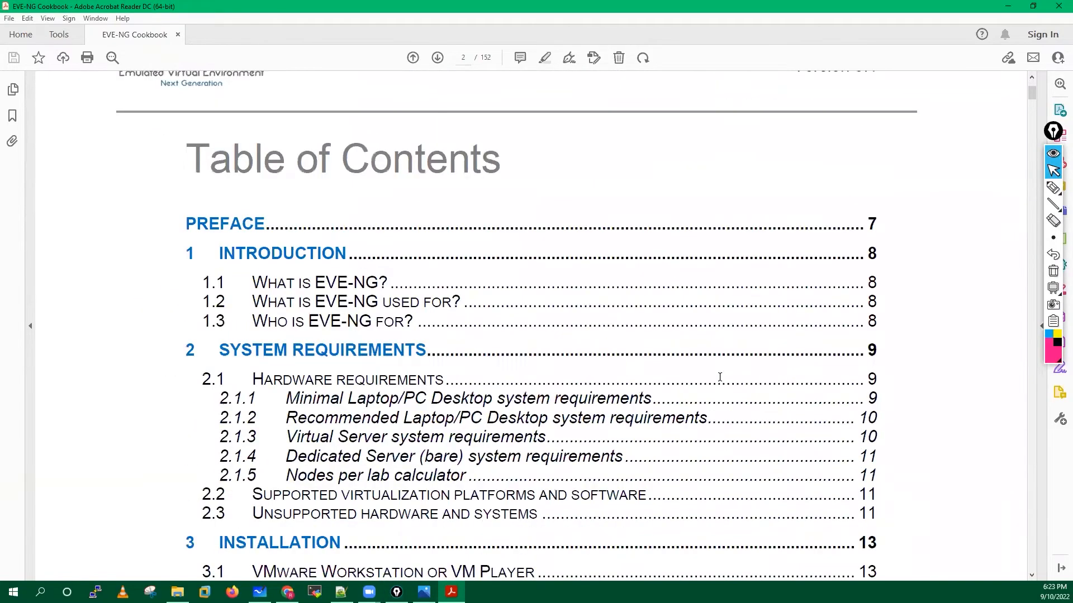
Find the 3.4 Google Cloud Platform entry and its page number 37 in the contents.
{"action": "scroll", "coordinate": [720, 378], "scroll_direction": "down", "scroll_amount": 3}
{"action": "scroll", "coordinate": [720, 378], "scroll_direction": "down", "scroll_amount": 8}
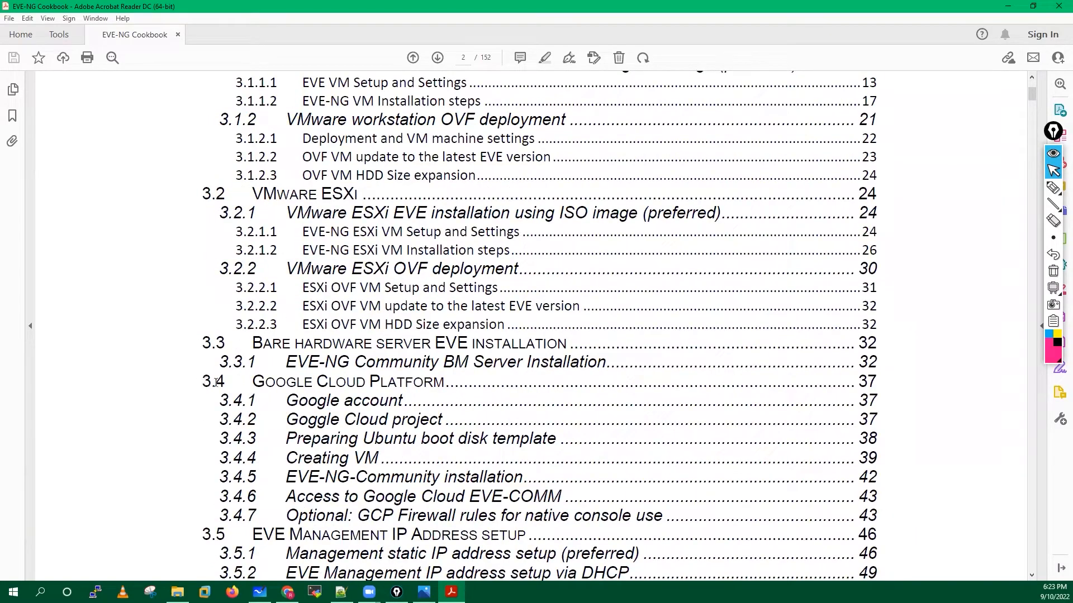
{"action": "left_click_drag", "start_coordinate": [203, 384], "coordinate": [457, 387]}
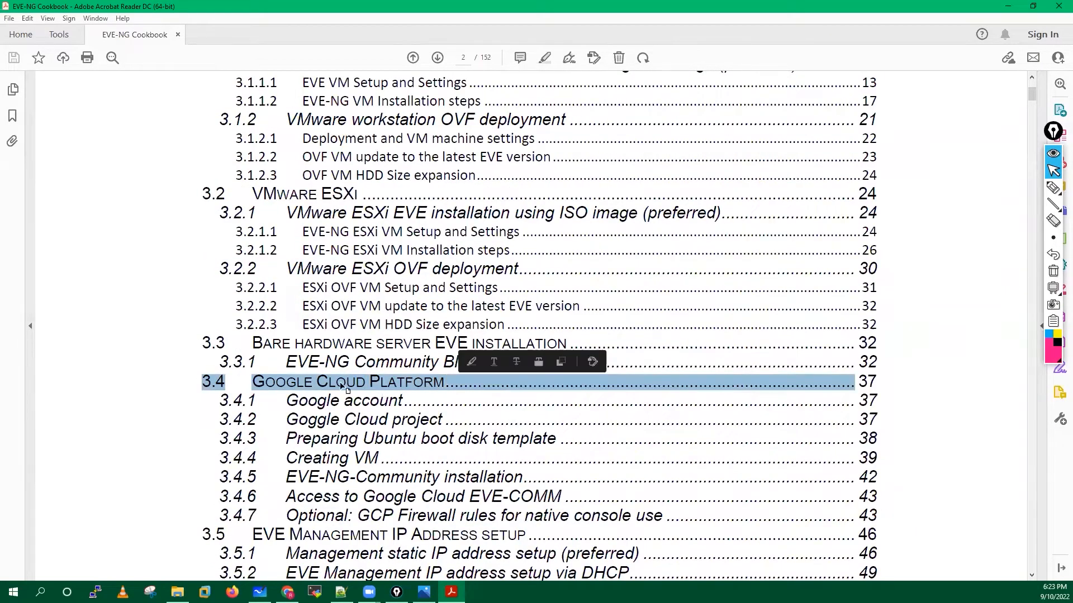
{"action": "left_click", "coordinate": [879, 383]}
{"action": "double_click", "coordinate": [875, 389]}
{"action": "double_click", "coordinate": [874, 389]}
{"action": "scroll", "coordinate": [456, 152], "scroll_direction": "up", "scroll_amount": 4}
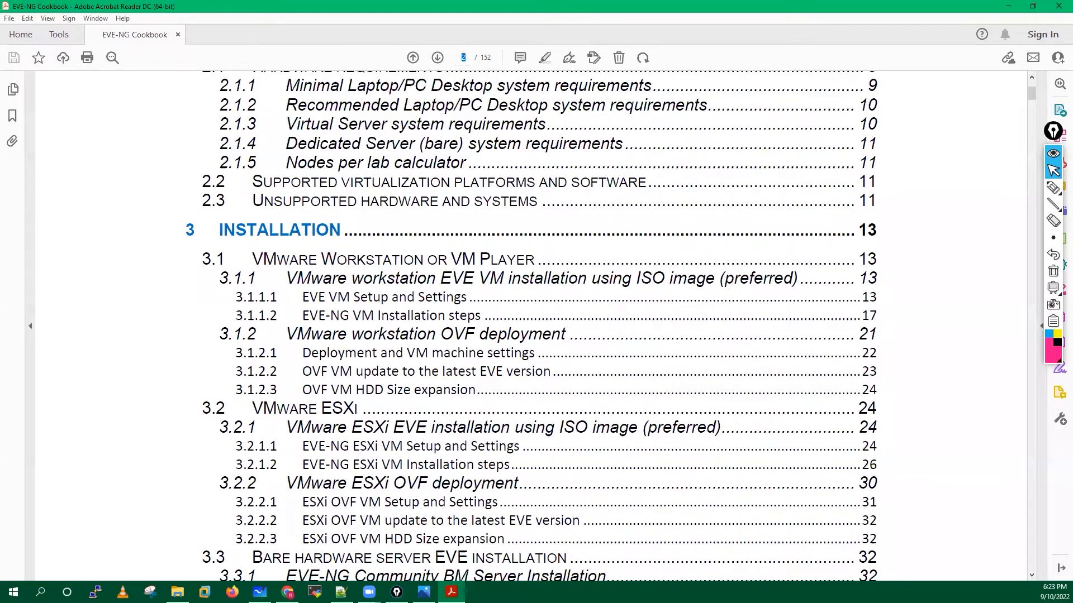
Jump to page 37 and read the Google account and Step 1 project-creation instructions.
{"action": "type", "text": "37"}
{"action": "key", "text": "Return"}
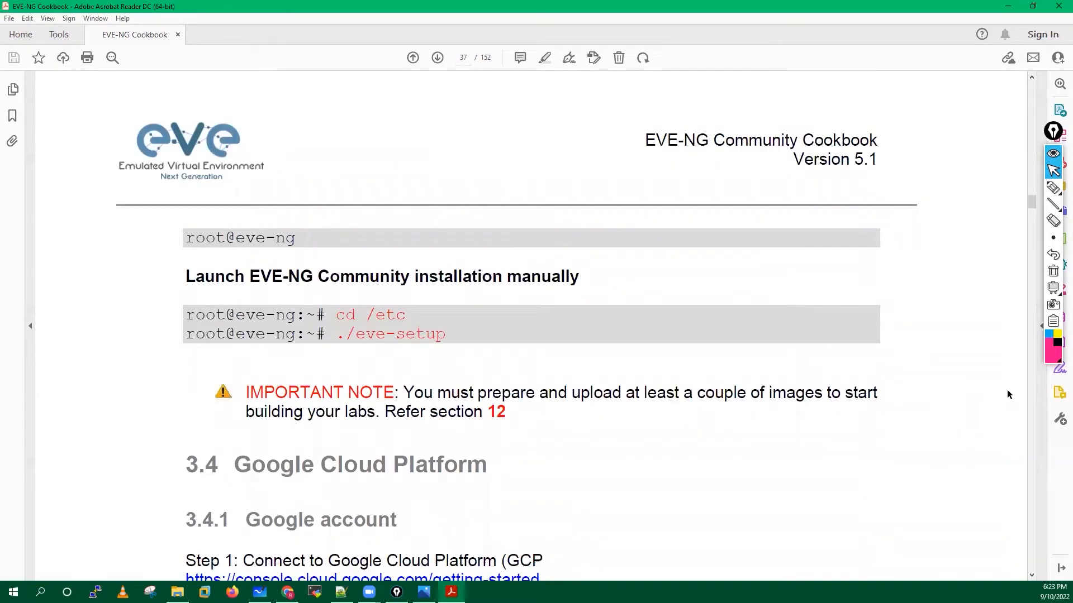
{"action": "scroll", "coordinate": [970, 376], "scroll_direction": "down", "scroll_amount": 4}
{"action": "scroll", "coordinate": [970, 376], "scroll_direction": "down", "scroll_amount": 3}
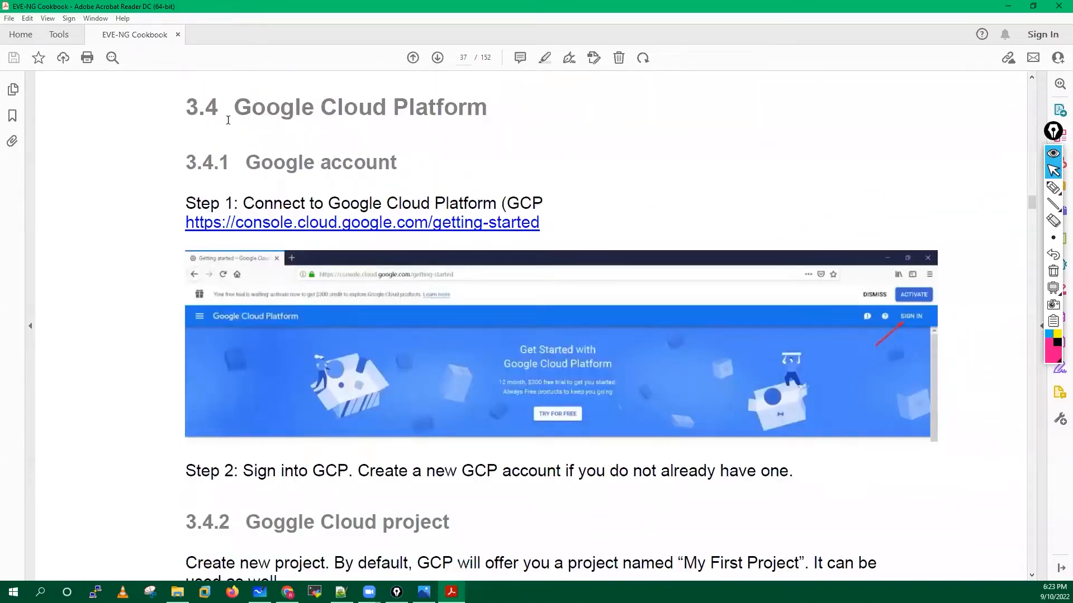
{"action": "left_click_drag", "start_coordinate": [398, 166], "coordinate": [246, 164]}
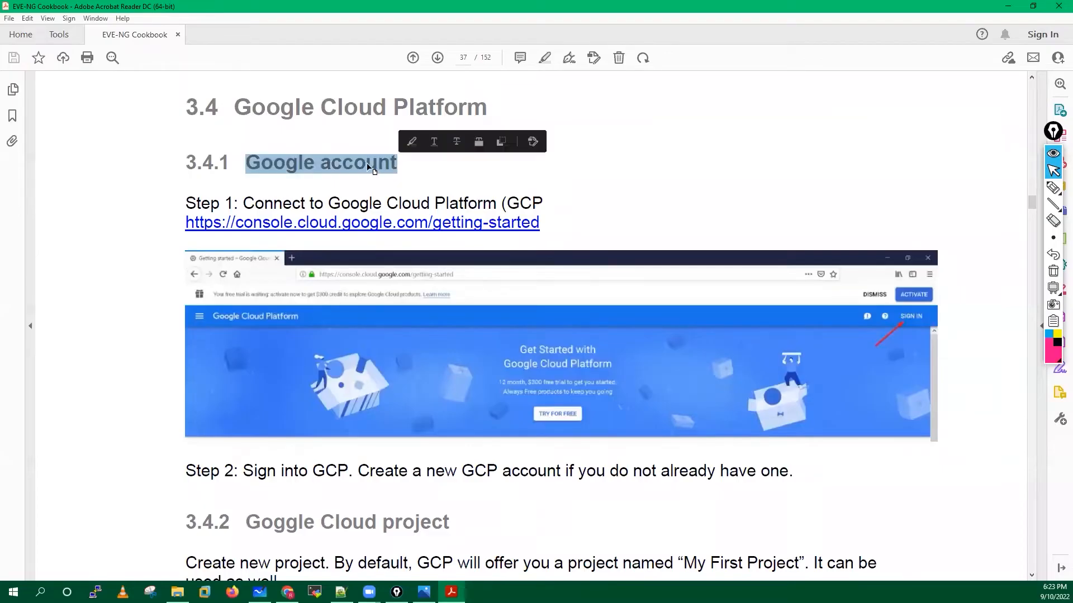
{"action": "left_click_drag", "start_coordinate": [244, 203], "coordinate": [543, 204]}
{"action": "scroll", "coordinate": [313, 218], "scroll_direction": "down", "scroll_amount": 2}
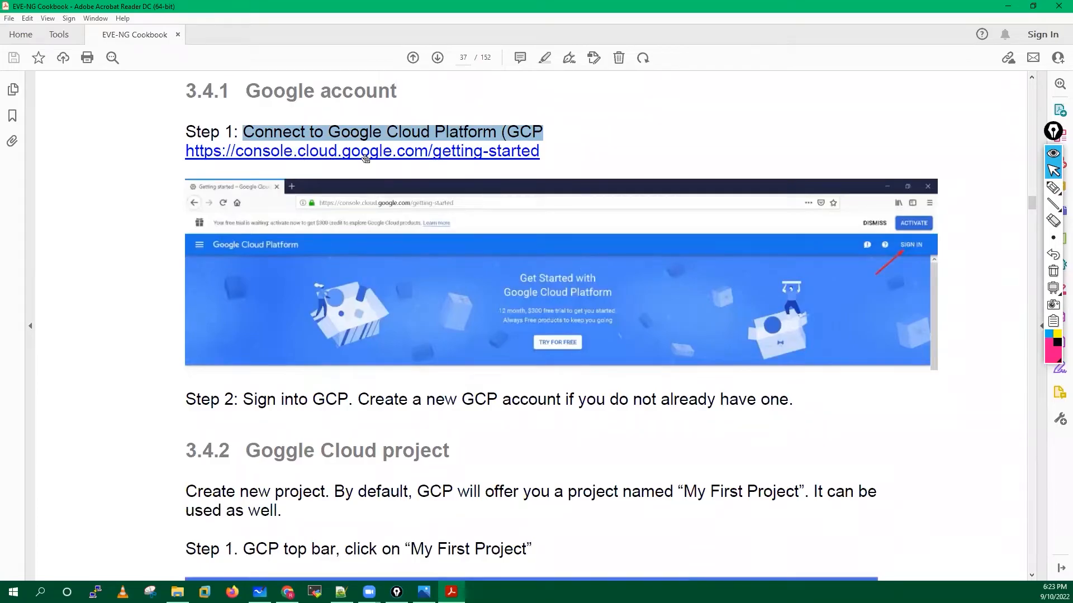
{"action": "scroll", "coordinate": [334, 159], "scroll_direction": "down", "scroll_amount": 3}
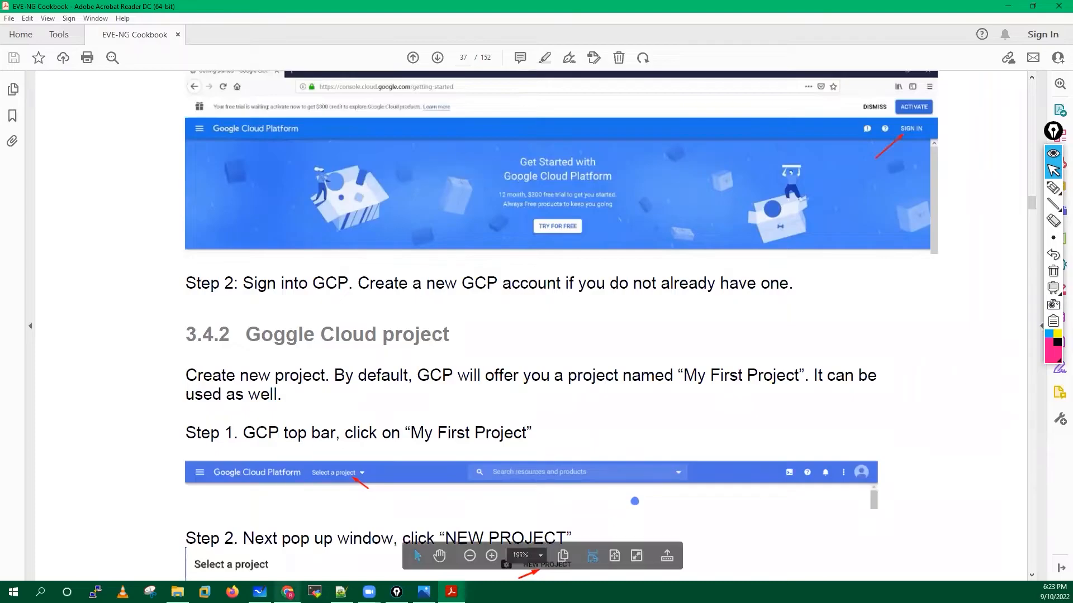
Glance at the Google Cloud dashboard in Chrome, then return to section 3.4.2 in the cookbook.
{"action": "left_click", "coordinate": [287, 592]}
{"action": "left_click", "coordinate": [56, 8]}
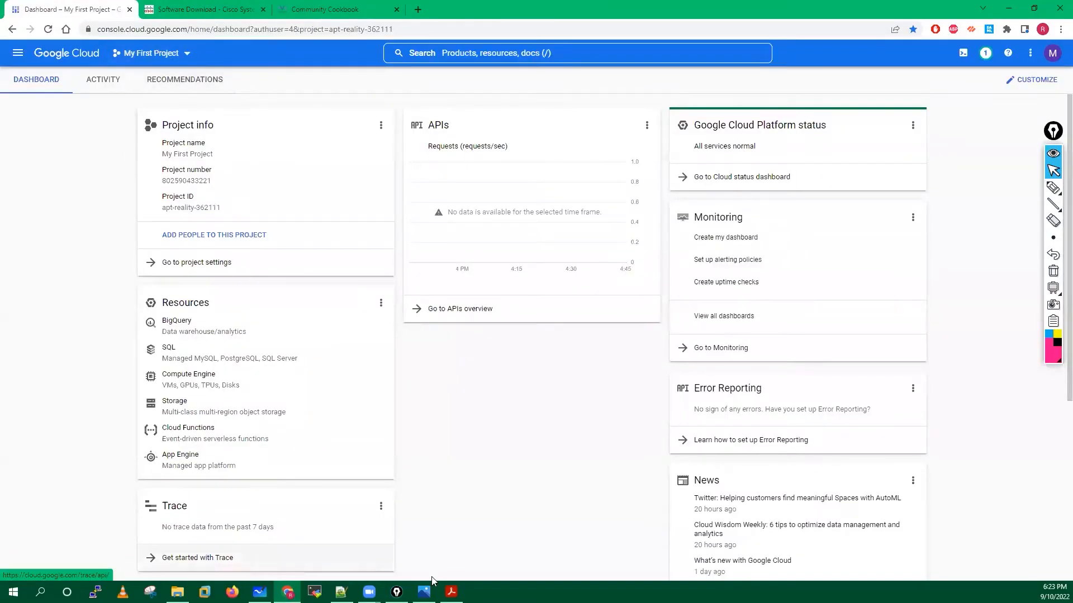
{"action": "key", "text": "alt+Tab"}
{"action": "scroll", "coordinate": [417, 409], "scroll_direction": "down", "scroll_amount": 3}
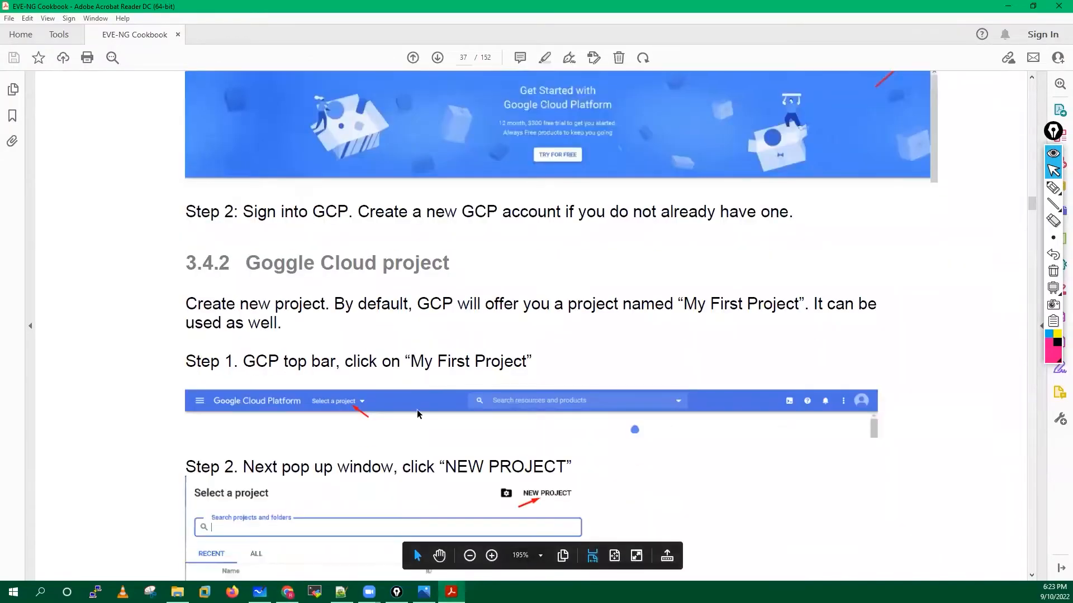
{"action": "scroll", "coordinate": [419, 404], "scroll_direction": "down", "scroll_amount": 5}
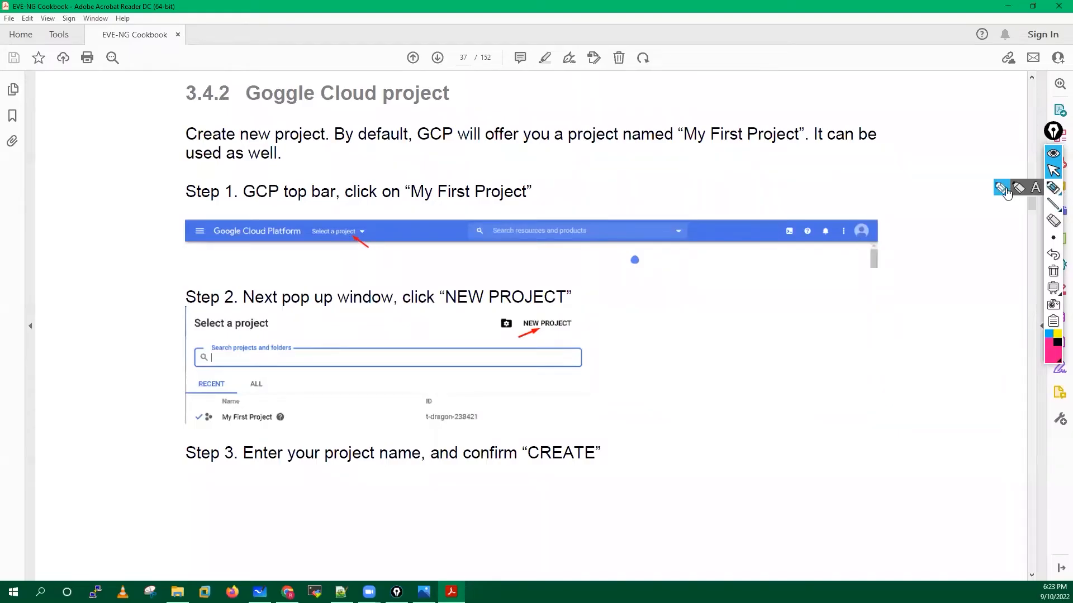
Annotate the steps in pink ink, underlining Create new project and boxing My First Project.
{"action": "left_click", "coordinate": [1053, 188]}
{"action": "mouse_move", "coordinate": [355, 217]}
{"action": "left_mouse_down"}
{"action": "mouse_move", "coordinate": [332, 218]}
{"action": "mouse_move", "coordinate": [316, 261]}
{"action": "mouse_move", "coordinate": [352, 261]}
{"action": "mouse_move", "coordinate": [369, 219]}
{"action": "mouse_move", "coordinate": [356, 215]}
{"action": "left_mouse_up"}
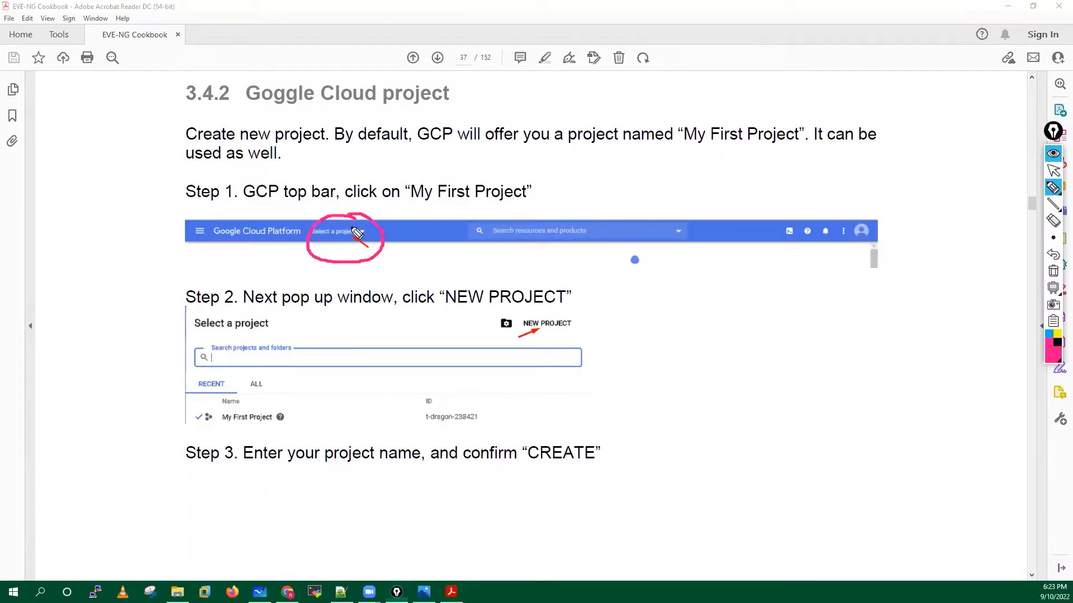
{"action": "left_click_drag", "start_coordinate": [187, 144], "coordinate": [342, 144]}
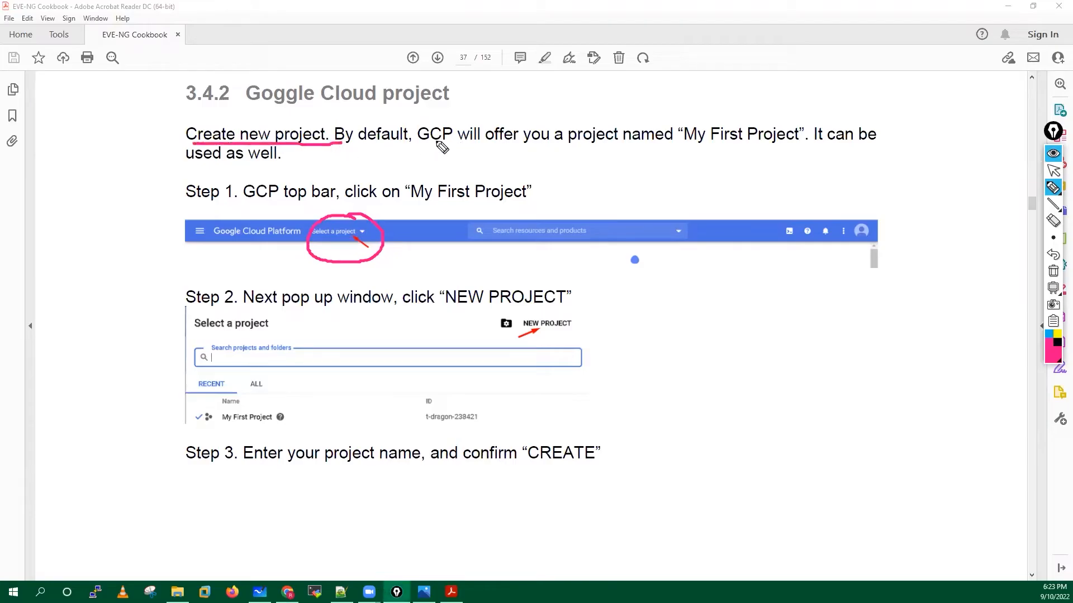
{"action": "left_click_drag", "start_coordinate": [567, 148], "coordinate": [647, 146]}
{"action": "mouse_move", "coordinate": [692, 117]}
{"action": "left_mouse_down"}
{"action": "mouse_move", "coordinate": [680, 134]}
{"action": "mouse_move", "coordinate": [703, 152]}
{"action": "left_mouse_up"}
{"action": "left_click_drag", "start_coordinate": [799, 117], "coordinate": [782, 157]}
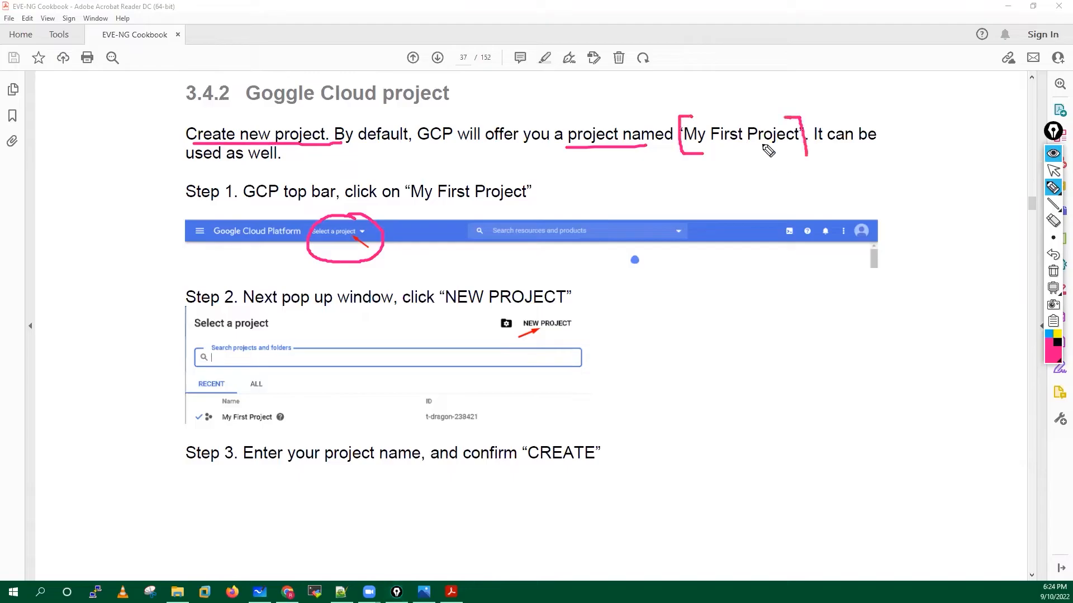
{"action": "left_click_drag", "start_coordinate": [693, 117], "coordinate": [800, 116]}
{"action": "left_click_drag", "start_coordinate": [682, 155], "coordinate": [804, 156]}
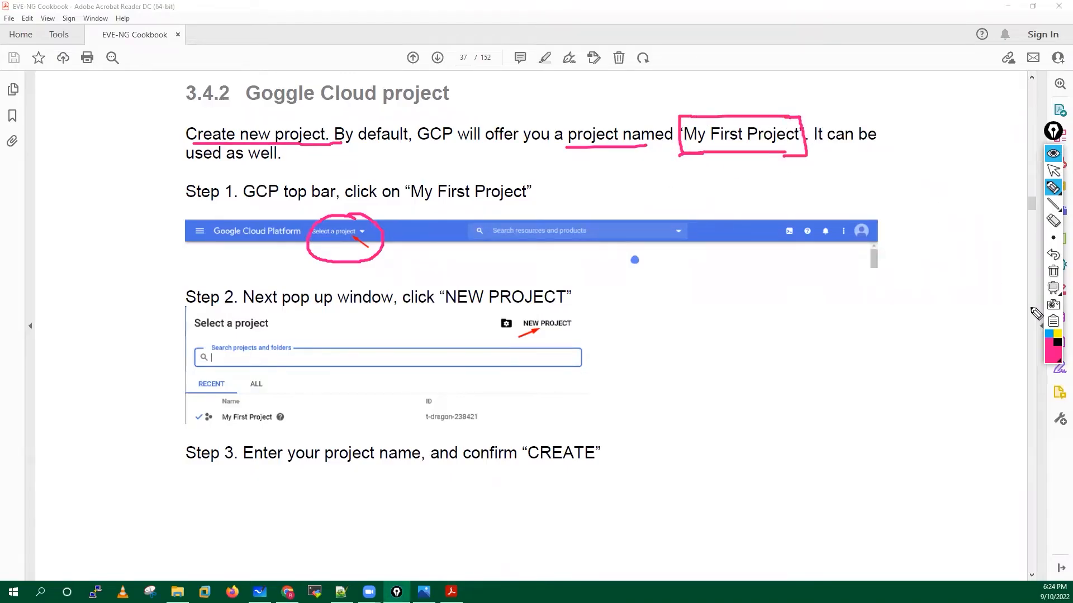
Erase the ink, restore selection mode, and switch to the Google Cloud dashboard in Chrome.
{"action": "left_click", "coordinate": [1053, 272]}
{"action": "mouse_move", "coordinate": [1052, 235]}
{"action": "left_click", "coordinate": [1053, 170]}
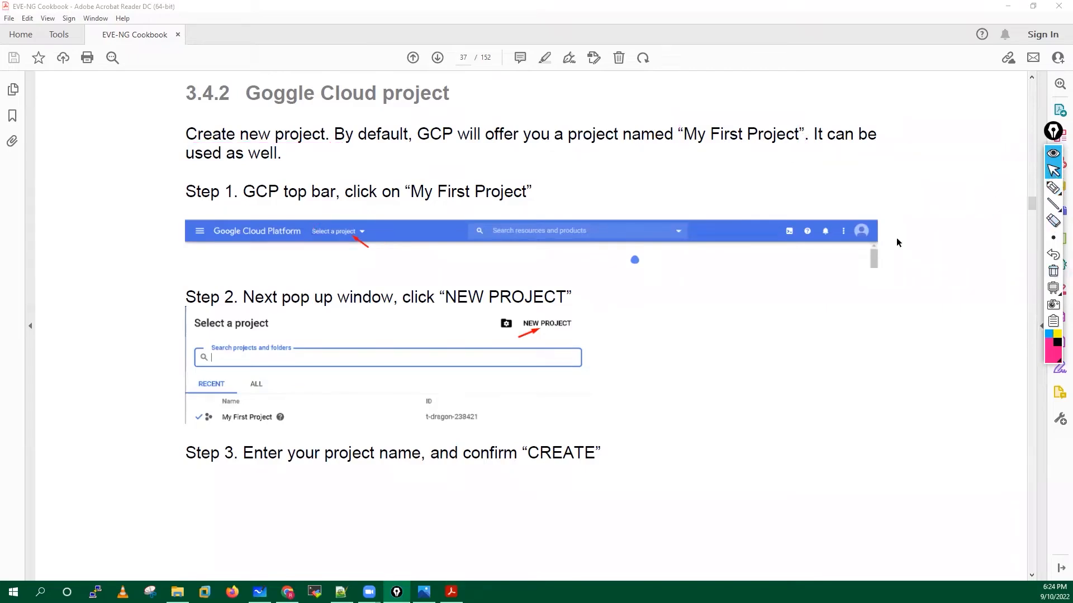
{"action": "left_click", "coordinate": [287, 592]}
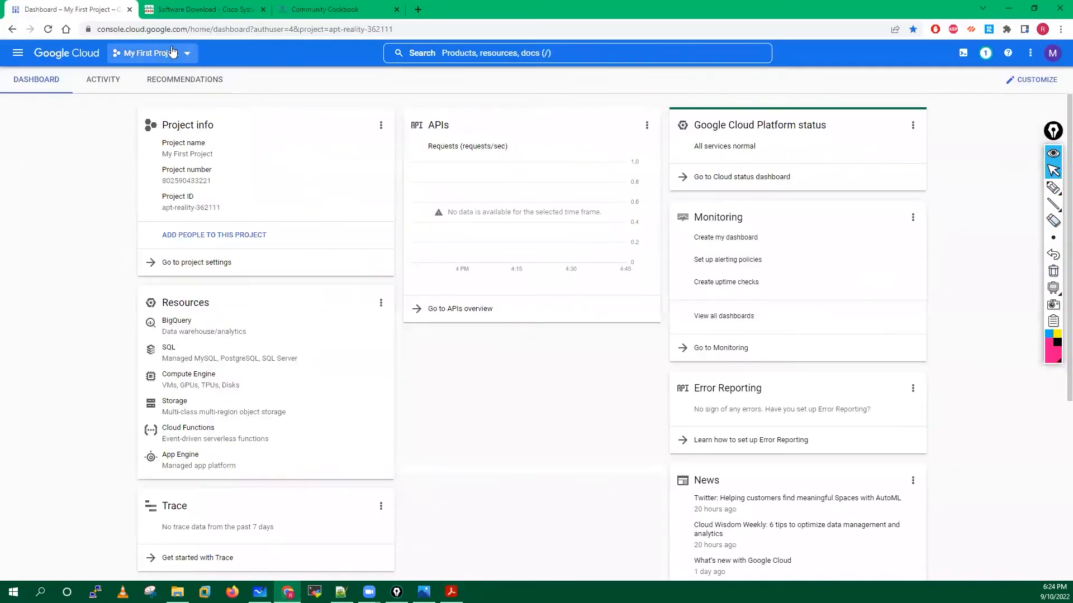
Create a new Google Cloud project named sdwan-lab from the project selector, then return to the PDF.
{"action": "left_click", "coordinate": [186, 56]}
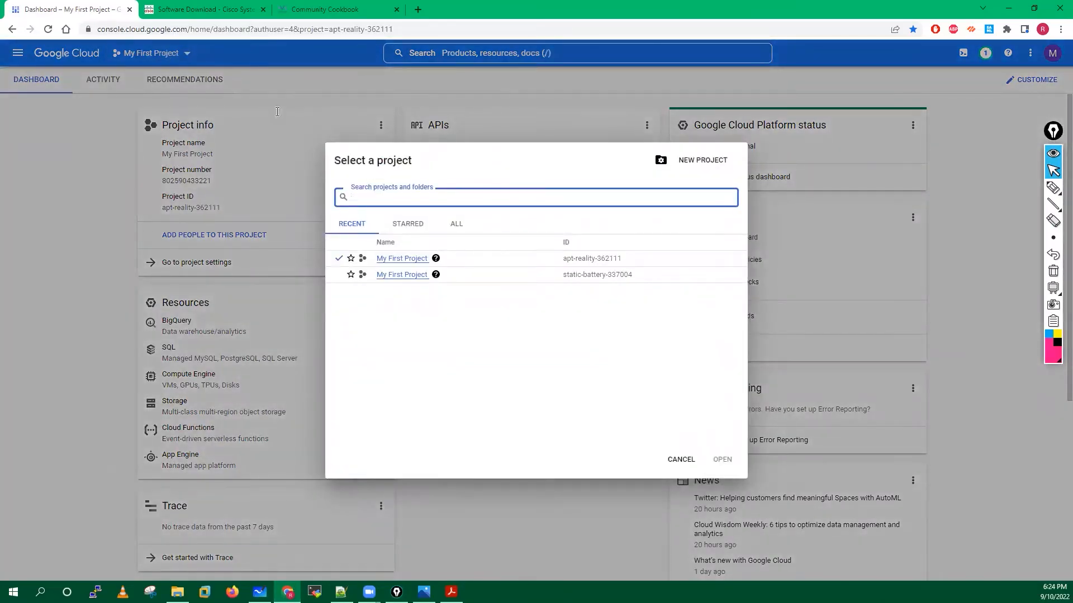
{"action": "left_click", "coordinate": [690, 162]}
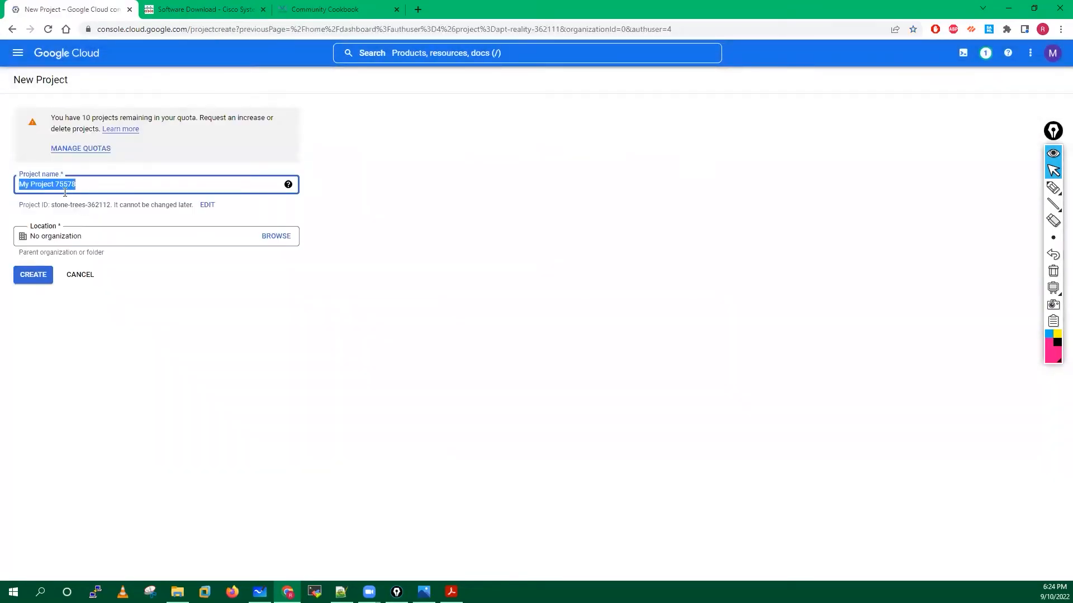
{"action": "left_click", "coordinate": [119, 186]}
{"action": "key", "text": "BackSpace"}
{"action": "key", "text": "BackSpace"}
{"action": "key", "text": "BackSpace"}
{"action": "key", "text": "BackSpace"}
{"action": "key", "text": "BackSpace"}
{"action": "key", "text": "BackSpace"}
{"action": "key", "text": "BackSpace"}
{"action": "key", "text": "BackSpace"}
{"action": "key", "text": "BackSpace"}
{"action": "key", "text": "BackSpace"}
{"action": "key", "text": "BackSpace"}
{"action": "key", "text": "BackSpace"}
{"action": "key", "text": "BackSpace"}
{"action": "key", "text": "BackSpace"}
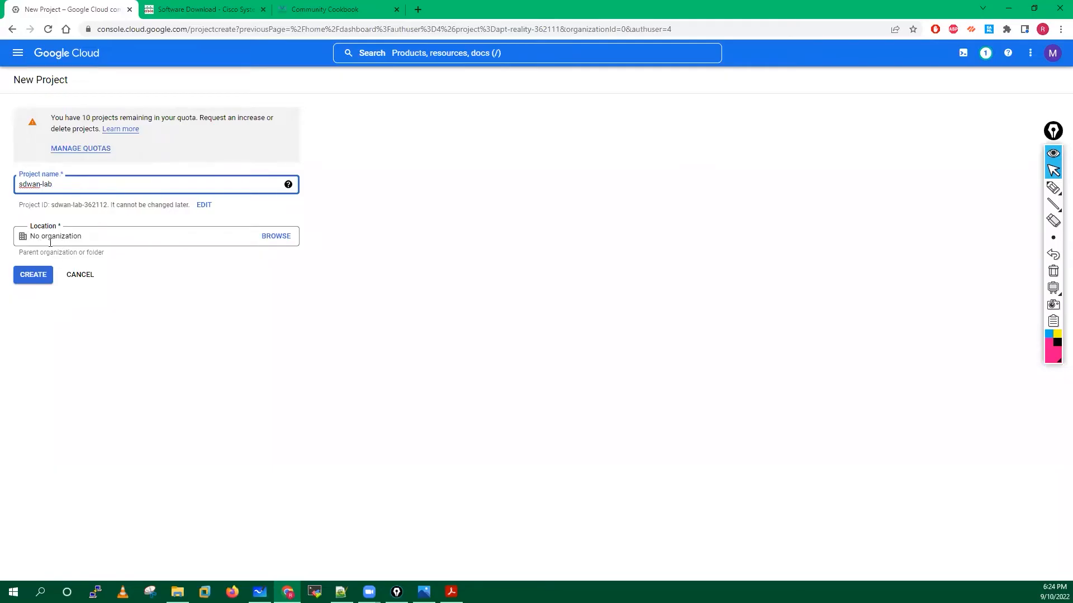
{"action": "left_click", "coordinate": [29, 276]}
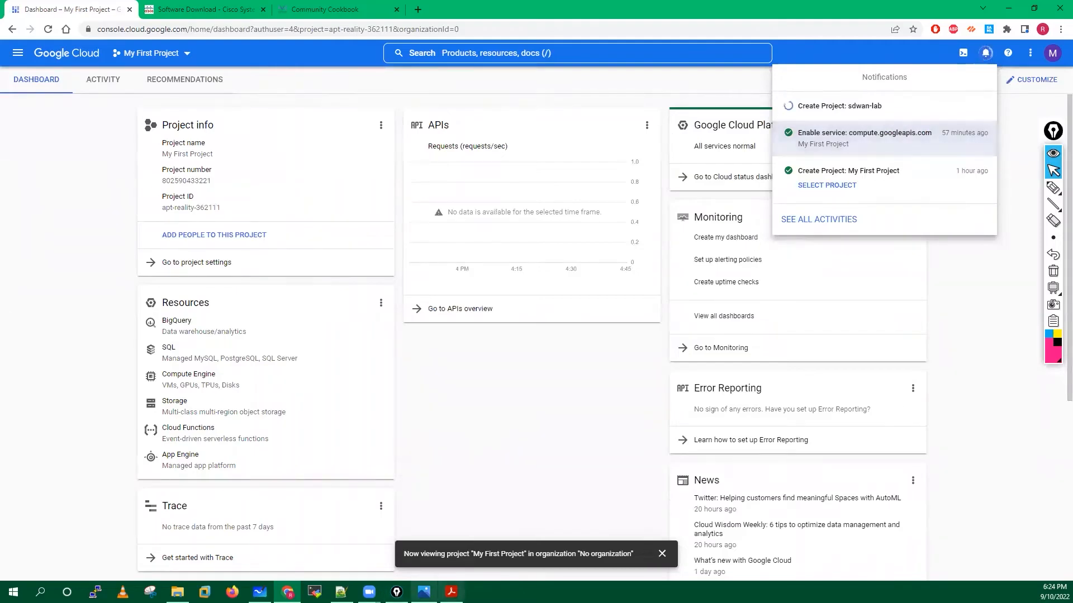
{"action": "left_click", "coordinate": [452, 593]}
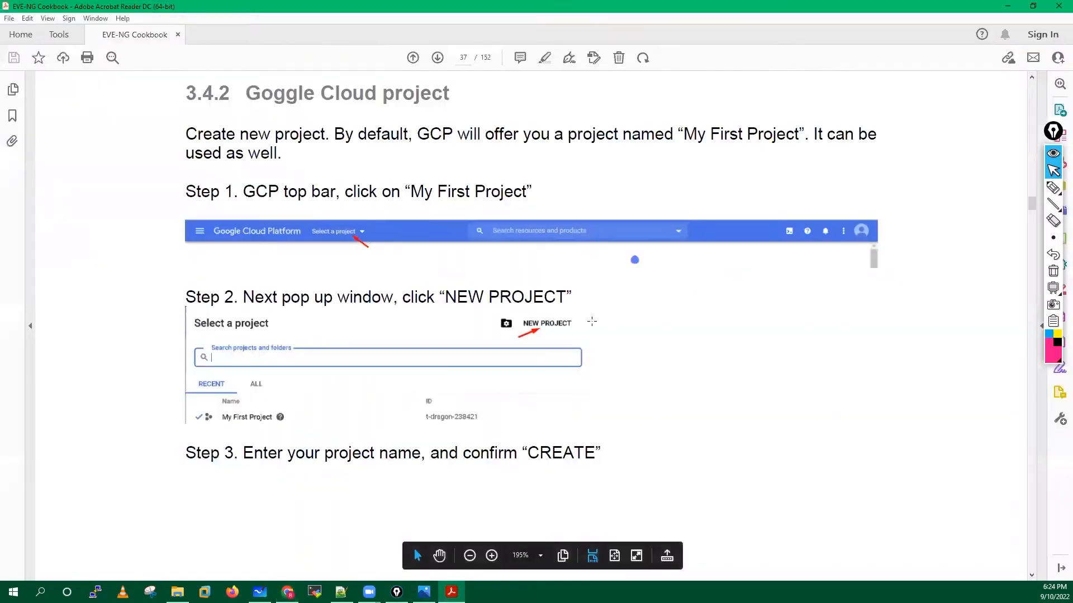
Scroll the cookbook to section 3.4.3 Preparing Ubuntu boot disk template on page 38.
{"action": "scroll", "coordinate": [230, 435], "scroll_direction": "down", "scroll_amount": 3}
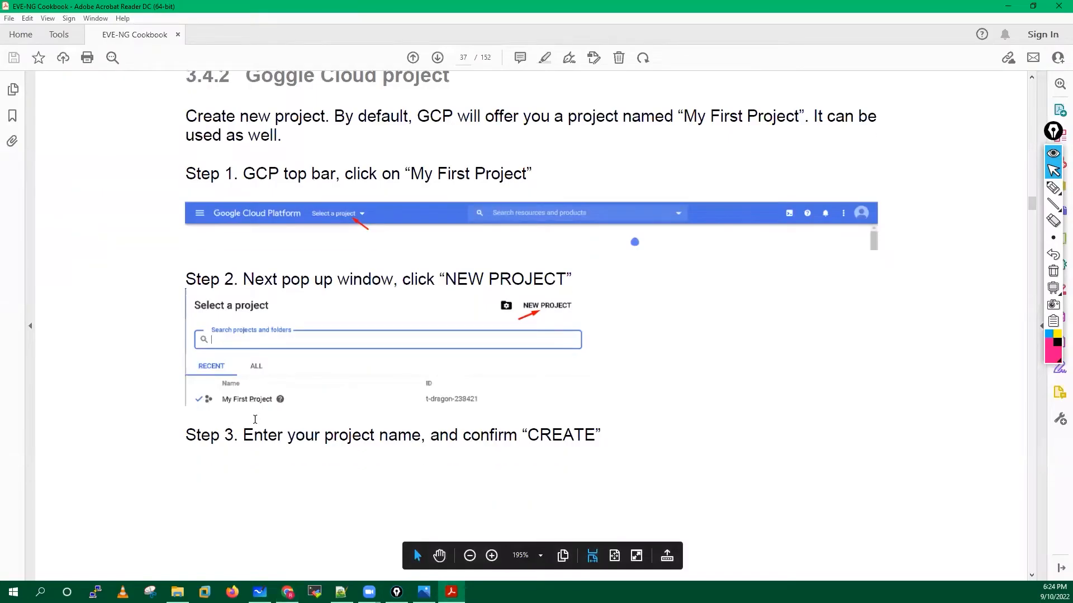
{"action": "scroll", "coordinate": [233, 363], "scroll_direction": "down", "scroll_amount": 10}
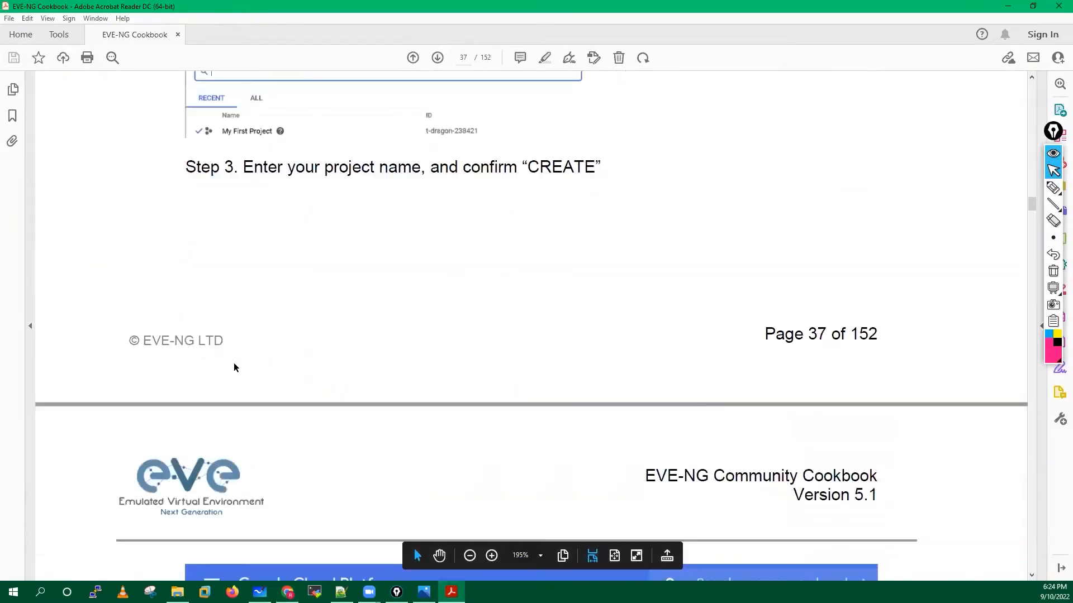
{"action": "scroll", "coordinate": [238, 380], "scroll_direction": "down", "scroll_amount": 3}
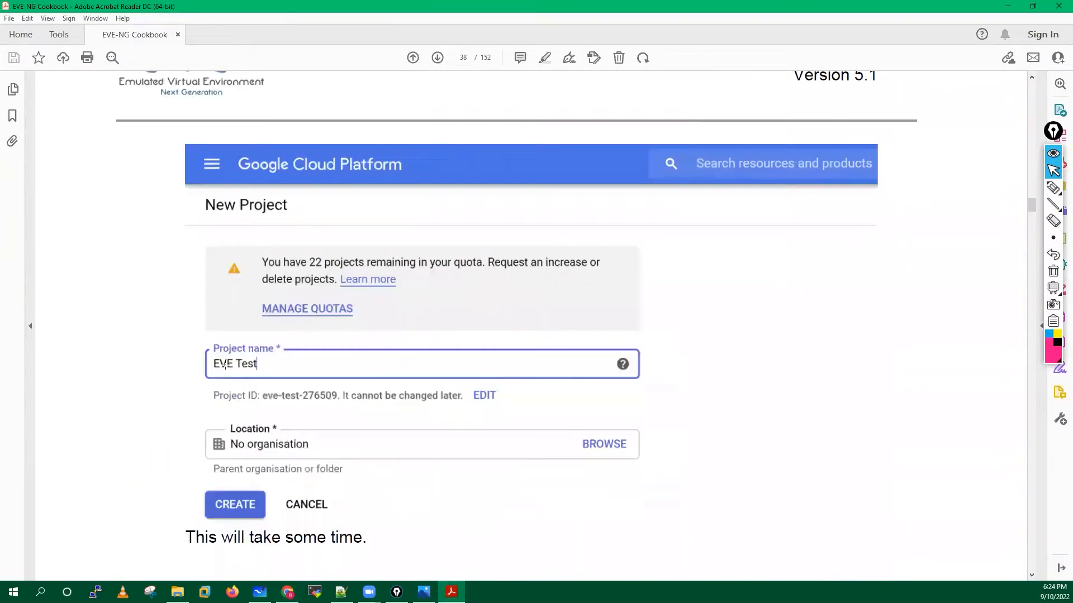
{"action": "scroll", "coordinate": [224, 364], "scroll_direction": "down", "scroll_amount": 1}
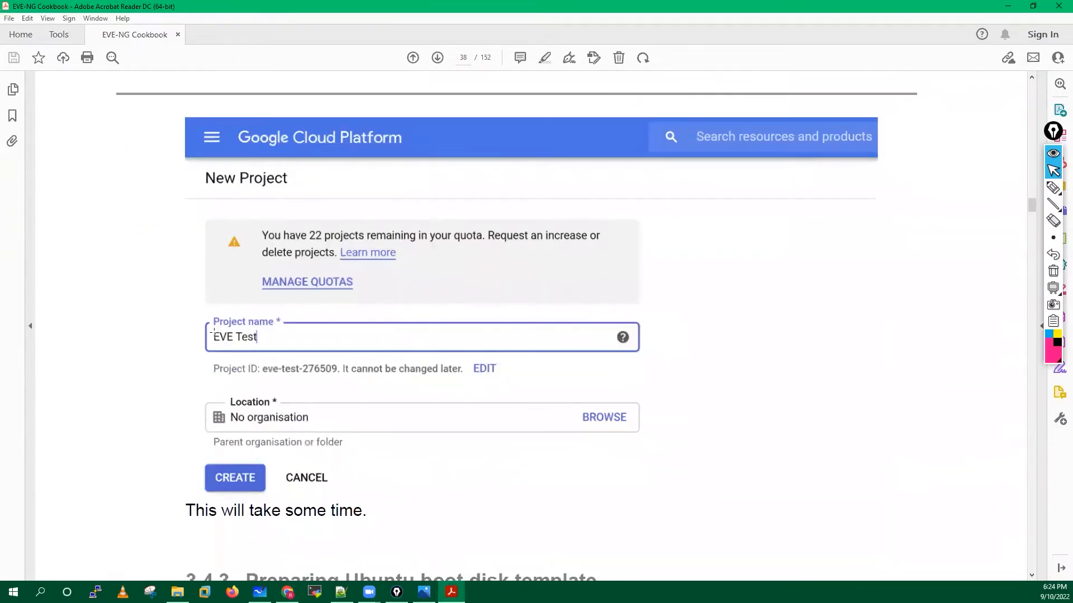
{"action": "scroll", "coordinate": [276, 378], "scroll_direction": "down", "scroll_amount": 2}
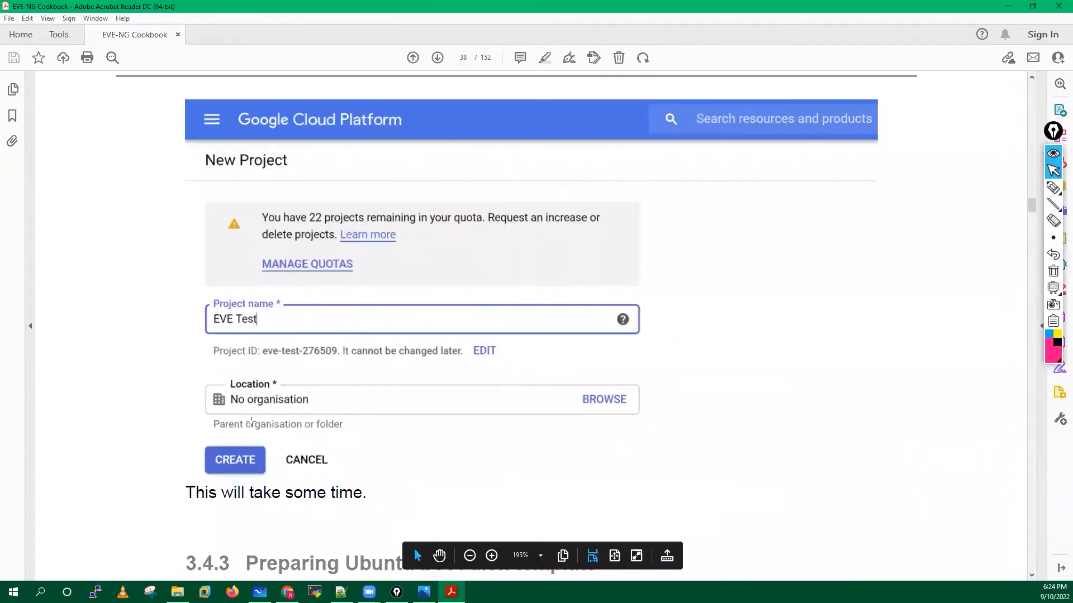
{"action": "scroll", "coordinate": [278, 410], "scroll_direction": "down", "scroll_amount": 10}
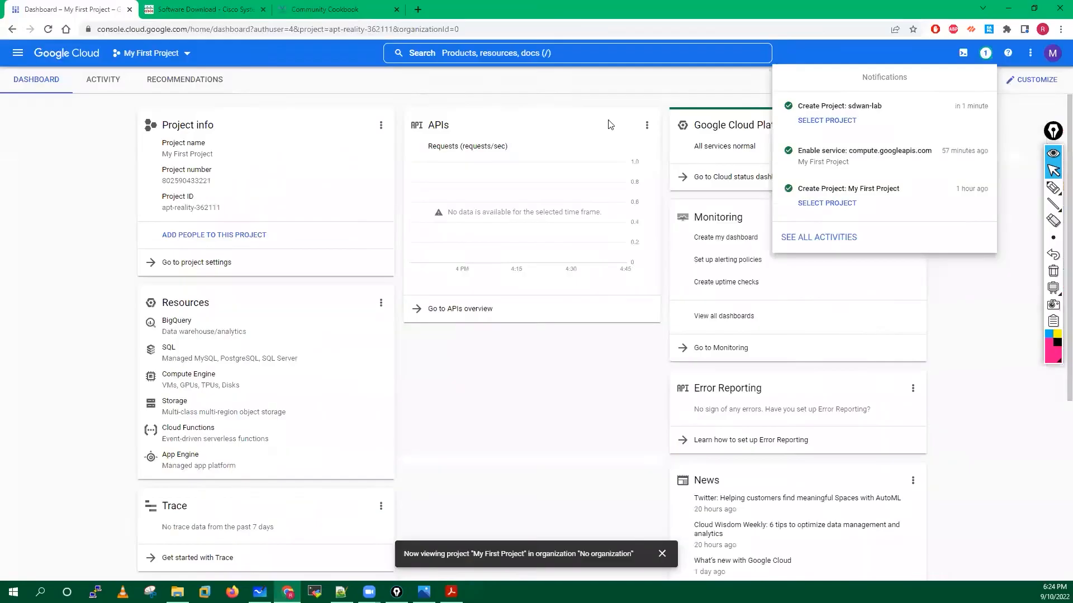
{"action": "left_click", "coordinate": [292, 585]}
Check recent activity for the new project, then select sdwan-lab as the active project.
{"action": "left_click", "coordinate": [185, 56]}
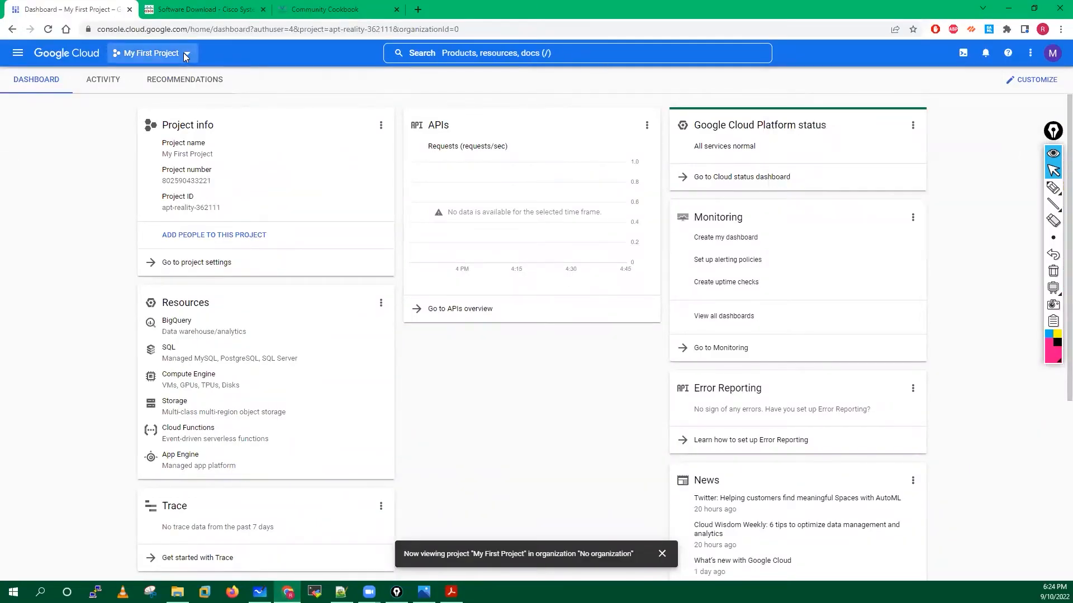
{"action": "left_click", "coordinate": [985, 55]}
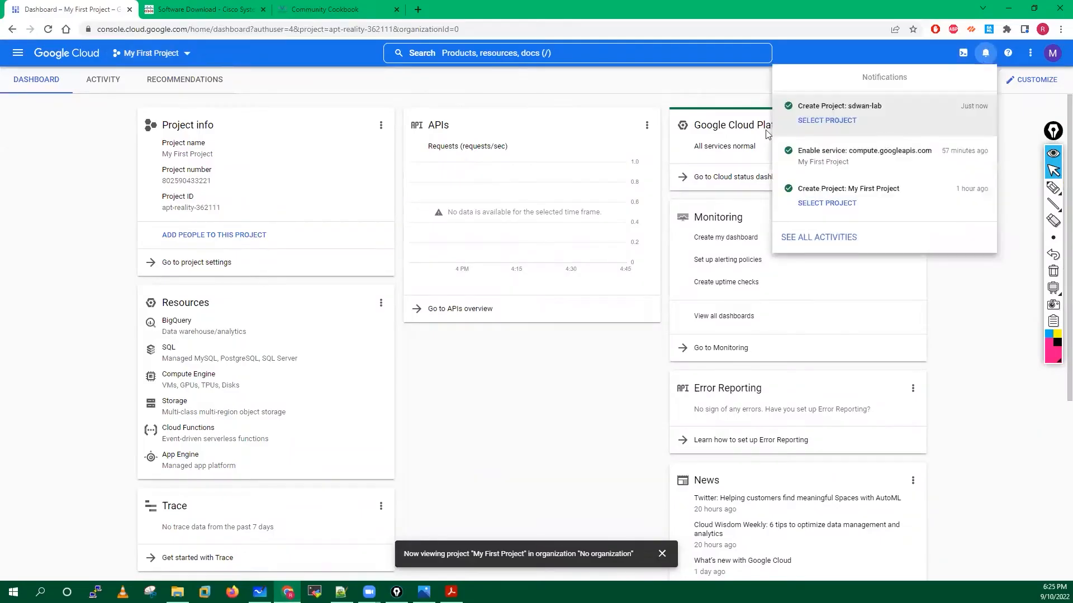
{"action": "left_click", "coordinate": [187, 56]}
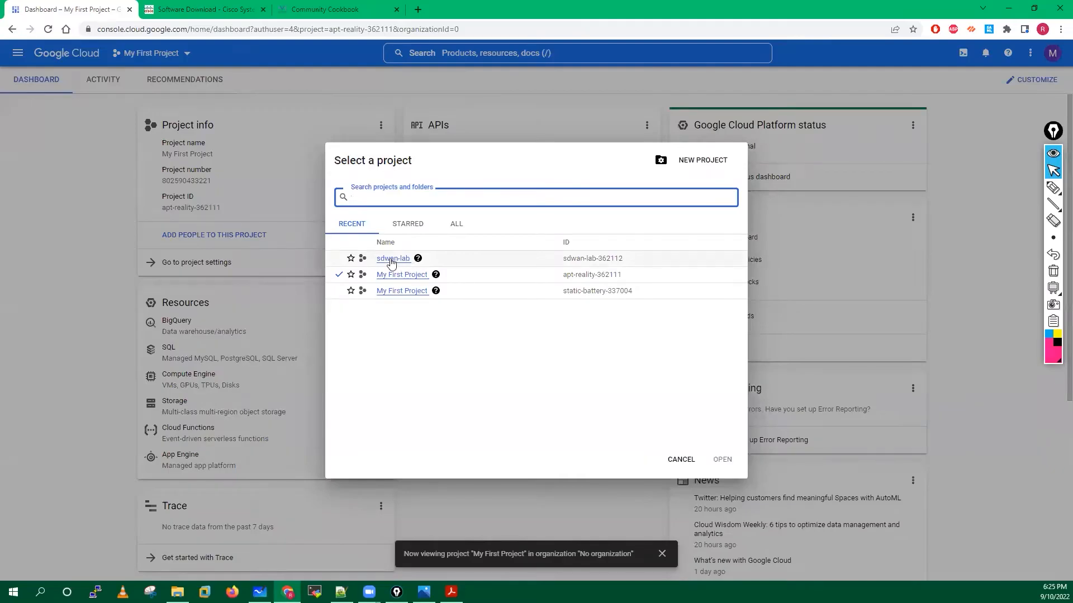
{"action": "left_click", "coordinate": [391, 259]}
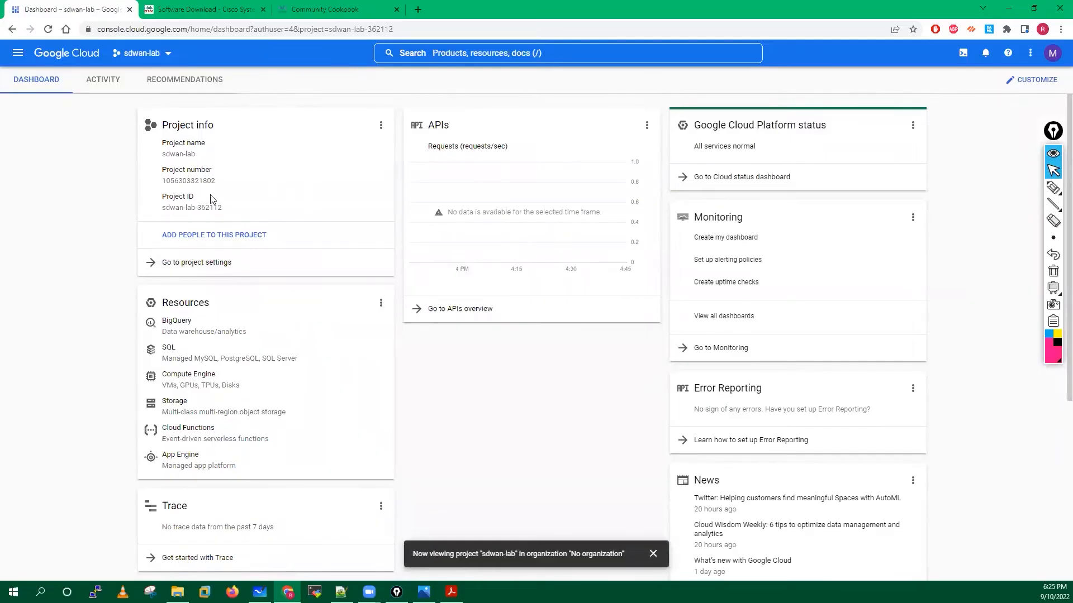
{"action": "scroll", "coordinate": [371, 525], "scroll_direction": "down", "scroll_amount": 1}
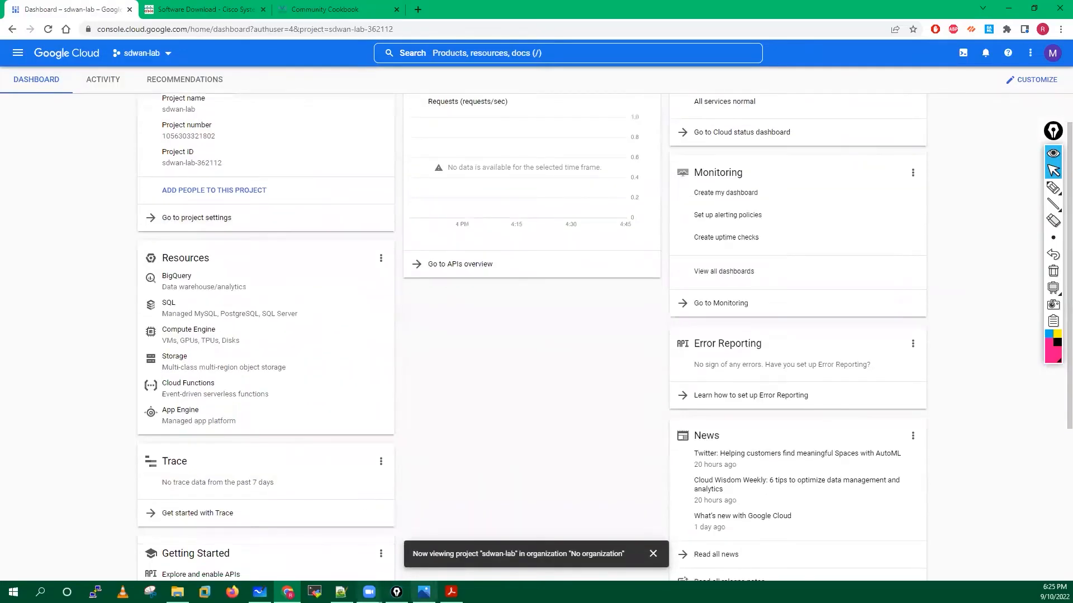
{"action": "left_click", "coordinate": [451, 592]}
{"action": "scroll", "coordinate": [364, 355], "scroll_direction": "down", "scroll_amount": 2}
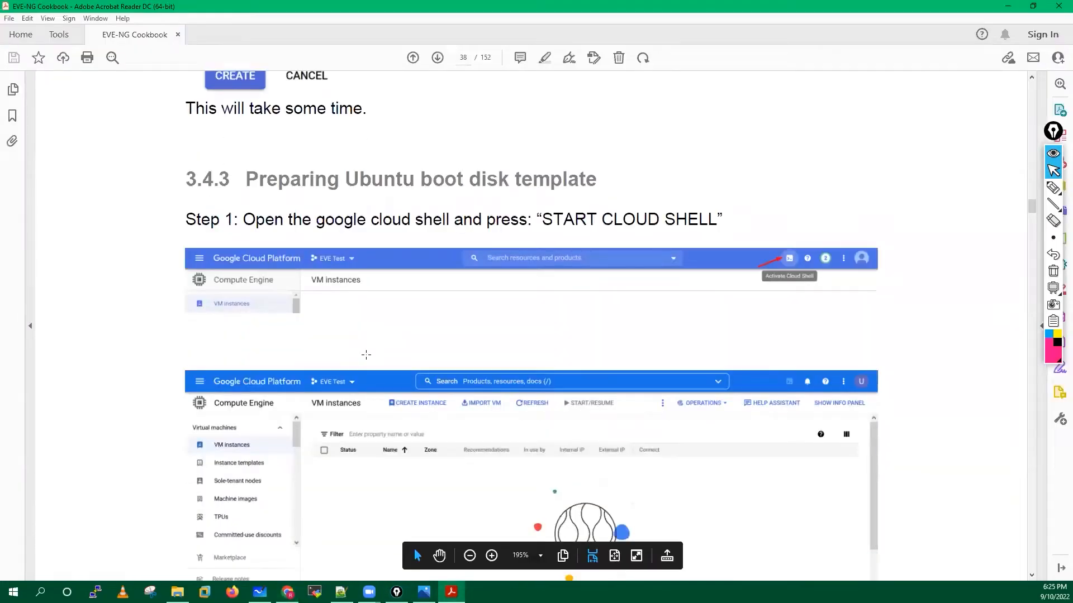
{"action": "scroll", "coordinate": [365, 354], "scroll_direction": "down", "scroll_amount": 2}
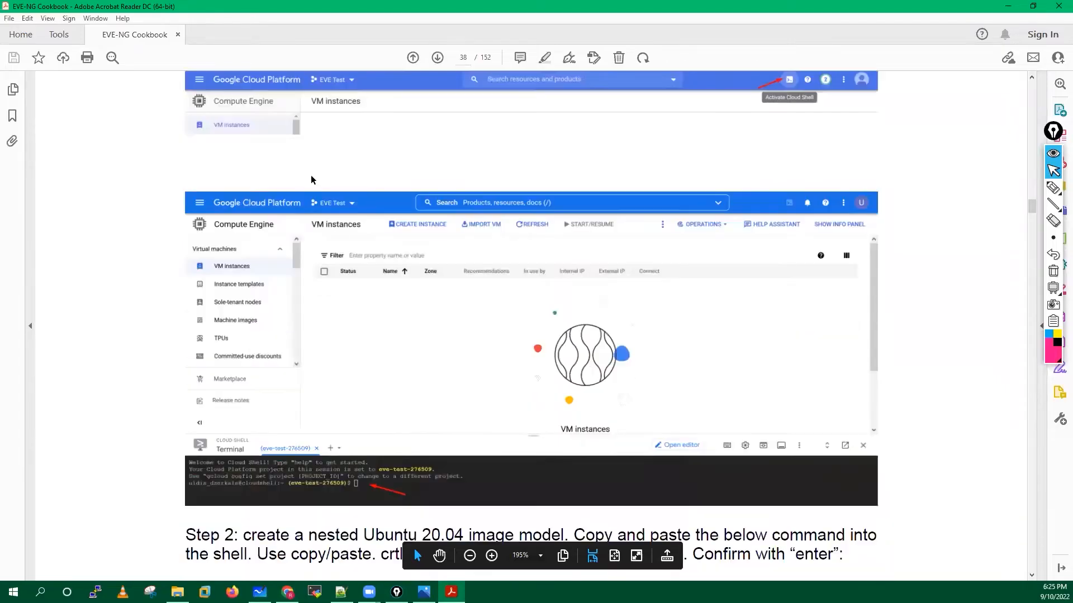
{"action": "scroll", "coordinate": [311, 179], "scroll_direction": "up", "scroll_amount": 5}
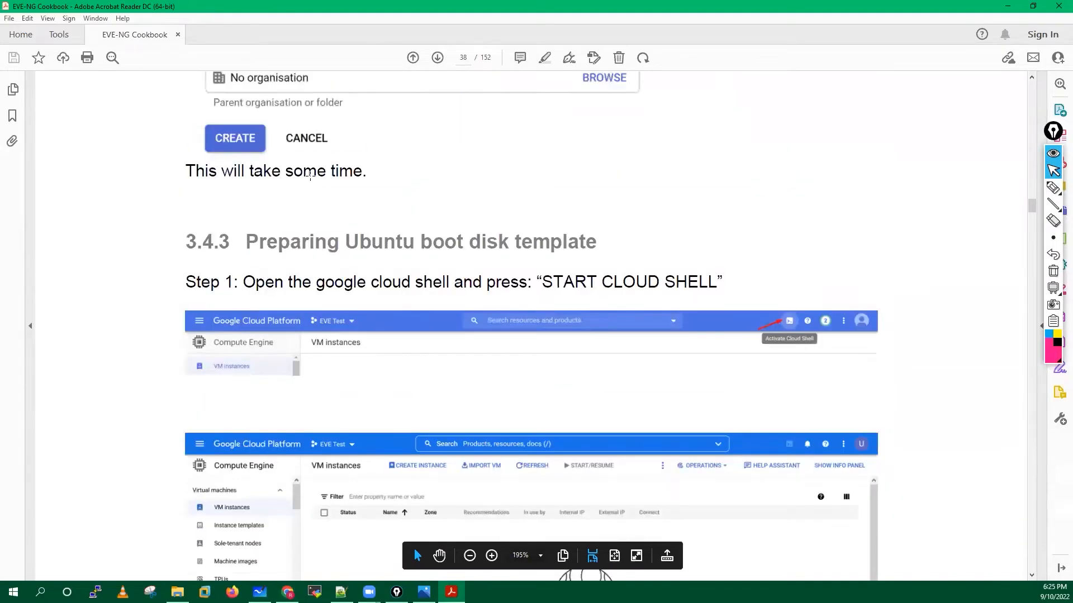
{"action": "scroll", "coordinate": [637, 271], "scroll_direction": "down", "scroll_amount": 2}
{"action": "scroll", "coordinate": [641, 273], "scroll_direction": "down", "scroll_amount": 1}
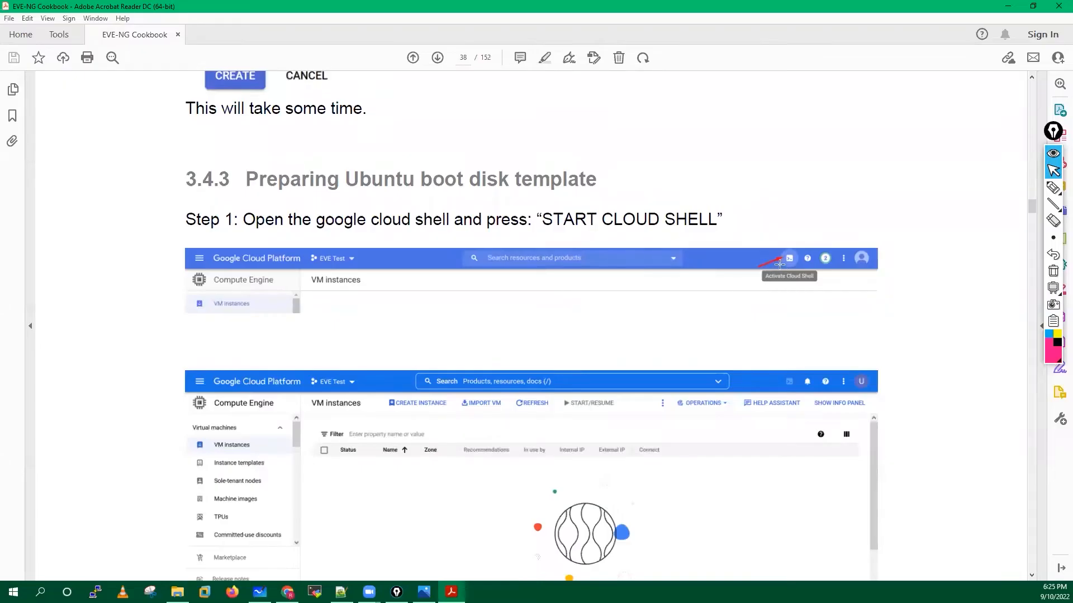
{"action": "key", "text": "alt+Tab"}
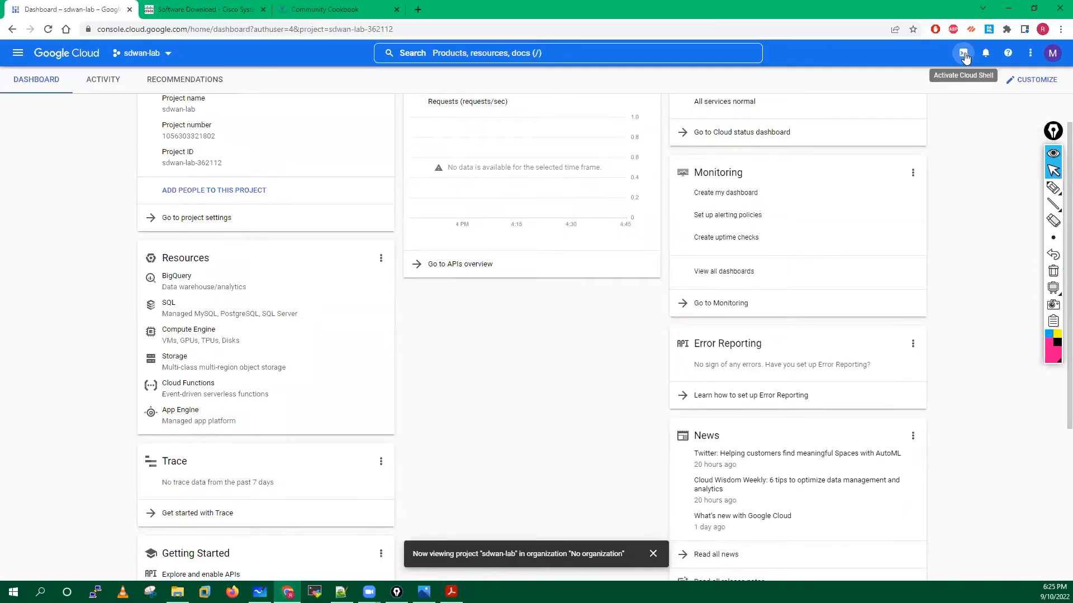
Activate Cloud Shell for the sdwan-lab project and enlarge the terminal panel.
{"action": "left_click", "coordinate": [964, 54]}
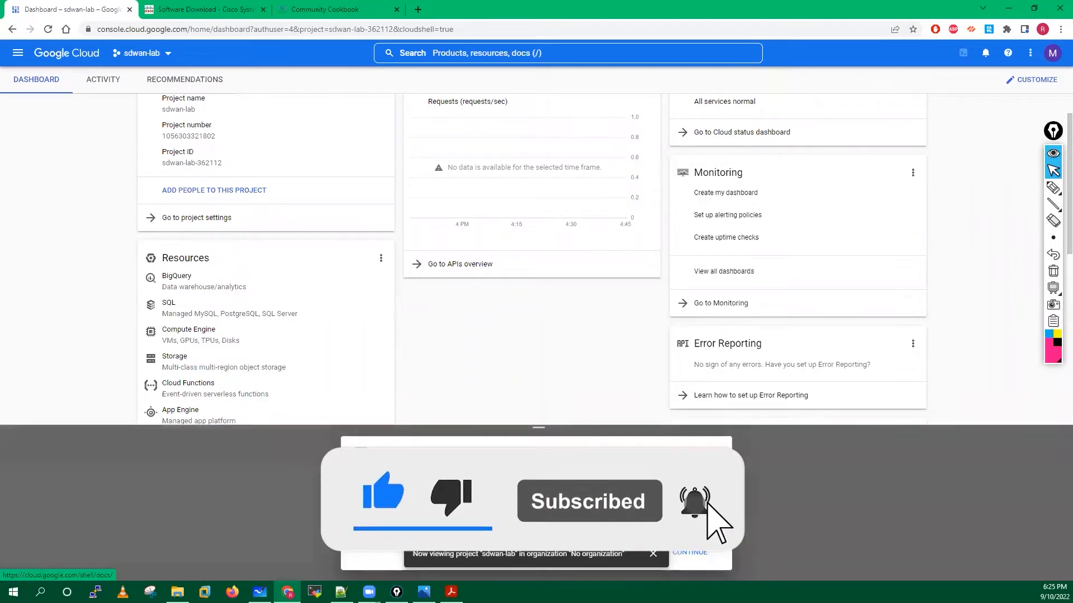
{"action": "left_click", "coordinate": [655, 554]}
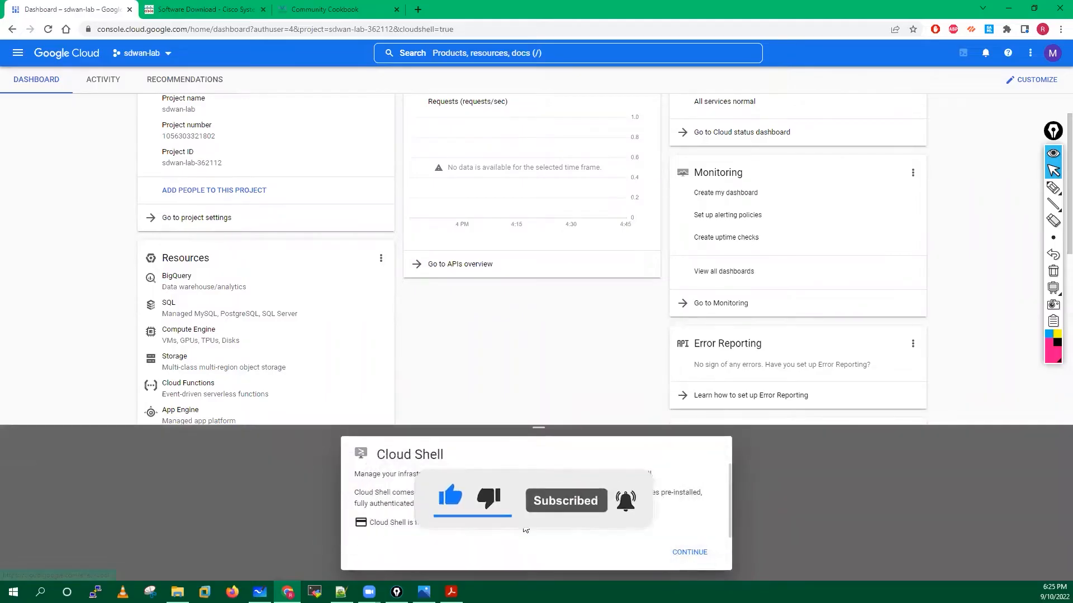
{"action": "left_click", "coordinate": [689, 554]}
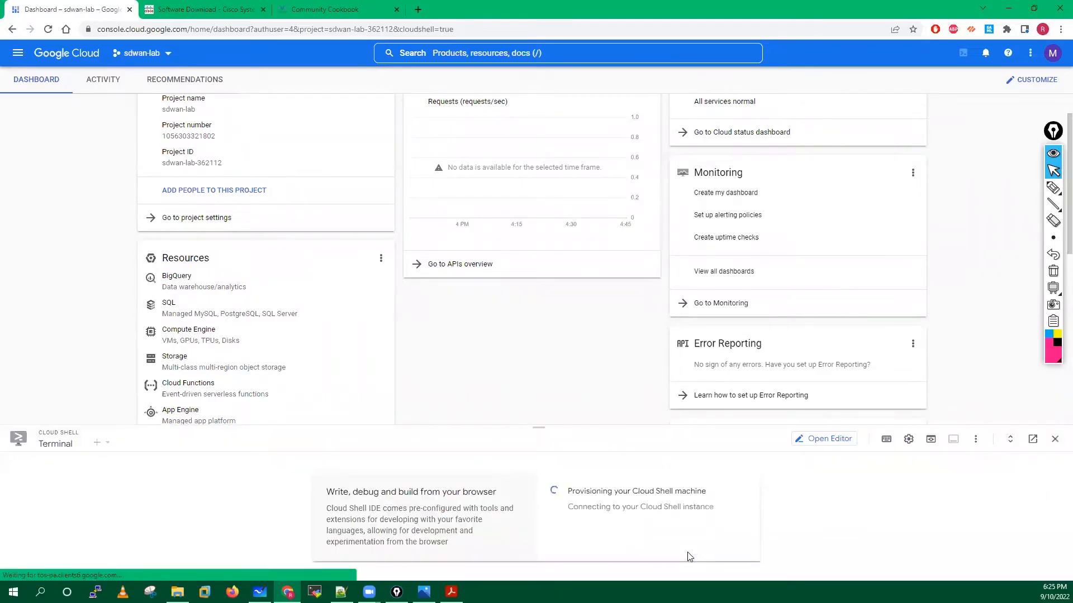
{"action": "left_click_drag", "start_coordinate": [538, 427], "coordinate": [541, 343]}
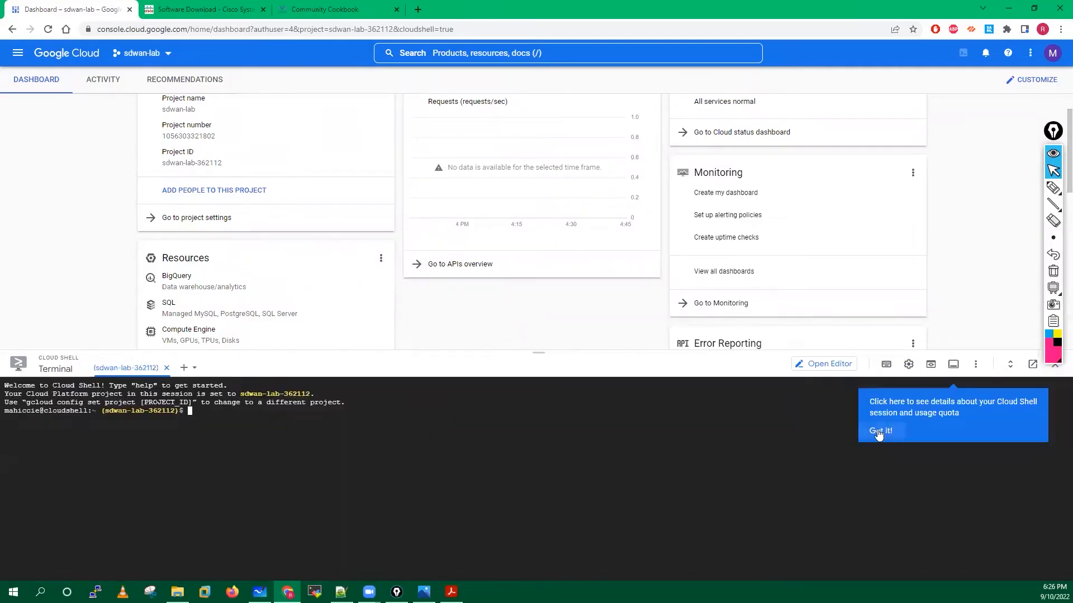
Dismiss the quota tip, check the sdwan-lab-362112 prompt, and return to the cookbook PDF.
{"action": "left_click", "coordinate": [879, 434]}
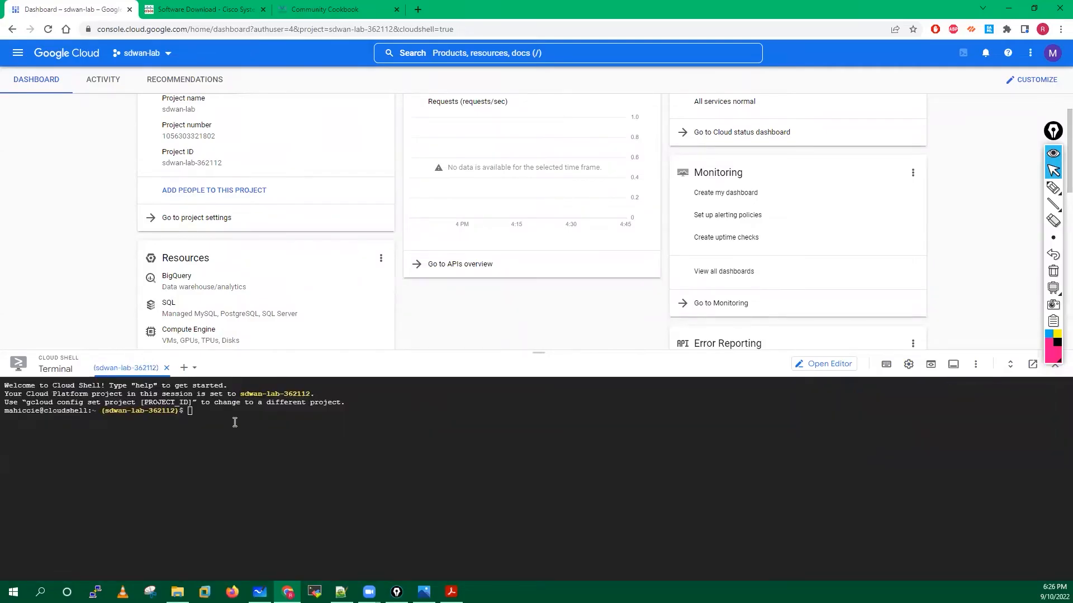
{"action": "key", "text": "Return"}
{"action": "key", "text": "Return"}
{"action": "key", "text": "Return"}
{"action": "key", "text": "Return"}
{"action": "key", "text": "Return"}
{"action": "key", "text": "Return"}
{"action": "key", "text": "Return"}
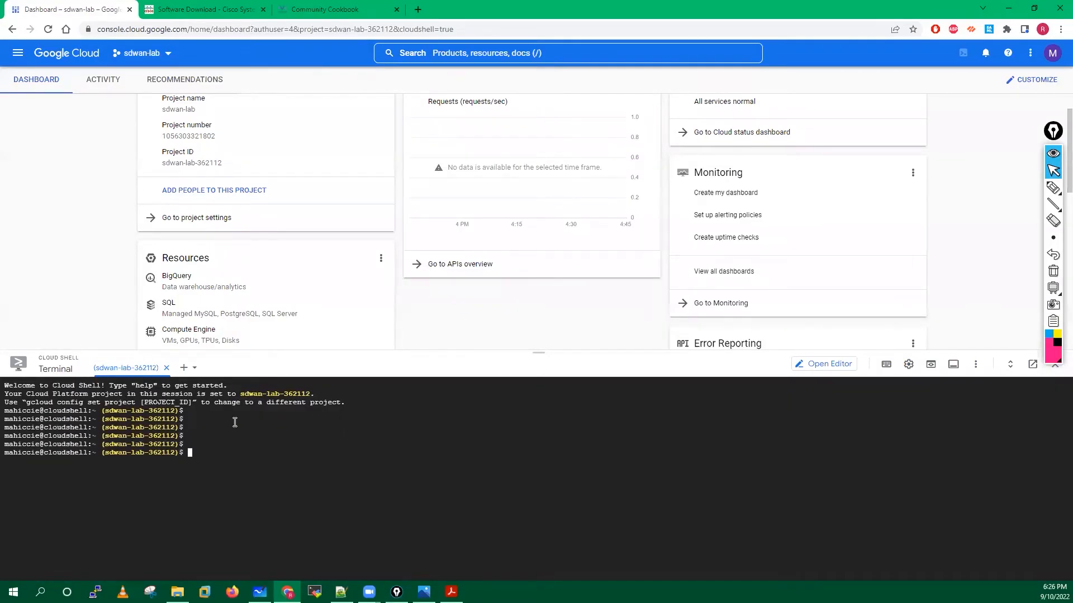
{"action": "left_click_drag", "start_coordinate": [105, 469], "coordinate": [141, 469]}
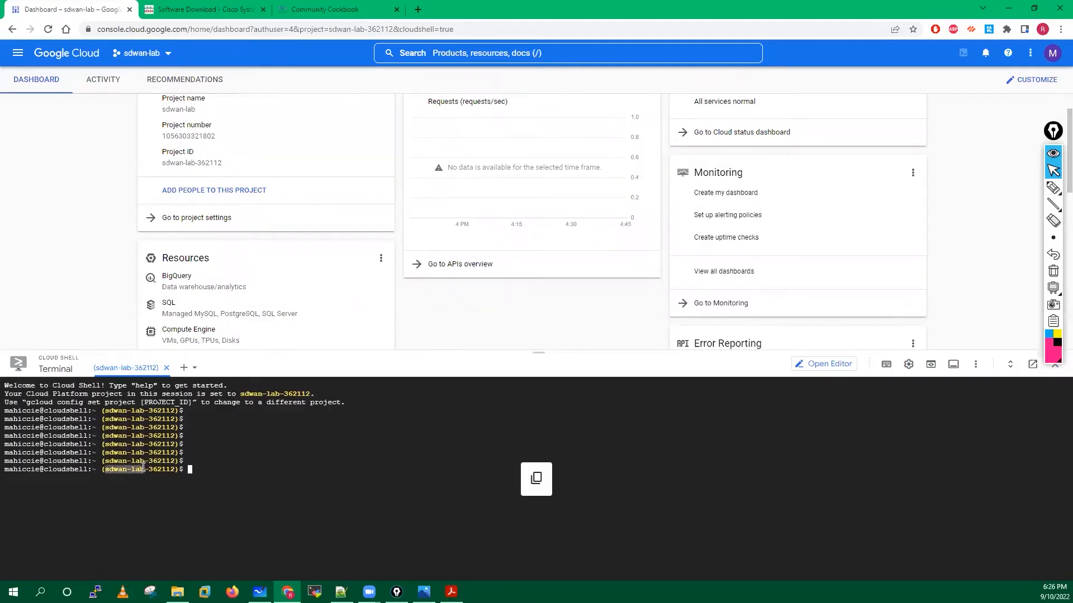
{"action": "left_click", "coordinate": [203, 471]}
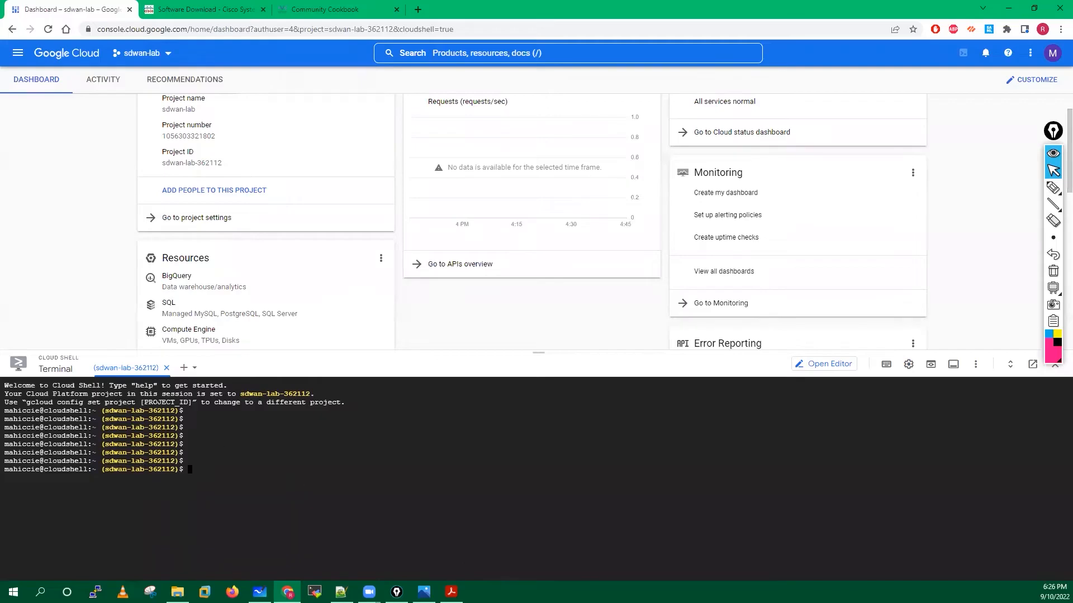
{"action": "left_click", "coordinate": [452, 592]}
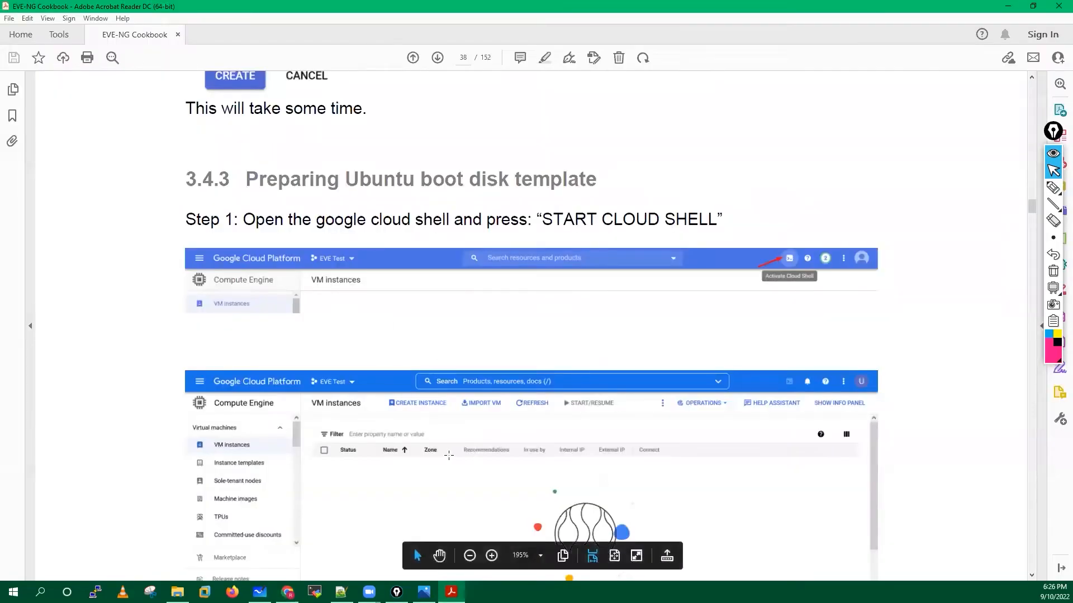
Copy the cookbook's Step 2 gcloud command for the nested-ubuntu-focal image and bring up Notepad++.
{"action": "scroll", "coordinate": [448, 455], "scroll_direction": "down", "scroll_amount": 5}
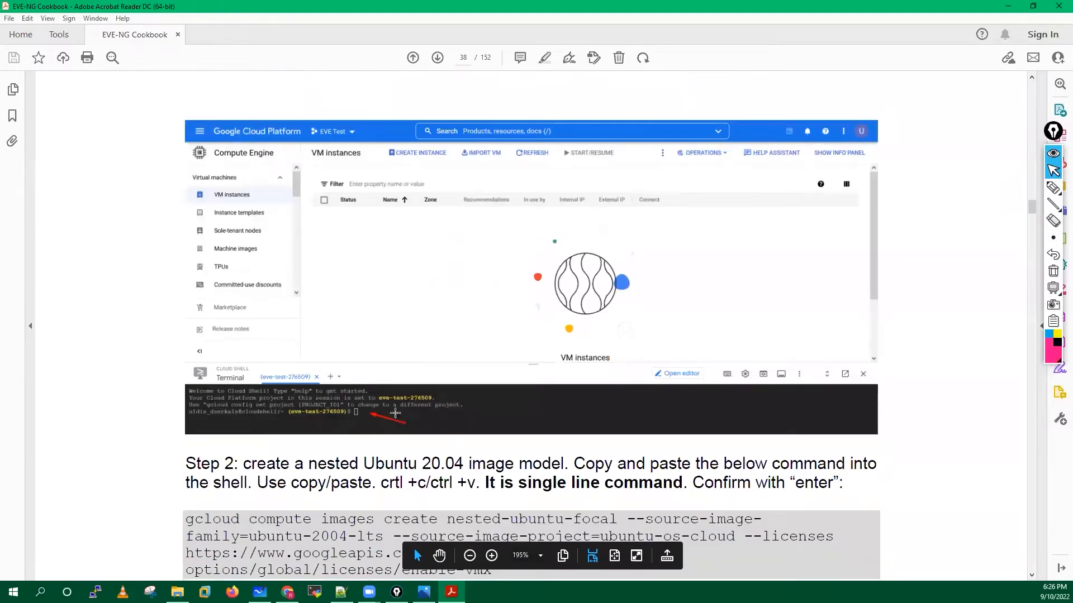
{"action": "scroll", "coordinate": [395, 414], "scroll_direction": "down", "scroll_amount": 1}
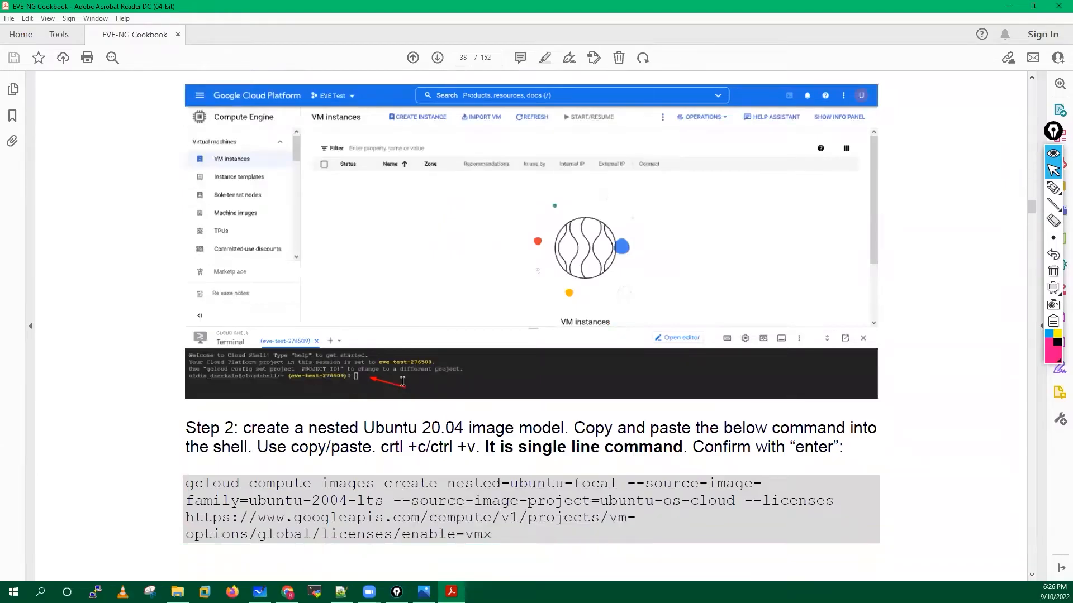
{"action": "scroll", "coordinate": [403, 382], "scroll_direction": "down", "scroll_amount": 2}
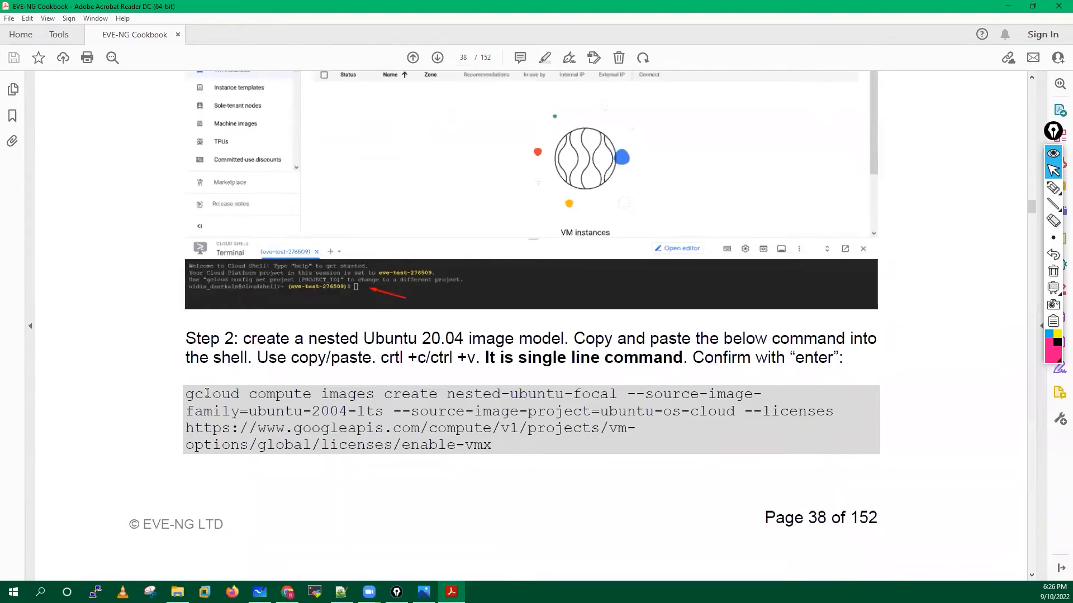
{"action": "left_click_drag", "start_coordinate": [187, 394], "coordinate": [484, 446]}
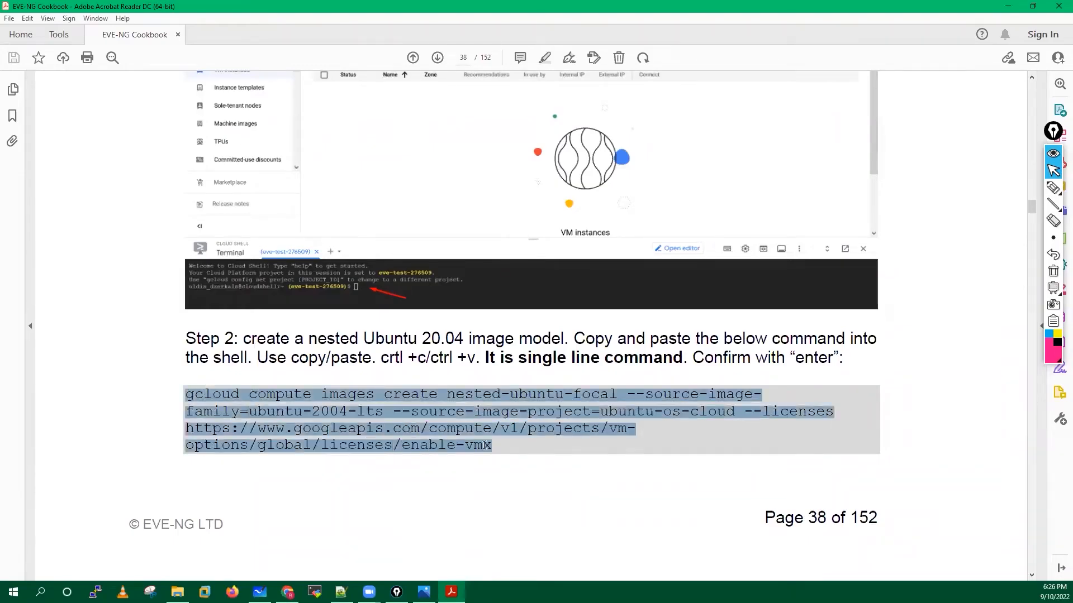
{"action": "right_click", "coordinate": [446, 412]}
{"action": "left_click", "coordinate": [465, 422]}
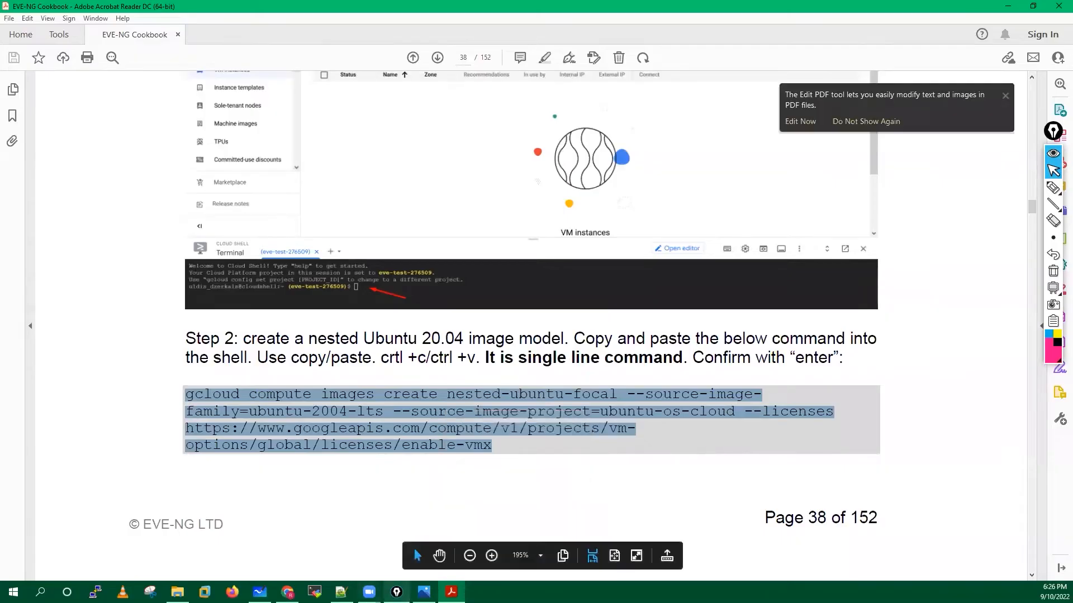
{"action": "left_click", "coordinate": [341, 592]}
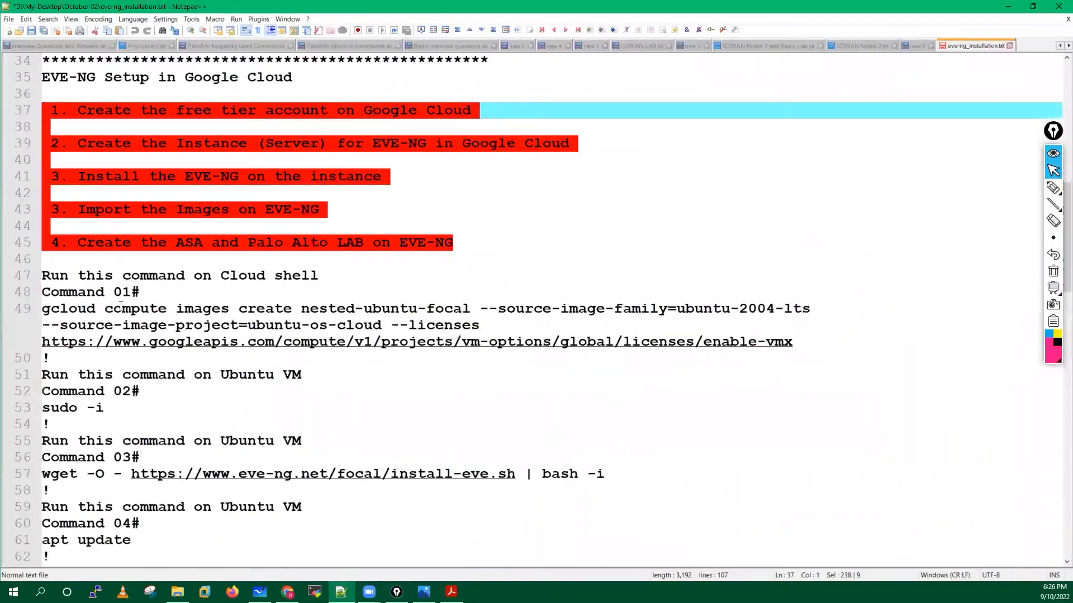
Paste a second copy of the gcloud command on line 51, below Command 01, after blank lines.
{"action": "left_click", "coordinate": [808, 340]}
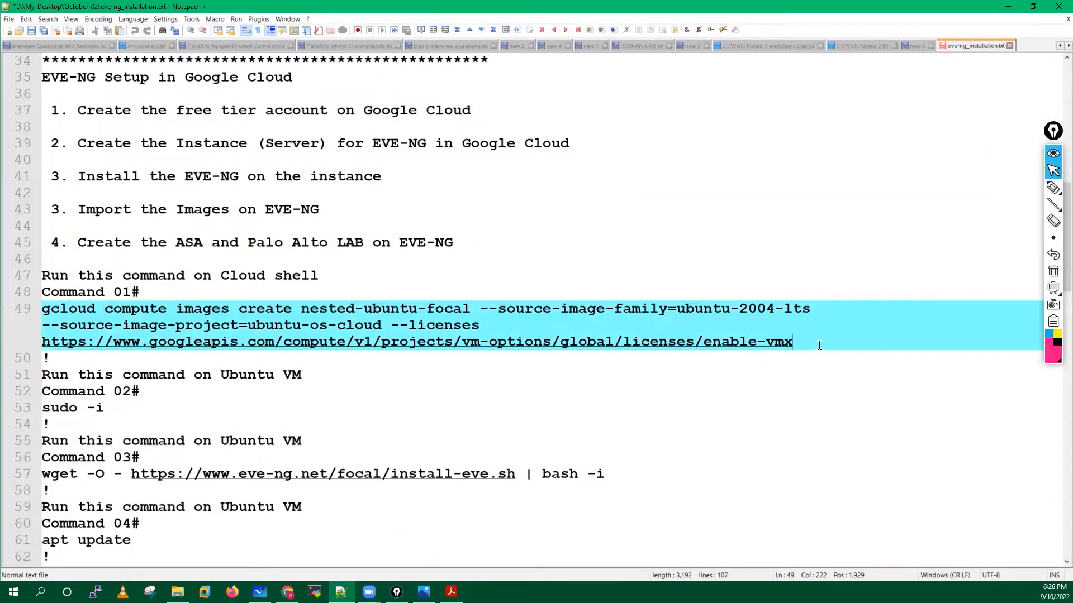
{"action": "key", "text": "Return"}
{"action": "key", "text": "Return"}
{"action": "key", "text": "Return"}
{"action": "key", "text": "Return"}
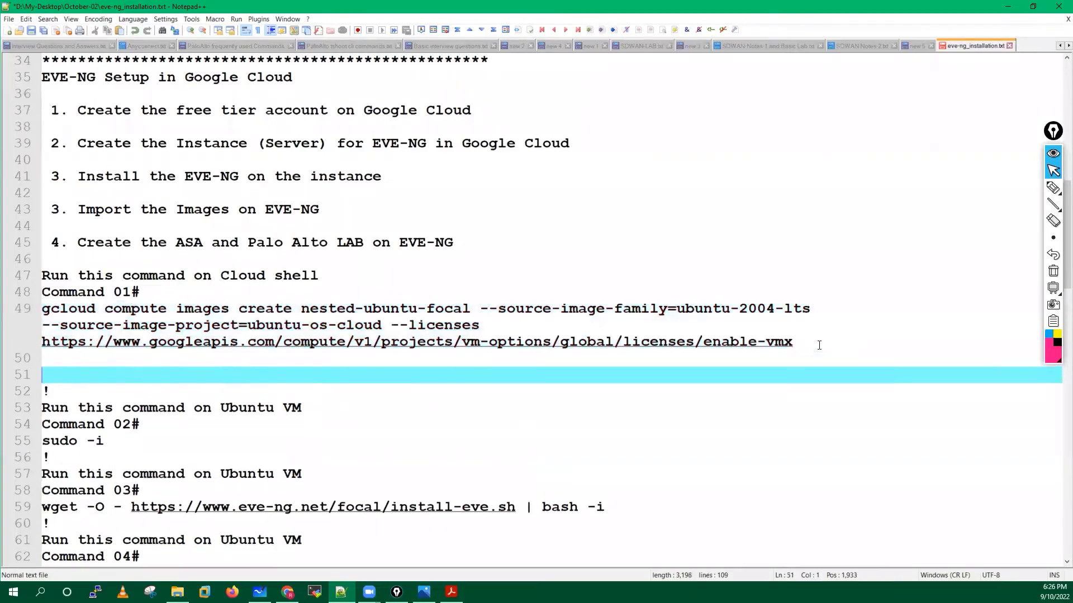
{"action": "key", "text": "Up"}
{"action": "key", "text": "Up"}
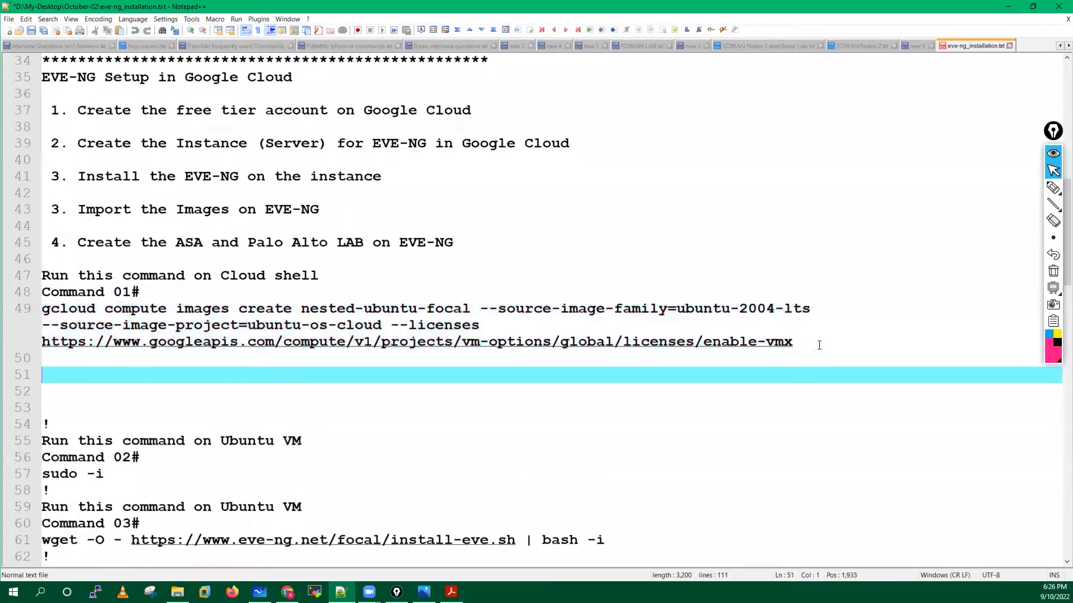
{"action": "key", "text": "ctrl+v"}
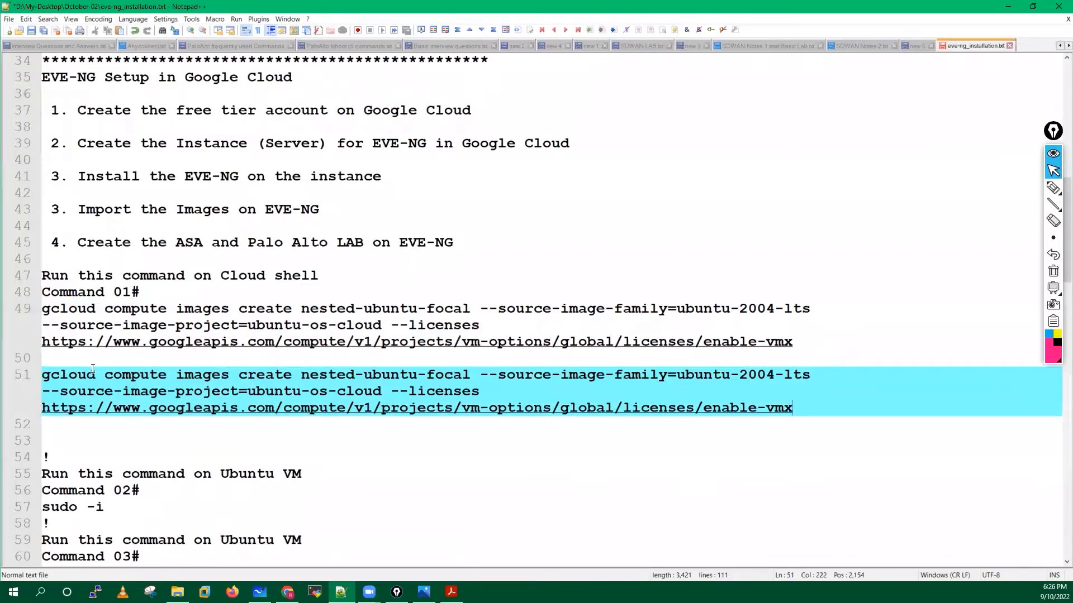
{"action": "triple_click", "coordinate": [302, 410]}
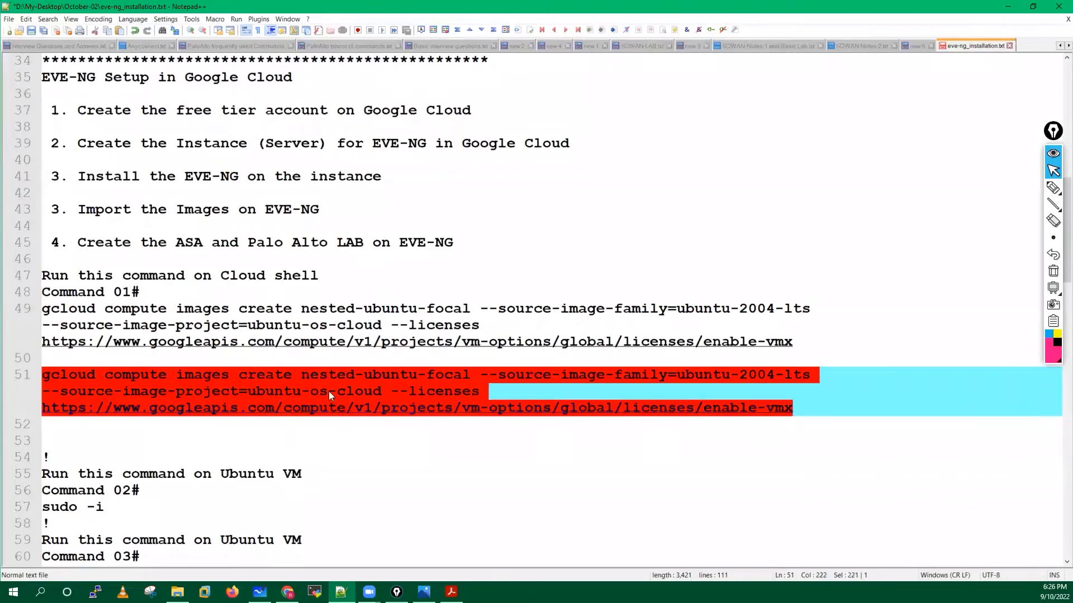
Highlight parts of the pasted command (image name, hyphens in flags), then select the whole command.
{"action": "left_click", "coordinate": [52, 378]}
{"action": "left_click_drag", "start_coordinate": [51, 378], "coordinate": [797, 408]}
{"action": "left_click_drag", "start_coordinate": [301, 376], "coordinate": [471, 376]}
{"action": "left_click_drag", "start_coordinate": [605, 375], "coordinate": [561, 376]}
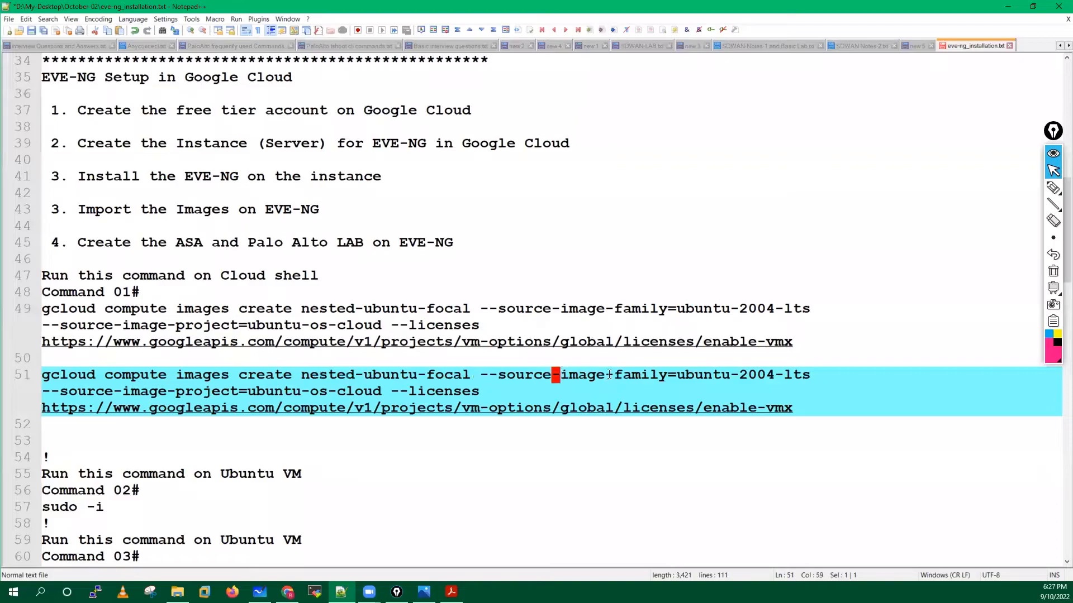
{"action": "left_click_drag", "start_coordinate": [730, 376], "coordinate": [782, 376]}
{"action": "left_click_drag", "start_coordinate": [301, 392], "coordinate": [309, 392]}
{"action": "left_click_drag", "start_coordinate": [114, 392], "coordinate": [122, 391]}
{"action": "left_click_drag", "start_coordinate": [486, 391], "coordinate": [47, 376]}
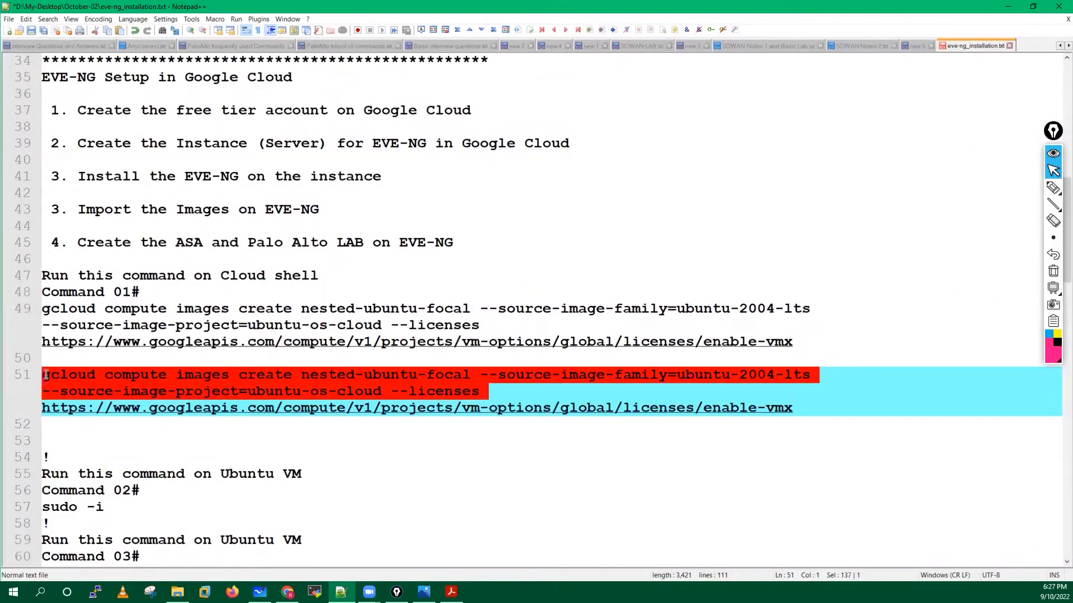
{"action": "left_click", "coordinate": [41, 377]}
{"action": "left_click_drag", "start_coordinate": [793, 408], "coordinate": [35, 376]}
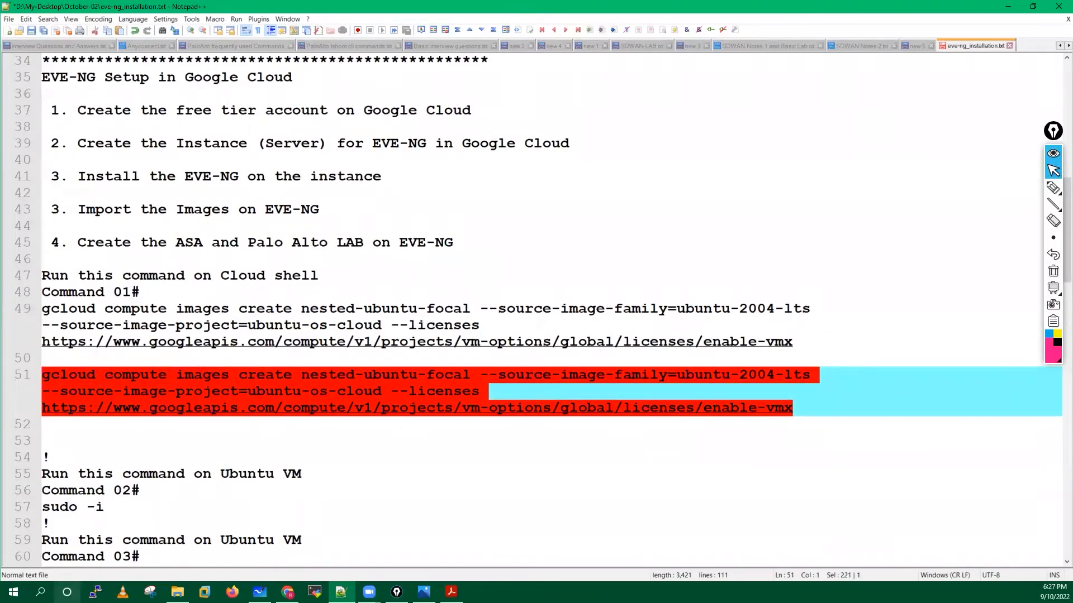
{"action": "left_click", "coordinate": [40, 592]}
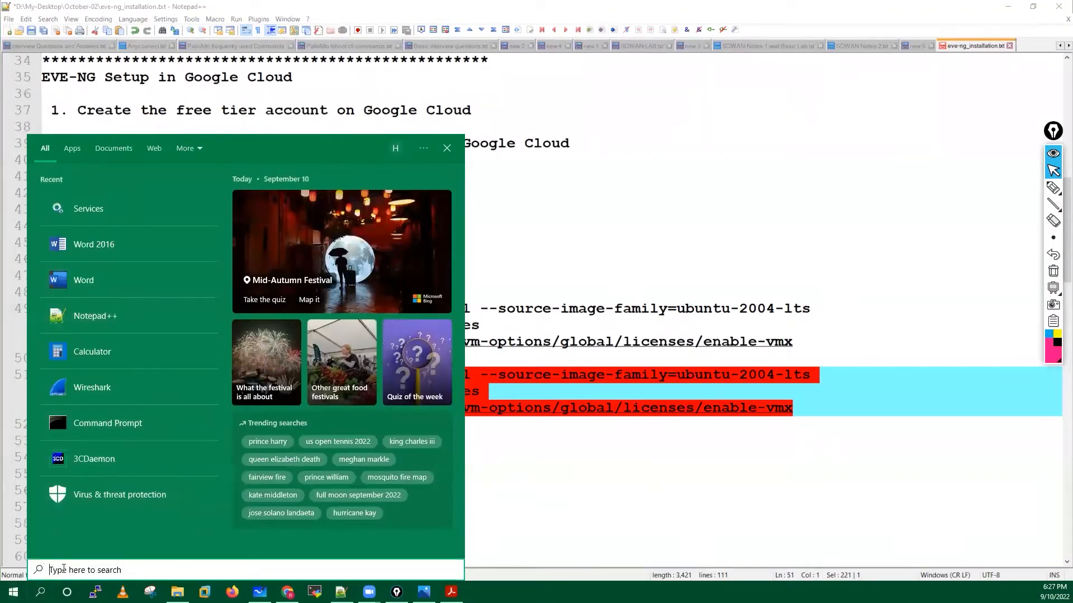
Paste the gcloud command into a new Notepad note and set its font size to 14.
{"action": "type", "text": "note"}
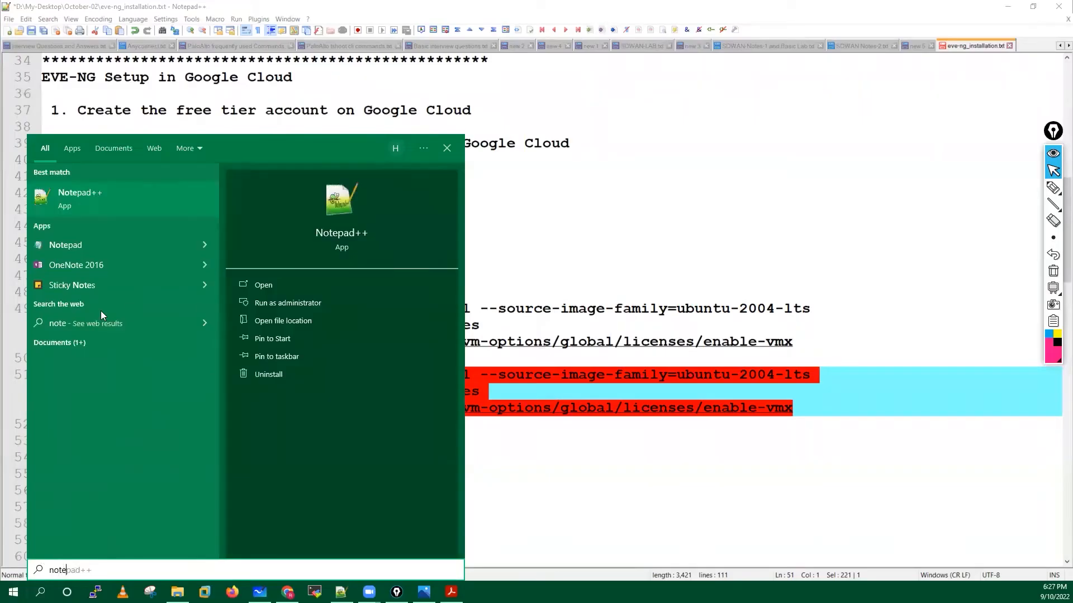
{"action": "left_click", "coordinate": [74, 246]}
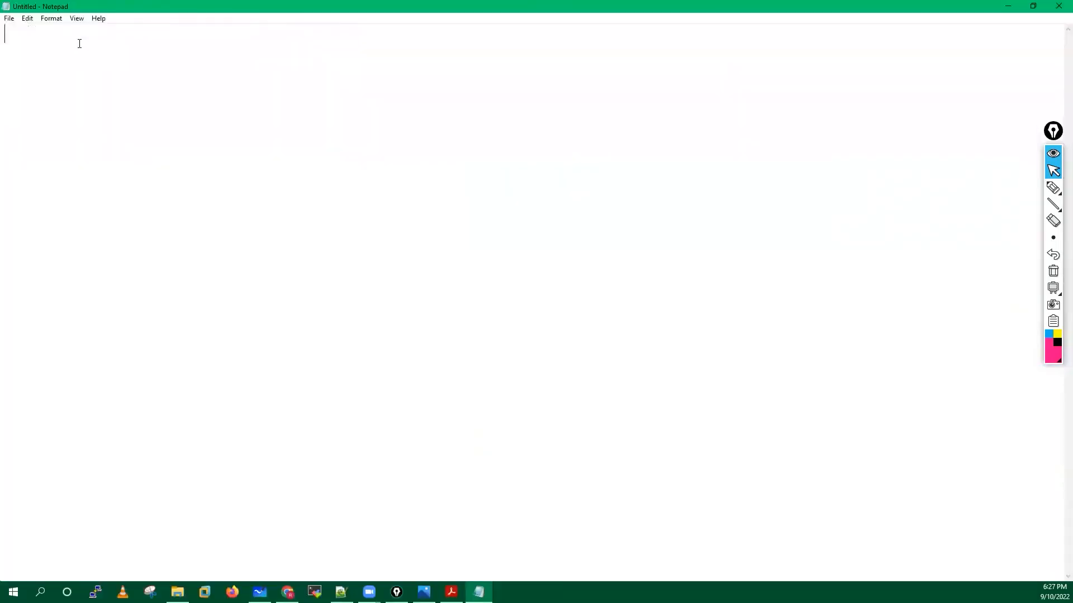
{"action": "key", "text": "ctrl+v"}
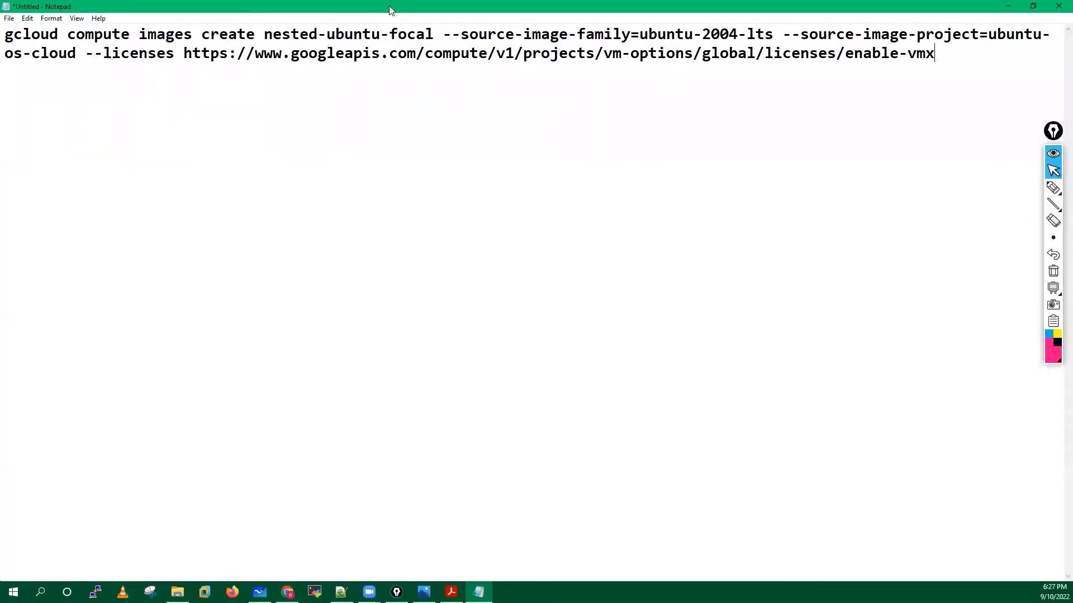
{"action": "left_click_drag", "start_coordinate": [388, 6], "coordinate": [413, 1]}
{"action": "left_click", "coordinate": [51, 19]}
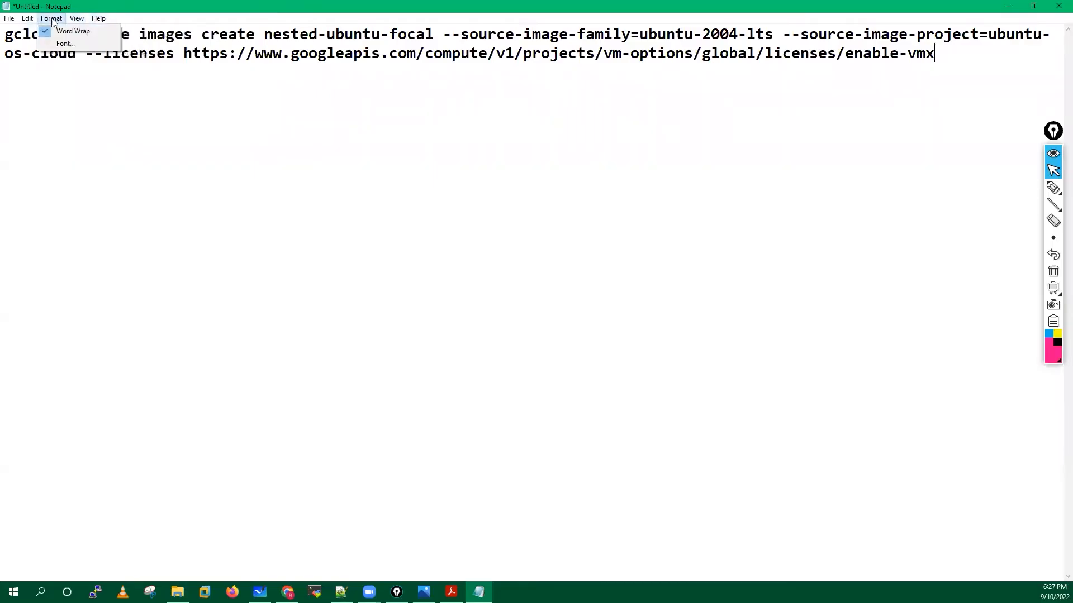
{"action": "left_click", "coordinate": [66, 43]}
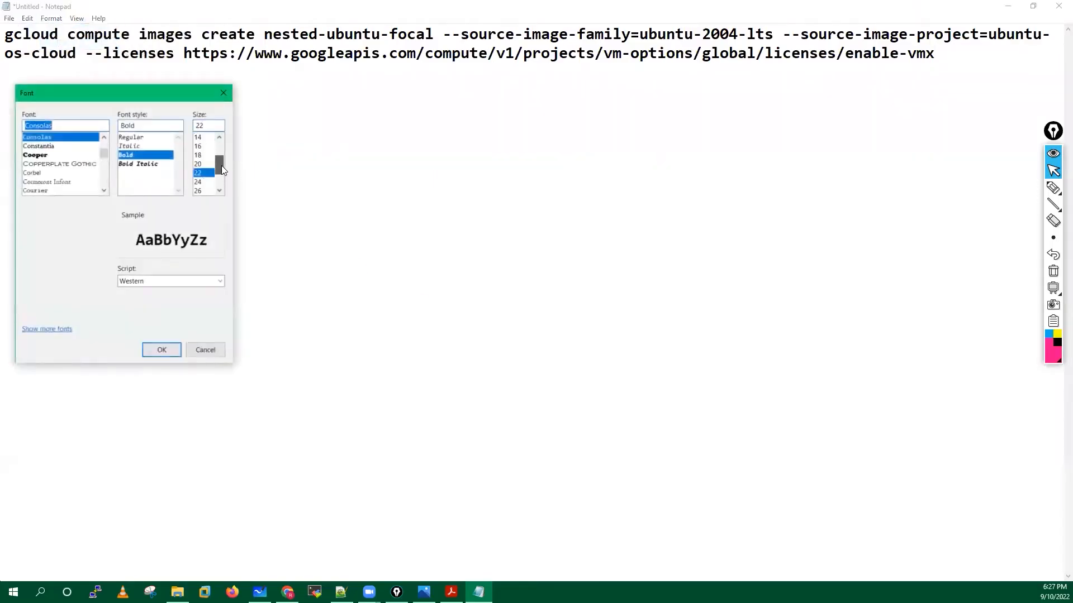
{"action": "left_click", "coordinate": [200, 137]}
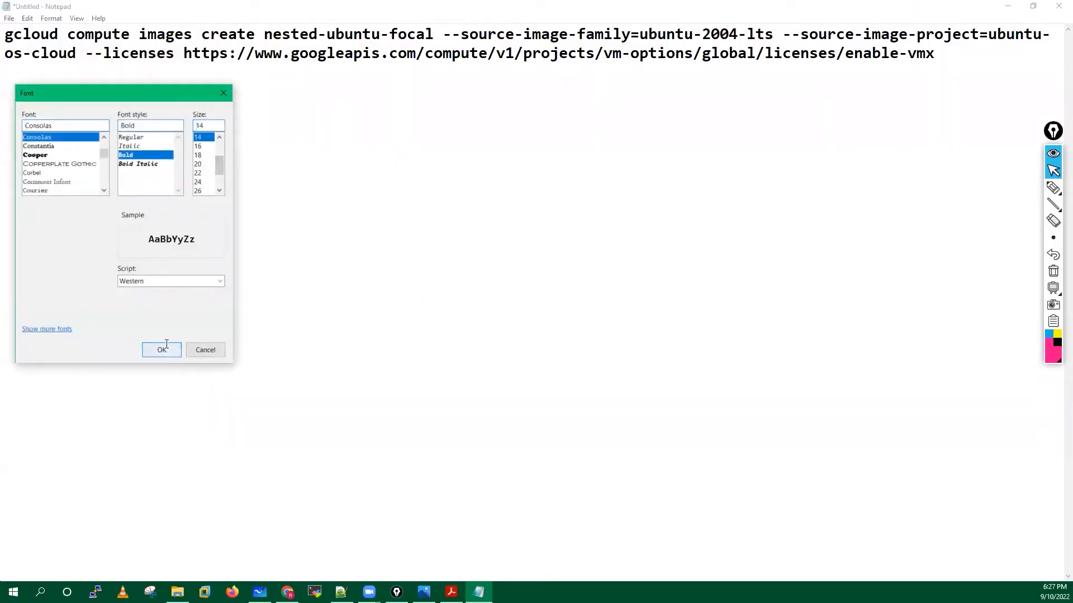
{"action": "left_click", "coordinate": [161, 350]}
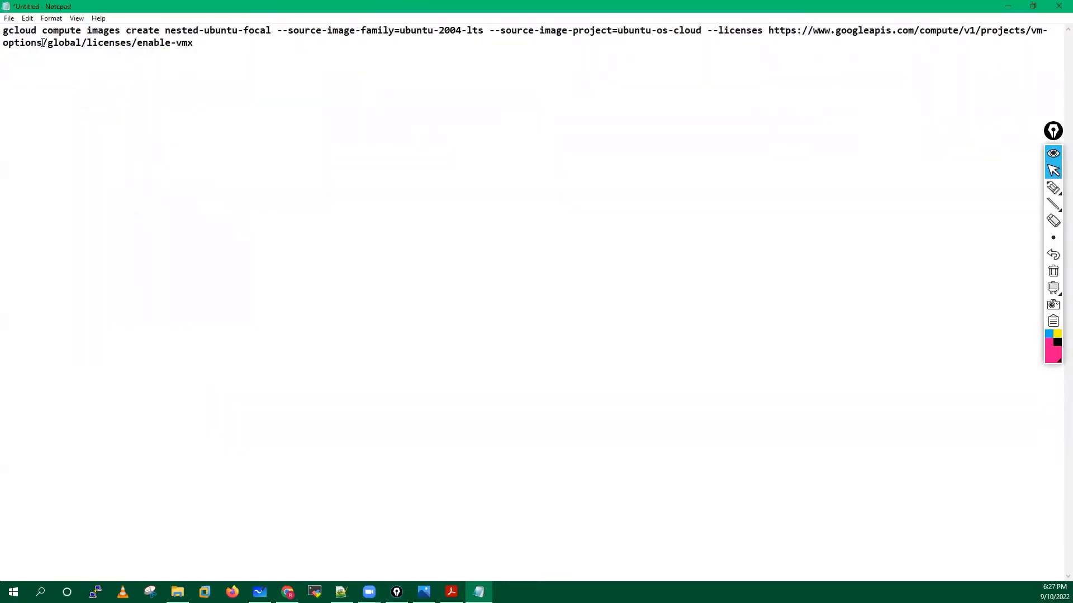
Copy the whole command from Notepad for use in the Cloud Shell terminal.
{"action": "left_click_drag", "start_coordinate": [2, 31], "coordinate": [194, 46]}
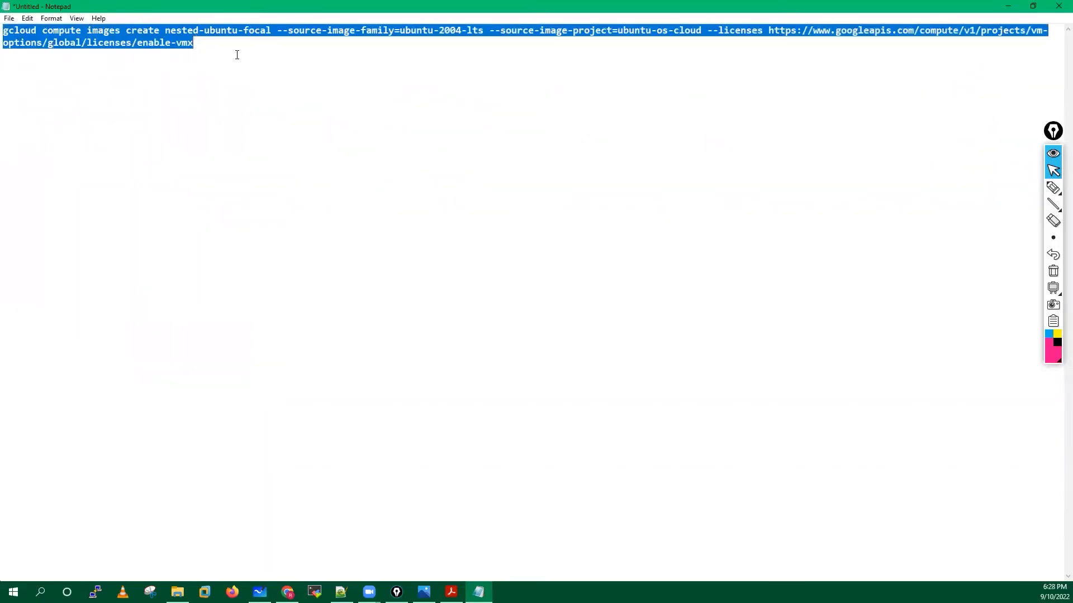
{"action": "right_click", "coordinate": [143, 32]}
{"action": "left_click", "coordinate": [176, 65]}
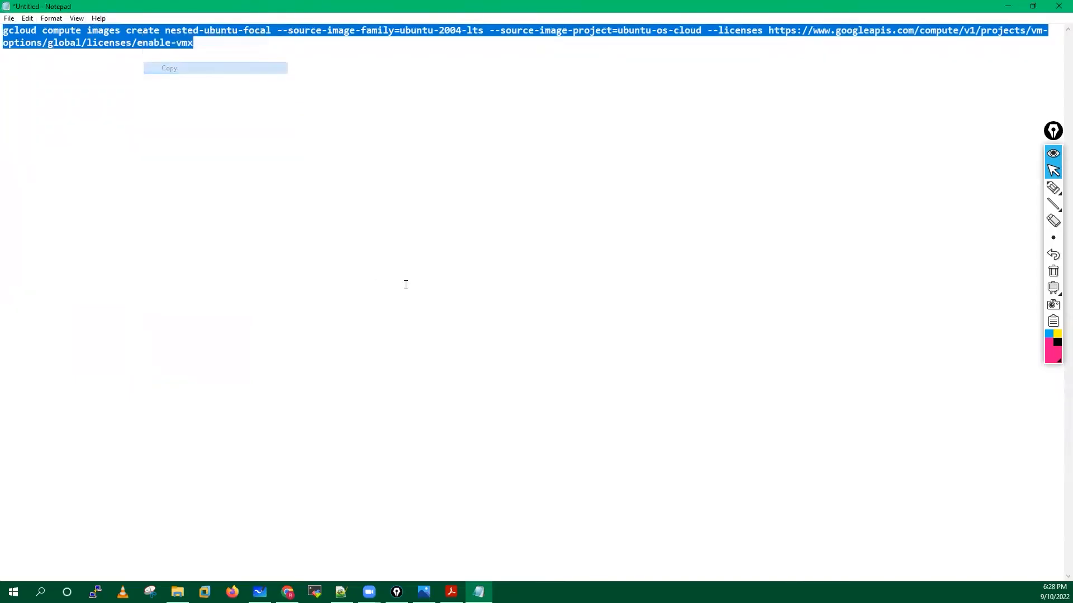
{"action": "left_click", "coordinate": [287, 592]}
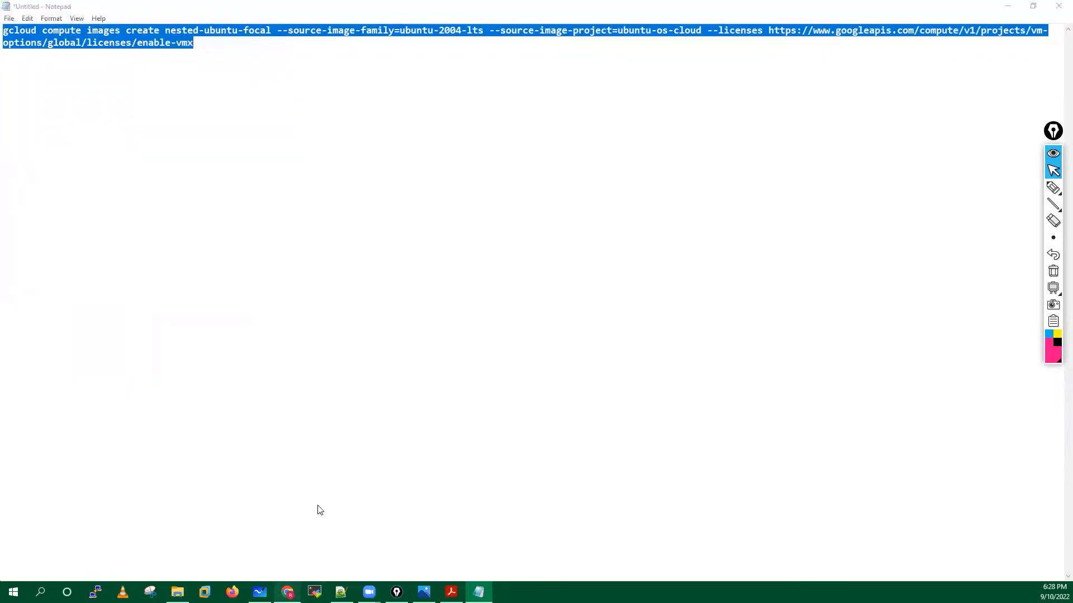
{"action": "right_click", "coordinate": [303, 445]}
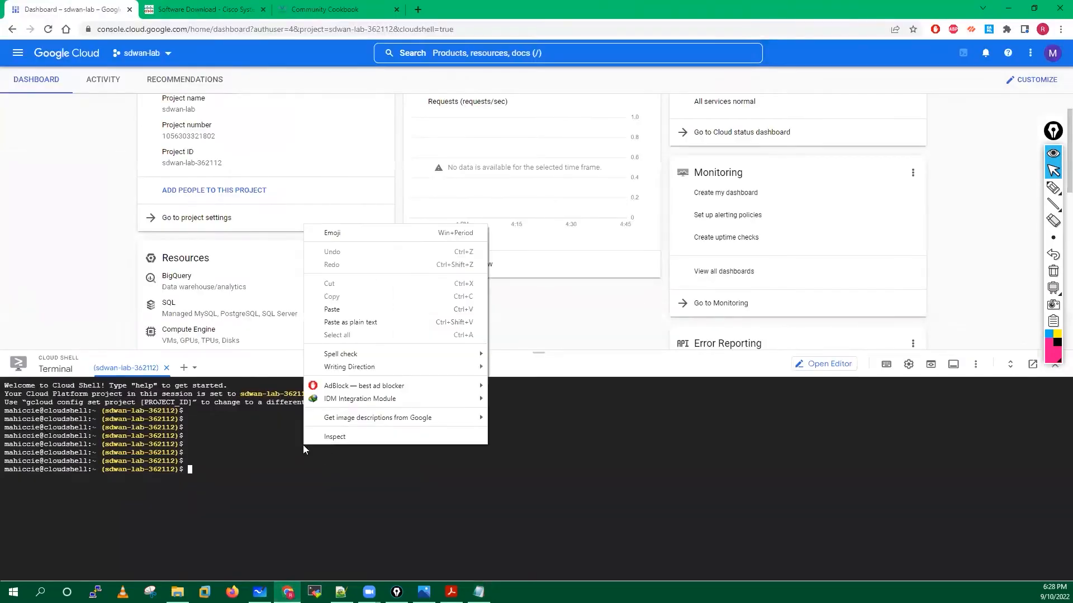
Paste the nested-ubuntu-focal image command at the Cloud Shell prompt, then return to the cookbook PDF.
{"action": "left_click", "coordinate": [342, 309]}
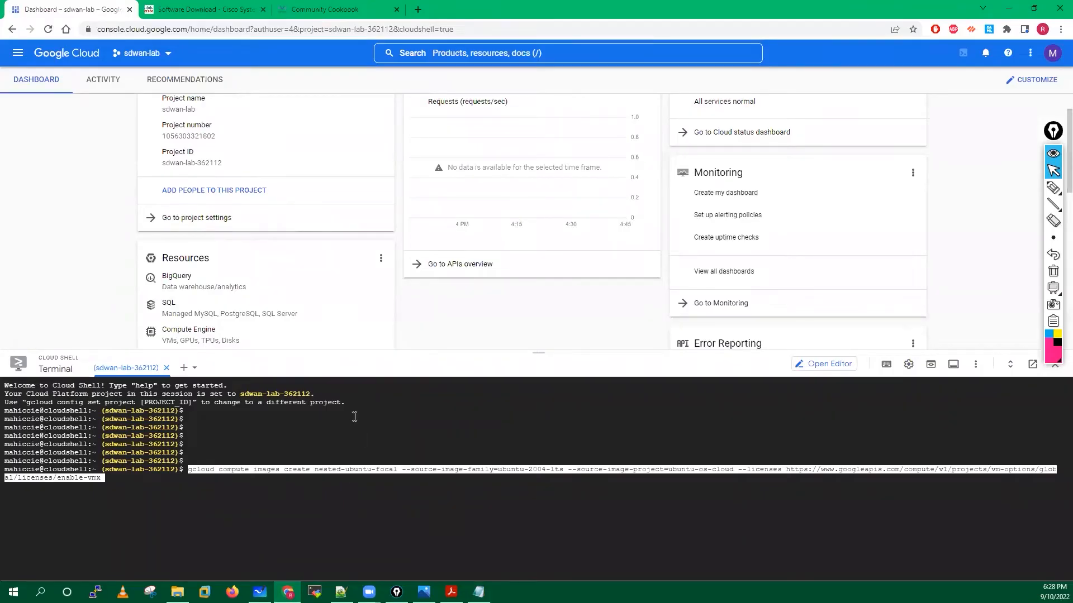
{"action": "left_click", "coordinate": [451, 591]}
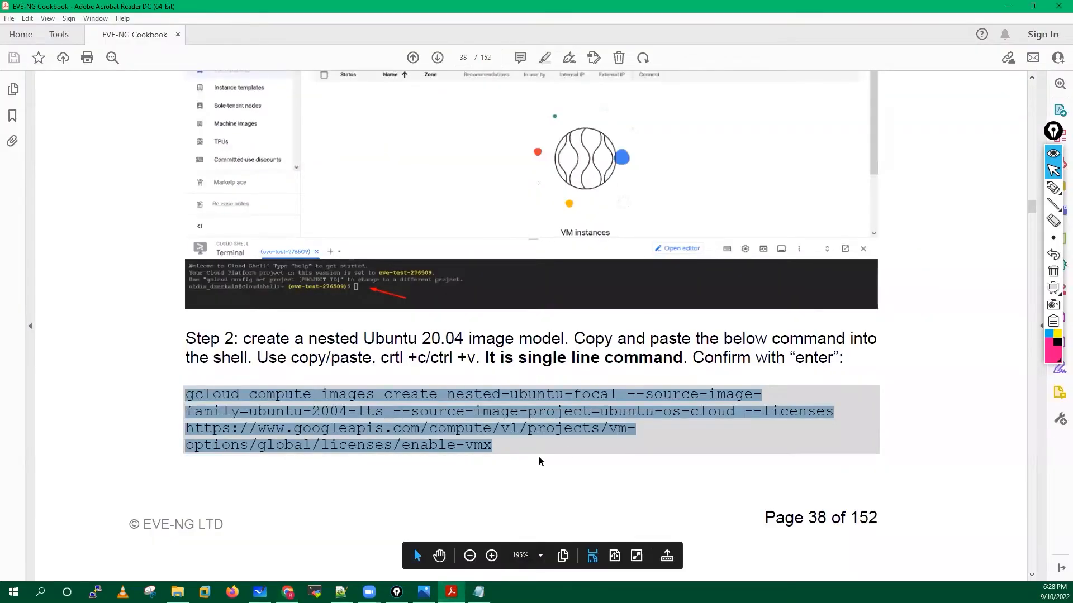
Scroll the cookbook from Step 2 to page 39's expected STATUS: READY output.
{"action": "scroll", "coordinate": [539, 458], "scroll_direction": "down", "scroll_amount": 2}
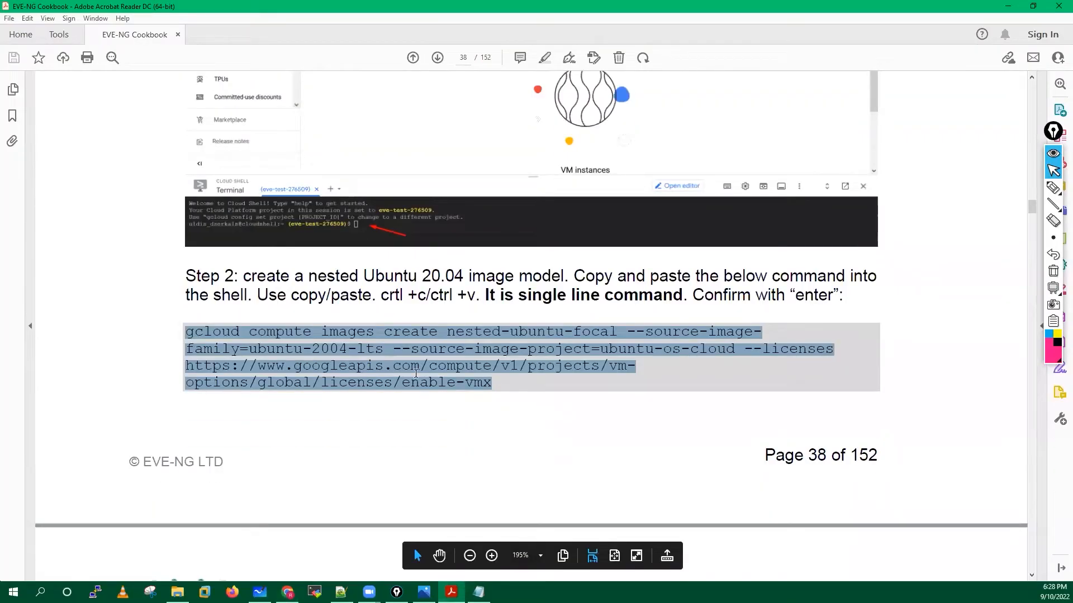
{"action": "scroll", "coordinate": [416, 374], "scroll_direction": "down", "scroll_amount": 5}
{"action": "scroll", "coordinate": [416, 379], "scroll_direction": "up", "scroll_amount": 3}
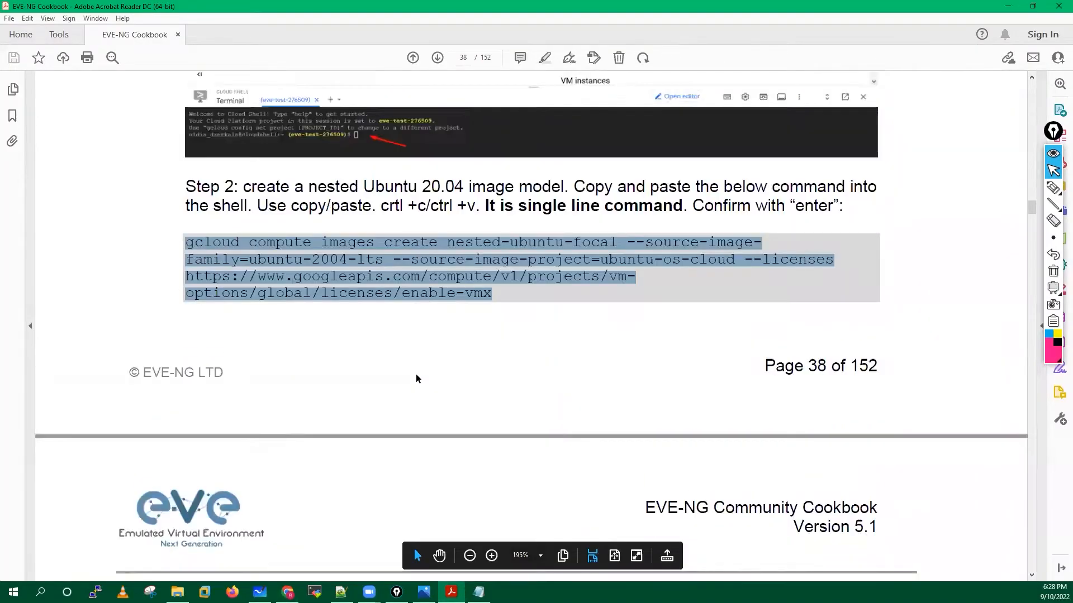
{"action": "scroll", "coordinate": [416, 379], "scroll_direction": "down", "scroll_amount": 7}
{"action": "scroll", "coordinate": [418, 377], "scroll_direction": "down", "scroll_amount": 1}
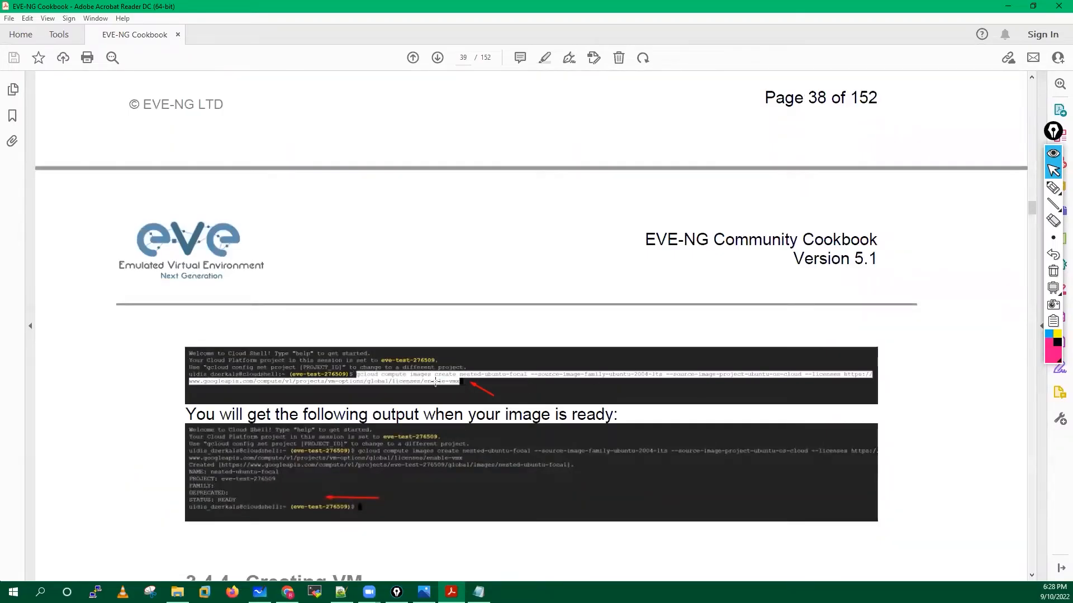
{"action": "scroll", "coordinate": [435, 388], "scroll_direction": "down", "scroll_amount": 1}
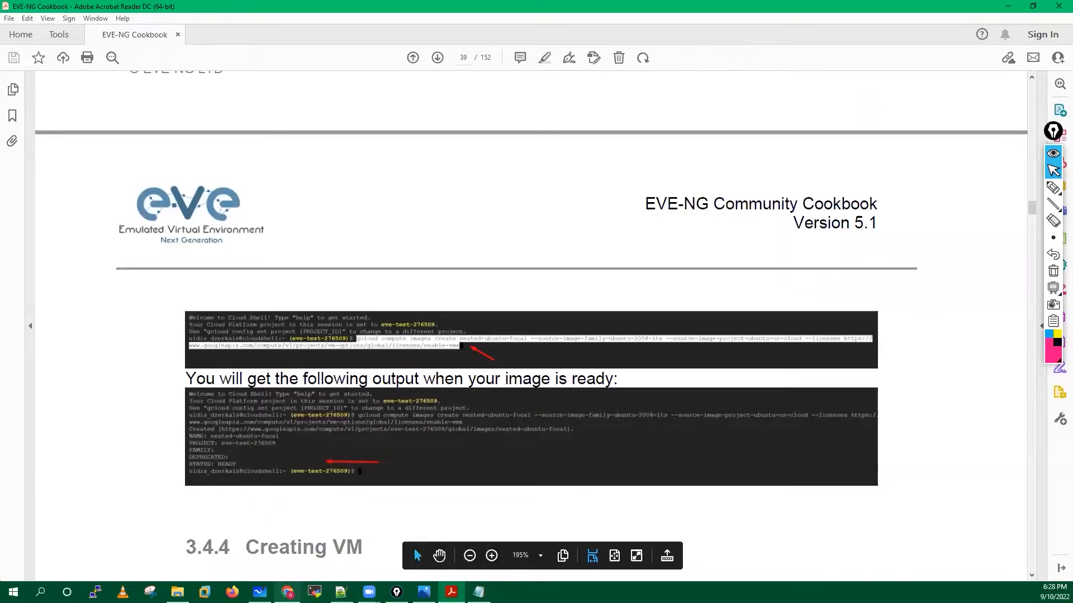
Run the gcloud image command, authorize Cloud Shell, and answer y to enable compute.googleapis.com.
{"action": "key", "text": "alt+Tab"}
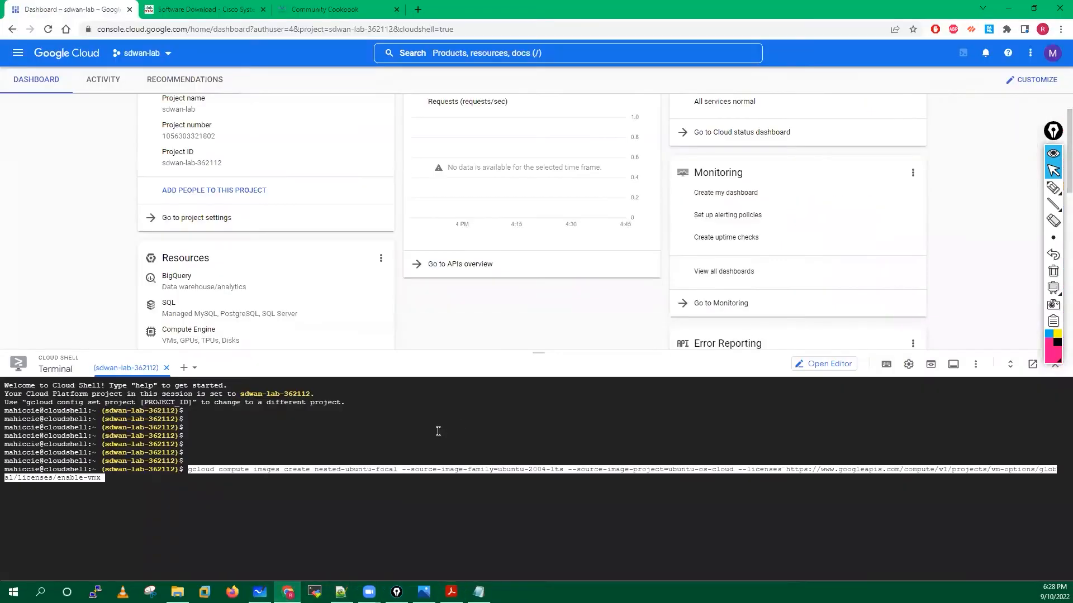
{"action": "key", "text": "Return"}
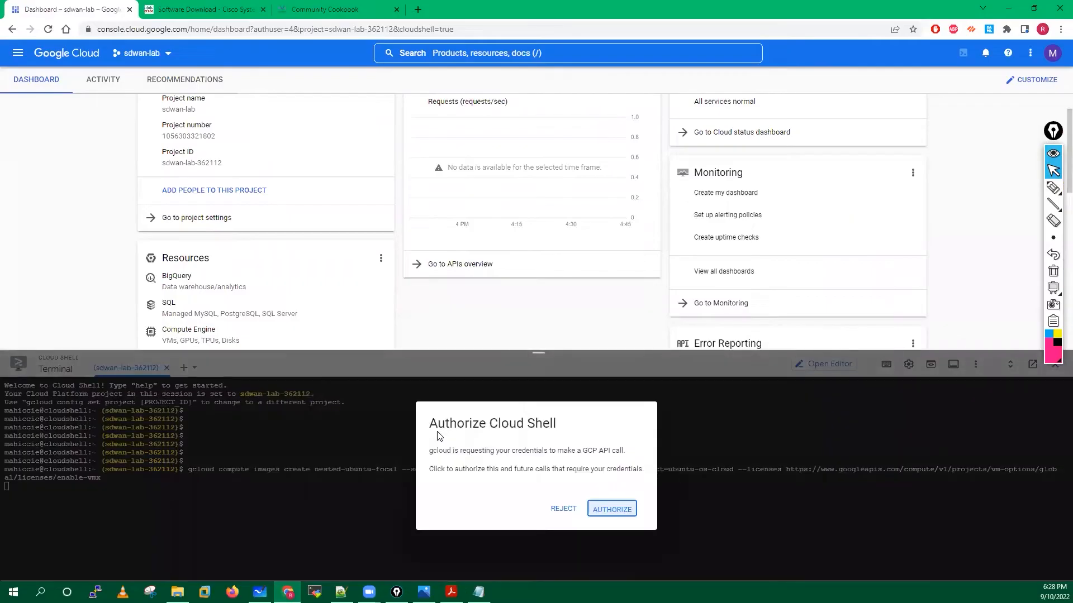
{"action": "left_click", "coordinate": [610, 509]}
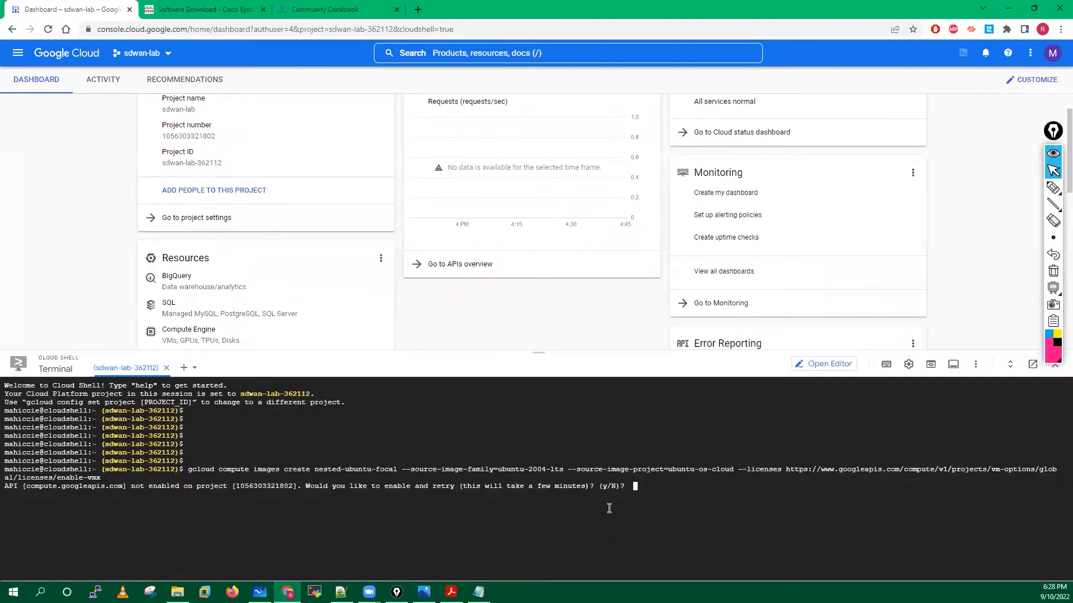
{"action": "type", "text": "y"}
{"action": "key", "text": "Return"}
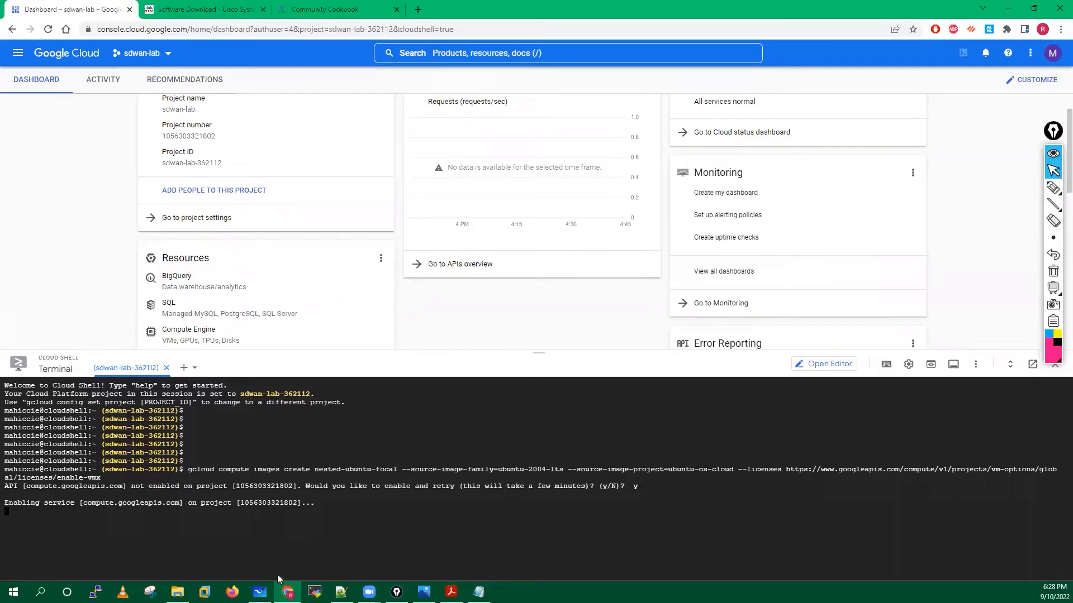
{"action": "left_click", "coordinate": [451, 591]}
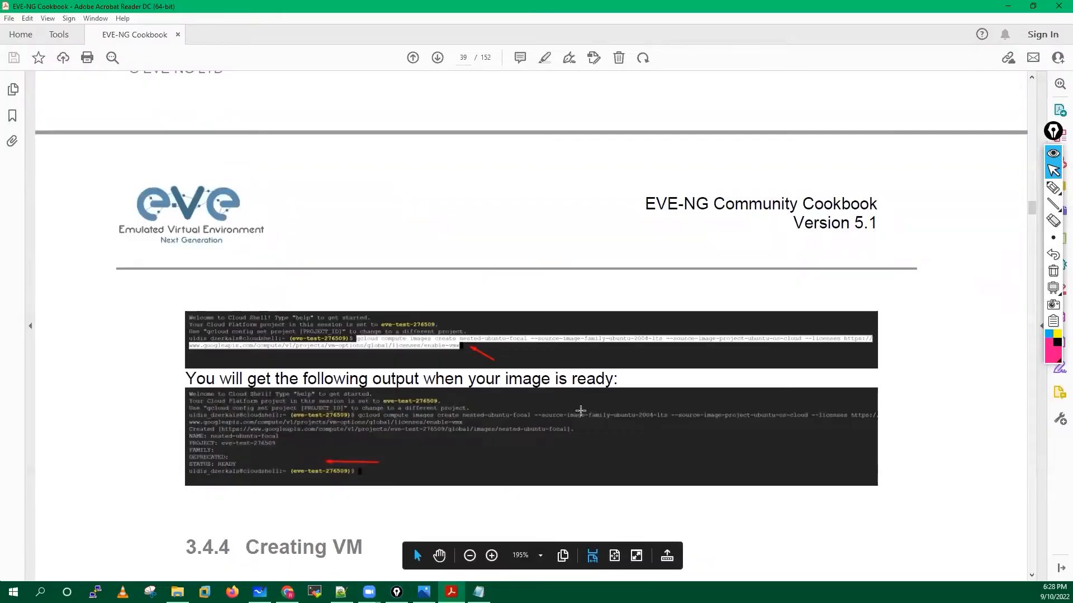
Scroll the cookbook to page 39's expected output and Creating VM section, then return to Cloud Shell.
{"action": "scroll", "coordinate": [580, 410], "scroll_direction": "up", "scroll_amount": 5}
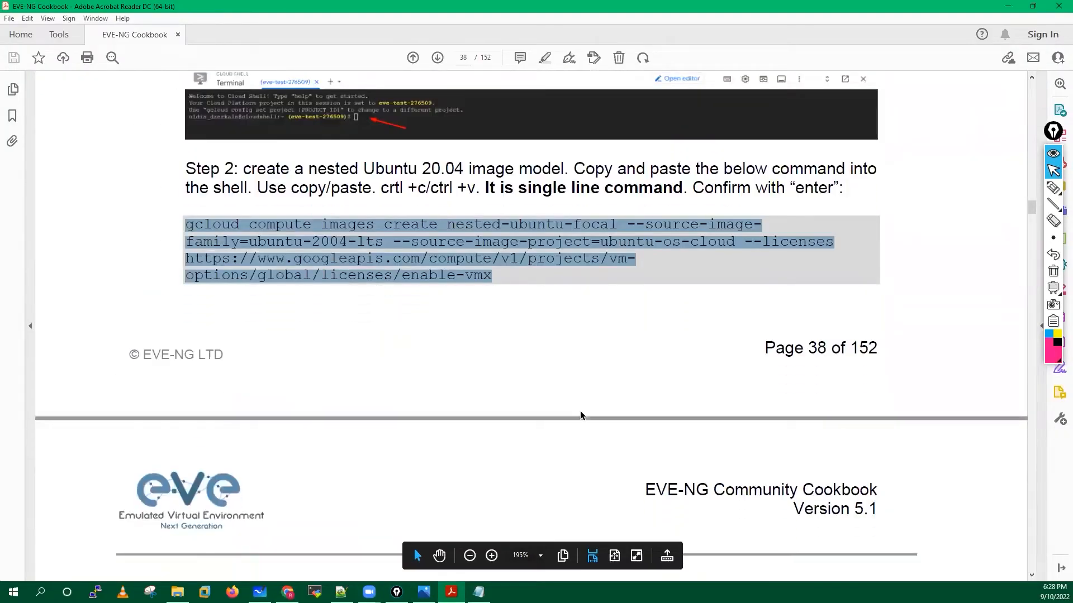
{"action": "scroll", "coordinate": [580, 412], "scroll_direction": "down", "scroll_amount": 5}
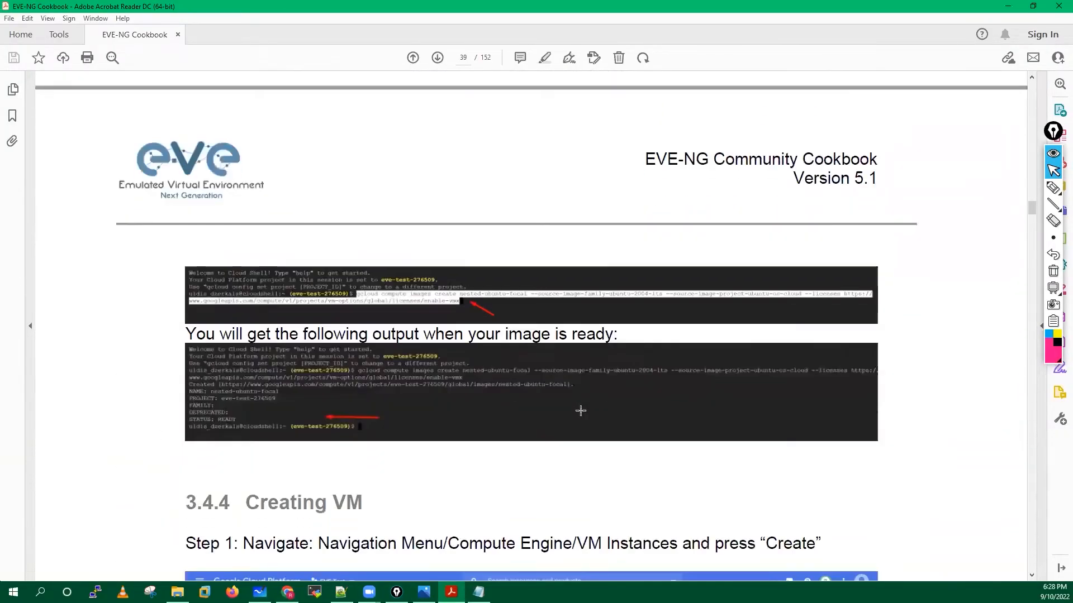
{"action": "scroll", "coordinate": [580, 411], "scroll_direction": "down", "scroll_amount": 3}
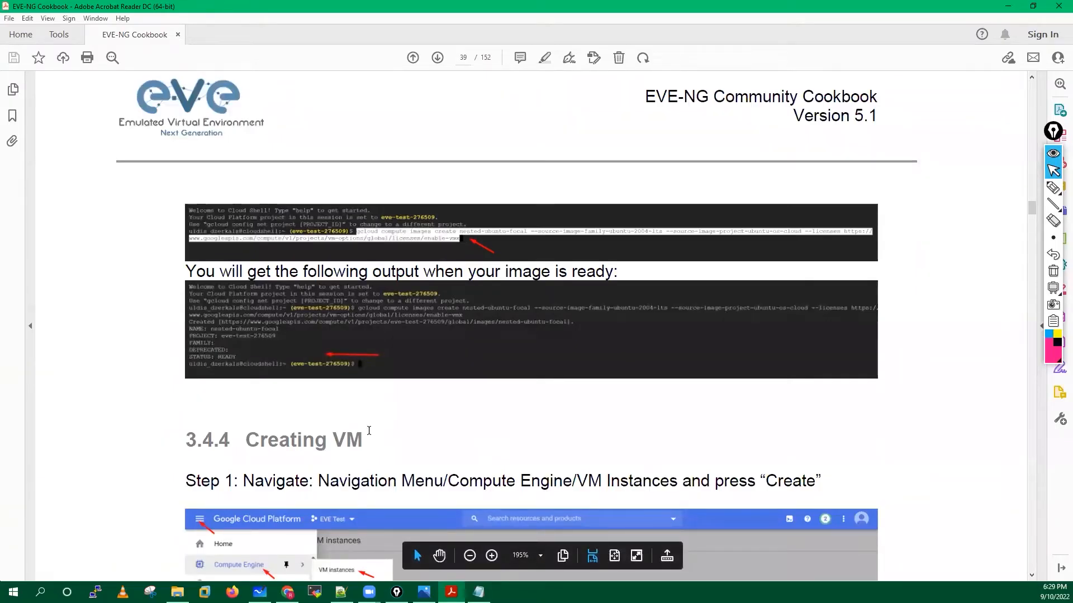
{"action": "left_click", "coordinate": [287, 591]}
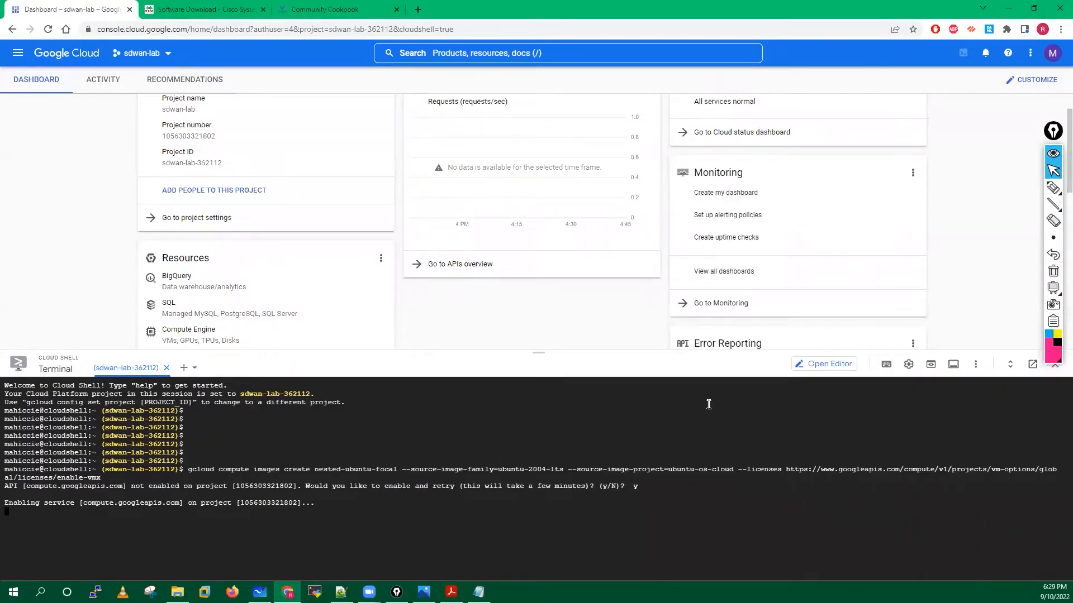
Circle the --source-image-project option and vm-options licence URL on screen, then clear the marks.
{"action": "left_click", "coordinate": [1053, 188]}
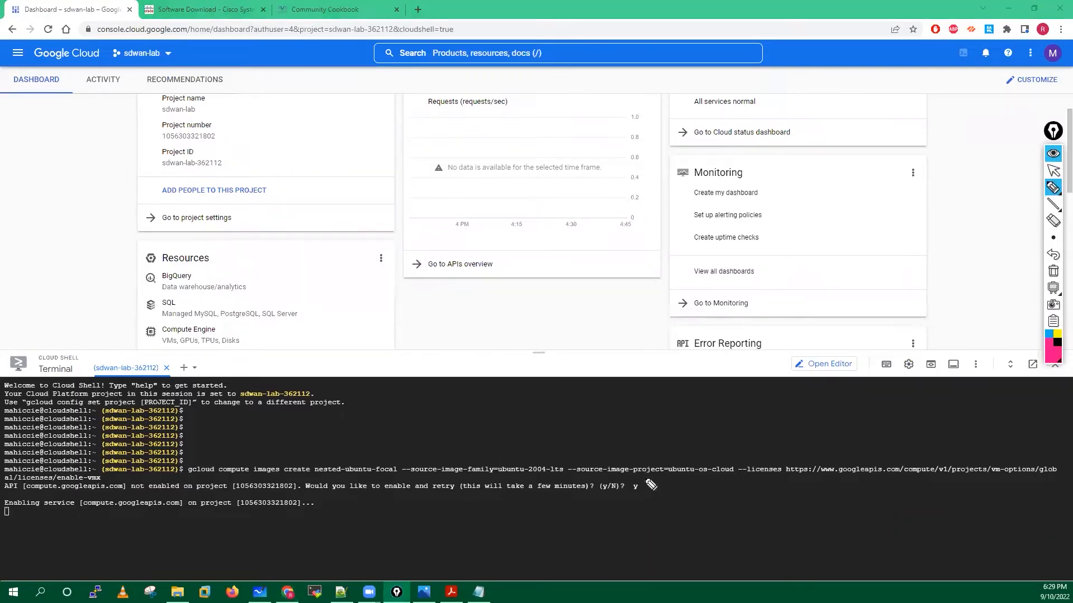
{"action": "mouse_move", "coordinate": [608, 475]}
{"action": "left_mouse_down"}
{"action": "mouse_move", "coordinate": [608, 461]}
{"action": "mouse_move", "coordinate": [624, 478]}
{"action": "mouse_move", "coordinate": [637, 461]}
{"action": "left_mouse_up"}
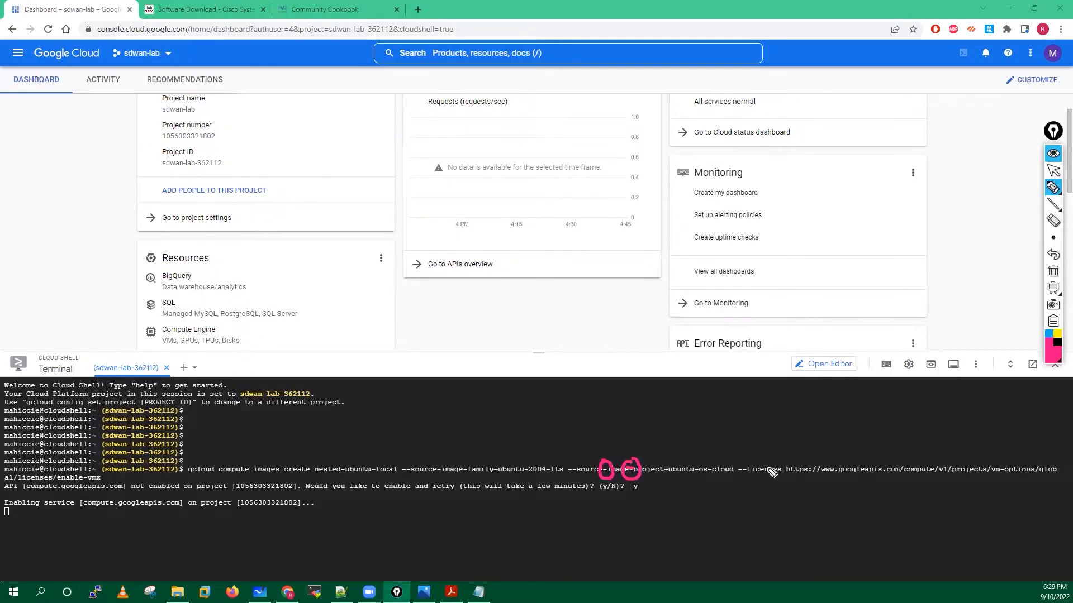
{"action": "mouse_move", "coordinate": [1011, 476]}
{"action": "left_mouse_down"}
{"action": "mouse_move", "coordinate": [1003, 462]}
{"action": "mouse_move", "coordinate": [1012, 474]}
{"action": "left_mouse_up"}
{"action": "left_click", "coordinate": [1052, 270]}
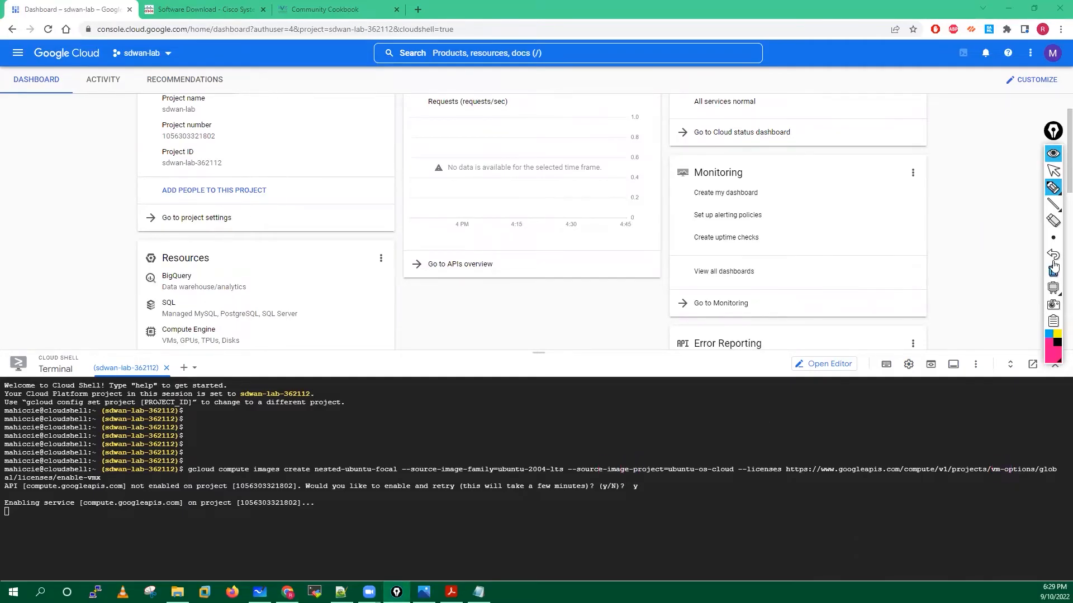
{"action": "left_click", "coordinate": [1052, 171]}
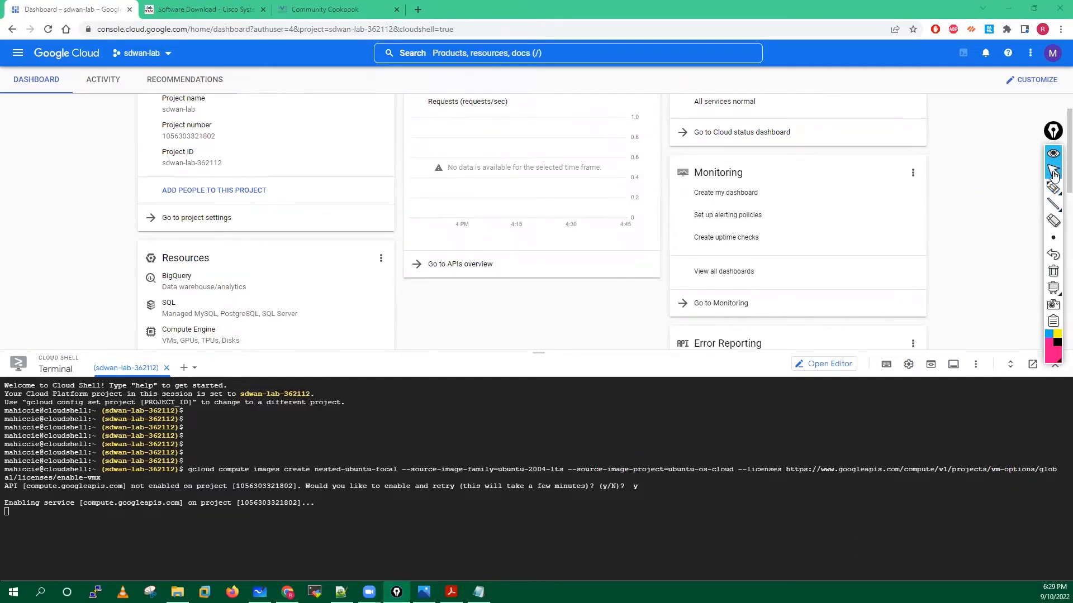
{"action": "left_click", "coordinate": [479, 592]}
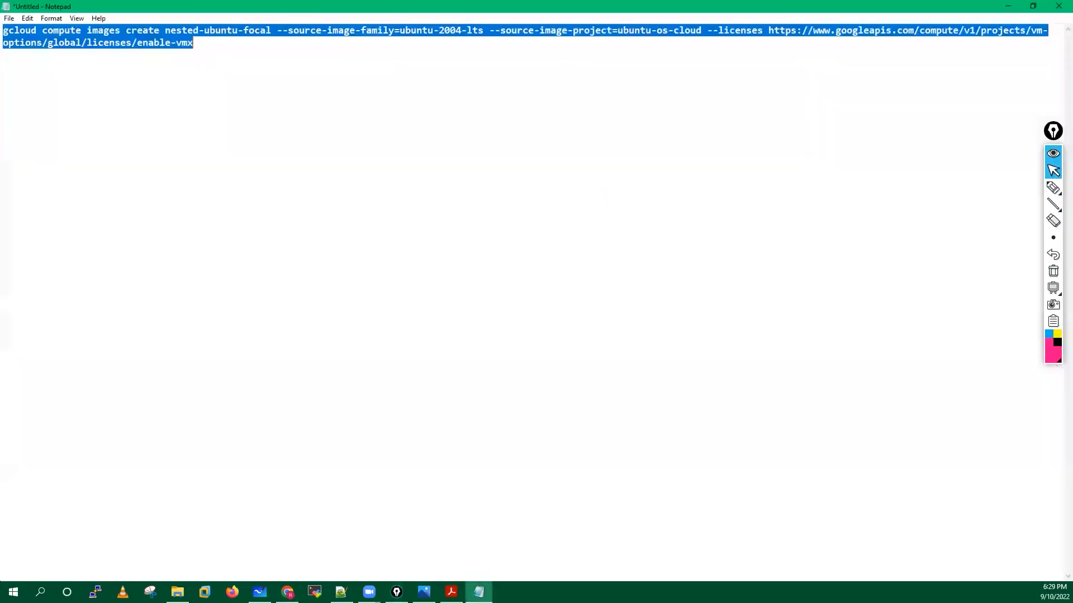
Replace both Command 01 copies in Notepad++ with the Notepad command and remove the extra space before --source-image-project.
{"action": "right_click", "coordinate": [136, 37]}
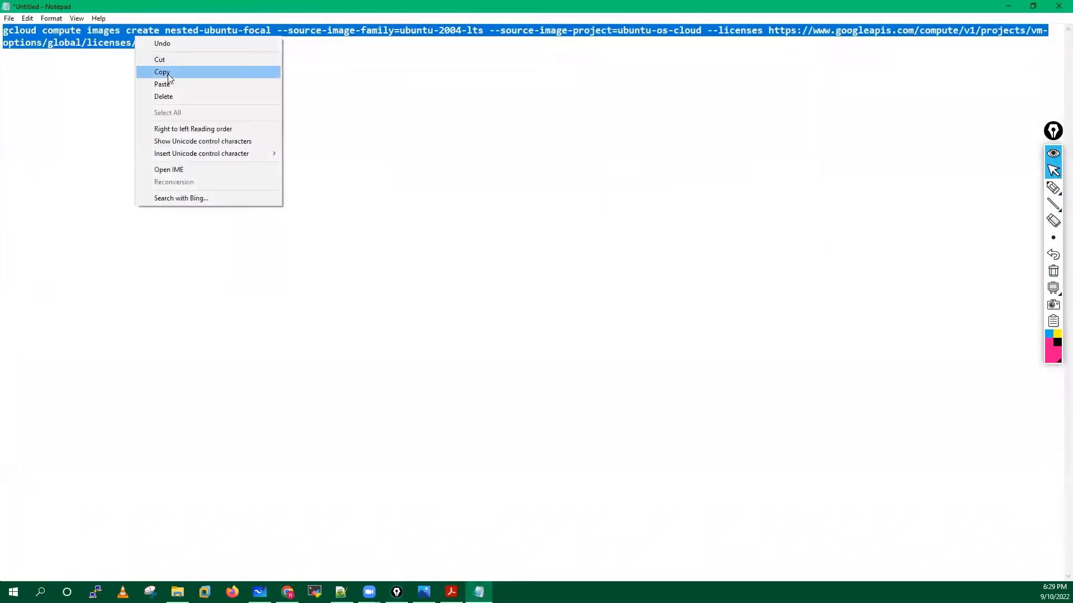
{"action": "left_click", "coordinate": [165, 73]}
{"action": "left_click", "coordinate": [340, 591]}
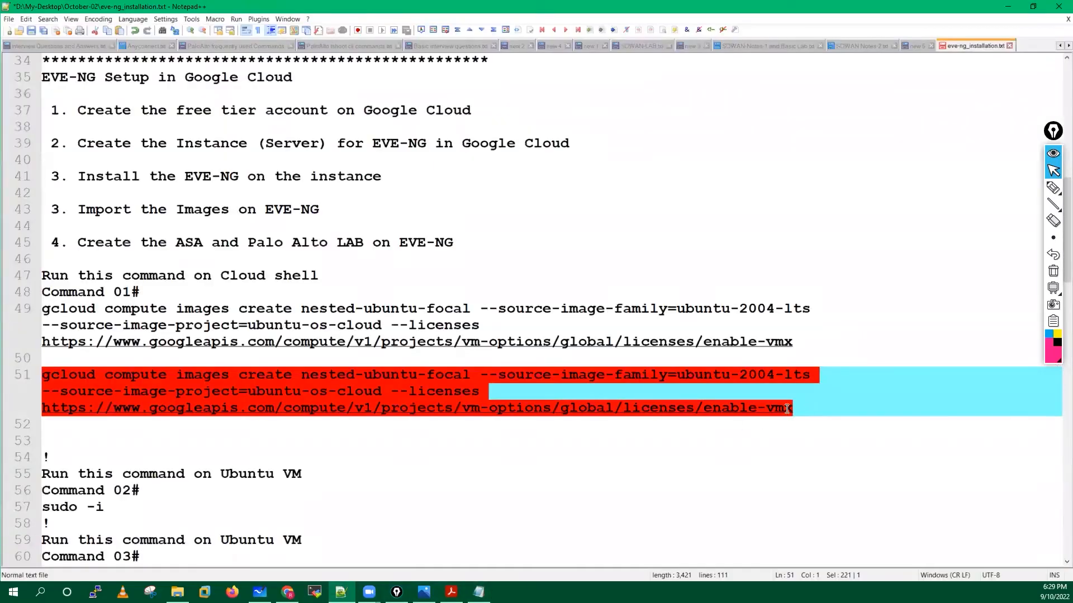
{"action": "left_click", "coordinate": [43, 308], "text": "shift"}
{"action": "key", "text": "Delete"}
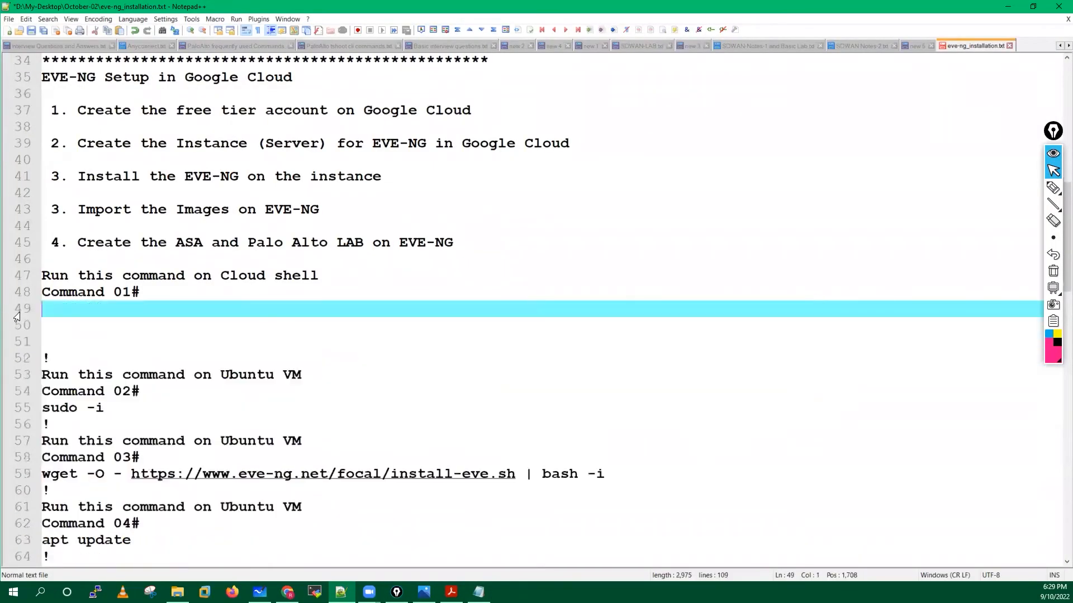
{"action": "key", "text": "ctrl+v"}
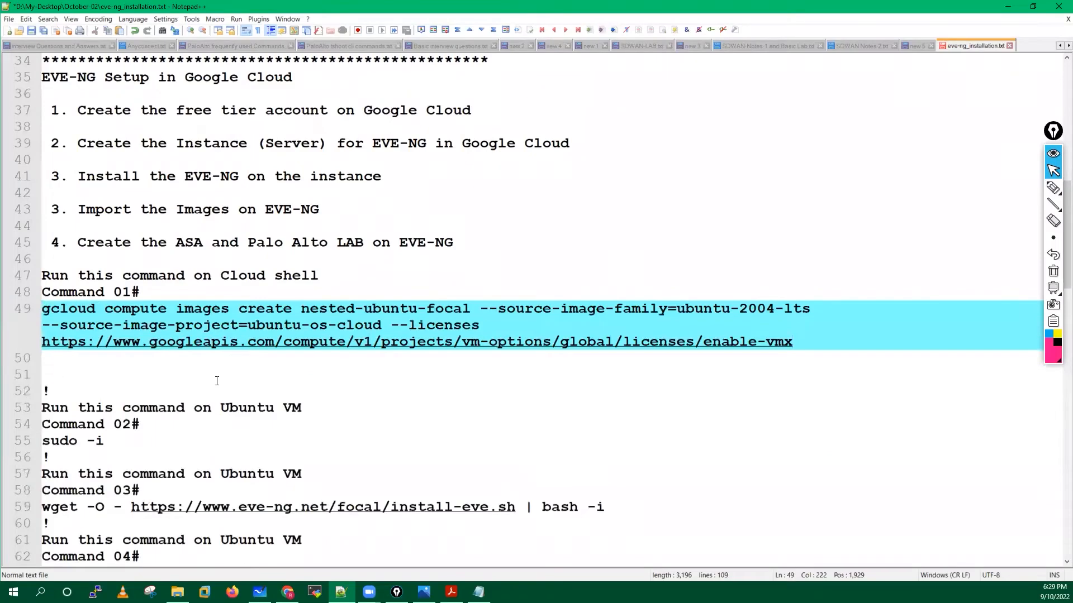
{"action": "left_click", "coordinate": [42, 324]}
{"action": "key", "text": "BackSpace"}
{"action": "key", "text": "BackSpace"}
{"action": "left_click", "coordinate": [1007, 7]}
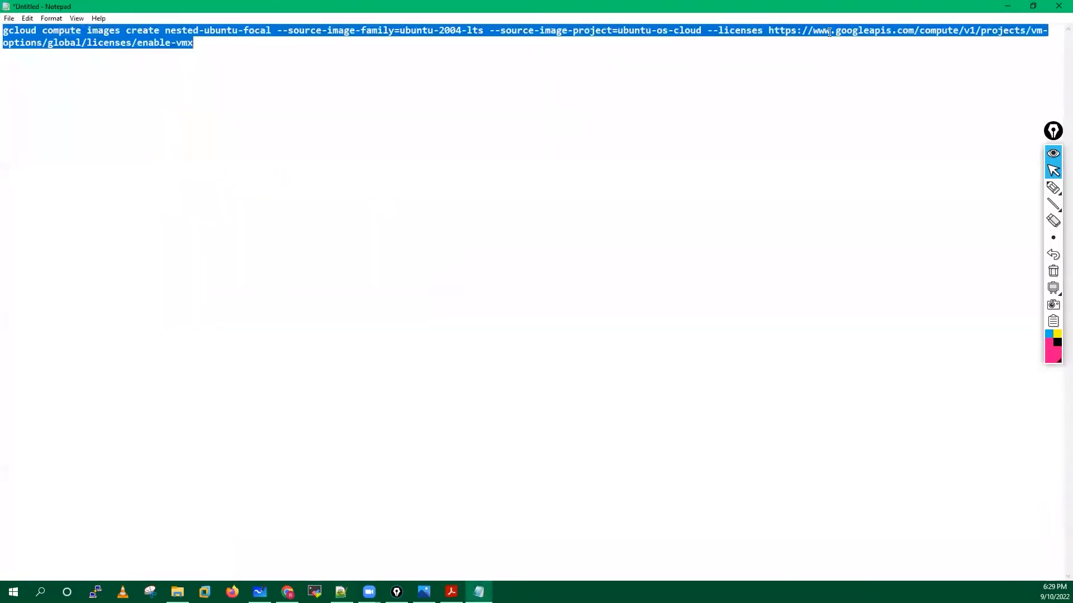
Return to Cloud Shell in the browser so the image creation can finish.
{"action": "left_click", "coordinate": [1007, 6]}
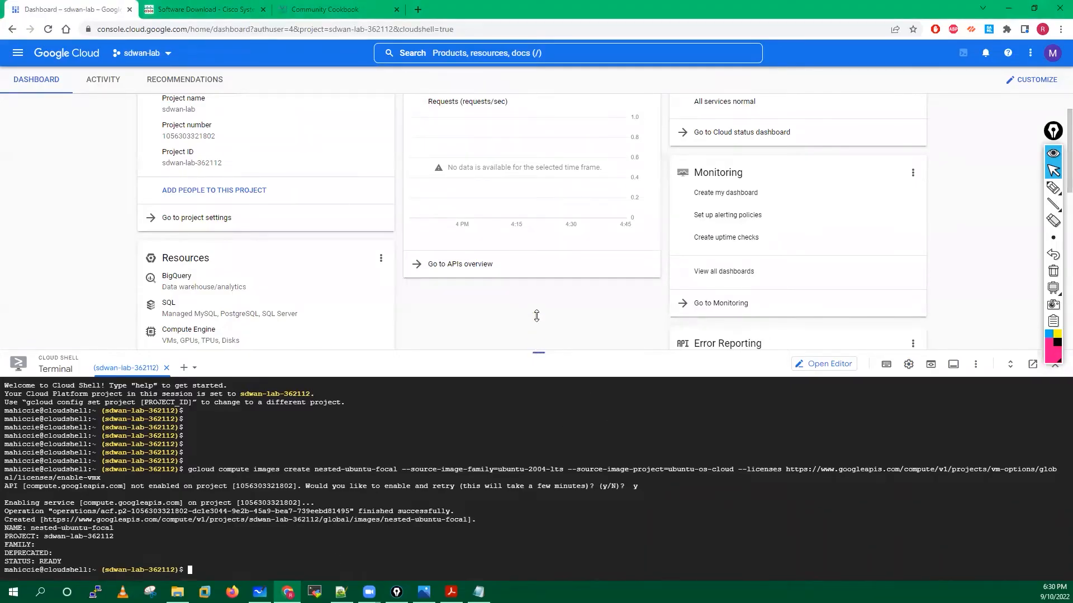
Enlarge the Cloud Shell terminal and highlight the gcloud command and its output.
{"action": "left_click_drag", "start_coordinate": [537, 353], "coordinate": [539, 286]}
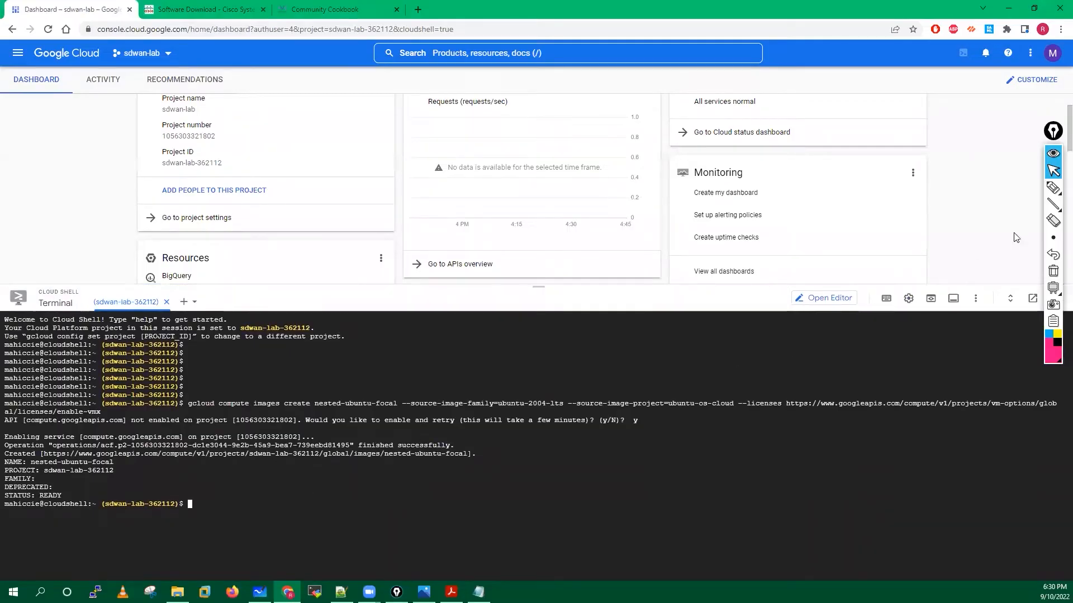
{"action": "left_click", "coordinate": [1053, 188]}
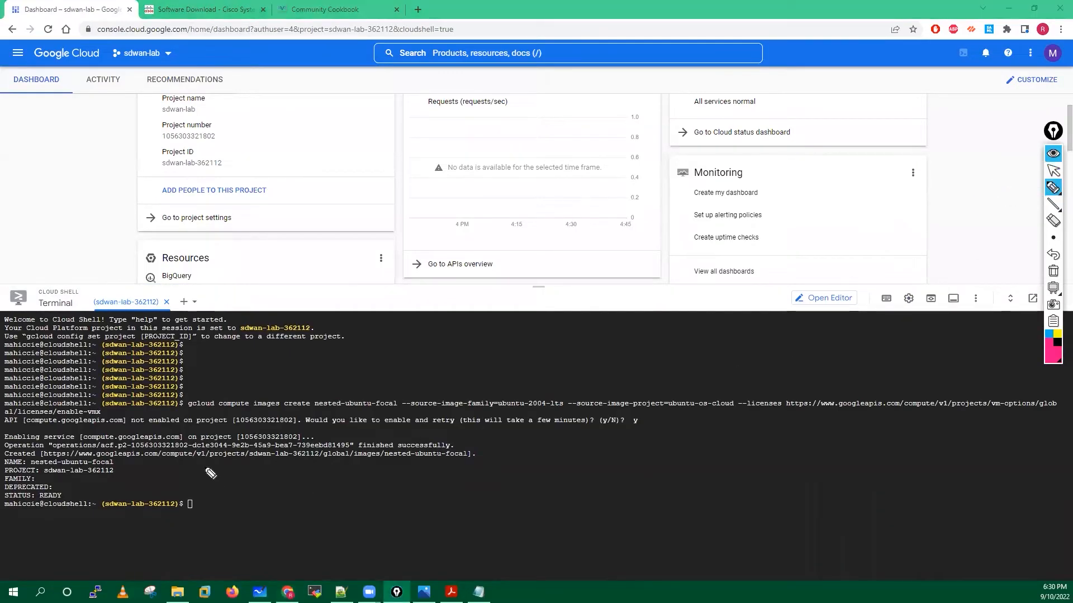
{"action": "left_click_drag", "start_coordinate": [199, 391], "coordinate": [193, 417]}
{"action": "mouse_move", "coordinate": [19, 429]}
{"action": "left_mouse_down"}
{"action": "mouse_move", "coordinate": [80, 511]}
{"action": "mouse_move", "coordinate": [84, 433]}
{"action": "mouse_move", "coordinate": [14, 432]}
{"action": "left_mouse_up"}
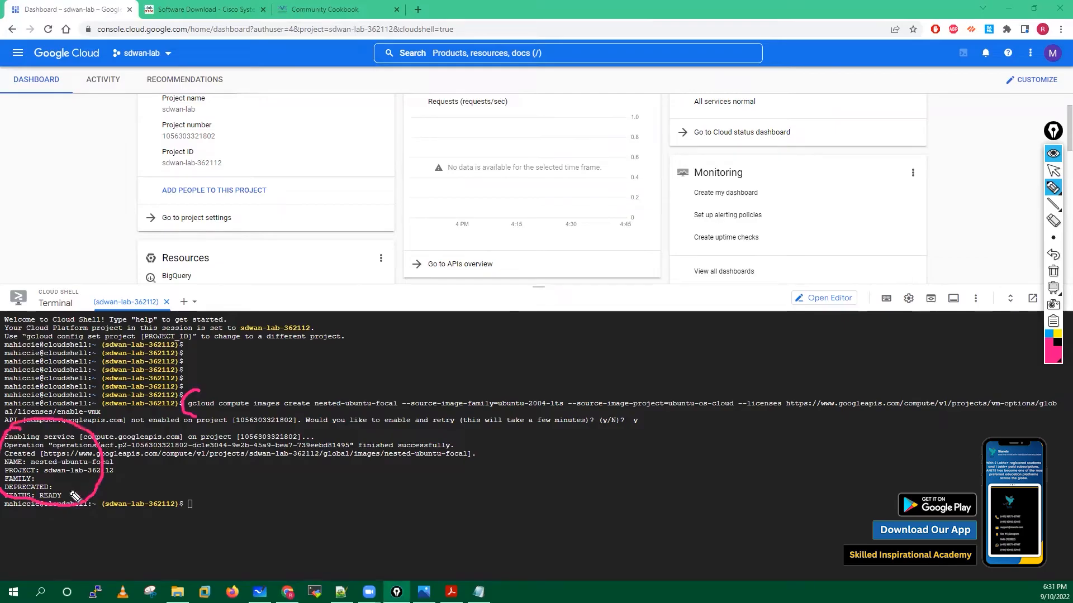
Mark the STATUS: READY line, clear the marks, and return to the cookbook PDF.
{"action": "left_click", "coordinate": [1053, 271]}
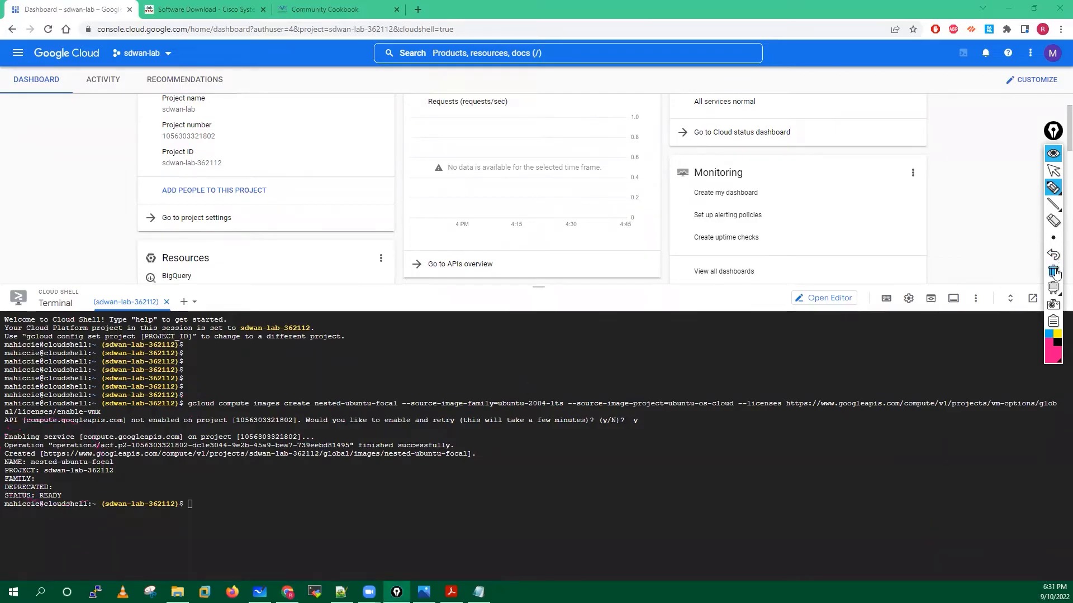
{"action": "mouse_move", "coordinate": [109, 493]}
{"action": "left_mouse_down"}
{"action": "mouse_move", "coordinate": [31, 486]}
{"action": "mouse_move", "coordinate": [9, 498]}
{"action": "mouse_move", "coordinate": [53, 517]}
{"action": "mouse_move", "coordinate": [32, 482]}
{"action": "left_mouse_up"}
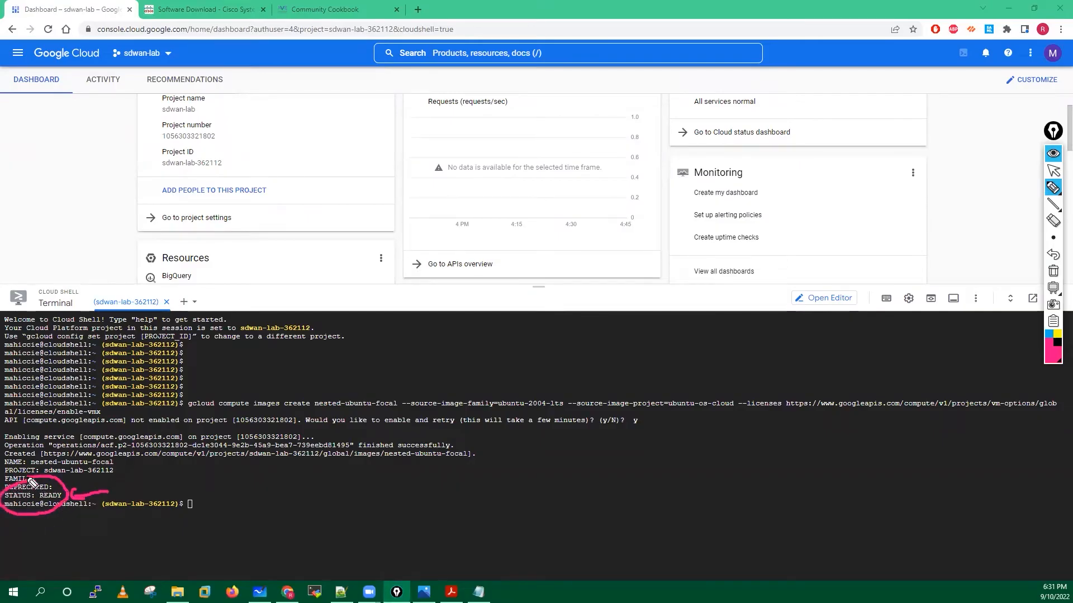
{"action": "left_click", "coordinate": [1053, 272]}
{"action": "left_click", "coordinate": [1053, 170]}
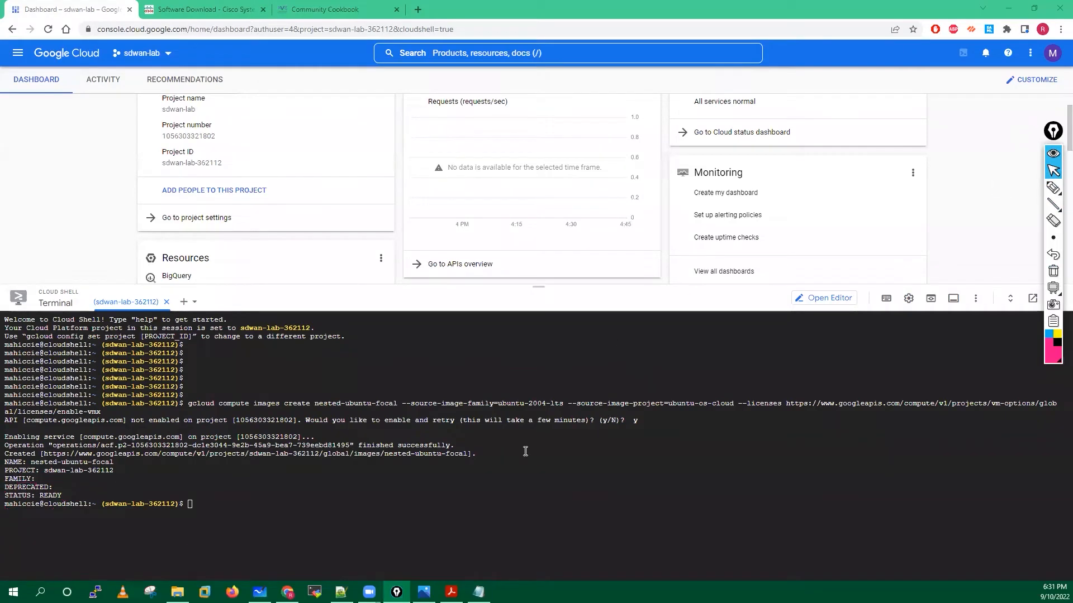
{"action": "left_click", "coordinate": [457, 593]}
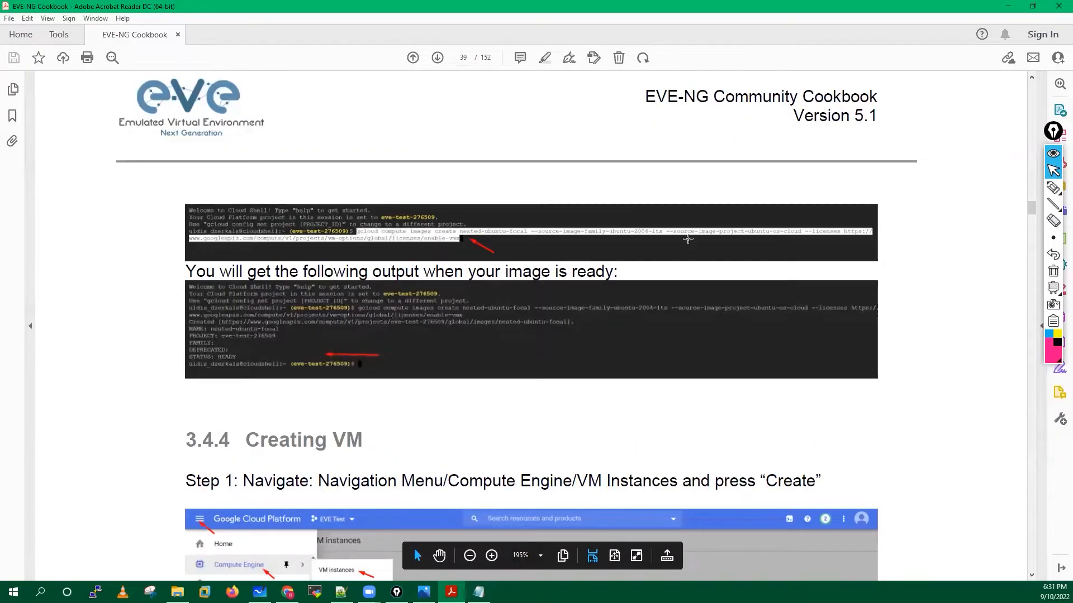
Sketch pencil marks around the EVE logo, Monday and Sun on the page, then clear them.
{"action": "mouse_move", "coordinate": [1053, 190]}
{"action": "left_click", "coordinate": [1001, 190]}
{"action": "mouse_move", "coordinate": [317, 129]}
{"action": "left_mouse_down"}
{"action": "mouse_move", "coordinate": [342, 140]}
{"action": "mouse_move", "coordinate": [328, 137]}
{"action": "left_mouse_up"}
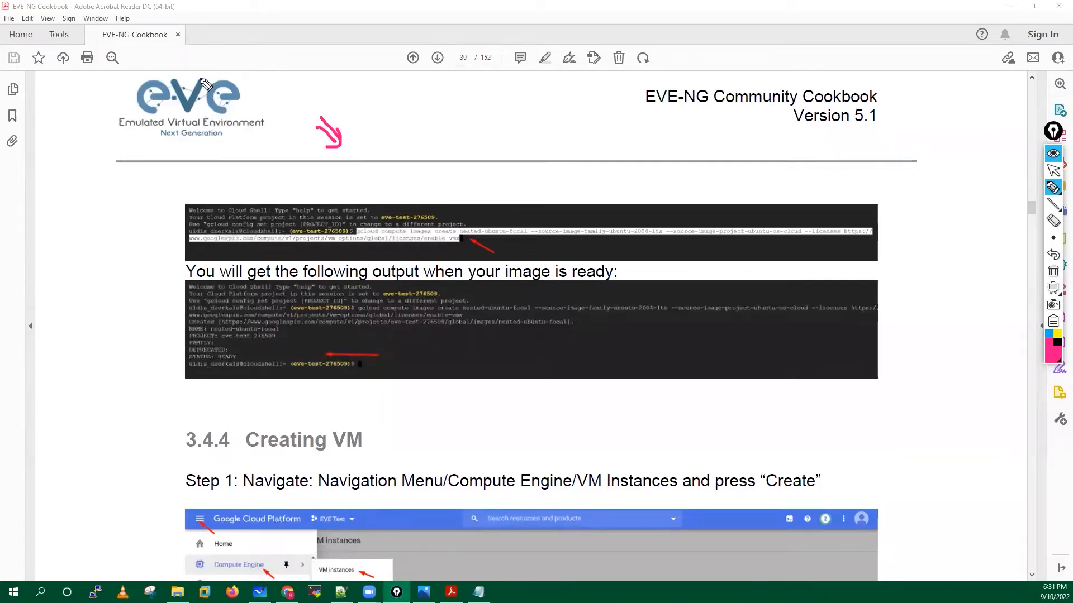
{"action": "mouse_move", "coordinate": [176, 71]}
{"action": "left_mouse_down"}
{"action": "mouse_move", "coordinate": [246, 164]}
{"action": "mouse_move", "coordinate": [142, 61]}
{"action": "left_mouse_up"}
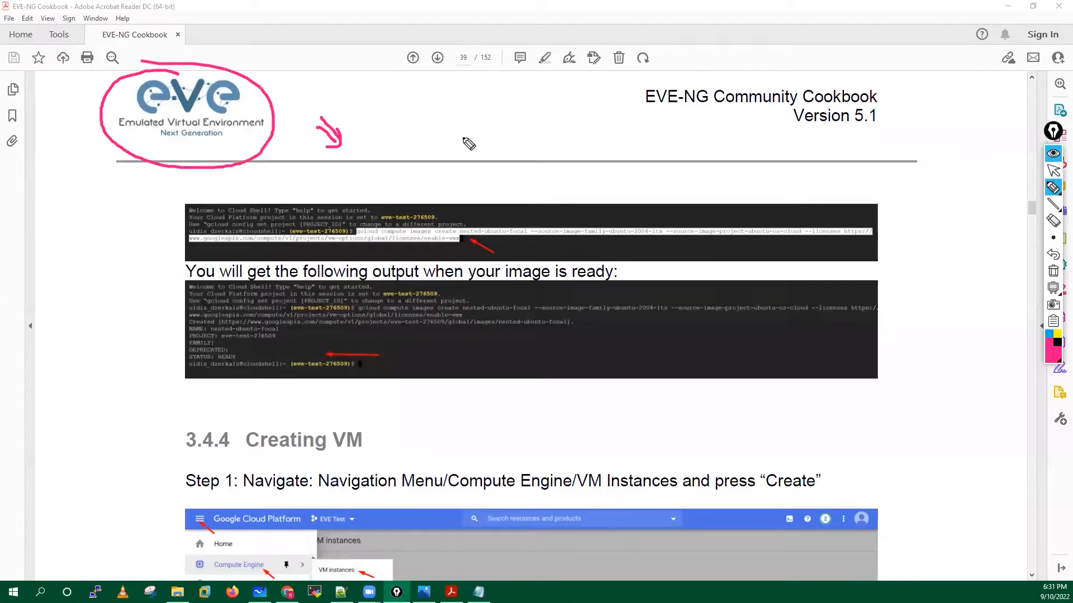
{"action": "mouse_move", "coordinate": [397, 101]}
{"action": "left_mouse_down"}
{"action": "mouse_move", "coordinate": [424, 100]}
{"action": "mouse_move", "coordinate": [425, 111]}
{"action": "mouse_move", "coordinate": [550, 100]}
{"action": "mouse_move", "coordinate": [561, 114]}
{"action": "mouse_move", "coordinate": [472, 134]}
{"action": "mouse_move", "coordinate": [550, 70]}
{"action": "left_mouse_up"}
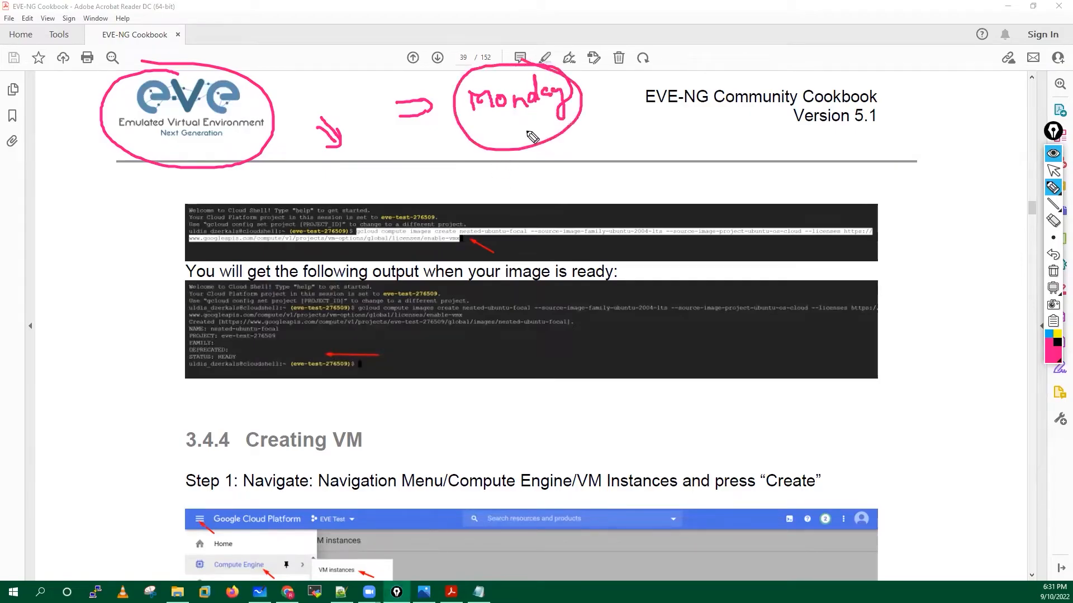
{"action": "mouse_move", "coordinate": [496, 130]}
{"action": "left_mouse_down"}
{"action": "mouse_move", "coordinate": [535, 143]}
{"action": "mouse_move", "coordinate": [494, 166]}
{"action": "left_mouse_up"}
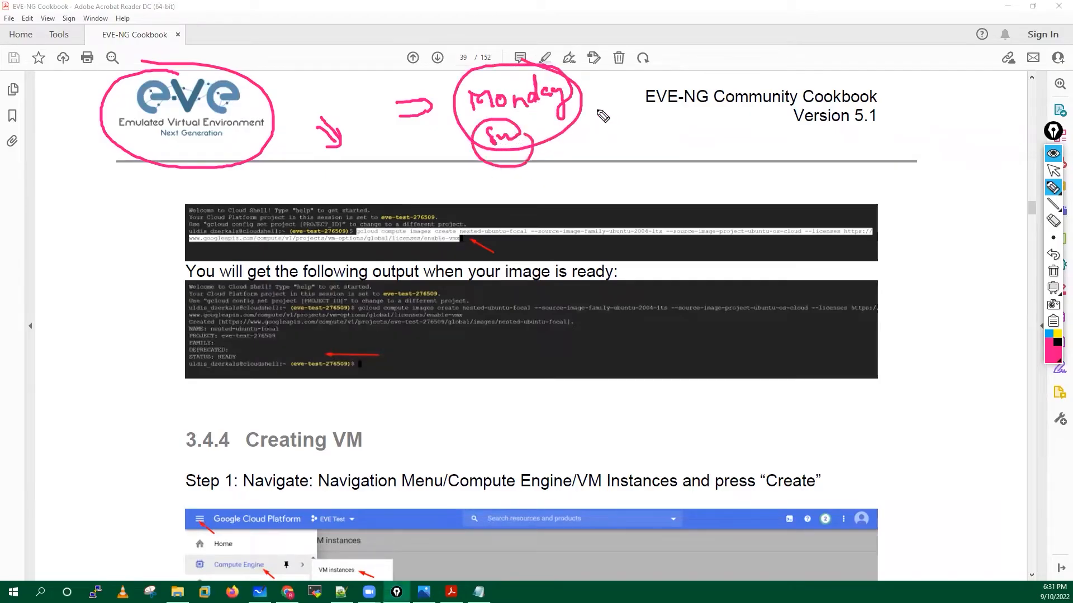
{"action": "mouse_move", "coordinate": [620, 106]}
{"action": "left_mouse_down"}
{"action": "mouse_move", "coordinate": [581, 105]}
{"action": "mouse_move", "coordinate": [621, 96]}
{"action": "mouse_move", "coordinate": [614, 109]}
{"action": "left_mouse_up"}
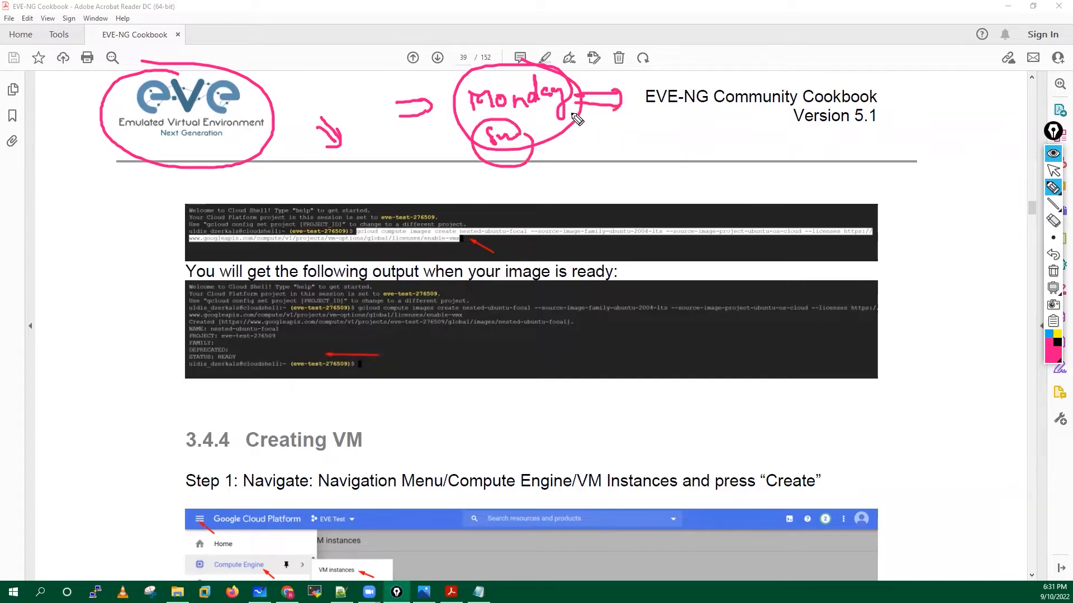
{"action": "left_click_drag", "start_coordinate": [518, 72], "coordinate": [475, 72]}
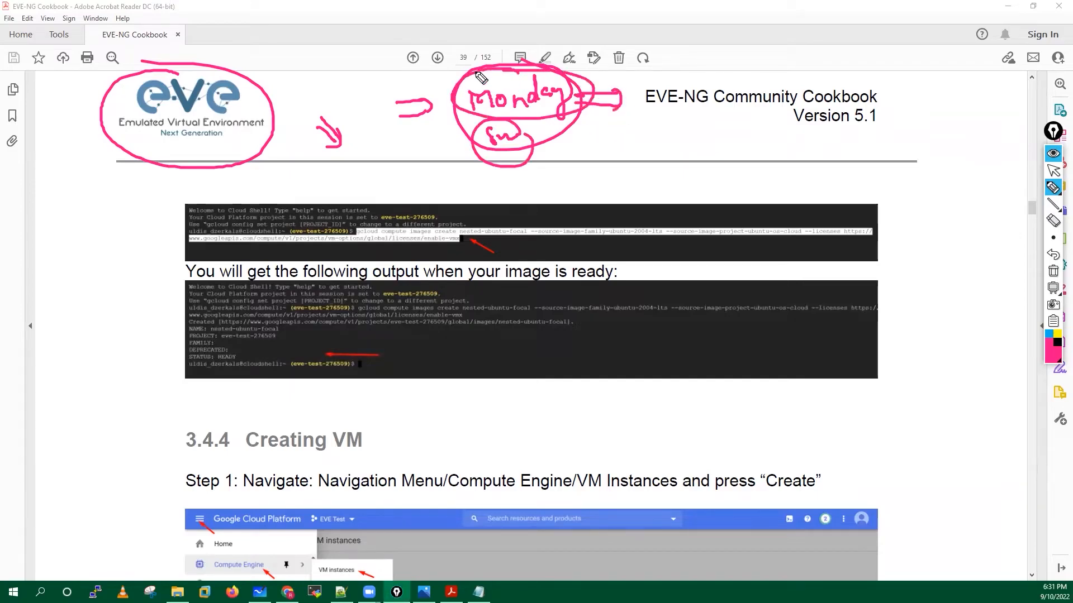
{"action": "left_click", "coordinate": [1053, 270]}
{"action": "left_click", "coordinate": [1052, 172]}
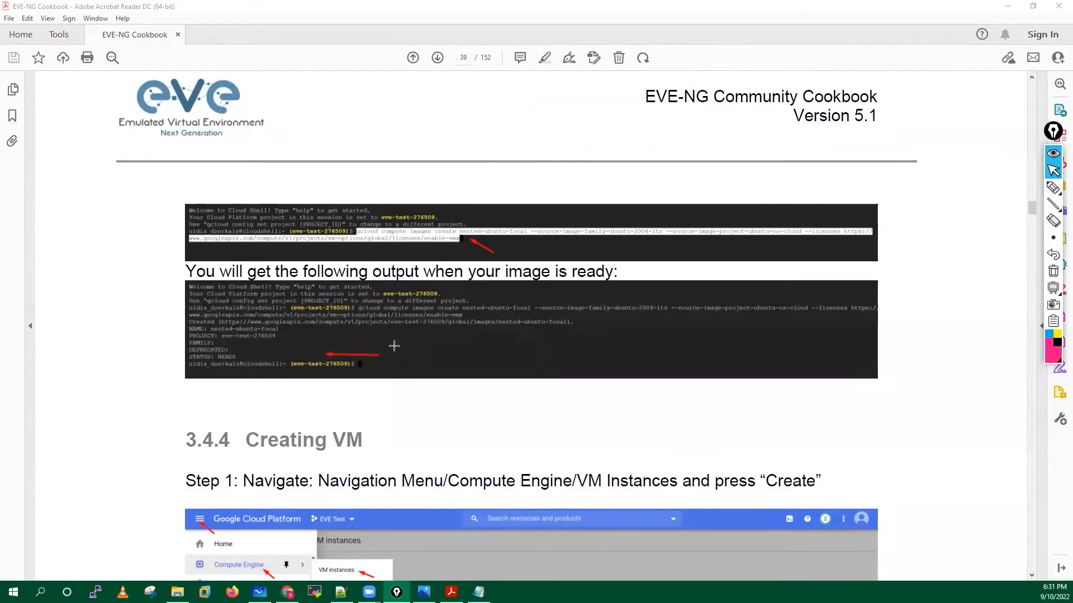
Scroll to section 3.4.4 Creating VM, select Step 1's navigation path, and return to Chrome.
{"action": "scroll", "coordinate": [558, 475], "scroll_direction": "down", "scroll_amount": 3}
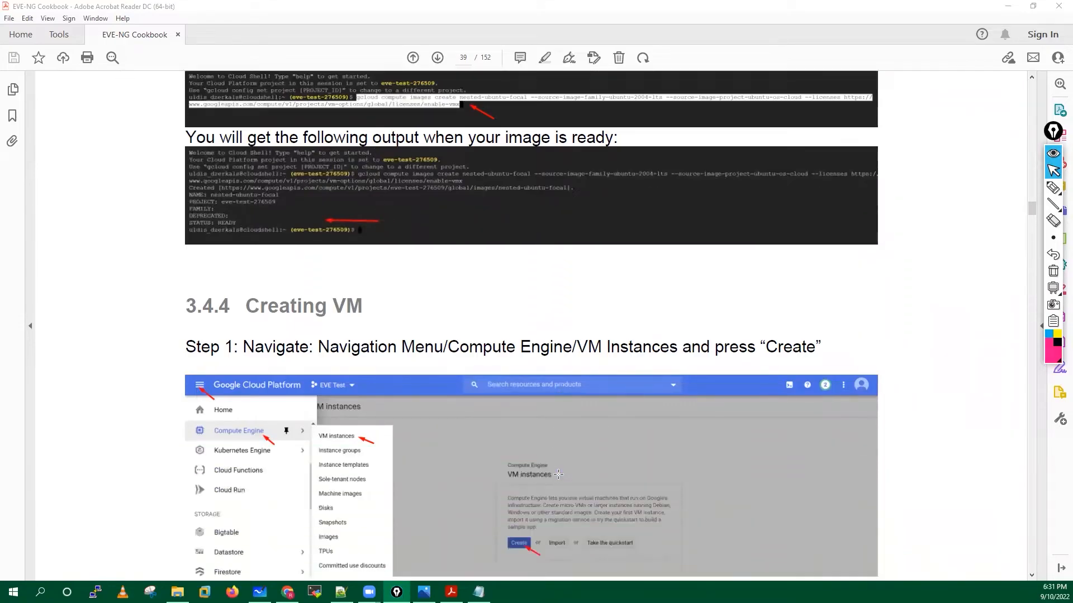
{"action": "scroll", "coordinate": [558, 474], "scroll_direction": "down", "scroll_amount": 5}
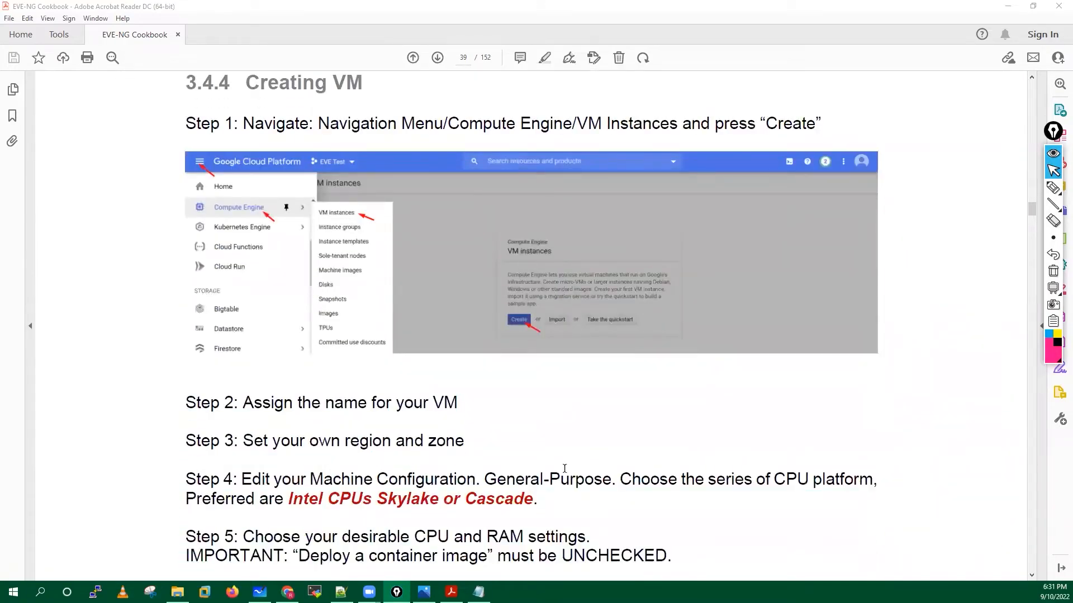
{"action": "left_click_drag", "start_coordinate": [318, 123], "coordinate": [669, 133]}
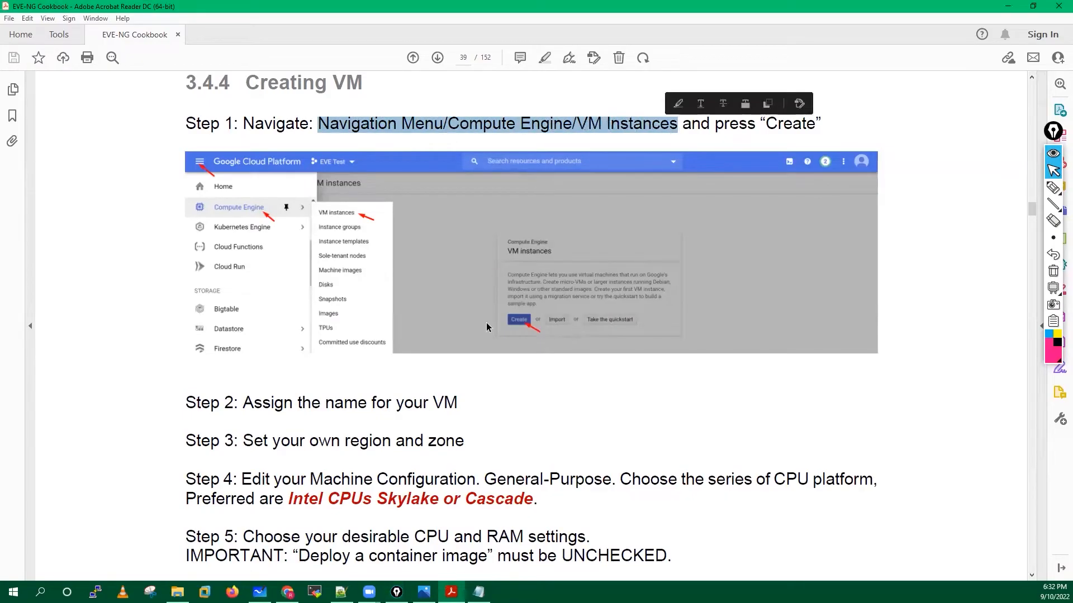
{"action": "key", "text": "alt+Tab"}
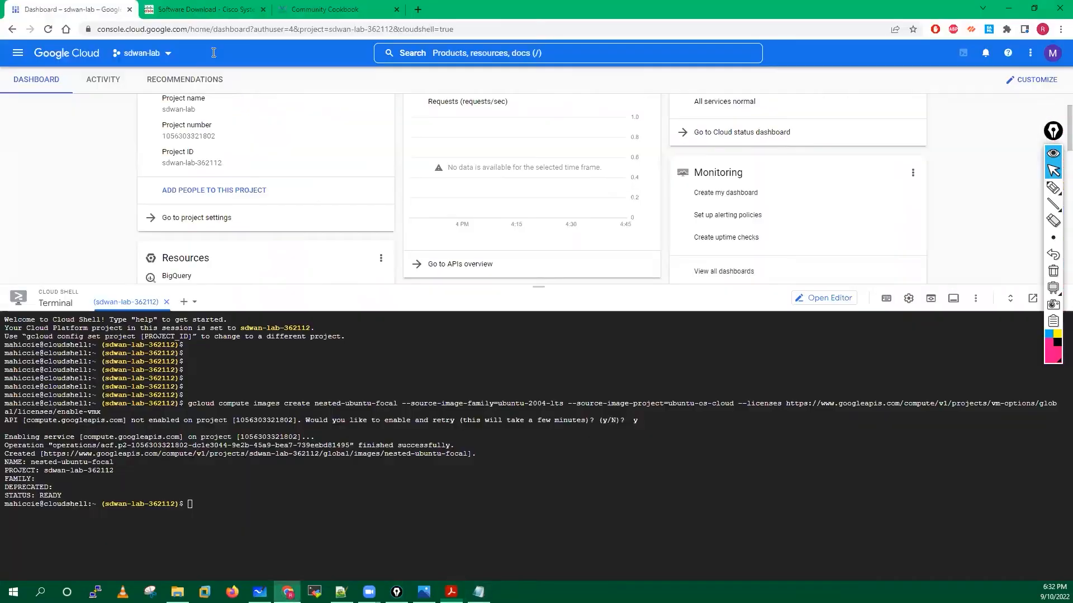
Go to Compute Engine > VM instances and close the Cloud Shell panel.
{"action": "left_click", "coordinate": [17, 55]}
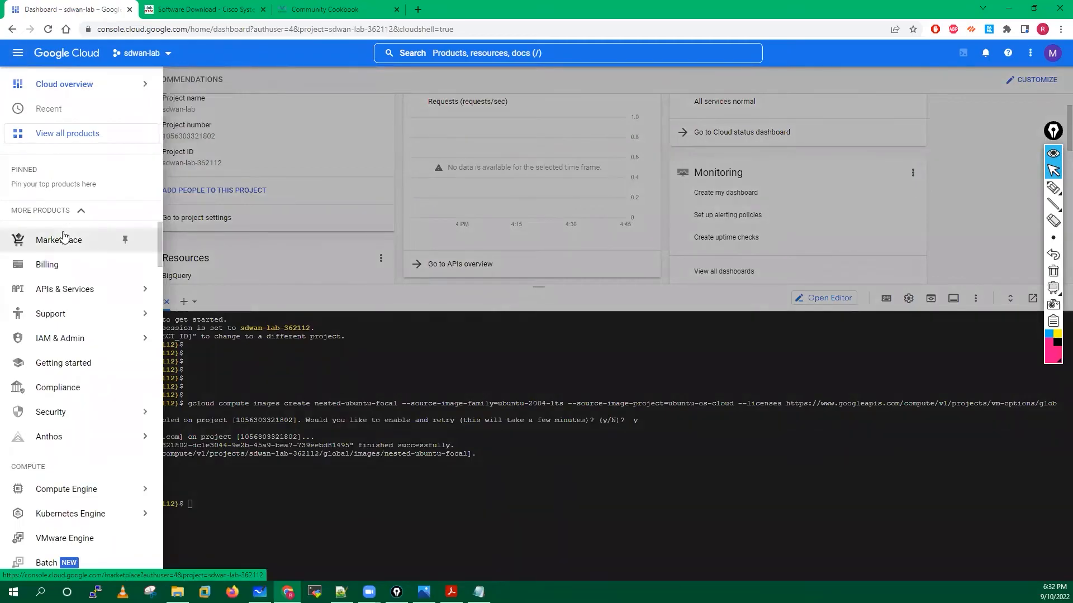
{"action": "mouse_move", "coordinate": [99, 495]}
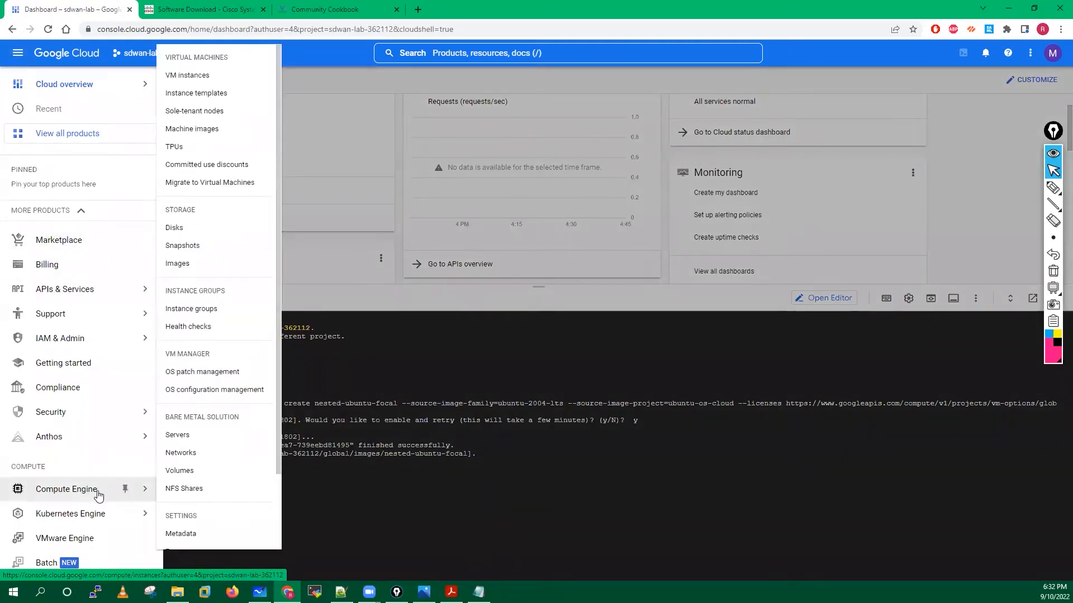
{"action": "left_click", "coordinate": [196, 78]}
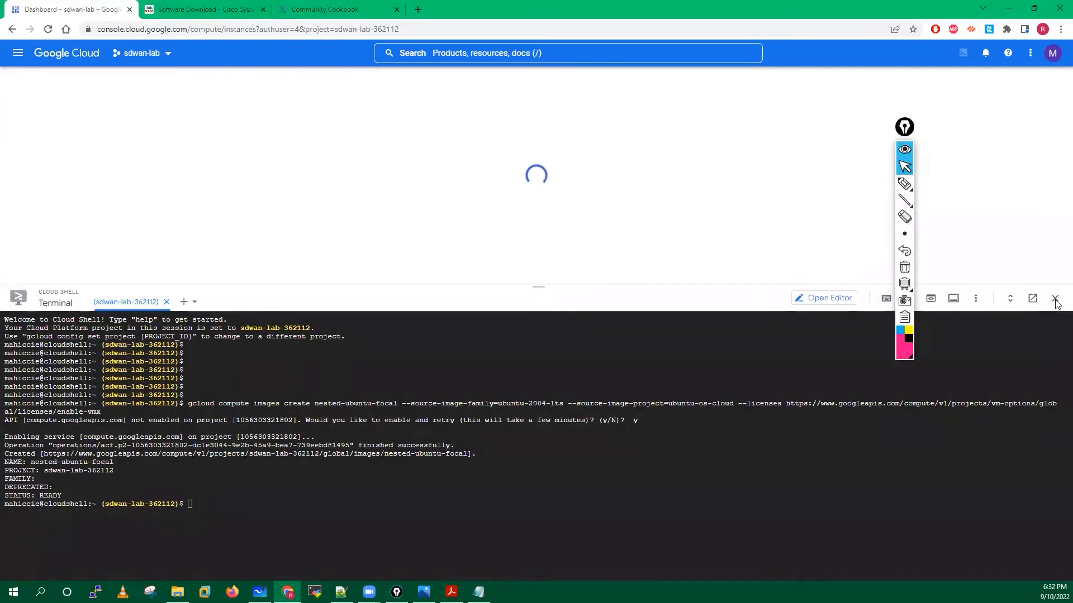
{"action": "left_click", "coordinate": [1055, 300]}
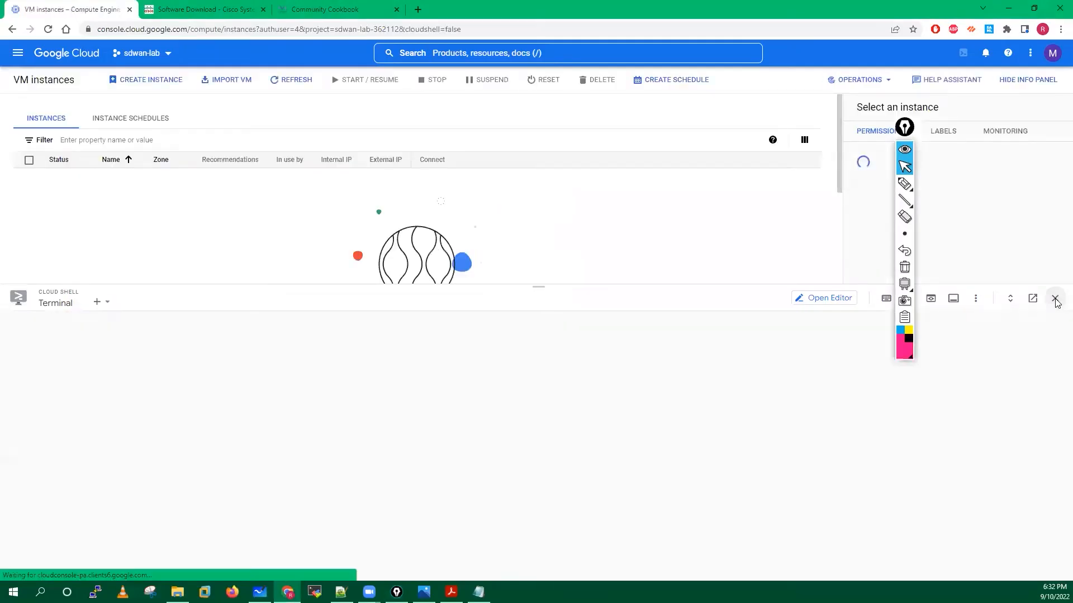
Stay on the empty VM instances list and start creating a new instance.
{"action": "left_click", "coordinate": [902, 127]}
{"action": "left_click_drag", "start_coordinate": [913, 127], "coordinate": [1057, 148]}
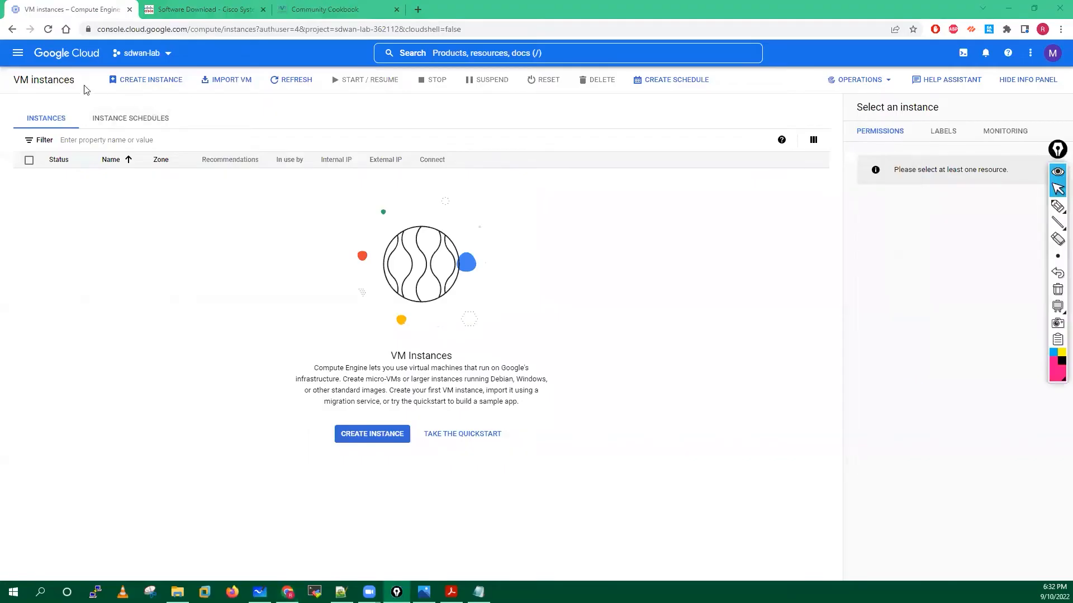
{"action": "left_click", "coordinate": [17, 54]}
{"action": "mouse_move", "coordinate": [64, 492]}
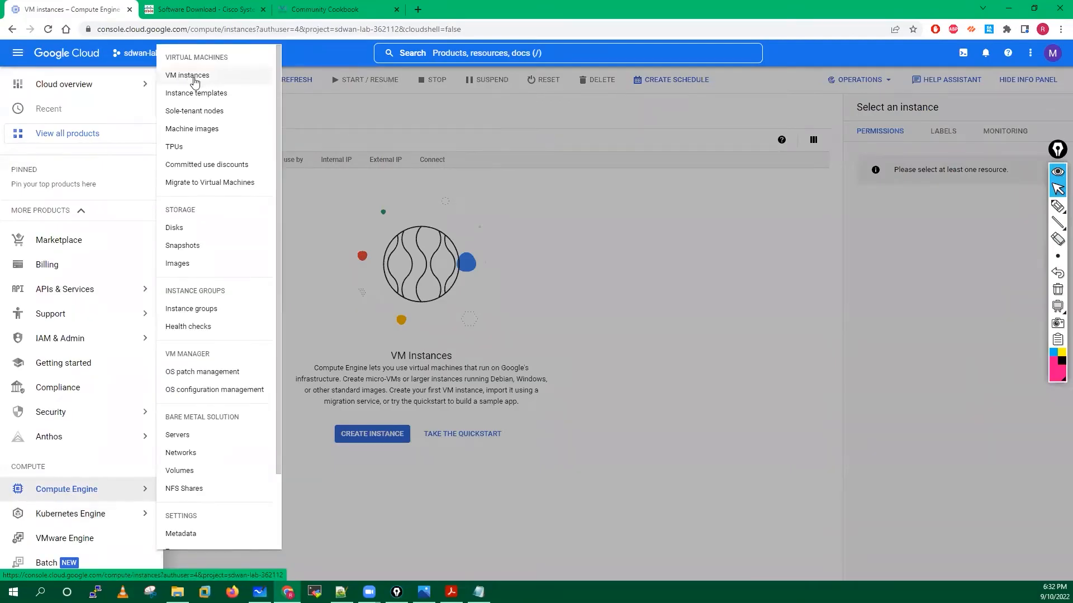
{"action": "left_click", "coordinate": [483, 285]}
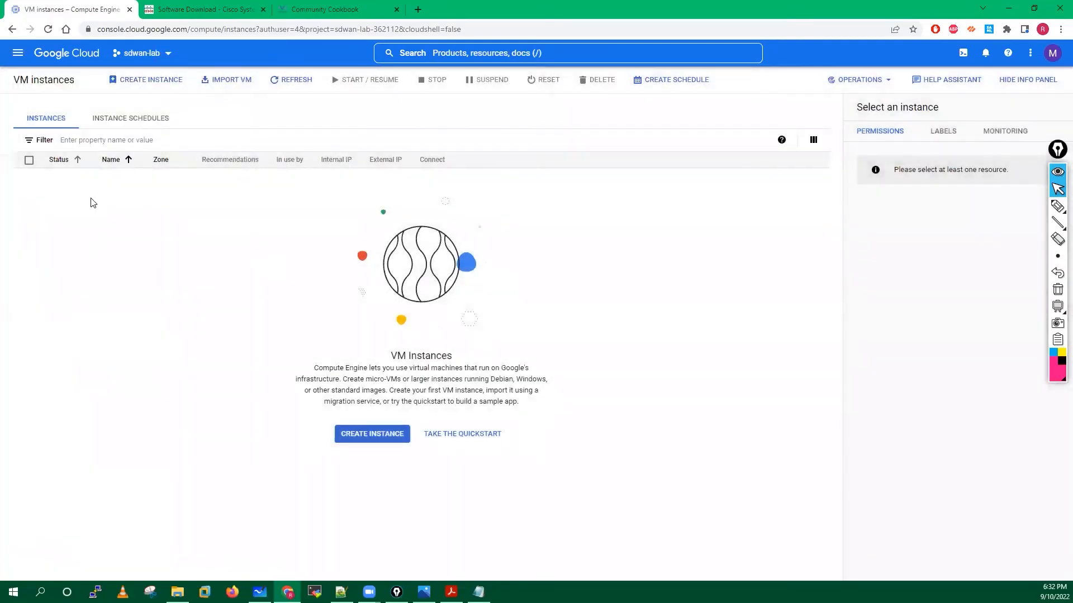
{"action": "left_click", "coordinate": [149, 83]}
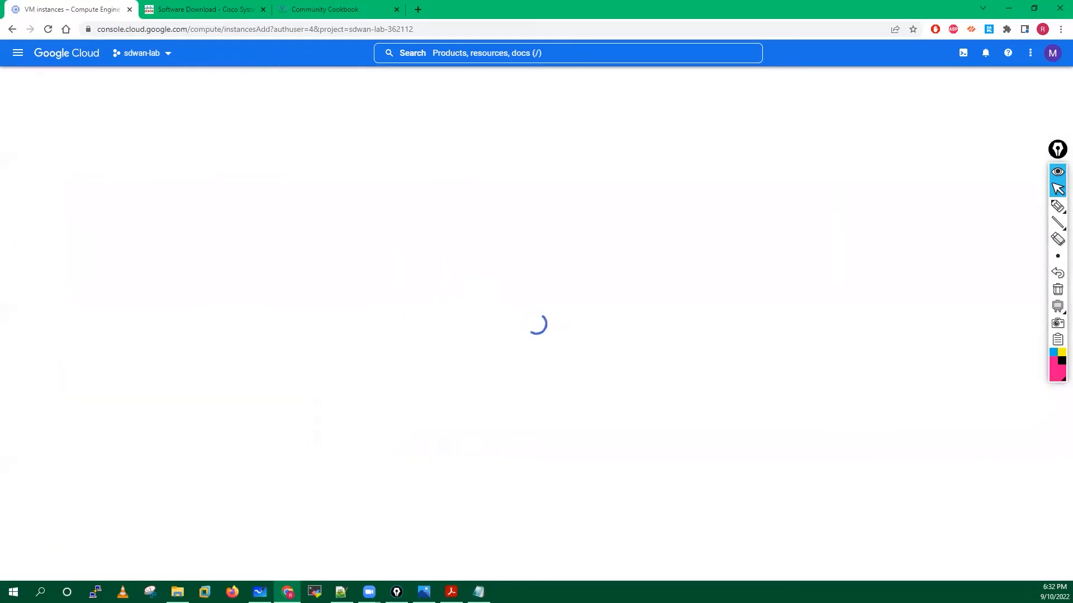
Scroll the cookbook from Step 1 to page 40's Name, Region and Zone example, then return to Chrome.
{"action": "left_click", "coordinate": [451, 592]}
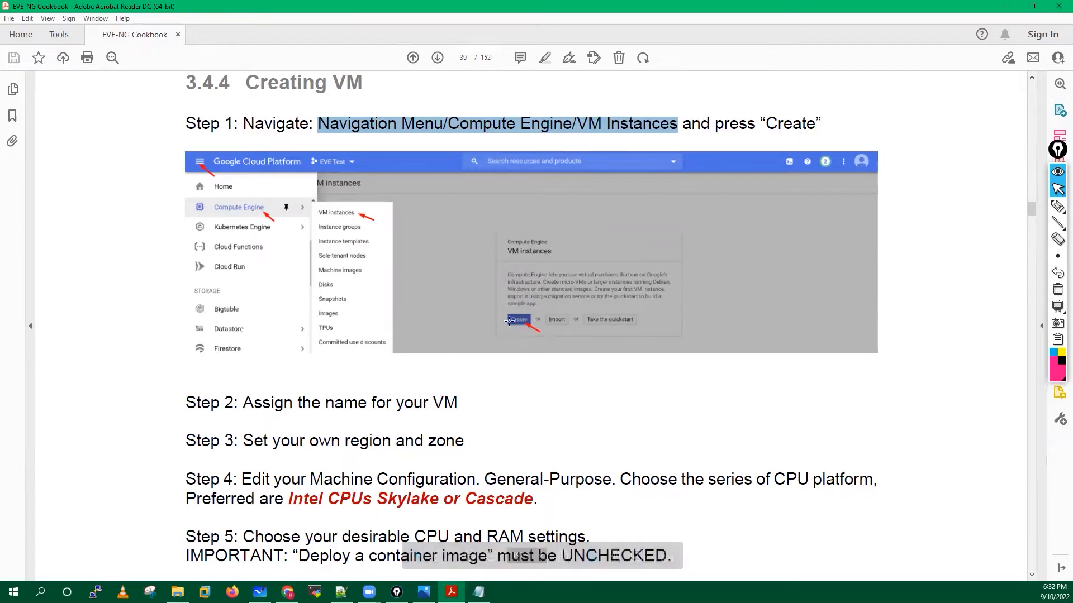
{"action": "scroll", "coordinate": [512, 316], "scroll_direction": "down", "scroll_amount": 1}
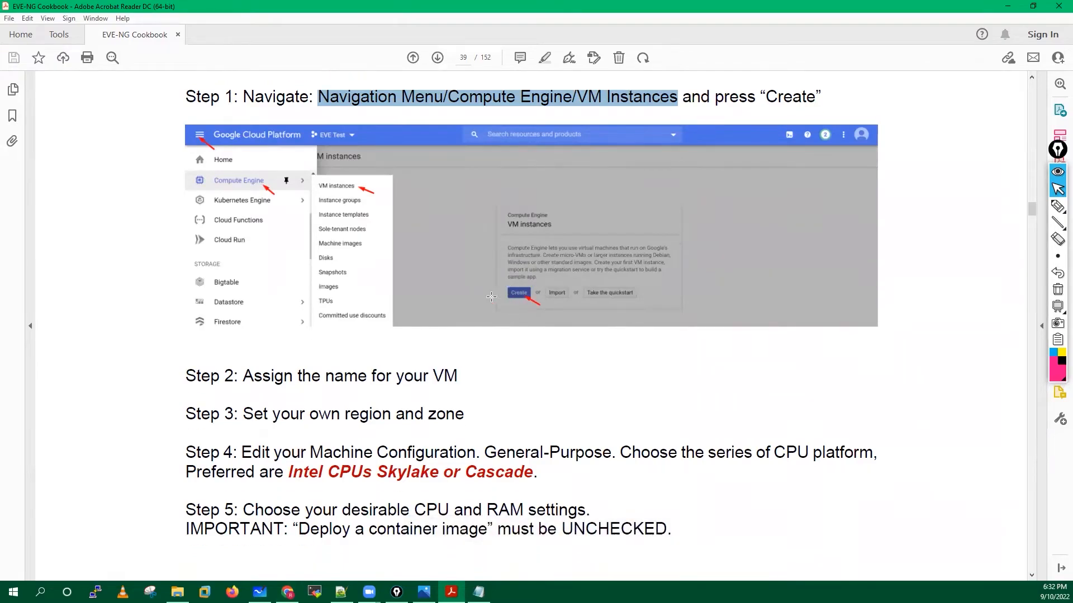
{"action": "scroll", "coordinate": [483, 292], "scroll_direction": "down", "scroll_amount": 1}
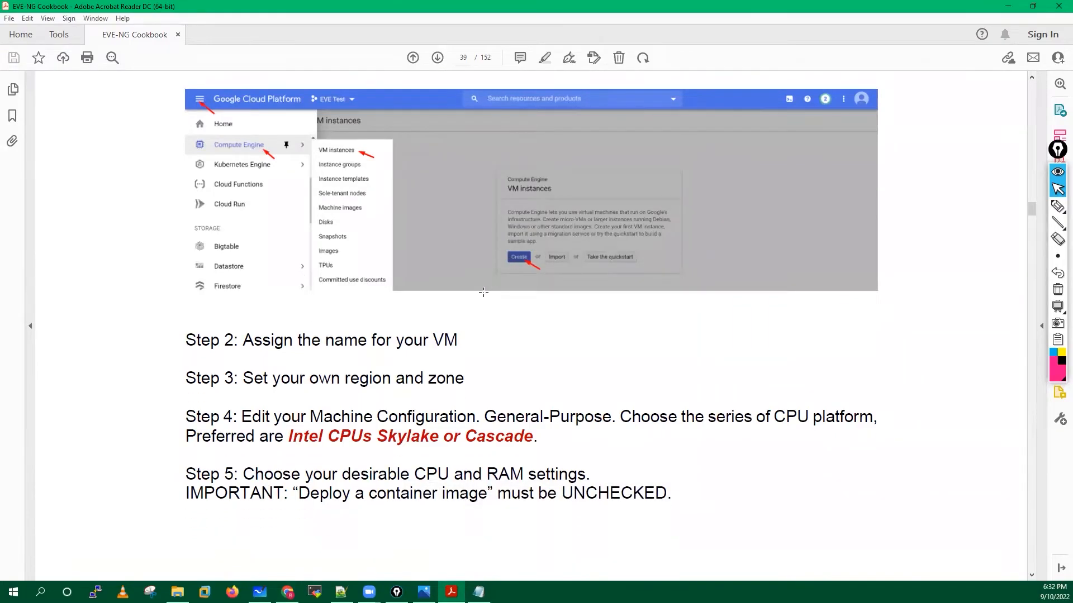
{"action": "scroll", "coordinate": [483, 292], "scroll_direction": "down", "scroll_amount": 5}
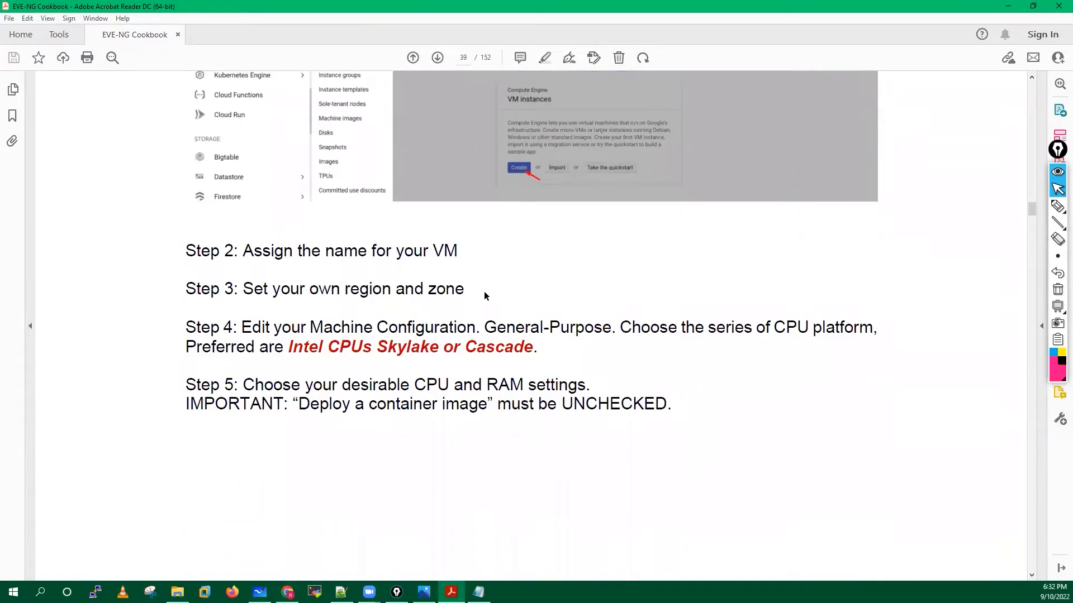
{"action": "scroll", "coordinate": [484, 293], "scroll_direction": "down", "scroll_amount": 1}
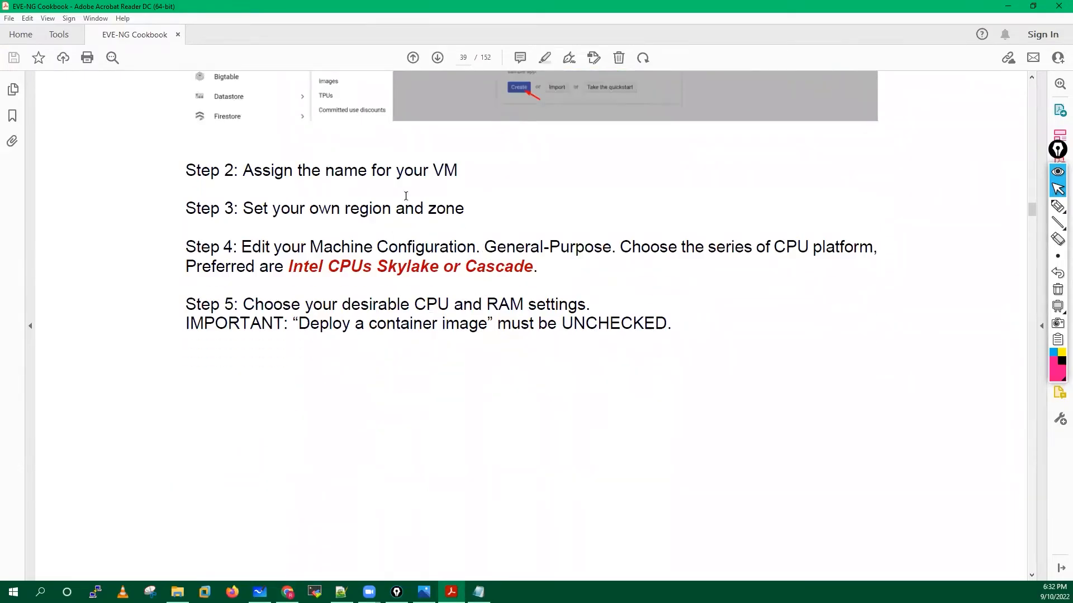
{"action": "scroll", "coordinate": [452, 456], "scroll_direction": "down", "scroll_amount": 15}
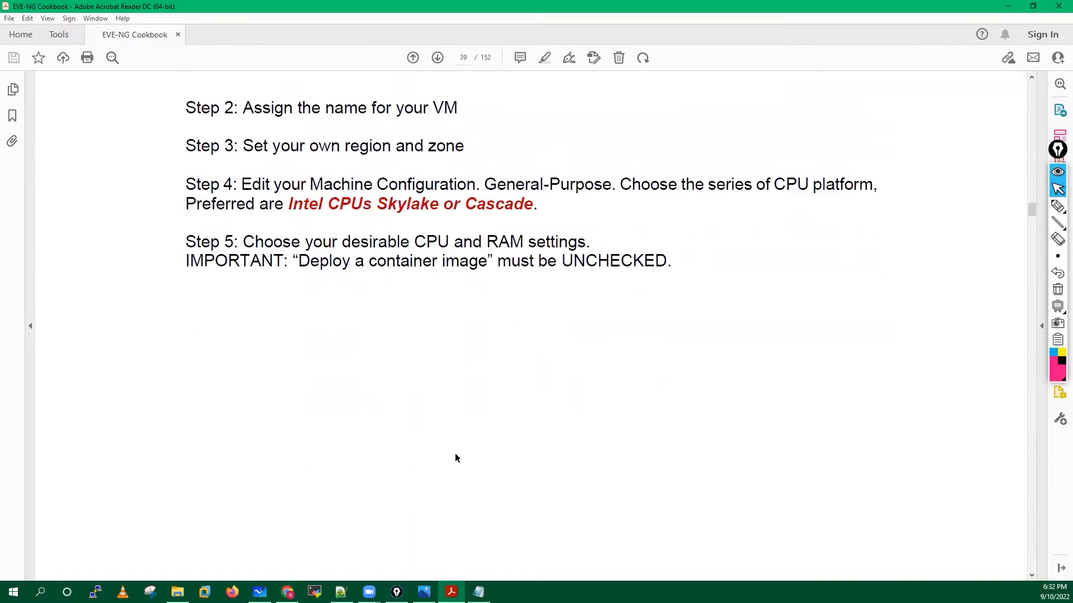
{"action": "scroll", "coordinate": [456, 454], "scroll_direction": "down", "scroll_amount": 6}
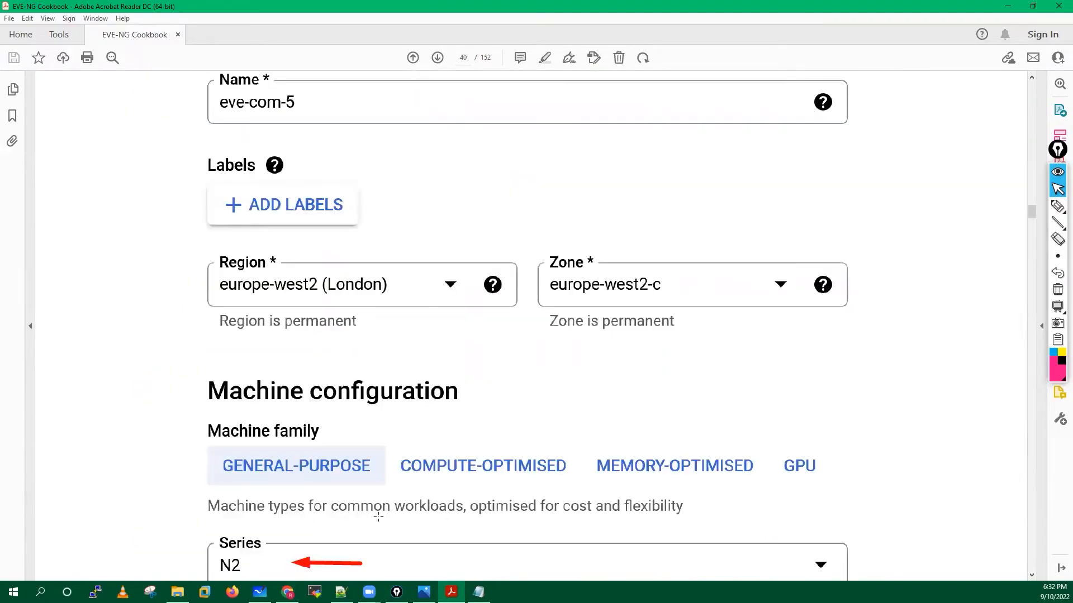
{"action": "key", "text": "alt+Tab"}
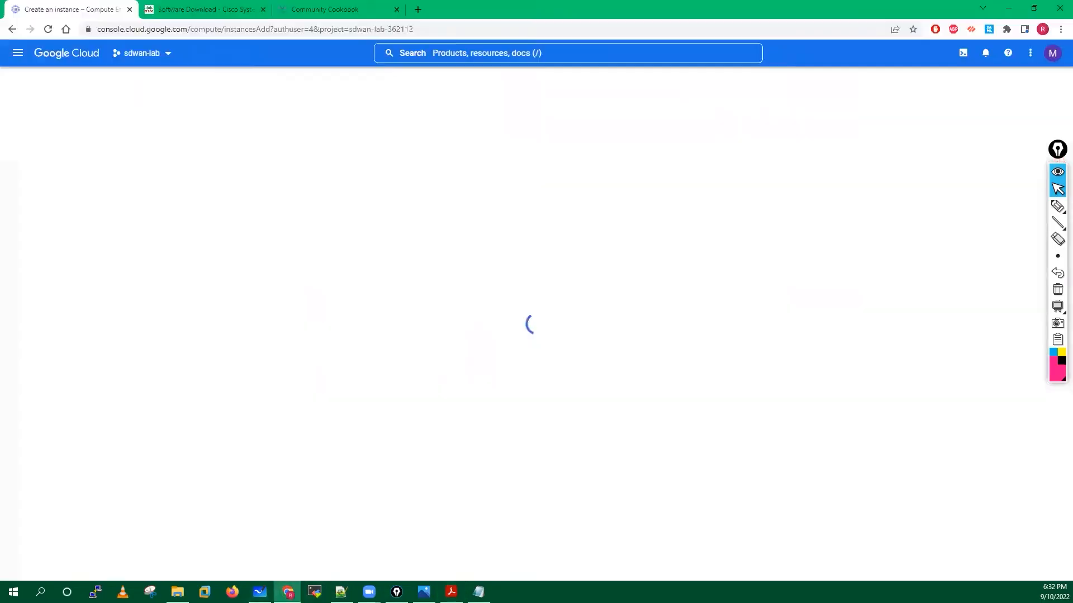
Replace the default name instance-1 with eve-ng, deleting the stray G so it validates.
{"action": "left_click", "coordinate": [273, 120]}
{"action": "key", "text": "ctrl+a"}
{"action": "key", "text": "BackSpace"}
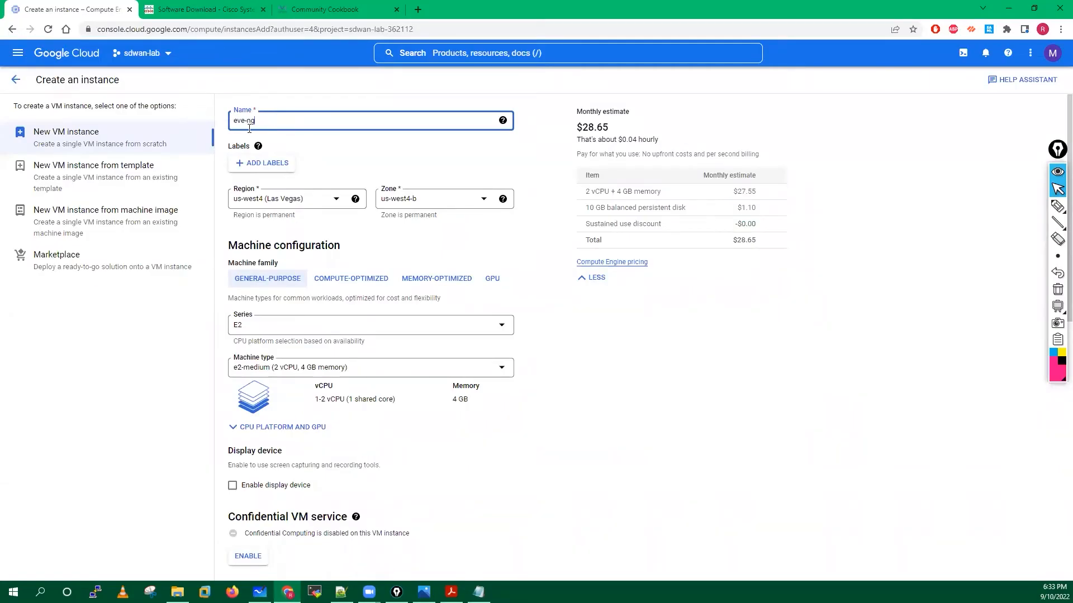
{"action": "key", "text": "ctrl+a"}
{"action": "left_click", "coordinate": [269, 120]}
{"action": "left_click", "coordinate": [373, 161]}
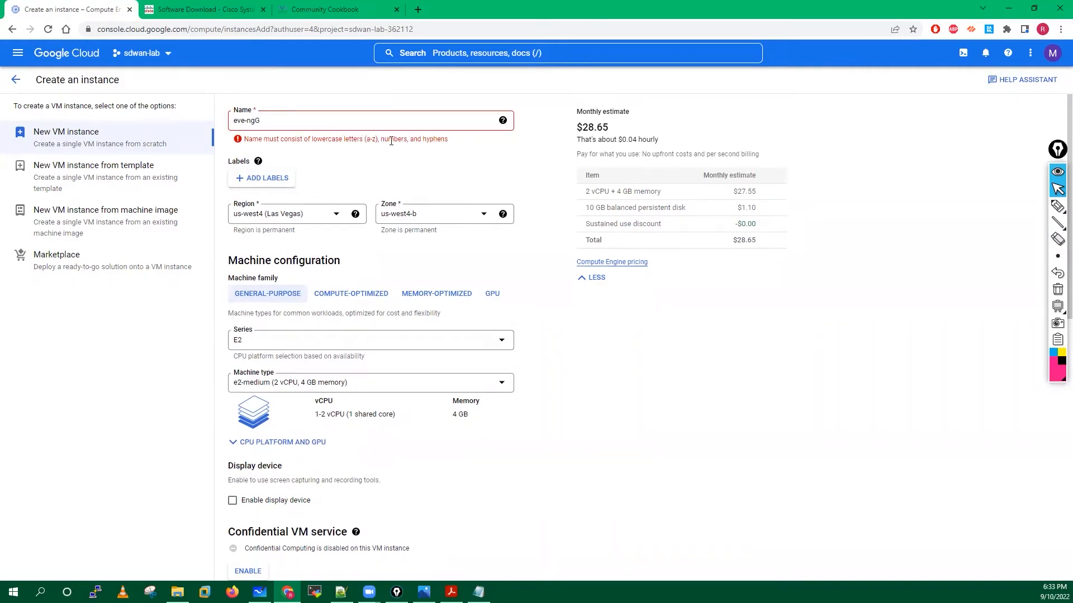
{"action": "left_click", "coordinate": [301, 119]}
{"action": "key", "text": "BackSpace"}
{"action": "key", "text": "BackSpace"}
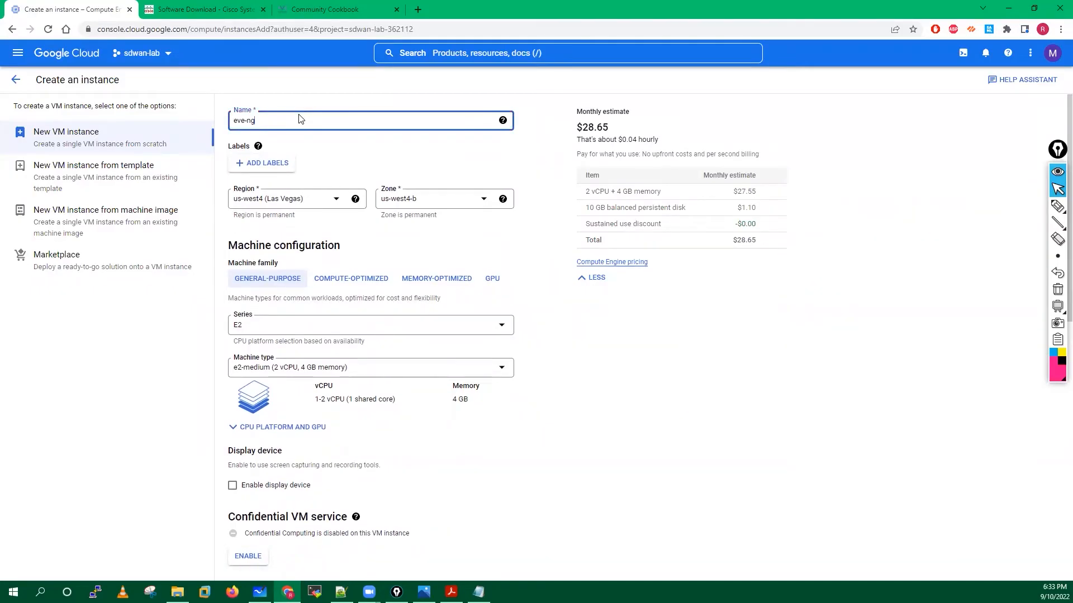
{"action": "left_click", "coordinate": [487, 226]}
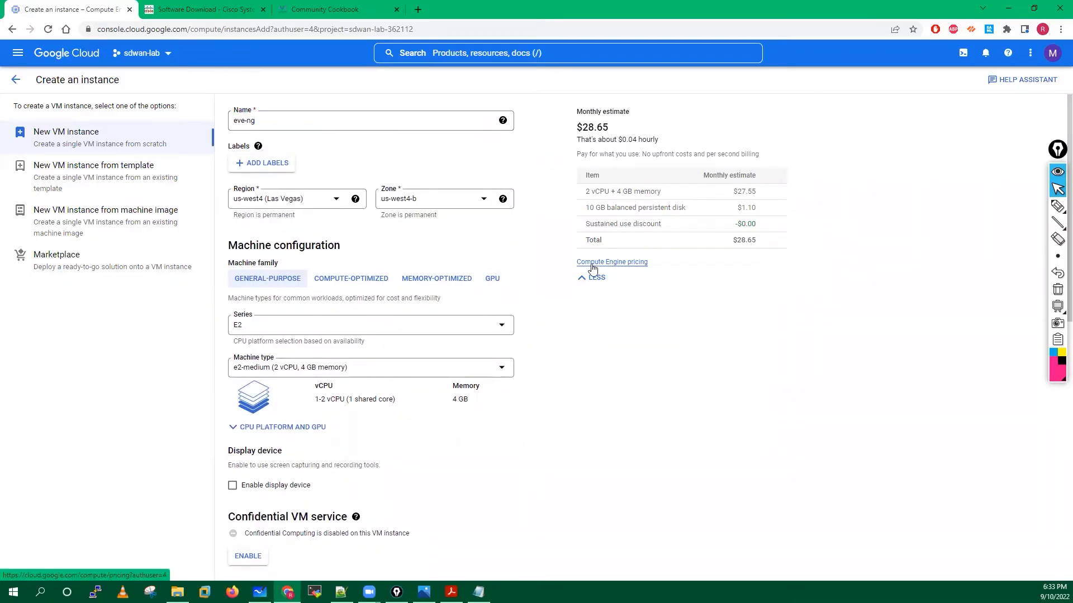
{"action": "mouse_move", "coordinate": [1057, 207]}
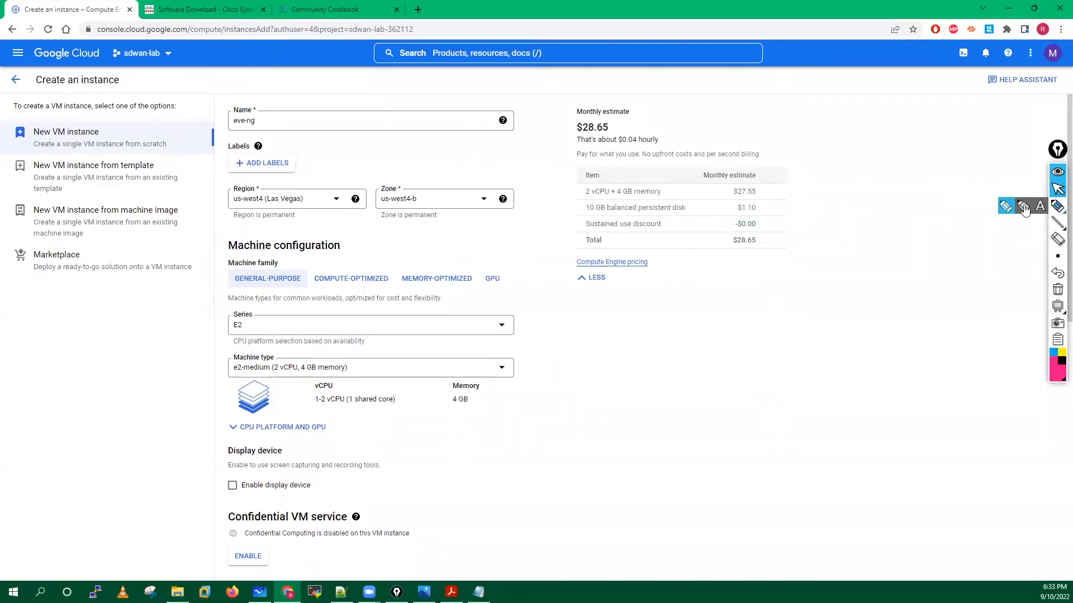
{"action": "left_click", "coordinate": [1005, 208]}
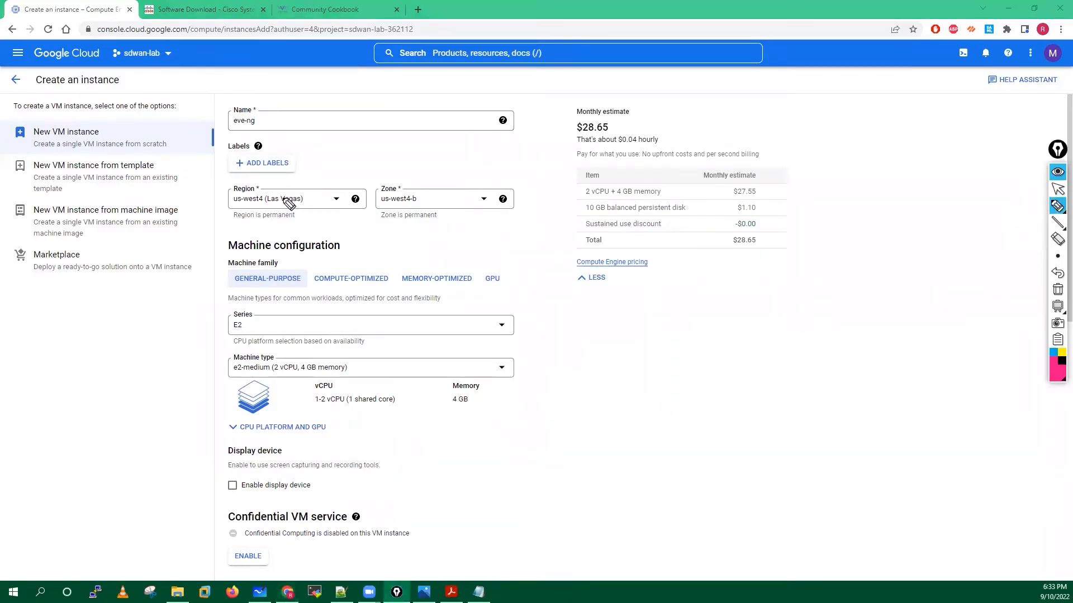
{"action": "mouse_move", "coordinate": [270, 183]}
{"action": "left_mouse_down"}
{"action": "mouse_move", "coordinate": [237, 195]}
{"action": "mouse_move", "coordinate": [308, 234]}
{"action": "mouse_move", "coordinate": [337, 181]}
{"action": "mouse_move", "coordinate": [268, 182]}
{"action": "left_mouse_up"}
{"action": "mouse_move", "coordinate": [419, 177]}
{"action": "left_mouse_down"}
{"action": "mouse_move", "coordinate": [373, 215]}
{"action": "mouse_move", "coordinate": [391, 235]}
{"action": "mouse_move", "coordinate": [416, 175]}
{"action": "left_mouse_up"}
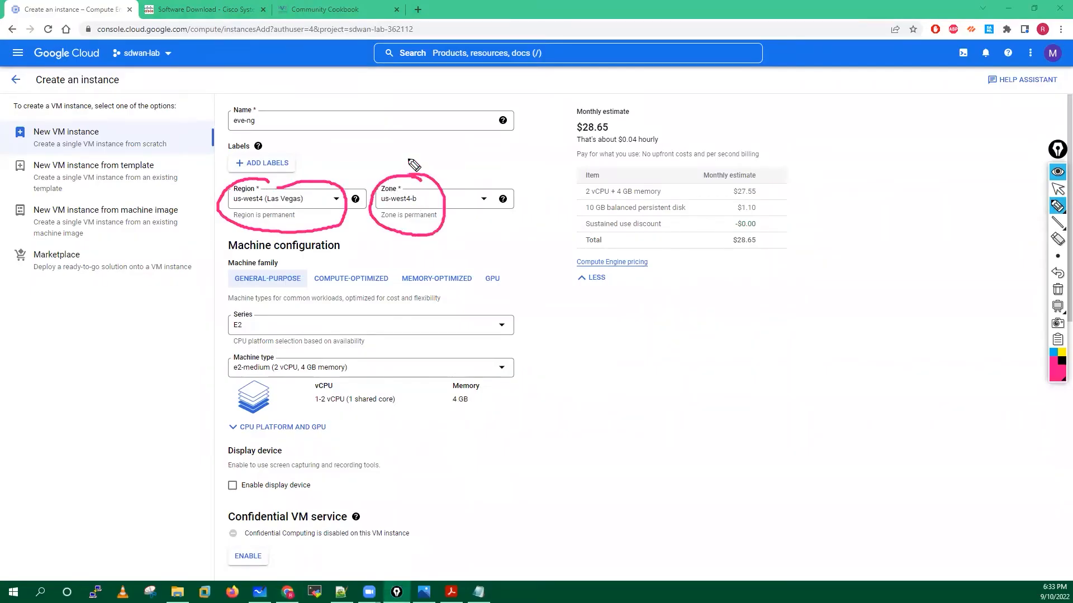
{"action": "left_click", "coordinate": [1057, 290]}
{"action": "left_click", "coordinate": [1058, 190]}
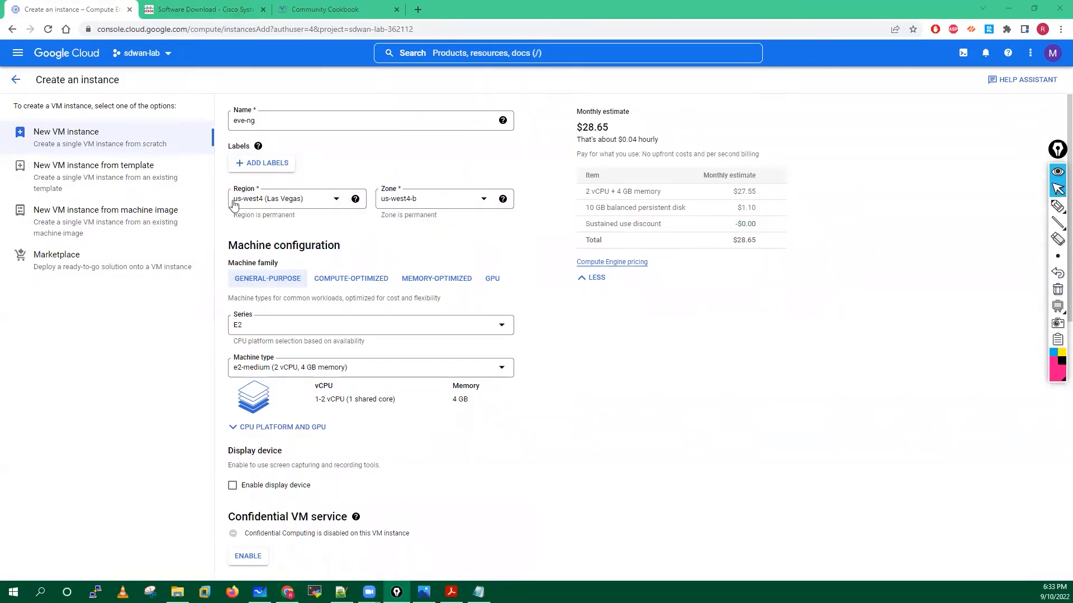
{"action": "left_click", "coordinate": [335, 201]}
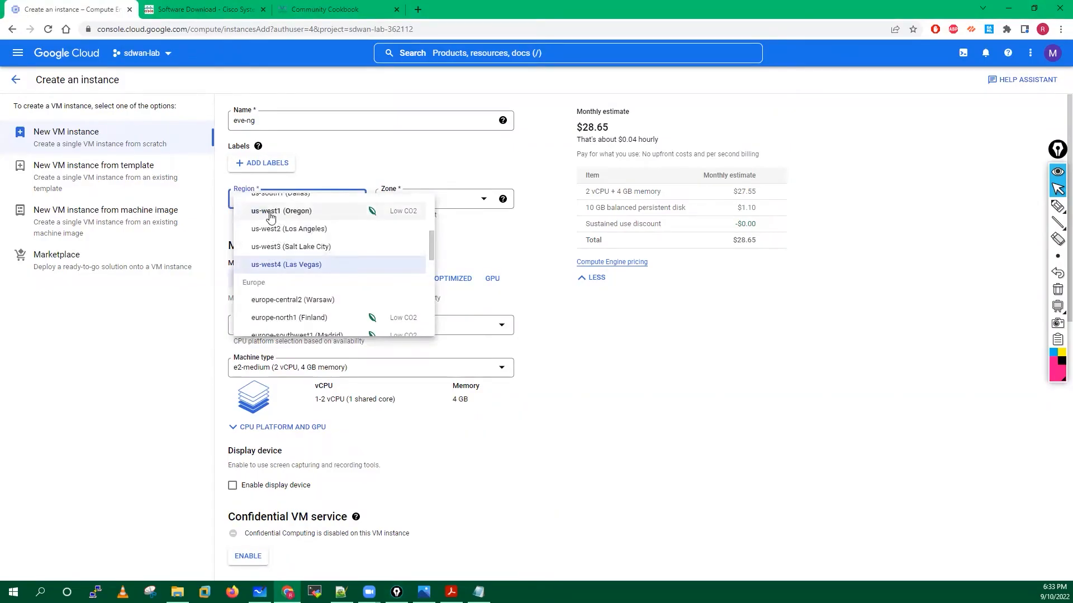
{"action": "left_click_drag", "start_coordinate": [431, 239], "coordinate": [432, 319]}
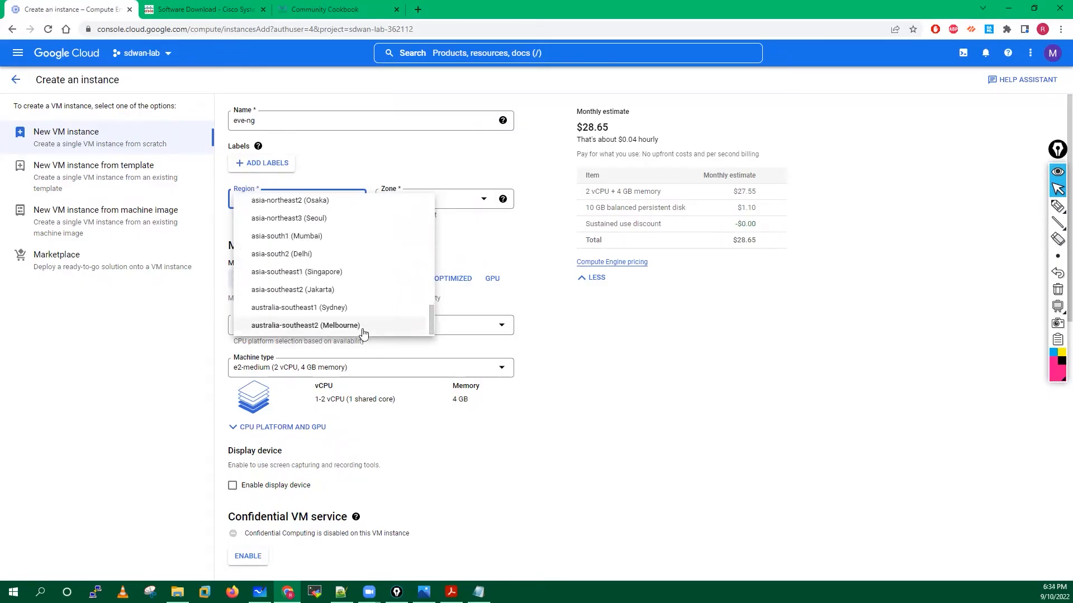
{"action": "left_click_drag", "start_coordinate": [431, 319], "coordinate": [433, 238]}
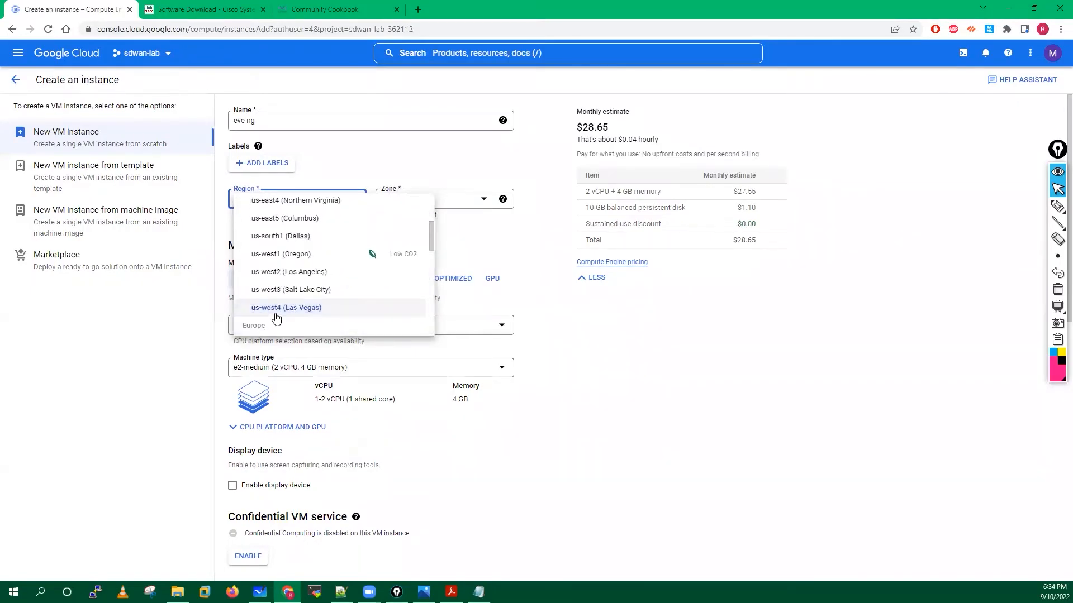
{"action": "left_click", "coordinate": [277, 307]}
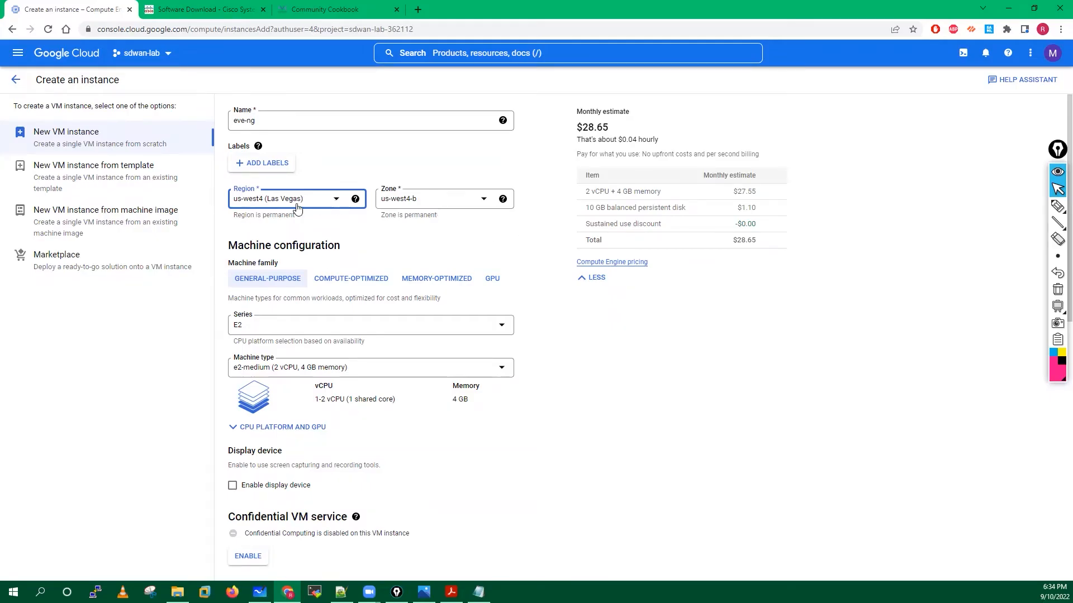
Read the region help explanation, dismiss it, and move down to machine configuration.
{"action": "left_click", "coordinate": [356, 198]}
{"action": "left_click", "coordinate": [547, 270]}
{"action": "scroll", "coordinate": [547, 270], "scroll_direction": "down", "scroll_amount": 3}
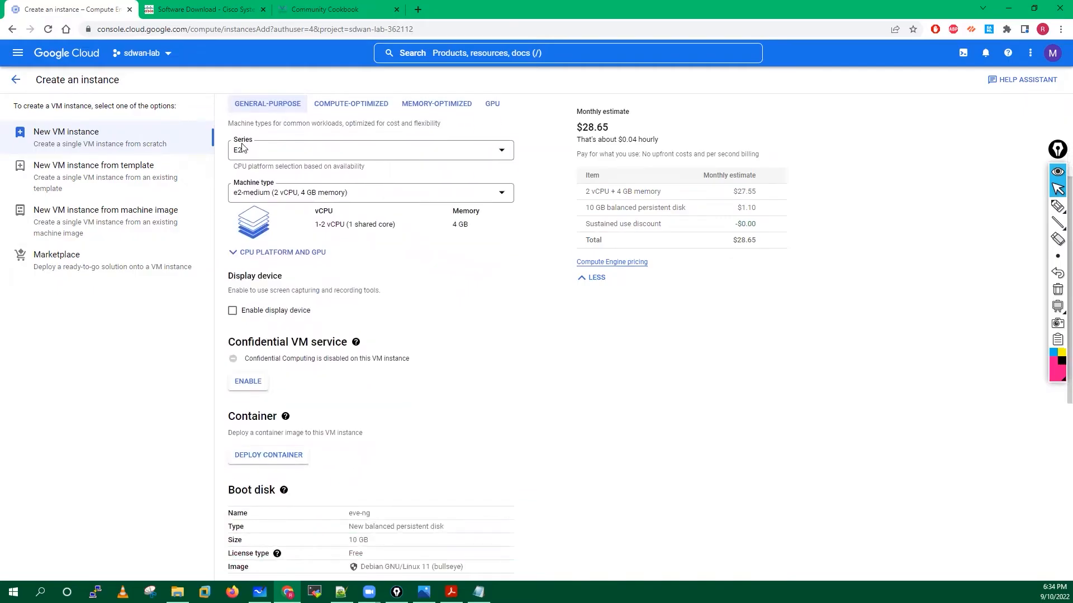
Choose the N2 series with machine type n2-standard-8 (8 vCPU, 32 GB memory).
{"action": "left_click", "coordinate": [502, 151]}
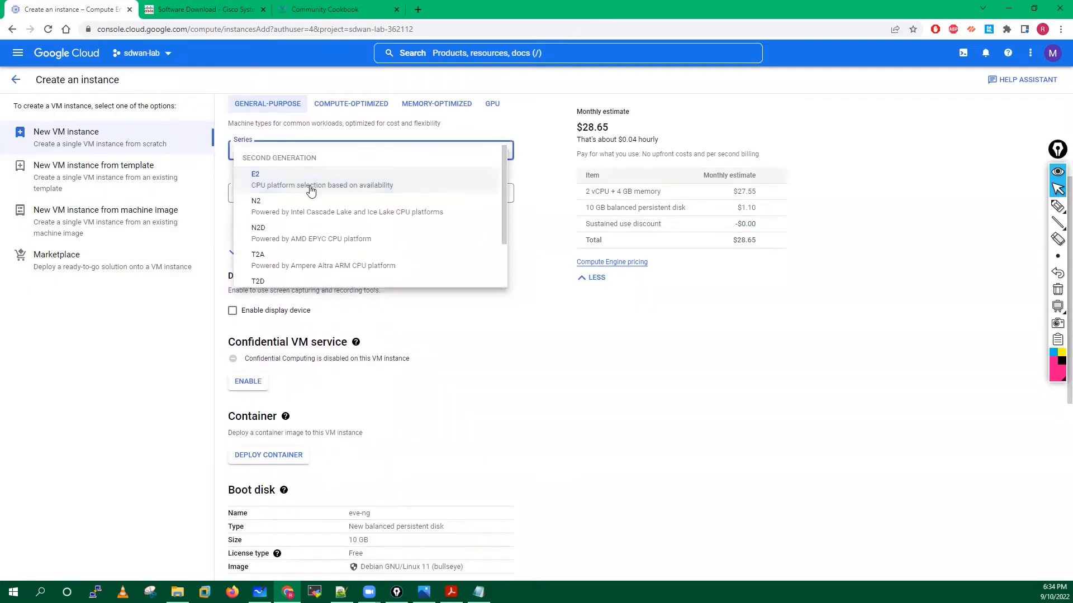
{"action": "left_click", "coordinate": [288, 208]}
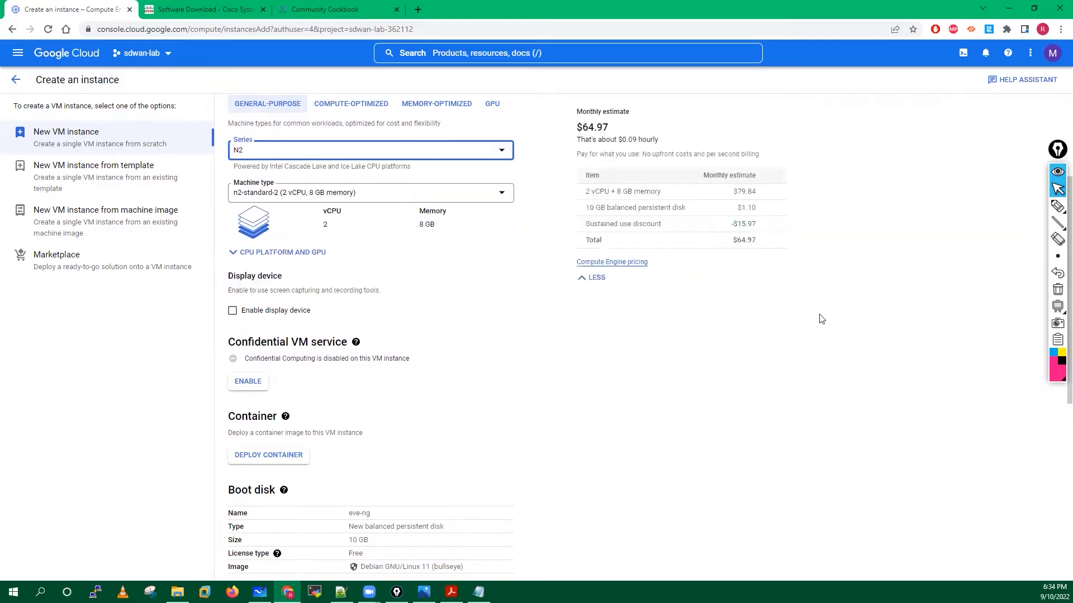
{"action": "left_click", "coordinate": [500, 196]}
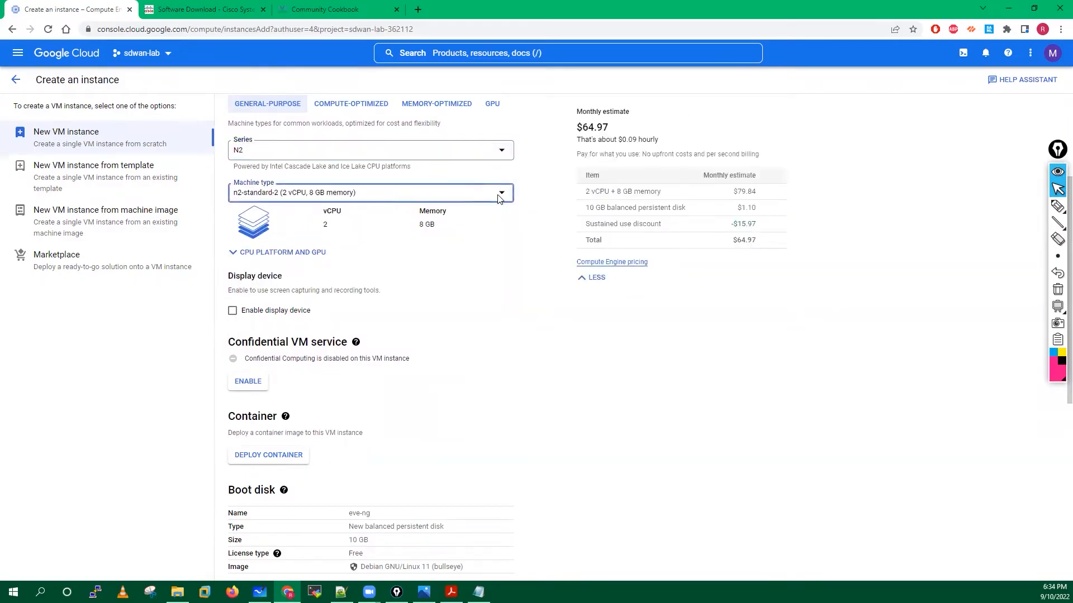
{"action": "left_click_drag", "start_coordinate": [505, 207], "coordinate": [505, 216]}
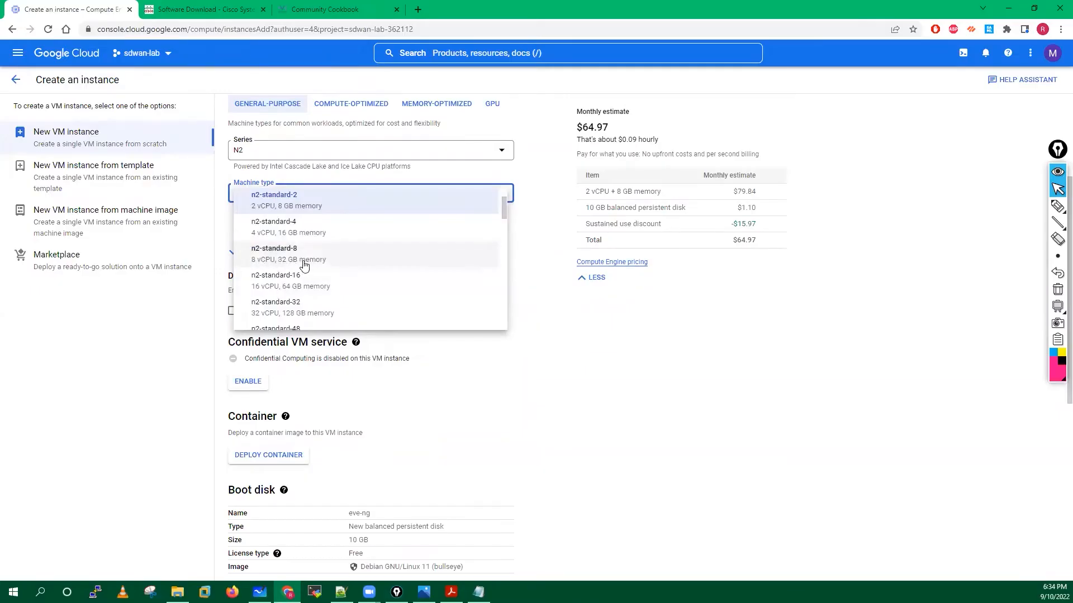
{"action": "left_click", "coordinate": [272, 259]}
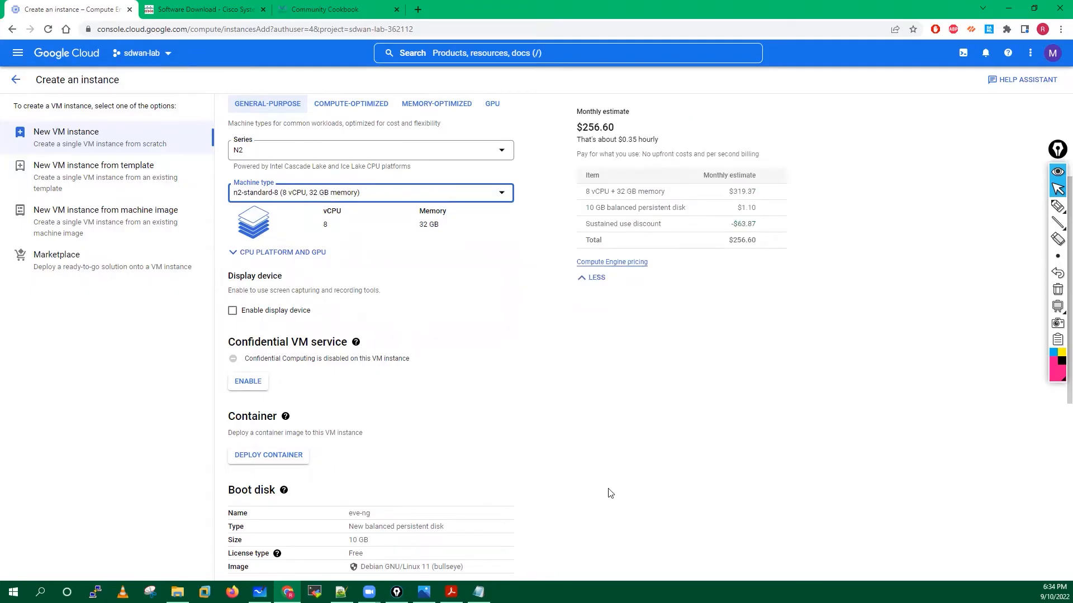
{"action": "left_click", "coordinate": [451, 592]}
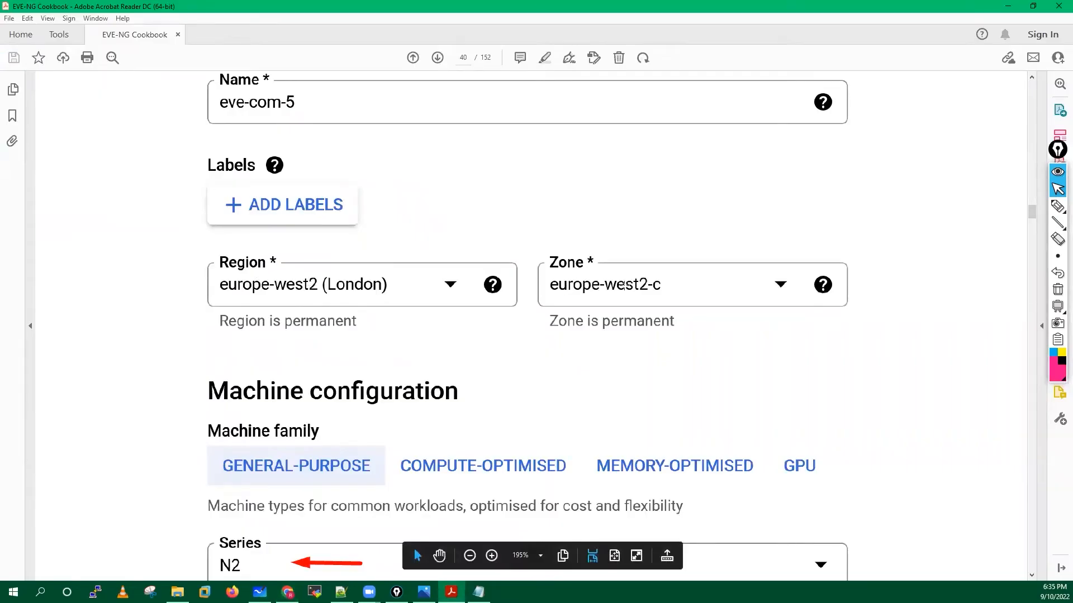
Review the cookbook's Series and Machine type settings, then return to the instance form.
{"action": "scroll", "coordinate": [607, 285], "scroll_direction": "down", "scroll_amount": 5}
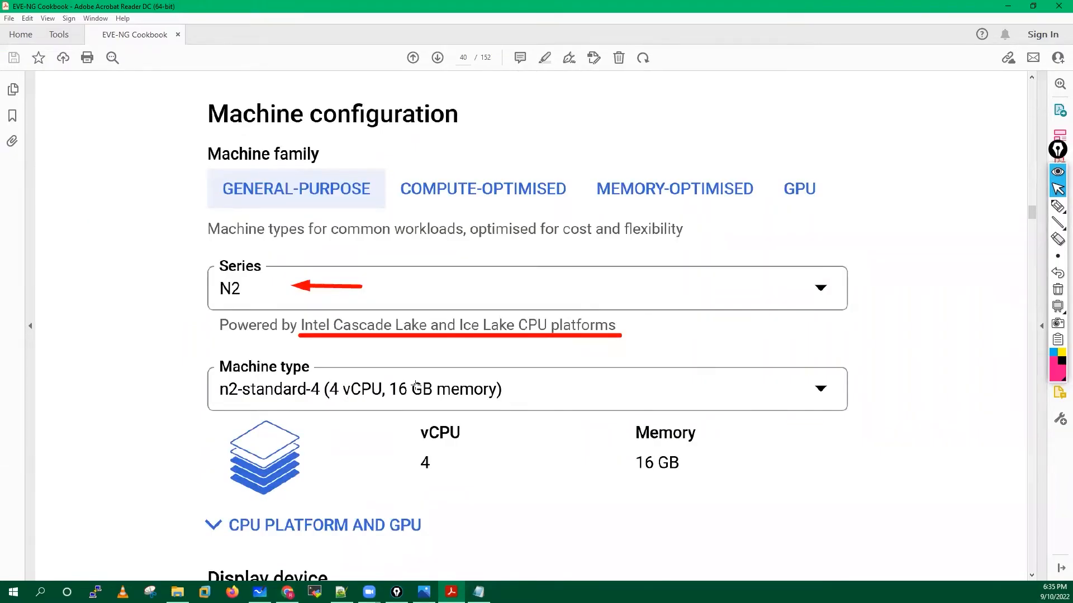
{"action": "scroll", "coordinate": [416, 386], "scroll_direction": "down", "scroll_amount": 4}
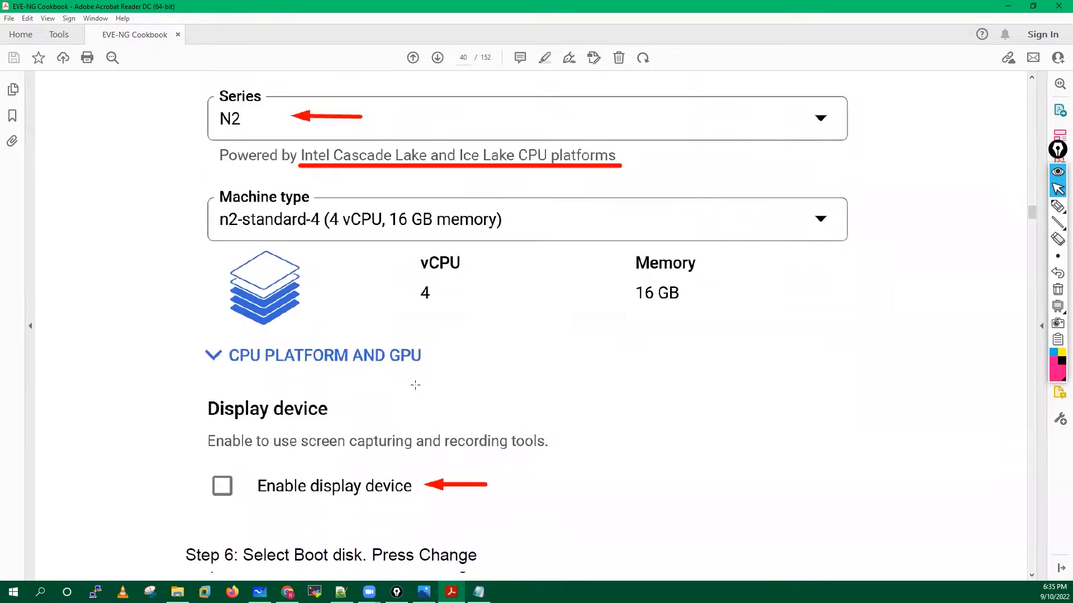
{"action": "left_click", "coordinate": [1008, 7]}
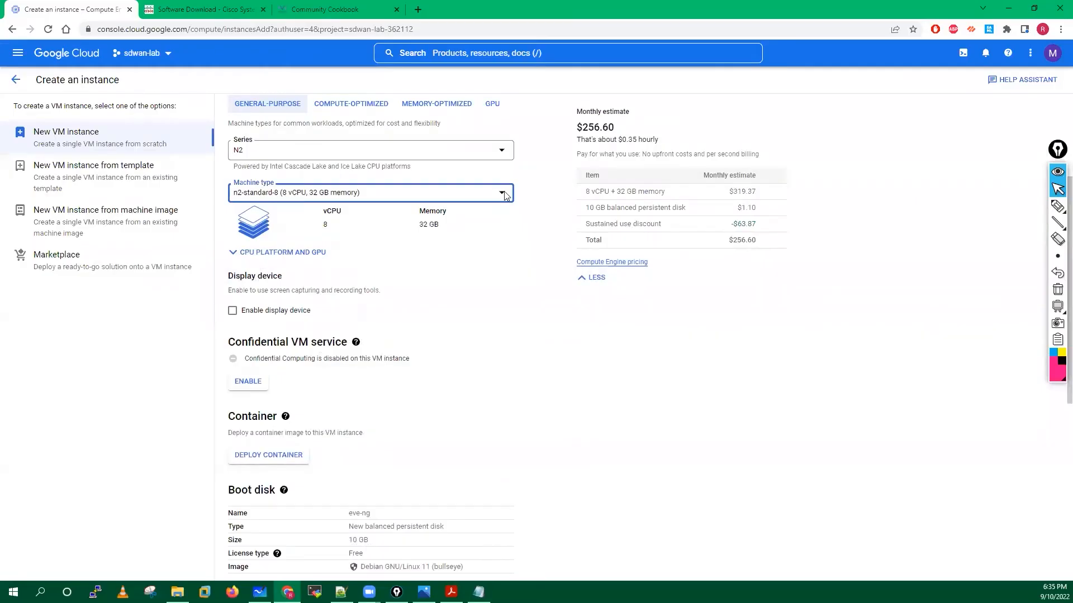
{"action": "left_click", "coordinate": [1058, 206]}
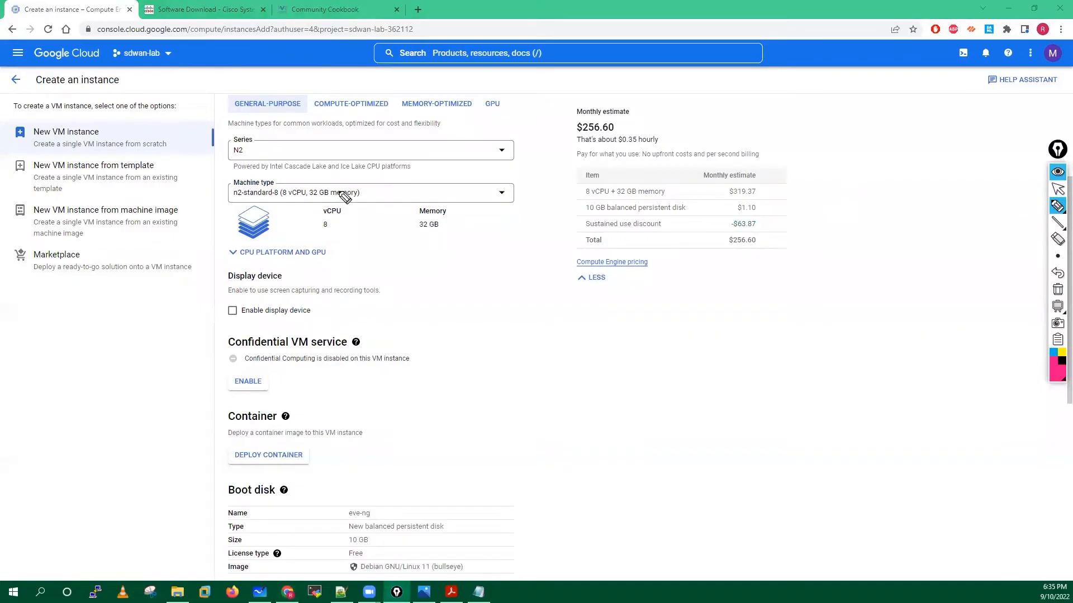
{"action": "mouse_move", "coordinate": [318, 175]}
{"action": "left_mouse_down"}
{"action": "mouse_move", "coordinate": [271, 193]}
{"action": "mouse_move", "coordinate": [290, 214]}
{"action": "left_mouse_up"}
{"action": "mouse_move", "coordinate": [380, 188]}
{"action": "left_mouse_down"}
{"action": "mouse_move", "coordinate": [307, 164]}
{"action": "mouse_move", "coordinate": [359, 164]}
{"action": "left_mouse_up"}
{"action": "mouse_move", "coordinate": [271, 157]}
{"action": "left_mouse_down"}
{"action": "mouse_move", "coordinate": [278, 176]}
{"action": "mouse_move", "coordinate": [291, 172]}
{"action": "left_mouse_up"}
{"action": "mouse_move", "coordinate": [439, 308]}
{"action": "left_mouse_down"}
{"action": "mouse_move", "coordinate": [441, 330]}
{"action": "mouse_move", "coordinate": [445, 295]}
{"action": "mouse_move", "coordinate": [500, 318]}
{"action": "mouse_move", "coordinate": [521, 349]}
{"action": "mouse_move", "coordinate": [527, 323]}
{"action": "left_mouse_up"}
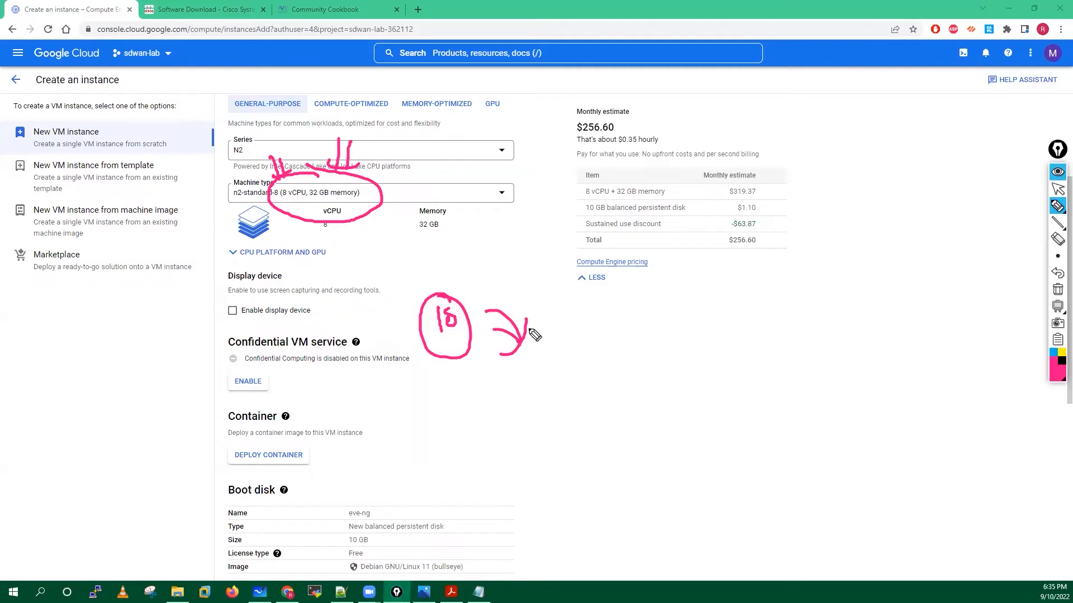
{"action": "mouse_move", "coordinate": [295, 200]}
{"action": "left_mouse_down"}
{"action": "mouse_move", "coordinate": [279, 240]}
{"action": "mouse_move", "coordinate": [260, 245]}
{"action": "mouse_move", "coordinate": [307, 214]}
{"action": "left_mouse_up"}
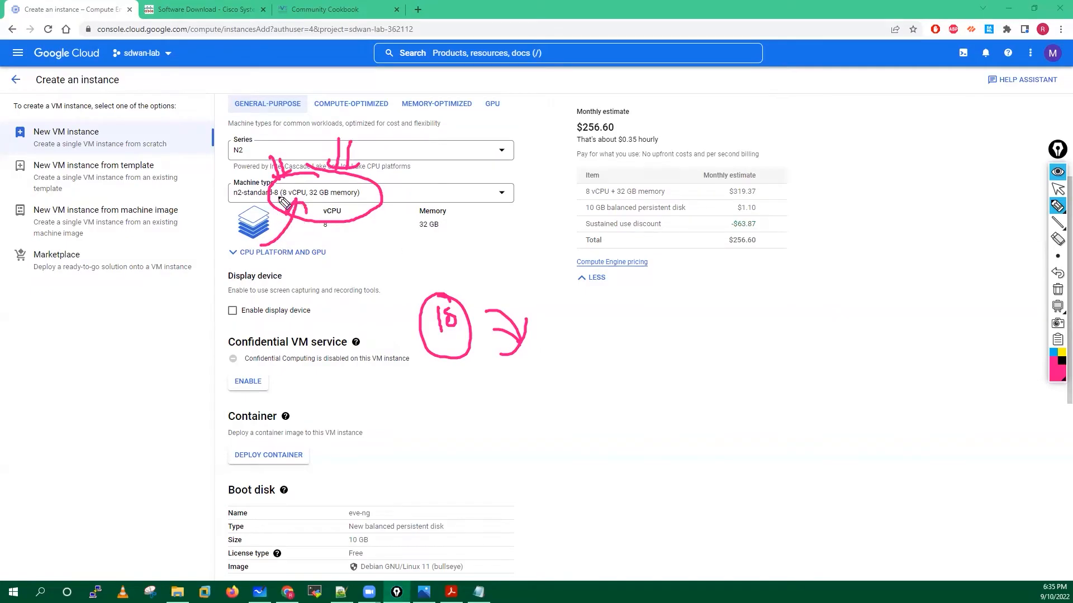
{"action": "mouse_move", "coordinate": [322, 189]}
{"action": "left_mouse_down"}
{"action": "mouse_move", "coordinate": [309, 203]}
{"action": "mouse_move", "coordinate": [302, 185]}
{"action": "left_mouse_up"}
{"action": "left_click", "coordinate": [1057, 289]}
{"action": "left_click", "coordinate": [1057, 191]}
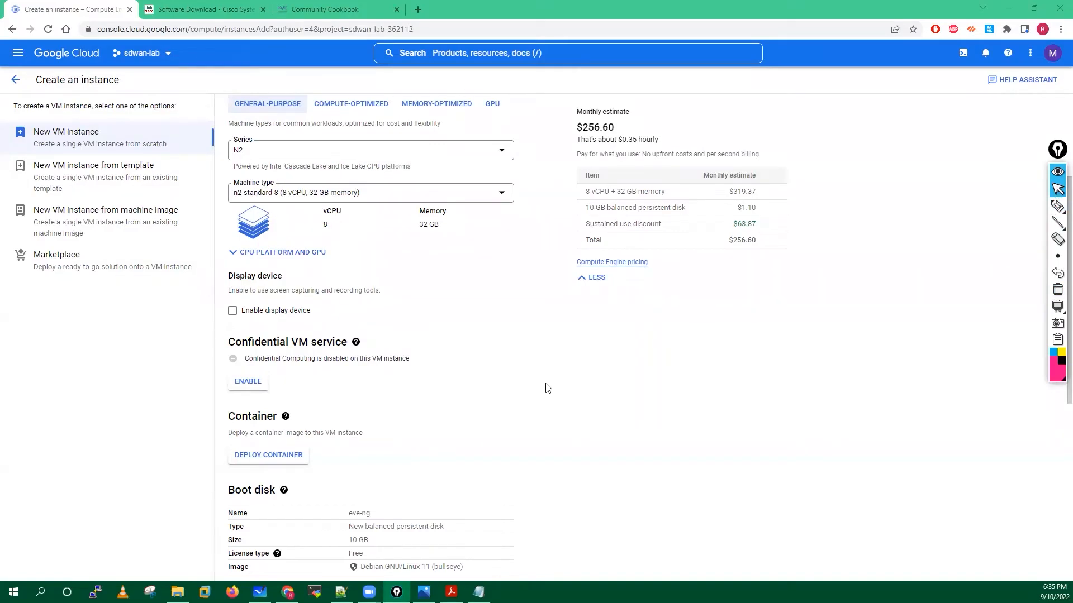
Pick nested-ubuntu-focal from the custom images as boot image, then highlight its gcloud command in the notes.
{"action": "left_click", "coordinate": [548, 388]}
{"action": "scroll", "coordinate": [318, 371], "scroll_direction": "down", "scroll_amount": 3}
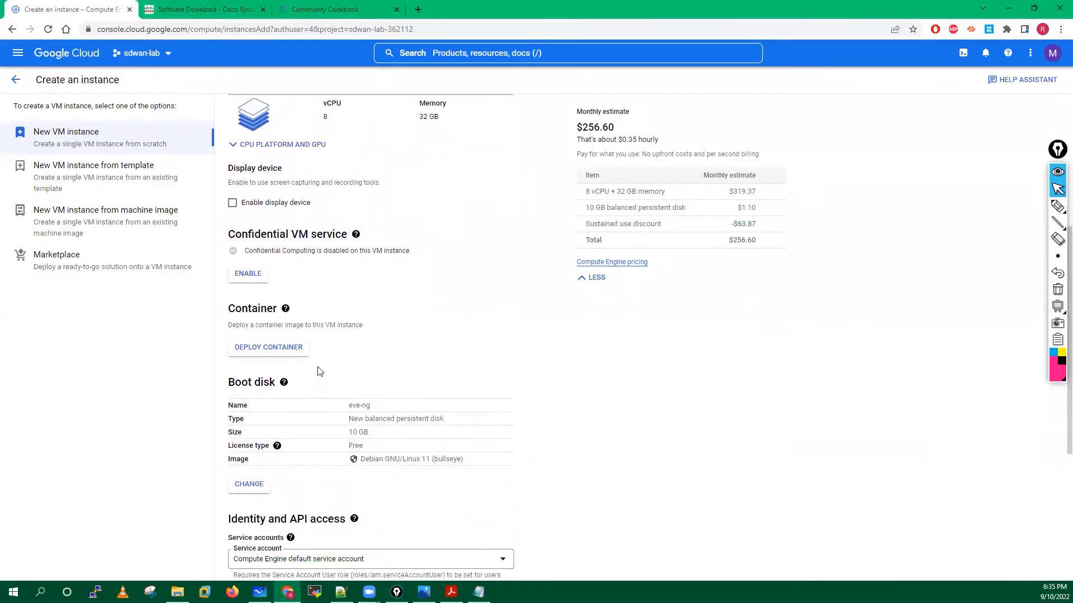
{"action": "scroll", "coordinate": [283, 366], "scroll_direction": "down", "scroll_amount": 1}
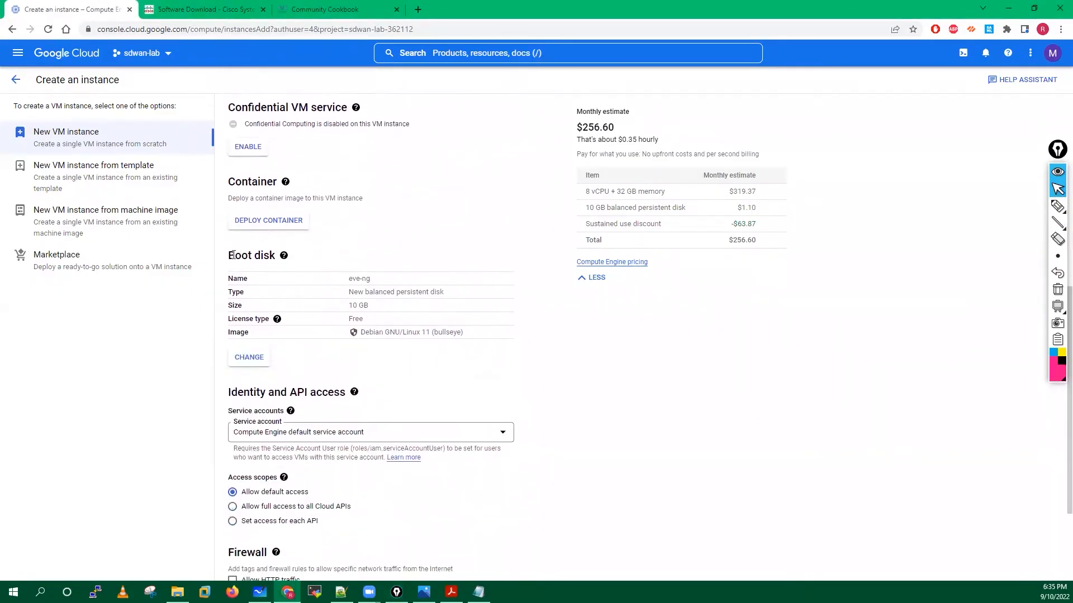
{"action": "left_click", "coordinate": [248, 358]}
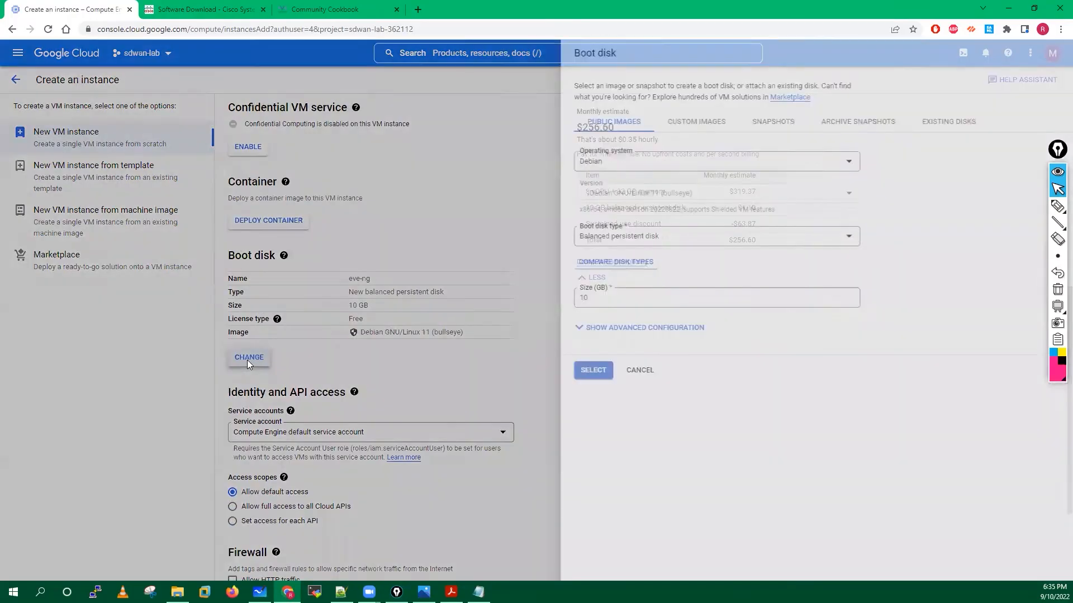
{"action": "left_click", "coordinate": [667, 126]}
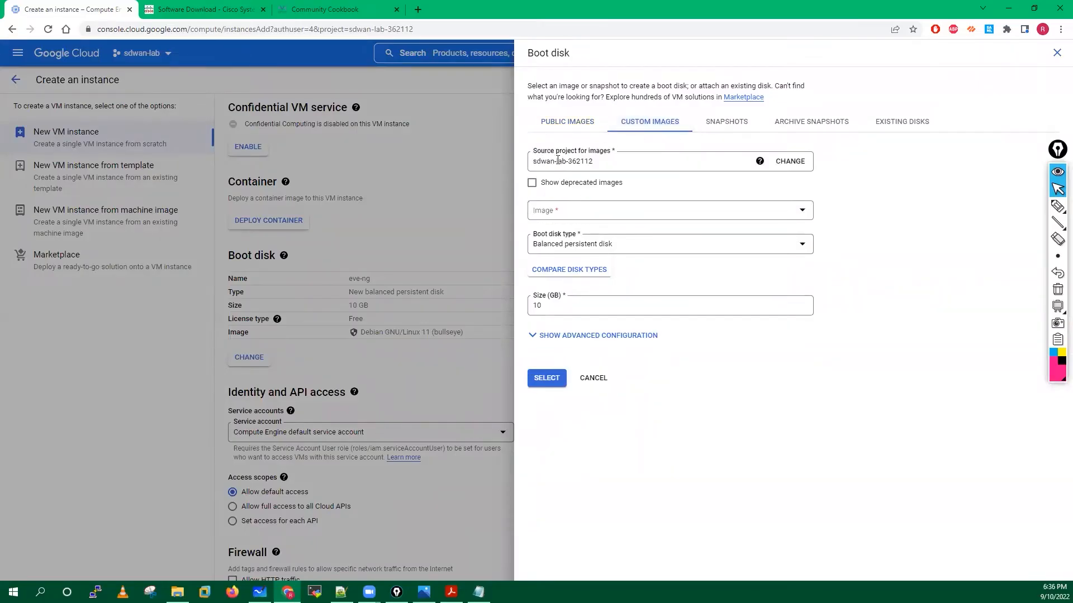
{"action": "triple_click", "coordinate": [534, 161]}
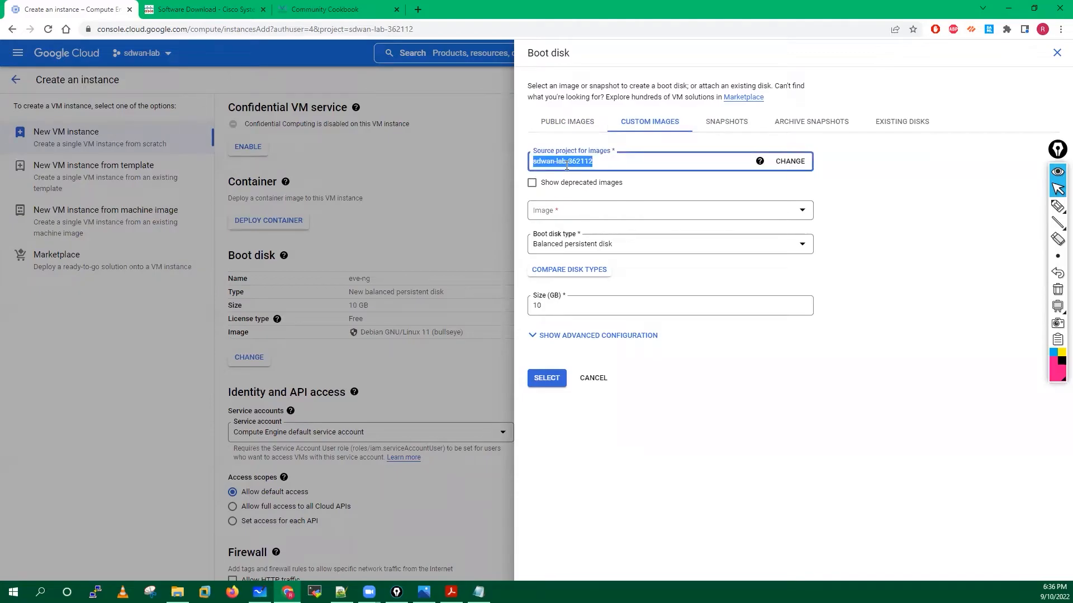
{"action": "left_click", "coordinate": [802, 215]}
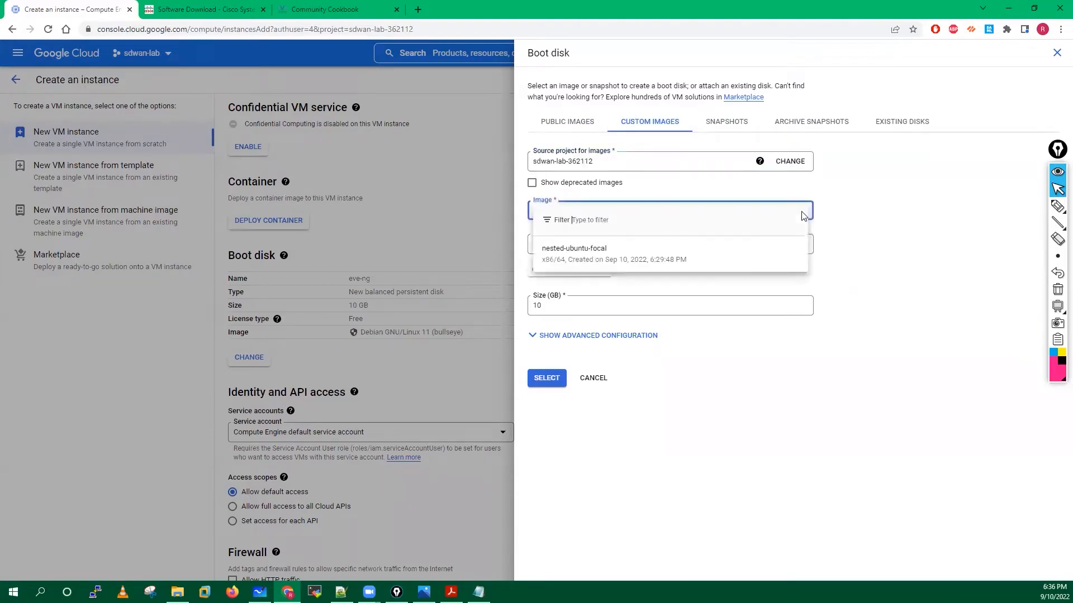
{"action": "left_click", "coordinate": [584, 262]}
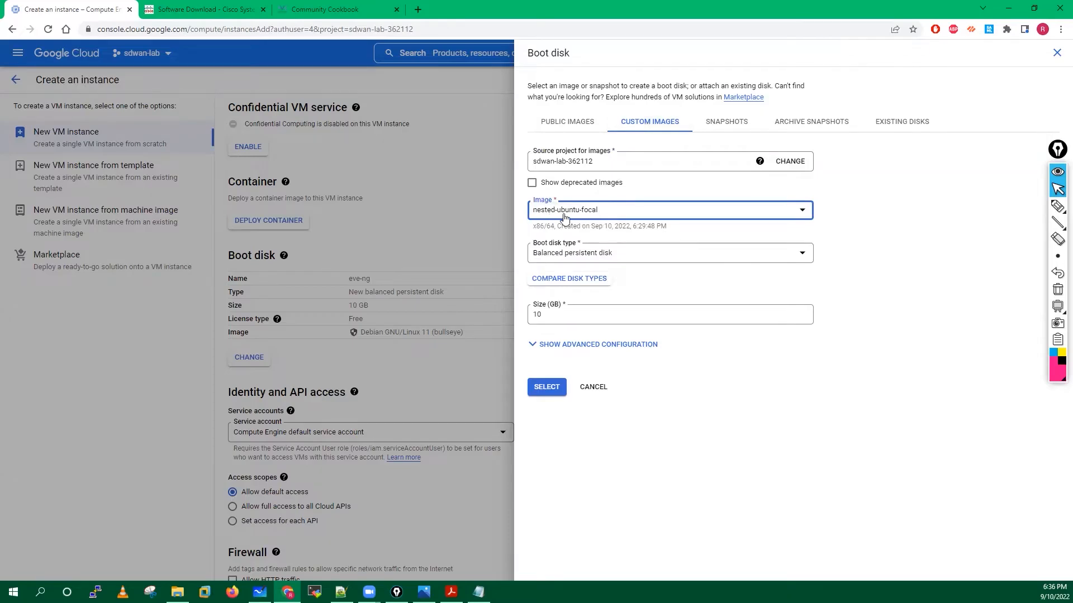
{"action": "left_click", "coordinate": [342, 593]}
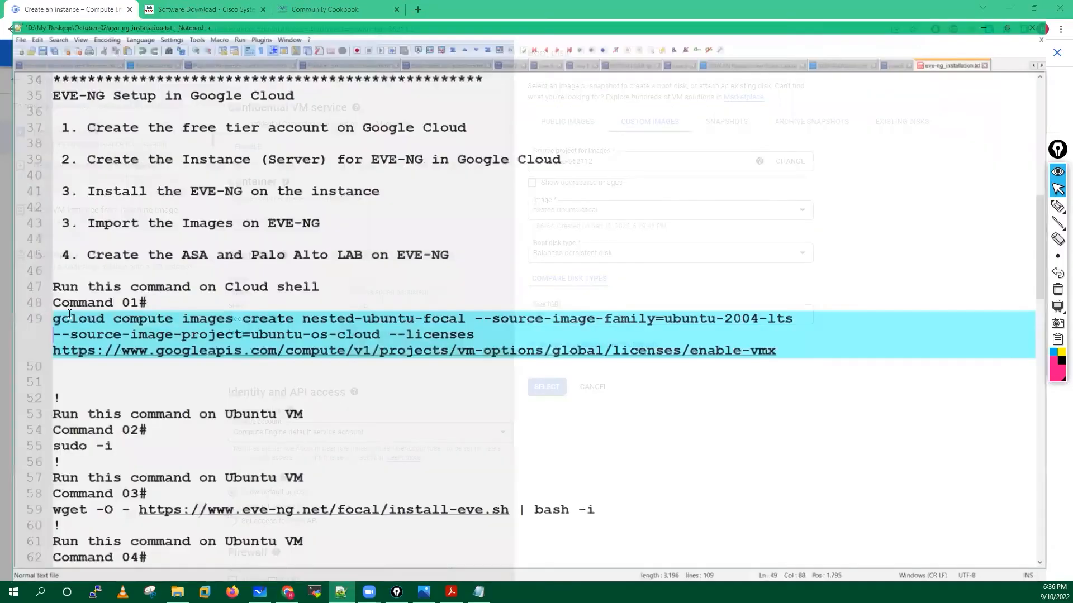
{"action": "left_click_drag", "start_coordinate": [43, 309], "coordinate": [788, 355]}
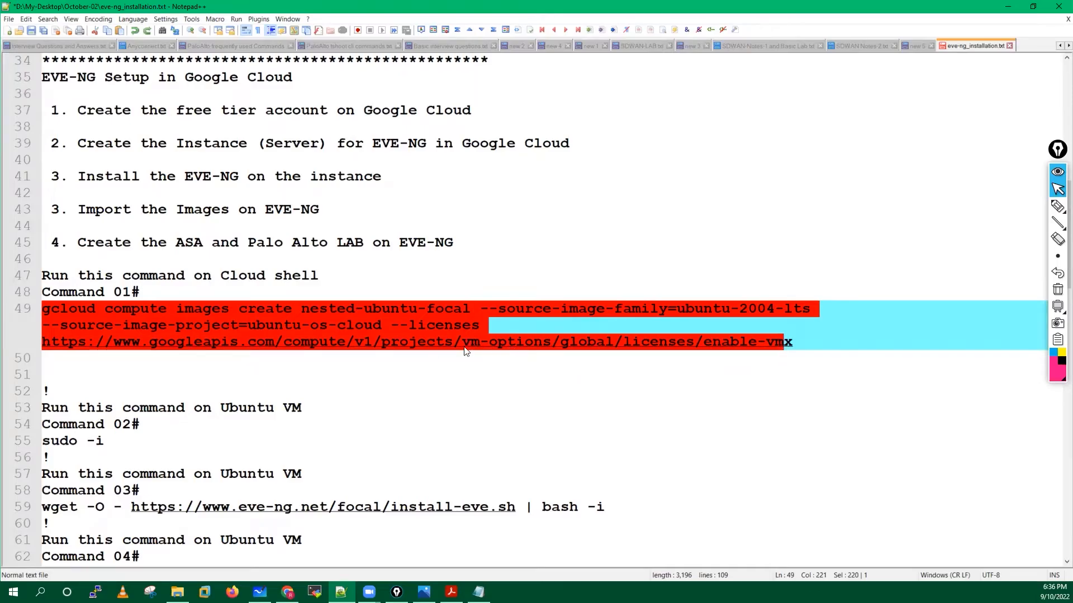
Put the Notepad++ notes away to return to the boot disk settings.
{"action": "left_click", "coordinate": [1004, 9]}
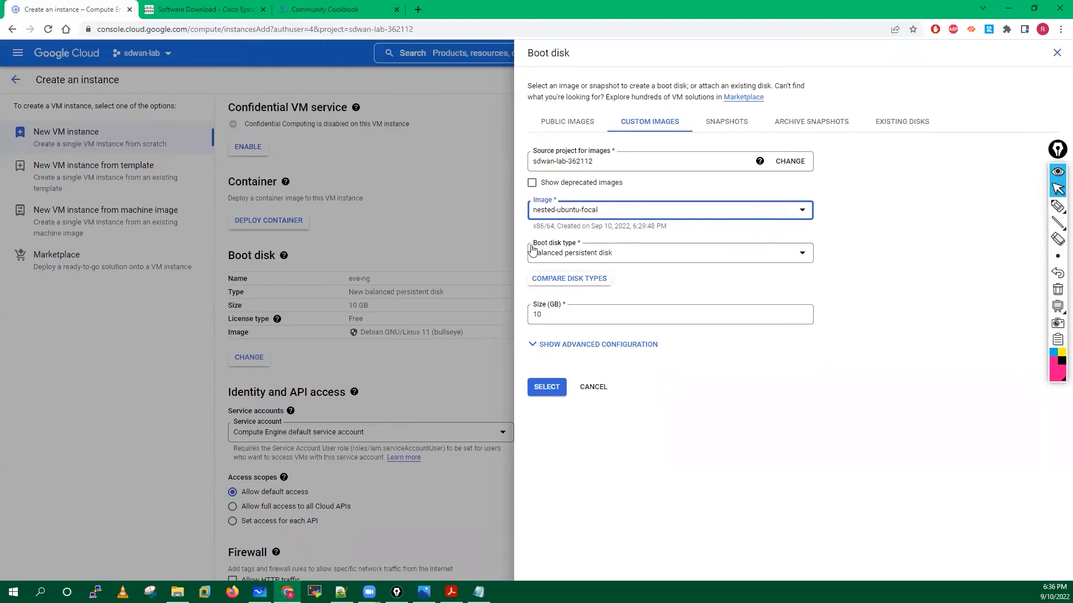
Set the boot disk to a 100 GB SSD persistent disk and apply it.
{"action": "left_click", "coordinate": [651, 257]}
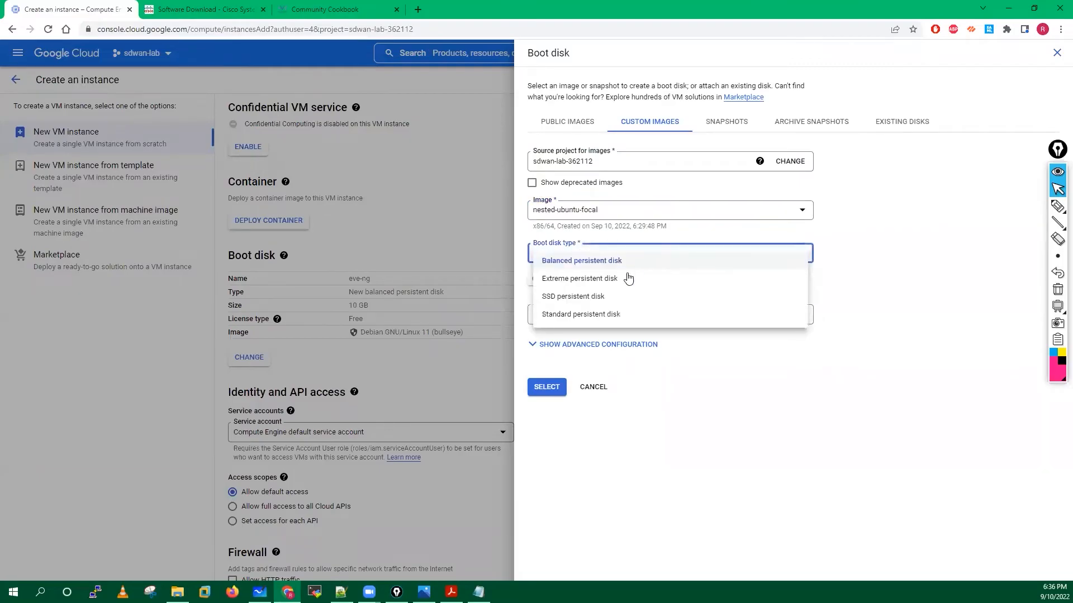
{"action": "left_click", "coordinate": [577, 304]}
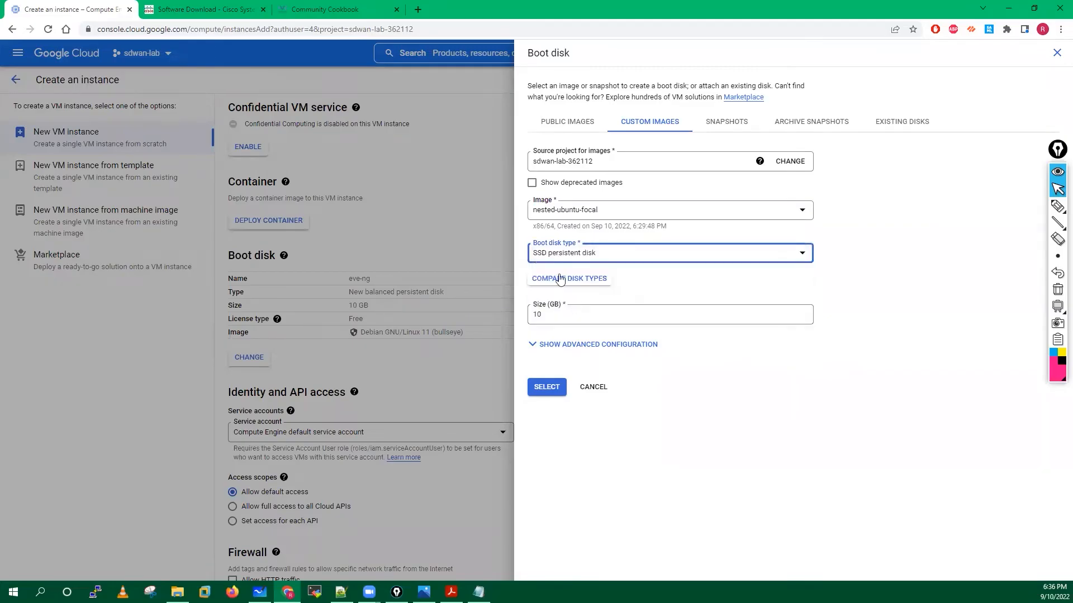
{"action": "left_click", "coordinate": [555, 314]}
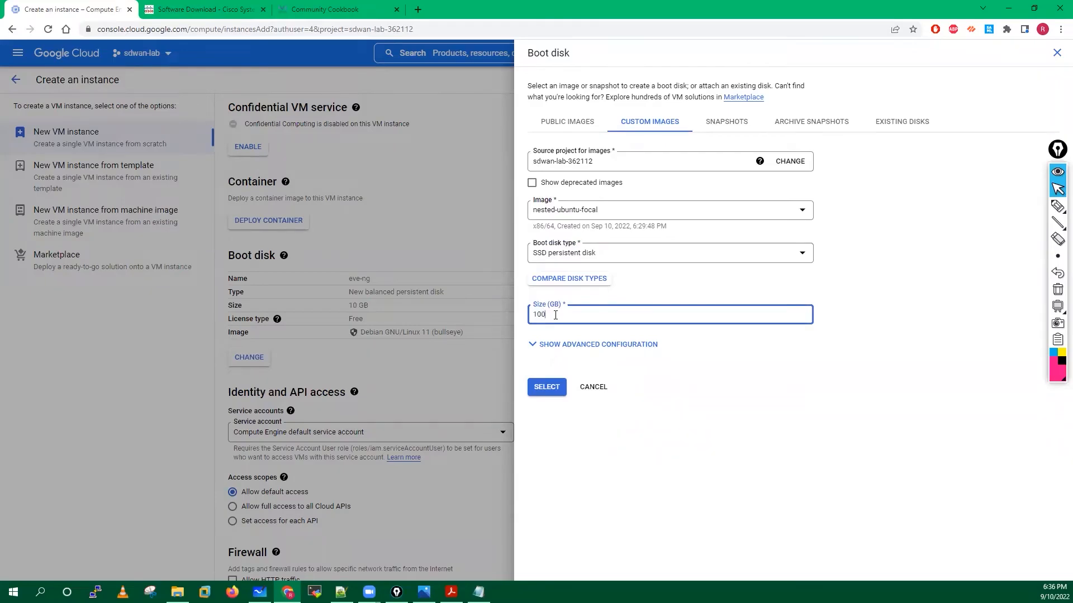
{"action": "left_click", "coordinate": [555, 389]}
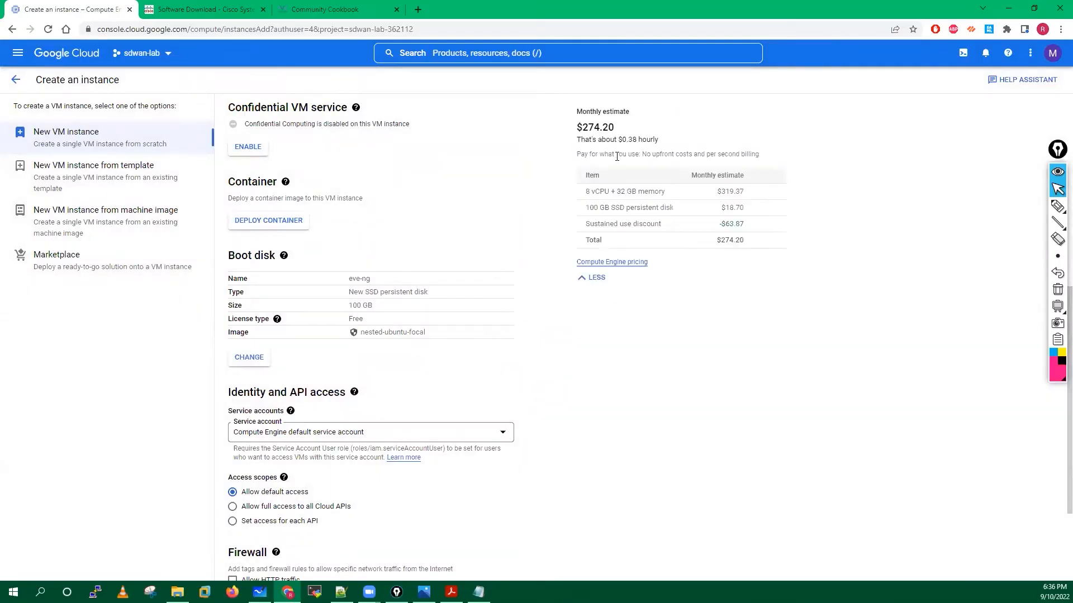
Allow HTTP and HTTPS traffic through the firewall.
{"action": "scroll", "coordinate": [446, 344], "scroll_direction": "down", "scroll_amount": 3}
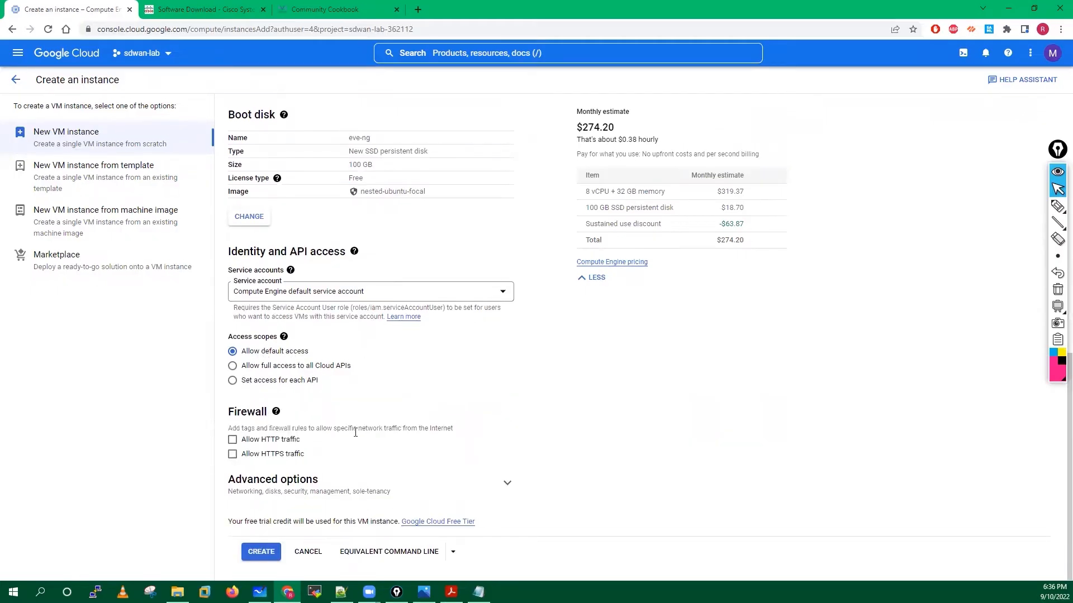
{"action": "left_click", "coordinate": [232, 440]}
{"action": "left_click", "coordinate": [232, 454]}
{"action": "left_click", "coordinate": [452, 592]}
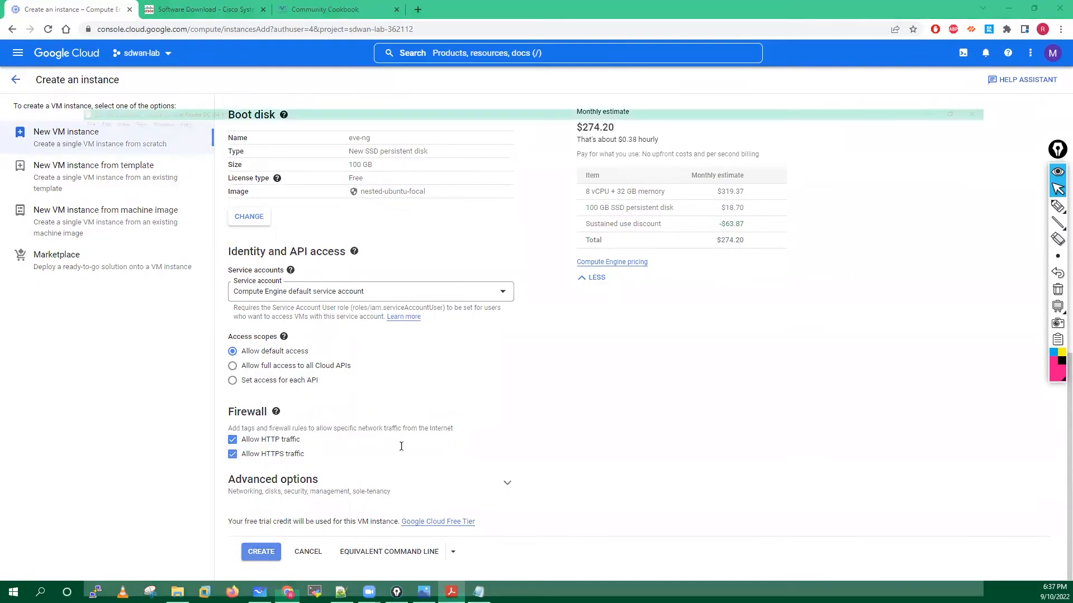
{"action": "scroll", "coordinate": [407, 348], "scroll_direction": "down", "scroll_amount": 4}
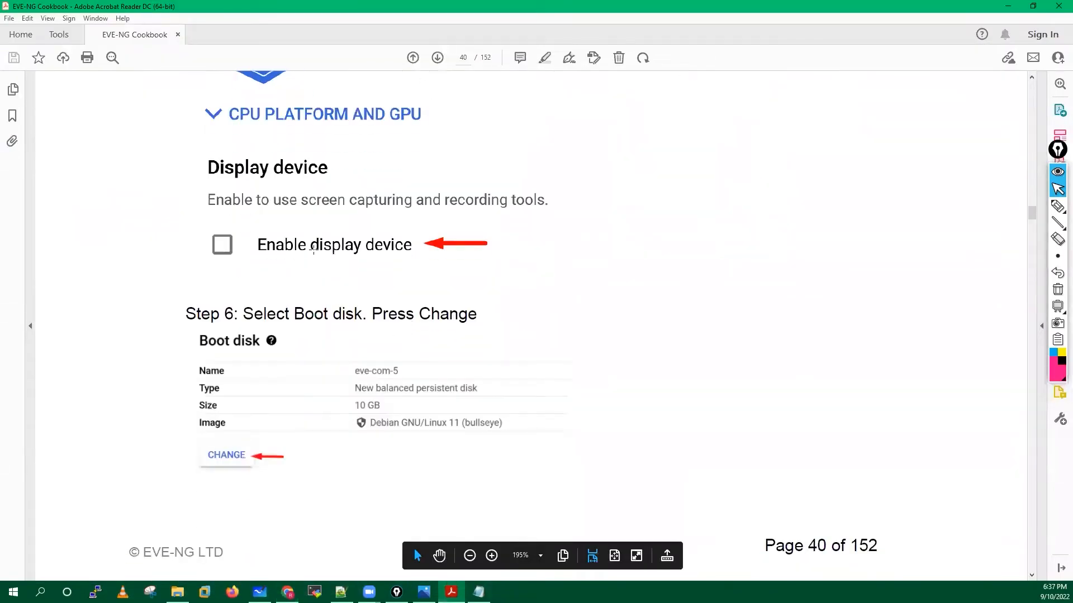
Read the cookbook's Steps 6–7 on pages 40–42 up to the Create button, then return to the form.
{"action": "scroll", "coordinate": [273, 269], "scroll_direction": "up", "scroll_amount": 1}
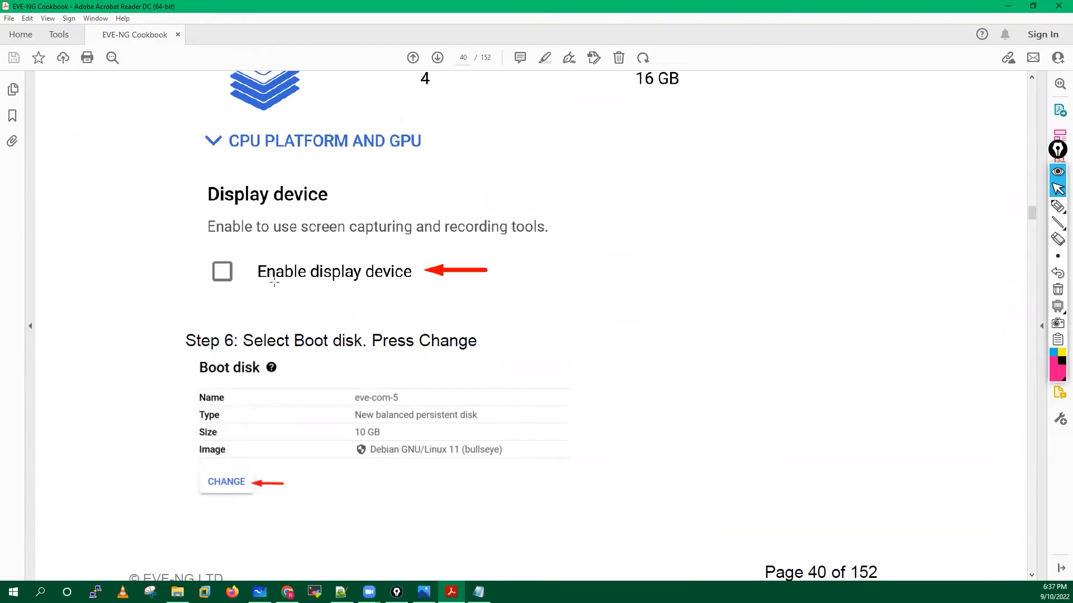
{"action": "scroll", "coordinate": [273, 282], "scroll_direction": "down", "scroll_amount": 3}
{"action": "scroll", "coordinate": [229, 411], "scroll_direction": "down", "scroll_amount": 10}
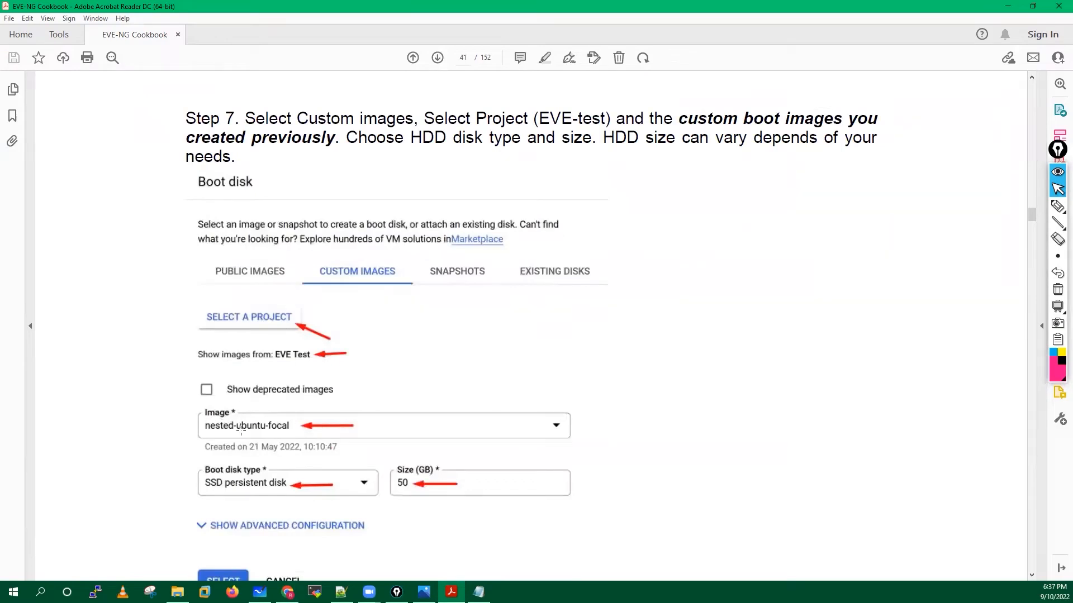
{"action": "scroll", "coordinate": [240, 430], "scroll_direction": "down", "scroll_amount": 1}
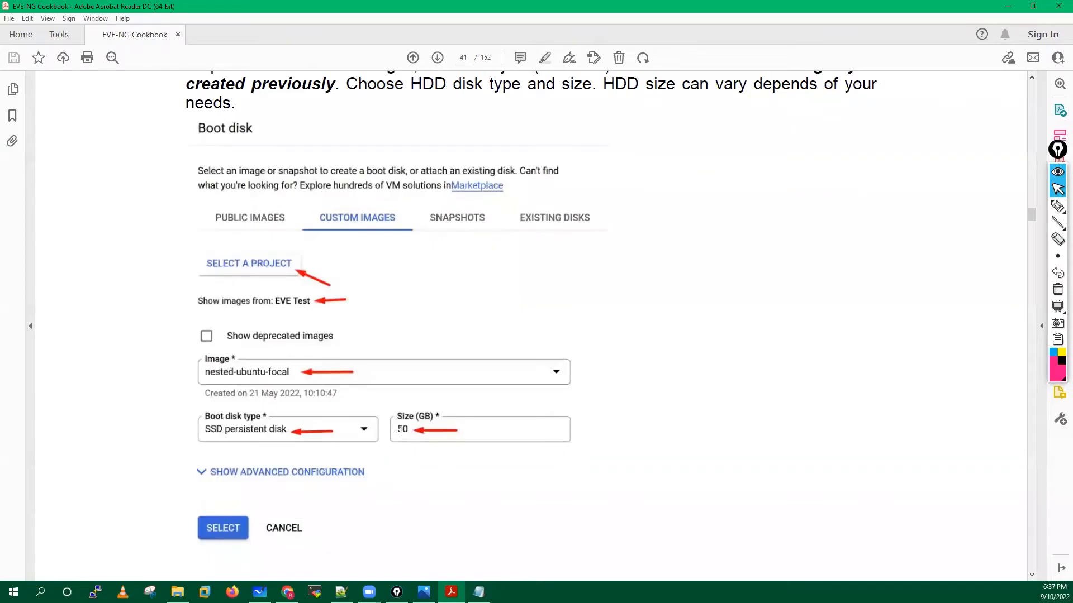
{"action": "scroll", "coordinate": [400, 432], "scroll_direction": "down", "scroll_amount": 1}
{"action": "scroll", "coordinate": [401, 432], "scroll_direction": "down", "scroll_amount": 1}
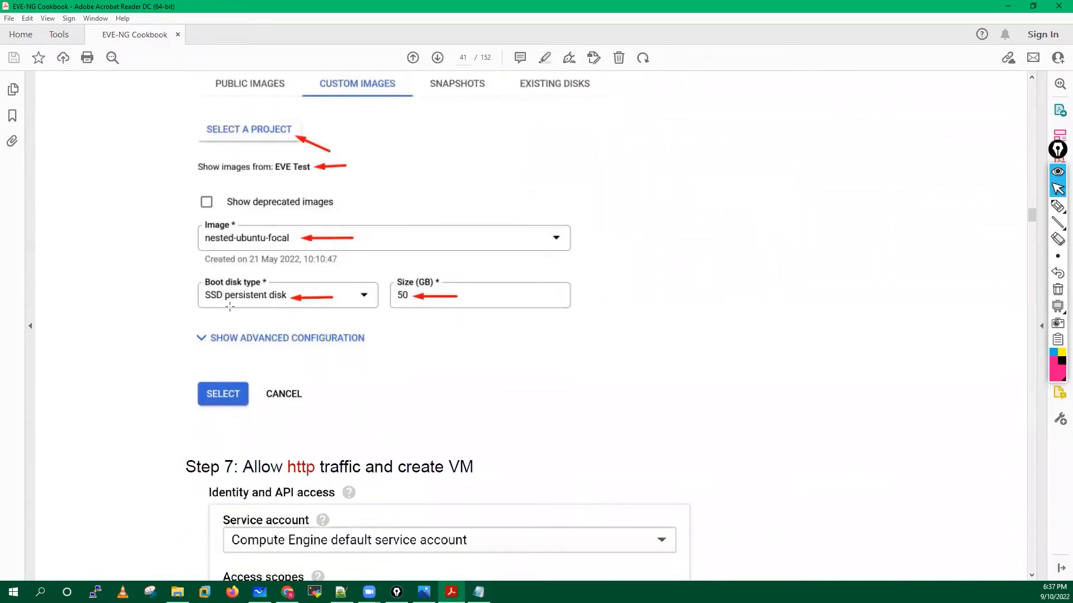
{"action": "scroll", "coordinate": [229, 307], "scroll_direction": "down", "scroll_amount": 3}
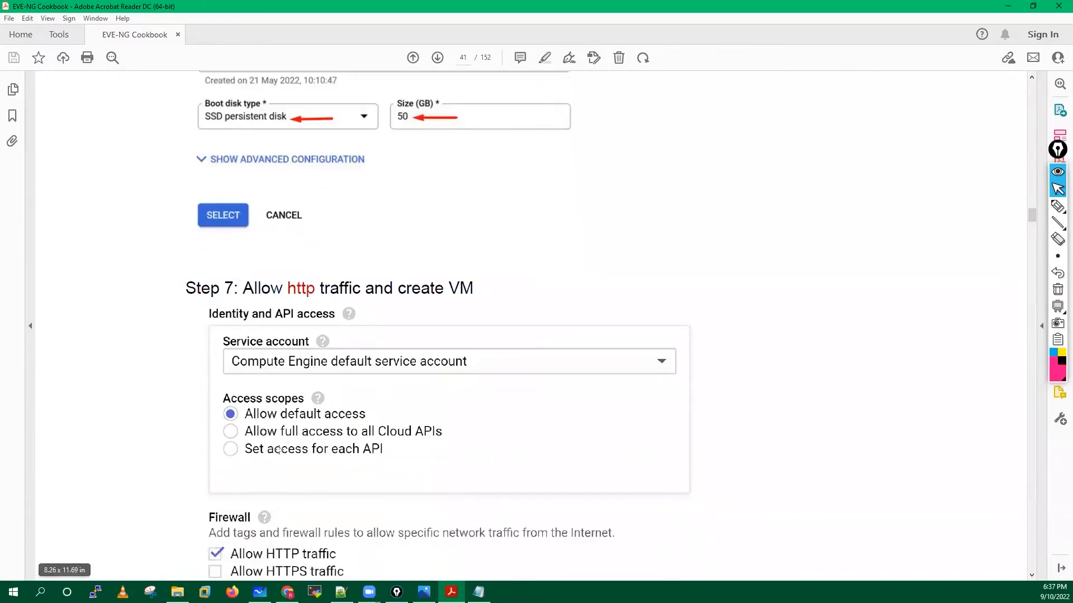
{"action": "scroll", "coordinate": [279, 450], "scroll_direction": "down", "scroll_amount": 2}
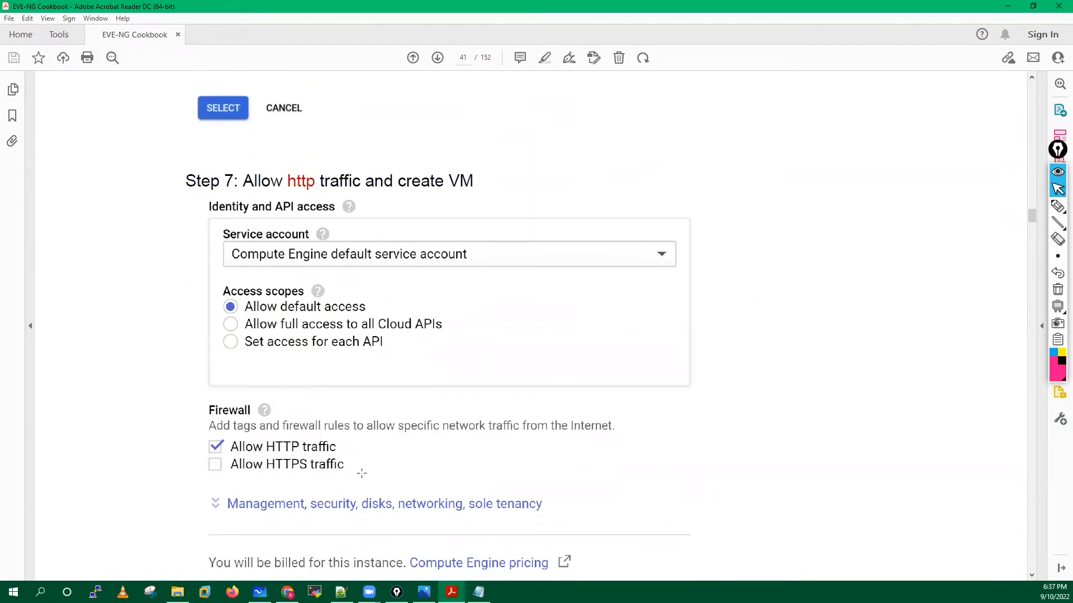
{"action": "scroll", "coordinate": [362, 473], "scroll_direction": "down", "scroll_amount": 8}
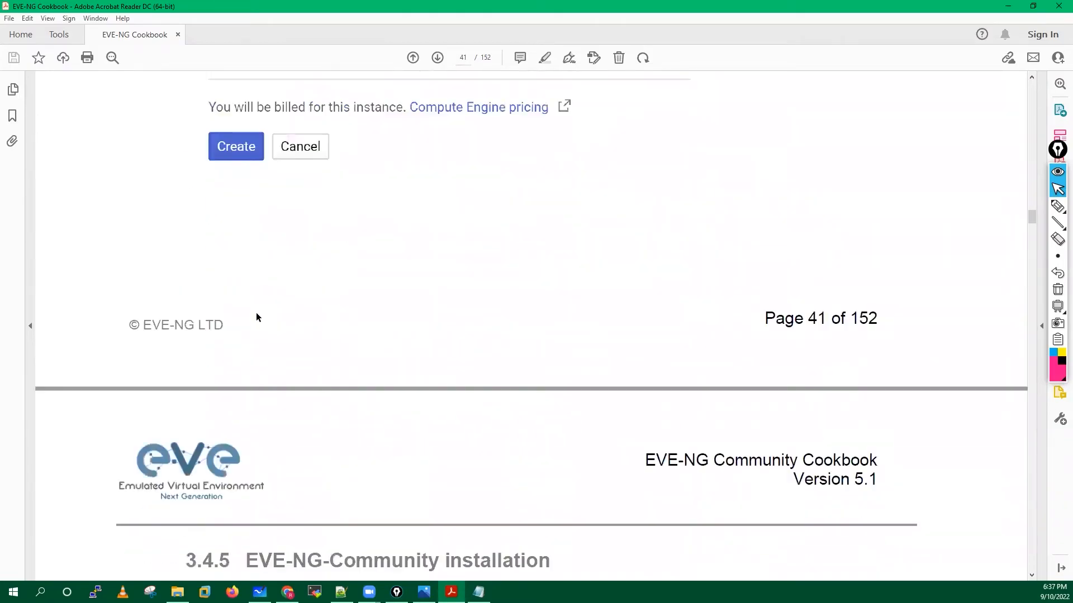
{"action": "scroll", "coordinate": [234, 163], "scroll_direction": "down", "scroll_amount": 3}
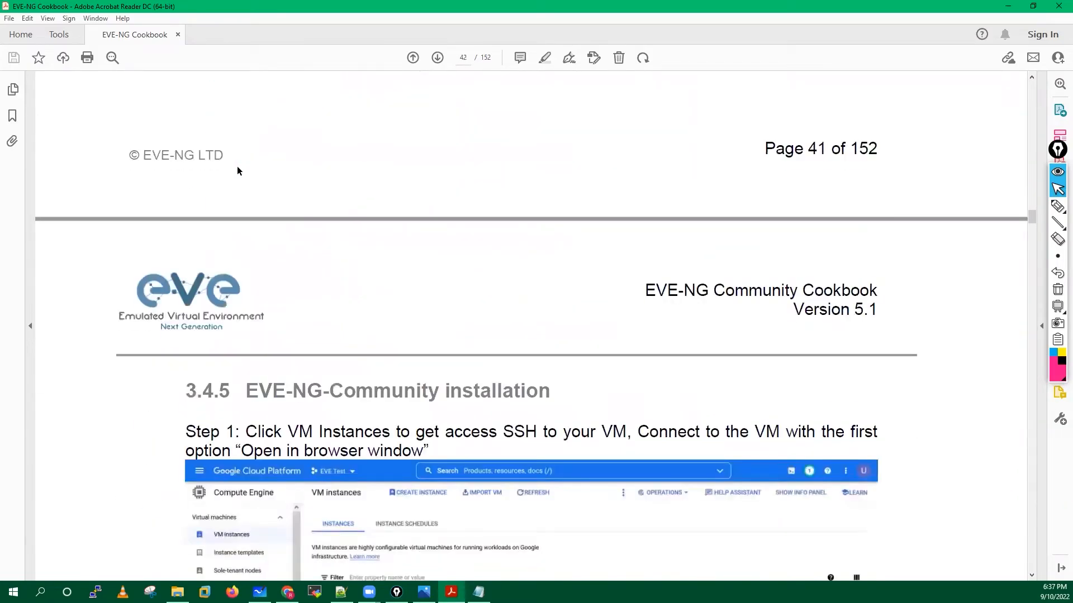
{"action": "scroll", "coordinate": [238, 166], "scroll_direction": "down", "scroll_amount": 3}
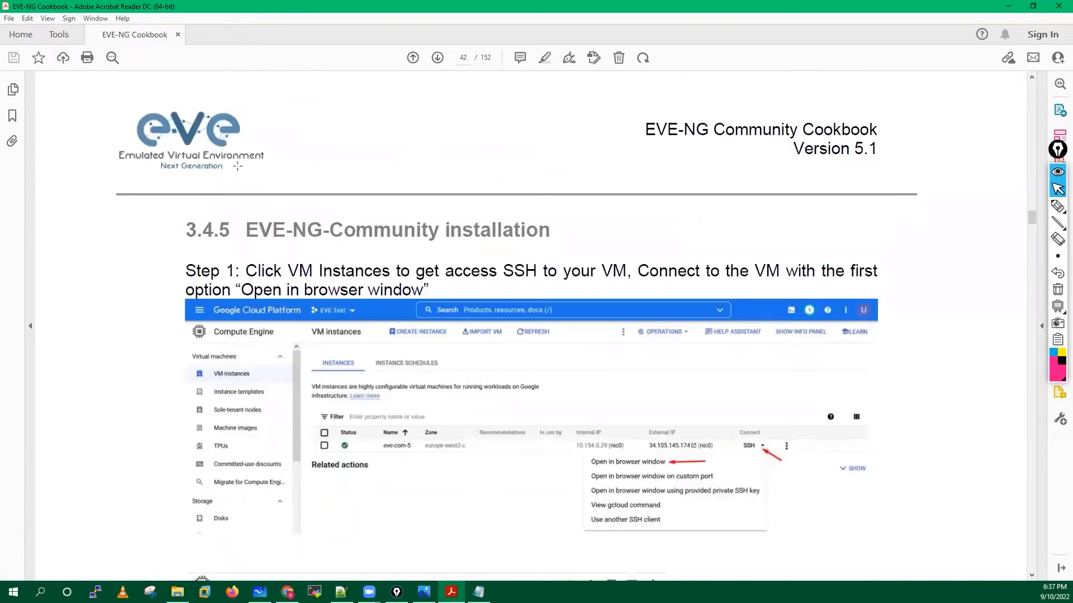
{"action": "scroll", "coordinate": [237, 166], "scroll_direction": "up", "scroll_amount": 8}
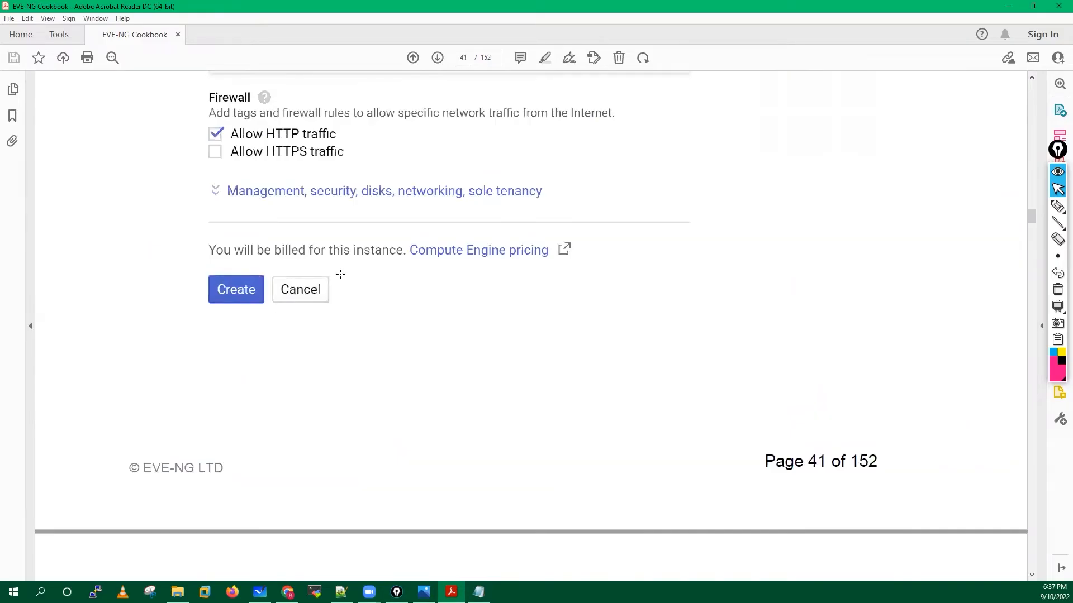
{"action": "left_click", "coordinate": [1007, 6]}
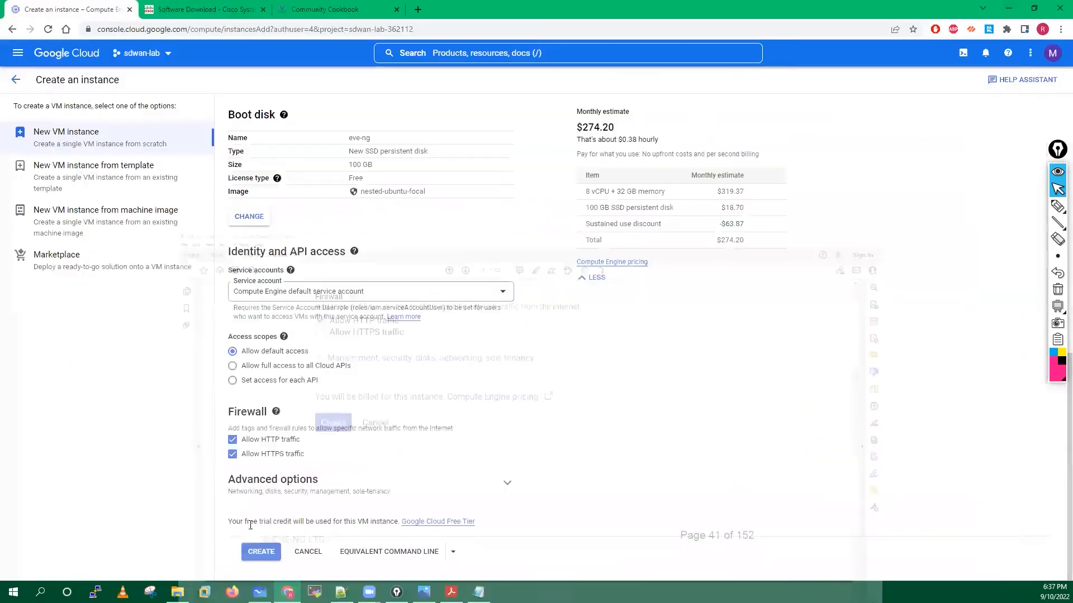
Create the eve-ng instance, dismiss the tutorial, and watch progress in Notifications.
{"action": "left_click", "coordinate": [259, 551]}
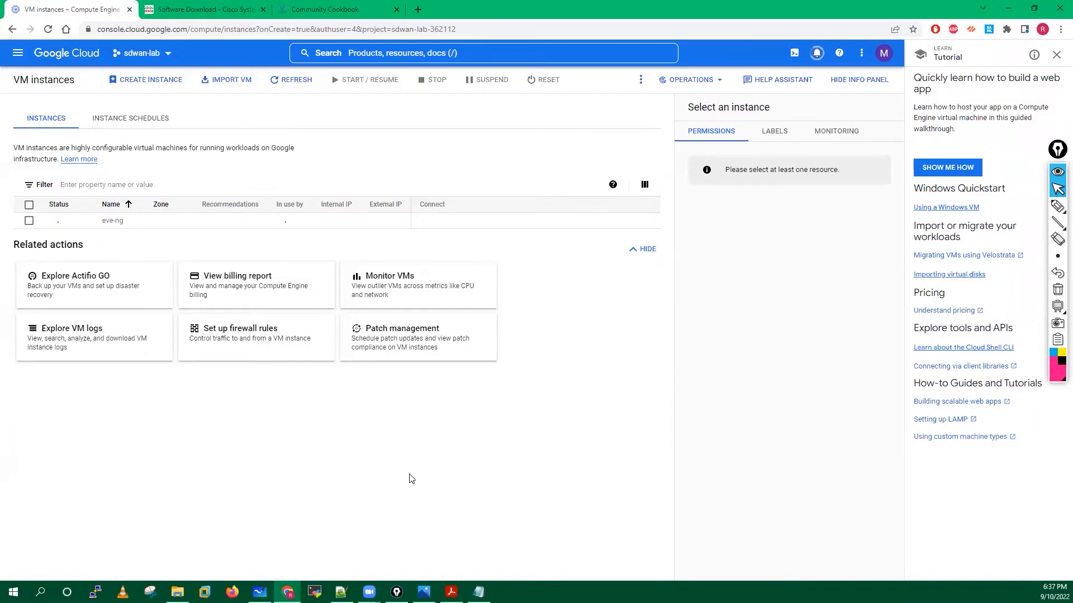
{"action": "left_click", "coordinate": [1056, 56]}
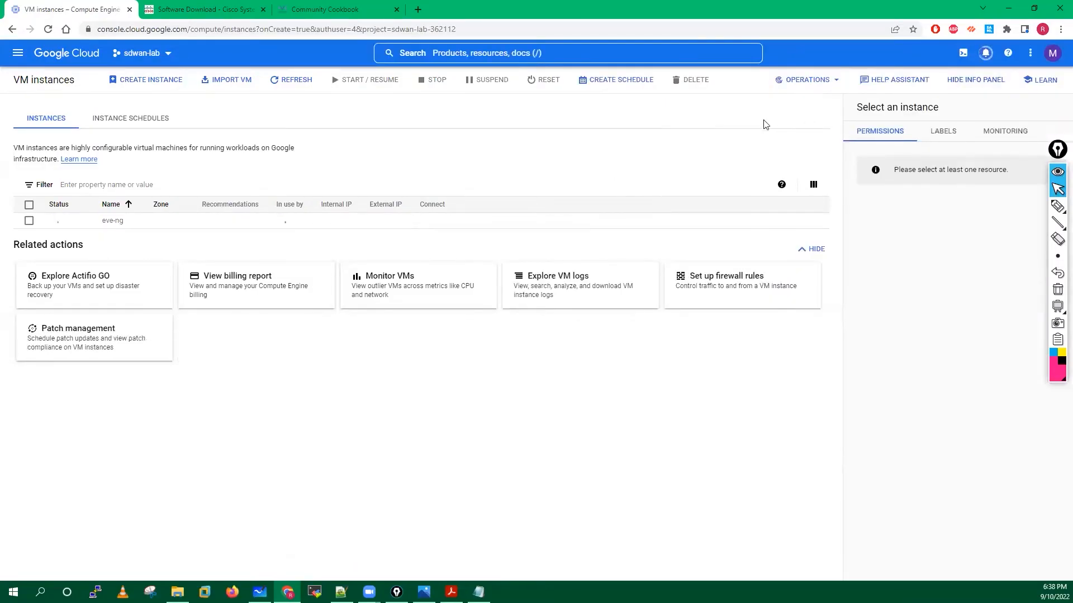
{"action": "left_click", "coordinate": [985, 52]}
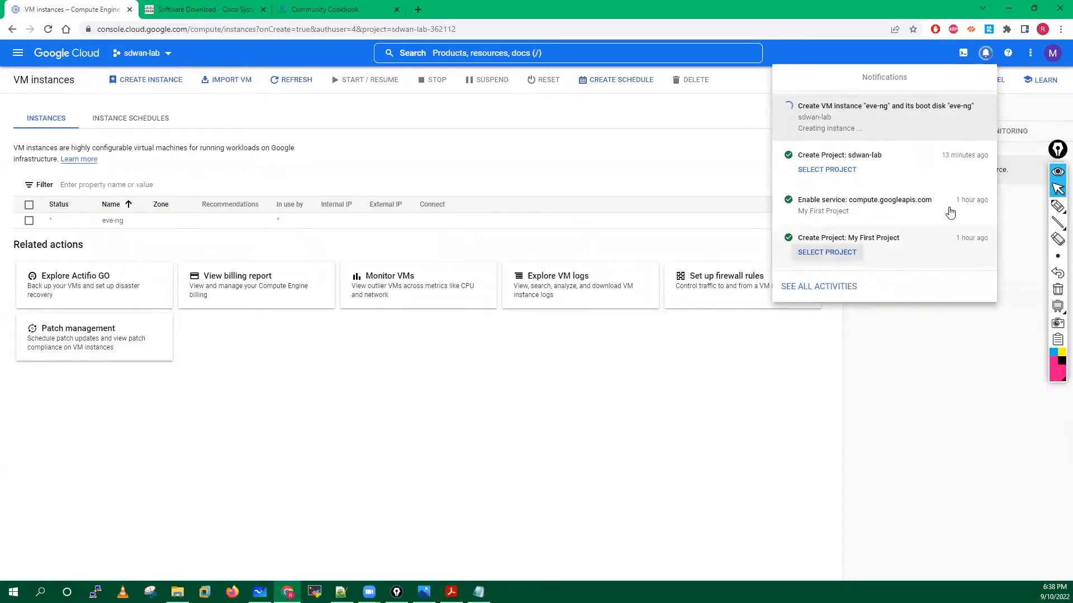
Annotate the pending creation notice and eve-ng row with a '2- 5 min' wait note.
{"action": "mouse_move", "coordinate": [1058, 207]}
{"action": "left_click", "coordinate": [1012, 208]}
{"action": "mouse_move", "coordinate": [824, 83]}
{"action": "left_mouse_down"}
{"action": "mouse_move", "coordinate": [771, 112]}
{"action": "mouse_move", "coordinate": [849, 112]}
{"action": "left_mouse_up"}
{"action": "mouse_move", "coordinate": [974, 56]}
{"action": "left_mouse_down"}
{"action": "mouse_move", "coordinate": [993, 63]}
{"action": "mouse_move", "coordinate": [993, 44]}
{"action": "left_mouse_up"}
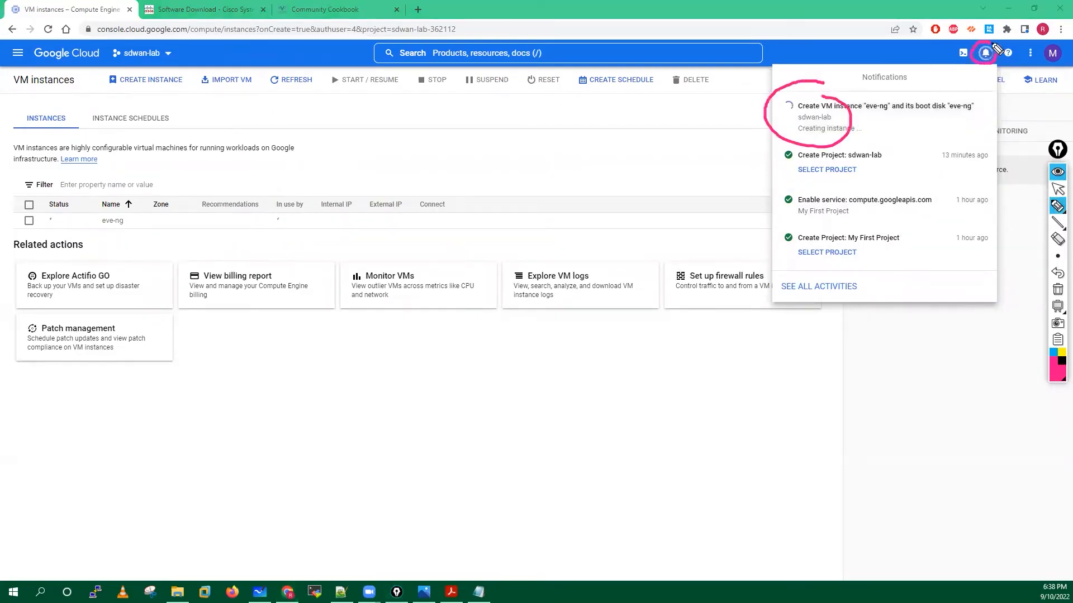
{"action": "mouse_move", "coordinate": [51, 178]}
{"action": "left_mouse_down"}
{"action": "mouse_move", "coordinate": [22, 182]}
{"action": "mouse_move", "coordinate": [131, 254]}
{"action": "mouse_move", "coordinate": [354, 182]}
{"action": "mouse_move", "coordinate": [78, 259]}
{"action": "left_mouse_up"}
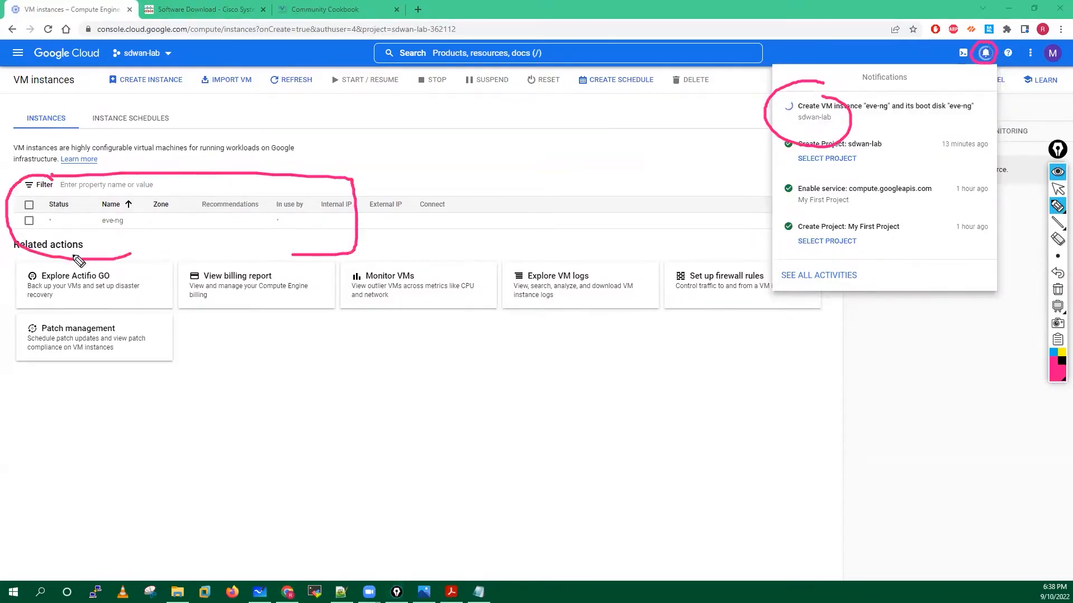
{"action": "mouse_move", "coordinate": [362, 186]}
{"action": "left_mouse_down"}
{"action": "mouse_move", "coordinate": [397, 178]}
{"action": "mouse_move", "coordinate": [361, 192]}
{"action": "left_mouse_up"}
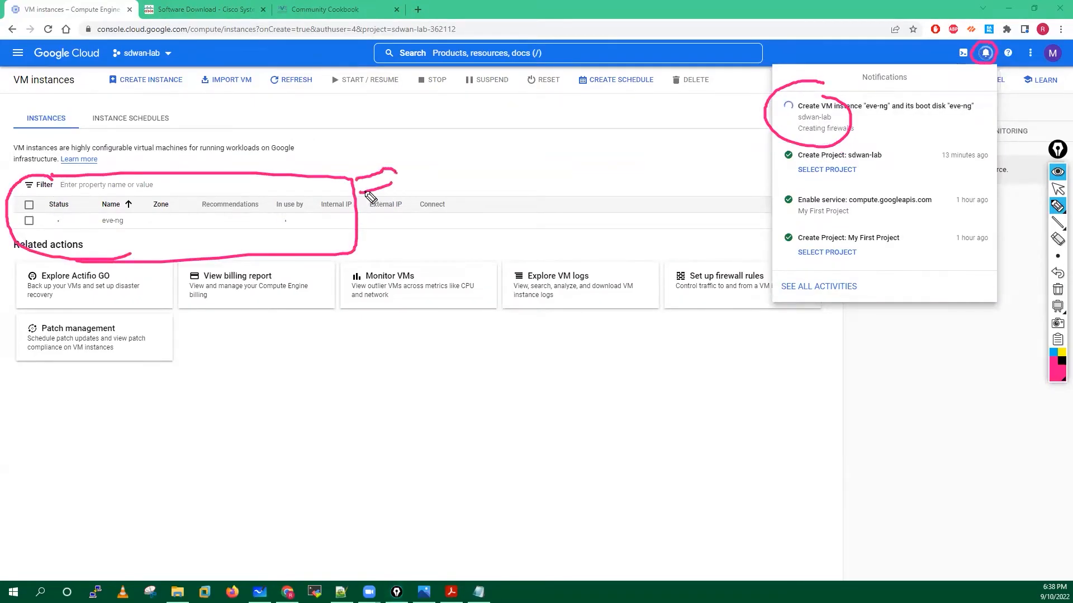
{"action": "mouse_move", "coordinate": [430, 152]}
{"action": "left_mouse_down"}
{"action": "mouse_move", "coordinate": [433, 173]}
{"action": "mouse_move", "coordinate": [450, 171]}
{"action": "left_mouse_up"}
{"action": "mouse_move", "coordinate": [453, 167]}
{"action": "left_mouse_down"}
{"action": "mouse_move", "coordinate": [518, 143]}
{"action": "mouse_move", "coordinate": [535, 152]}
{"action": "mouse_move", "coordinate": [551, 143]}
{"action": "mouse_move", "coordinate": [570, 163]}
{"action": "mouse_move", "coordinate": [540, 122]}
{"action": "left_mouse_up"}
{"action": "mouse_move", "coordinate": [617, 107]}
{"action": "left_mouse_down"}
{"action": "mouse_move", "coordinate": [575, 118]}
{"action": "mouse_move", "coordinate": [578, 128]}
{"action": "left_mouse_up"}
{"action": "left_click_drag", "start_coordinate": [588, 100], "coordinate": [596, 132]}
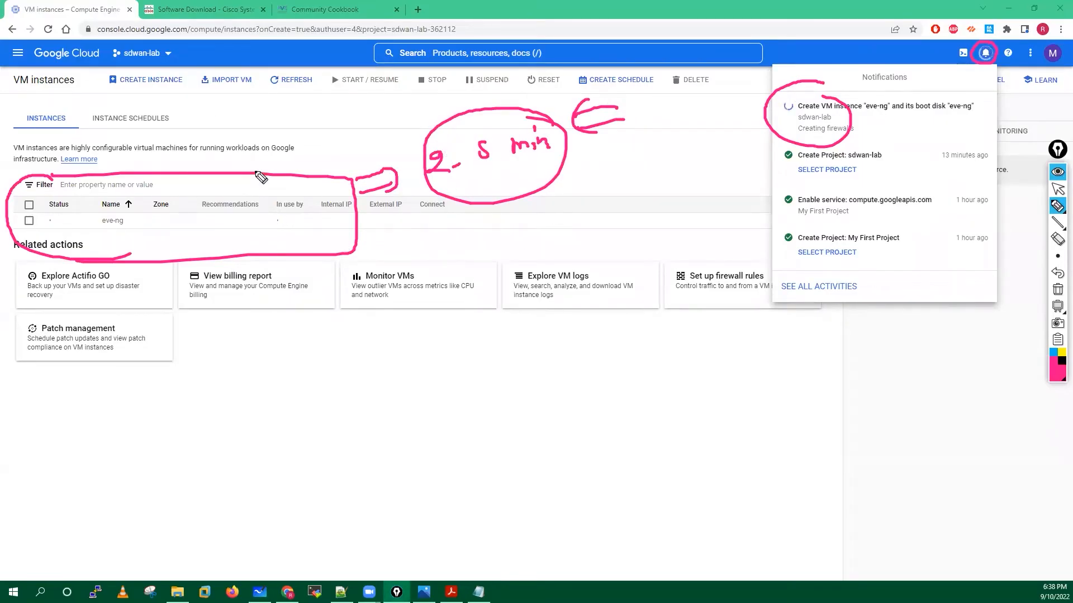
{"action": "left_click_drag", "start_coordinate": [252, 152], "coordinate": [253, 176]}
{"action": "mouse_move", "coordinate": [257, 155]}
{"action": "left_mouse_down"}
{"action": "mouse_move", "coordinate": [259, 182]}
{"action": "mouse_move", "coordinate": [268, 178]}
{"action": "left_mouse_up"}
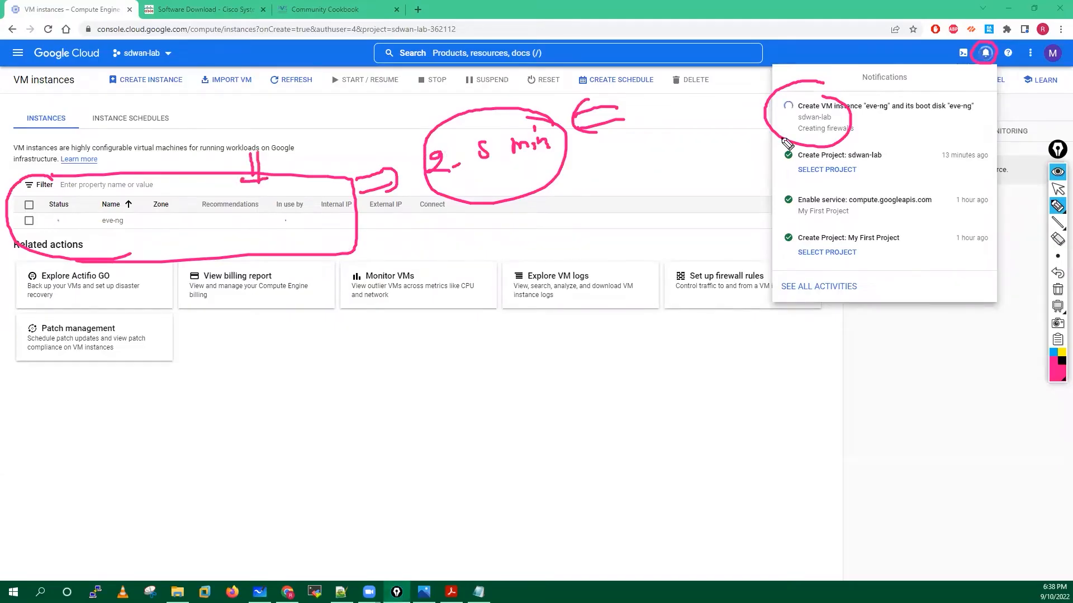
Clear the annotations, close Notifications, and refresh the list to see eve-ng running.
{"action": "left_click", "coordinate": [1058, 290]}
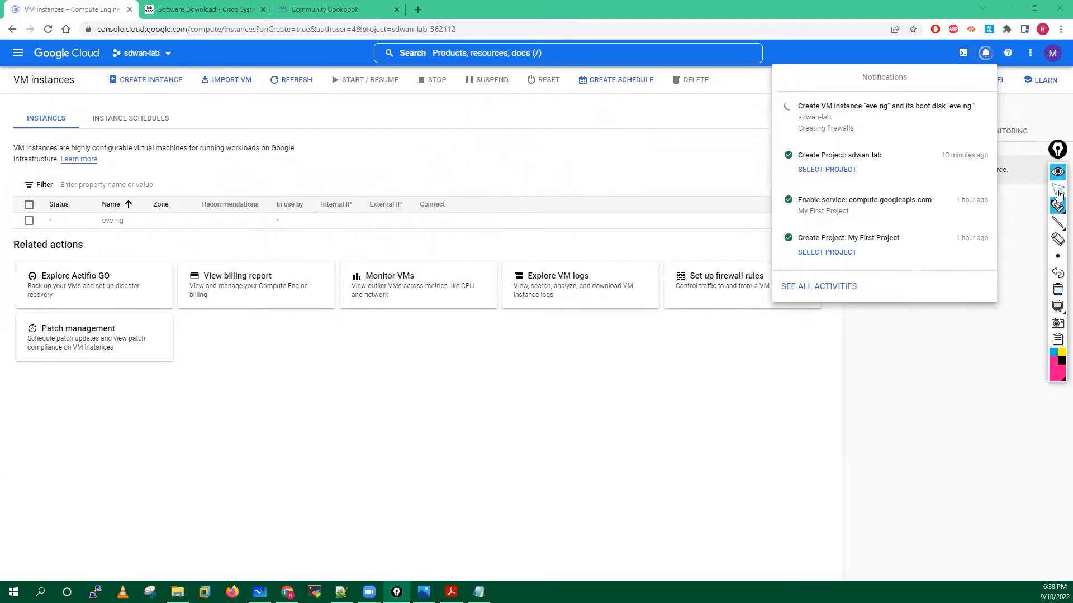
{"action": "left_click", "coordinate": [1058, 190]}
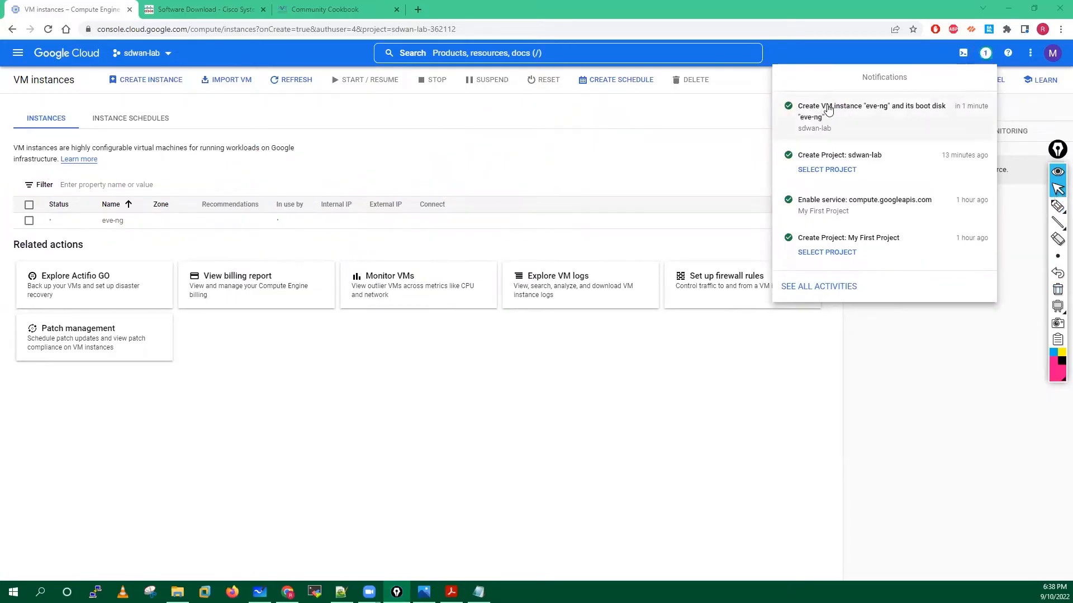
{"action": "left_click", "coordinate": [514, 421]}
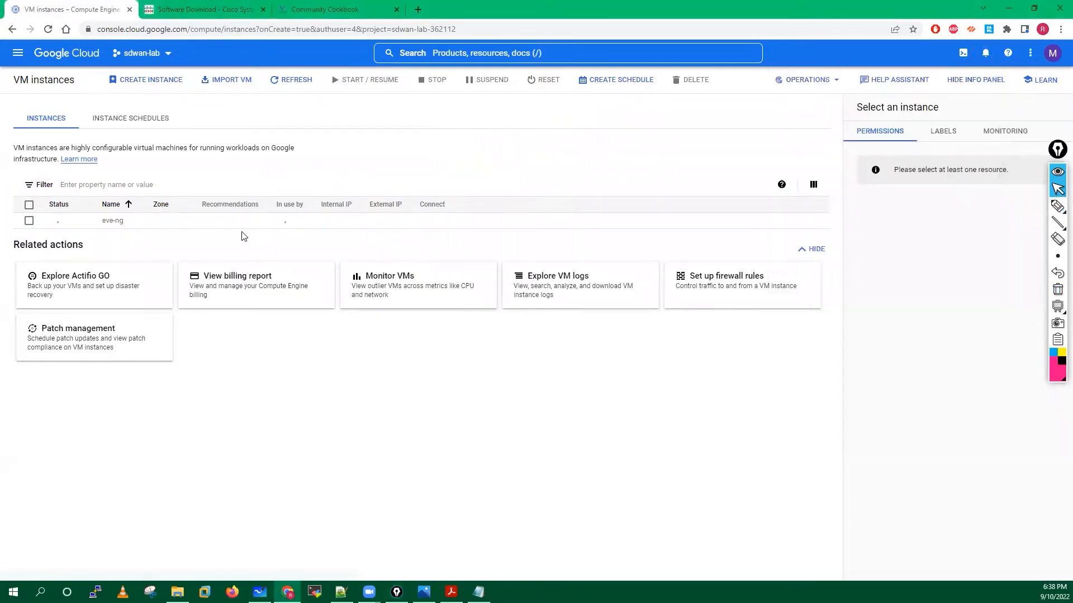
{"action": "left_click", "coordinate": [286, 81]}
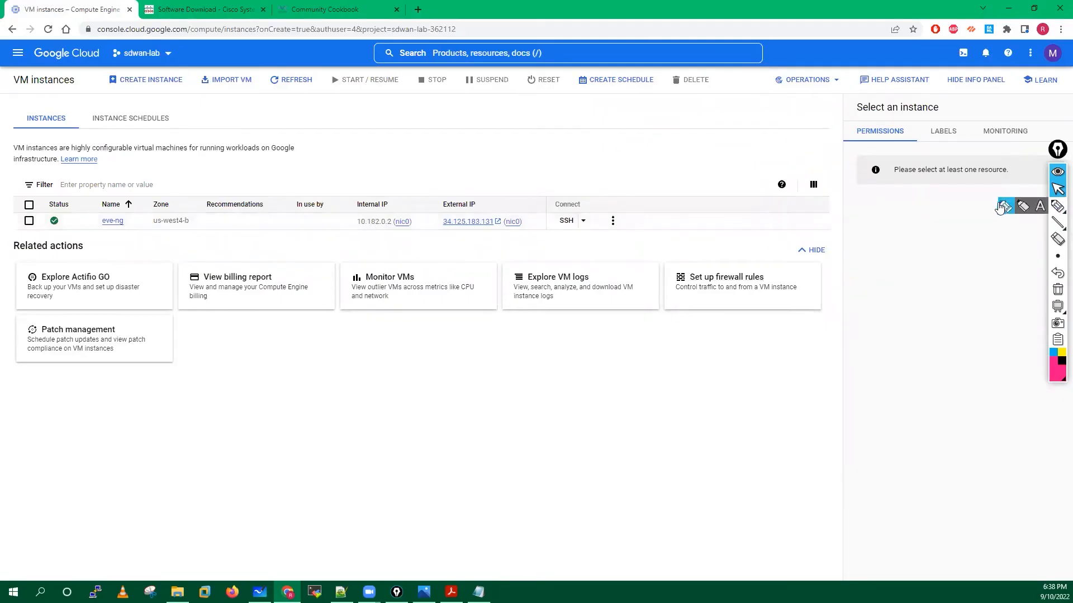
{"action": "left_click", "coordinate": [1058, 205]}
{"action": "mouse_move", "coordinate": [390, 196]}
{"action": "left_mouse_down"}
{"action": "mouse_move", "coordinate": [361, 203]}
{"action": "mouse_move", "coordinate": [397, 250]}
{"action": "mouse_move", "coordinate": [414, 196]}
{"action": "left_mouse_up"}
{"action": "mouse_move", "coordinate": [499, 196]}
{"action": "left_mouse_down"}
{"action": "mouse_move", "coordinate": [472, 194]}
{"action": "mouse_move", "coordinate": [433, 216]}
{"action": "mouse_move", "coordinate": [489, 257]}
{"action": "mouse_move", "coordinate": [494, 199]}
{"action": "left_mouse_up"}
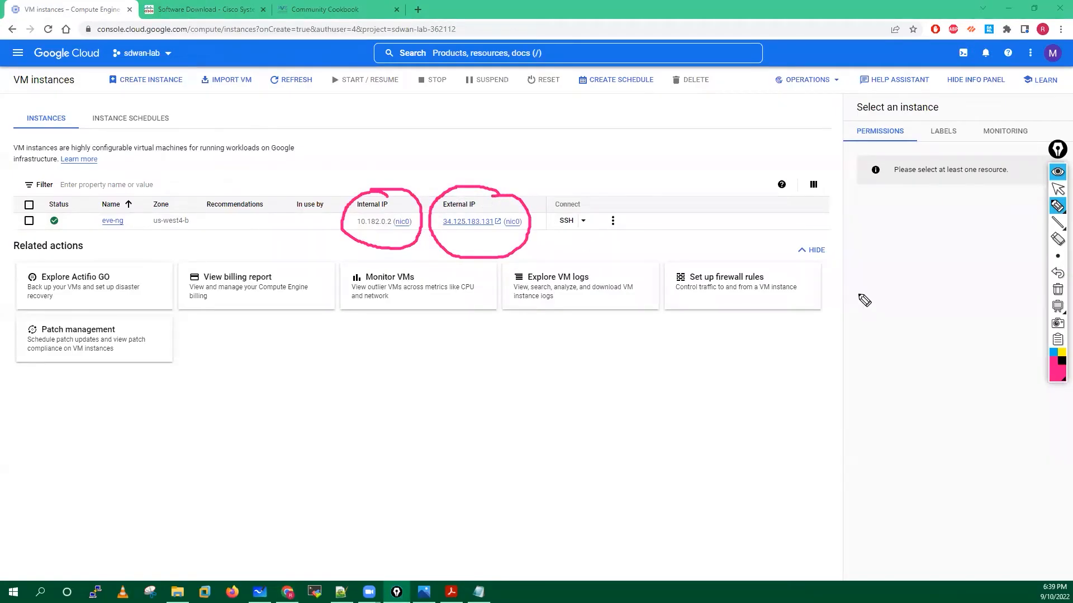
{"action": "left_click", "coordinate": [1057, 290]}
{"action": "left_click", "coordinate": [1059, 192]}
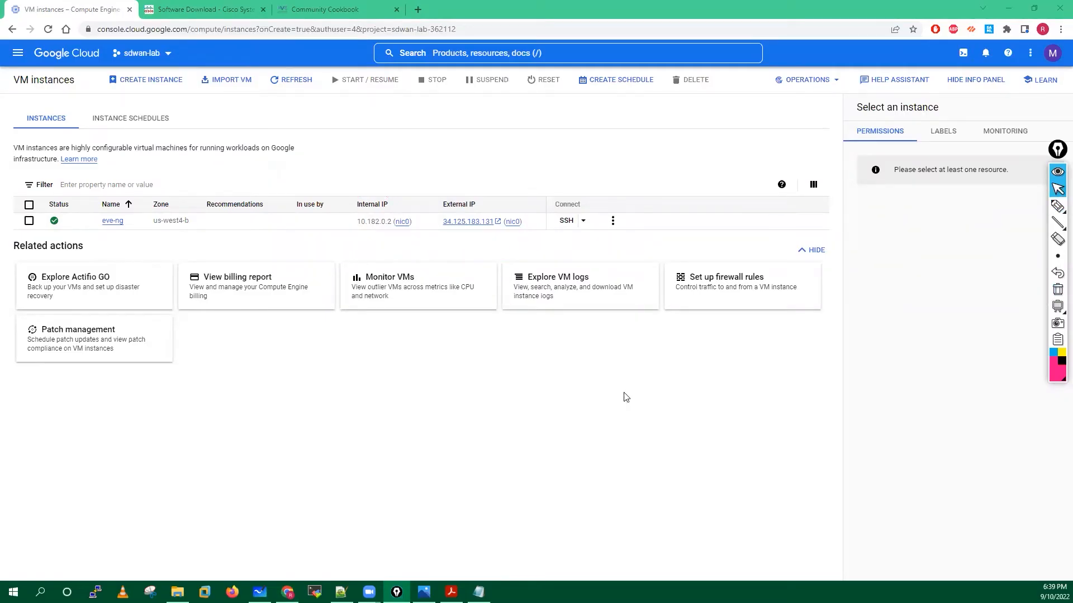
{"action": "left_click", "coordinate": [452, 592]}
Find the cookbook's section 3.4.5 Step 1 on page 42, then return to eve-ng's SSH options.
{"action": "scroll", "coordinate": [442, 330], "scroll_direction": "down", "scroll_amount": 1}
{"action": "scroll", "coordinate": [443, 334], "scroll_direction": "down", "scroll_amount": 10}
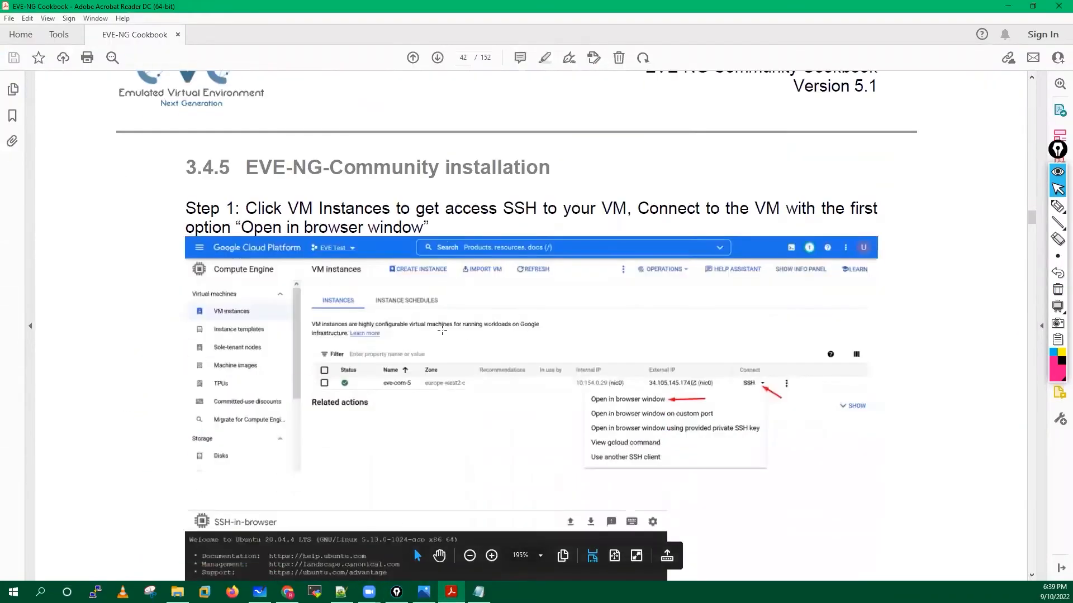
{"action": "scroll", "coordinate": [444, 330], "scroll_direction": "down", "scroll_amount": 2}
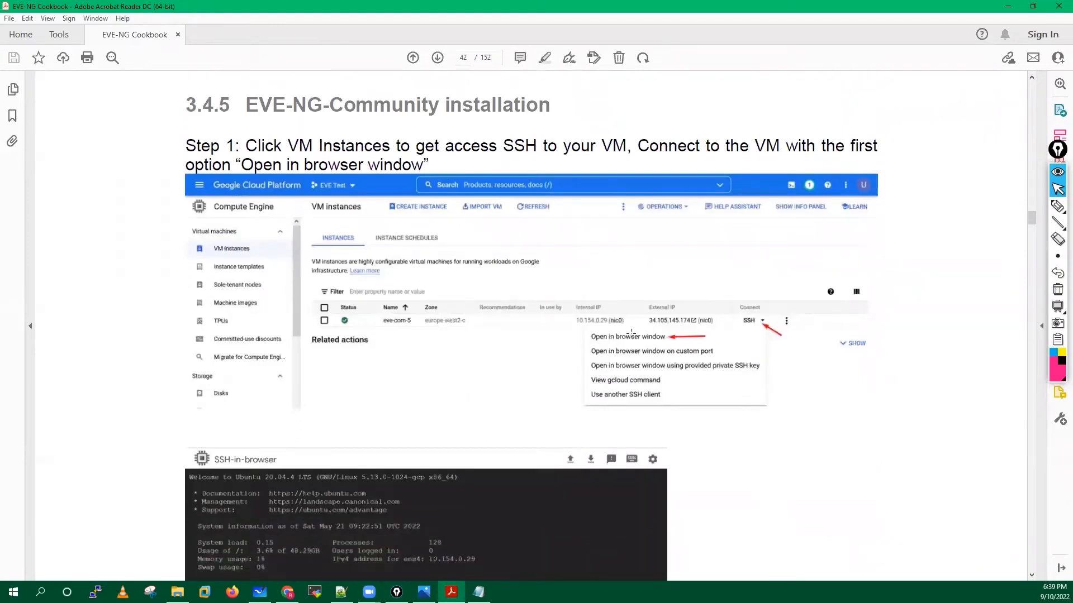
{"action": "left_click", "coordinate": [1005, 9]}
{"action": "left_click", "coordinate": [583, 222]}
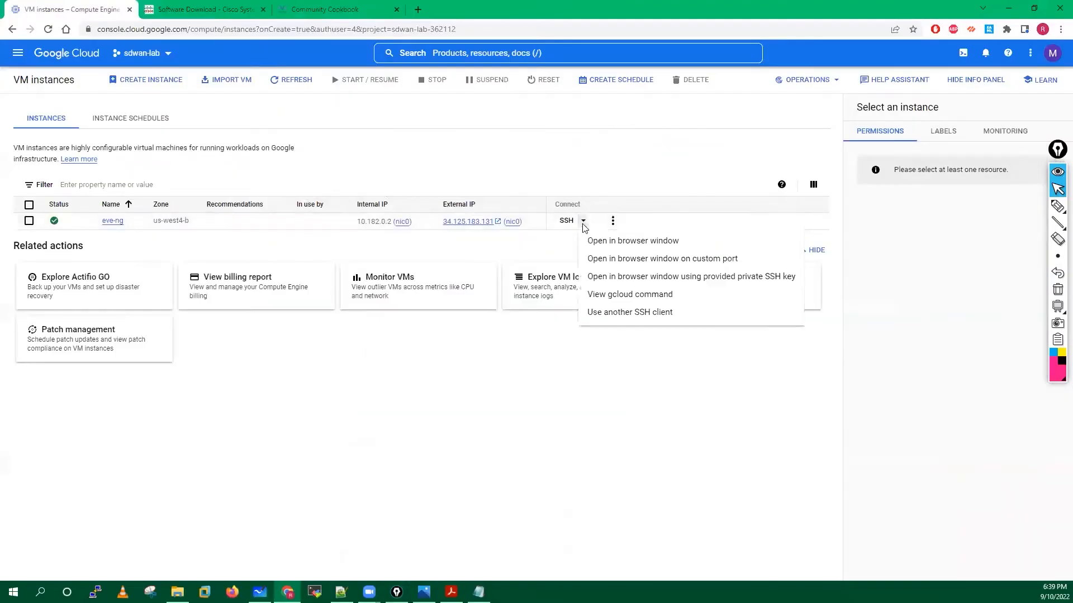
Launch an SSH-in-browser session to eve-ng and bring the cookbook back at page 42.
{"action": "left_click", "coordinate": [614, 243]}
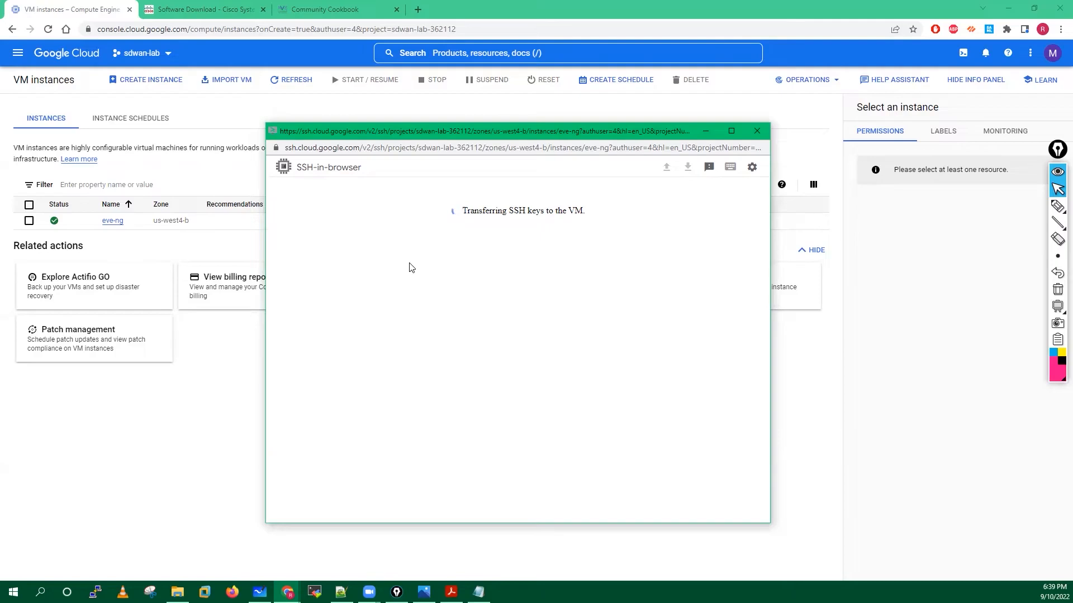
{"action": "left_click", "coordinate": [451, 592]}
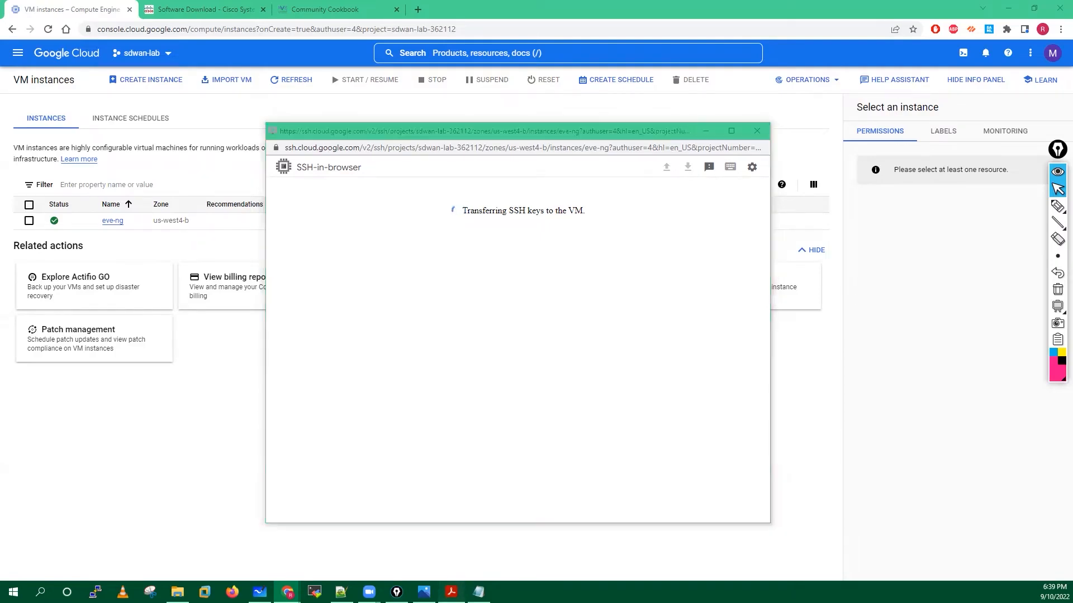
{"action": "scroll", "coordinate": [475, 389], "scroll_direction": "down", "scroll_amount": 5}
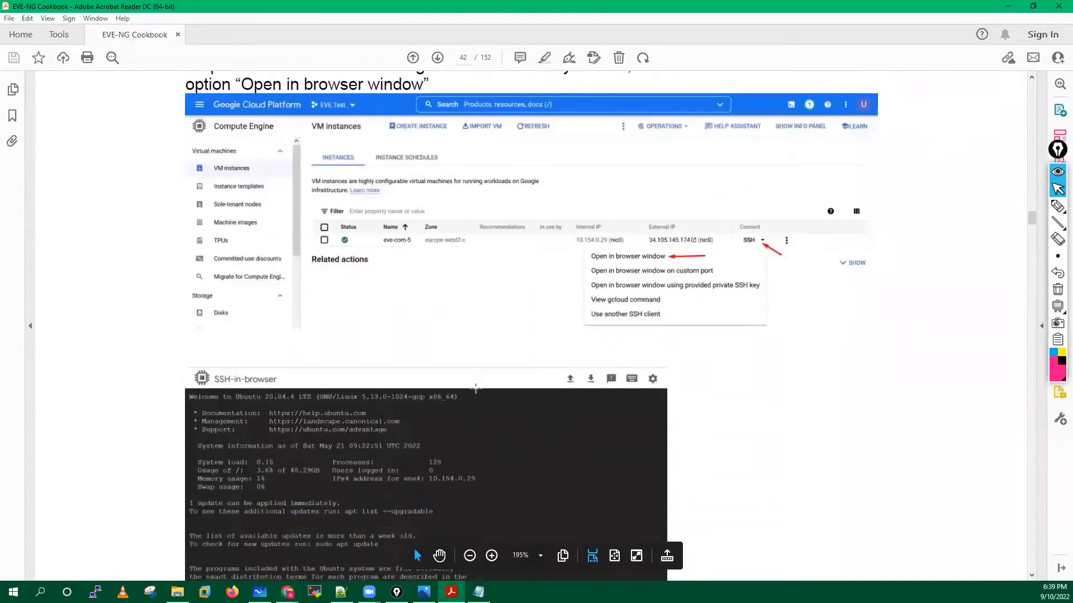
Copy the cookbook's Step 2 wget install command and bring the ssh.cloud terminal forward.
{"action": "scroll", "coordinate": [475, 388], "scroll_direction": "down", "scroll_amount": 2}
{"action": "scroll", "coordinate": [480, 395], "scroll_direction": "down", "scroll_amount": 4}
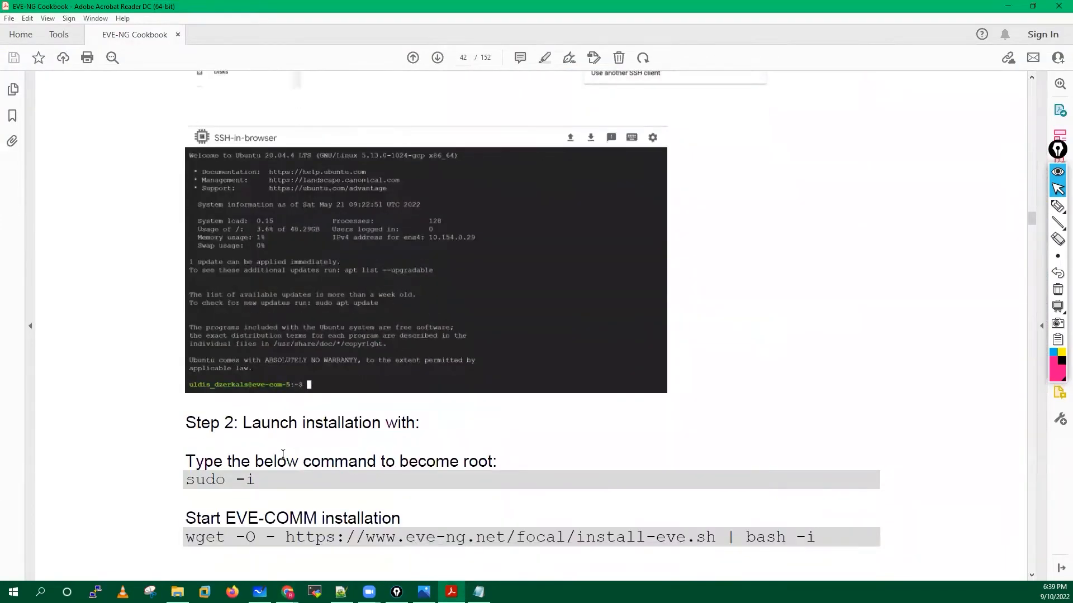
{"action": "scroll", "coordinate": [283, 458], "scroll_direction": "down", "scroll_amount": 1}
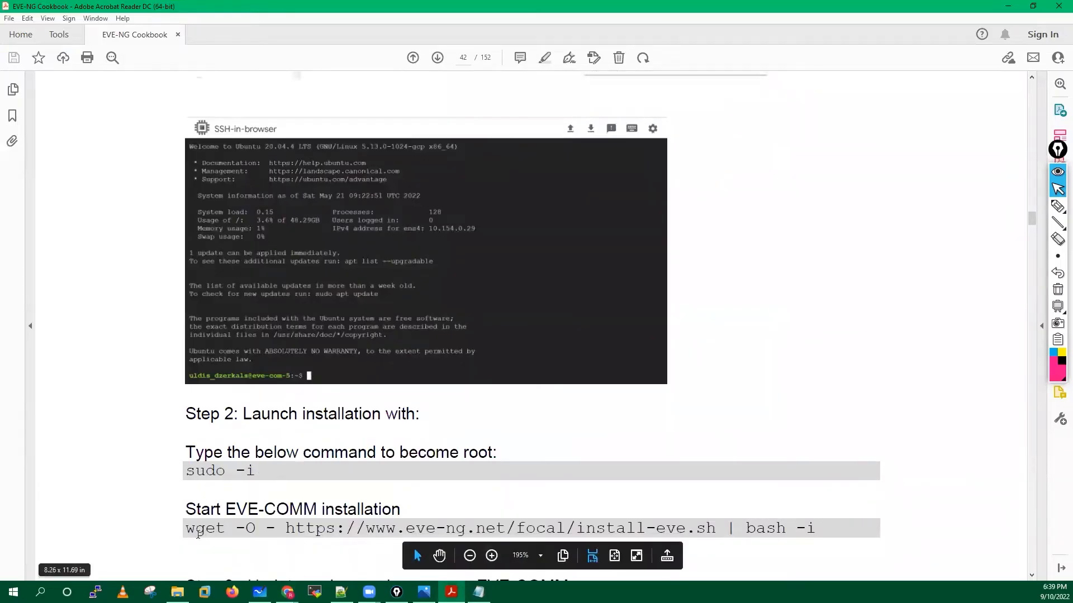
{"action": "left_click_drag", "start_coordinate": [187, 528], "coordinate": [818, 525]}
{"action": "right_click", "coordinate": [325, 530]}
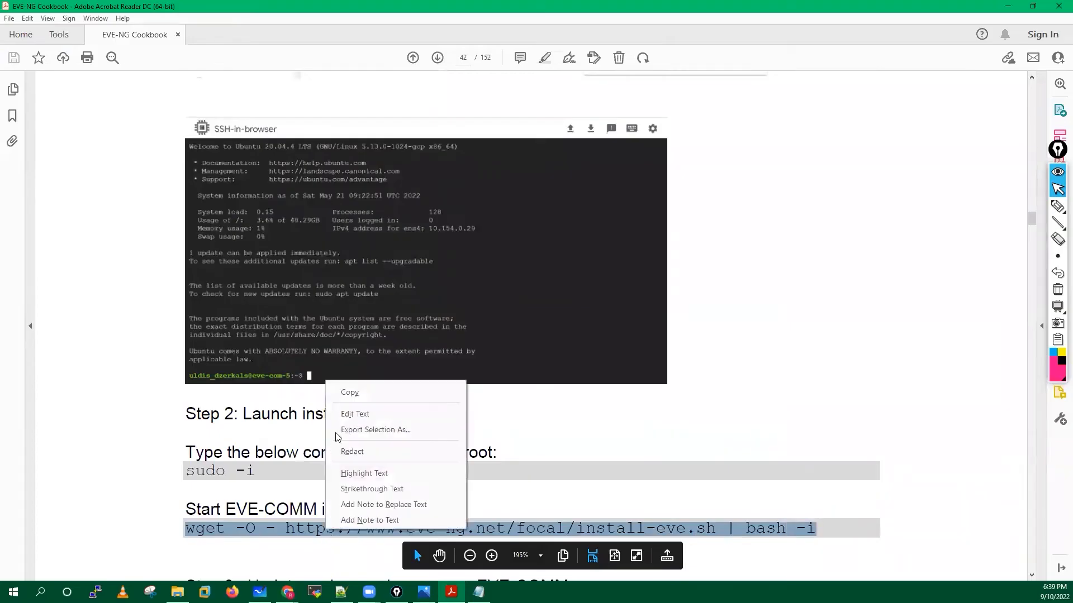
{"action": "left_click", "coordinate": [351, 393]}
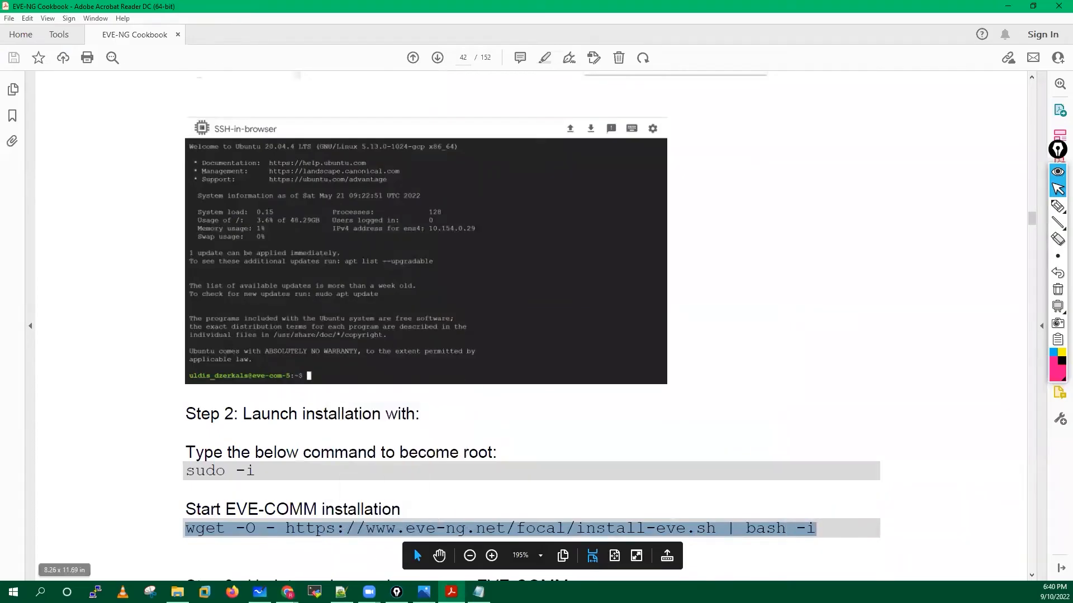
{"action": "left_click", "coordinate": [286, 592]}
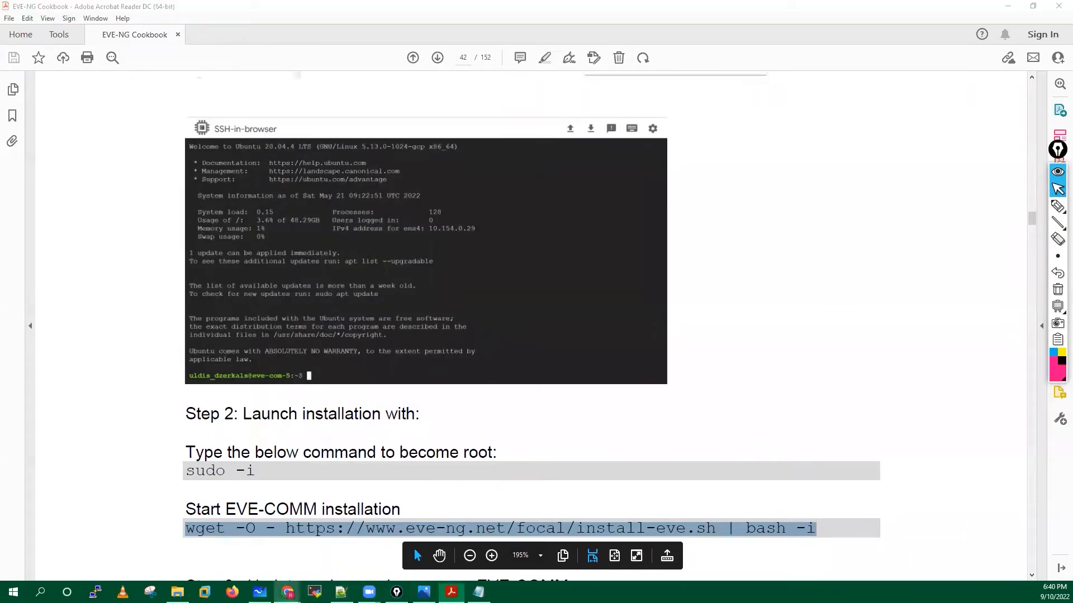
{"action": "left_click", "coordinate": [330, 553]}
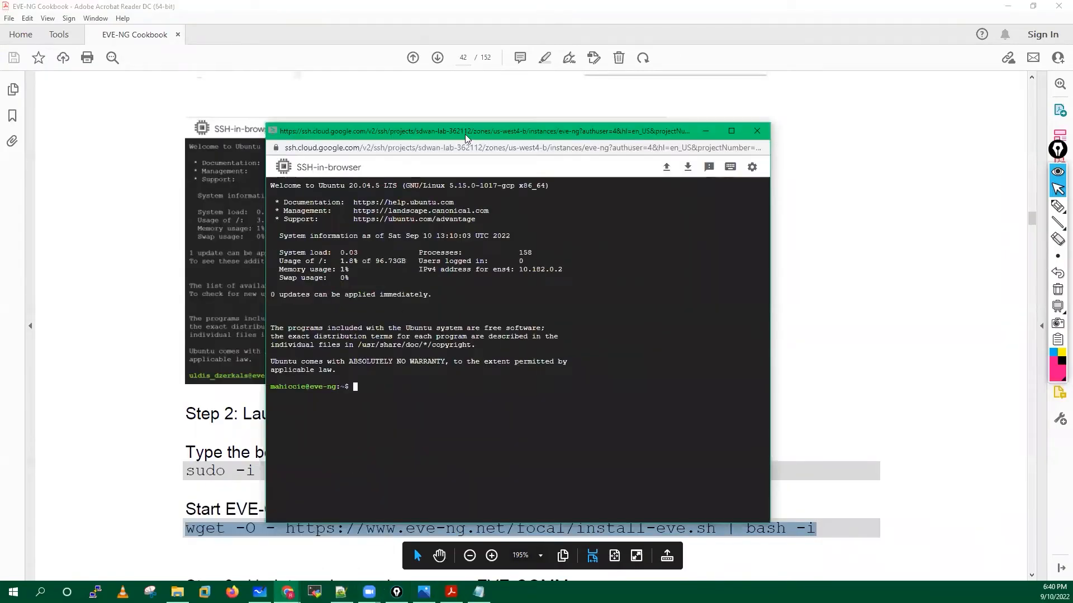
Move the SSH terminal window up and left, widen it, and add blank prompts.
{"action": "left_click_drag", "start_coordinate": [450, 127], "coordinate": [356, 72]}
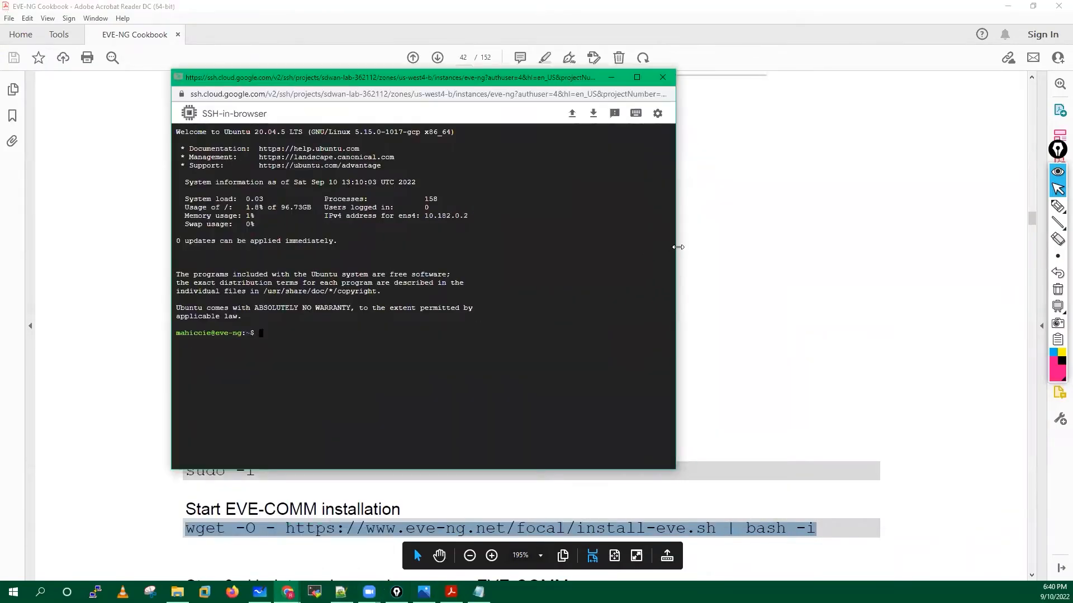
{"action": "left_click_drag", "start_coordinate": [752, 250], "coordinate": [800, 251]}
{"action": "key", "text": "Return"}
{"action": "key", "text": "Return"}
{"action": "key", "text": "Return"}
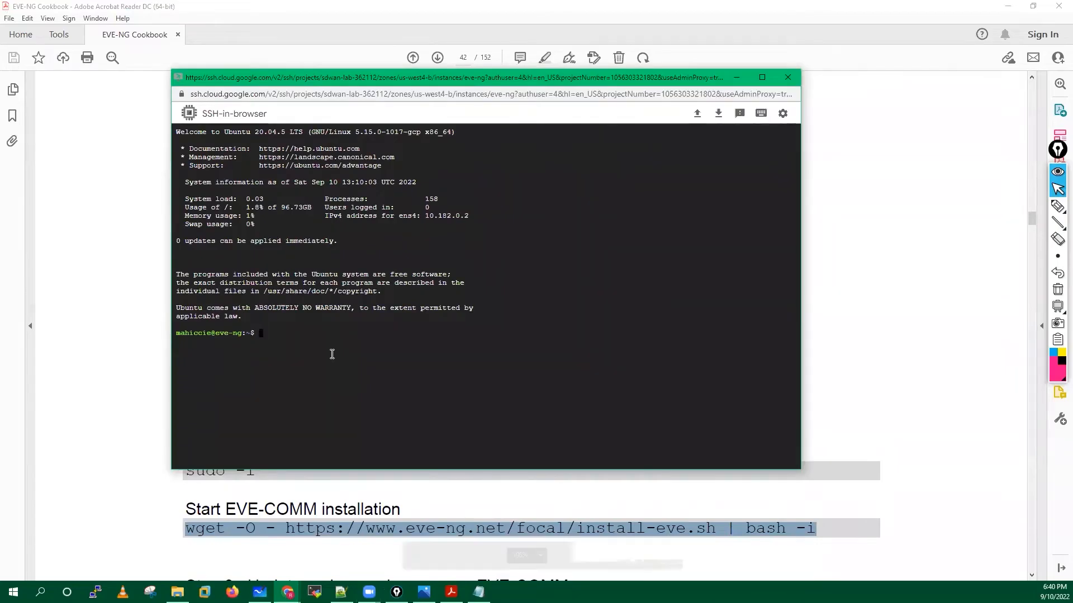
{"action": "key", "text": "Return"}
{"action": "key", "text": "Return"}
{"action": "key", "text": "Return"}
{"action": "key", "text": "Return"}
{"action": "key", "text": "Return"}
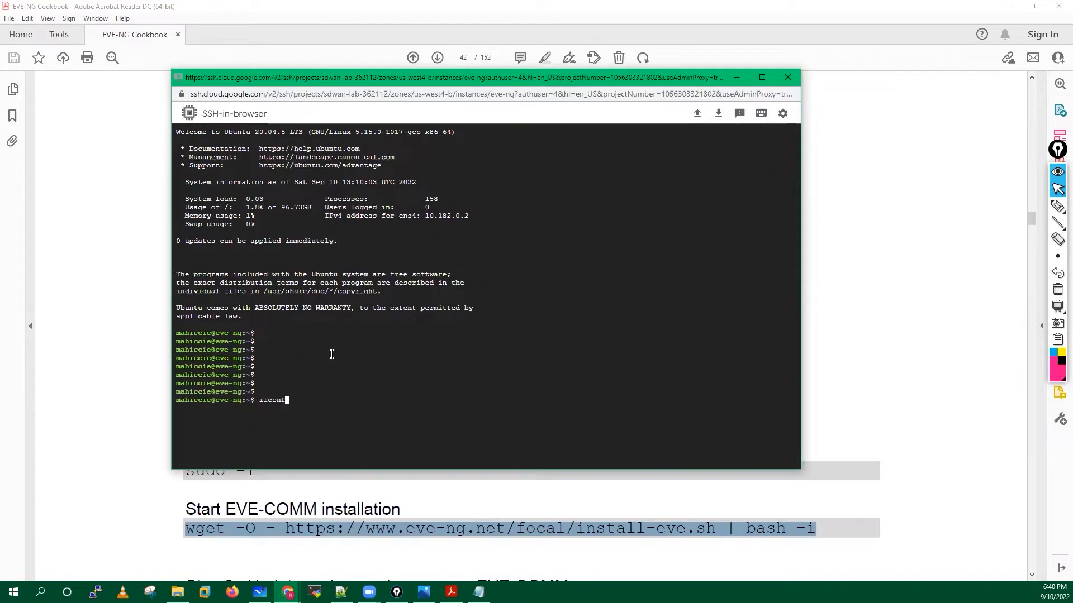
Switch to the root user with sudo -i.
{"action": "type", "text": "ifconfoig"}
{"action": "key", "text": "BackSpace"}
{"action": "key", "text": "BackSpace"}
{"action": "key", "text": "BackSpace"}
{"action": "key", "text": "BackSpace"}
{"action": "key", "text": "BackSpace"}
{"action": "key", "text": "BackSpace"}
{"action": "type", "text": "sudo -i"}
{"action": "key", "text": "Return"}
{"action": "key", "text": "Return"}
{"action": "key", "text": "Return"}
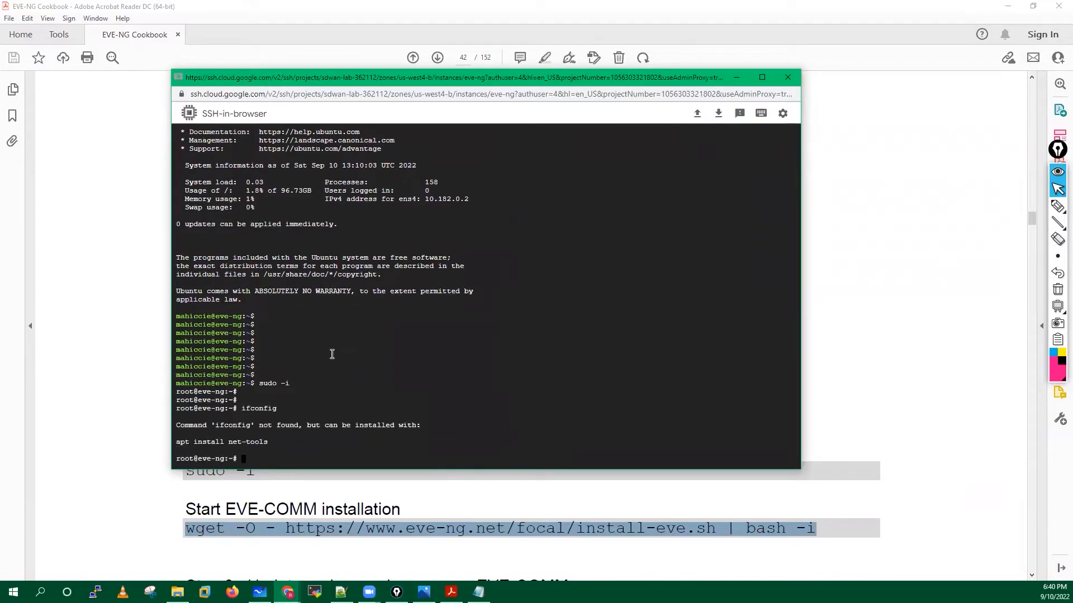
{"action": "key", "text": "Return"}
{"action": "key", "text": "Return"}
{"action": "key", "text": "Return"}
{"action": "key", "text": "Return"}
{"action": "key", "text": "Return"}
{"action": "key", "text": "Return"}
{"action": "key", "text": "Return"}
{"action": "key", "text": "Return"}
{"action": "key", "text": "Return"}
{"action": "key", "text": "Return"}
{"action": "key", "text": "Return"}
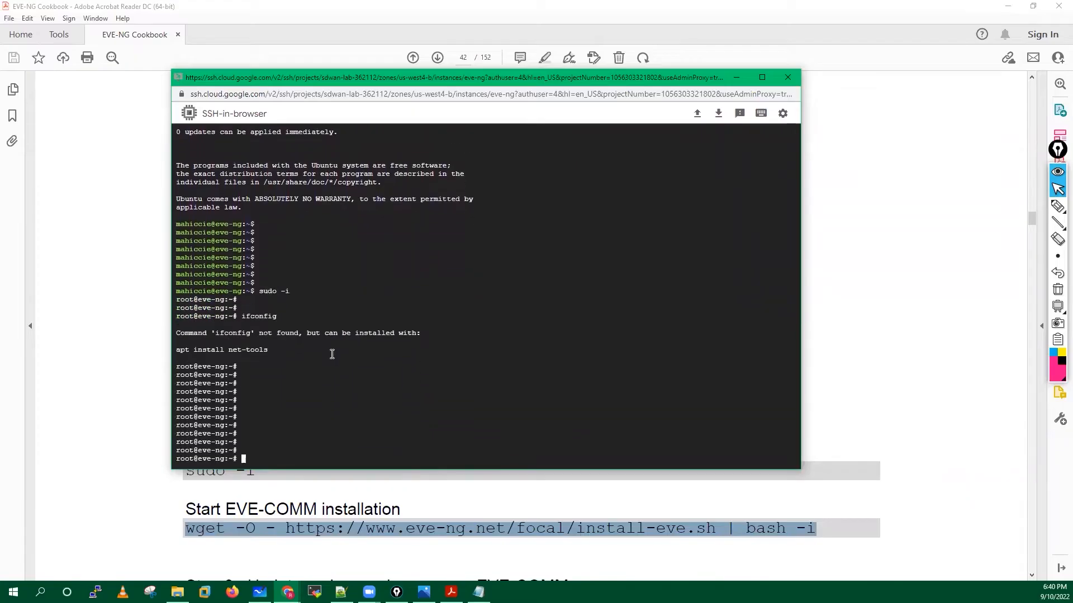
{"action": "key", "text": "Return"}
{"action": "key", "text": "Return"}
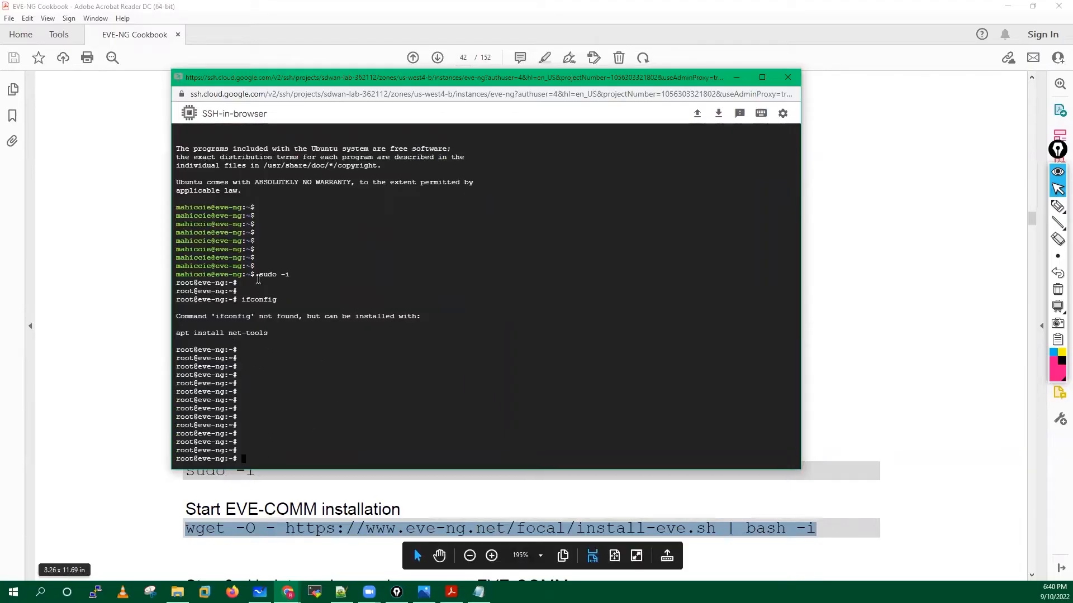
Paste the wget install-eve.sh command at the root prompt and run it.
{"action": "right_click", "coordinate": [278, 430]}
{"action": "left_click", "coordinate": [316, 328]}
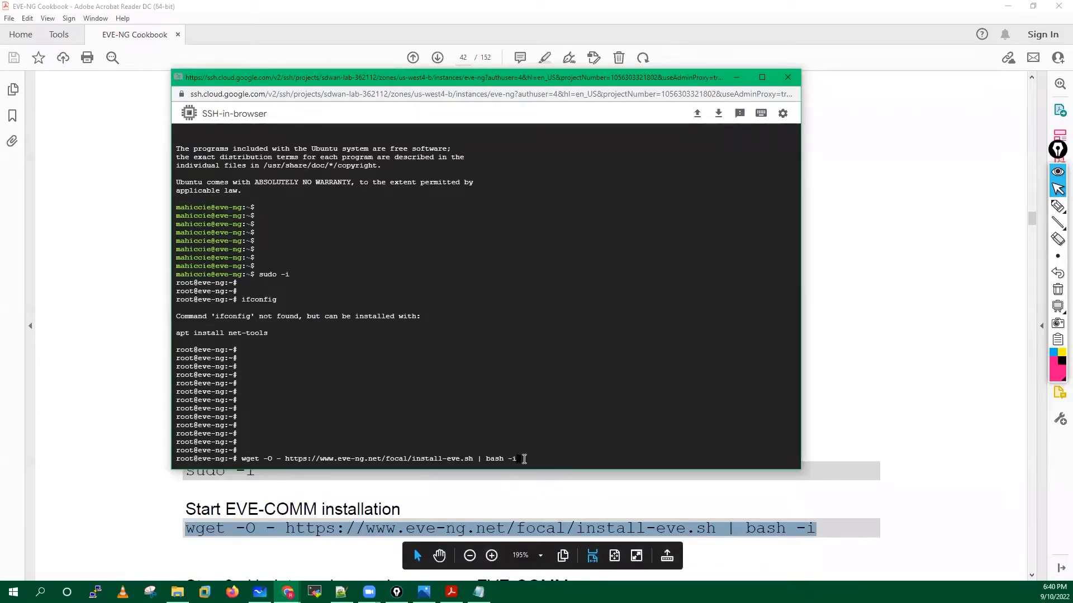
{"action": "key", "text": "Return"}
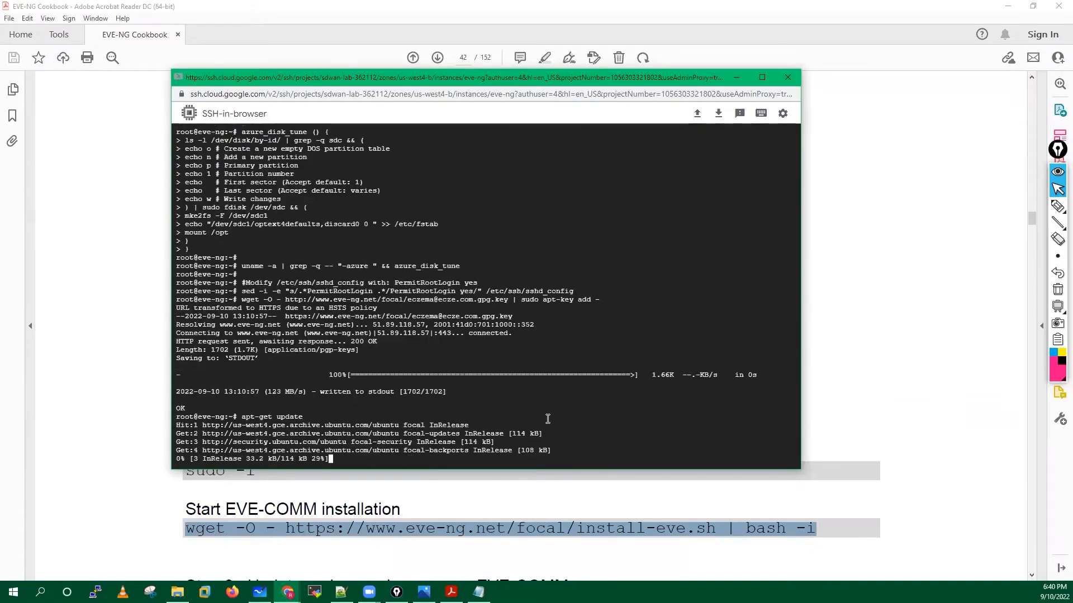
Annotate the install command with the pen, marking the wget URL, install-eve.sh, wget and bash -i.
{"action": "left_click", "coordinate": [1057, 206]}
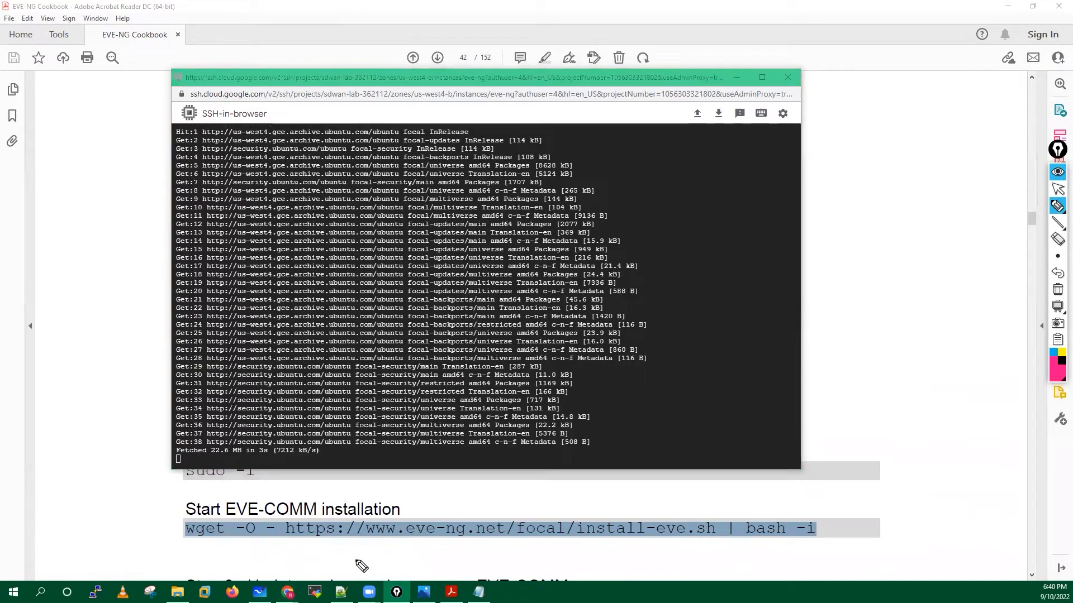
{"action": "mouse_move", "coordinate": [372, 566]}
{"action": "left_mouse_down"}
{"action": "mouse_move", "coordinate": [426, 540]}
{"action": "mouse_move", "coordinate": [426, 556]}
{"action": "left_mouse_up"}
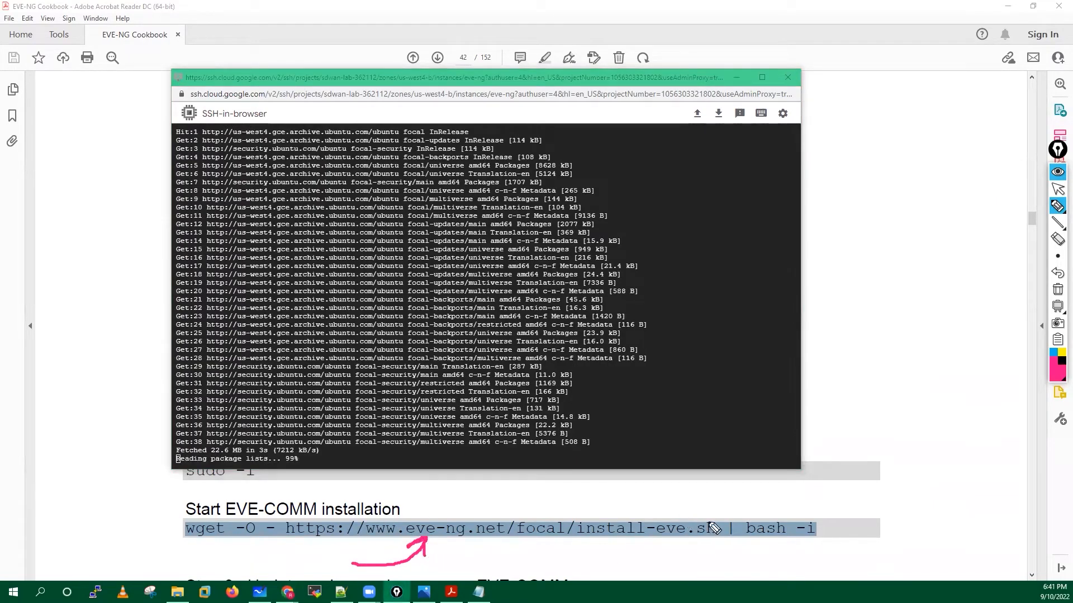
{"action": "mouse_move", "coordinate": [702, 516]}
{"action": "left_mouse_down"}
{"action": "mouse_move", "coordinate": [584, 510]}
{"action": "mouse_move", "coordinate": [627, 565]}
{"action": "mouse_move", "coordinate": [728, 546]}
{"action": "mouse_move", "coordinate": [700, 522]}
{"action": "left_mouse_up"}
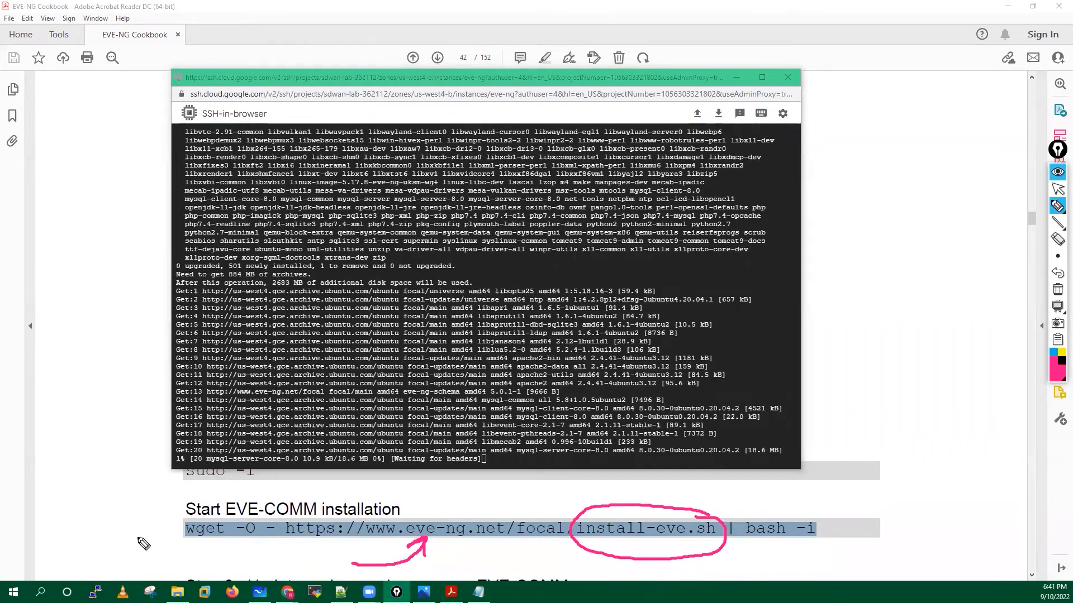
{"action": "left_click_drag", "start_coordinate": [186, 514], "coordinate": [190, 513]}
{"action": "left_click_drag", "start_coordinate": [132, 515], "coordinate": [169, 529]}
{"action": "left_click_drag", "start_coordinate": [159, 520], "coordinate": [142, 535]}
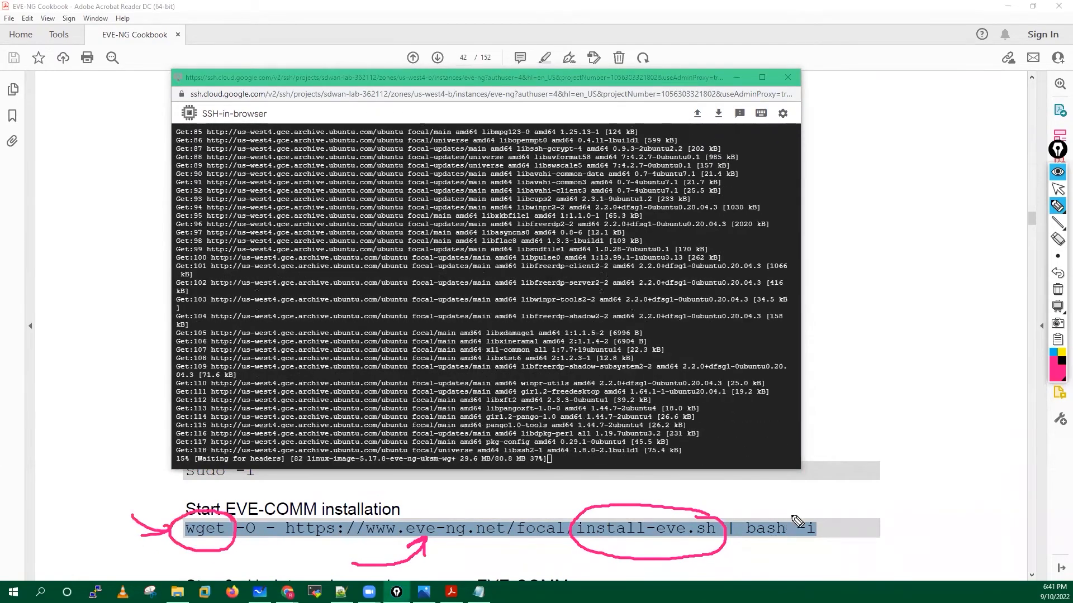
{"action": "left_click", "coordinate": [791, 508]}
{"action": "mouse_move", "coordinate": [791, 508]}
{"action": "left_mouse_down"}
{"action": "mouse_move", "coordinate": [735, 535]}
{"action": "mouse_move", "coordinate": [758, 555]}
{"action": "mouse_move", "coordinate": [769, 512]}
{"action": "left_mouse_up"}
{"action": "left_click_drag", "start_coordinate": [853, 482], "coordinate": [828, 508]}
{"action": "left_click_drag", "start_coordinate": [829, 494], "coordinate": [865, 511]}
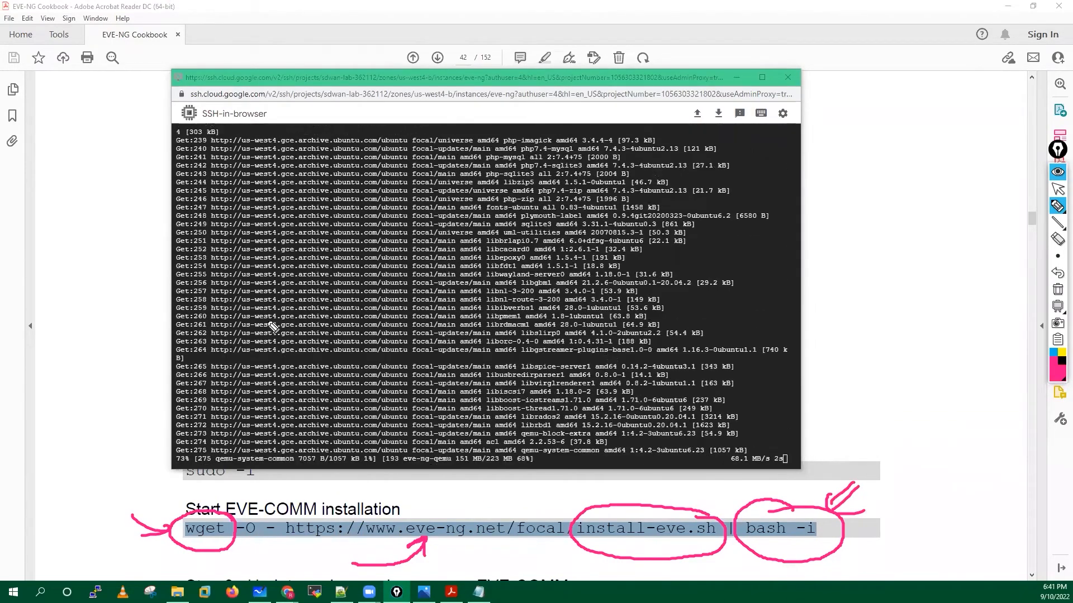
Draw arrows at the terminal's download lines, then clear all annotations.
{"action": "mouse_move", "coordinate": [101, 288]}
{"action": "left_mouse_down"}
{"action": "mouse_move", "coordinate": [191, 309]}
{"action": "mouse_move", "coordinate": [177, 318]}
{"action": "left_mouse_up"}
{"action": "mouse_move", "coordinate": [130, 254]}
{"action": "left_mouse_down"}
{"action": "mouse_move", "coordinate": [202, 280]}
{"action": "mouse_move", "coordinate": [176, 283]}
{"action": "left_mouse_up"}
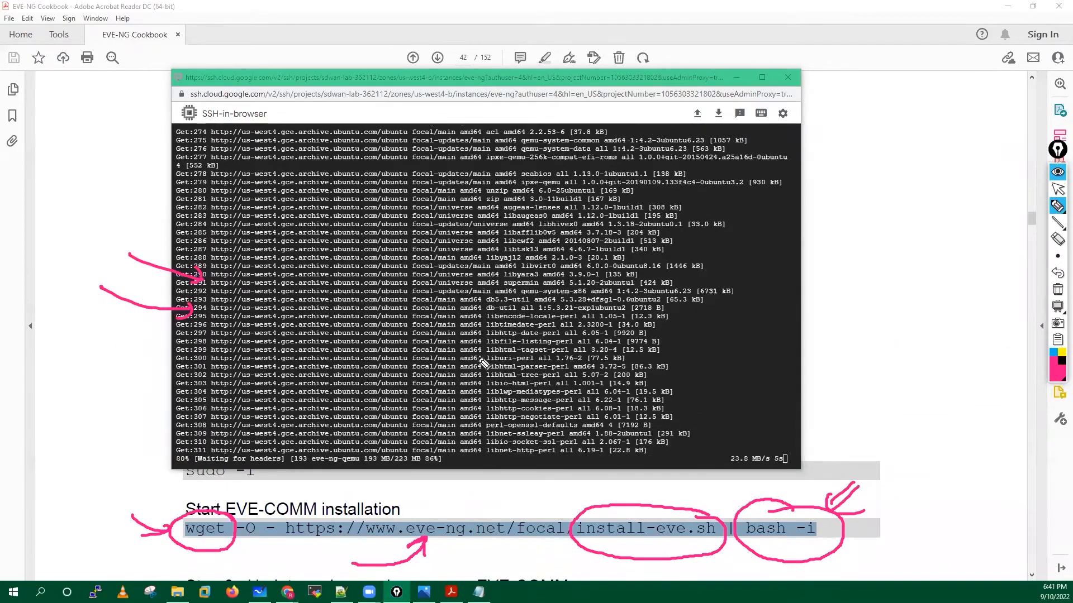
{"action": "left_click", "coordinate": [1057, 290]}
{"action": "left_click", "coordinate": [1059, 191]}
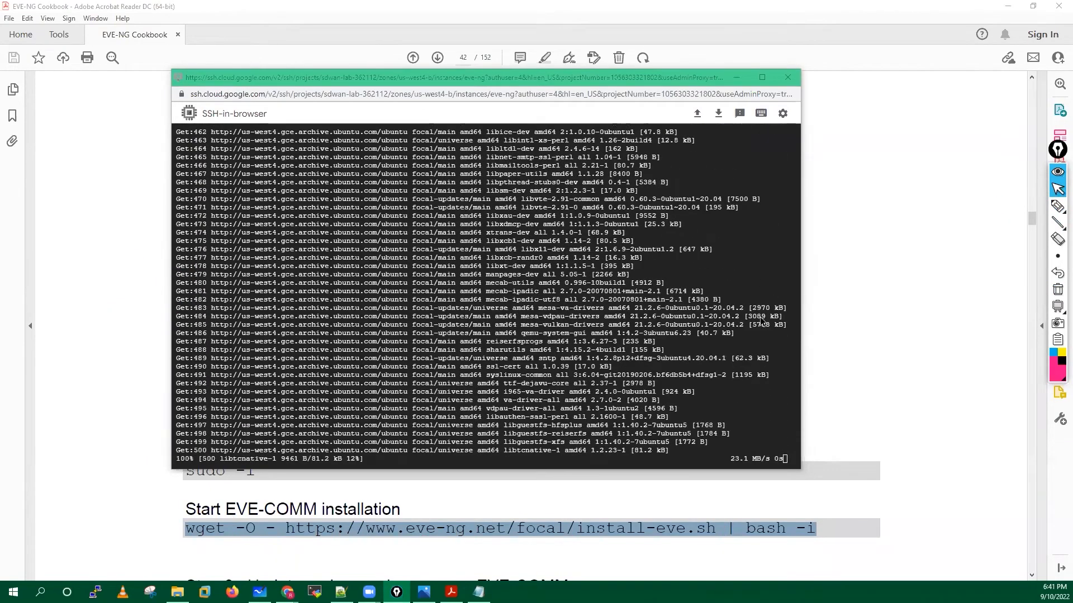
Move the terminal higher, follow the package download output, then switch to the Notepad++ installation notes.
{"action": "scroll", "coordinate": [932, 332], "scroll_direction": "down", "scroll_amount": 1}
{"action": "scroll", "coordinate": [931, 332], "scroll_direction": "down", "scroll_amount": 3}
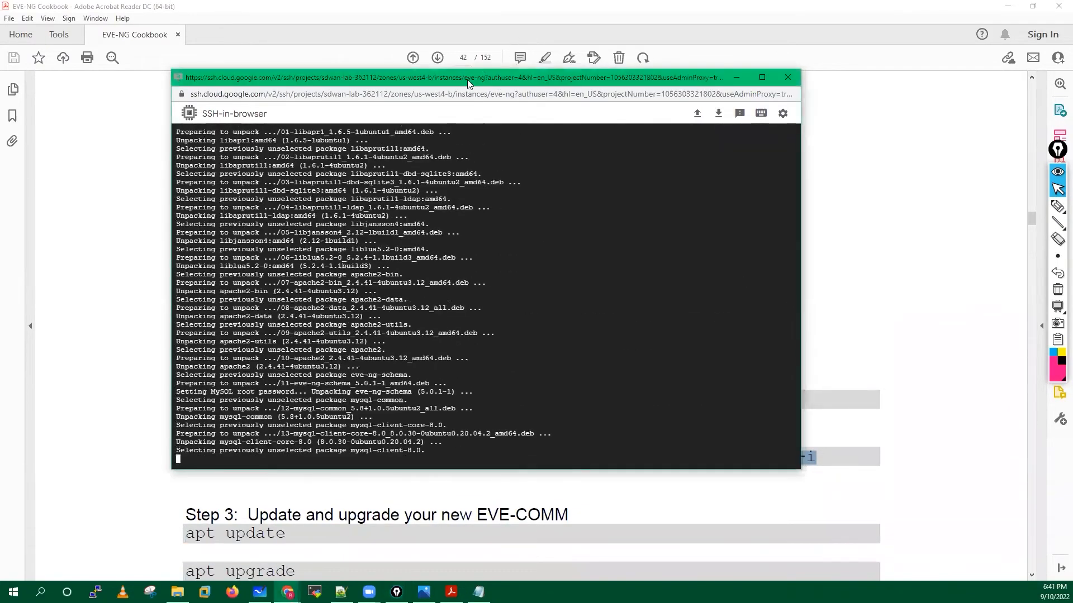
{"action": "left_click_drag", "start_coordinate": [467, 79], "coordinate": [463, 21]}
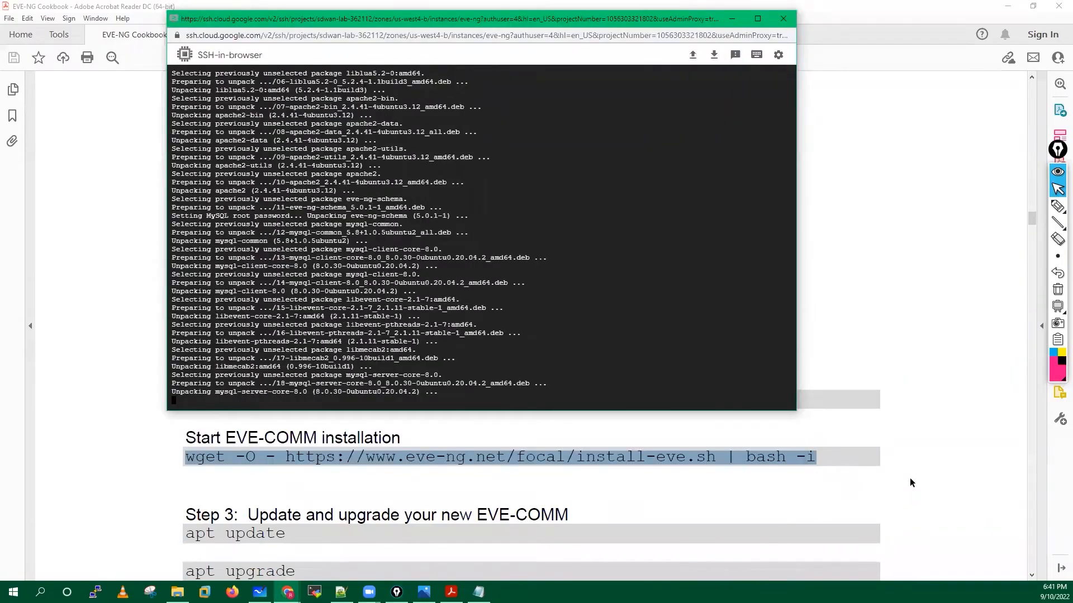
{"action": "scroll", "coordinate": [910, 478], "scroll_direction": "down", "scroll_amount": 5}
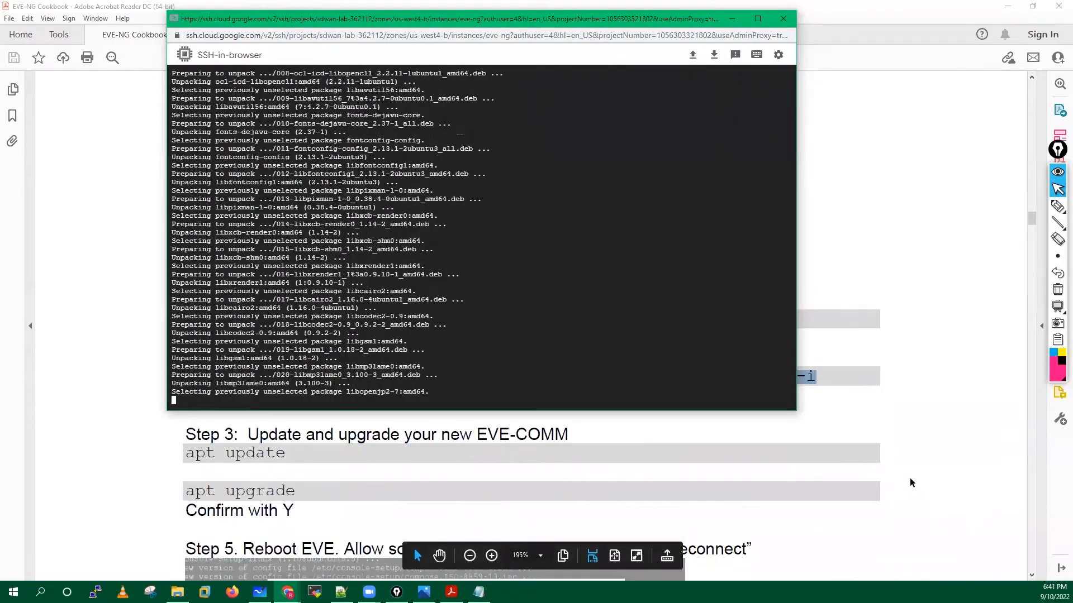
{"action": "scroll", "coordinate": [909, 482], "scroll_direction": "up", "scroll_amount": 4}
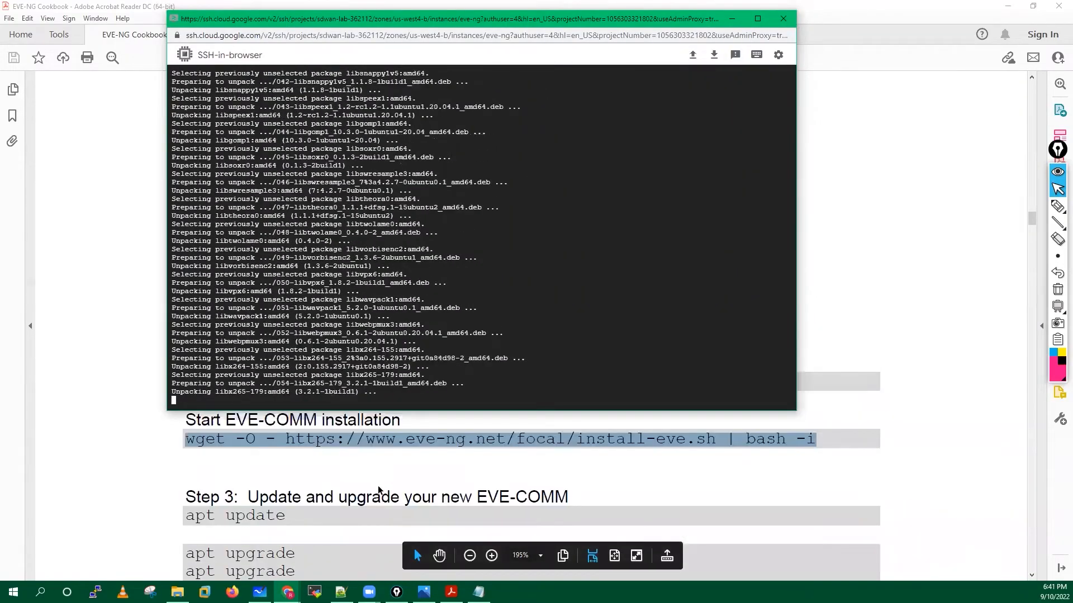
{"action": "scroll", "coordinate": [203, 442], "scroll_direction": "down", "scroll_amount": 3}
{"action": "scroll", "coordinate": [383, 521], "scroll_direction": "down", "scroll_amount": 1}
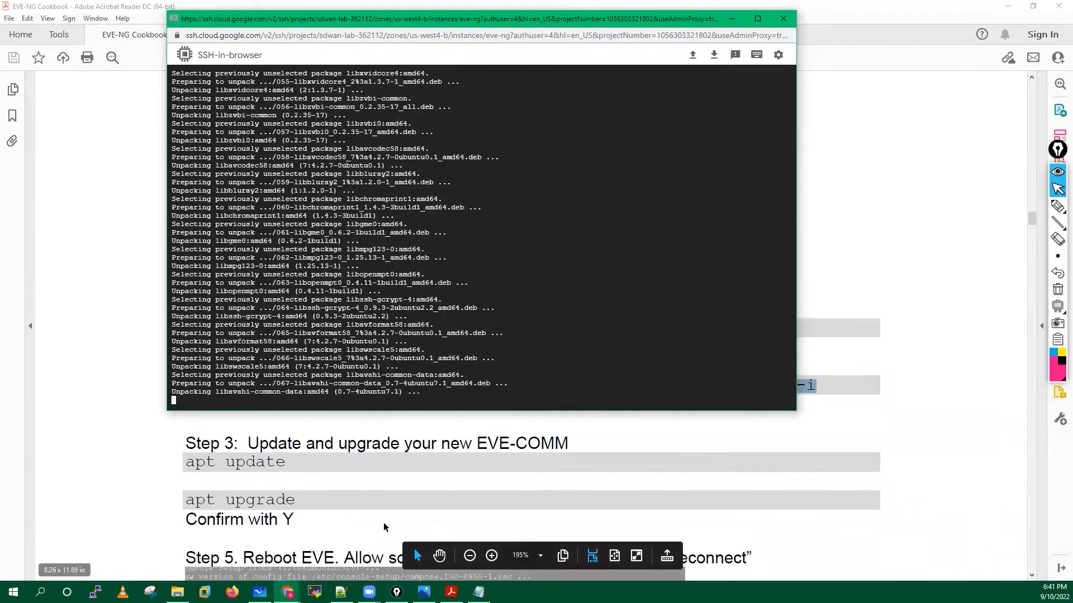
{"action": "key", "text": "alt+Tab"}
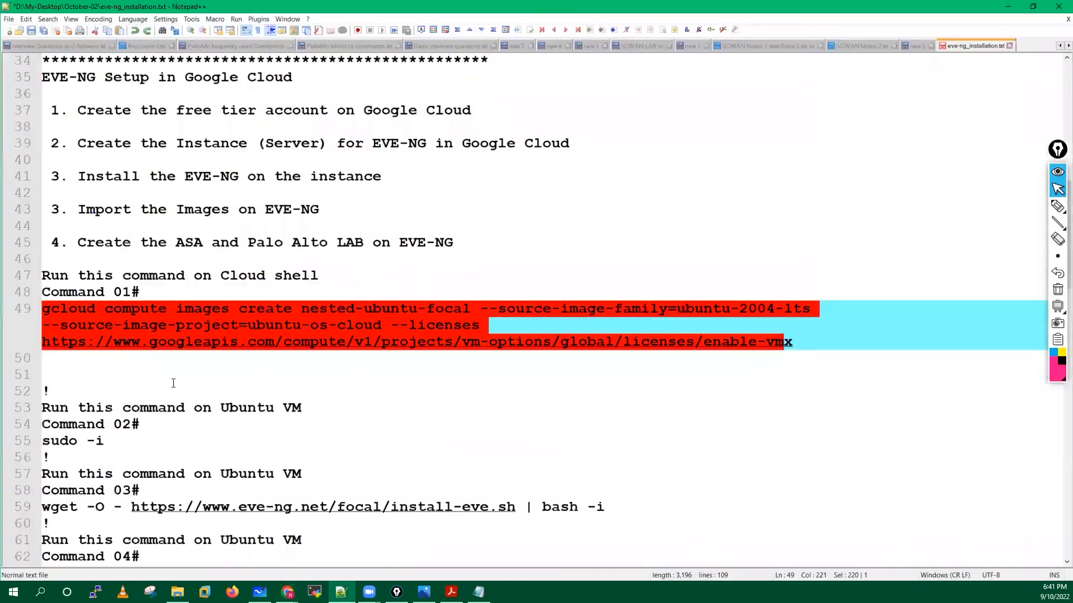
Delete the two blank lines below the Command 01 gcloud command.
{"action": "left_click", "coordinate": [87, 392]}
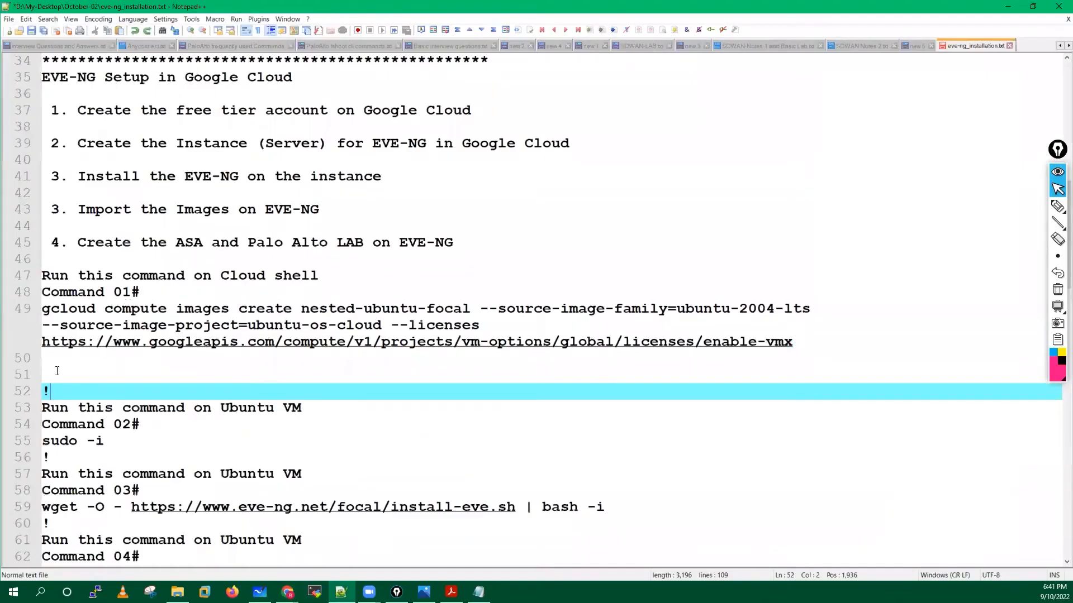
{"action": "left_click", "coordinate": [55, 370]}
{"action": "key", "text": "BackSpace"}
{"action": "key", "text": "BackSpace"}
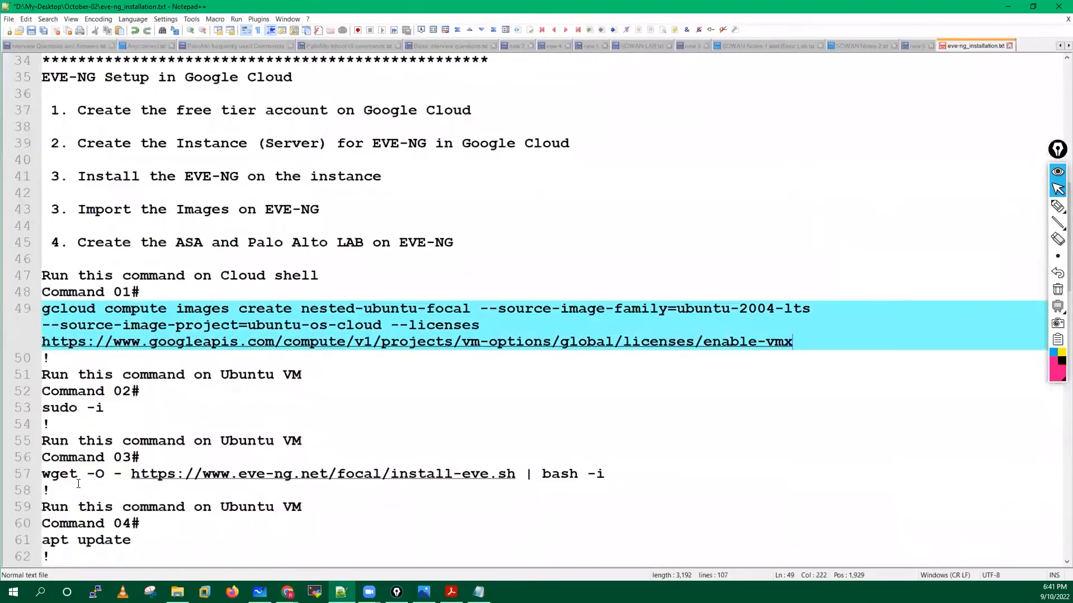
Highlight the wget install command on line 57, then return to the SSH terminal.
{"action": "left_click", "coordinate": [621, 471]}
{"action": "key", "text": "Home"}
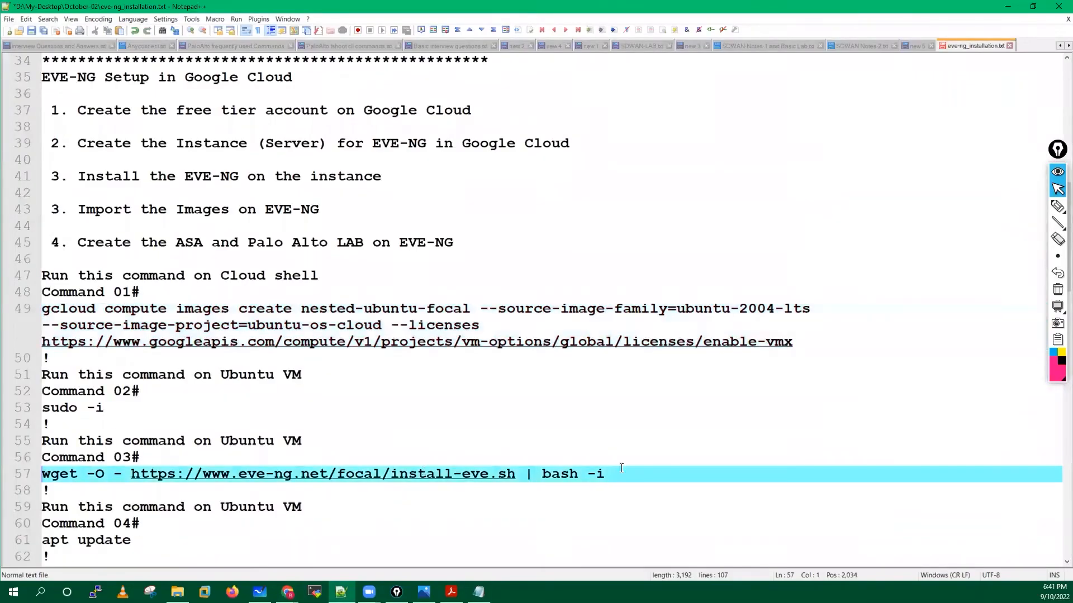
{"action": "key", "text": "shift+End"}
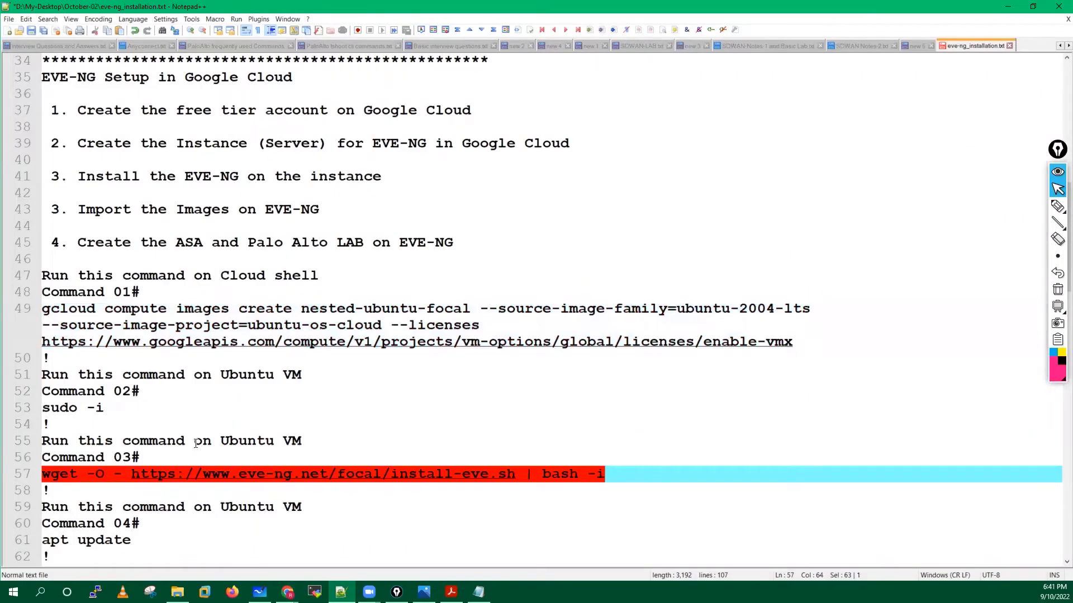
{"action": "key", "text": "End"}
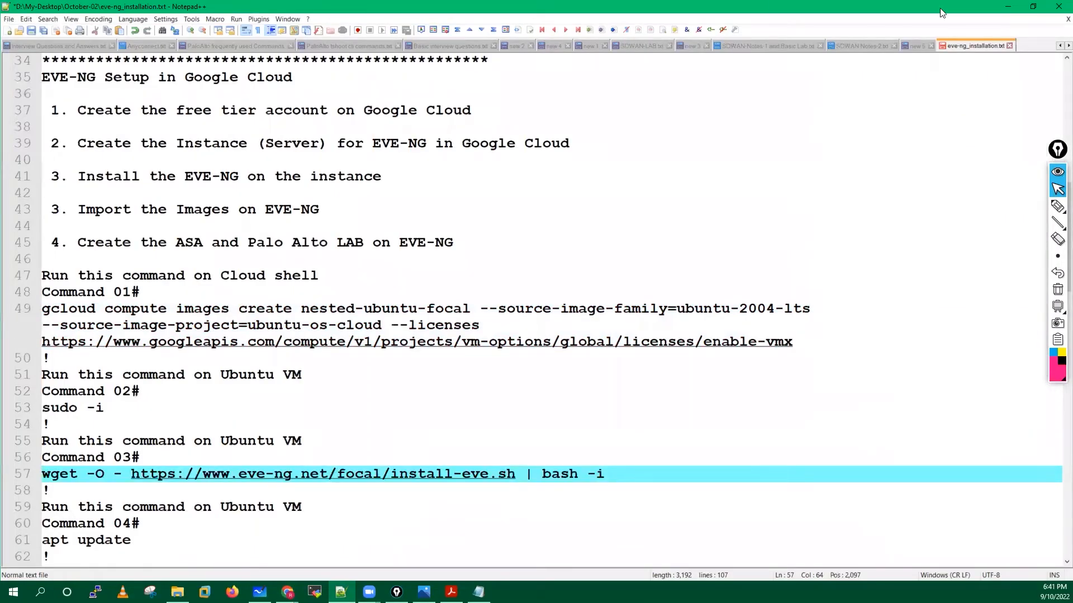
{"action": "left_click", "coordinate": [1005, 6]}
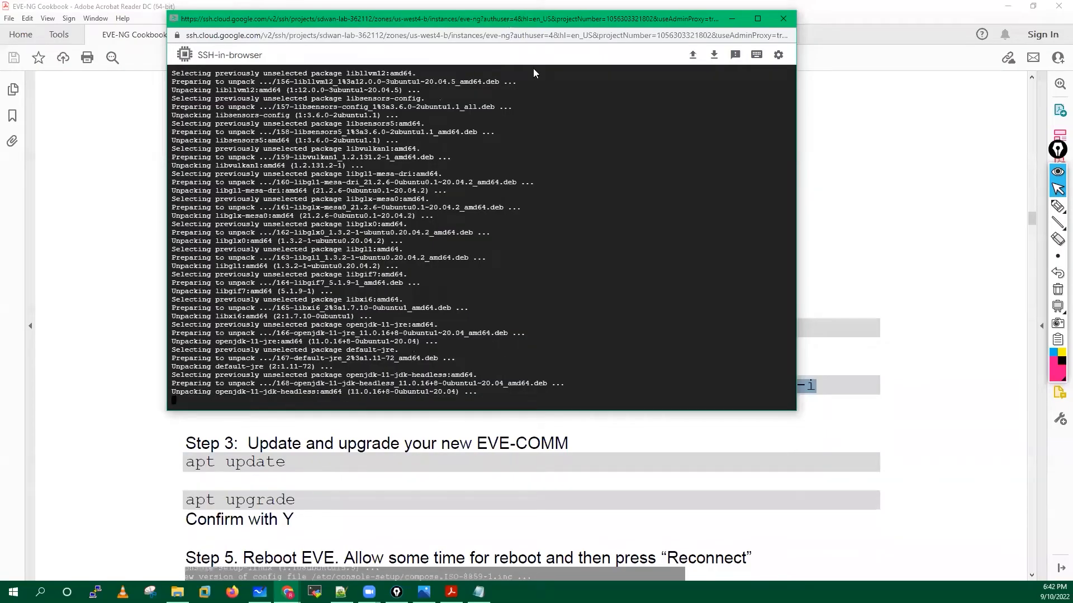
Reposition the SSH terminal over the PDF while the install proceeds to generating the initramfs.
{"action": "left_click_drag", "start_coordinate": [506, 18], "coordinate": [533, 68]}
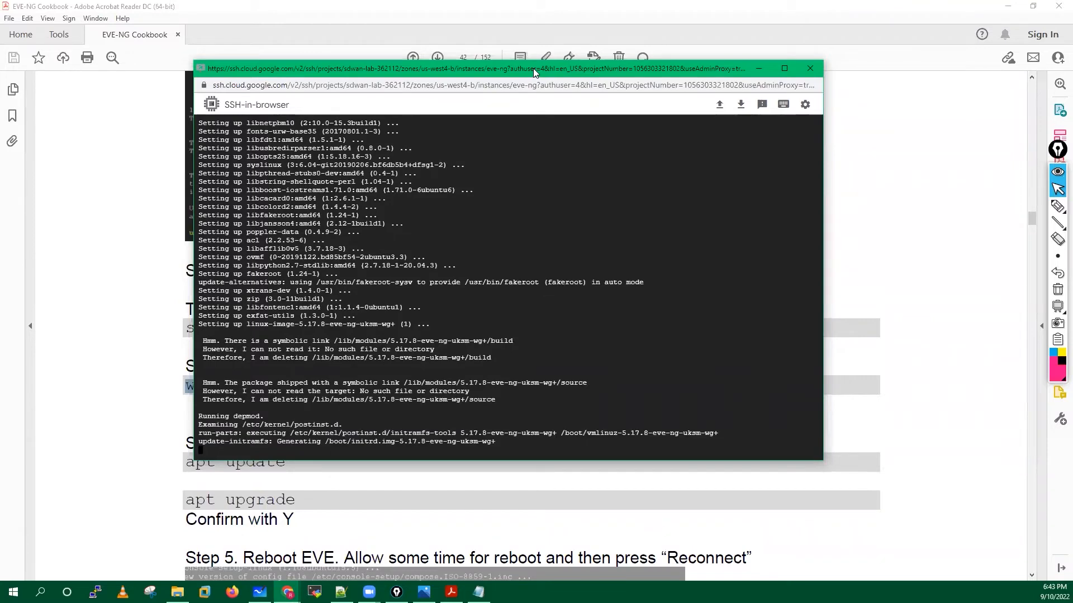
Write a '5-10 min' note over the terminal output, erase it, and refocus the terminal.
{"action": "mouse_move", "coordinate": [1057, 205]}
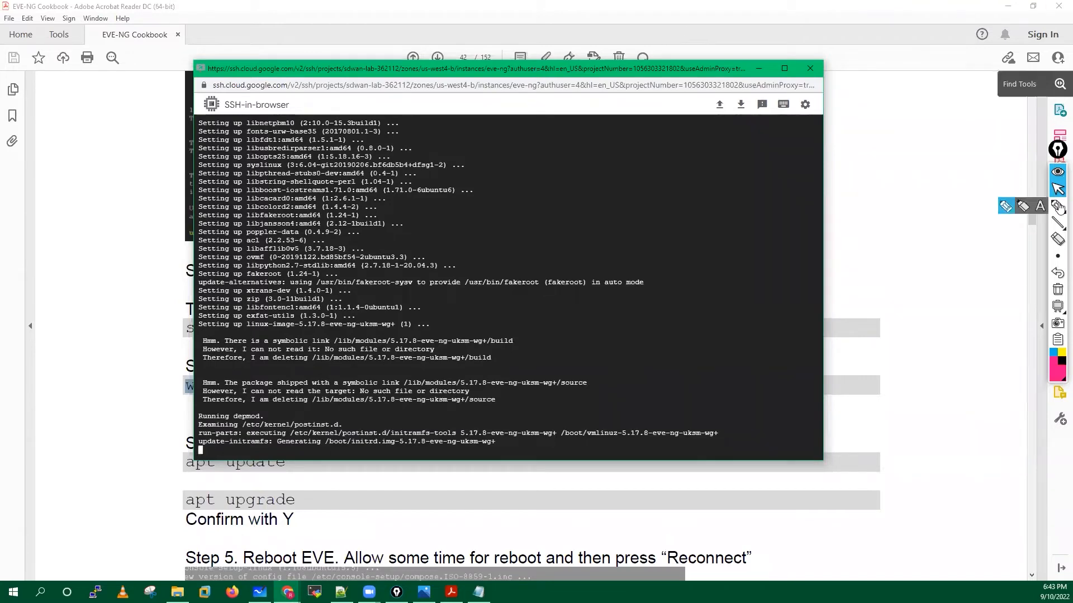
{"action": "left_click", "coordinate": [1022, 206]}
{"action": "mouse_move", "coordinate": [628, 167]}
{"action": "left_mouse_down"}
{"action": "mouse_move", "coordinate": [616, 187]}
{"action": "mouse_move", "coordinate": [729, 178]}
{"action": "left_mouse_up"}
{"action": "mouse_move", "coordinate": [724, 144]}
{"action": "left_mouse_down"}
{"action": "mouse_move", "coordinate": [659, 137]}
{"action": "mouse_move", "coordinate": [732, 159]}
{"action": "left_mouse_up"}
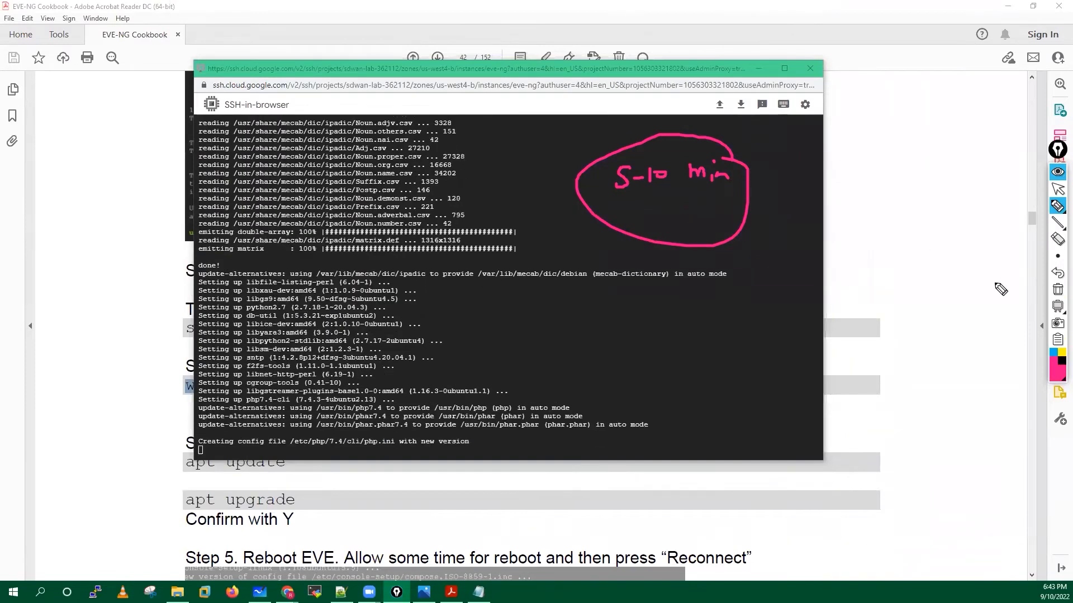
{"action": "left_click", "coordinate": [1057, 289]}
{"action": "left_click", "coordinate": [1058, 189]}
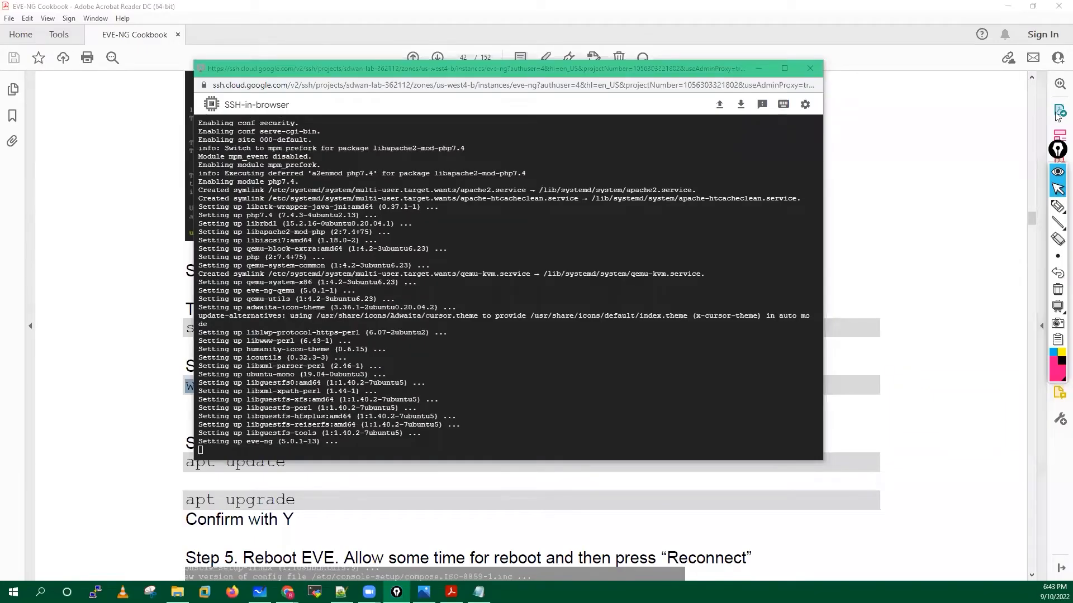
{"action": "left_click", "coordinate": [425, 68]}
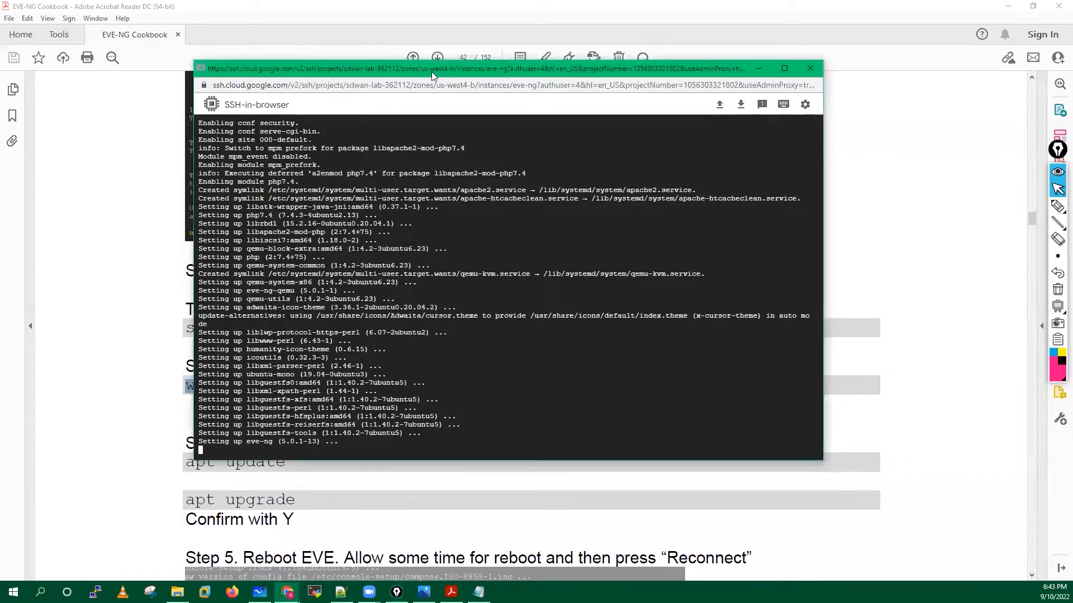
Move the terminal left over the PDF and wait for the install script to finish.
{"action": "left_click_drag", "start_coordinate": [431, 71], "coordinate": [407, 72]}
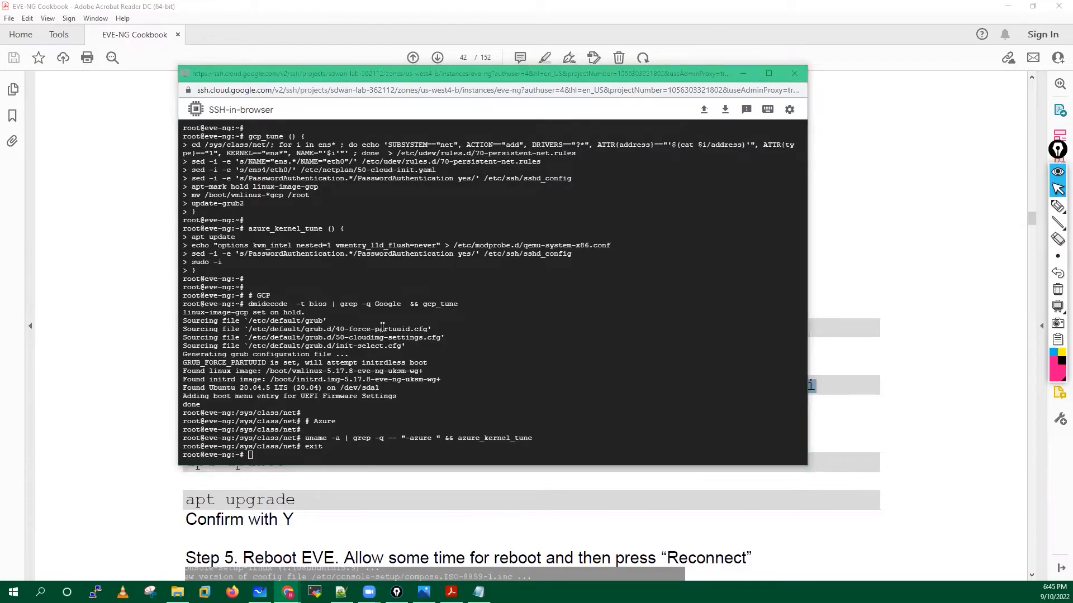
Run apt update as root on the EVE-NG server.
{"action": "left_click", "coordinate": [512, 323]}
{"action": "key", "text": "Return"}
{"action": "key", "text": "Return"}
{"action": "key", "text": "Return"}
{"action": "key", "text": "Return"}
{"action": "key", "text": "Return"}
{"action": "key", "text": "Return"}
{"action": "key", "text": "Return"}
{"action": "key", "text": "Return"}
{"action": "key", "text": "Return"}
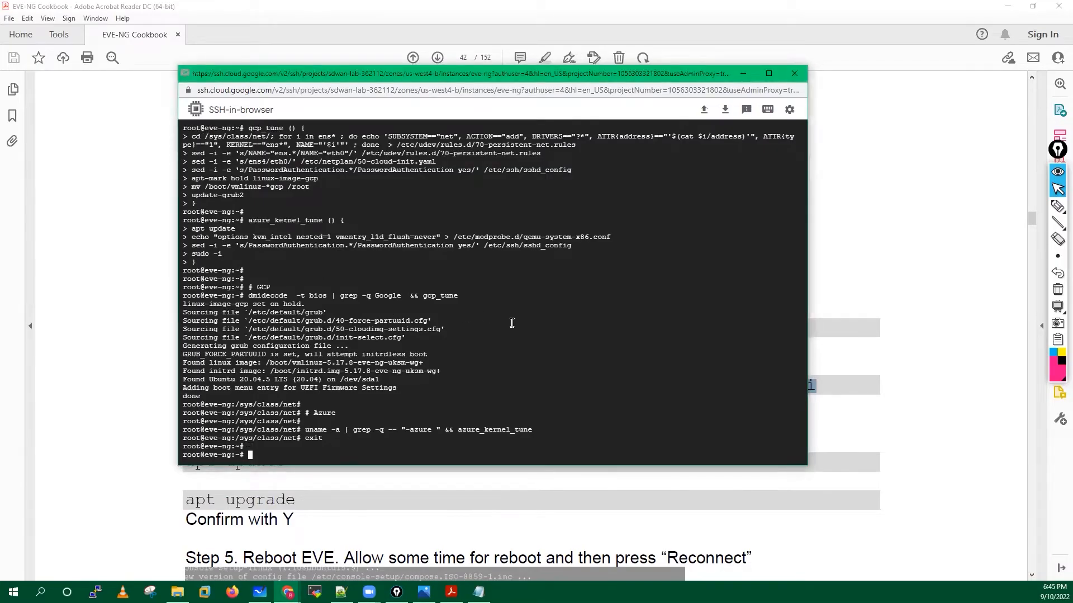
{"action": "key", "text": "Return"}
{"action": "key", "text": "Return"}
{"action": "key", "text": "Return"}
{"action": "key", "text": "Return"}
{"action": "key", "text": "Return"}
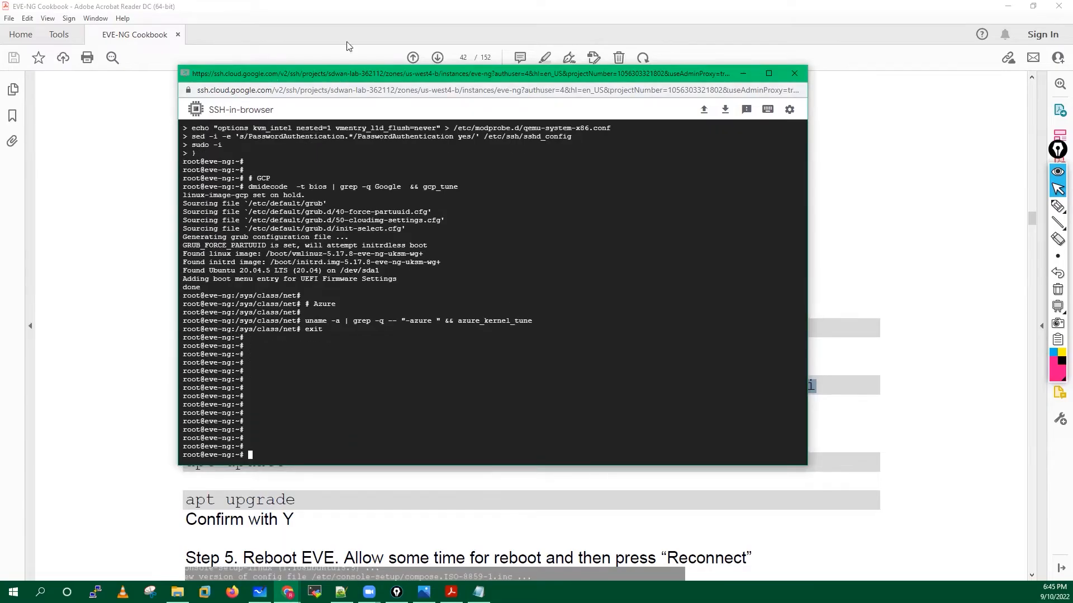
{"action": "left_click_drag", "start_coordinate": [343, 70], "coordinate": [347, 37]}
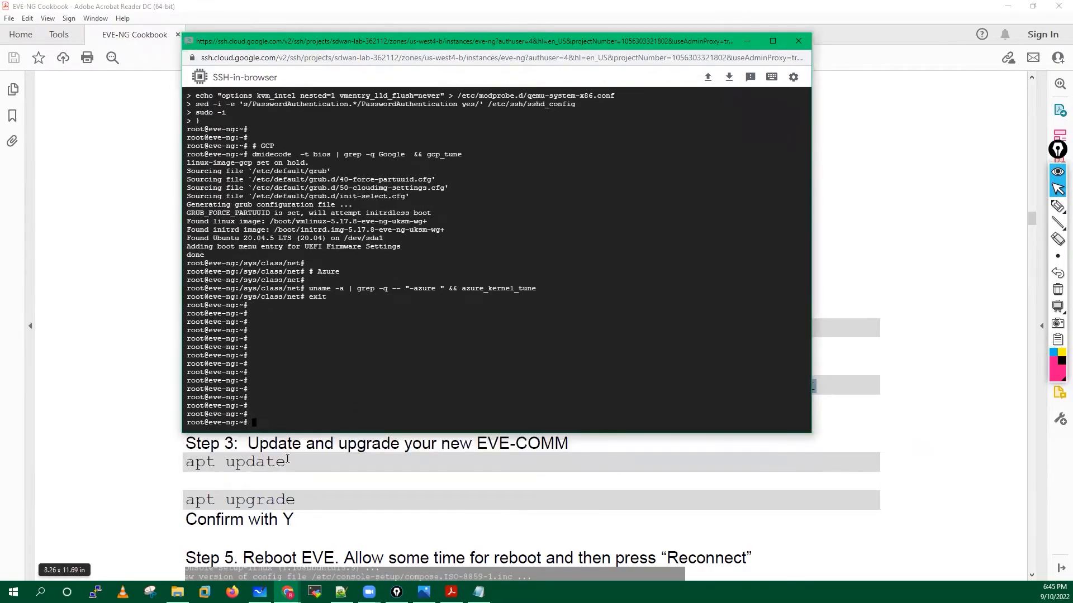
{"action": "type", "text": "a"}
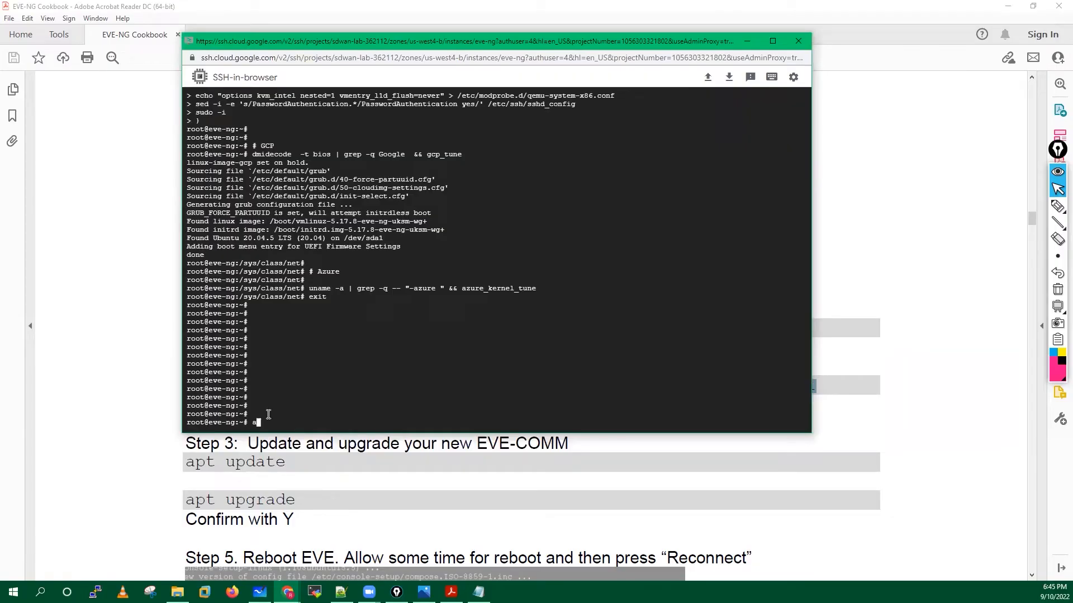
{"action": "type", "text": "pt update"}
{"action": "key", "text": "Return"}
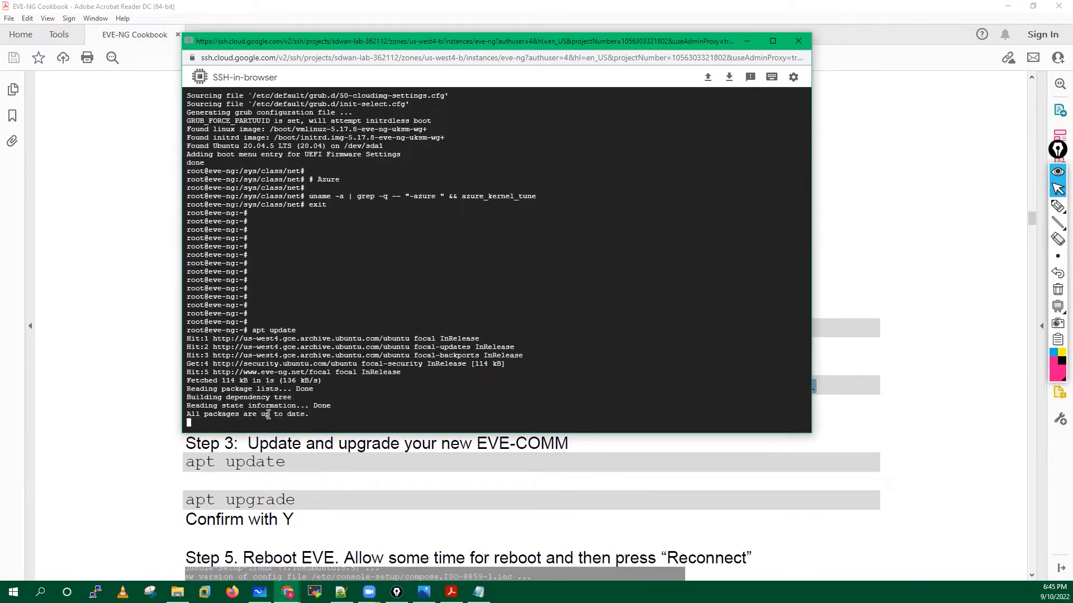
Run apt upgrade, which finds nothing to upgrade, then type reboot at the root prompt.
{"action": "key", "text": "Return"}
{"action": "key", "text": "Return"}
{"action": "key", "text": "Return"}
{"action": "key", "text": "Return"}
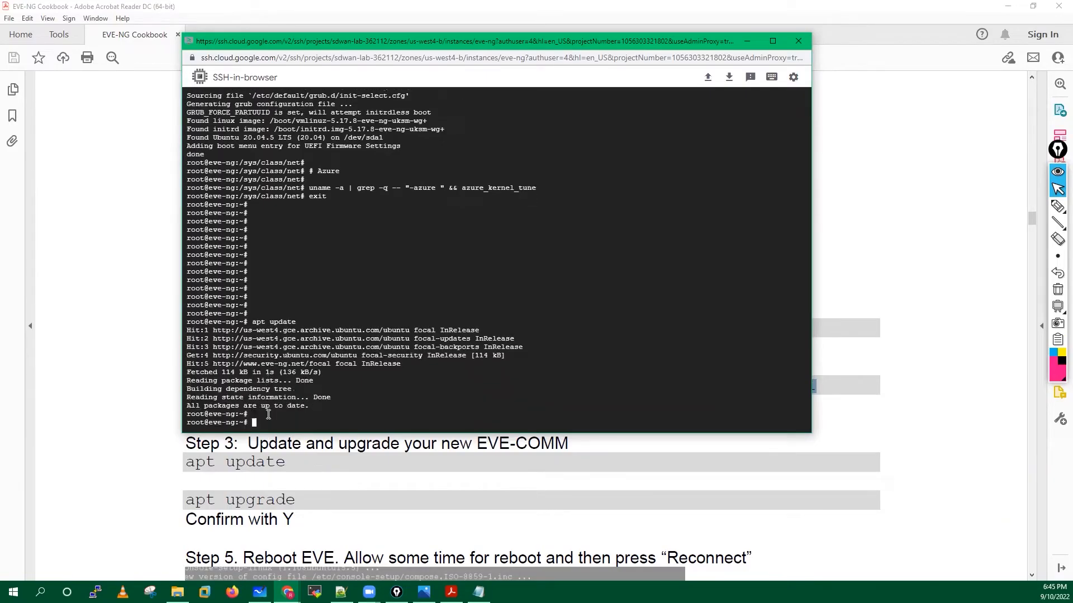
{"action": "type", "text": "apt "}
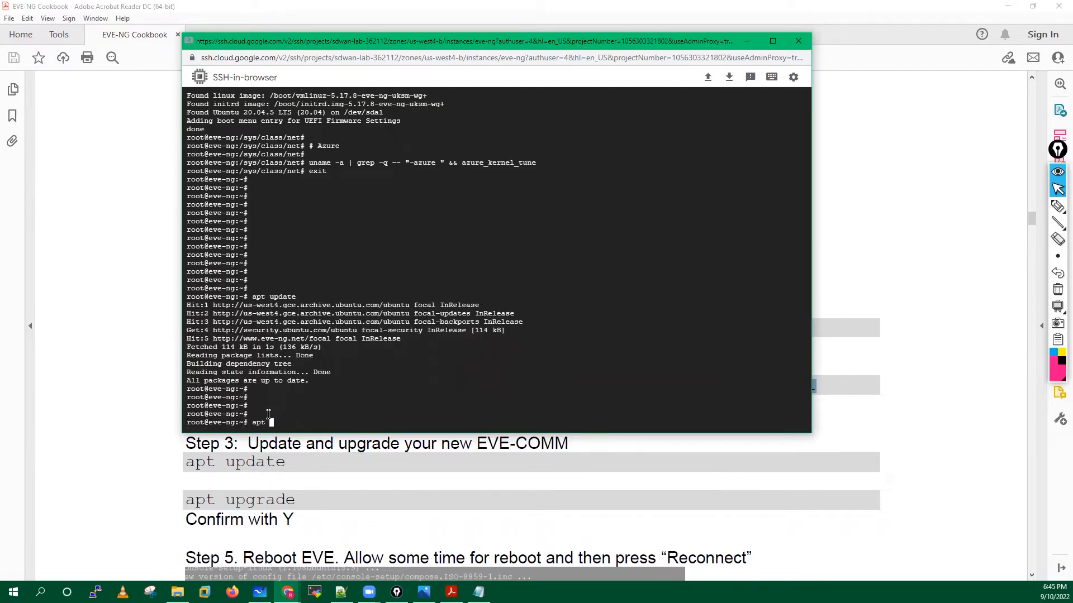
{"action": "type", "text": "upgrade"}
{"action": "key", "text": "Return"}
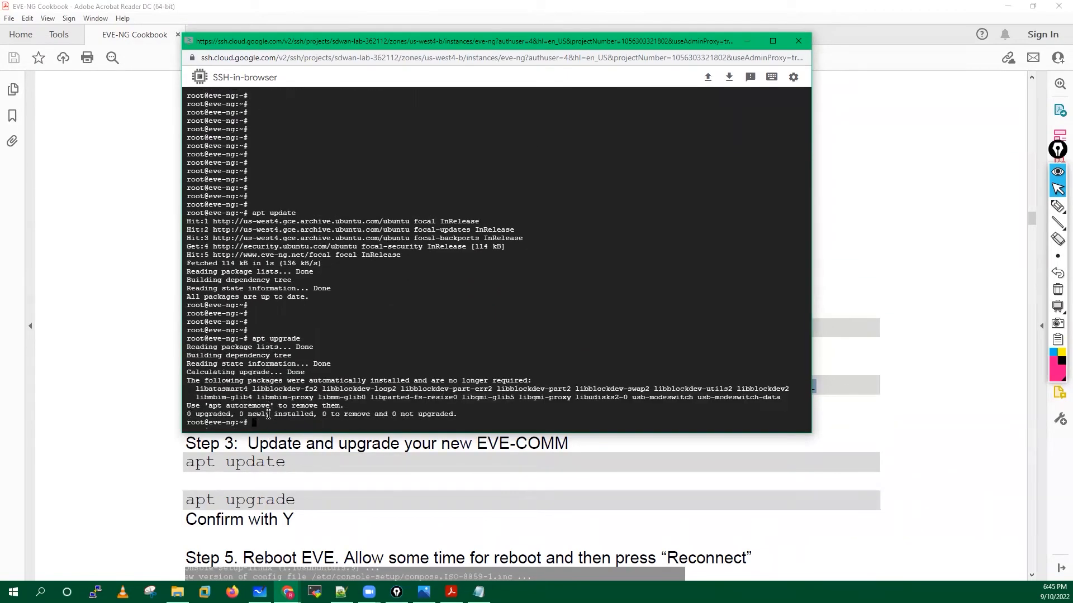
{"action": "key", "text": "Return"}
{"action": "key", "text": "Return"}
{"action": "key", "text": "Return"}
{"action": "key", "text": "Return"}
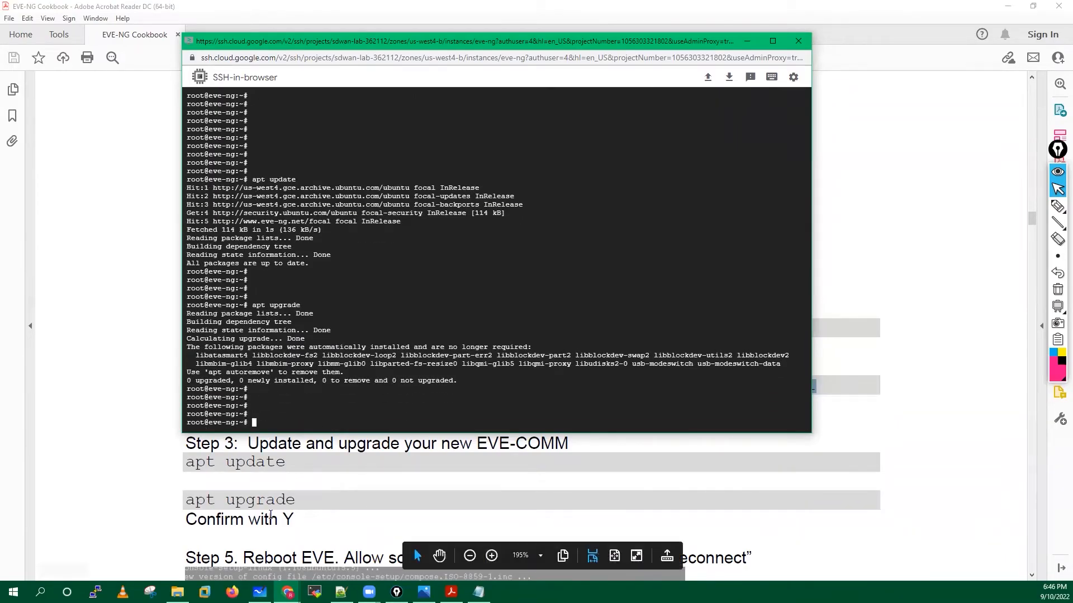
{"action": "scroll", "coordinate": [259, 480], "scroll_direction": "down", "scroll_amount": 3}
{"action": "scroll", "coordinate": [271, 513], "scroll_direction": "down", "scroll_amount": 2}
{"action": "scroll", "coordinate": [240, 475], "scroll_direction": "up", "scroll_amount": 1}
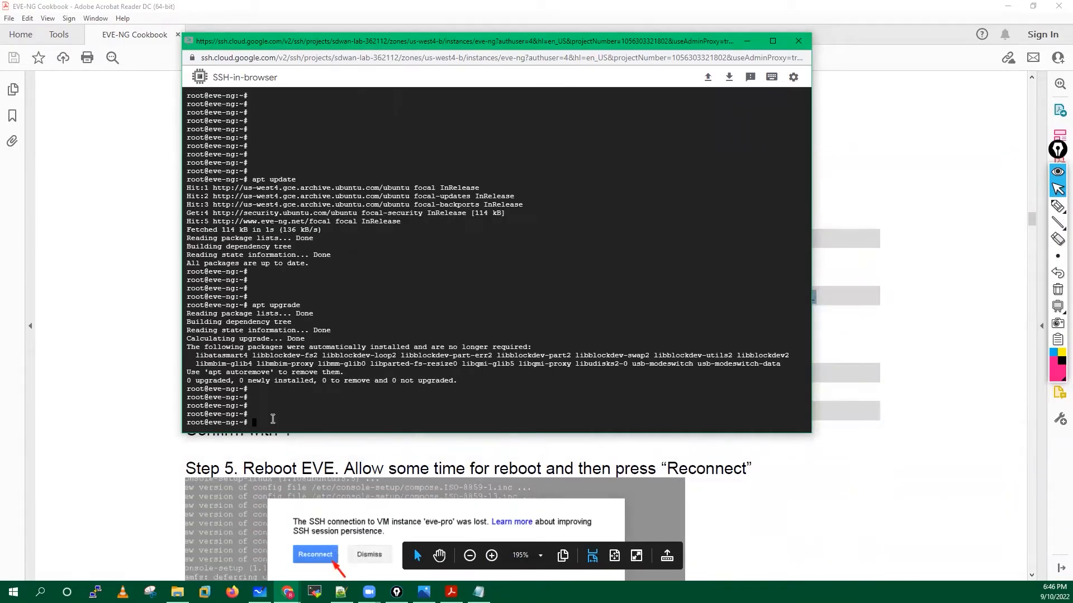
{"action": "type", "text": "reboot"}
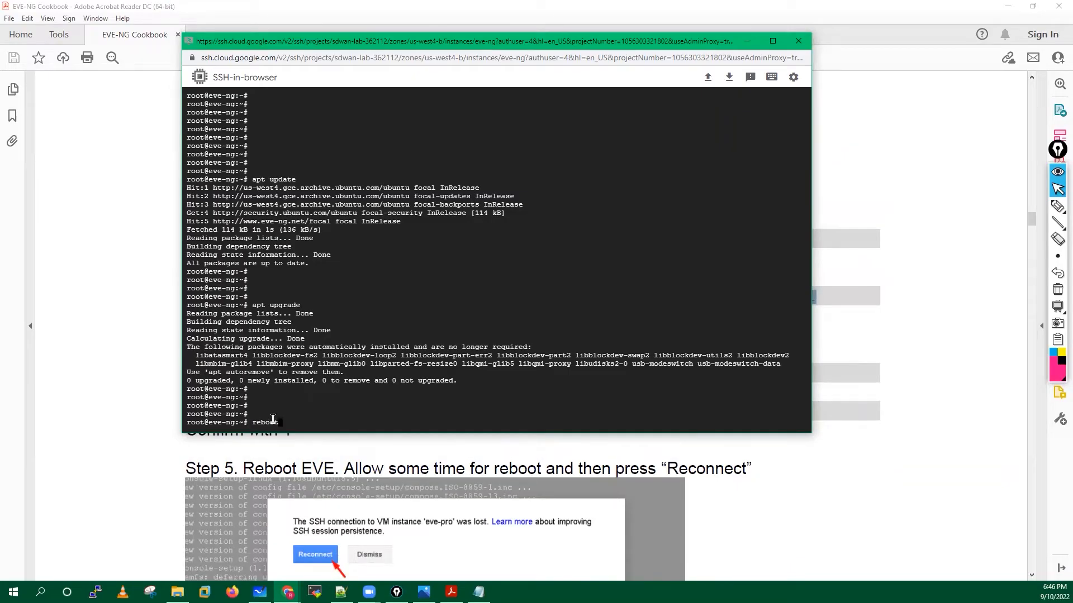
Reboot the EVE-NG server, then go back to the VM instances page in the Cloud console.
{"action": "key", "text": "Return"}
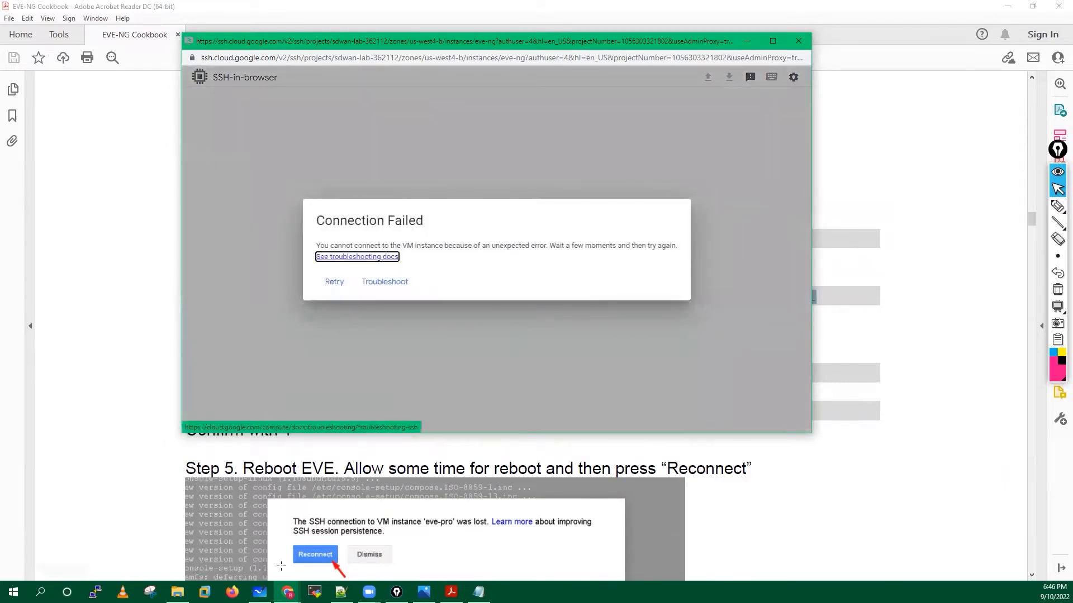
{"action": "mouse_move", "coordinate": [288, 591]}
{"action": "left_click", "coordinate": [242, 554]}
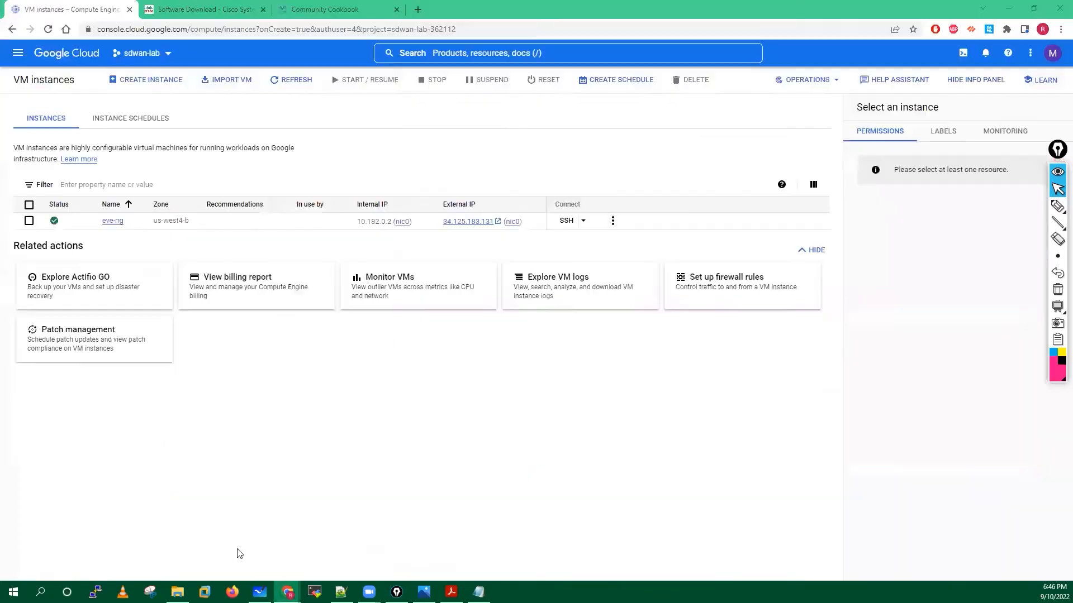
Refresh the VM instances list twice and bring the failed SSH window back beside it.
{"action": "left_click", "coordinate": [279, 81]}
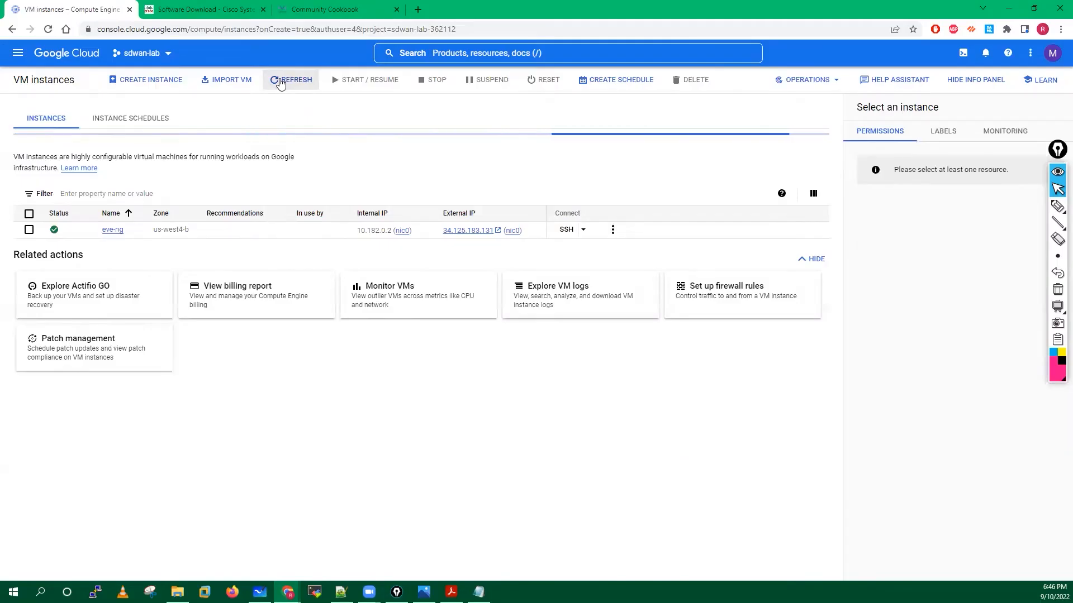
{"action": "left_click", "coordinate": [288, 81]}
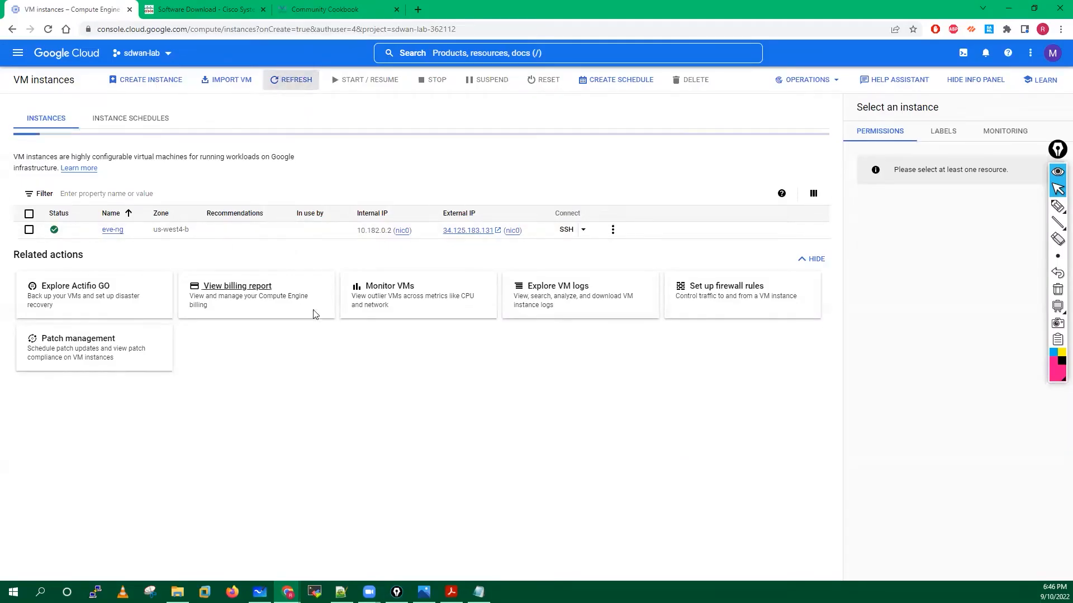
{"action": "mouse_move", "coordinate": [287, 592]}
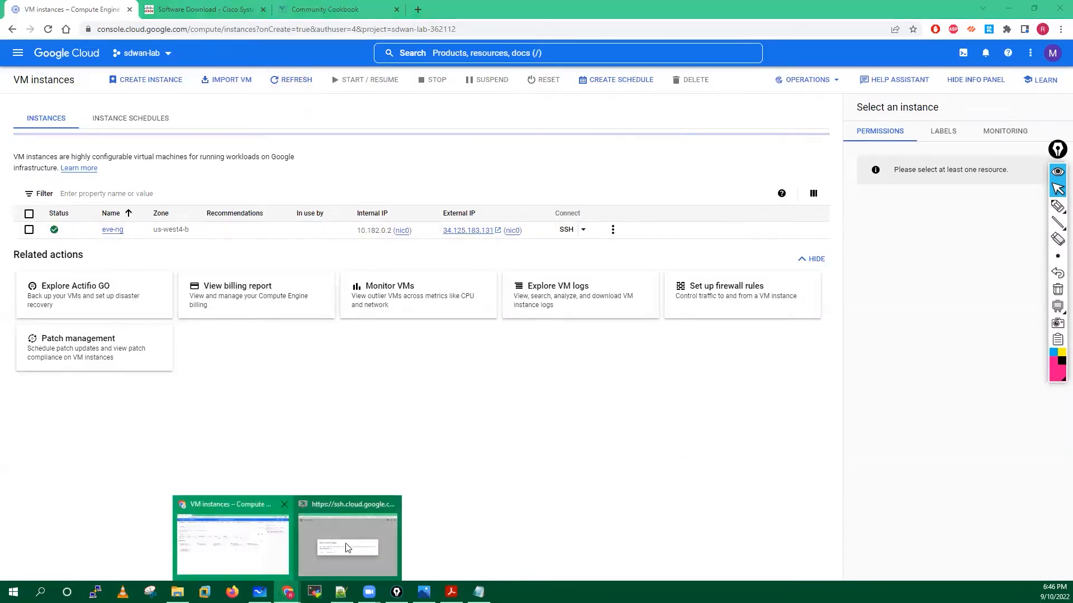
{"action": "left_click", "coordinate": [347, 546]}
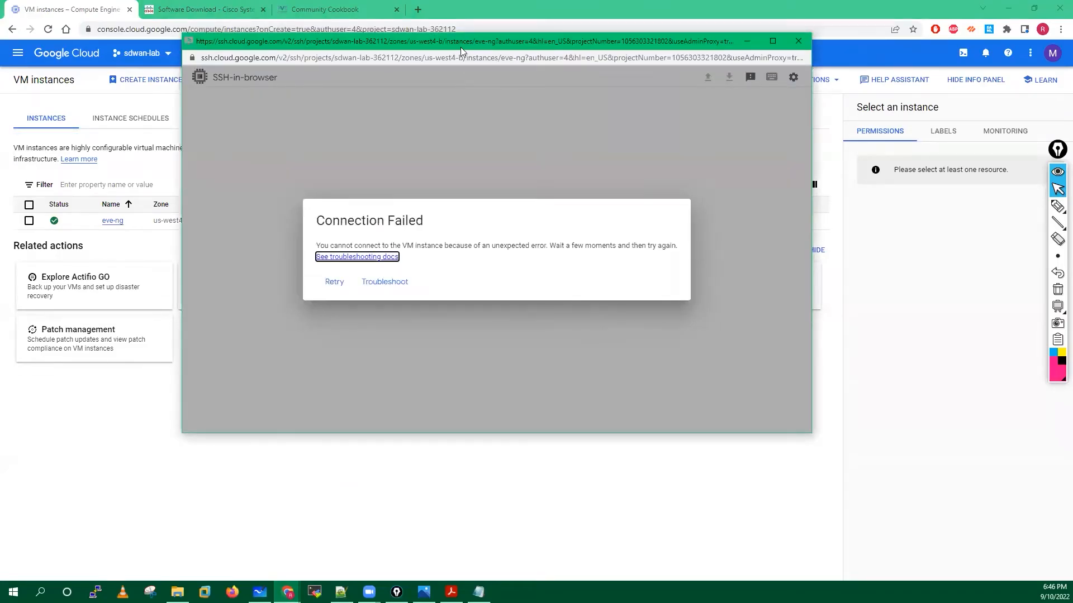
{"action": "left_click_drag", "start_coordinate": [460, 47], "coordinate": [436, 124]}
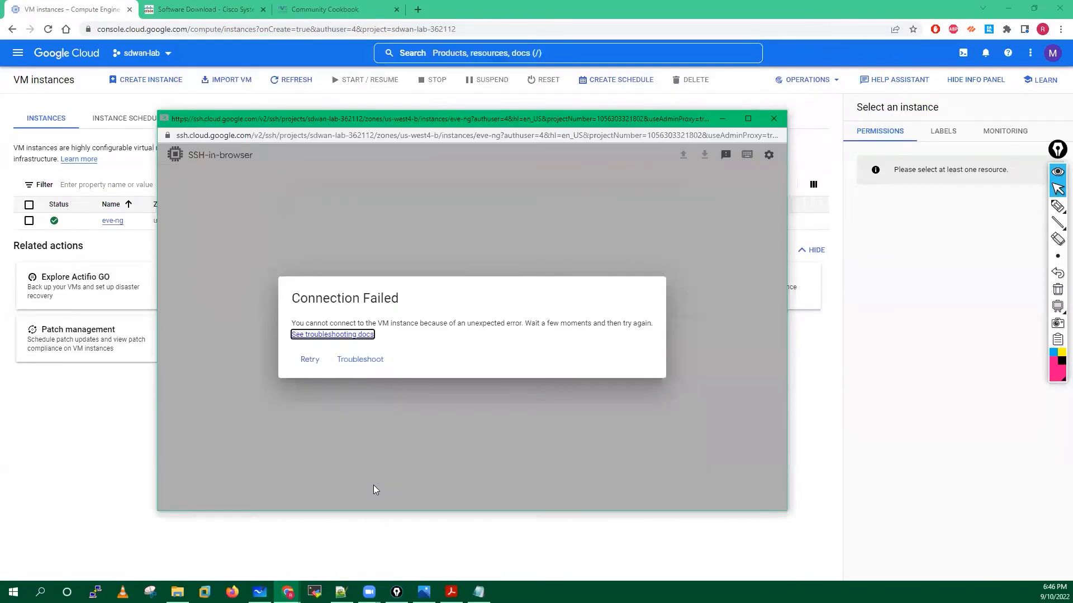
Check the EVE-NG Cookbook PDF, minimize it, and retry the SSH connection.
{"action": "left_click", "coordinate": [451, 592]}
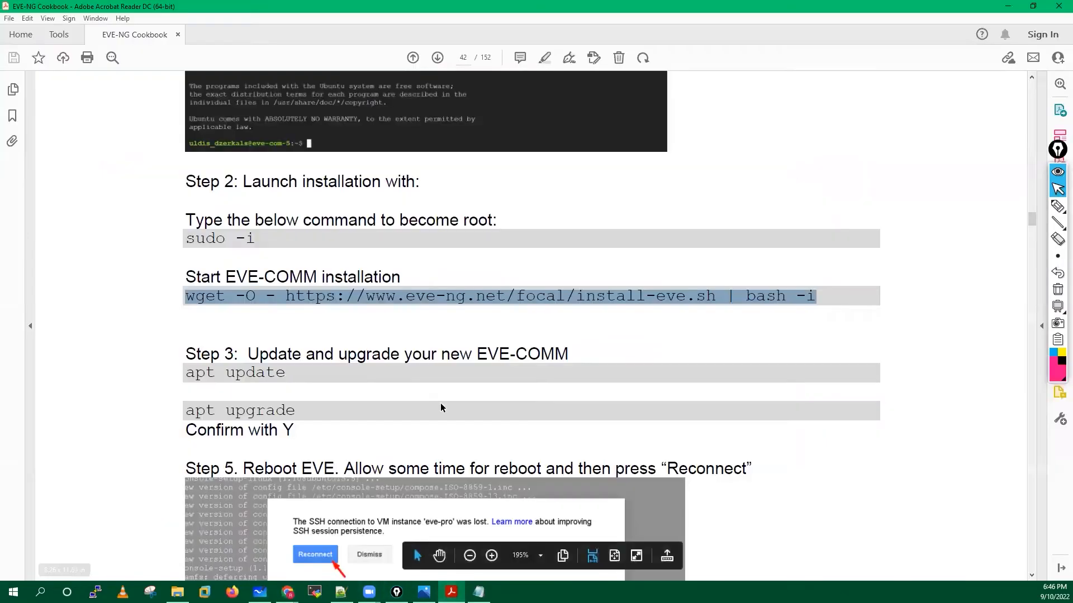
{"action": "scroll", "coordinate": [439, 403], "scroll_direction": "down", "scroll_amount": 3}
{"action": "scroll", "coordinate": [440, 403], "scroll_direction": "down", "scroll_amount": 1}
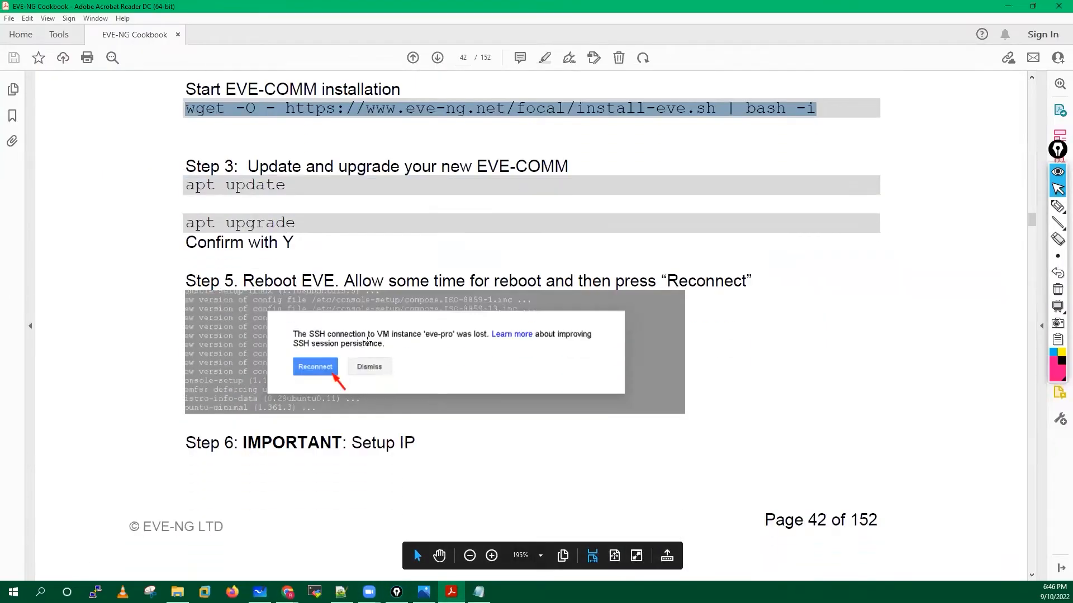
{"action": "left_click", "coordinate": [1006, 6]}
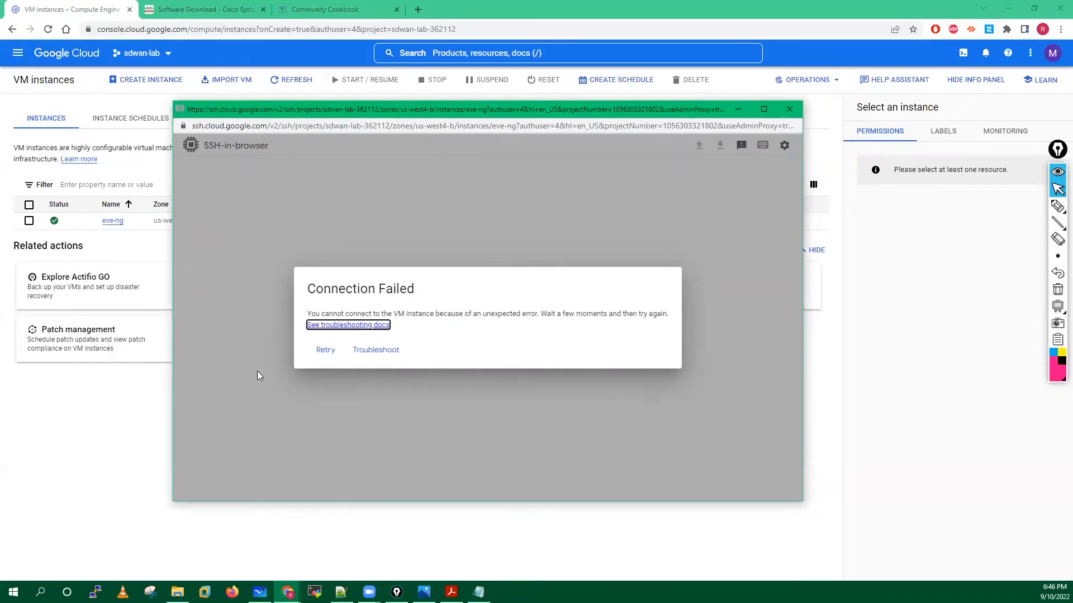
{"action": "left_click", "coordinate": [326, 350]}
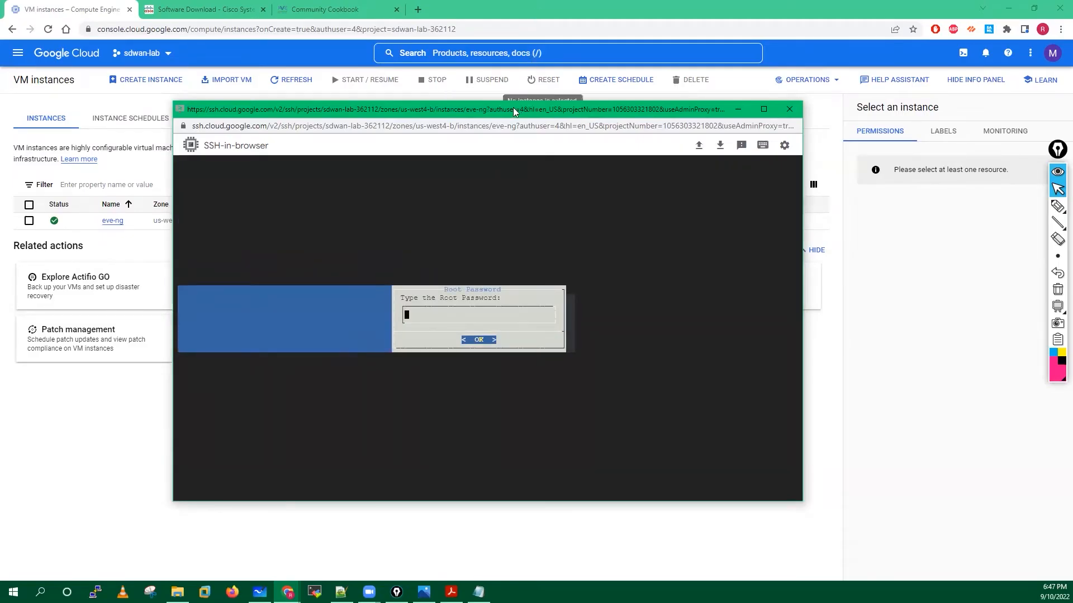
Move the reconnected SSH window up and left at the Root Password prompt.
{"action": "left_click_drag", "start_coordinate": [506, 109], "coordinate": [489, 77]}
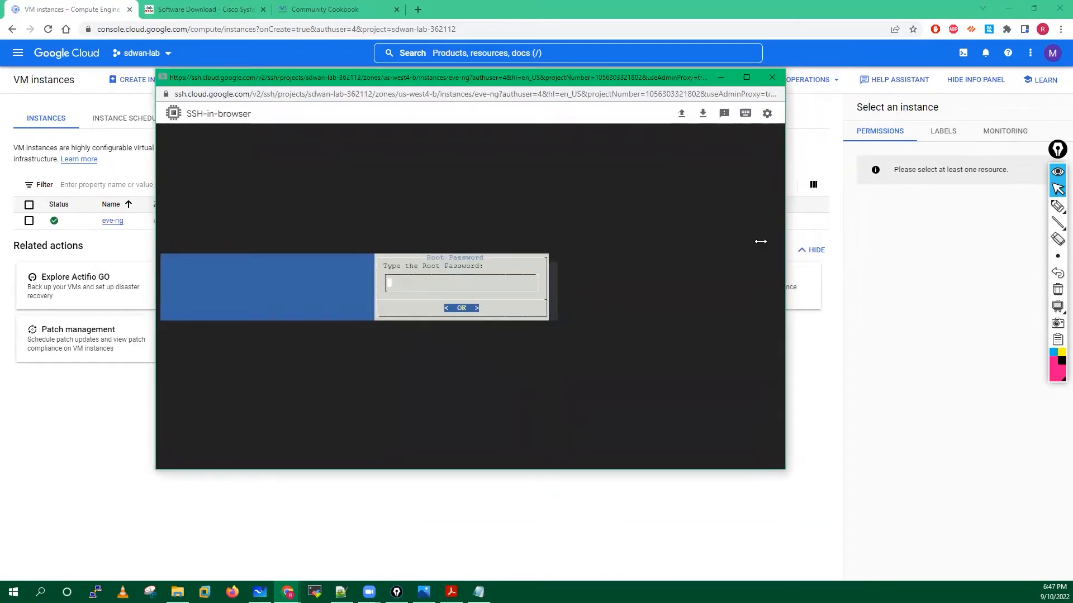
{"action": "mouse_move", "coordinate": [1057, 206]}
{"action": "left_click", "coordinate": [1020, 208]}
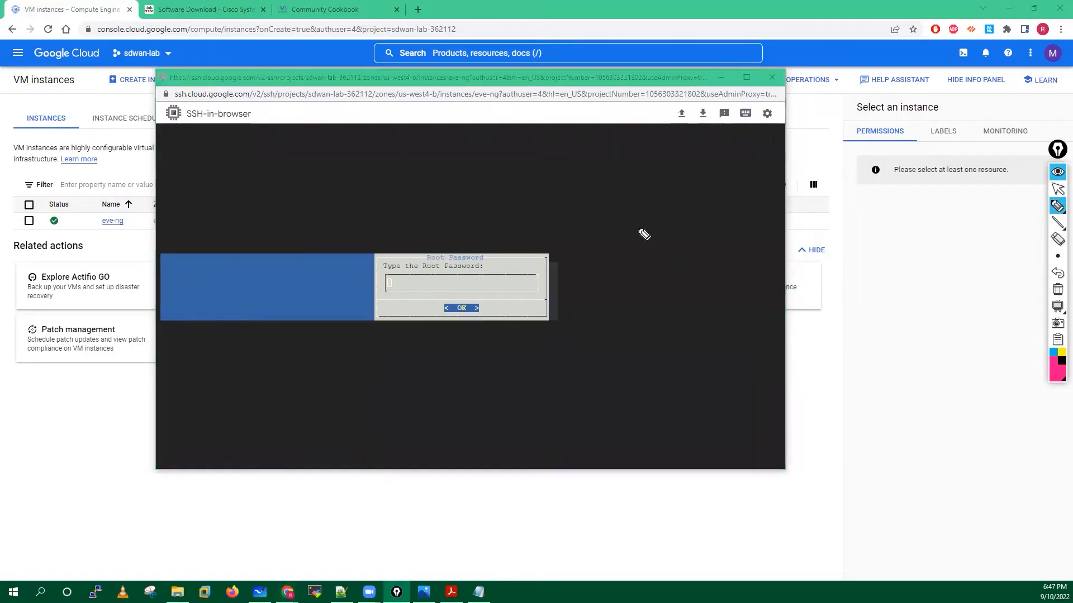
{"action": "mouse_move", "coordinate": [511, 228]}
{"action": "left_mouse_down"}
{"action": "mouse_move", "coordinate": [481, 254]}
{"action": "mouse_move", "coordinate": [479, 276]}
{"action": "mouse_move", "coordinate": [495, 262]}
{"action": "left_mouse_up"}
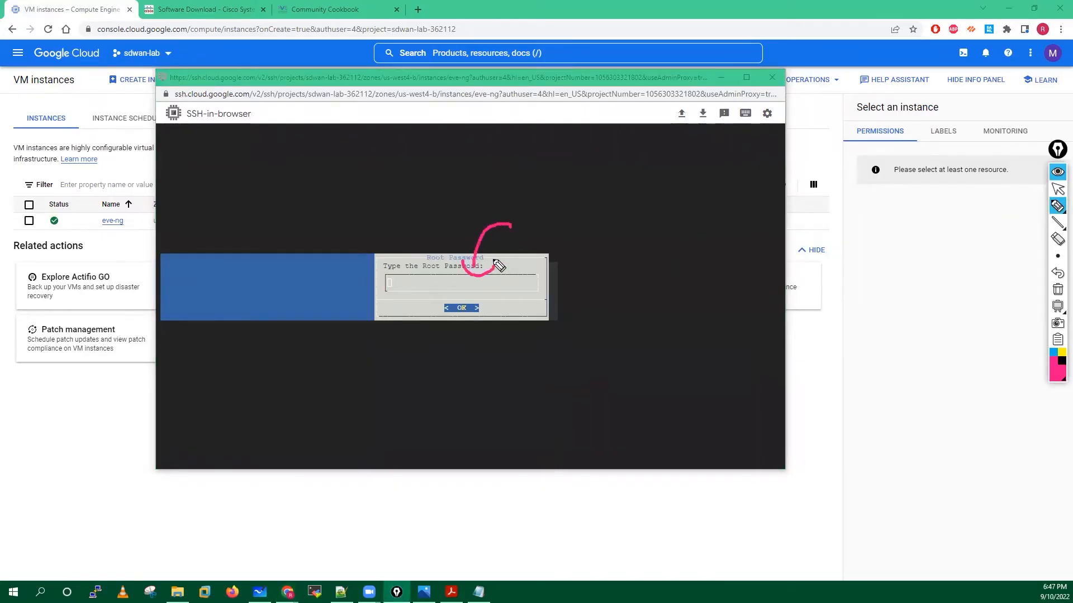
{"action": "mouse_move", "coordinate": [488, 196]}
{"action": "left_mouse_down"}
{"action": "mouse_move", "coordinate": [506, 184]}
{"action": "mouse_move", "coordinate": [520, 194]}
{"action": "left_mouse_up"}
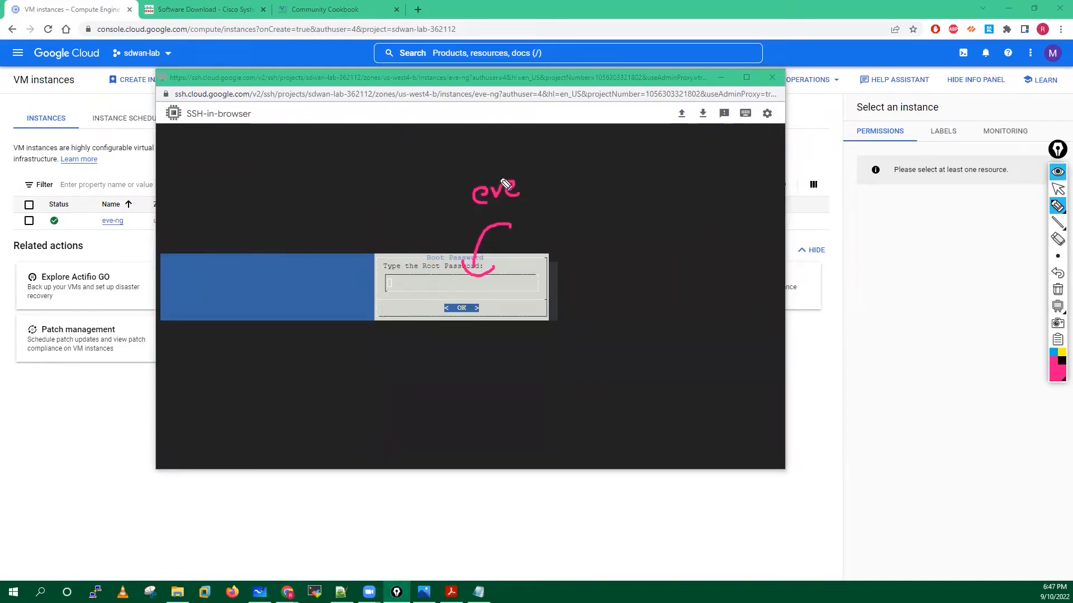
{"action": "mouse_move", "coordinate": [457, 171]}
{"action": "left_mouse_down"}
{"action": "mouse_move", "coordinate": [451, 214]}
{"action": "mouse_move", "coordinate": [475, 212]}
{"action": "left_mouse_up"}
{"action": "left_click_drag", "start_coordinate": [514, 162], "coordinate": [525, 215]}
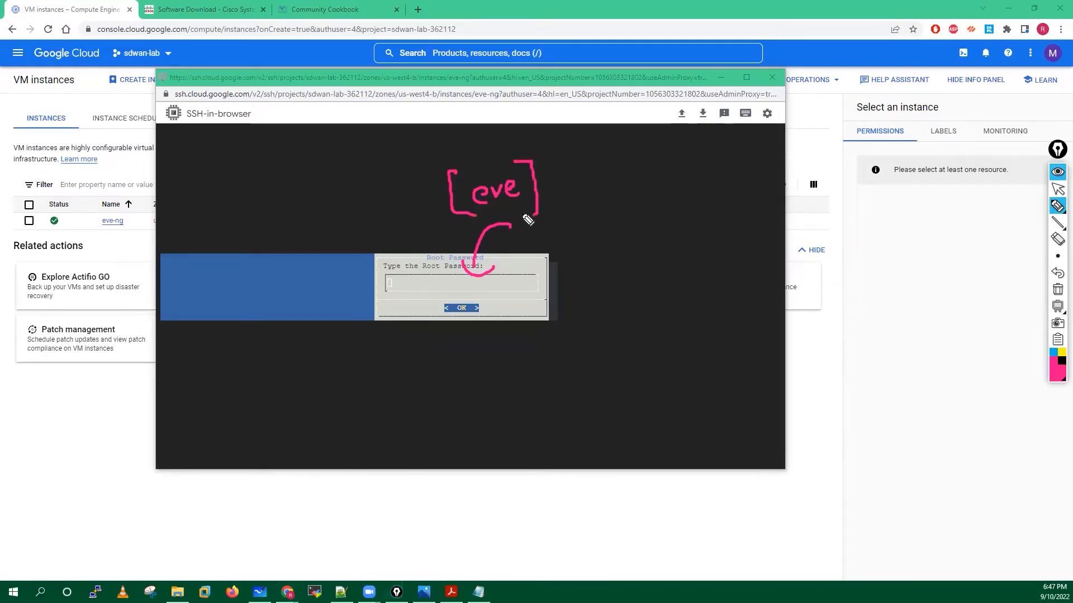
{"action": "left_click_drag", "start_coordinate": [575, 165], "coordinate": [570, 204]}
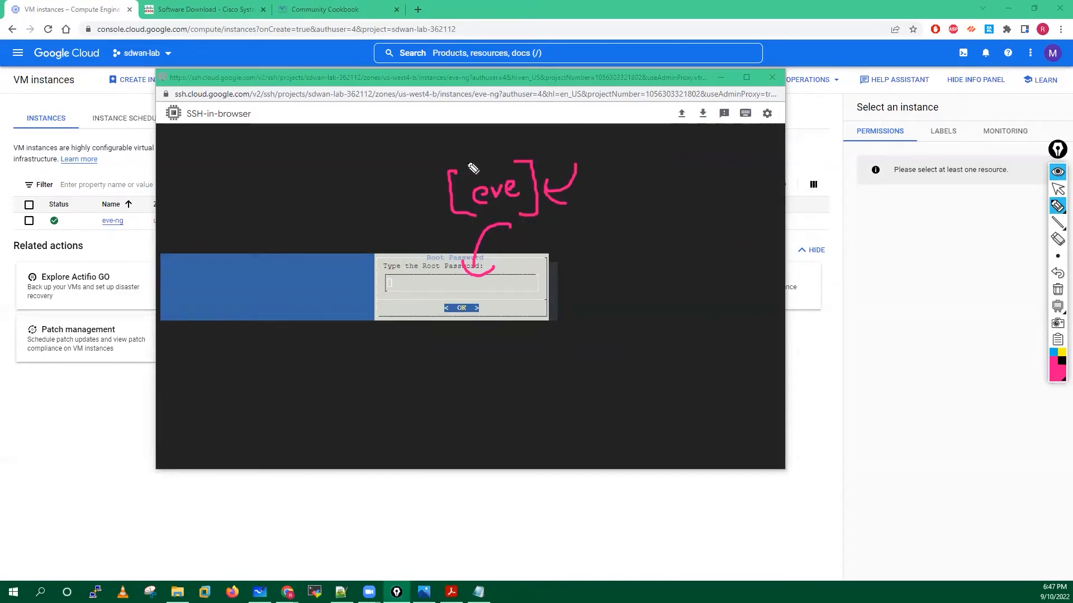
{"action": "left_click_drag", "start_coordinate": [453, 169], "coordinate": [531, 162]}
{"action": "left_click_drag", "start_coordinate": [518, 219], "coordinate": [537, 220]}
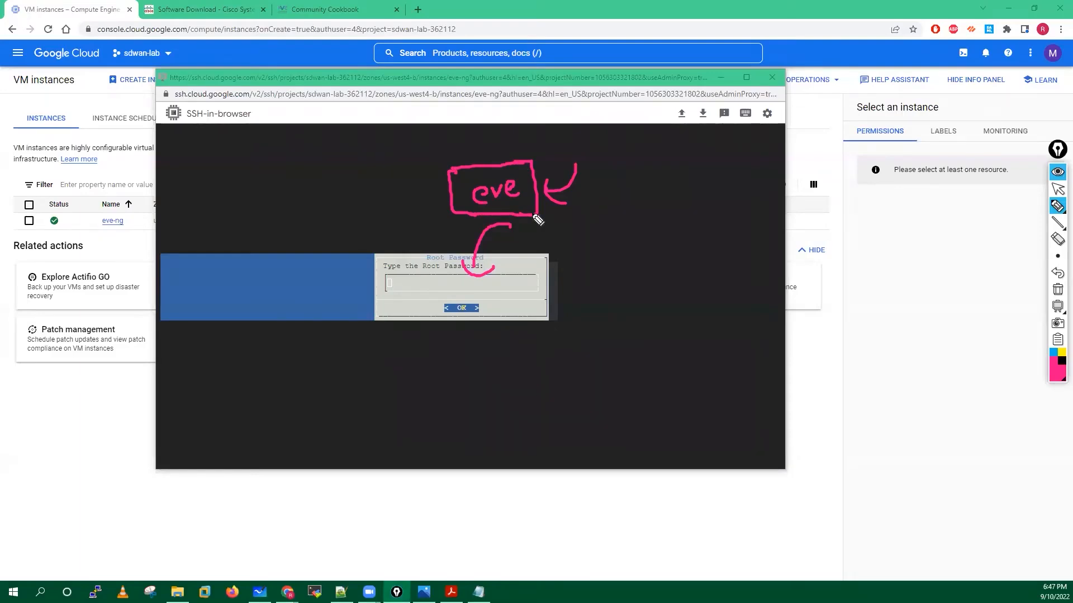
{"action": "left_click_drag", "start_coordinate": [394, 270], "coordinate": [395, 296]}
{"action": "left_click_drag", "start_coordinate": [521, 270], "coordinate": [528, 295]}
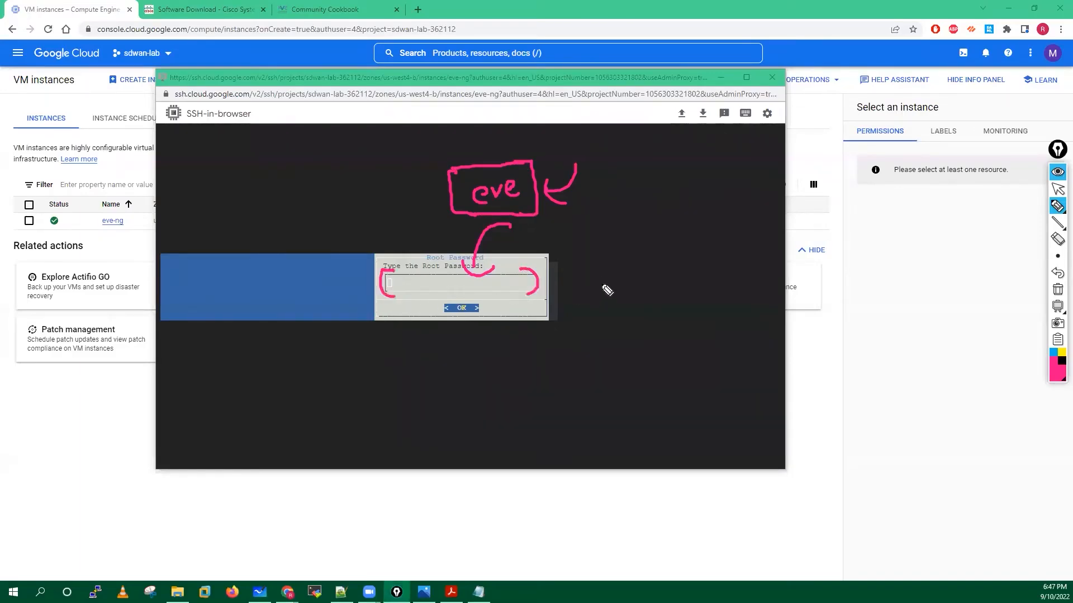
{"action": "mouse_move", "coordinate": [594, 266]}
{"action": "left_mouse_down"}
{"action": "mouse_move", "coordinate": [626, 279]}
{"action": "mouse_move", "coordinate": [735, 267]}
{"action": "mouse_move", "coordinate": [729, 296]}
{"action": "mouse_move", "coordinate": [614, 299]}
{"action": "left_mouse_up"}
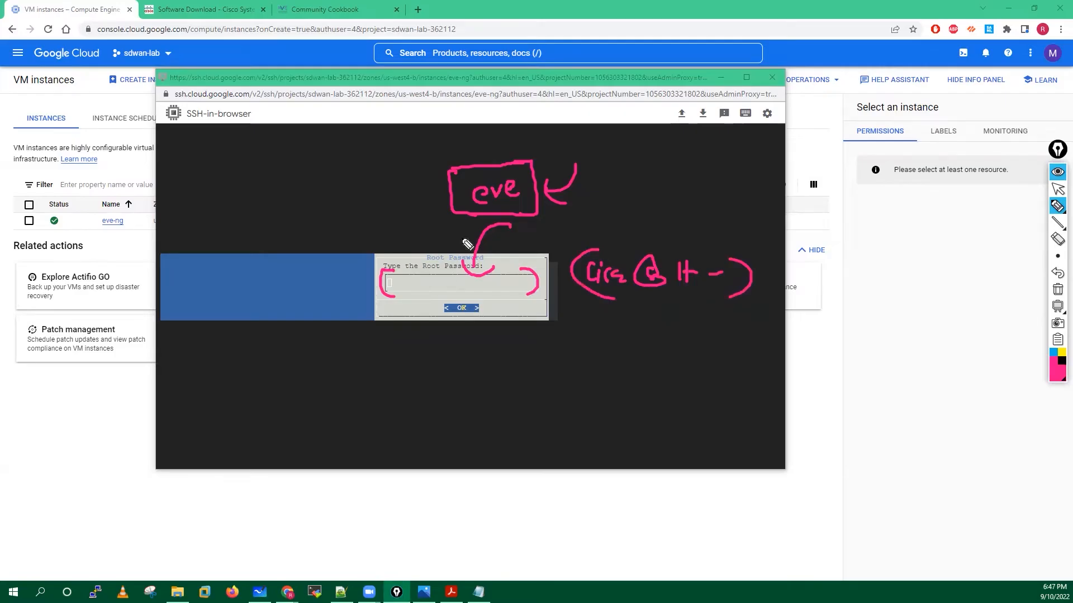
{"action": "mouse_move", "coordinate": [449, 188]}
{"action": "left_mouse_down"}
{"action": "mouse_move", "coordinate": [408, 255]}
{"action": "mouse_move", "coordinate": [419, 239]}
{"action": "left_mouse_up"}
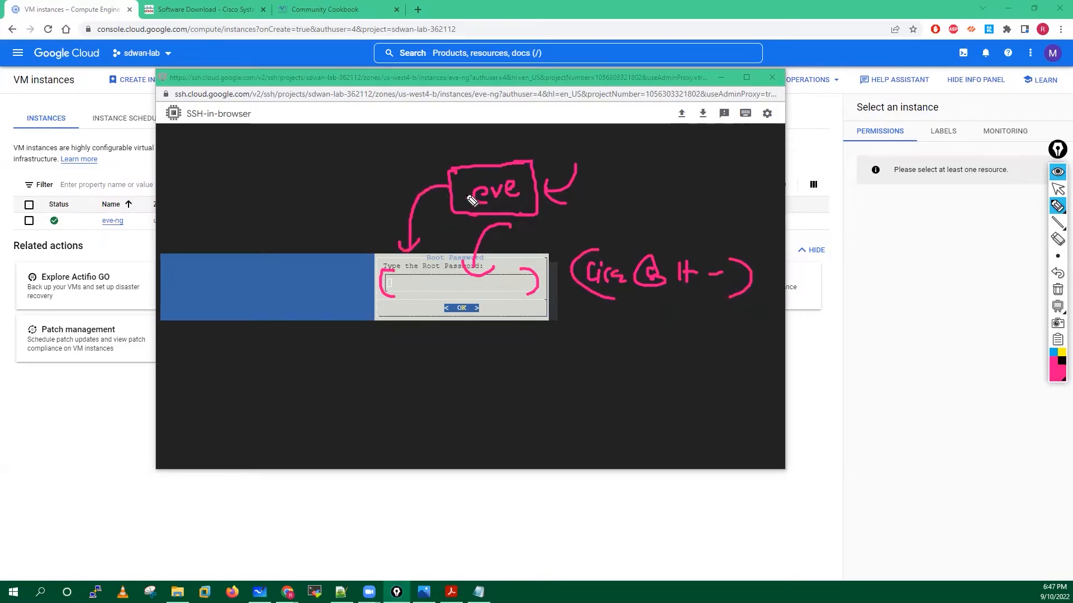
{"action": "mouse_move", "coordinate": [489, 133]}
{"action": "left_mouse_down"}
{"action": "mouse_move", "coordinate": [494, 162]}
{"action": "mouse_move", "coordinate": [525, 157]}
{"action": "left_mouse_up"}
{"action": "left_click", "coordinate": [1057, 289]}
{"action": "left_click", "coordinate": [1058, 190]}
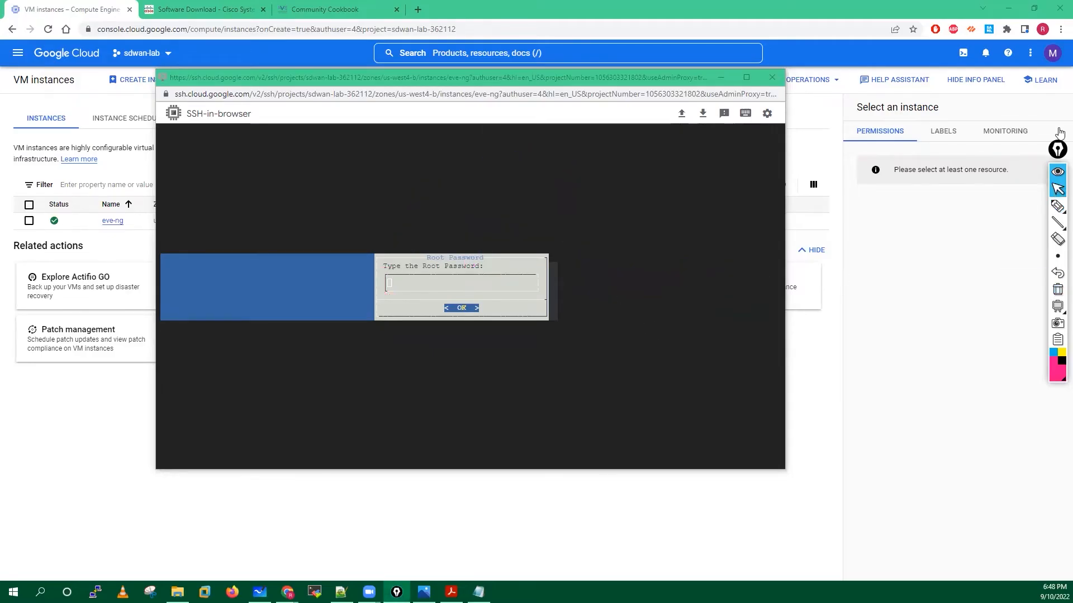
{"action": "left_click", "coordinate": [415, 286]}
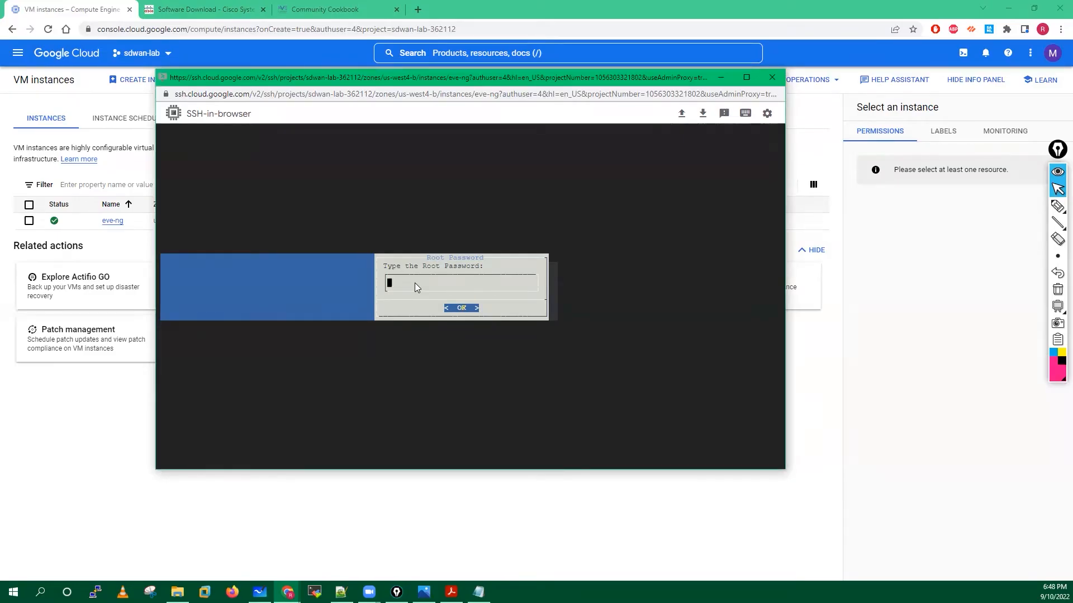
{"action": "key", "text": "Tab"}
{"action": "mouse_move", "coordinate": [1055, 207]}
{"action": "left_click", "coordinate": [1005, 206]}
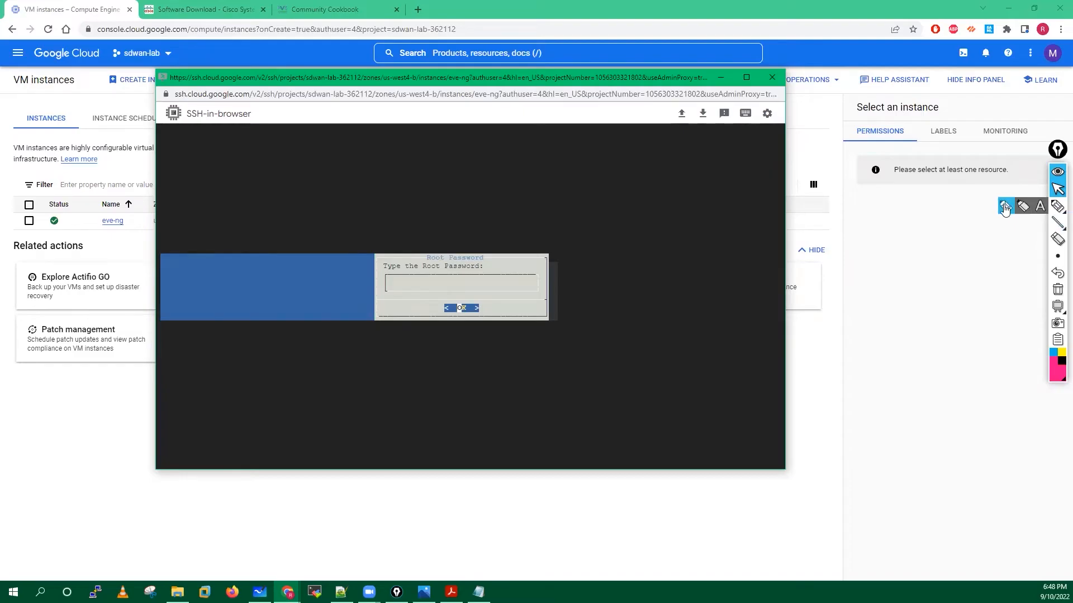
{"action": "left_click_drag", "start_coordinate": [394, 282], "coordinate": [420, 286]}
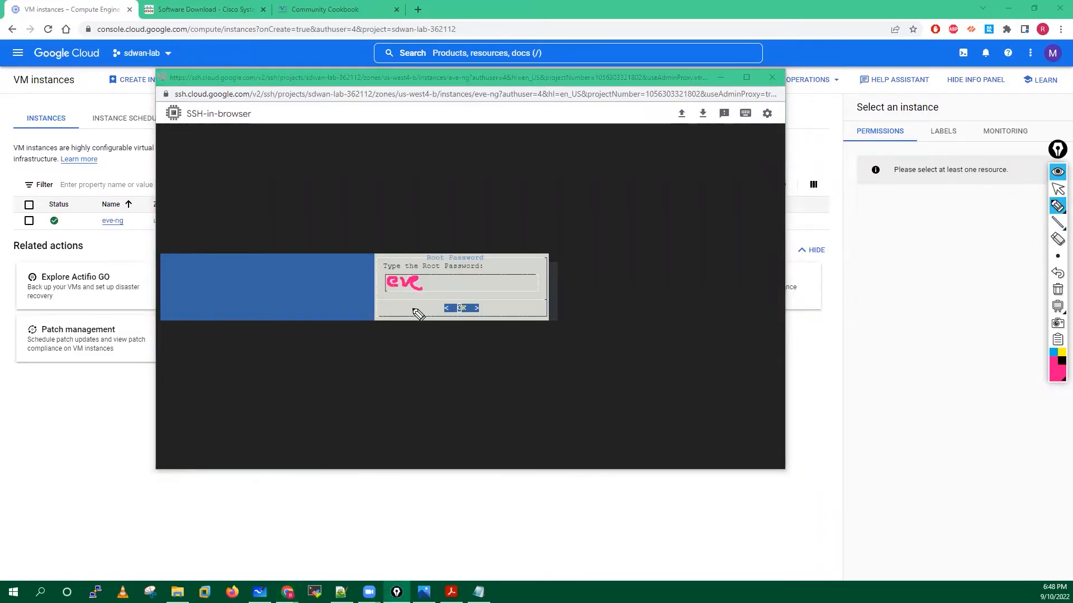
{"action": "mouse_move", "coordinate": [428, 342]}
{"action": "left_mouse_down"}
{"action": "mouse_move", "coordinate": [439, 369]}
{"action": "mouse_move", "coordinate": [473, 351]}
{"action": "mouse_move", "coordinate": [459, 368]}
{"action": "left_mouse_up"}
{"action": "left_click_drag", "start_coordinate": [468, 362], "coordinate": [489, 368]}
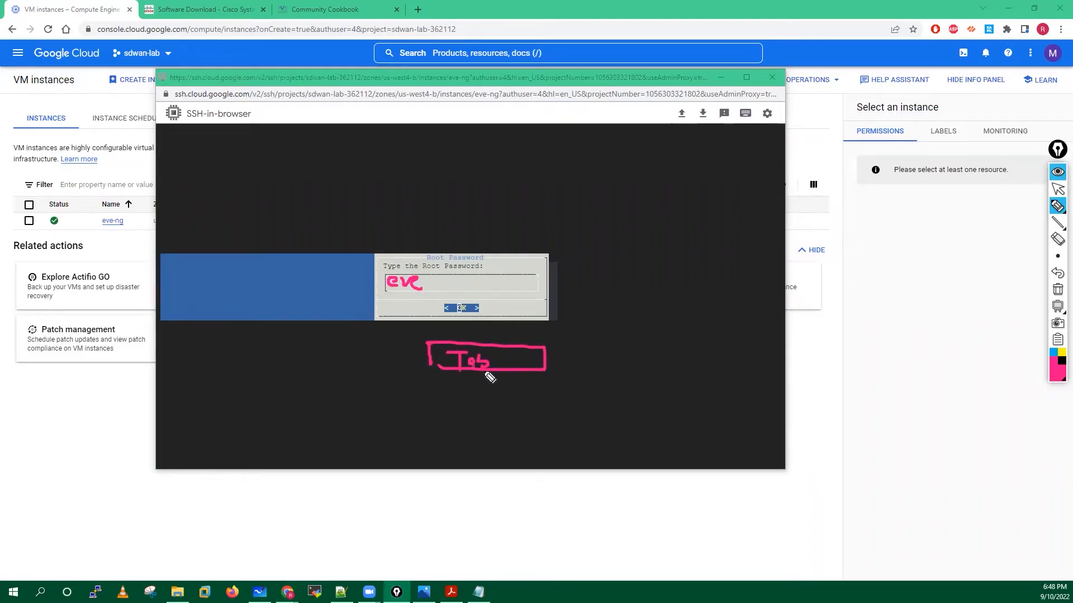
{"action": "mouse_move", "coordinate": [430, 286]}
{"action": "left_mouse_down"}
{"action": "mouse_move", "coordinate": [455, 277]}
{"action": "mouse_move", "coordinate": [457, 301]}
{"action": "left_mouse_up"}
{"action": "mouse_move", "coordinate": [416, 270]}
{"action": "left_mouse_down"}
{"action": "mouse_move", "coordinate": [391, 282]}
{"action": "mouse_move", "coordinate": [423, 305]}
{"action": "mouse_move", "coordinate": [418, 269]}
{"action": "left_mouse_up"}
{"action": "mouse_move", "coordinate": [480, 302]}
{"action": "left_mouse_down"}
{"action": "mouse_move", "coordinate": [441, 320]}
{"action": "mouse_move", "coordinate": [482, 309]}
{"action": "left_mouse_up"}
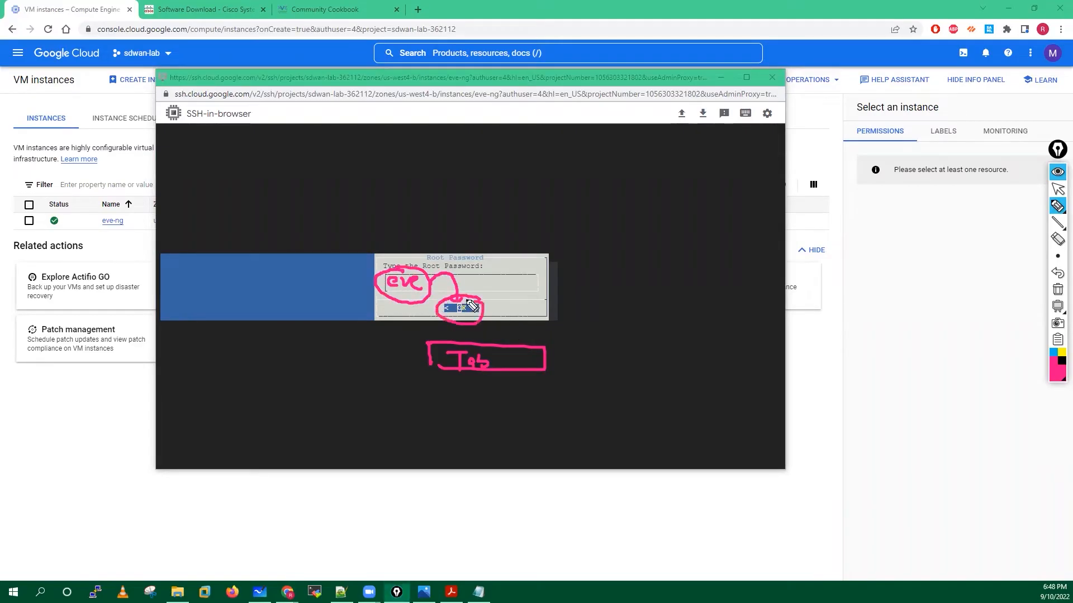
{"action": "left_click", "coordinate": [1057, 289]}
{"action": "left_click", "coordinate": [1057, 190]}
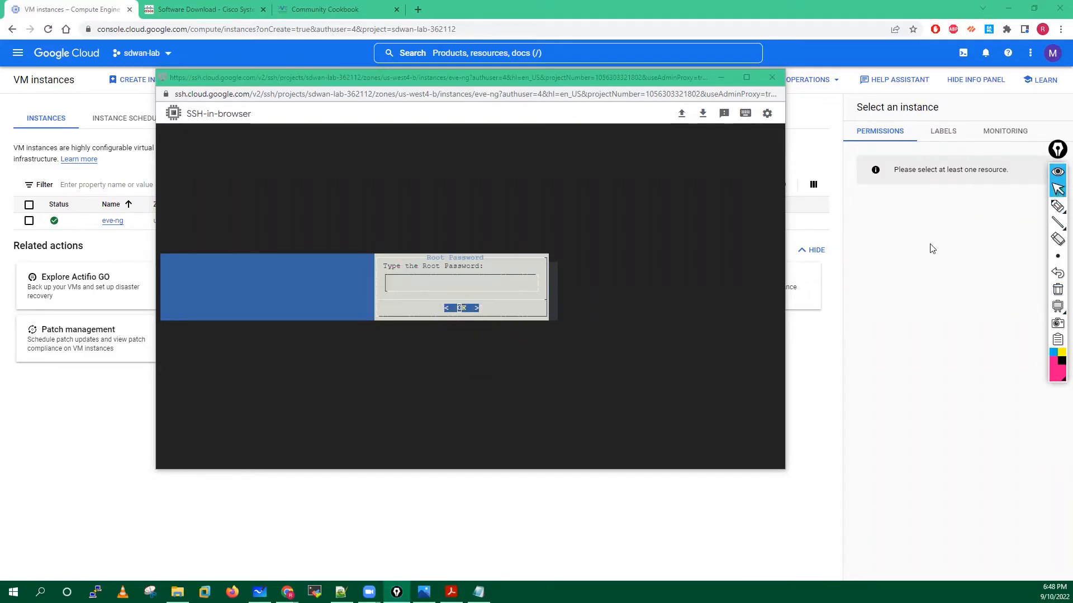
{"action": "left_click", "coordinate": [663, 319]}
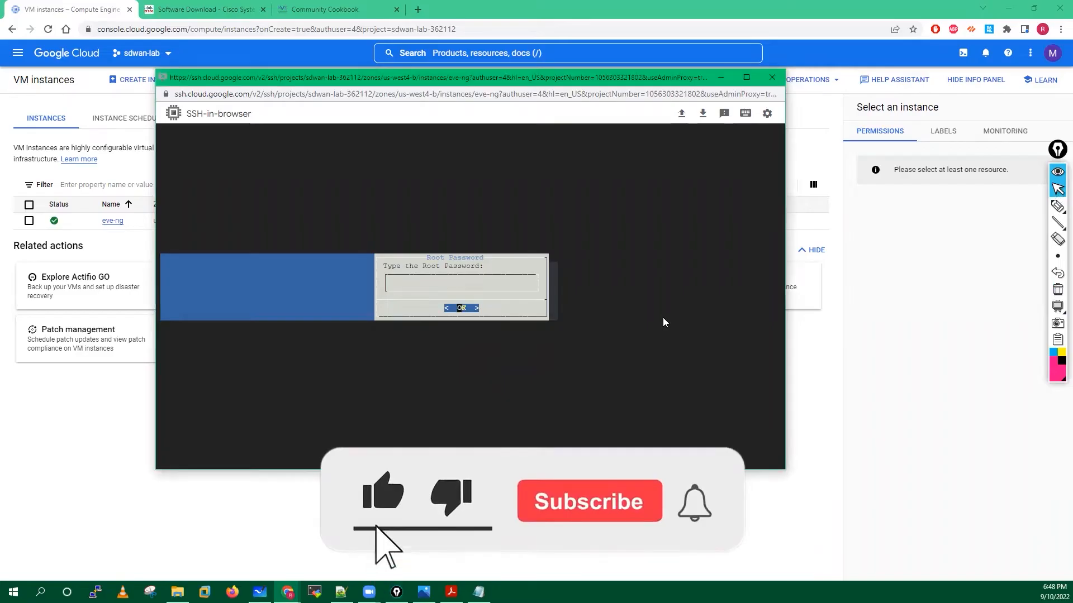
Enter and repeat the root password, then keep hostname eve-ng and domain example.com.
{"action": "key", "text": "Return"}
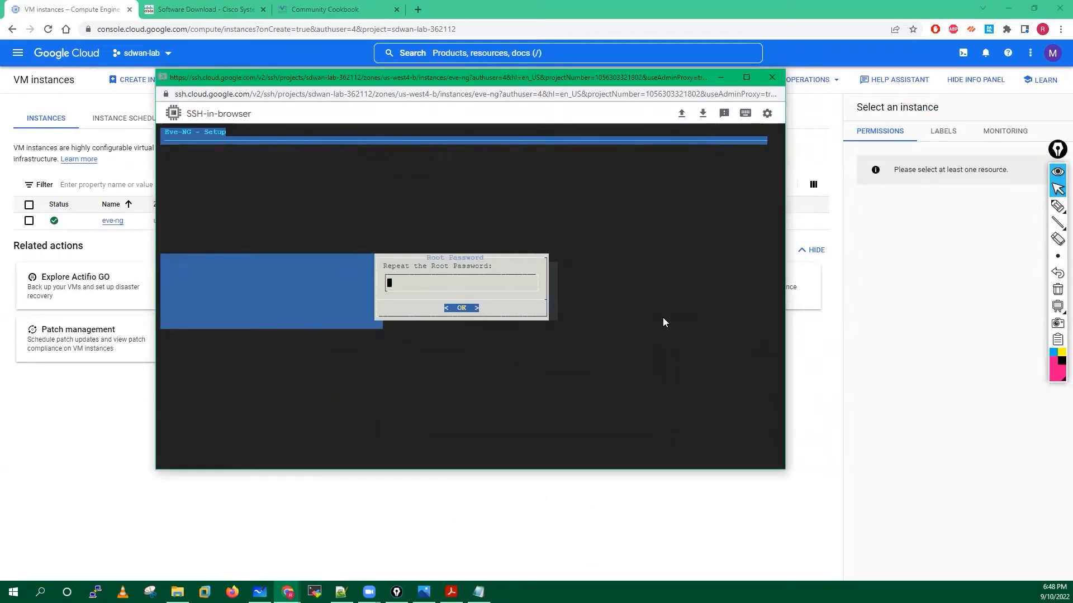
{"action": "key", "text": "Tab"}
{"action": "key", "text": "Return"}
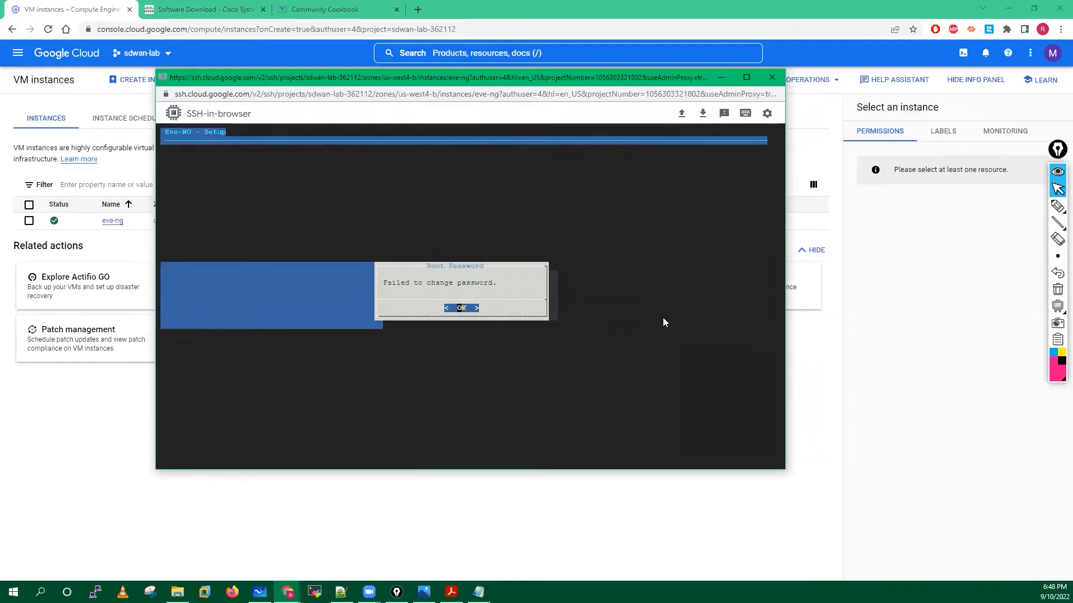
{"action": "key", "text": "Return"}
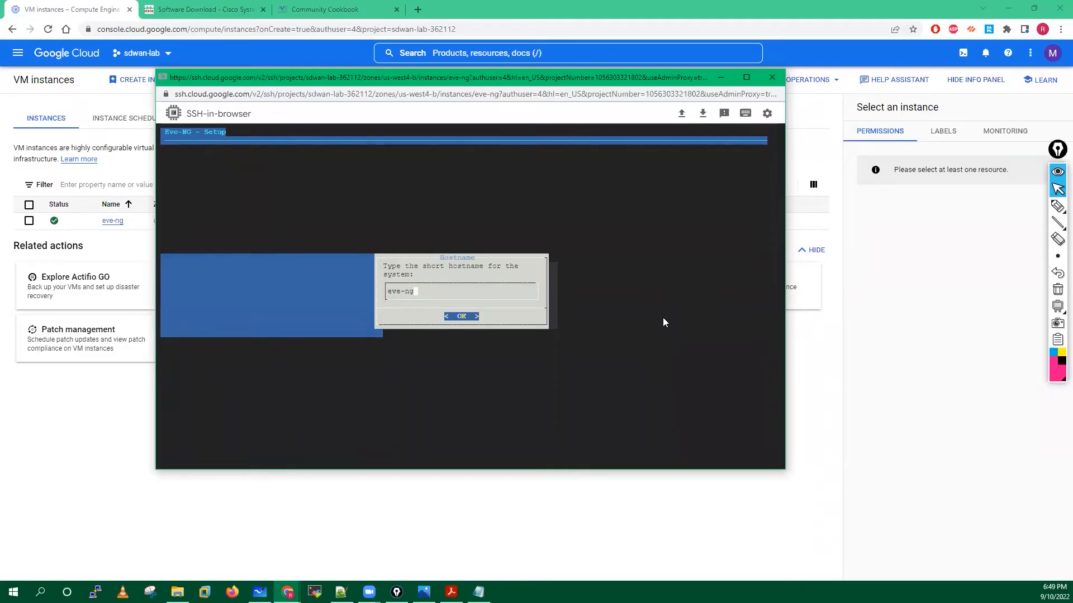
{"action": "key", "text": "Return"}
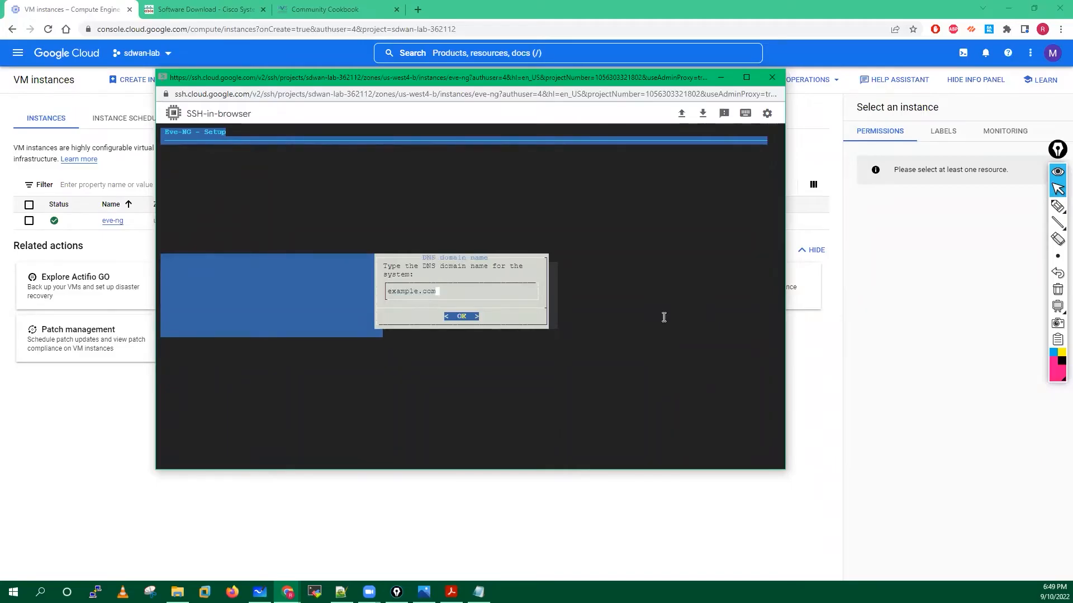
{"action": "key", "text": "Return"}
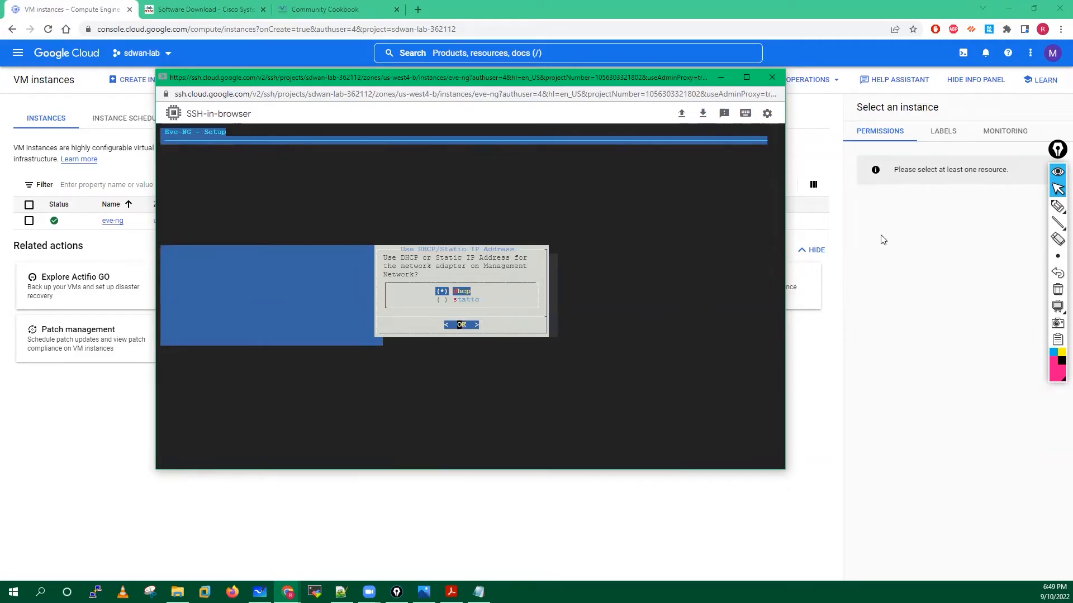
Circle the dhcp option with the screen drawing tool, then clear the annotations.
{"action": "left_click", "coordinate": [1058, 206]}
{"action": "mouse_move", "coordinate": [458, 282]}
{"action": "left_mouse_down"}
{"action": "mouse_move", "coordinate": [430, 299]}
{"action": "mouse_move", "coordinate": [507, 286]}
{"action": "left_mouse_up"}
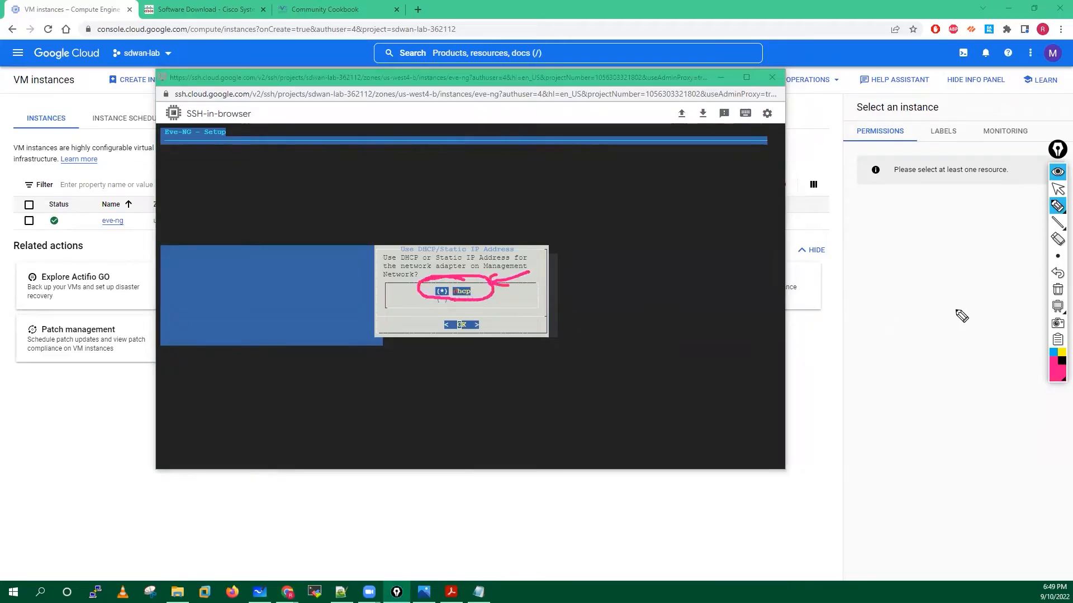
{"action": "left_click", "coordinate": [1057, 289]}
{"action": "left_click", "coordinate": [1058, 190]}
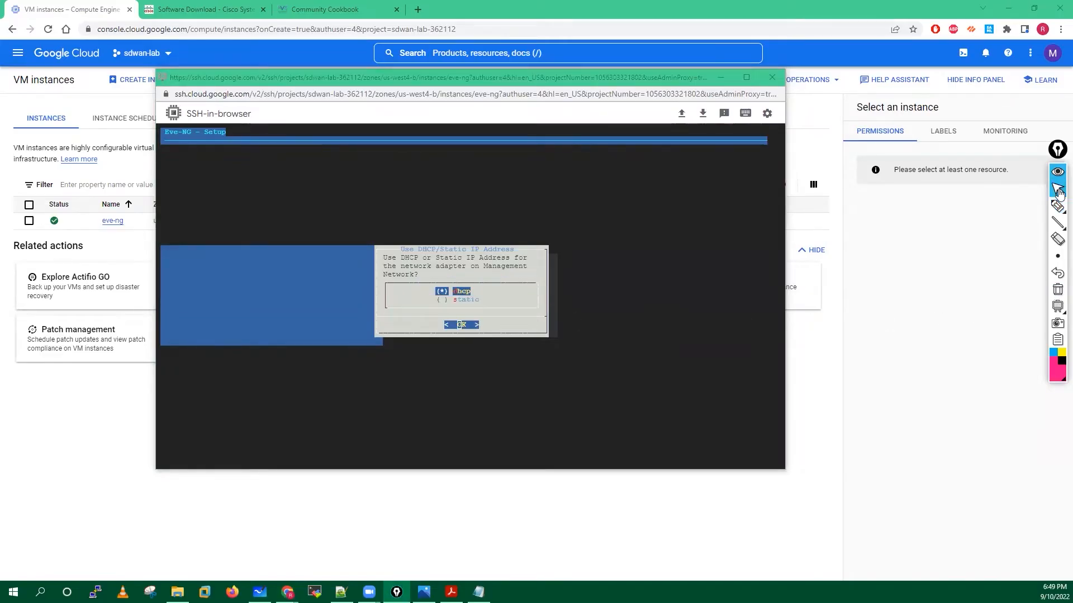
Keep DHCP, leave the NTP server empty, and choose a direct internet connection.
{"action": "left_click", "coordinate": [685, 276]}
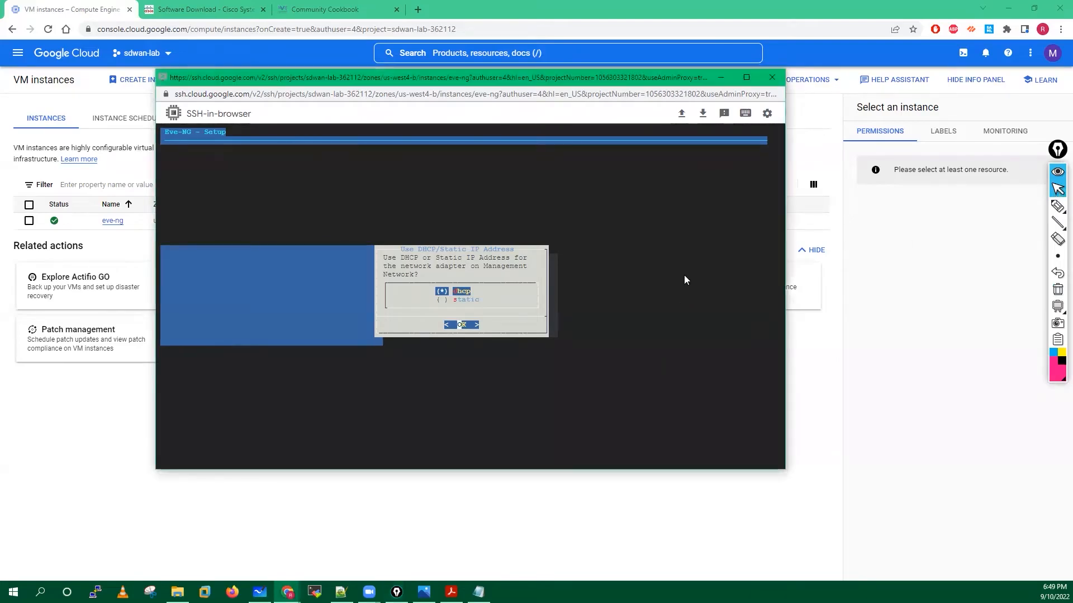
{"action": "key", "text": "Return"}
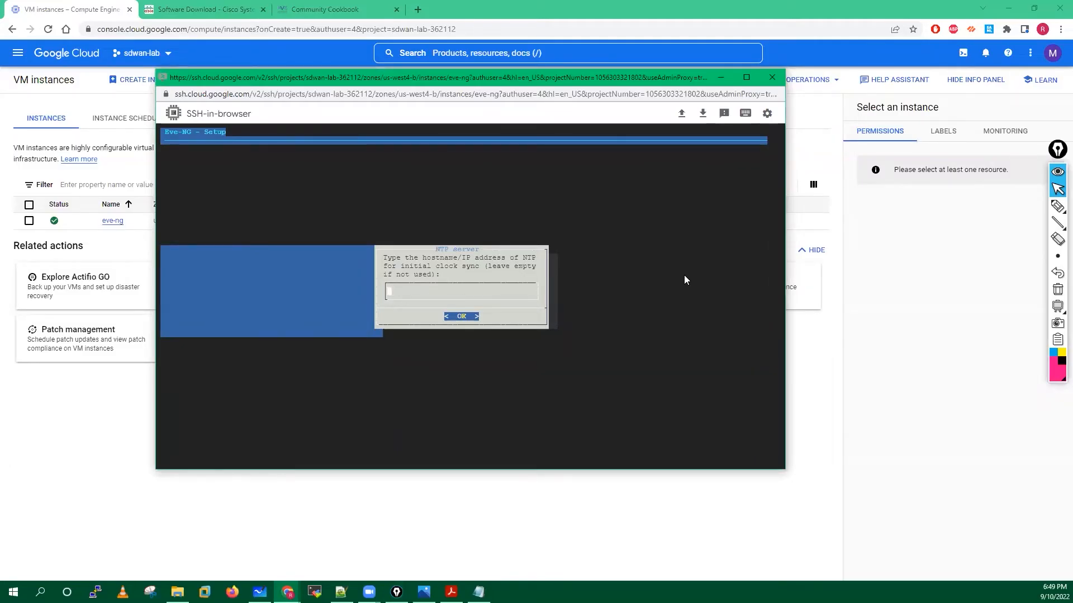
{"action": "key", "text": "Return"}
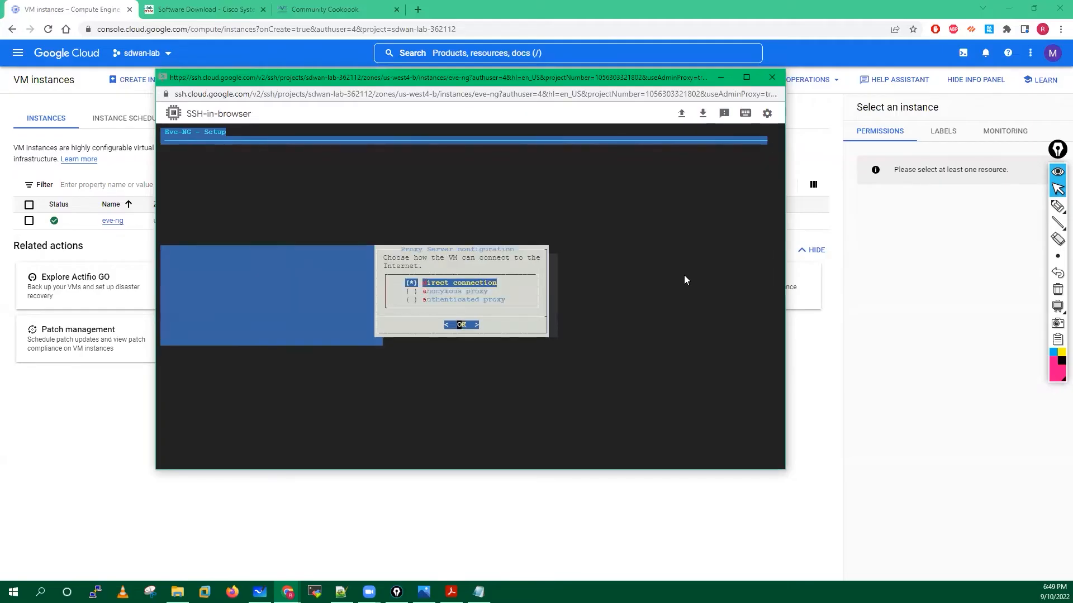
{"action": "key", "text": "Return"}
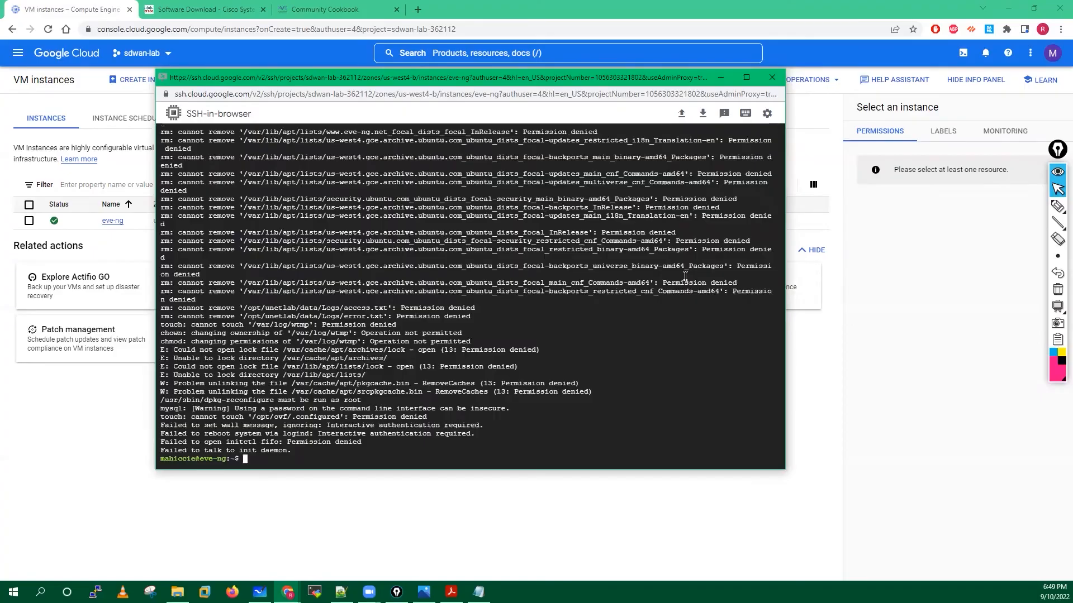
{"action": "key", "text": "Return"}
{"action": "key", "text": "Return"}
{"action": "key", "text": "Return"}
{"action": "key", "text": "Return"}
{"action": "key", "text": "Return"}
{"action": "key", "text": "Return"}
{"action": "key", "text": "Return"}
{"action": "key", "text": "Return"}
{"action": "key", "text": "Return"}
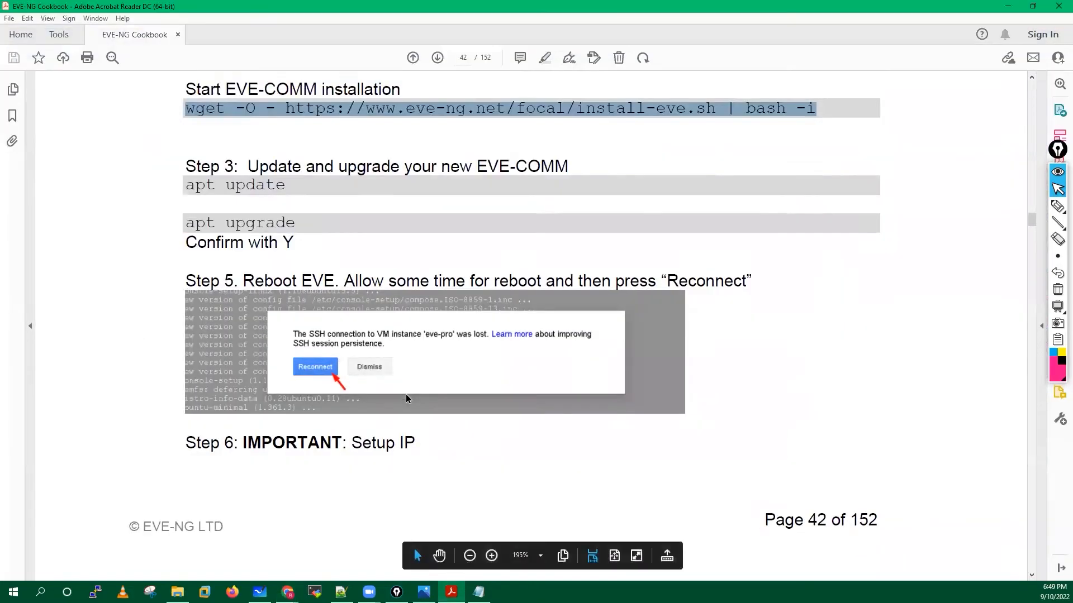
Scroll the EVE-NG Cookbook down to page 43's become-root instructions.
{"action": "scroll", "coordinate": [406, 394], "scroll_direction": "down", "scroll_amount": 3}
{"action": "scroll", "coordinate": [405, 399], "scroll_direction": "down", "scroll_amount": 3}
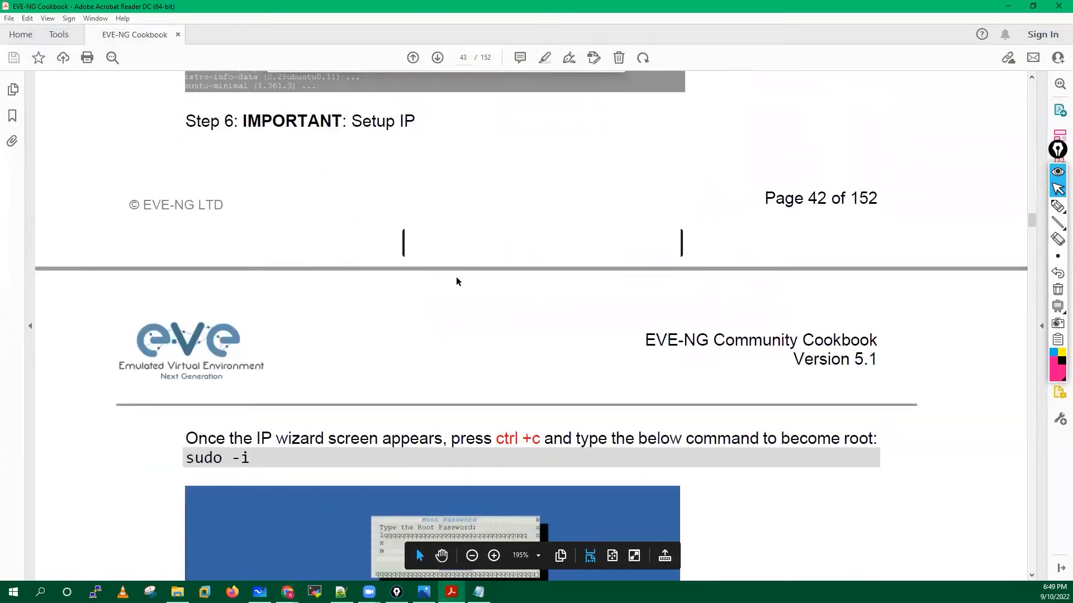
{"action": "scroll", "coordinate": [446, 363], "scroll_direction": "down", "scroll_amount": 3}
{"action": "scroll", "coordinate": [440, 433], "scroll_direction": "down", "scroll_amount": 2}
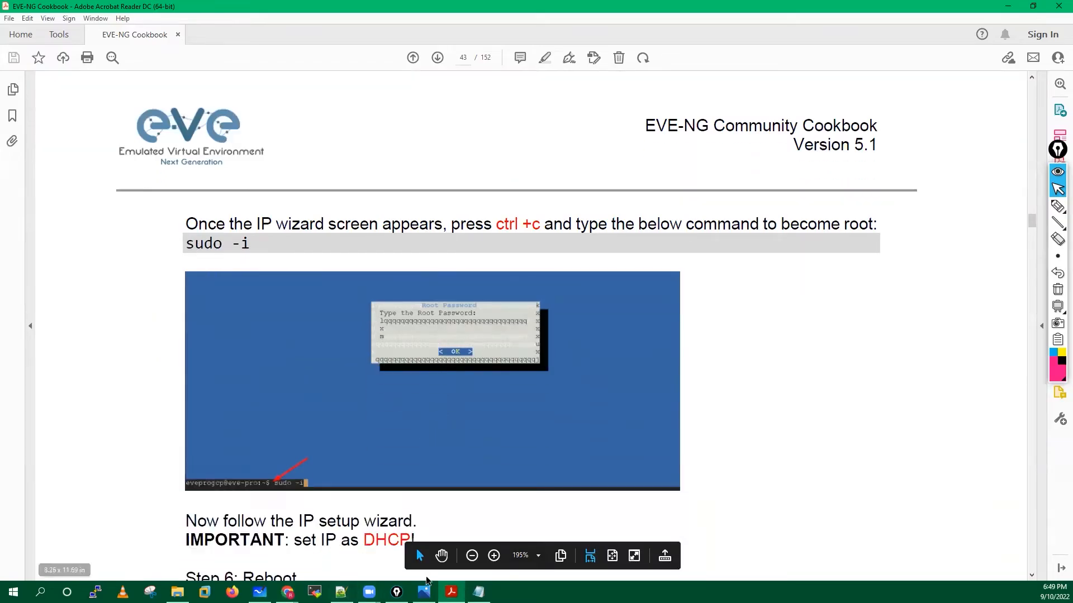
Bring the ssh.cloud.google.com terminal back to the front and start typing sudo.
{"action": "left_click", "coordinate": [287, 592]}
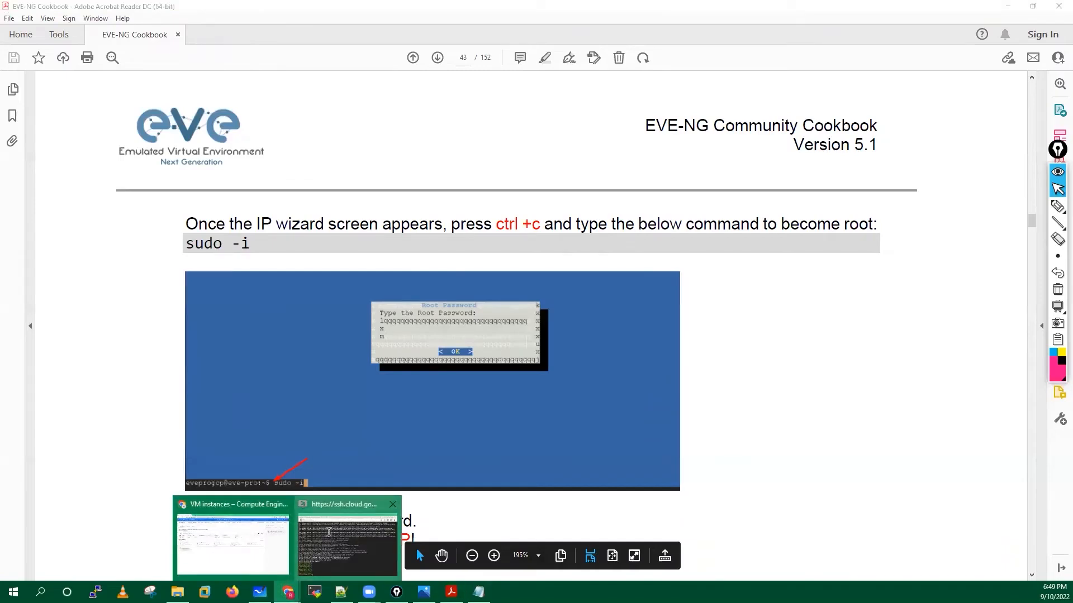
{"action": "left_click", "coordinate": [329, 536]}
{"action": "type", "text": "sudo -i"}
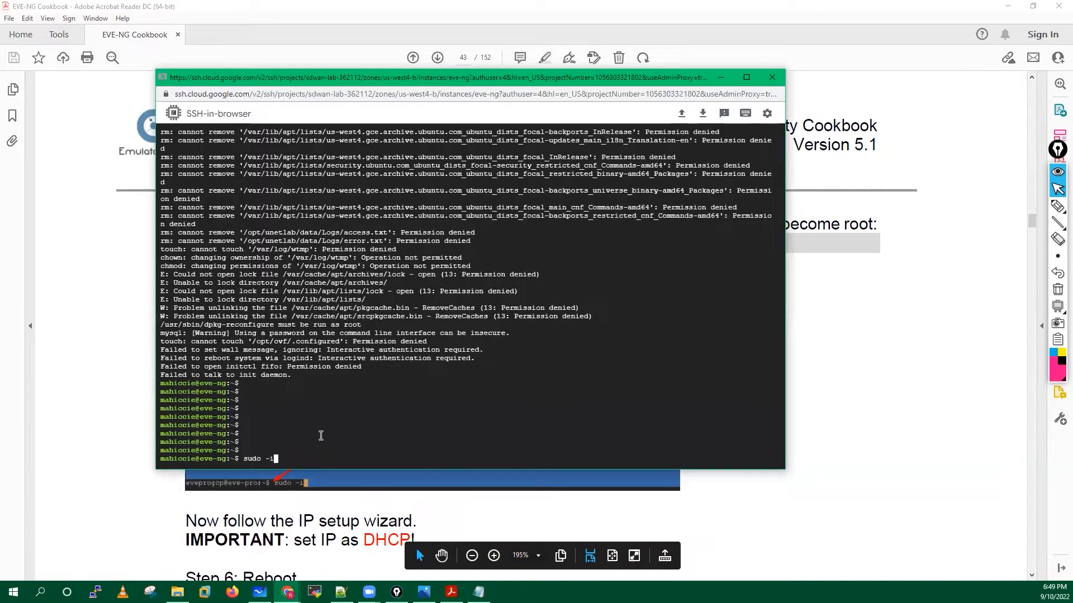
Become root with sudo -i and set and confirm a new root password.
{"action": "key", "text": "Return"}
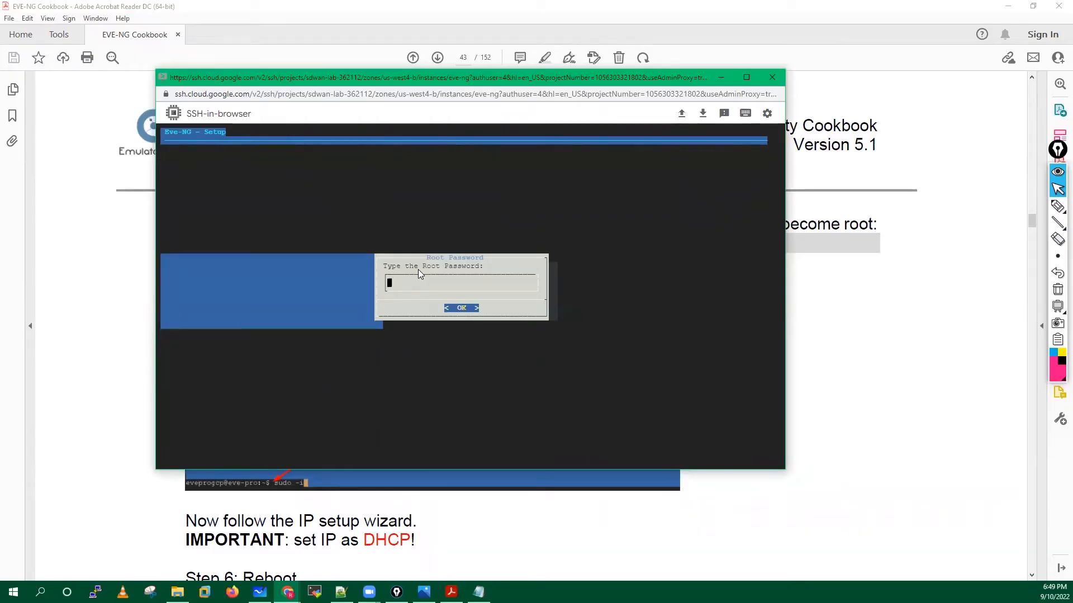
{"action": "key", "text": "Tab"}
{"action": "key", "text": "Return"}
{"action": "key", "text": "Tab"}
{"action": "key", "text": "Return"}
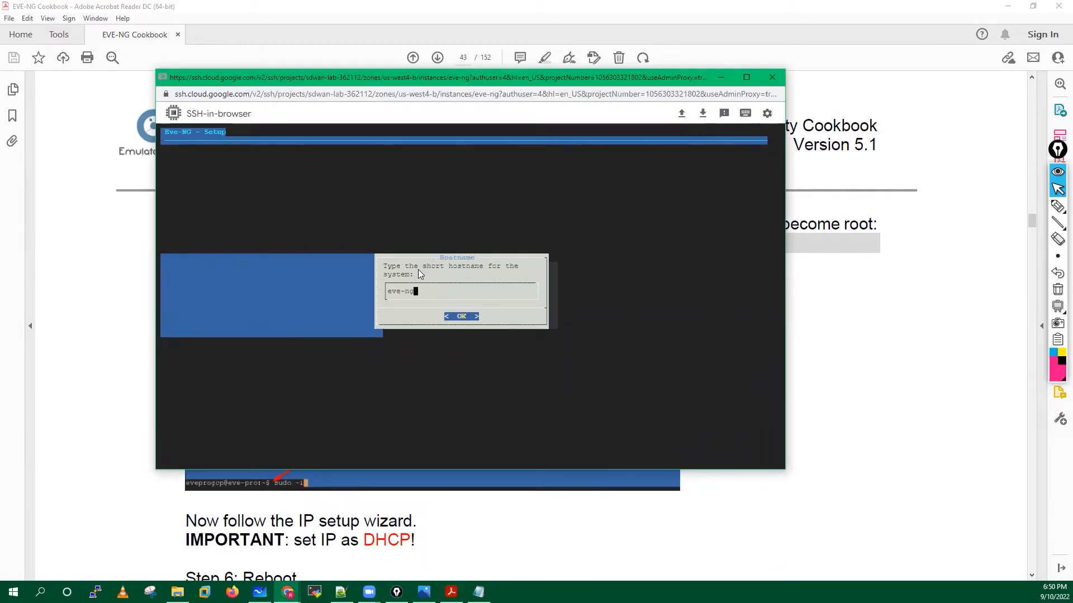
Accept hostname eve-ng, domain example.com, DHCP, and an empty NTP server.
{"action": "key", "text": "Tab"}
{"action": "key", "text": "Return"}
{"action": "key", "text": "Return"}
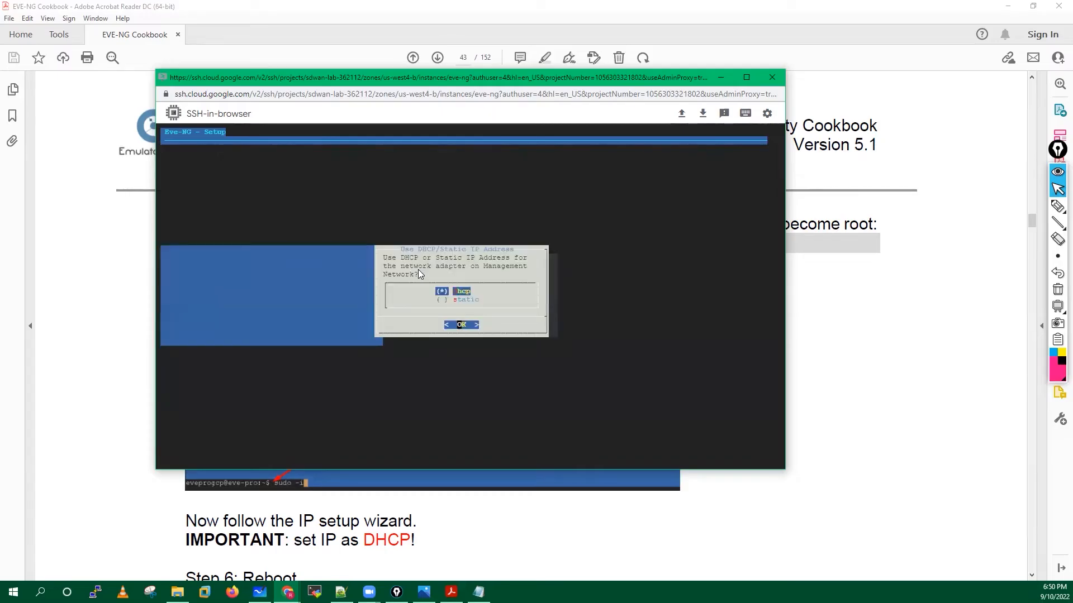
{"action": "key", "text": "Return"}
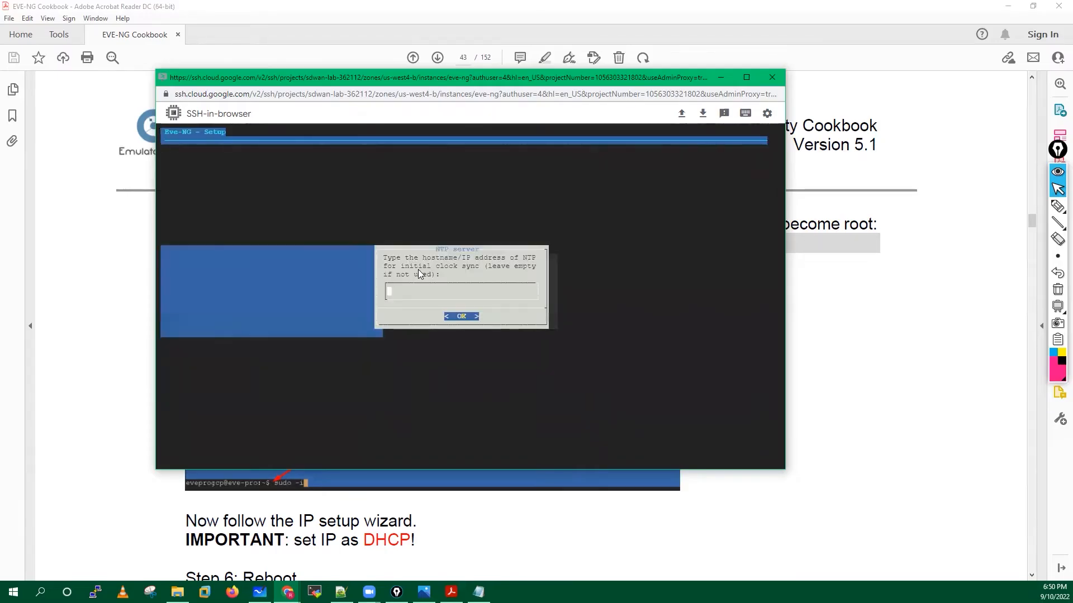
{"action": "key", "text": "Return"}
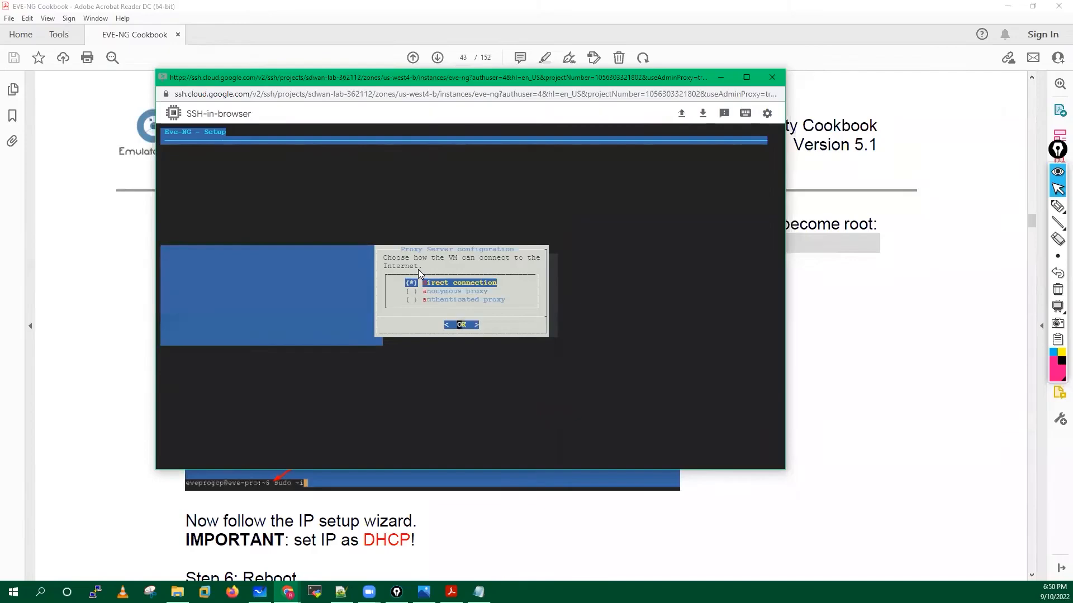
{"action": "key", "text": "Return"}
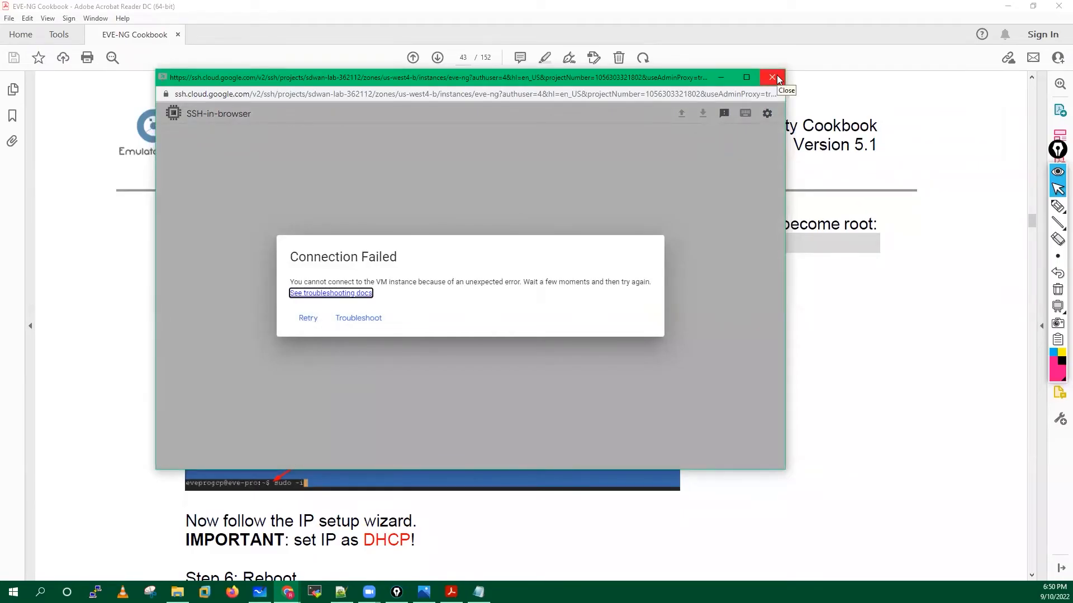
Close the failed SSH window, read cookbook section 3.4.6, and return to VM instances.
{"action": "left_click", "coordinate": [772, 77]}
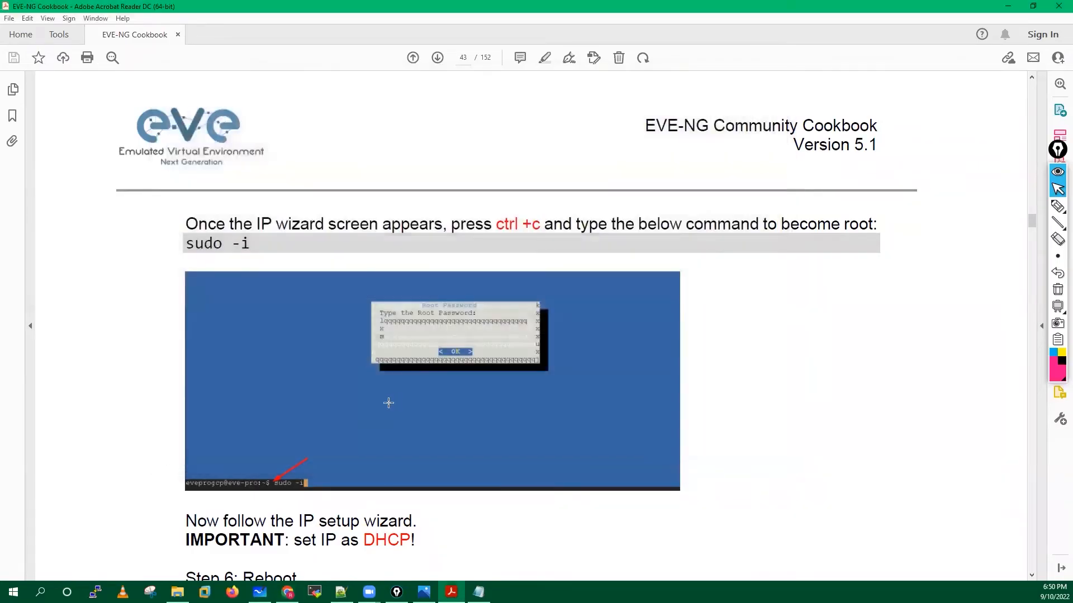
{"action": "scroll", "coordinate": [387, 403], "scroll_direction": "down", "scroll_amount": 8}
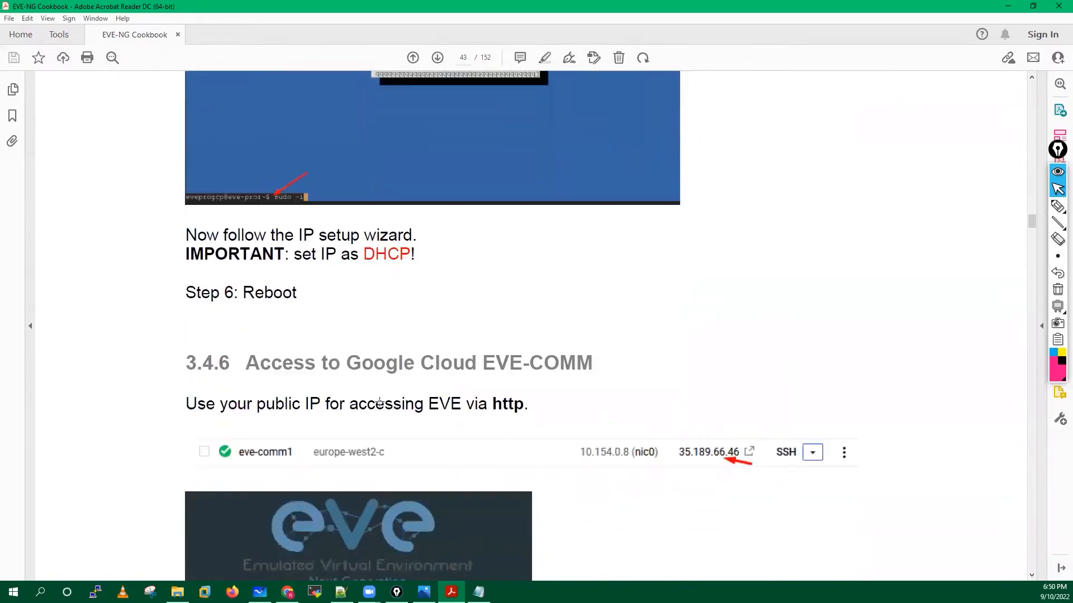
{"action": "scroll", "coordinate": [380, 401], "scroll_direction": "down", "scroll_amount": 4}
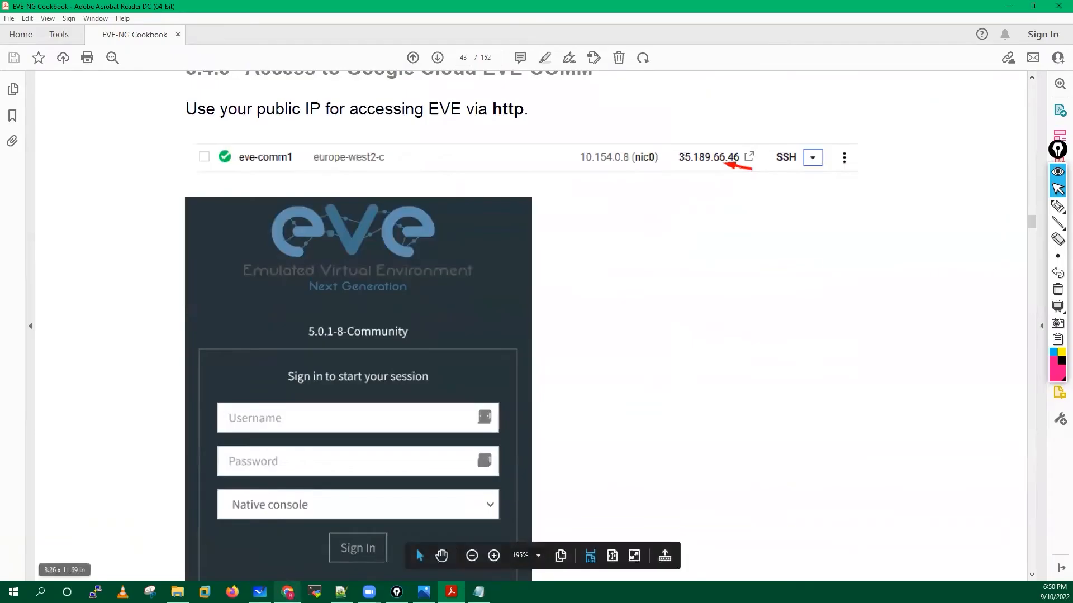
{"action": "left_click", "coordinate": [287, 592]}
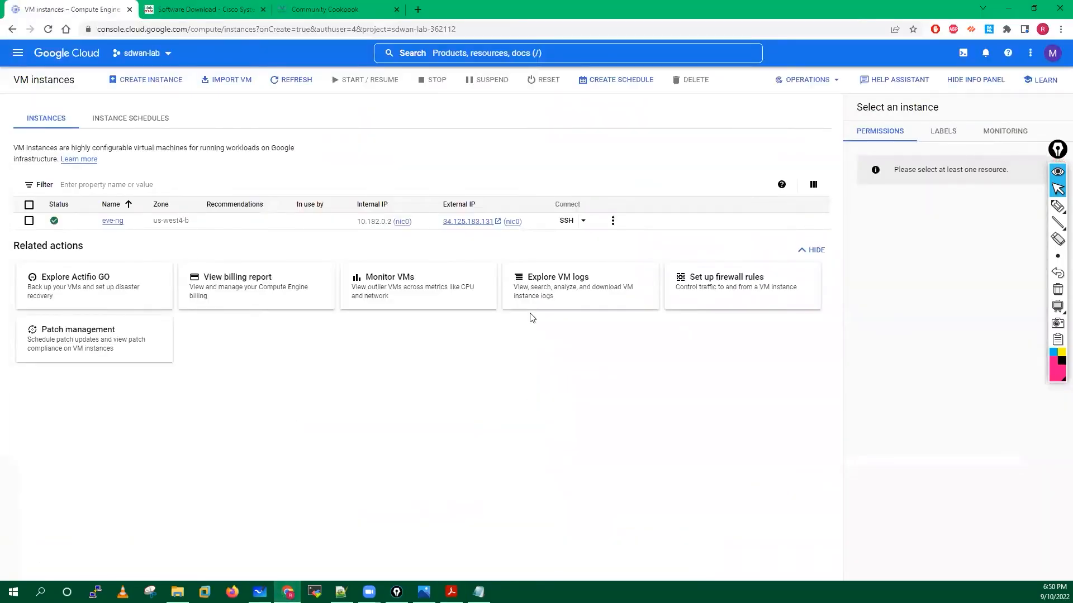
{"action": "left_click", "coordinate": [305, 85]}
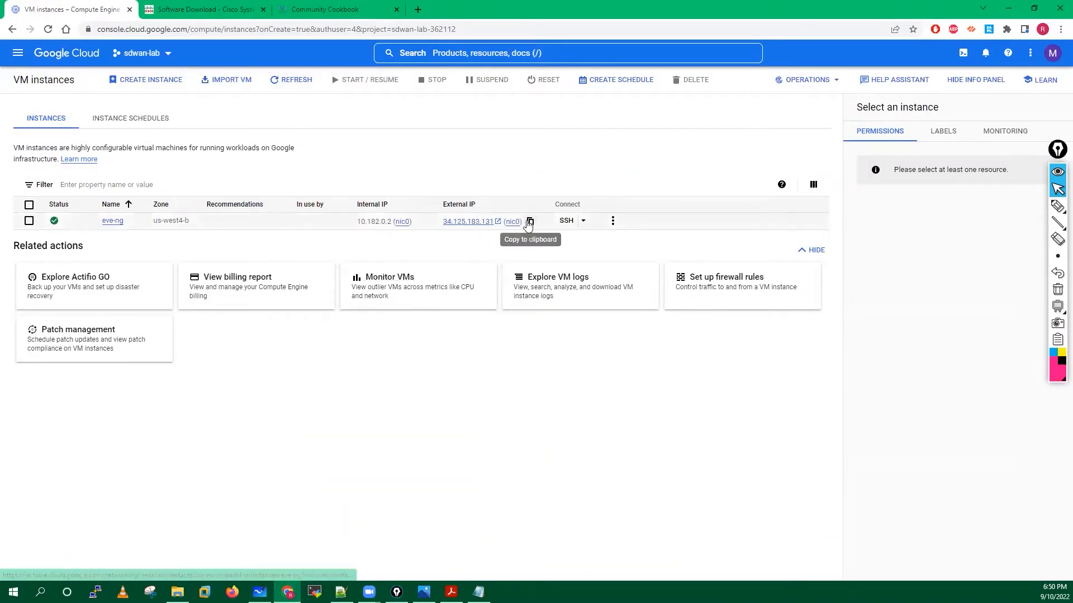
{"action": "left_click", "coordinate": [530, 223]}
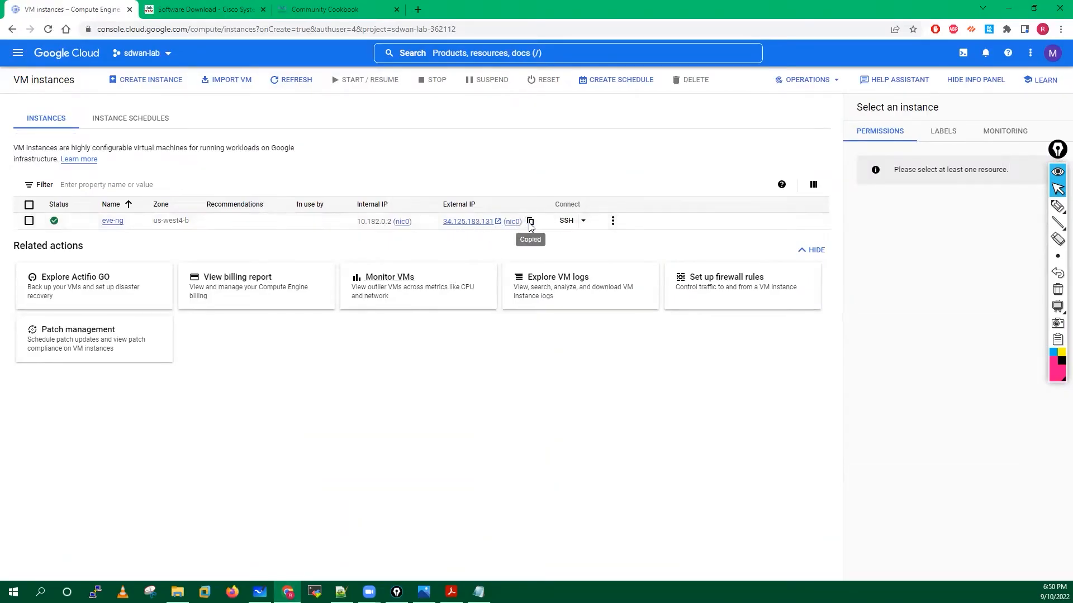
{"action": "left_click", "coordinate": [418, 10]}
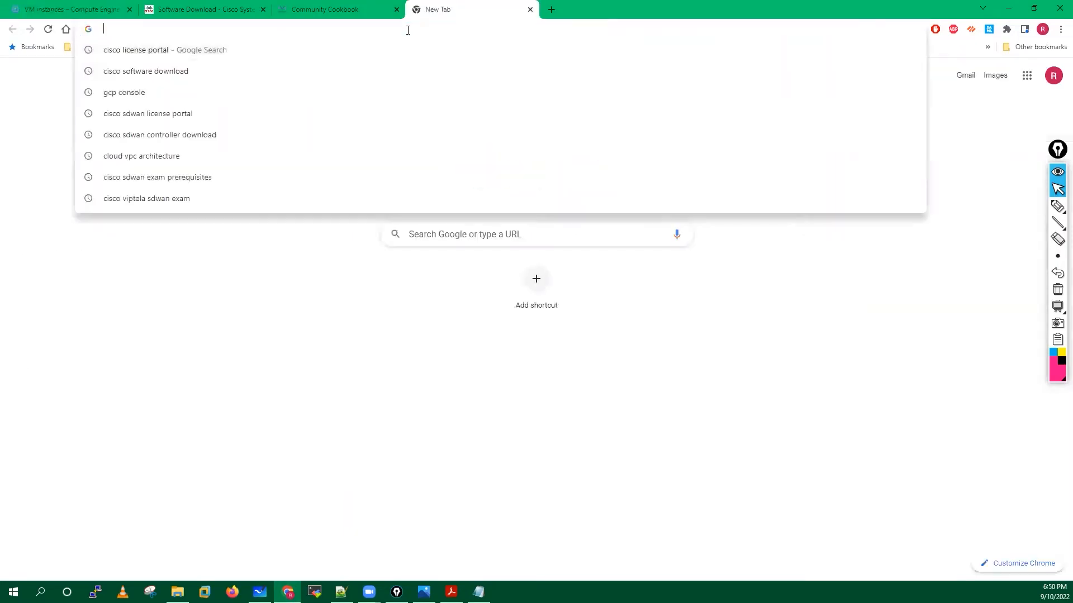
{"action": "type", "text": "http"}
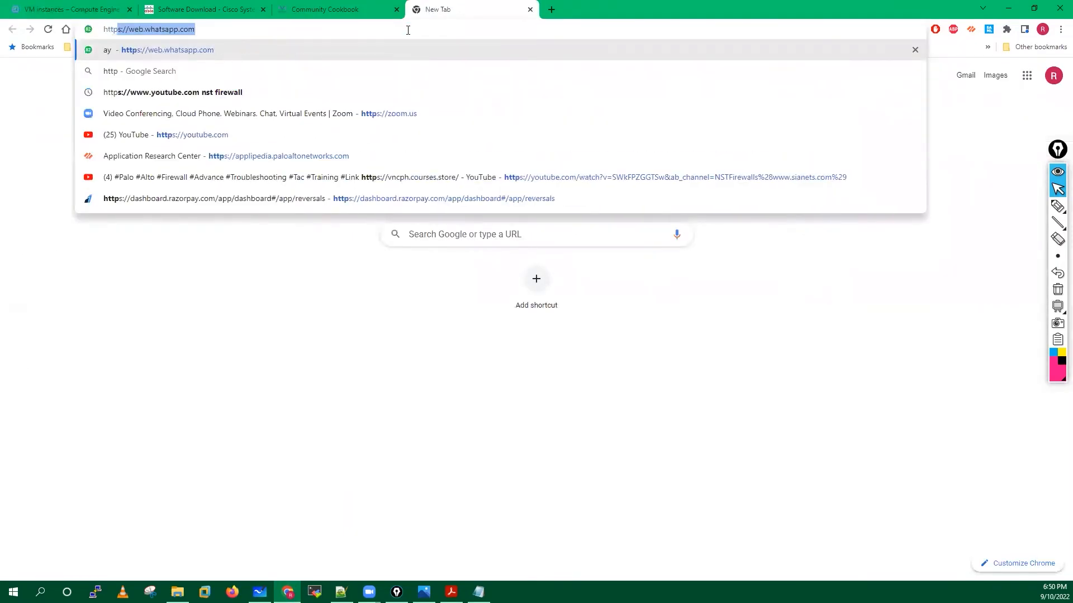
{"action": "type", "text": "://192.168.137.50"}
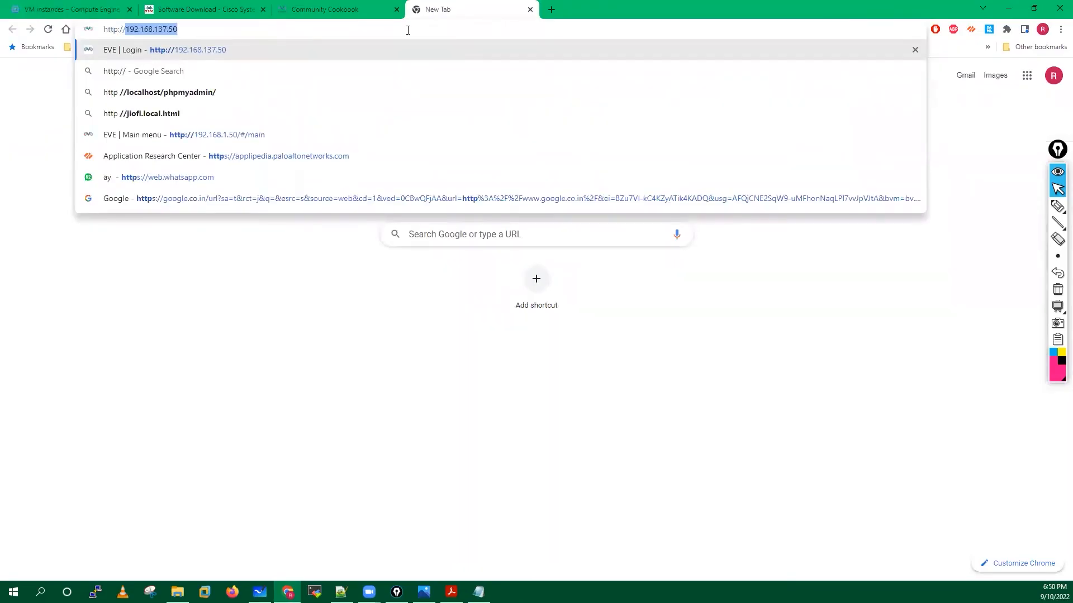
{"action": "key", "text": "ctrl+v"}
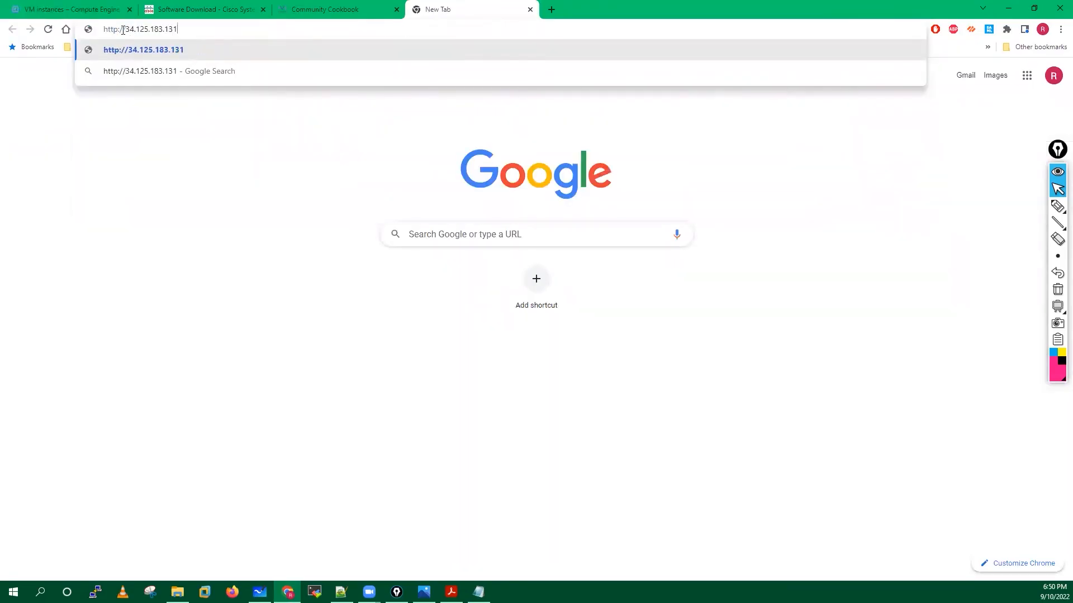
{"action": "left_click_drag", "start_coordinate": [126, 29], "coordinate": [185, 30]}
{"action": "left_click", "coordinate": [197, 30]}
{"action": "key", "text": "Return"}
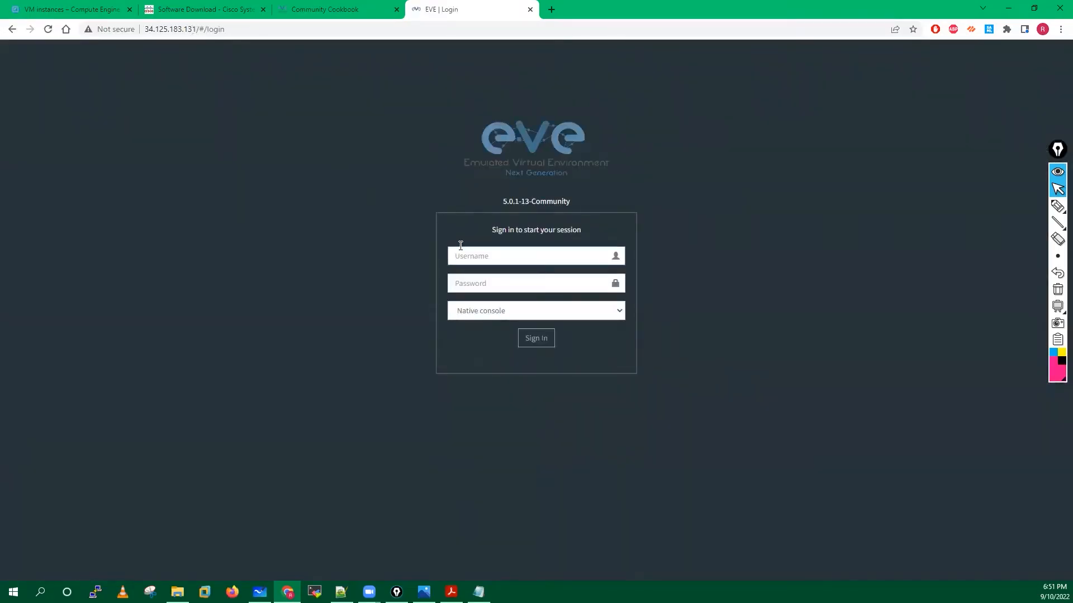
Sign in to EVE-NG with the admin account and password, declining Chrome's save-password offer.
{"action": "type", "text": "admin"}
{"action": "left_click", "coordinate": [478, 289]}
{"action": "type", "text": "e"}
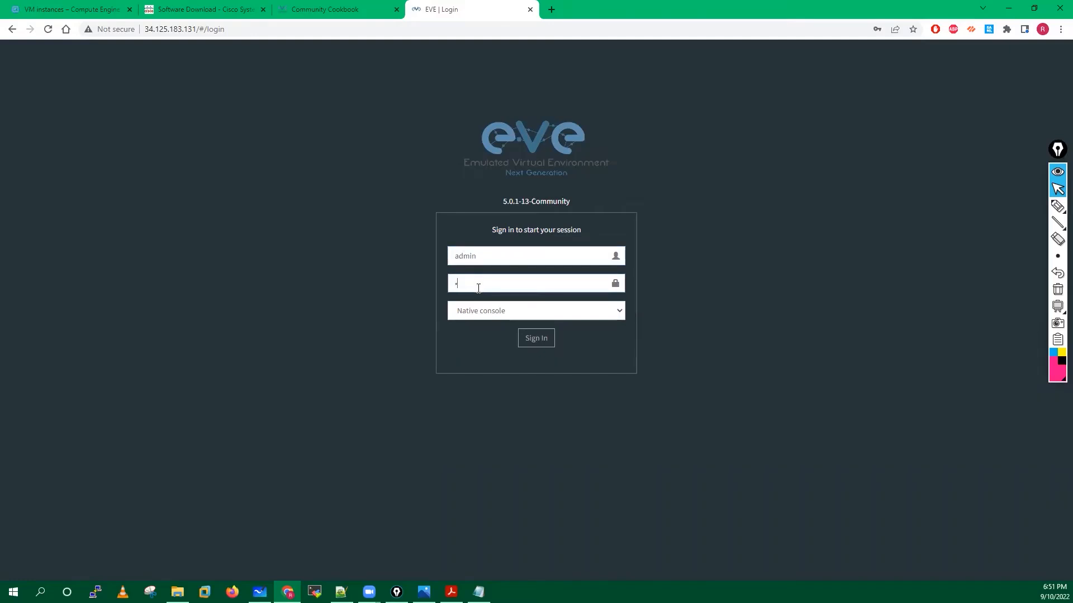
{"action": "type", "text": "ve"}
{"action": "left_click", "coordinate": [533, 336]}
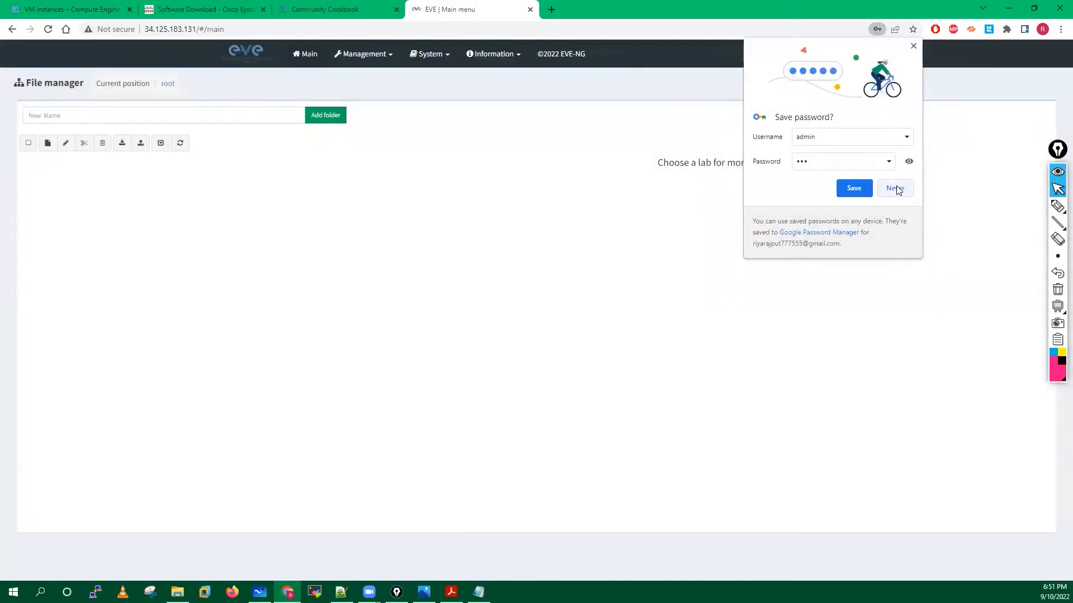
{"action": "left_click", "coordinate": [895, 187]}
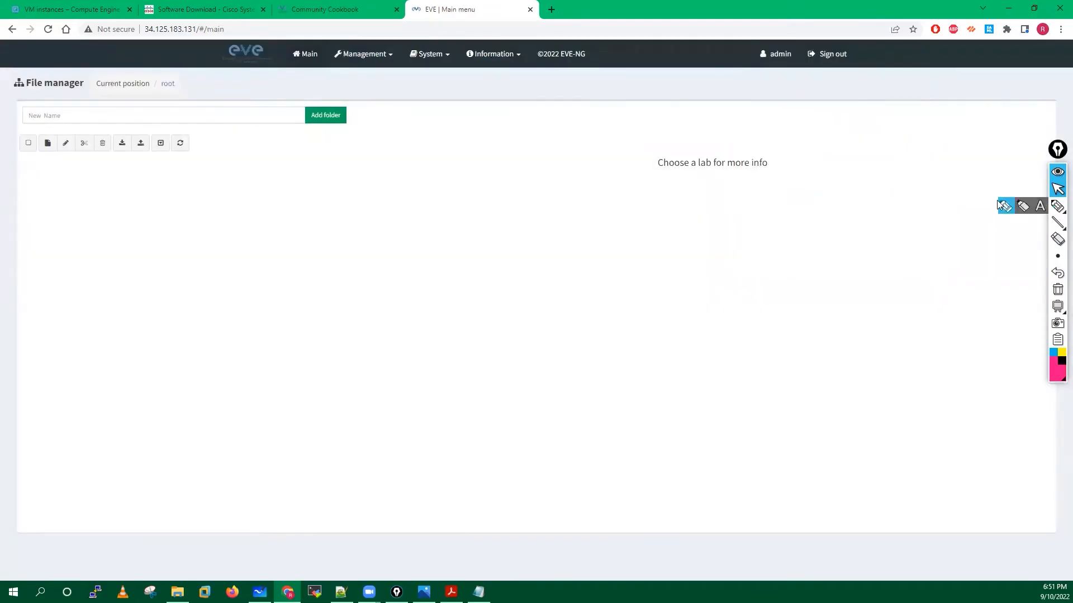
{"action": "left_click", "coordinate": [1056, 206]}
{"action": "mouse_move", "coordinate": [412, 217]}
{"action": "left_mouse_down"}
{"action": "mouse_move", "coordinate": [436, 213]}
{"action": "mouse_move", "coordinate": [433, 196]}
{"action": "mouse_move", "coordinate": [481, 210]}
{"action": "left_mouse_up"}
{"action": "left_click_drag", "start_coordinate": [356, 218], "coordinate": [379, 219]}
{"action": "left_click_drag", "start_coordinate": [362, 268], "coordinate": [453, 257]}
{"action": "mouse_move", "coordinate": [663, 199]}
{"action": "left_mouse_down"}
{"action": "mouse_move", "coordinate": [669, 222]}
{"action": "mouse_move", "coordinate": [686, 222]}
{"action": "left_mouse_up"}
{"action": "left_click_drag", "start_coordinate": [674, 199], "coordinate": [731, 206]}
{"action": "left_click_drag", "start_coordinate": [716, 214], "coordinate": [734, 214]}
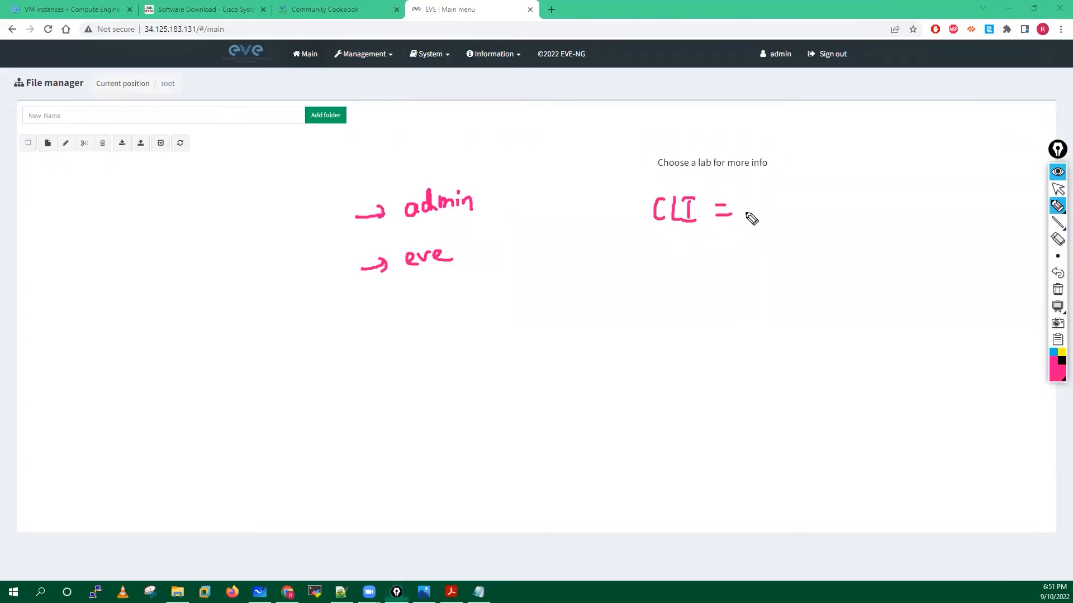
{"action": "mouse_move", "coordinate": [273, 229]}
{"action": "left_mouse_down"}
{"action": "mouse_move", "coordinate": [277, 246]}
{"action": "mouse_move", "coordinate": [301, 227]}
{"action": "mouse_move", "coordinate": [306, 244]}
{"action": "left_mouse_up"}
{"action": "left_click_drag", "start_coordinate": [303, 220], "coordinate": [315, 218]}
{"action": "mouse_move", "coordinate": [304, 245]}
{"action": "left_mouse_down"}
{"action": "mouse_move", "coordinate": [318, 242]}
{"action": "mouse_move", "coordinate": [264, 278]}
{"action": "mouse_move", "coordinate": [308, 207]}
{"action": "left_mouse_up"}
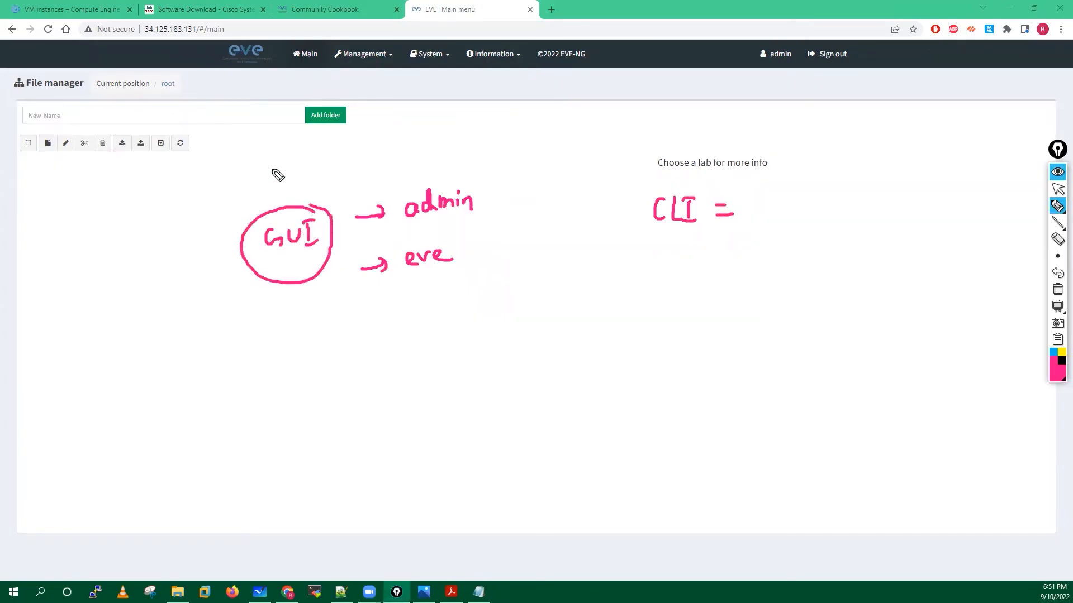
{"action": "left_click_drag", "start_coordinate": [265, 161], "coordinate": [295, 182]}
{"action": "mouse_move", "coordinate": [278, 167]}
{"action": "left_mouse_down"}
{"action": "mouse_move", "coordinate": [305, 166]}
{"action": "mouse_move", "coordinate": [302, 185]}
{"action": "left_mouse_up"}
{"action": "mouse_move", "coordinate": [305, 164]}
{"action": "left_mouse_down"}
{"action": "mouse_move", "coordinate": [306, 175]}
{"action": "mouse_move", "coordinate": [336, 178]}
{"action": "mouse_move", "coordinate": [460, 143]}
{"action": "left_mouse_up"}
{"action": "left_click", "coordinate": [321, 172]}
{"action": "left_click", "coordinate": [320, 159]}
{"action": "left_click_drag", "start_coordinate": [365, 135], "coordinate": [367, 144]}
{"action": "left_click_drag", "start_coordinate": [374, 138], "coordinate": [382, 147]}
{"action": "left_click_drag", "start_coordinate": [398, 126], "coordinate": [407, 148]}
{"action": "left_click_drag", "start_coordinate": [407, 123], "coordinate": [408, 128]}
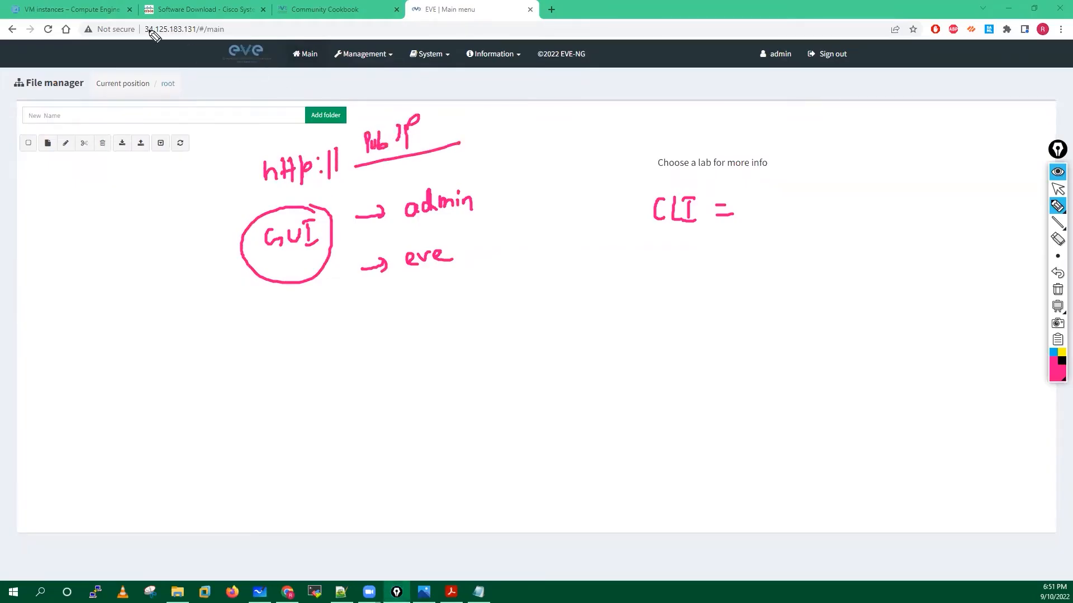
{"action": "mouse_move", "coordinate": [159, 18]}
{"action": "left_mouse_down"}
{"action": "mouse_move", "coordinate": [177, 39]}
{"action": "mouse_move", "coordinate": [166, 19]}
{"action": "left_mouse_up"}
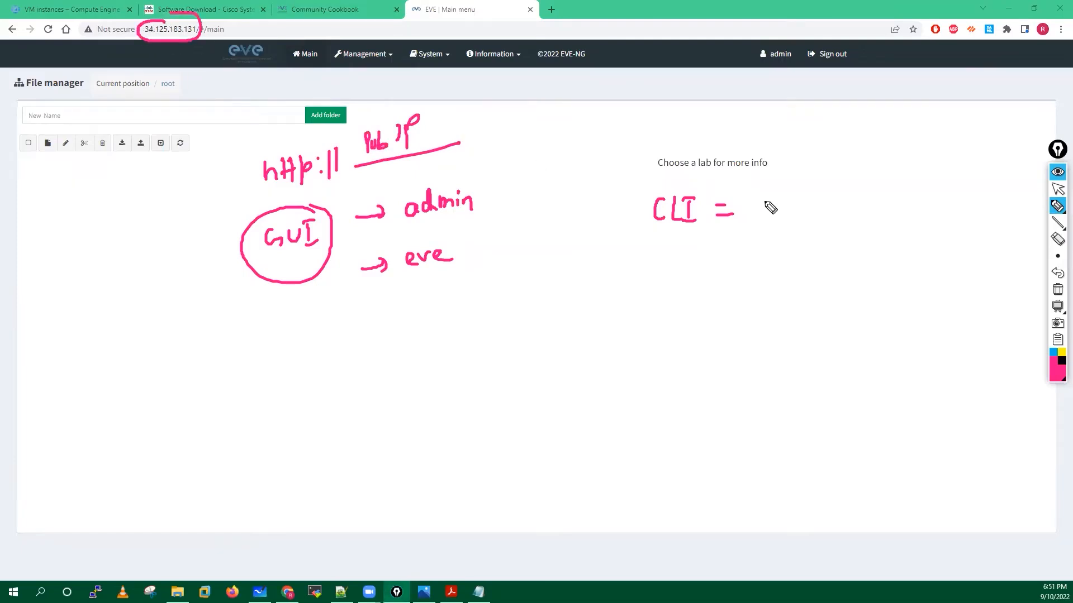
{"action": "left_click_drag", "start_coordinate": [760, 211], "coordinate": [825, 192]}
{"action": "left_click_drag", "start_coordinate": [777, 226], "coordinate": [829, 235]}
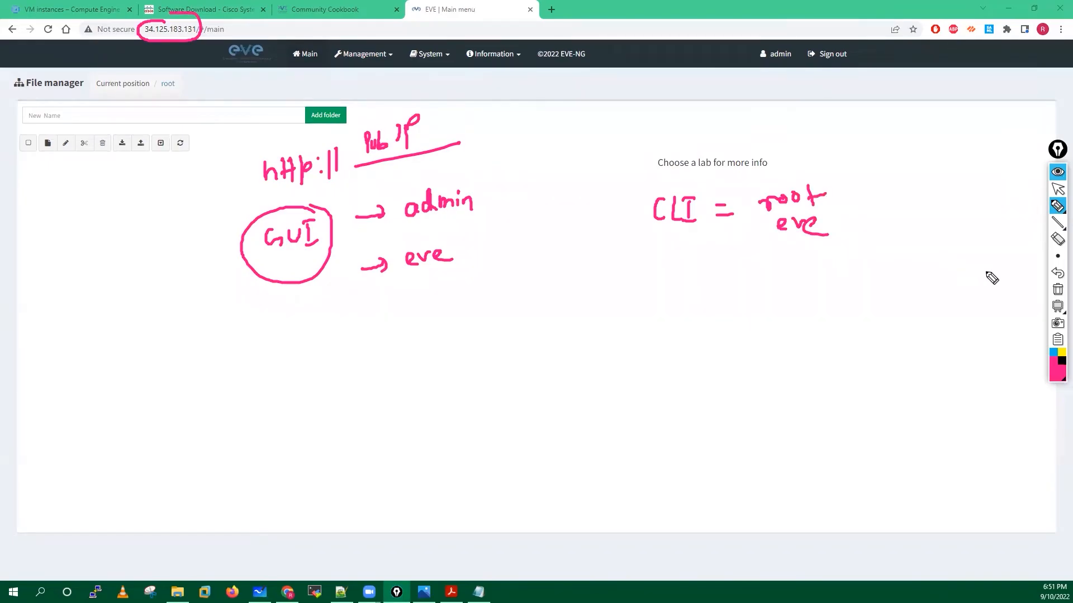
{"action": "left_click", "coordinate": [1053, 289]}
{"action": "left_click", "coordinate": [1058, 189]}
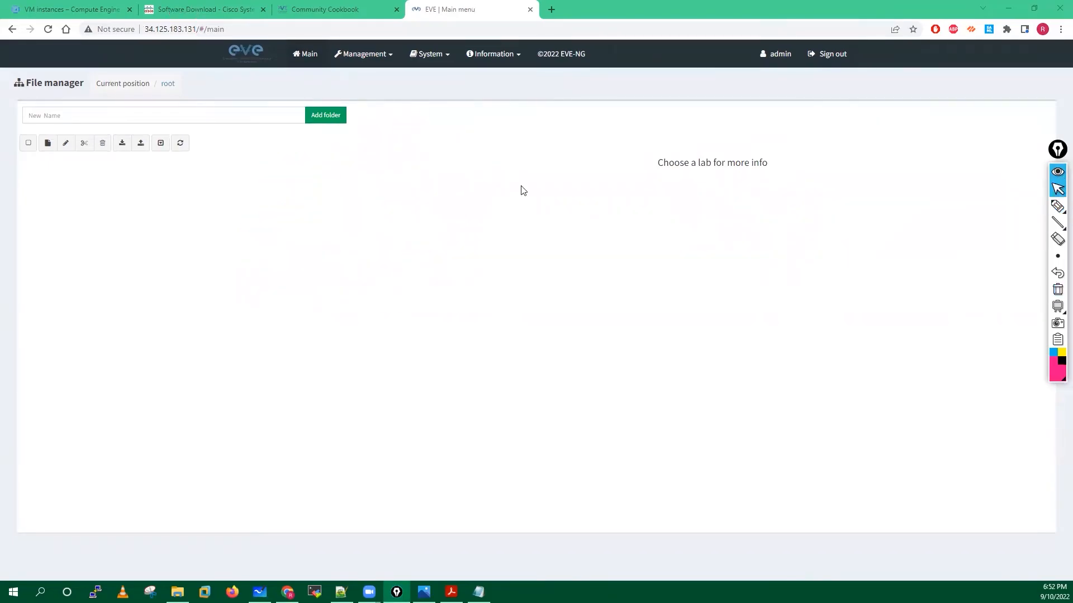
{"action": "left_click", "coordinate": [95, 592]}
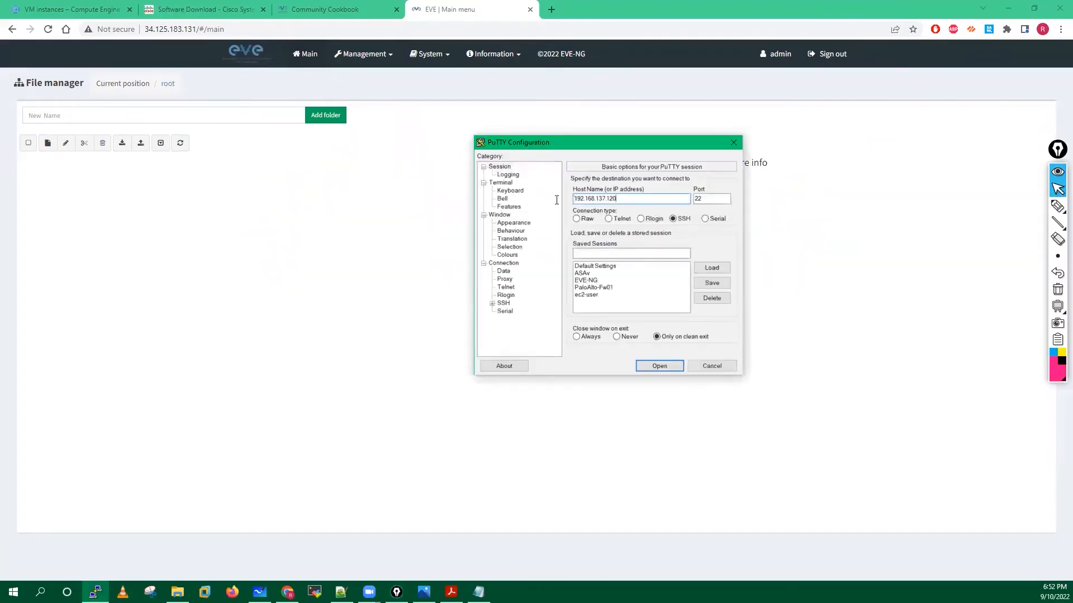
SSH into 34.125.183.131 with PuTTY, accept the host key, log in as root, then minimize.
{"action": "key", "text": "ctrl+v"}
{"action": "left_click", "coordinate": [665, 365]}
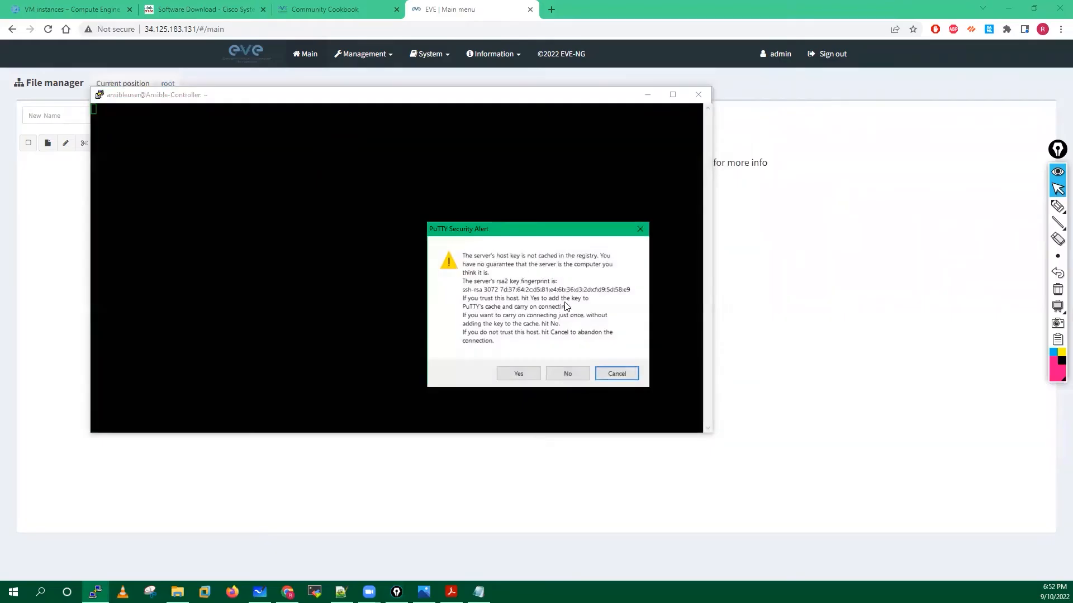
{"action": "left_click", "coordinate": [519, 371]}
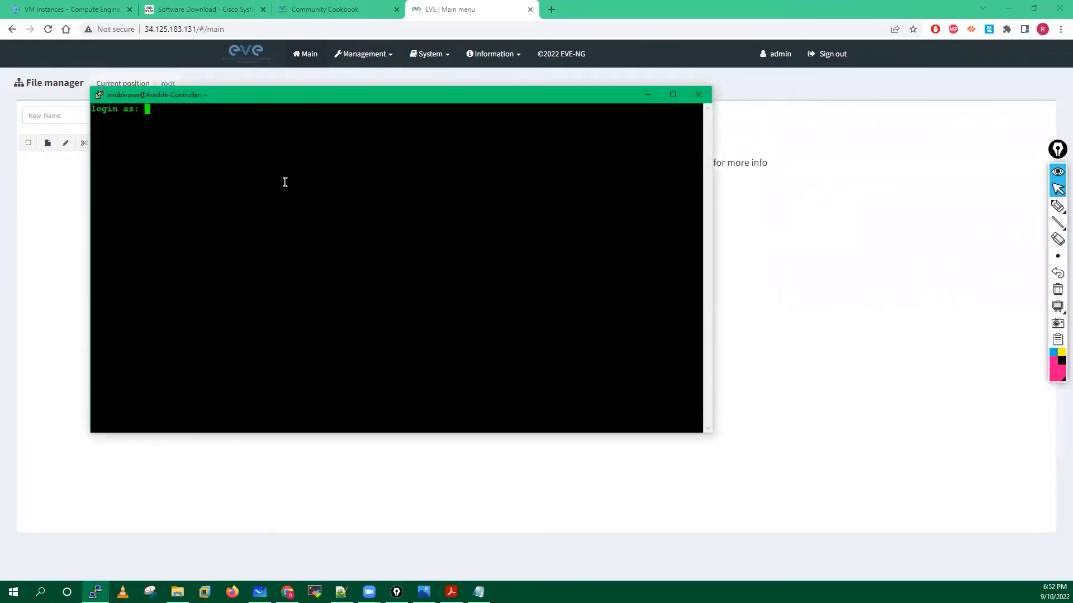
{"action": "type", "text": "root"}
{"action": "key", "text": "Return"}
{"action": "key", "text": "Return"}
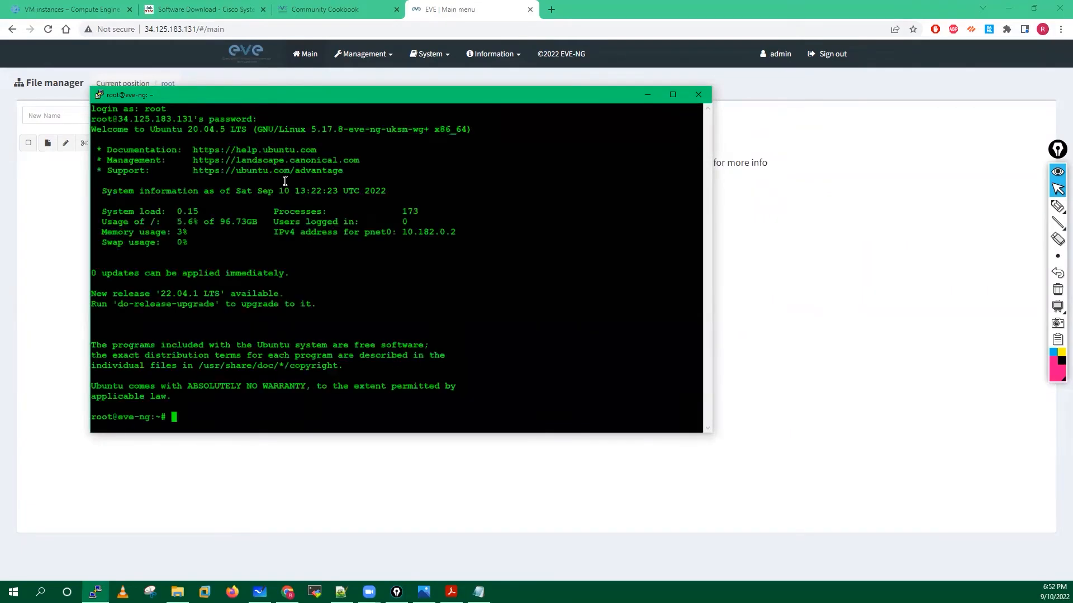
{"action": "key", "text": "Return"}
{"action": "key", "text": "Return"}
{"action": "key", "text": "Return"}
{"action": "key", "text": "Return"}
{"action": "key", "text": "Return"}
{"action": "key", "text": "Return"}
{"action": "key", "text": "Return"}
{"action": "key", "text": "Return"}
{"action": "key", "text": "Return"}
{"action": "key", "text": "Return"}
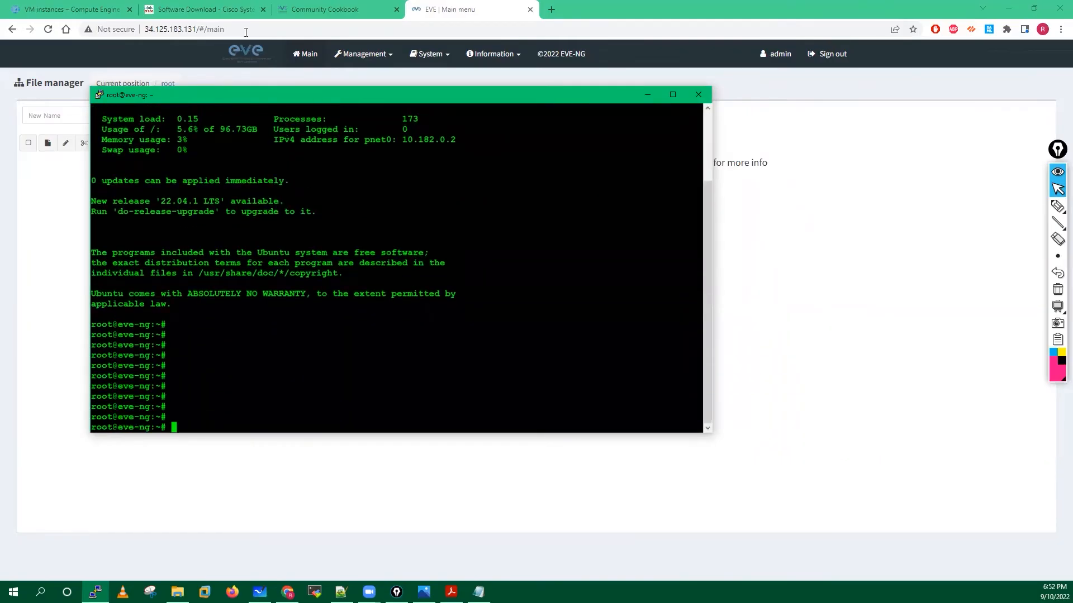
{"action": "left_click", "coordinate": [647, 95]}
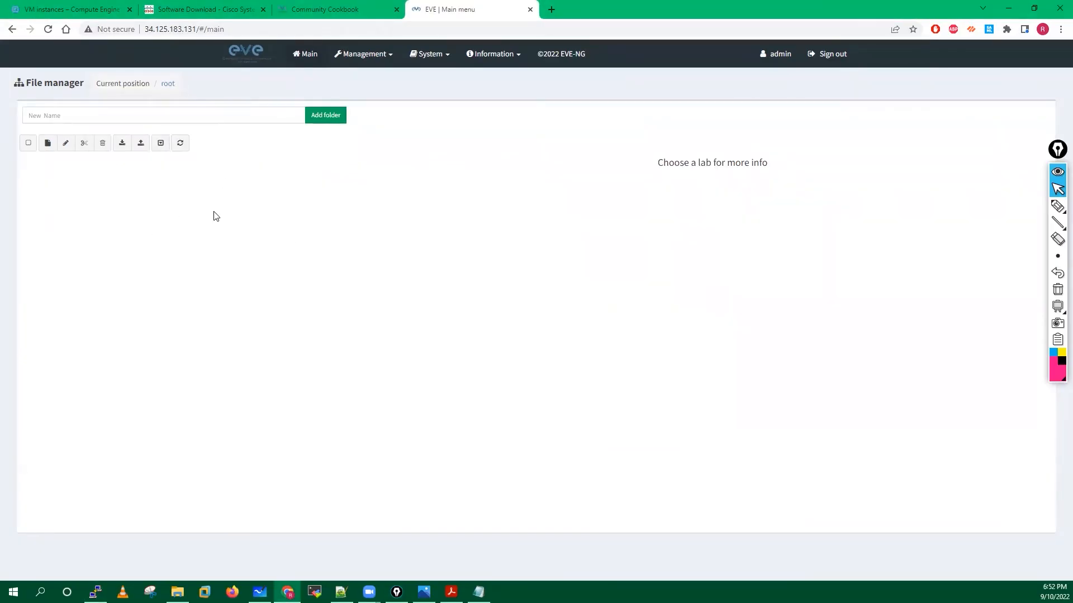
Close the Community Cookbook tab, then mark and erase a highlight on the File manager page.
{"action": "left_click", "coordinate": [323, 8]}
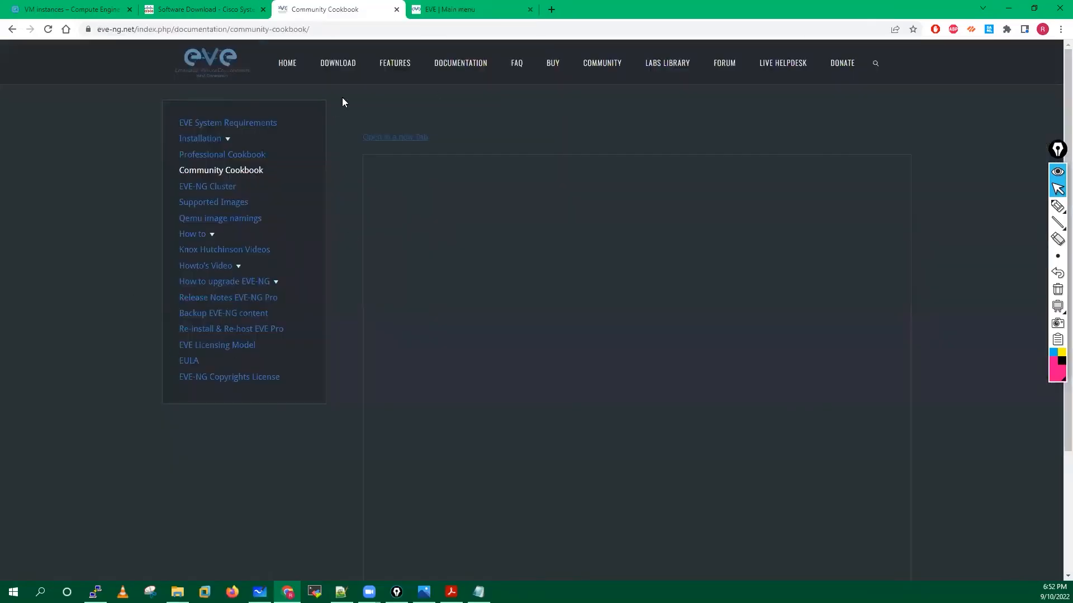
{"action": "left_click", "coordinate": [396, 9]}
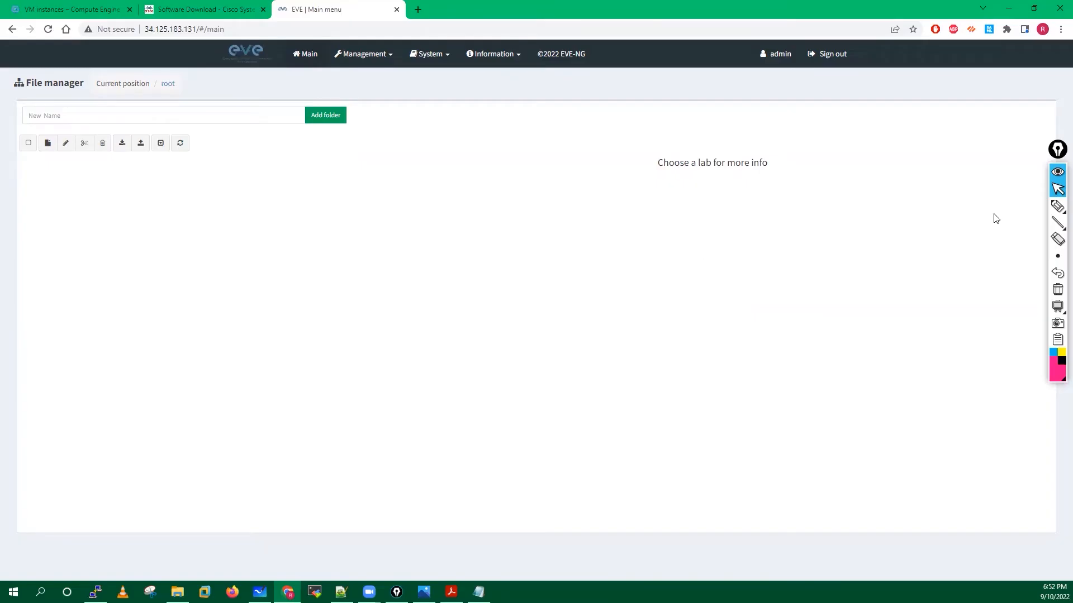
{"action": "left_click", "coordinate": [1057, 206]}
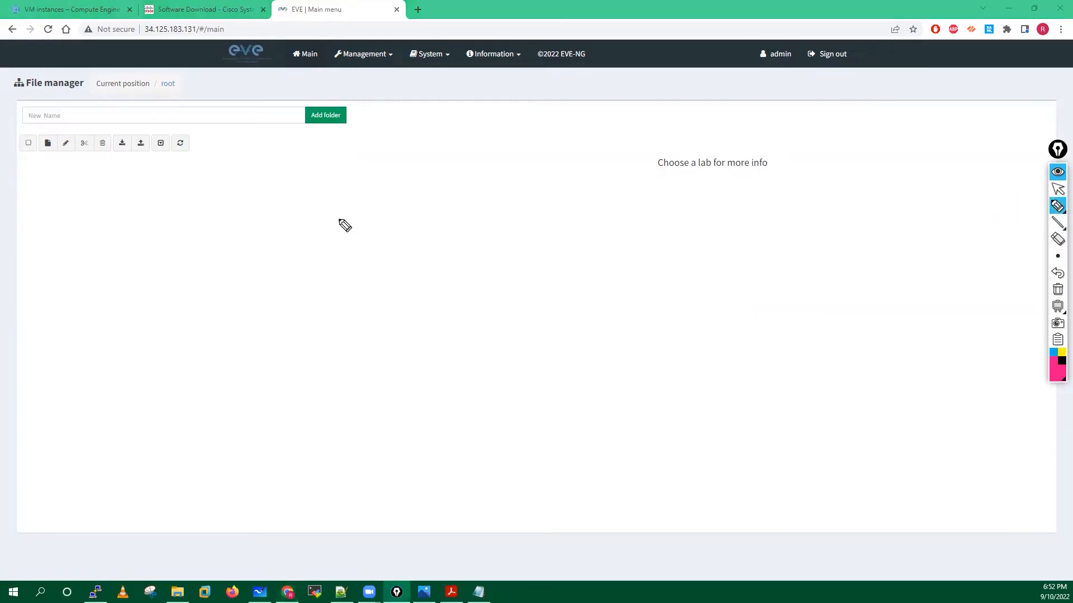
{"action": "left_click_drag", "start_coordinate": [308, 208], "coordinate": [363, 208]}
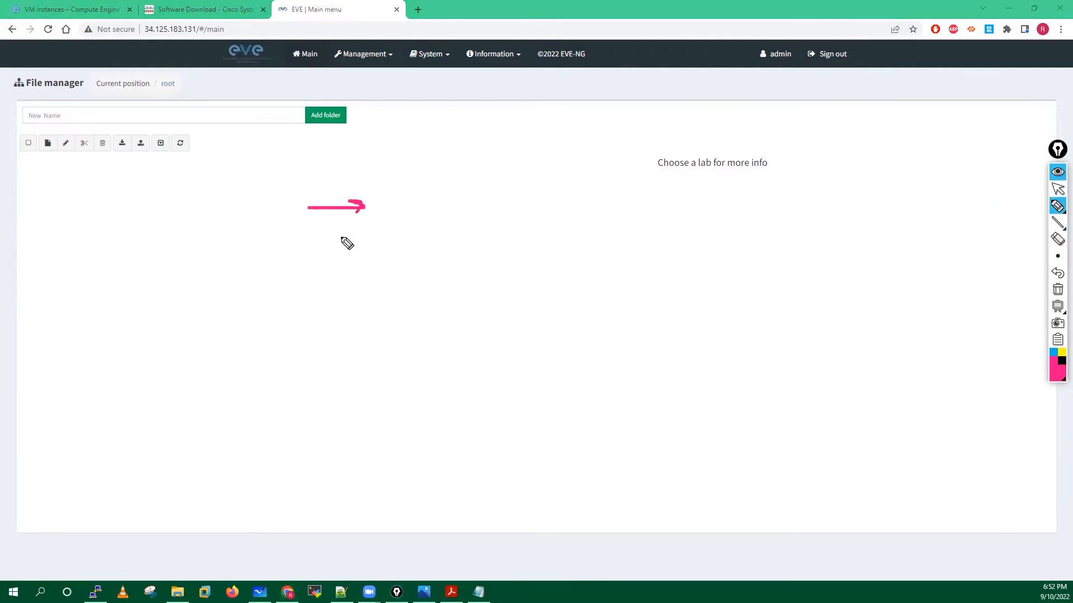
{"action": "left_click", "coordinate": [1057, 290]}
{"action": "left_click", "coordinate": [1058, 191]}
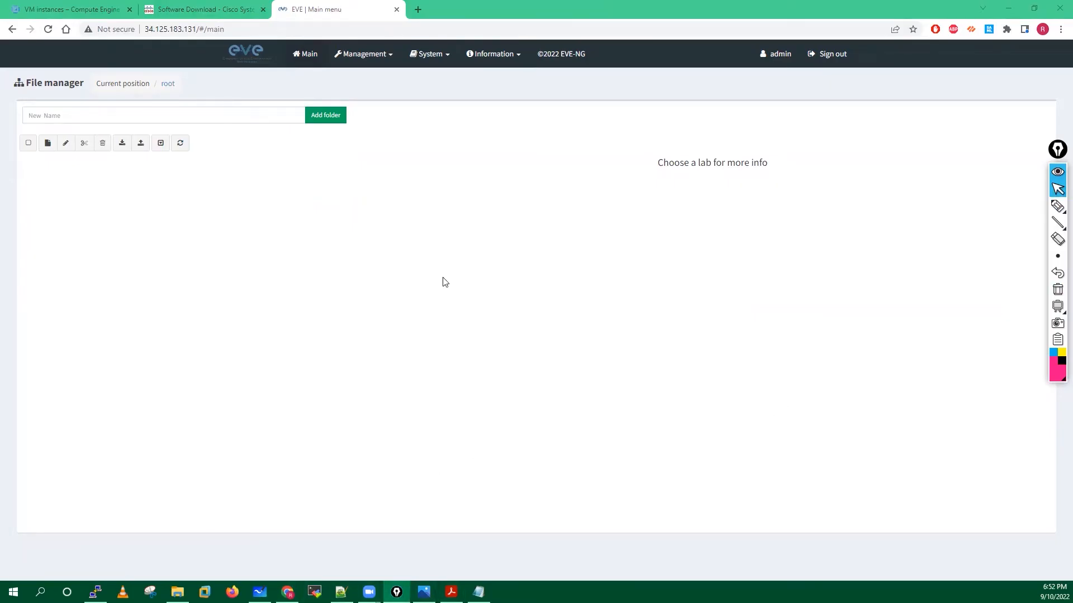
{"action": "left_click", "coordinate": [1057, 206]}
{"action": "left_click", "coordinate": [1005, 211]}
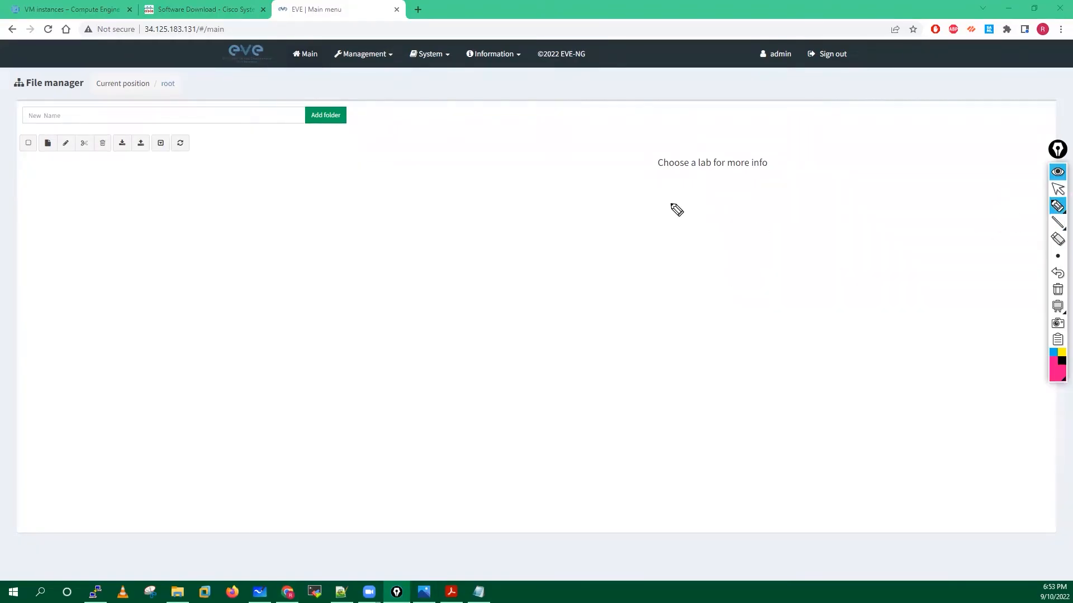
Attempt adding a new folder, then sign back in to EVE-NG with the password.
{"action": "left_click", "coordinate": [1057, 190]}
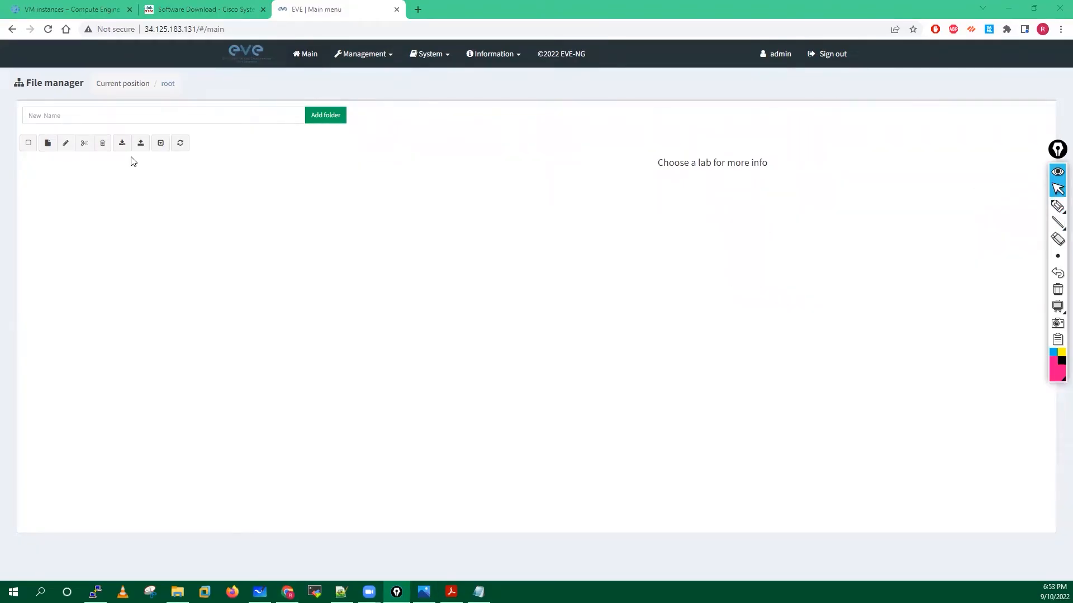
{"action": "left_click", "coordinate": [52, 115]}
{"action": "type", "text": "Test"}
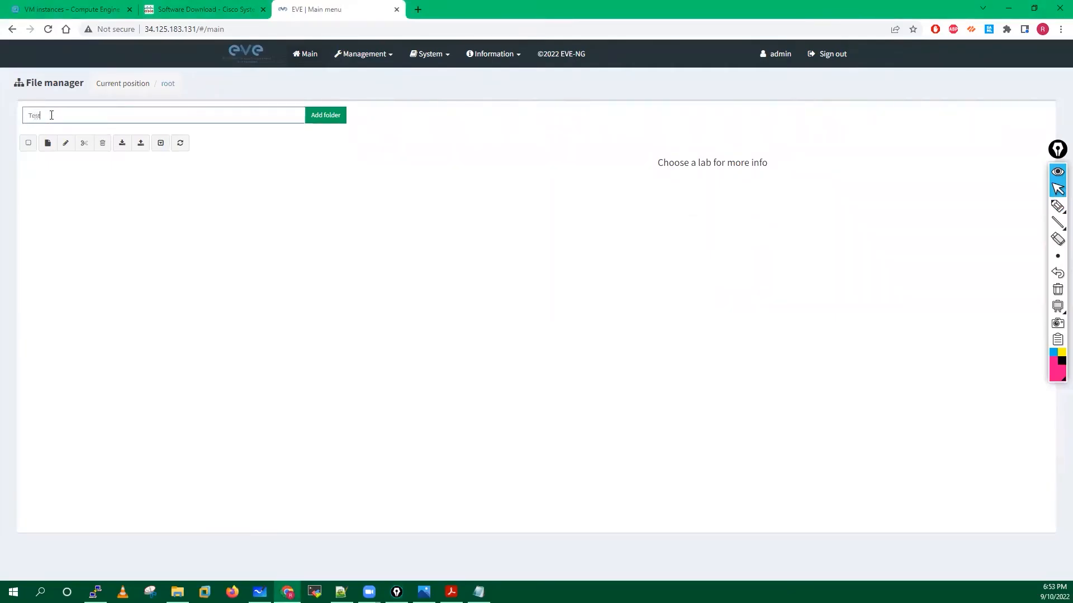
{"action": "left_click", "coordinate": [324, 119]}
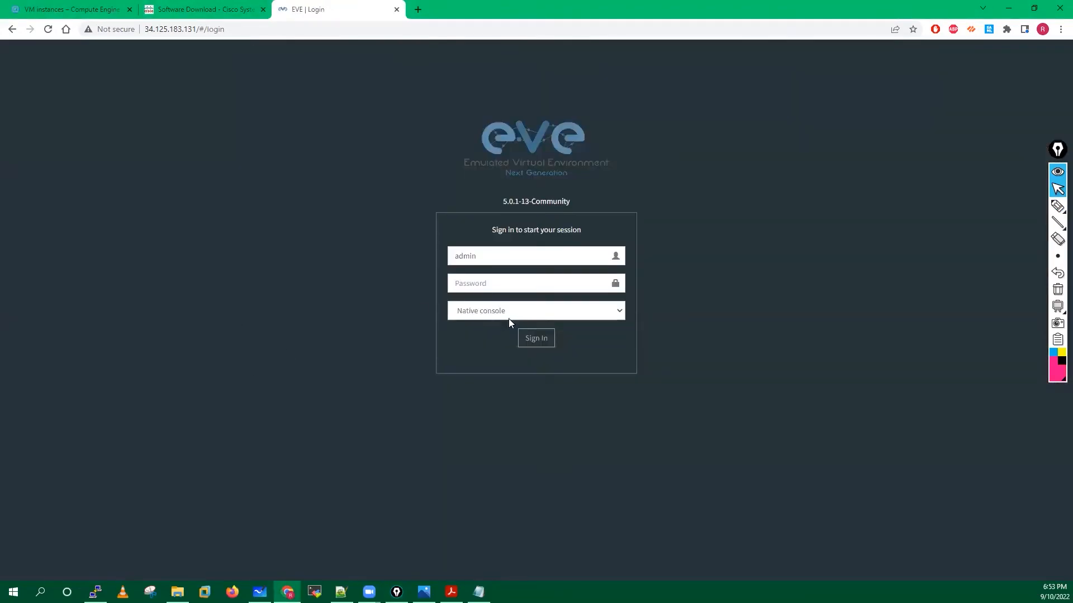
{"action": "left_click", "coordinate": [473, 282]}
{"action": "type", "text": "eve"}
{"action": "left_click", "coordinate": [533, 339]}
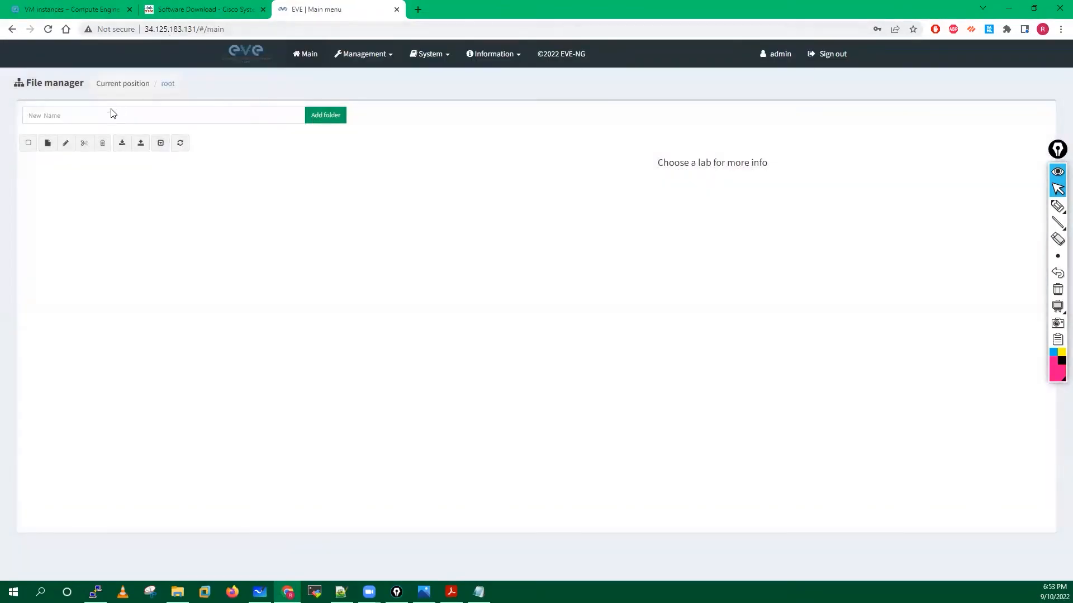
Add the Eve-Test folder and create a lab named Test inside it.
{"action": "left_click", "coordinate": [104, 111]}
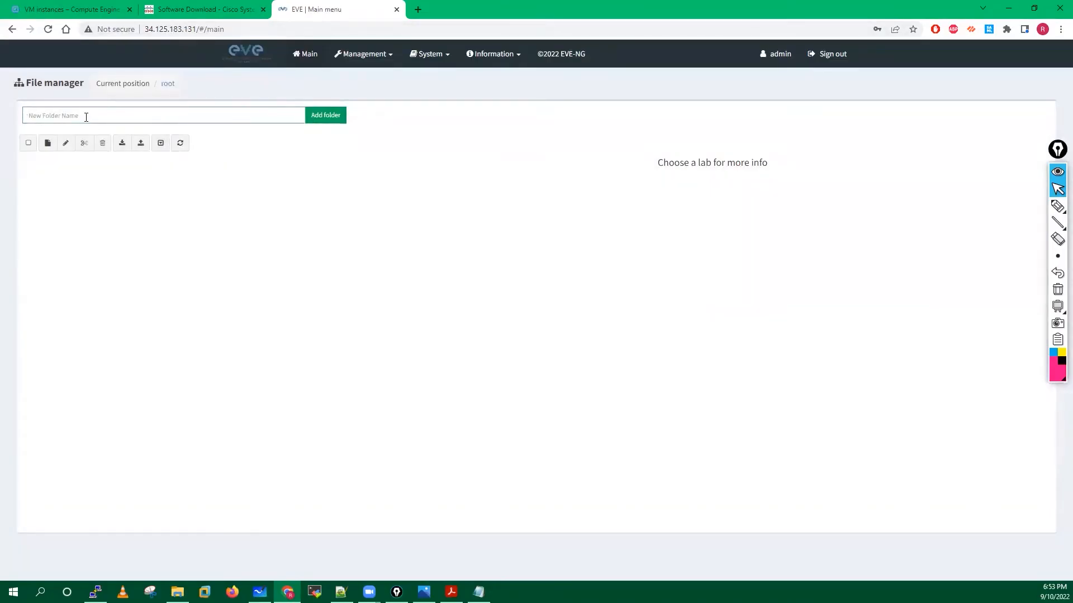
{"action": "type", "text": "Eve-Test"}
{"action": "left_click", "coordinate": [331, 115]}
{"action": "left_click", "coordinate": [67, 172]}
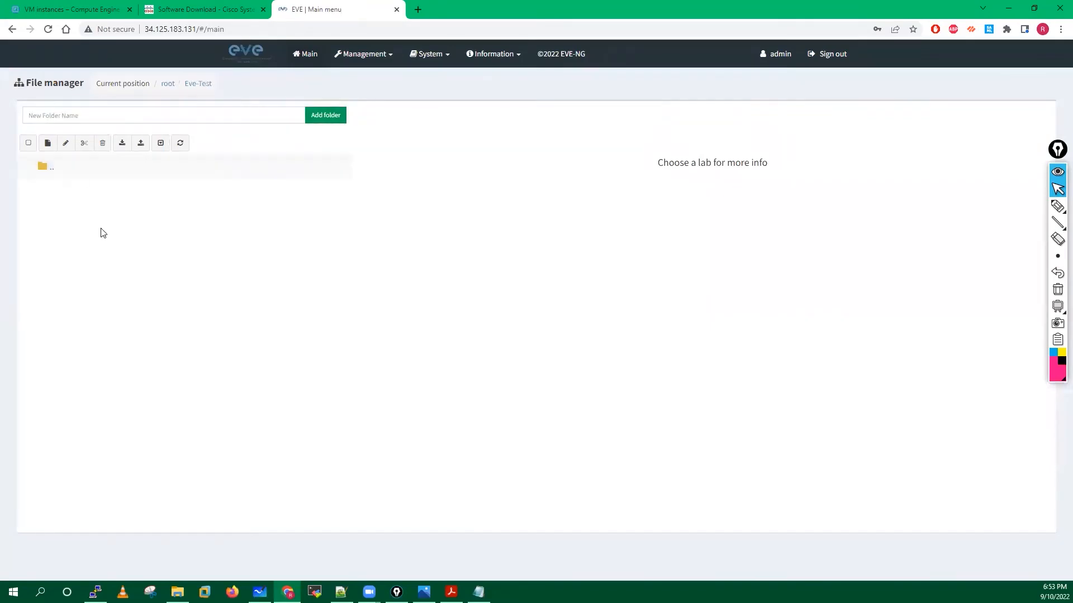
{"action": "left_click", "coordinate": [48, 143]}
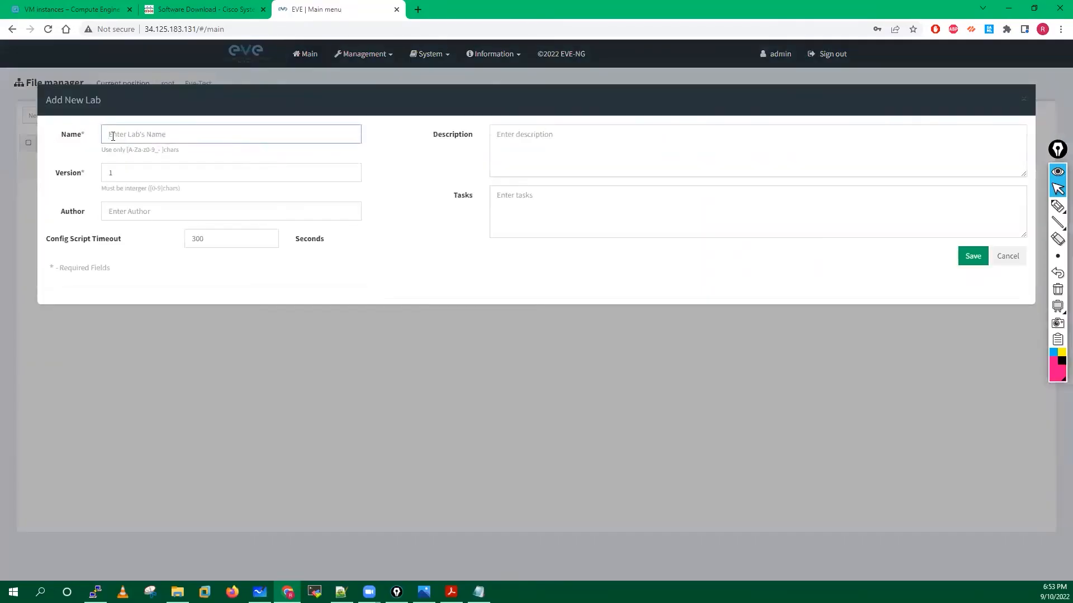
{"action": "type", "text": "Test"}
{"action": "left_click", "coordinate": [985, 257]}
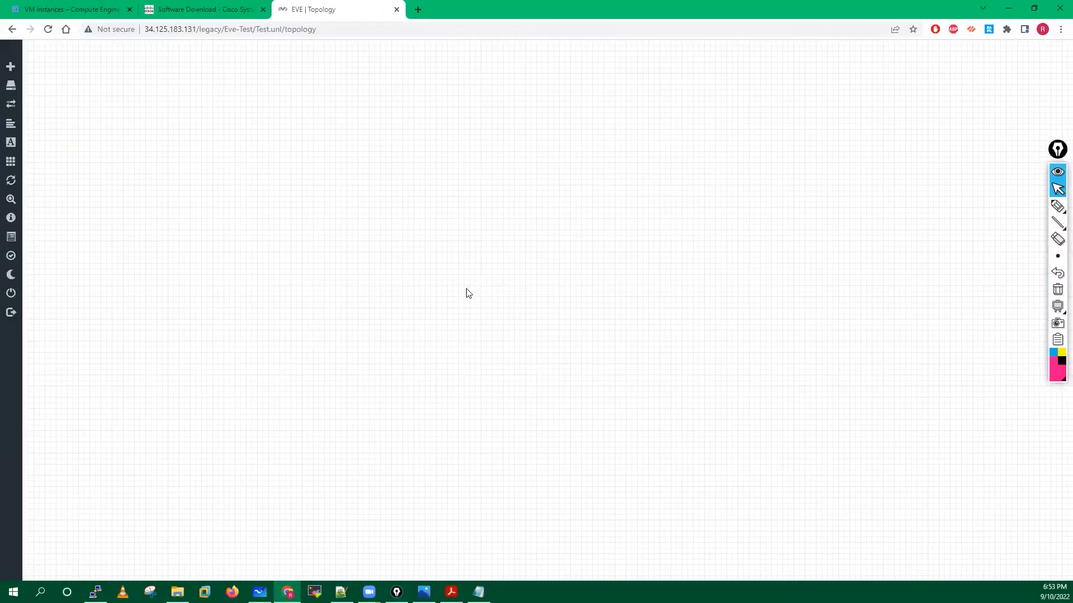
Start adding a node, then sign back into EVE-NG after the session times out.
{"action": "right_click", "coordinate": [446, 250]}
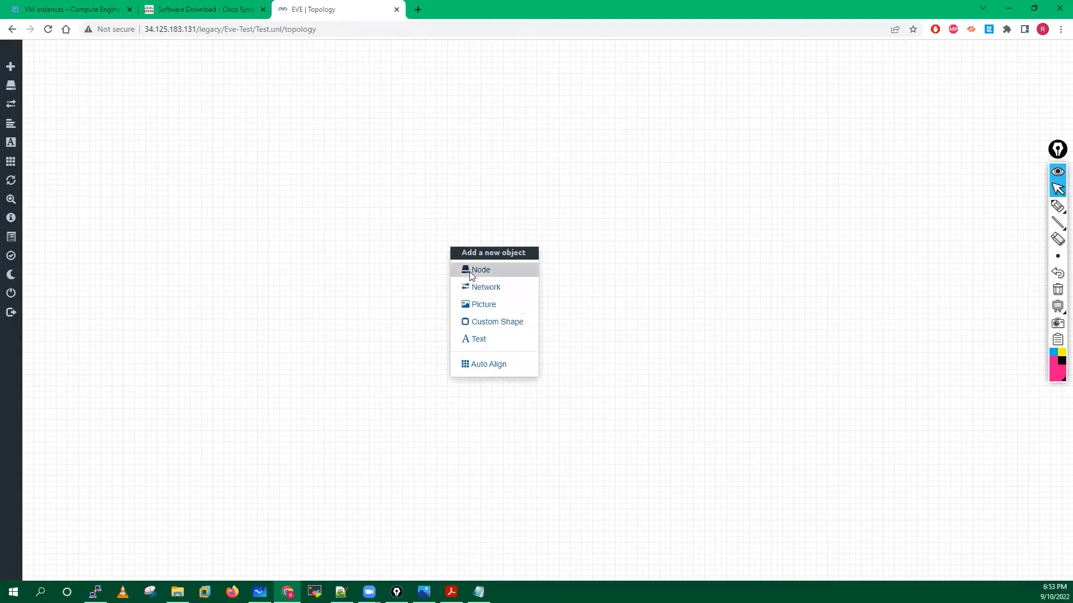
{"action": "left_click", "coordinate": [469, 272]}
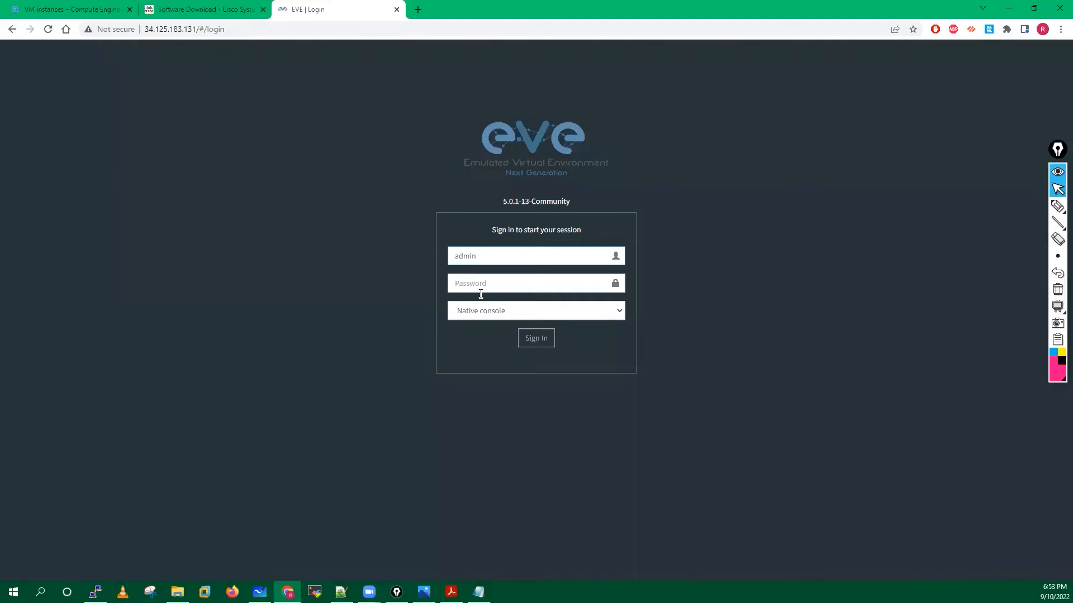
{"action": "type", "text": "ev"}
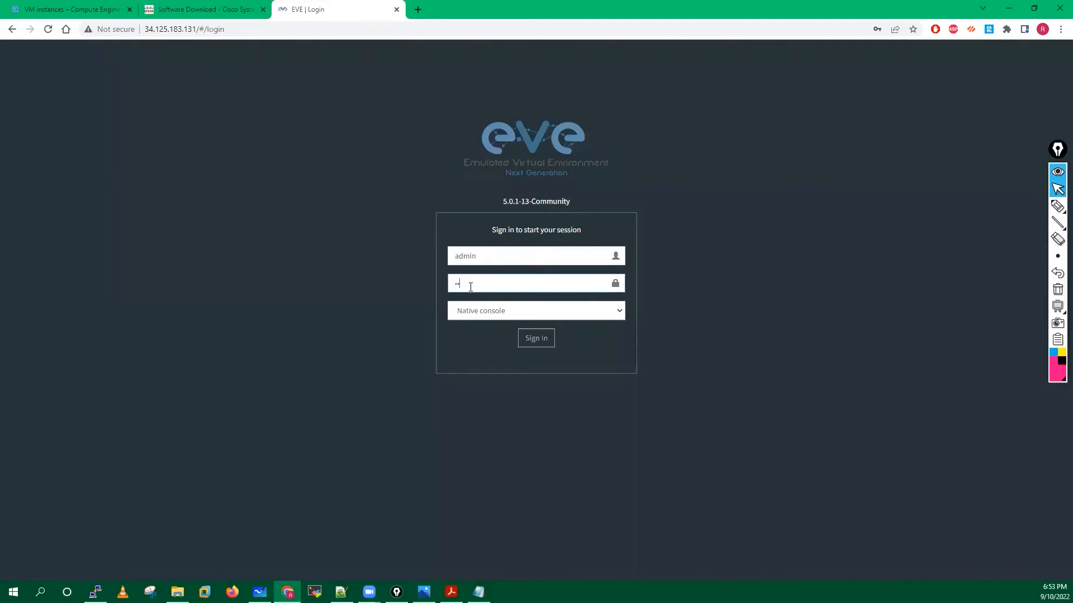
{"action": "type", "text": "e"}
{"action": "left_click", "coordinate": [535, 337]}
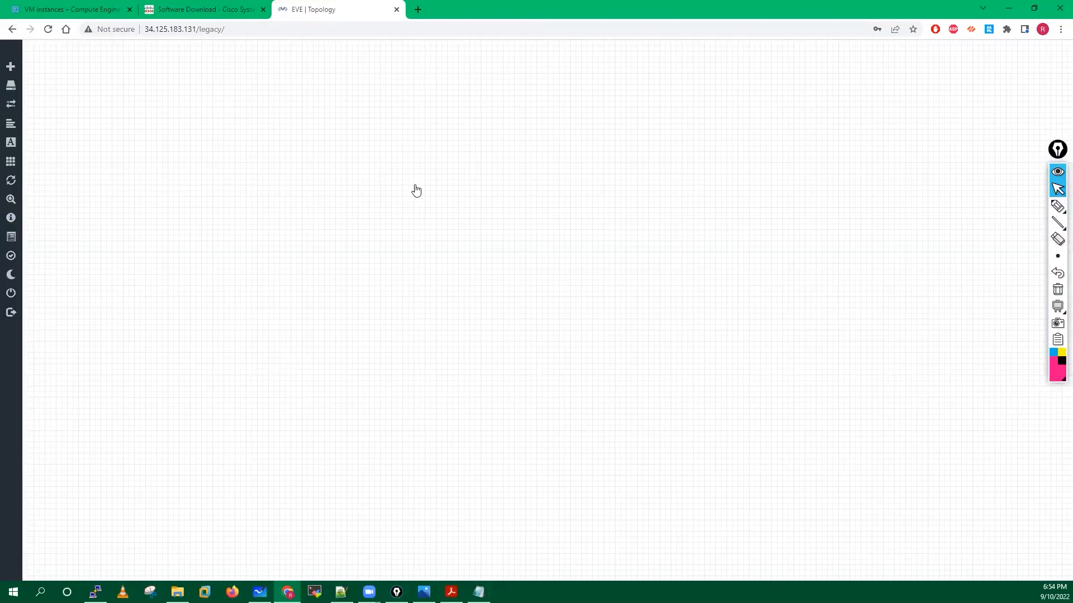
Open the Add a New Node dialog, browse the template list, and close it with nothing selected.
{"action": "right_click", "coordinate": [414, 184]}
{"action": "left_click", "coordinate": [416, 149]}
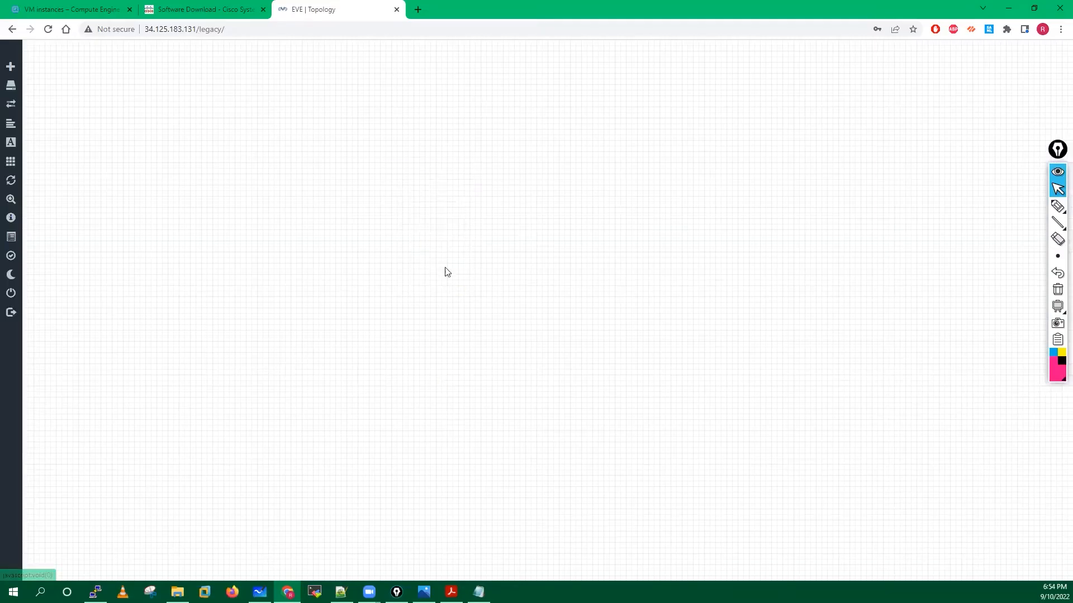
{"action": "scroll", "coordinate": [476, 342], "scroll_direction": "down", "scroll_amount": 20}
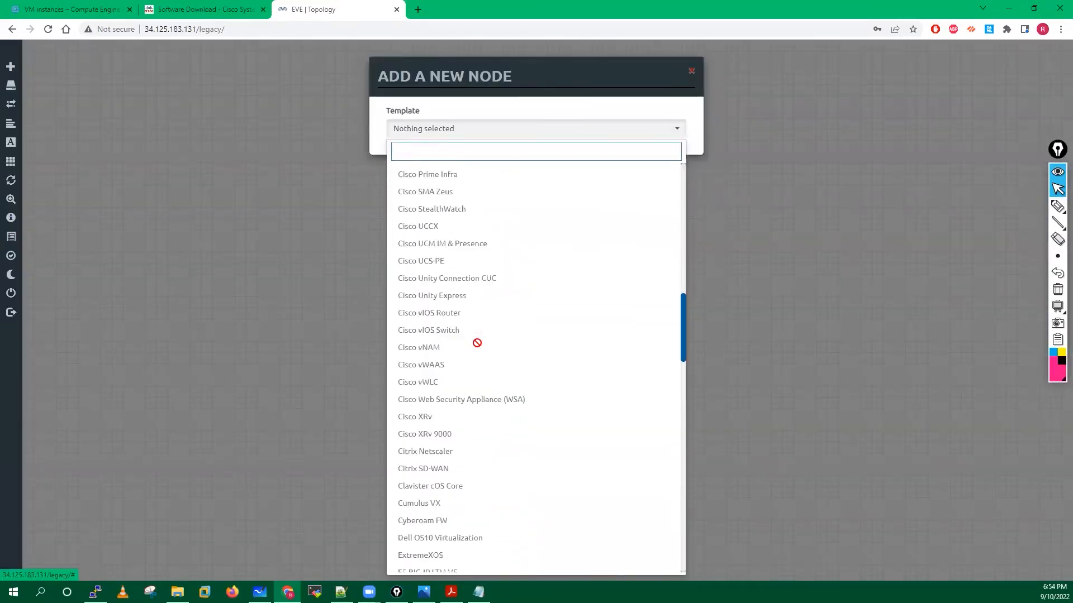
{"action": "scroll", "coordinate": [469, 357], "scroll_direction": "down", "scroll_amount": 10}
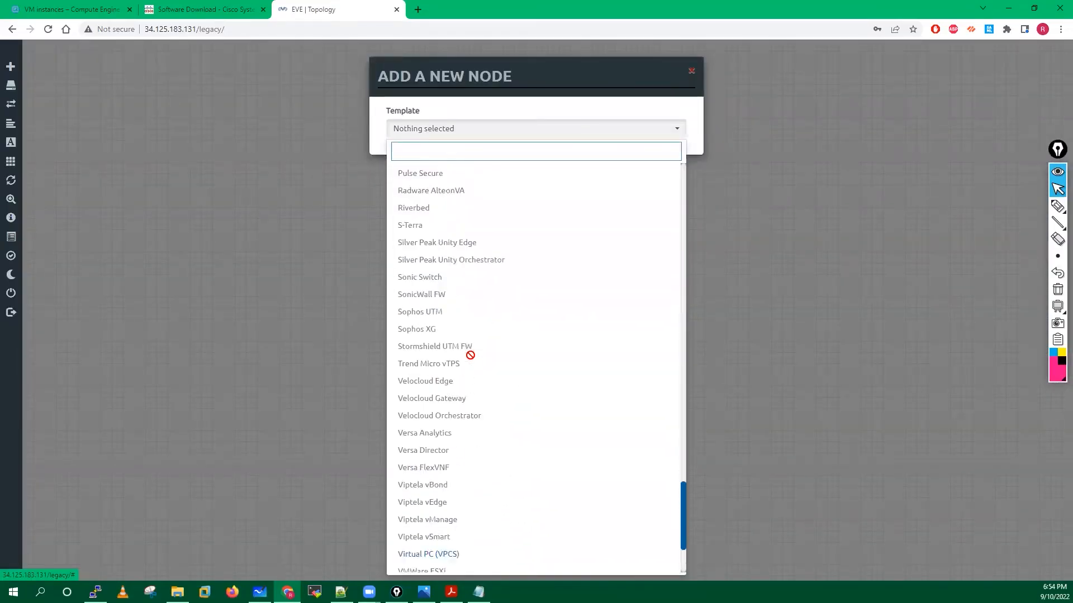
{"action": "scroll", "coordinate": [469, 354], "scroll_direction": "up", "scroll_amount": 20}
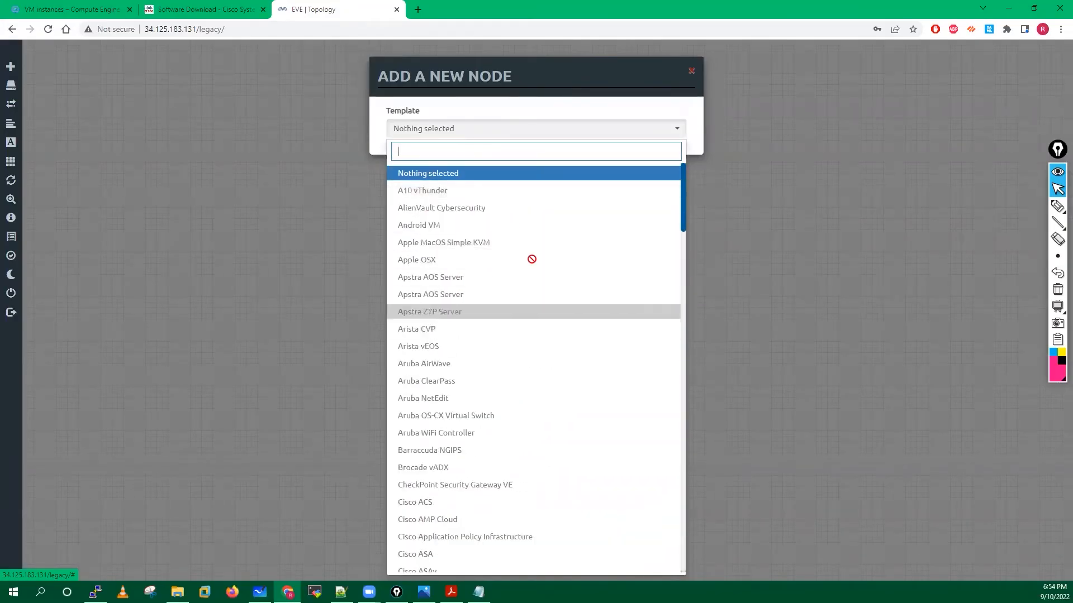
{"action": "left_click", "coordinate": [691, 72]}
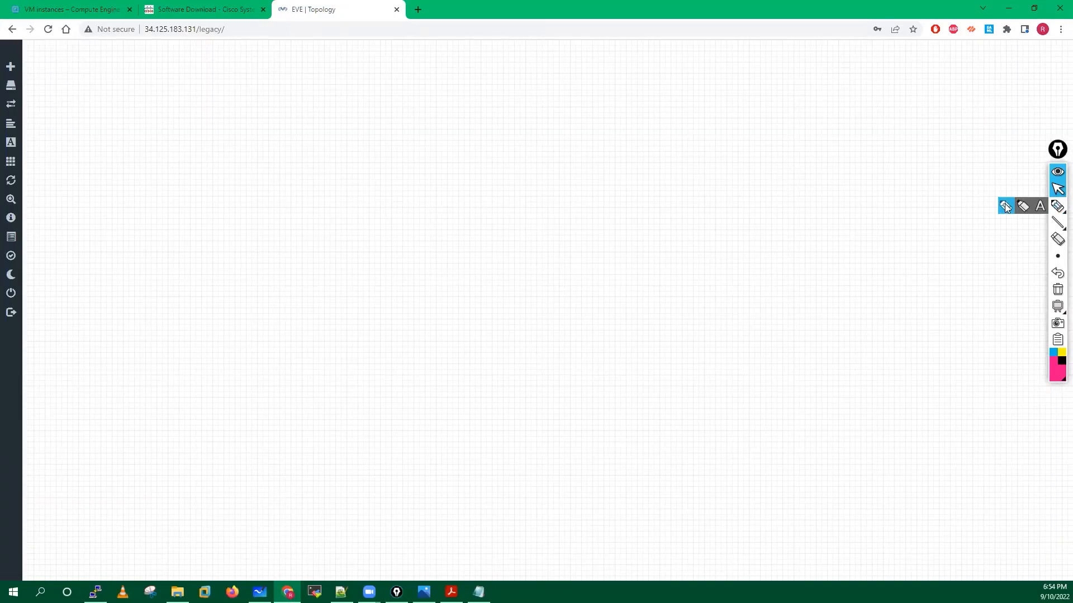
{"action": "left_click", "coordinate": [1057, 206]}
{"action": "left_click_drag", "start_coordinate": [333, 143], "coordinate": [411, 163]}
{"action": "mouse_move", "coordinate": [411, 128]}
{"action": "left_mouse_down"}
{"action": "mouse_move", "coordinate": [392, 119]}
{"action": "mouse_move", "coordinate": [407, 210]}
{"action": "mouse_move", "coordinate": [411, 119]}
{"action": "left_mouse_up"}
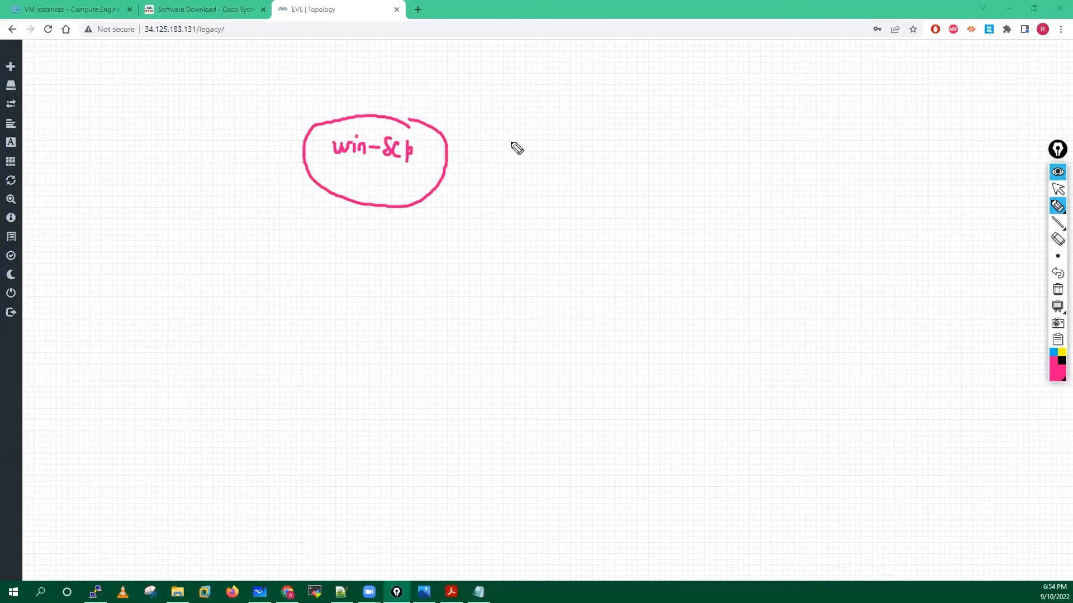
{"action": "mouse_move", "coordinate": [506, 129]}
{"action": "left_mouse_down"}
{"action": "mouse_move", "coordinate": [518, 136]}
{"action": "mouse_move", "coordinate": [508, 129]}
{"action": "left_mouse_up"}
{"action": "mouse_move", "coordinate": [507, 135]}
{"action": "left_mouse_down"}
{"action": "mouse_move", "coordinate": [508, 148]}
{"action": "mouse_move", "coordinate": [556, 152]}
{"action": "mouse_move", "coordinate": [604, 139]}
{"action": "mouse_move", "coordinate": [693, 146]}
{"action": "left_mouse_up"}
{"action": "mouse_move", "coordinate": [500, 195]}
{"action": "left_mouse_down"}
{"action": "mouse_move", "coordinate": [517, 206]}
{"action": "mouse_move", "coordinate": [522, 192]}
{"action": "mouse_move", "coordinate": [593, 187]}
{"action": "mouse_move", "coordinate": [581, 212]}
{"action": "mouse_move", "coordinate": [725, 204]}
{"action": "mouse_move", "coordinate": [768, 221]}
{"action": "mouse_move", "coordinate": [848, 193]}
{"action": "mouse_move", "coordinate": [891, 196]}
{"action": "mouse_move", "coordinate": [906, 232]}
{"action": "mouse_move", "coordinate": [917, 210]}
{"action": "left_mouse_up"}
{"action": "left_click", "coordinate": [507, 259]}
{"action": "left_click_drag", "start_coordinate": [503, 272], "coordinate": [505, 262]}
{"action": "left_click_drag", "start_coordinate": [577, 269], "coordinate": [591, 262]}
{"action": "left_click_drag", "start_coordinate": [582, 316], "coordinate": [603, 316]}
{"action": "mouse_move", "coordinate": [845, 259]}
{"action": "left_mouse_down"}
{"action": "mouse_move", "coordinate": [872, 257]}
{"action": "mouse_move", "coordinate": [832, 302]}
{"action": "left_mouse_up"}
{"action": "mouse_move", "coordinate": [688, 277]}
{"action": "left_mouse_down"}
{"action": "mouse_move", "coordinate": [691, 286]}
{"action": "mouse_move", "coordinate": [756, 272]}
{"action": "left_mouse_up"}
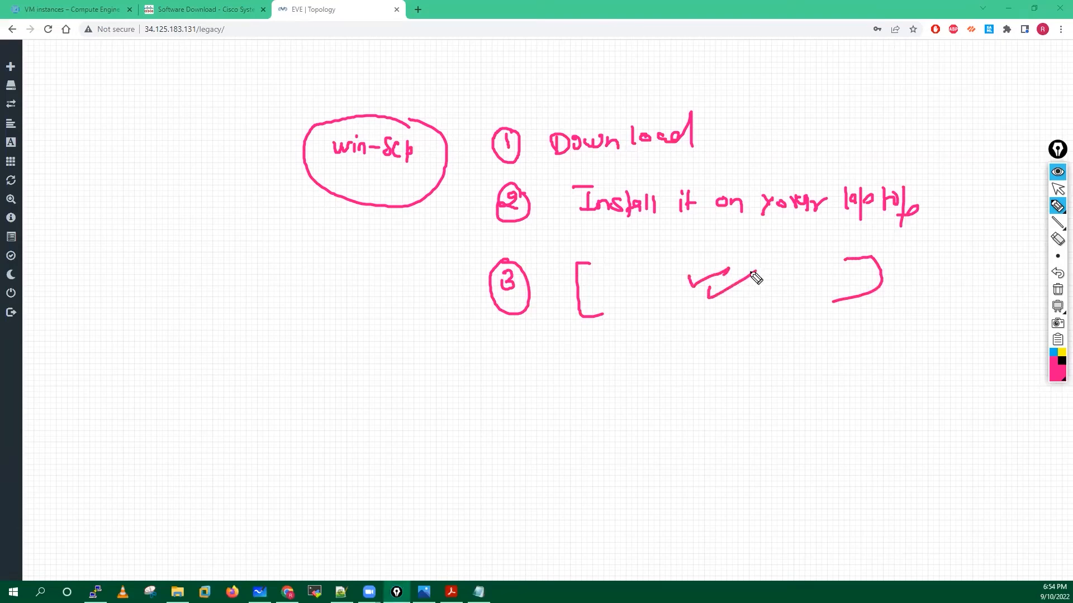
{"action": "mouse_move", "coordinate": [615, 264]}
{"action": "left_mouse_down"}
{"action": "mouse_move", "coordinate": [639, 285]}
{"action": "mouse_move", "coordinate": [698, 268]}
{"action": "mouse_move", "coordinate": [709, 296]}
{"action": "left_mouse_up"}
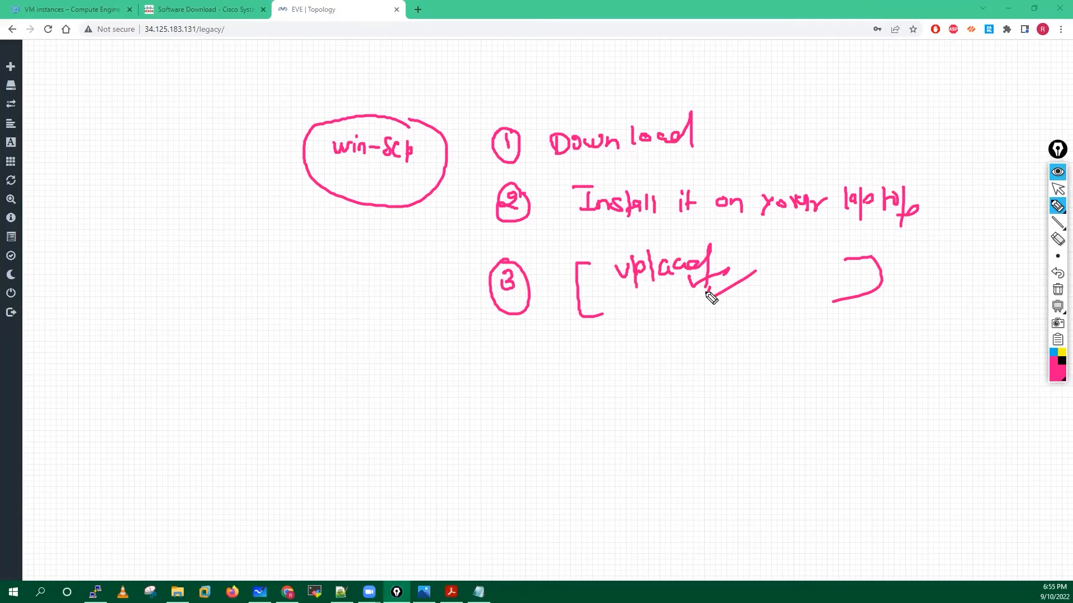
{"action": "left_click", "coordinate": [1058, 290]}
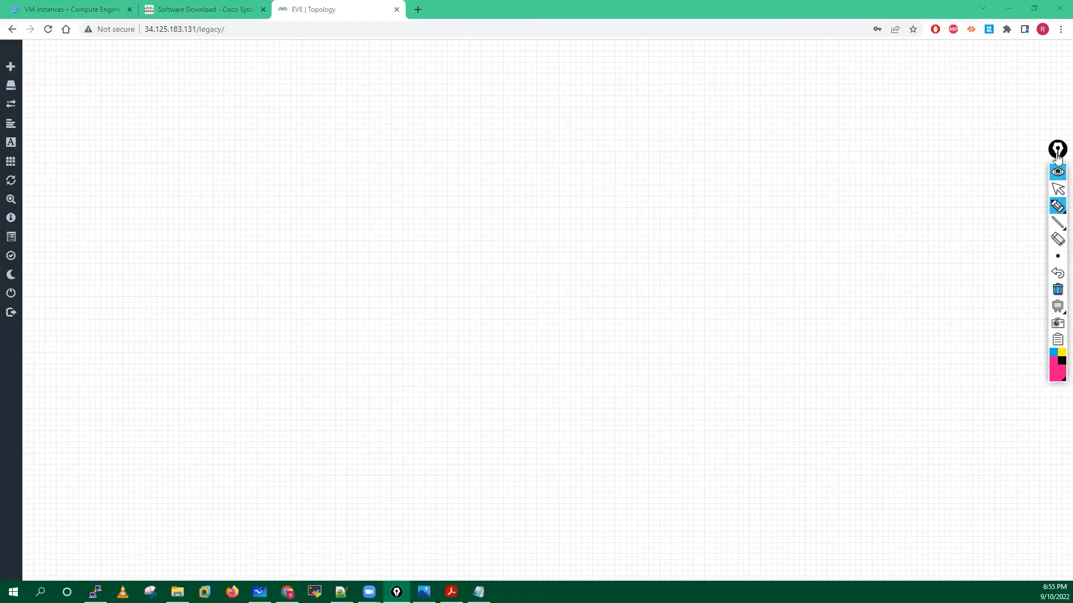
{"action": "left_click", "coordinate": [1058, 190]}
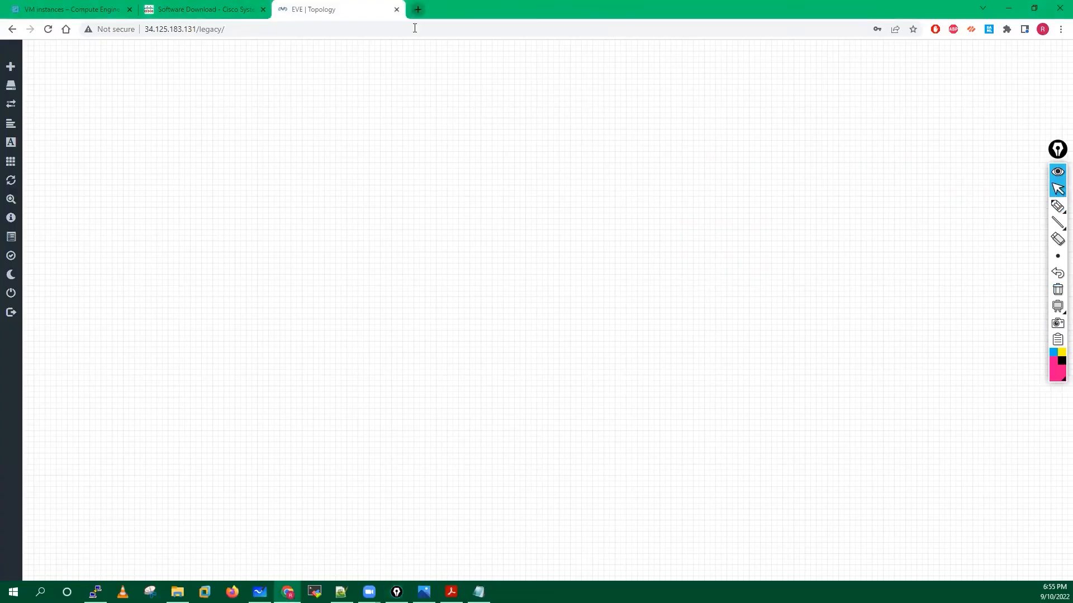
Search for WinSCP and download the WinSCP 5.21.3 installer from winscp.net.
{"action": "left_click", "coordinate": [417, 10]}
{"action": "type", "text": "win"}
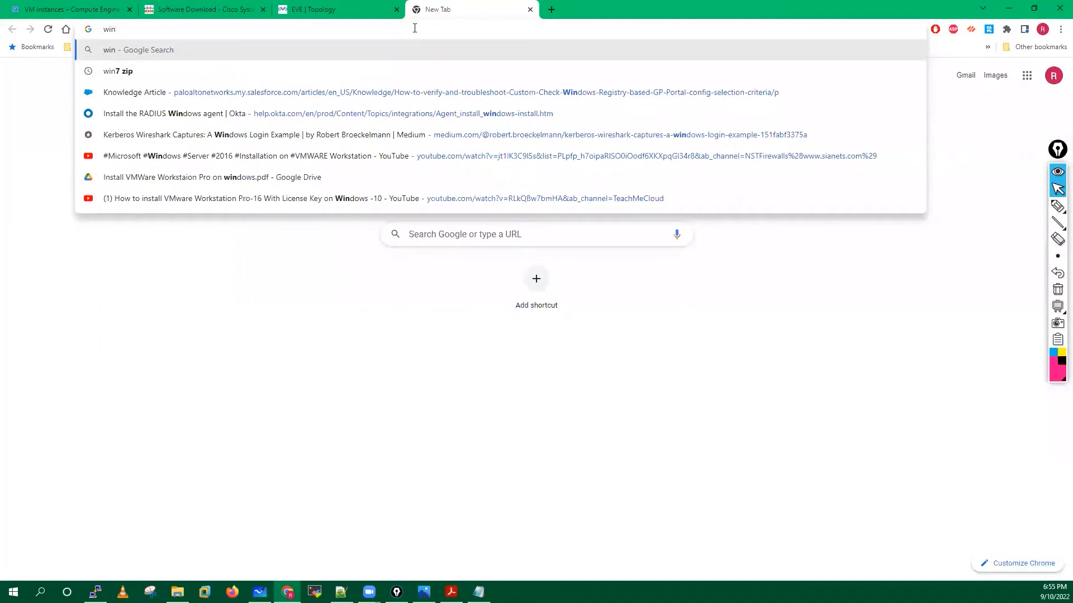
{"action": "type", "text": "scp"}
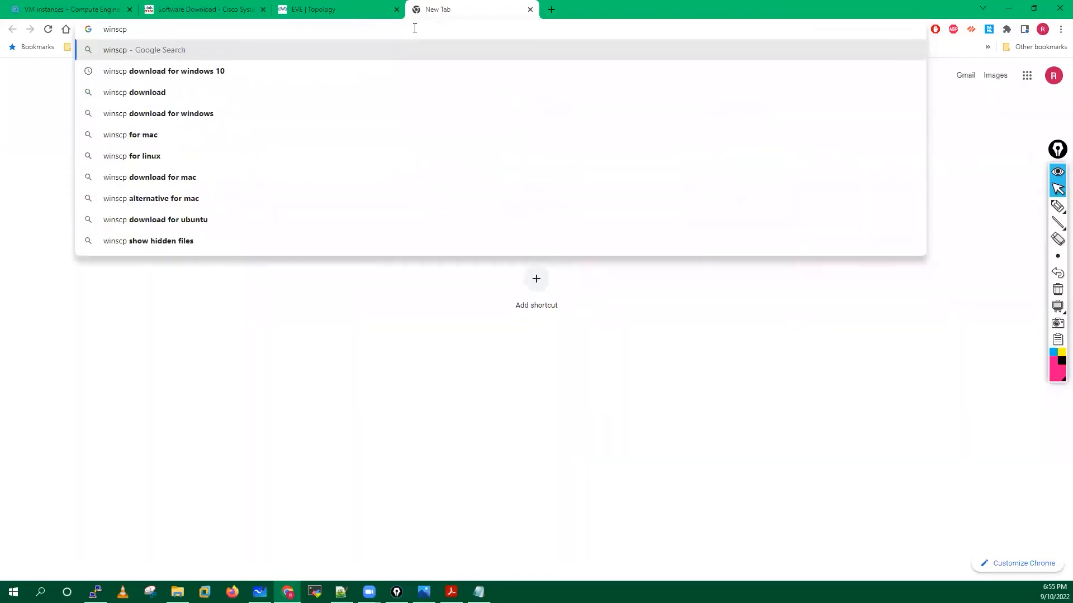
{"action": "left_click", "coordinate": [152, 72]}
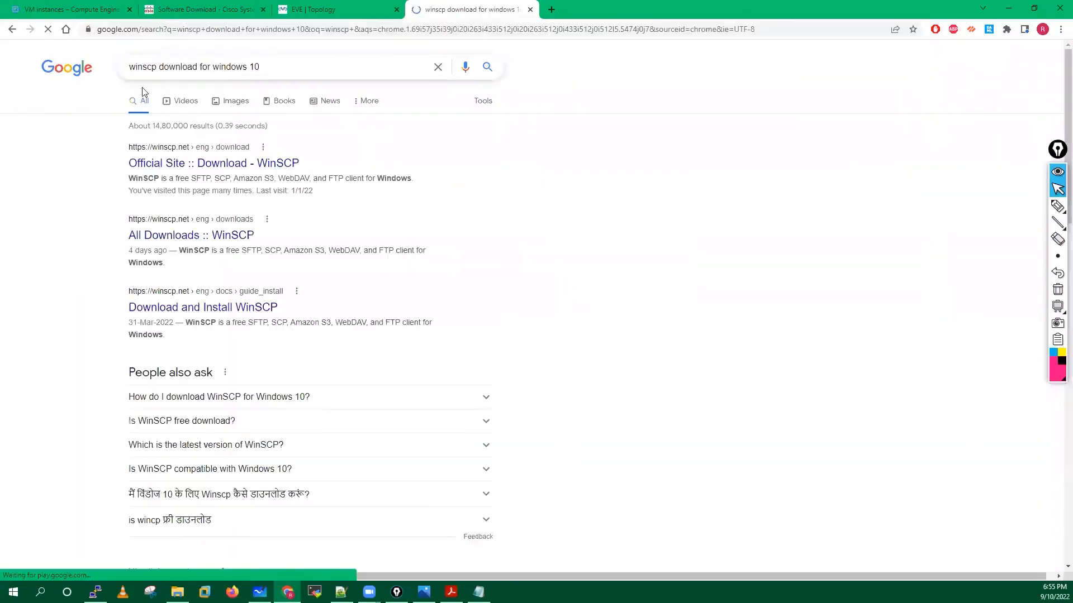
{"action": "left_click", "coordinate": [214, 163]}
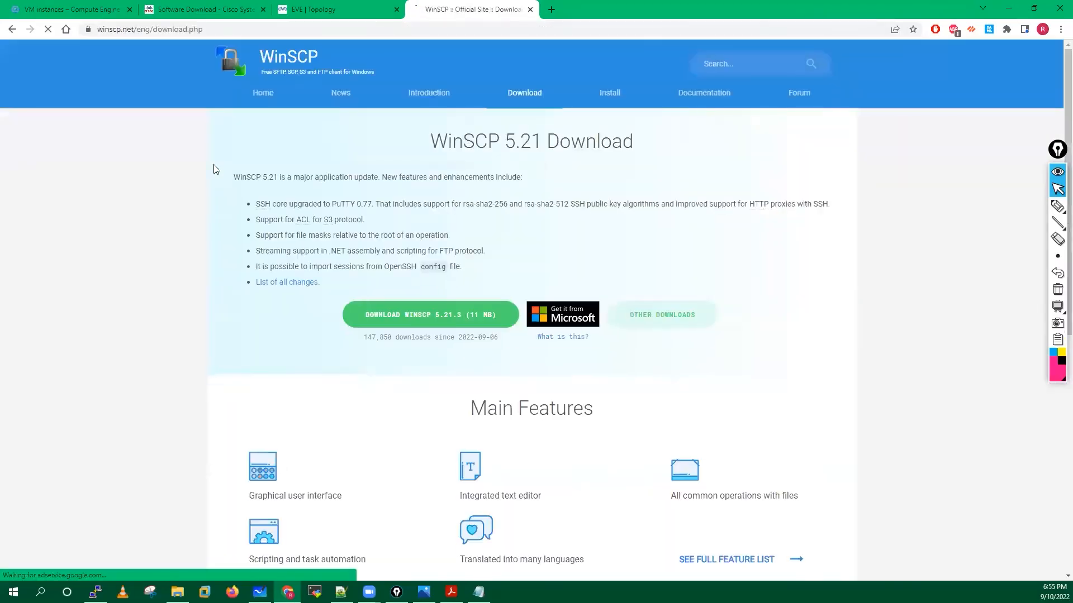
{"action": "left_click", "coordinate": [413, 320]}
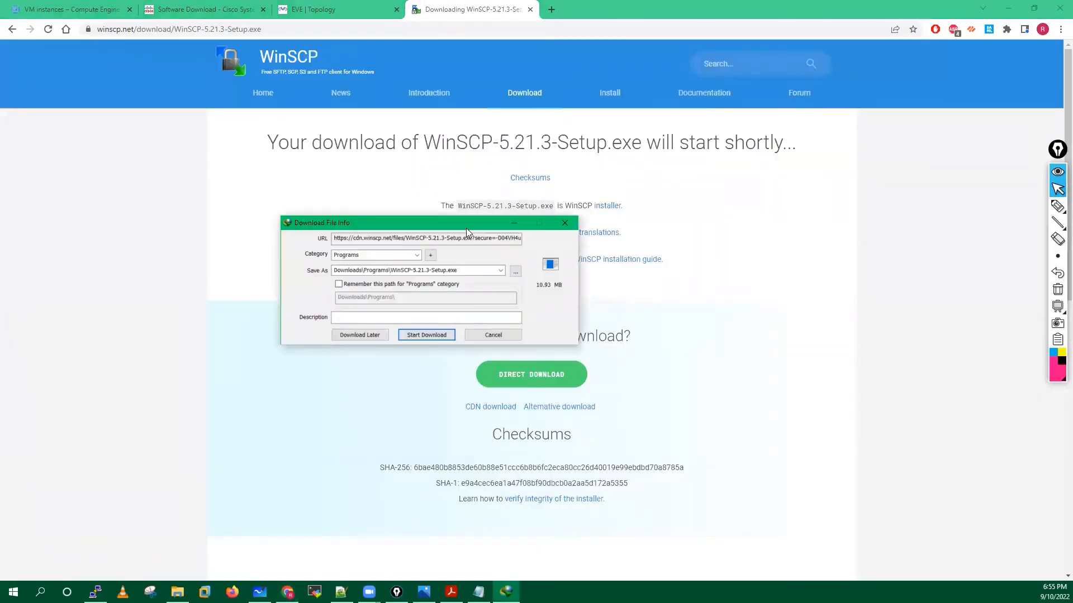
{"action": "left_click", "coordinate": [426, 335]}
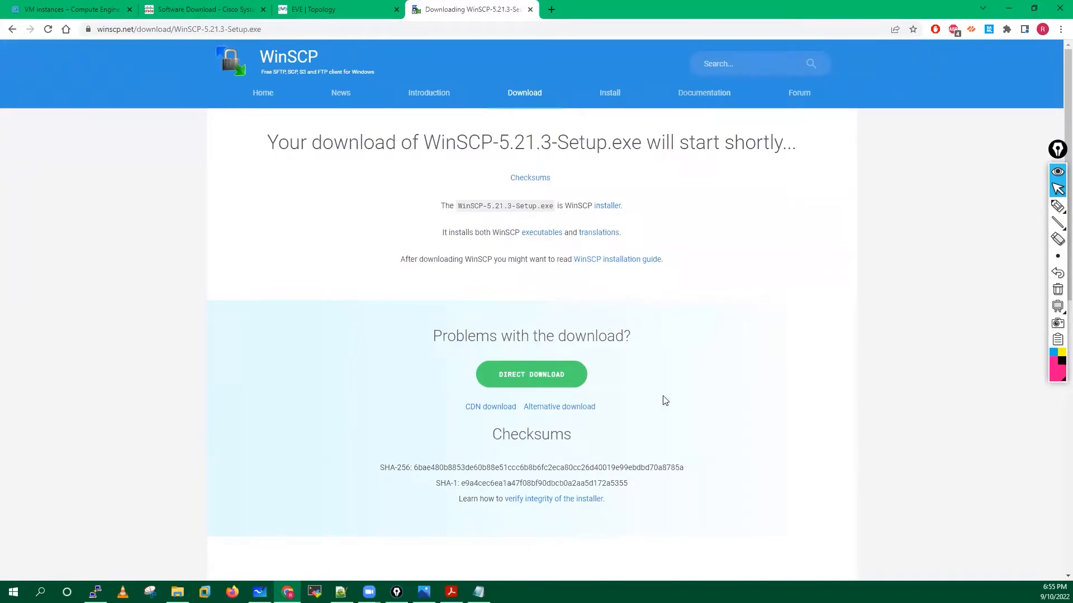
Draw explanatory arrows on the download page, erase them, and close the WinSCP tab.
{"action": "left_click", "coordinate": [1057, 206]}
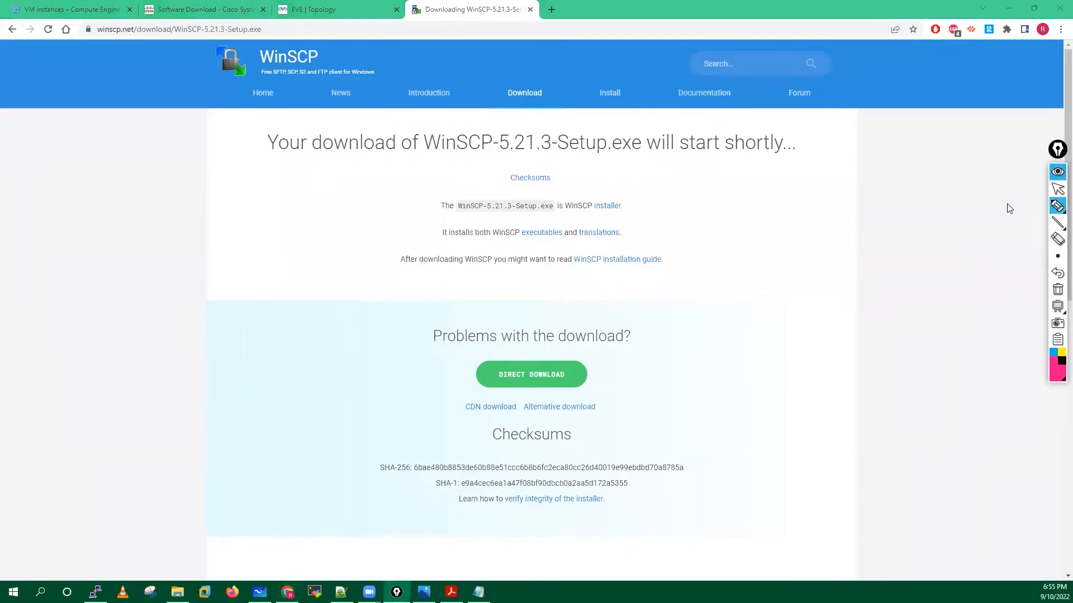
{"action": "mouse_move", "coordinate": [748, 248]}
{"action": "left_mouse_down"}
{"action": "mouse_move", "coordinate": [745, 232]}
{"action": "mouse_move", "coordinate": [749, 252]}
{"action": "left_mouse_up"}
{"action": "mouse_move", "coordinate": [818, 255]}
{"action": "left_mouse_down"}
{"action": "mouse_move", "coordinate": [784, 254]}
{"action": "mouse_move", "coordinate": [810, 247]}
{"action": "left_mouse_up"}
{"action": "mouse_move", "coordinate": [807, 229]}
{"action": "left_mouse_down"}
{"action": "mouse_move", "coordinate": [801, 252]}
{"action": "mouse_move", "coordinate": [865, 235]}
{"action": "left_mouse_up"}
{"action": "left_click_drag", "start_coordinate": [831, 247], "coordinate": [867, 244]}
{"action": "left_click_drag", "start_coordinate": [858, 230], "coordinate": [855, 260]}
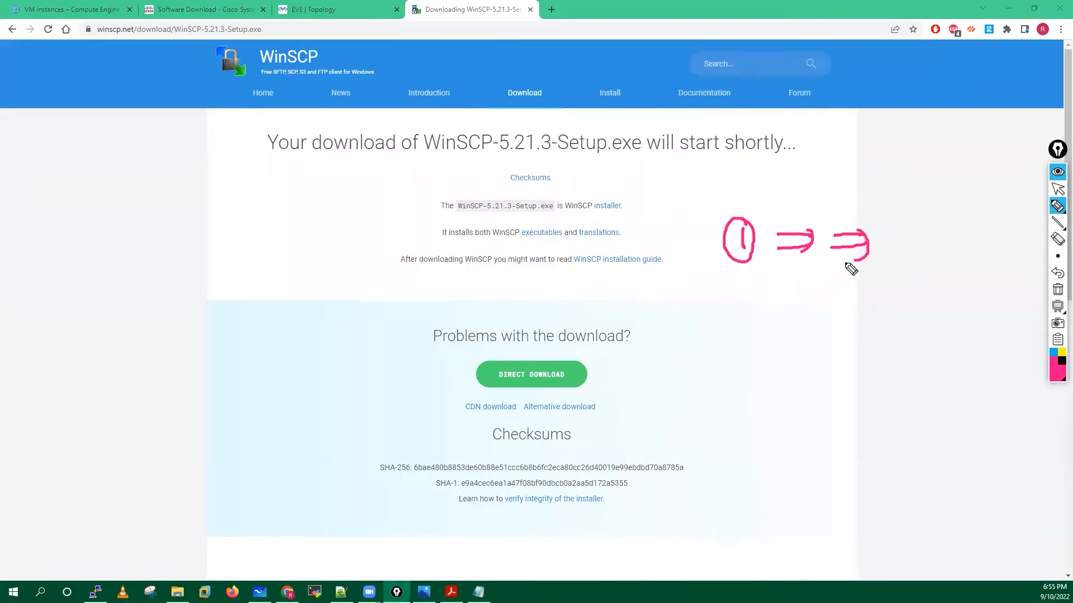
{"action": "mouse_move", "coordinate": [777, 280]}
{"action": "left_mouse_down"}
{"action": "mouse_move", "coordinate": [800, 278]}
{"action": "mouse_move", "coordinate": [775, 295]}
{"action": "mouse_move", "coordinate": [847, 291]}
{"action": "left_mouse_up"}
{"action": "left_click_drag", "start_coordinate": [830, 287], "coordinate": [850, 295]}
{"action": "mouse_move", "coordinate": [753, 335]}
{"action": "left_mouse_down"}
{"action": "mouse_move", "coordinate": [785, 334]}
{"action": "mouse_move", "coordinate": [785, 365]}
{"action": "left_mouse_up"}
{"action": "left_click_drag", "start_coordinate": [777, 358], "coordinate": [780, 373]}
{"action": "left_click_drag", "start_coordinate": [759, 413], "coordinate": [789, 413]}
{"action": "left_click_drag", "start_coordinate": [783, 407], "coordinate": [787, 418]}
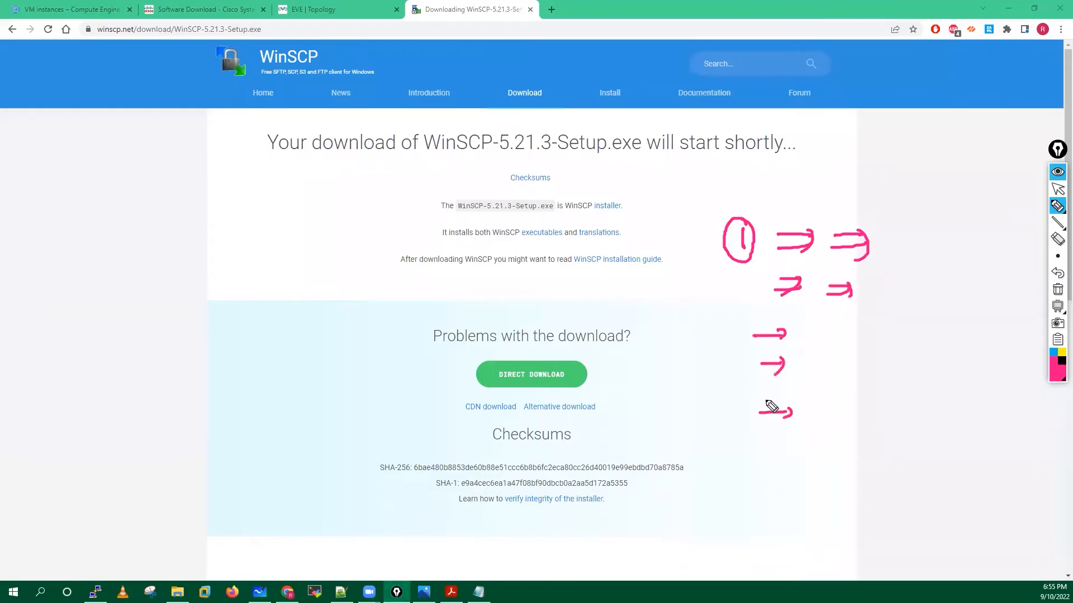
{"action": "left_click", "coordinate": [1058, 289]}
{"action": "left_click", "coordinate": [1058, 189]}
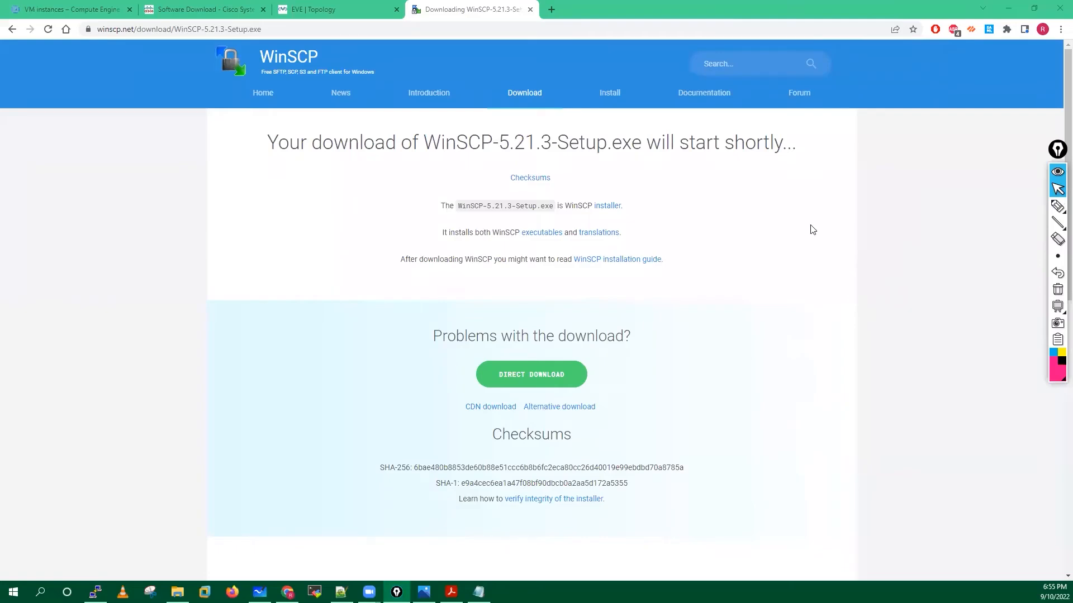
{"action": "left_click", "coordinate": [532, 11]}
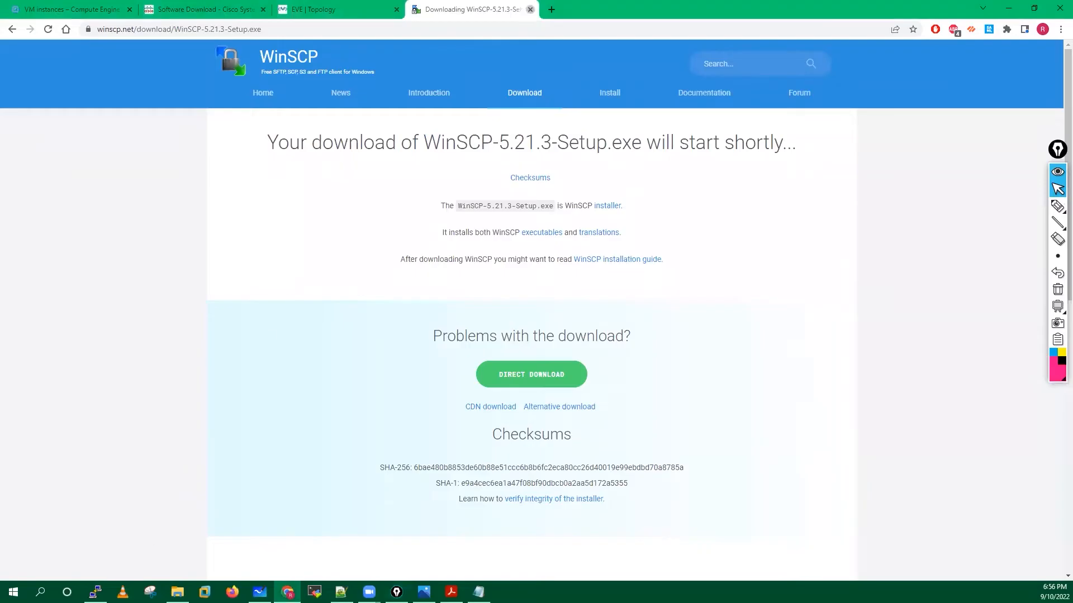
{"action": "left_click", "coordinate": [41, 592]}
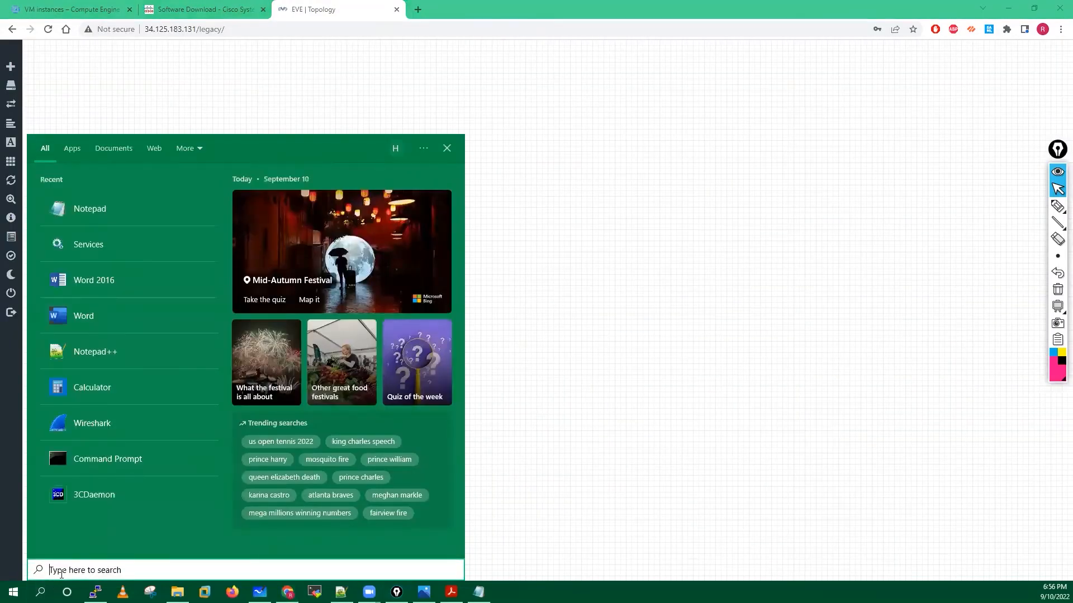
Launch WinSCP and paste the EVE server's IP address as the host name.
{"action": "type", "text": "win"}
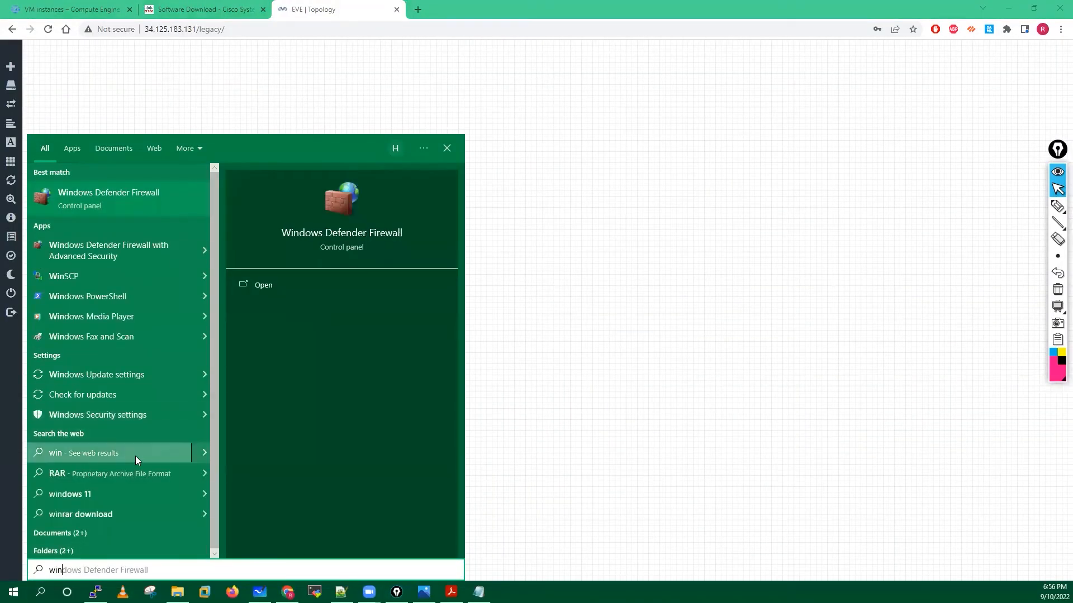
{"action": "type", "text": "sc"}
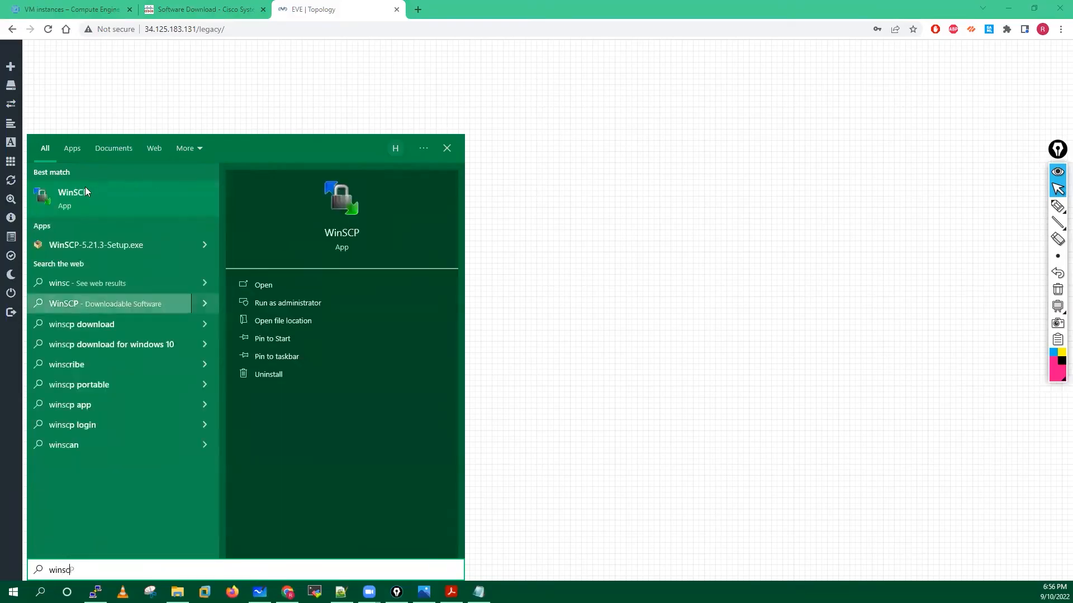
{"action": "left_click", "coordinate": [84, 189]}
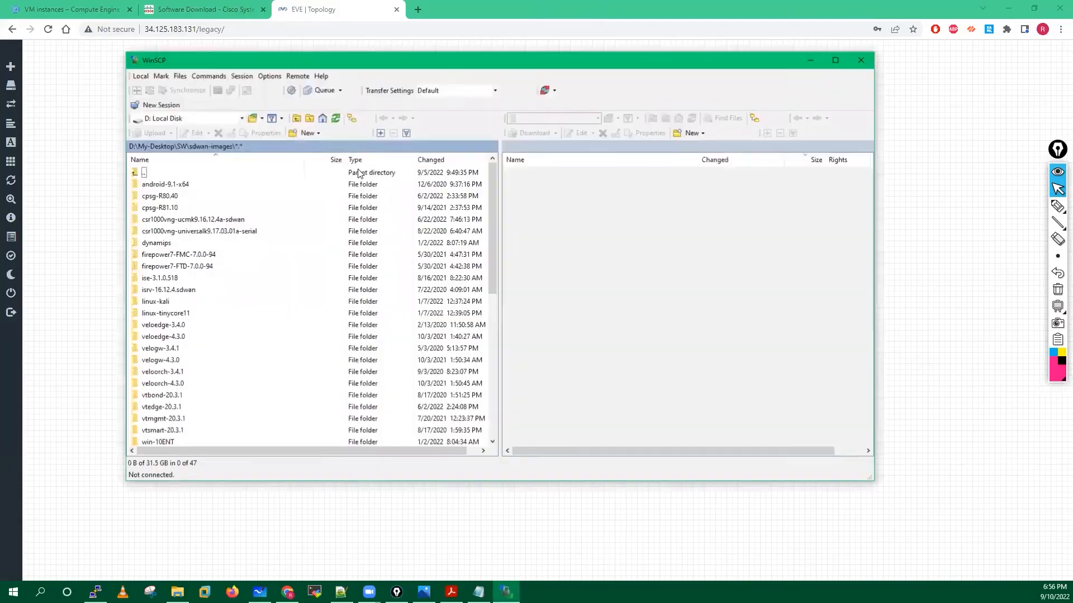
{"action": "left_click", "coordinate": [502, 220]}
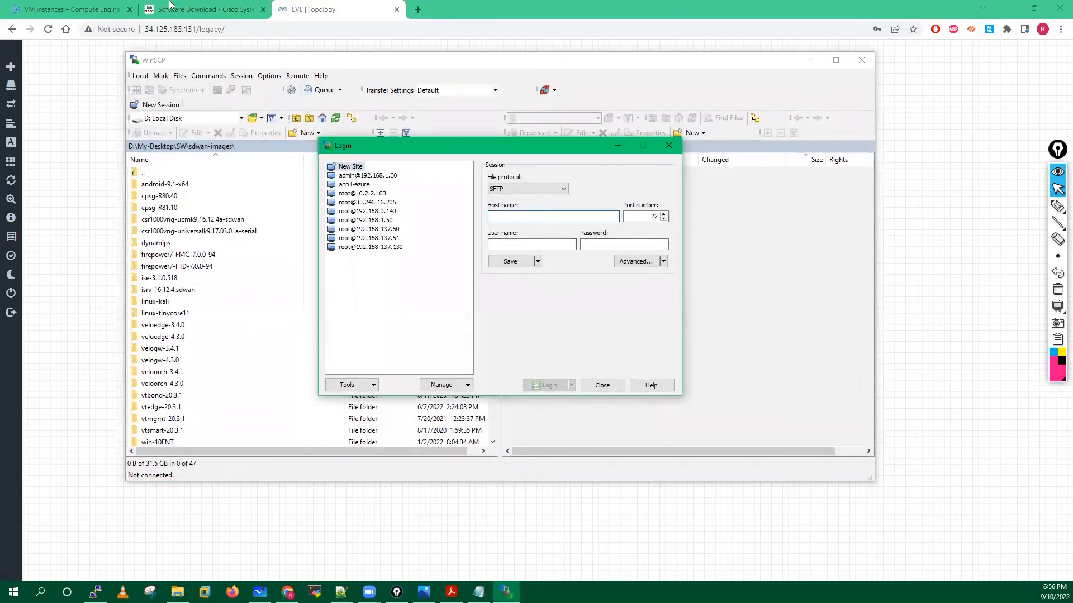
{"action": "double_click", "coordinate": [156, 31]}
{"action": "key", "text": "ctrl+c"}
{"action": "left_click_drag", "start_coordinate": [182, 29], "coordinate": [147, 31]}
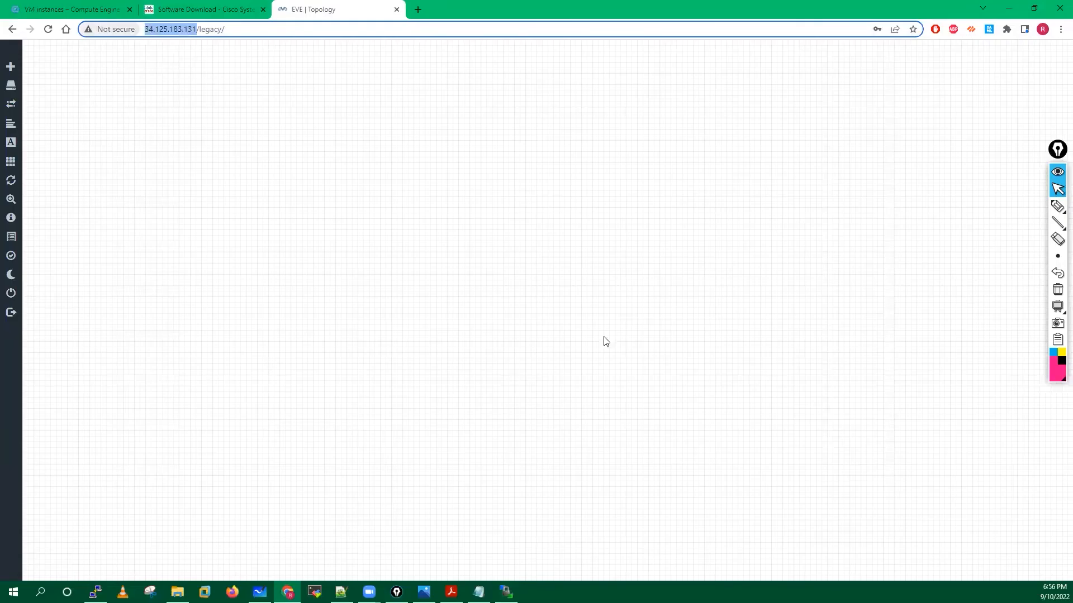
{"action": "key", "text": "alt+Tab"}
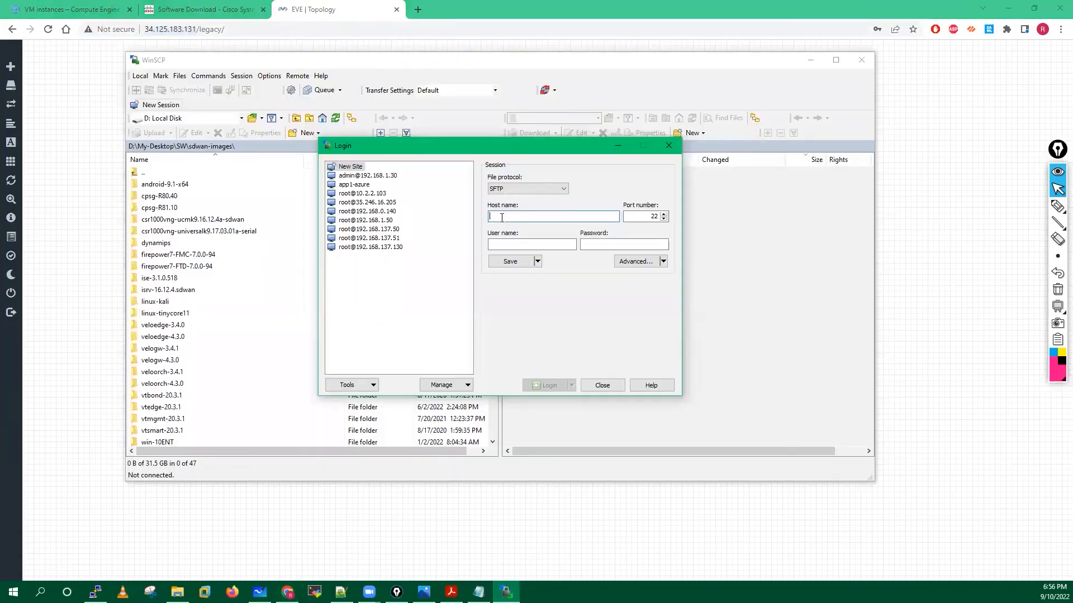
{"action": "key", "text": "ctrl+v"}
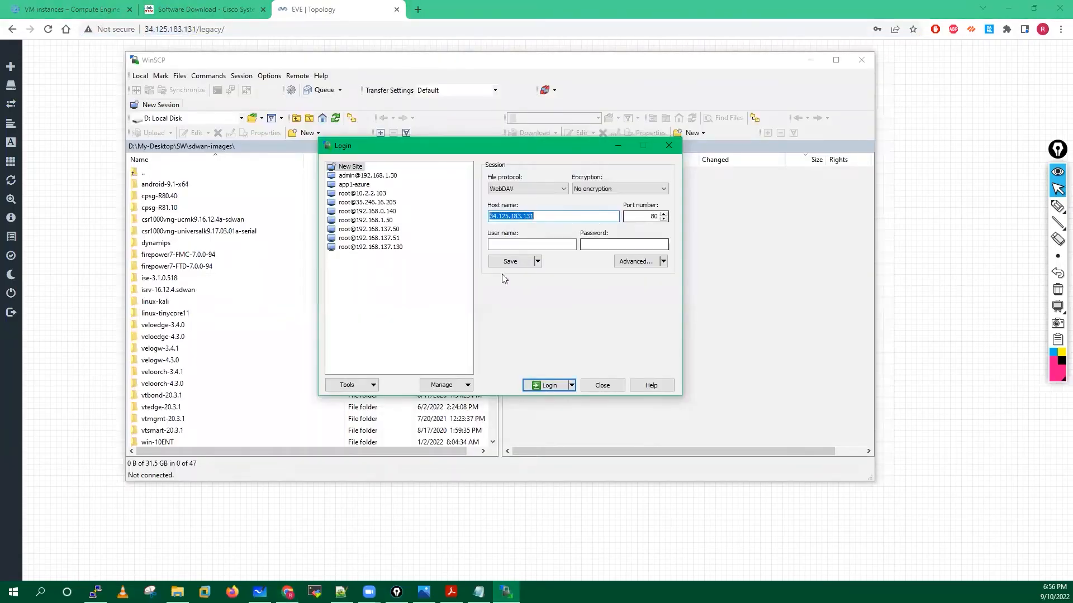
Set the port to 22 and fill in the user name and password.
{"action": "left_click", "coordinate": [655, 217]}
{"action": "key", "text": "BackSpace"}
{"action": "left_click", "coordinate": [656, 217]}
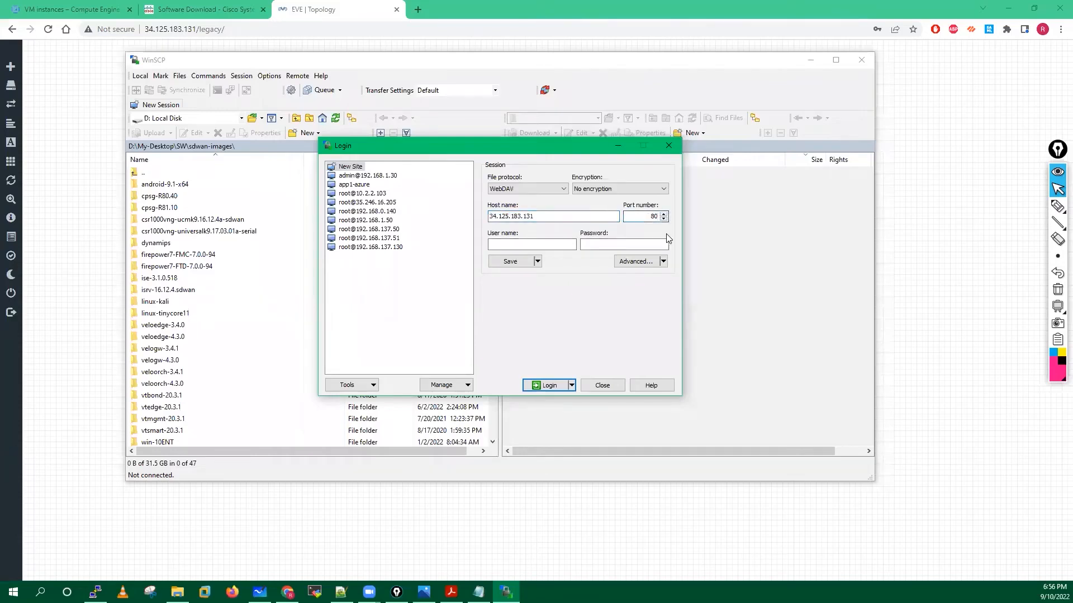
{"action": "key", "text": "BackSpace"}
{"action": "key", "text": "BackSpace"}
{"action": "type", "text": "22"}
{"action": "left_click", "coordinate": [518, 246]}
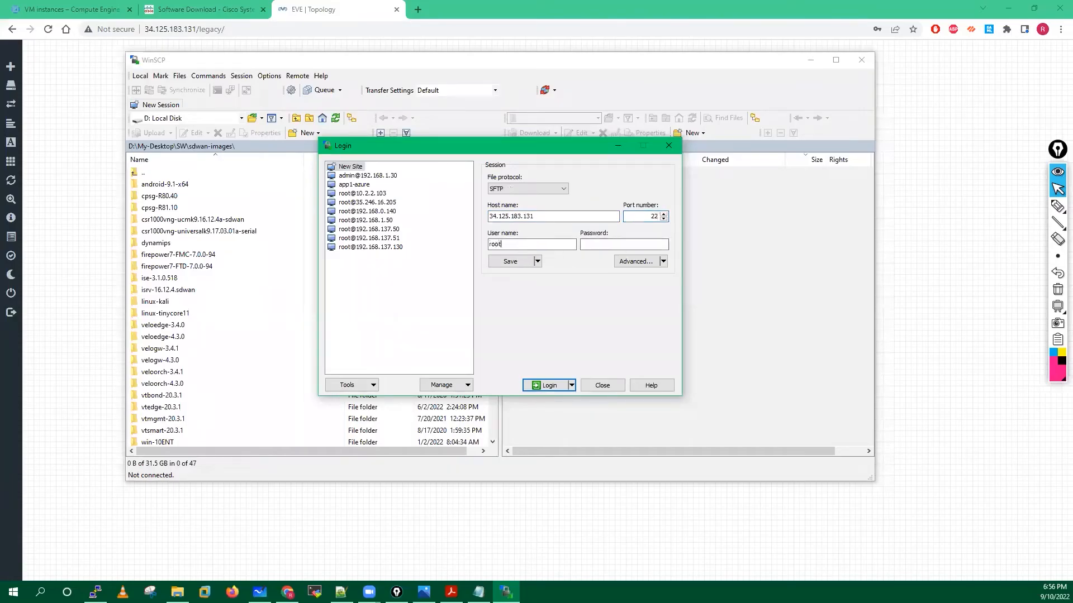
{"action": "left_click", "coordinate": [600, 244]}
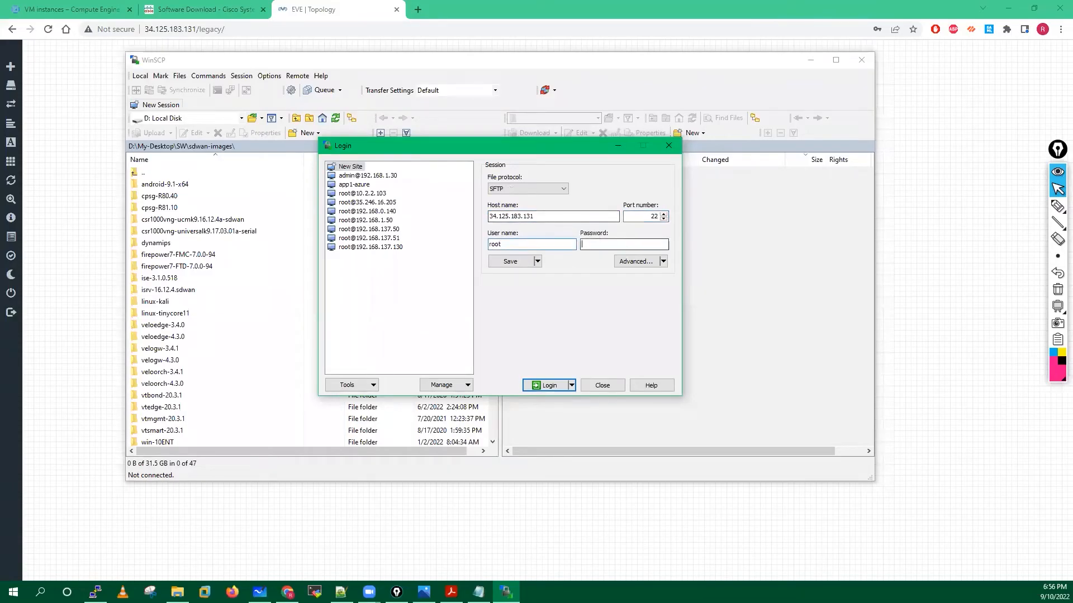
{"action": "type", "text": "•••"}
Log in over SFTP, accept the host key, and open a blank browser tab.
{"action": "left_click", "coordinate": [542, 388]}
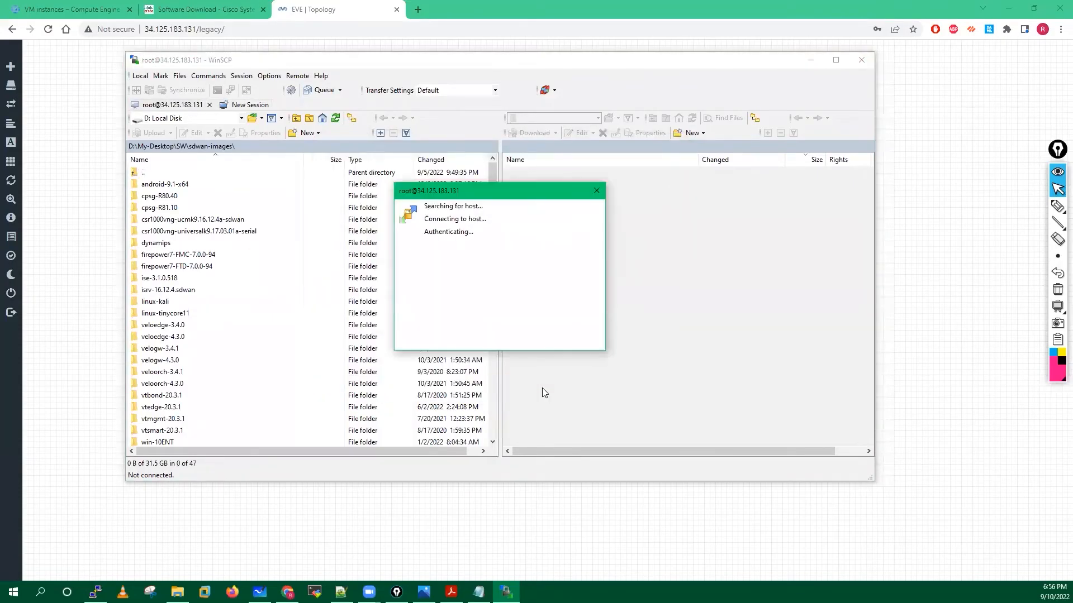
{"action": "left_click", "coordinate": [473, 361]}
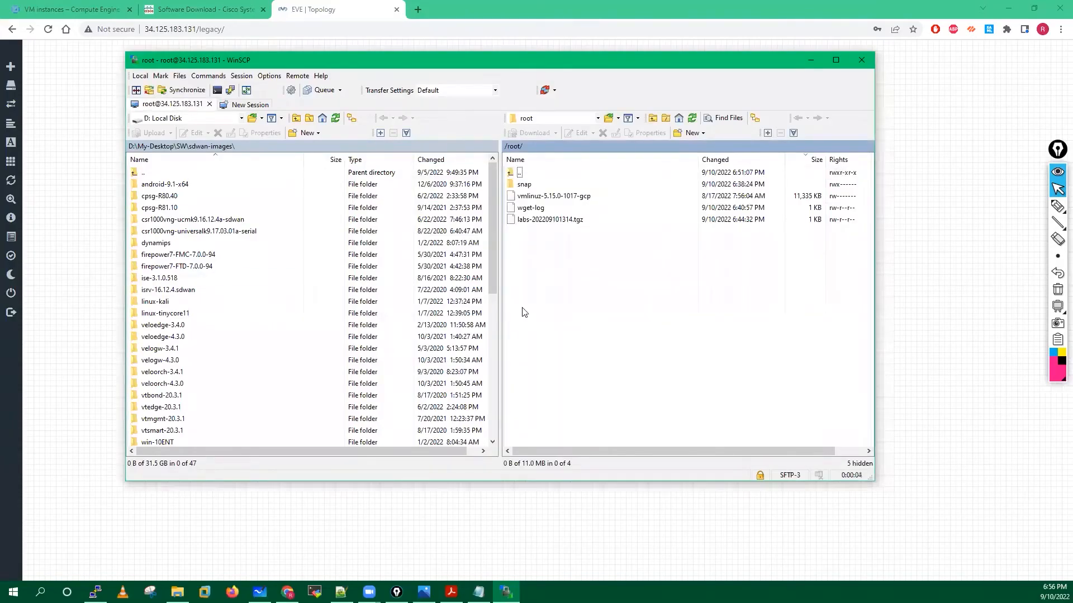
{"action": "left_click", "coordinate": [420, 11]}
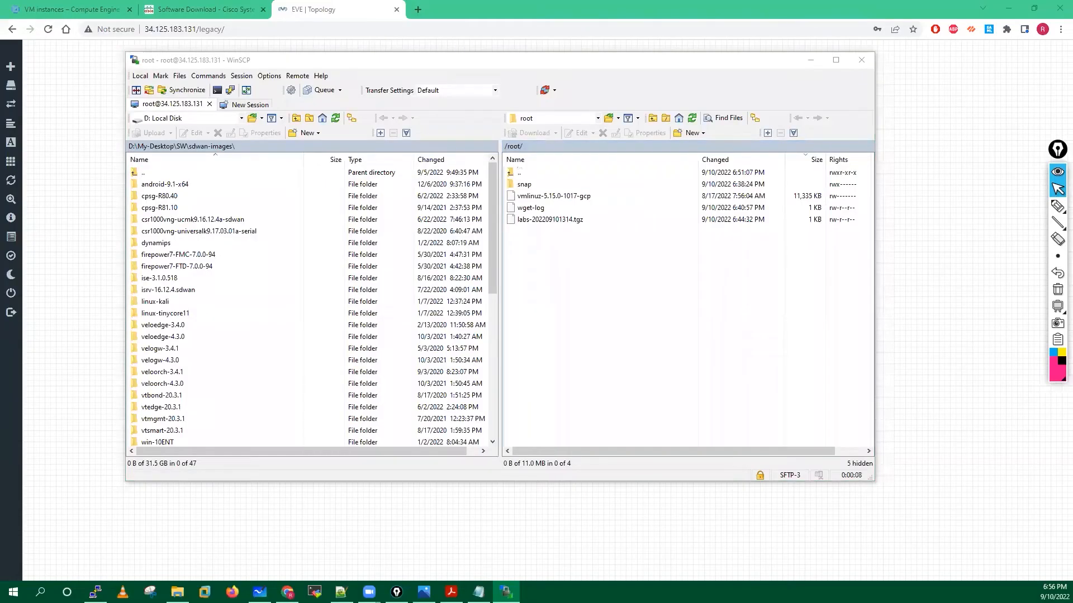
{"action": "left_click", "coordinate": [419, 10]}
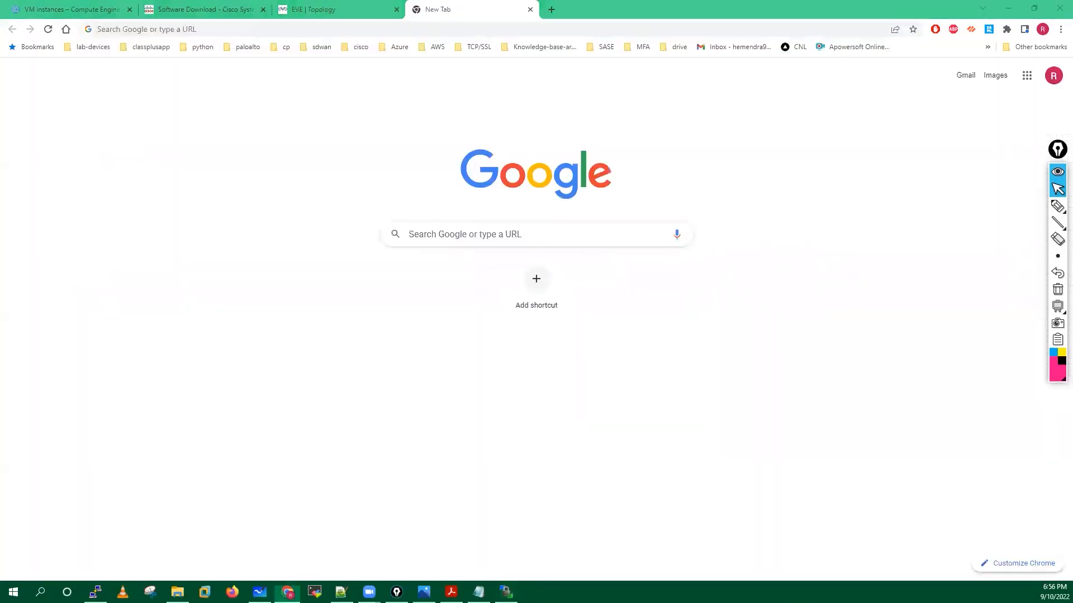
Load the saved Drive folder link and switch to the other Google account's Drive.
{"action": "left_click", "coordinate": [340, 28]}
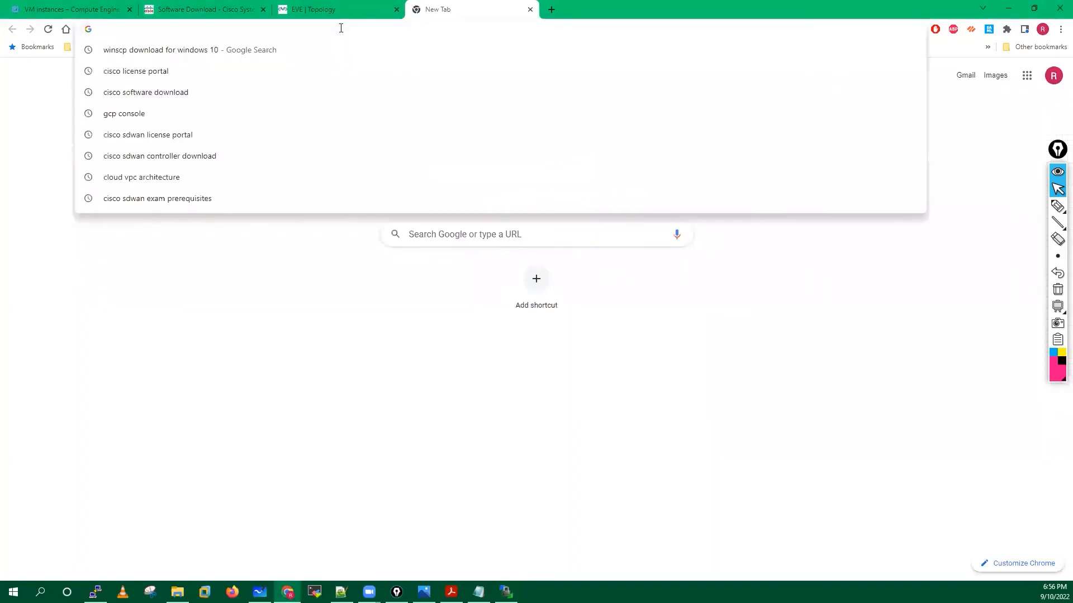
{"action": "key", "text": "Return"}
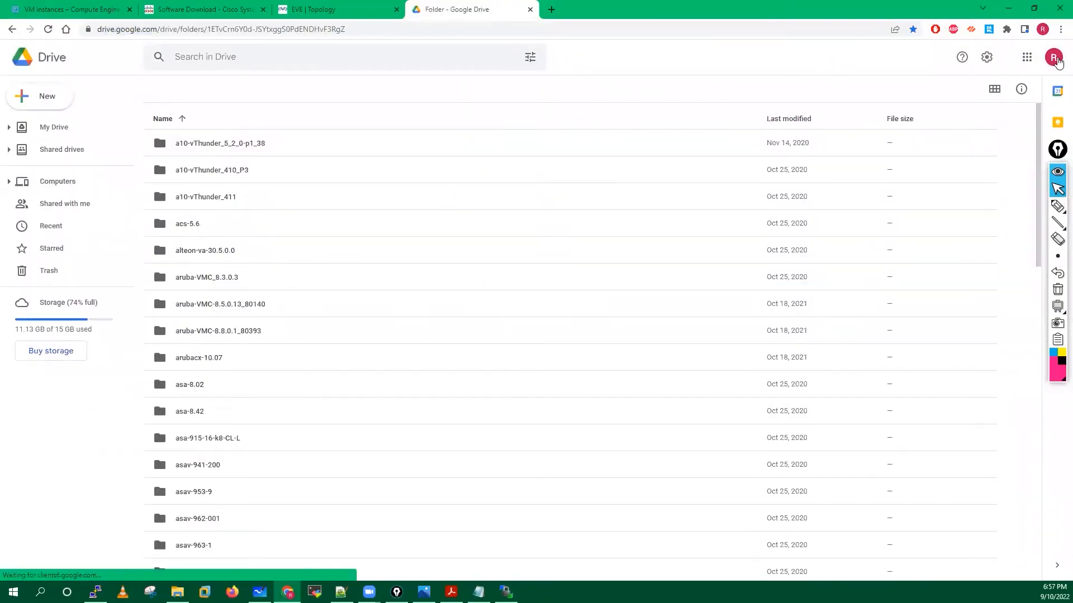
{"action": "left_click", "coordinate": [1052, 59]}
{"action": "left_click", "coordinate": [1052, 59]}
{"action": "left_click", "coordinate": [1052, 66]}
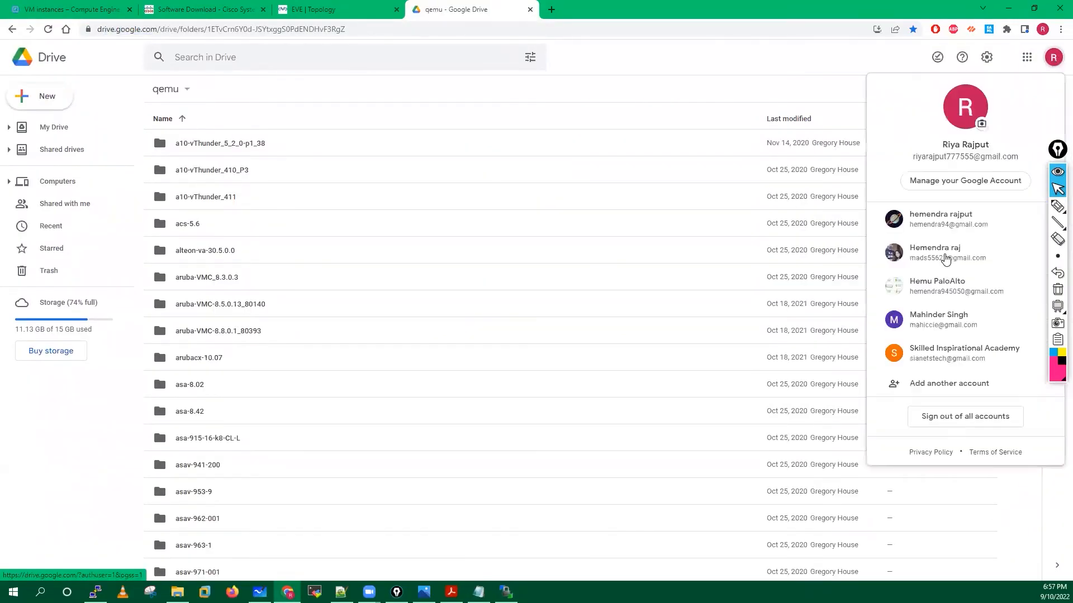
{"action": "left_click", "coordinate": [944, 290]}
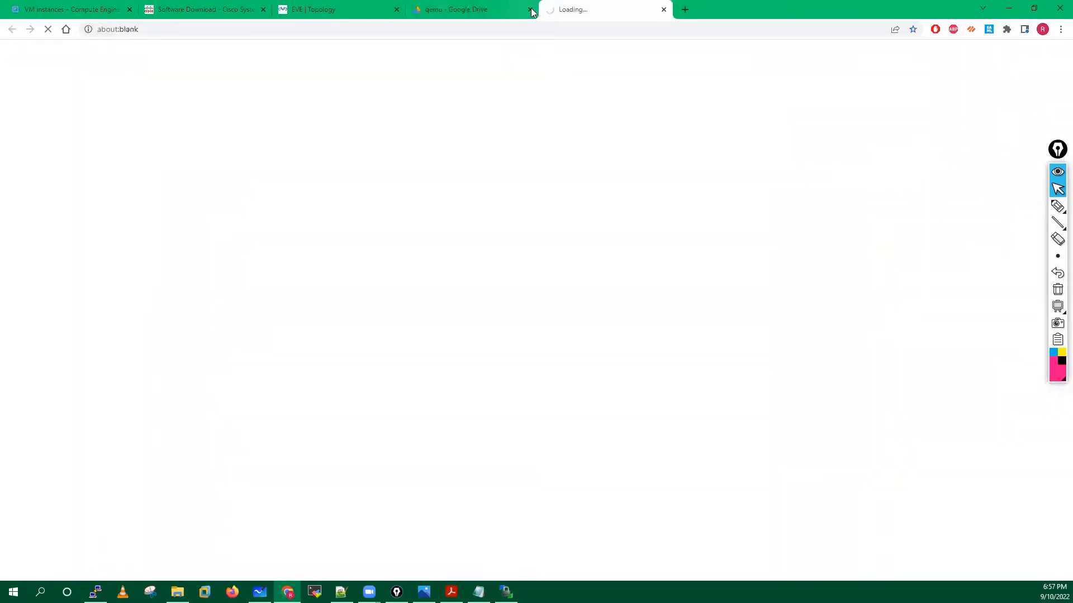
{"action": "key", "text": "ctrl+w"}
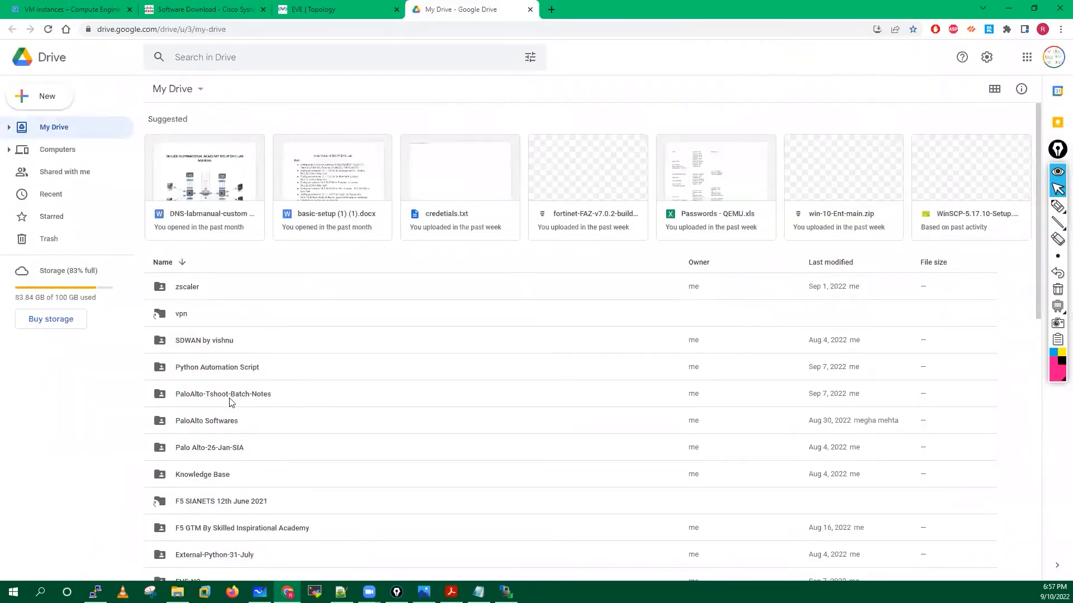
Open the EVE-NG folder and then its EVE-NG-Images subfolder.
{"action": "scroll", "coordinate": [231, 403], "scroll_direction": "down", "scroll_amount": 1}
{"action": "scroll", "coordinate": [186, 376], "scroll_direction": "down", "scroll_amount": 1}
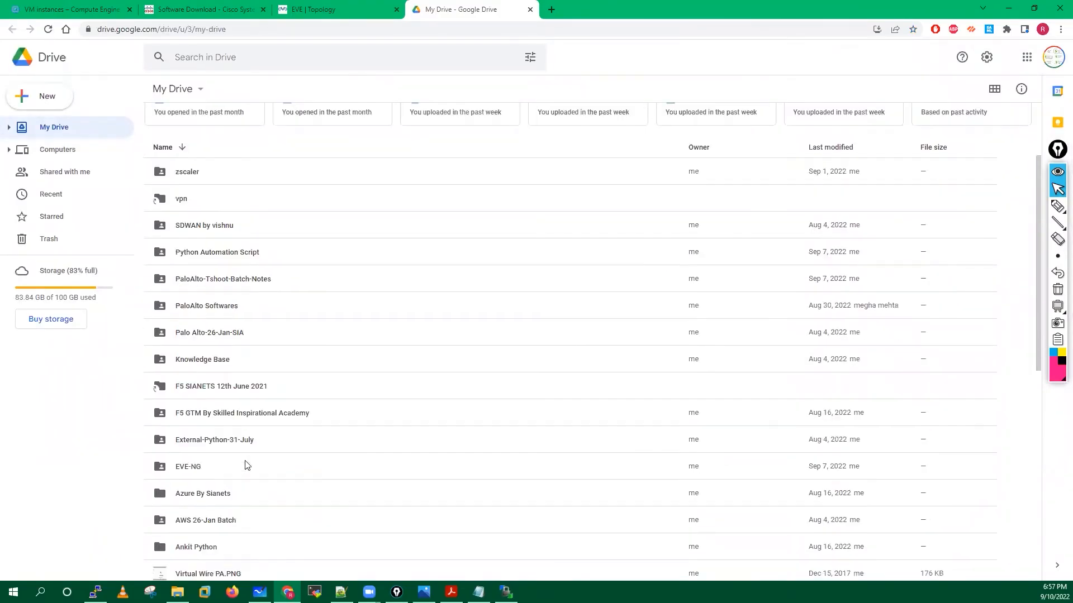
{"action": "double_click", "coordinate": [189, 471]}
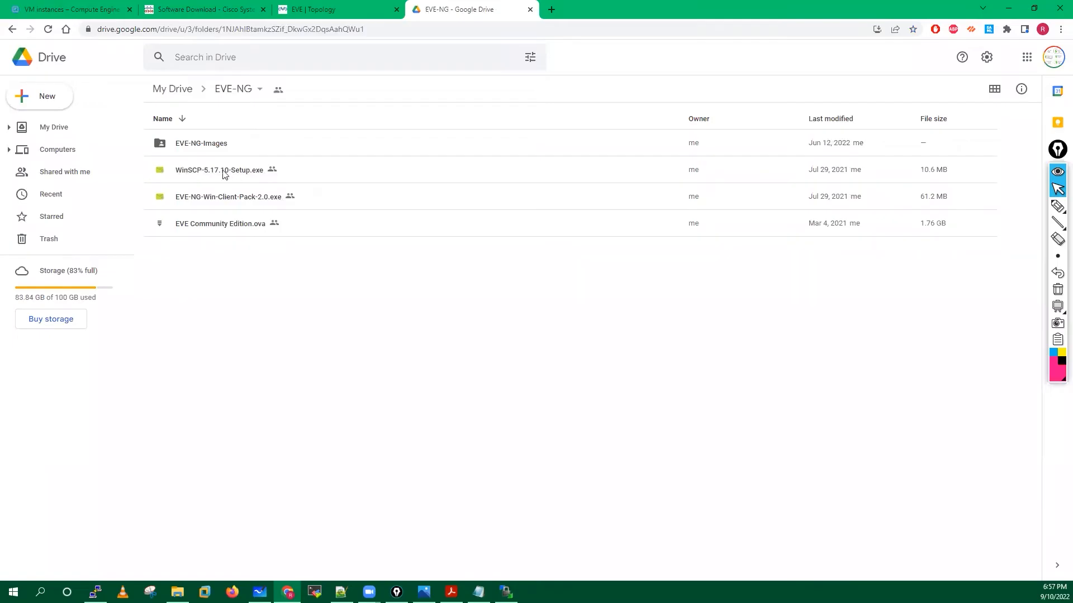
{"action": "double_click", "coordinate": [200, 144]}
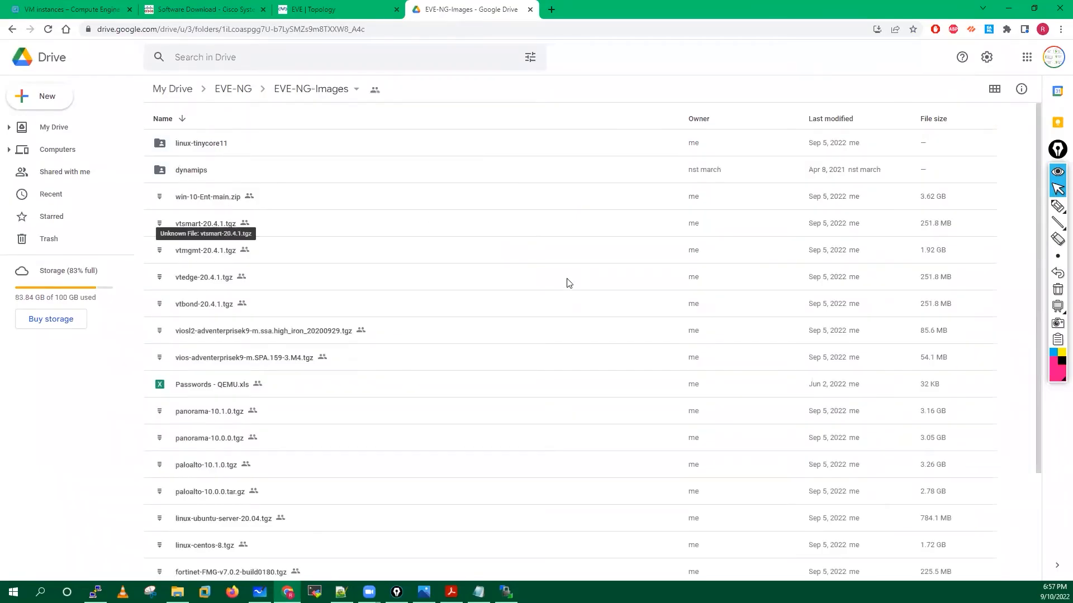
Circle the needed images (win-10, vtsmart, vIOS L2, vIOS, Ubuntu, Panorama, Palo Alto), then erase the marks.
{"action": "scroll", "coordinate": [568, 282], "scroll_direction": "down", "scroll_amount": 1}
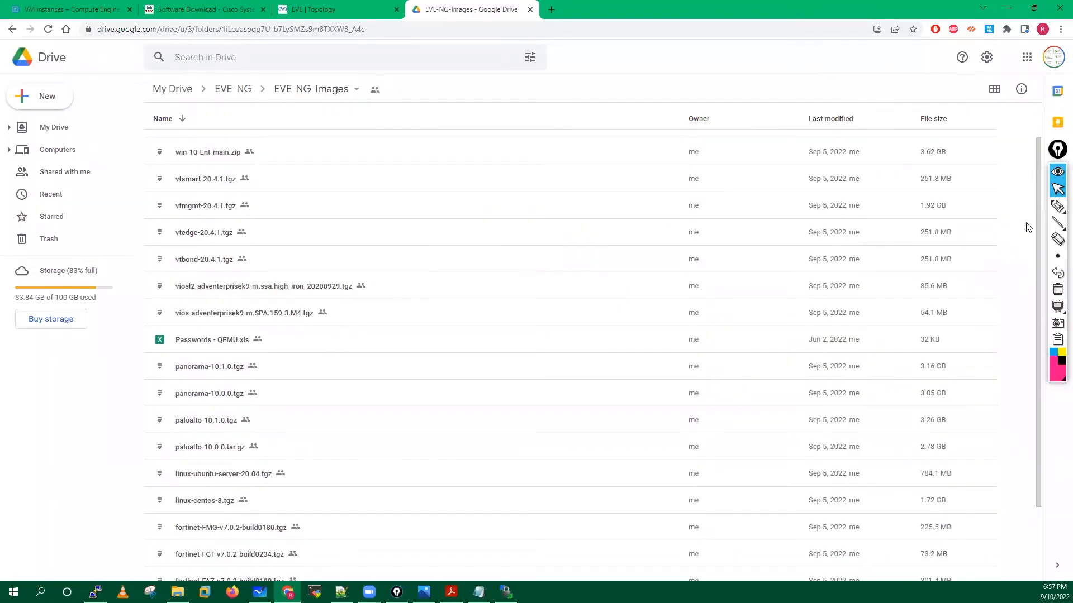
{"action": "left_click", "coordinate": [1057, 206]}
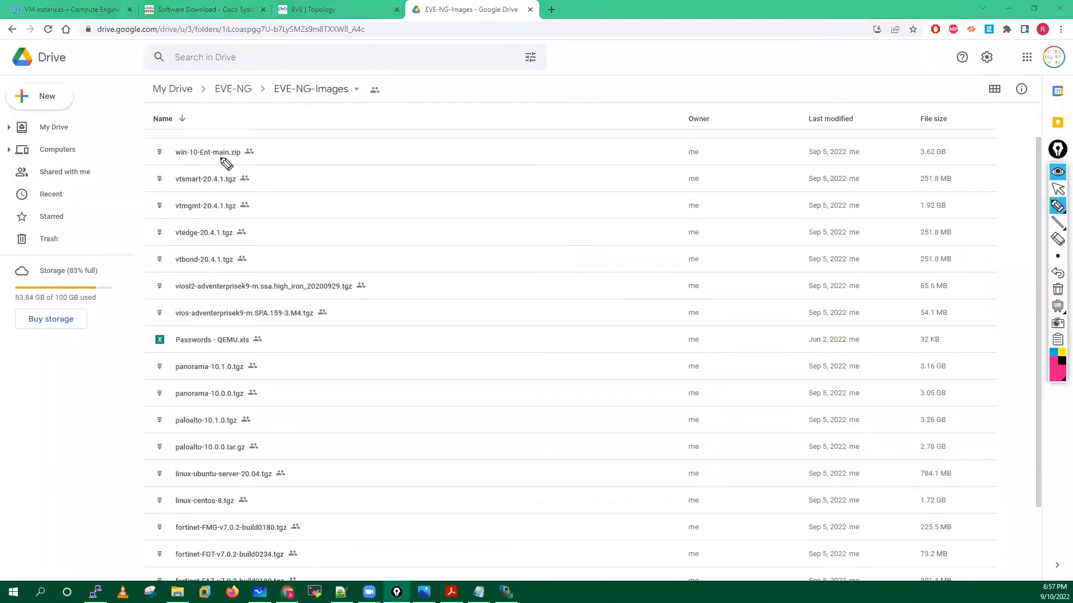
{"action": "mouse_move", "coordinate": [200, 139]}
{"action": "left_mouse_down"}
{"action": "mouse_move", "coordinate": [169, 152]}
{"action": "mouse_move", "coordinate": [208, 171]}
{"action": "mouse_move", "coordinate": [232, 165]}
{"action": "mouse_move", "coordinate": [215, 136]}
{"action": "mouse_move", "coordinate": [182, 141]}
{"action": "left_mouse_up"}
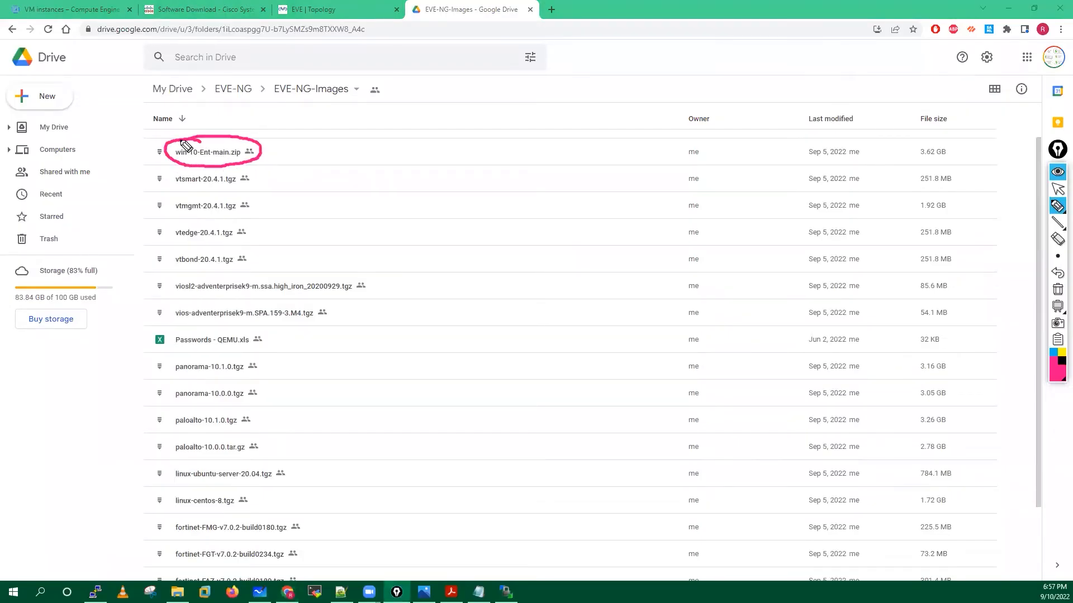
{"action": "mouse_move", "coordinate": [178, 165]}
{"action": "left_mouse_down"}
{"action": "mouse_move", "coordinate": [149, 186]}
{"action": "mouse_move", "coordinate": [245, 196]}
{"action": "mouse_move", "coordinate": [243, 173]}
{"action": "mouse_move", "coordinate": [179, 171]}
{"action": "mouse_move", "coordinate": [181, 196]}
{"action": "mouse_move", "coordinate": [159, 209]}
{"action": "mouse_move", "coordinate": [254, 217]}
{"action": "mouse_move", "coordinate": [189, 197]}
{"action": "mouse_move", "coordinate": [180, 226]}
{"action": "mouse_move", "coordinate": [199, 248]}
{"action": "mouse_move", "coordinate": [239, 229]}
{"action": "mouse_move", "coordinate": [181, 223]}
{"action": "mouse_move", "coordinate": [168, 247]}
{"action": "mouse_move", "coordinate": [216, 274]}
{"action": "mouse_move", "coordinate": [244, 257]}
{"action": "left_mouse_up"}
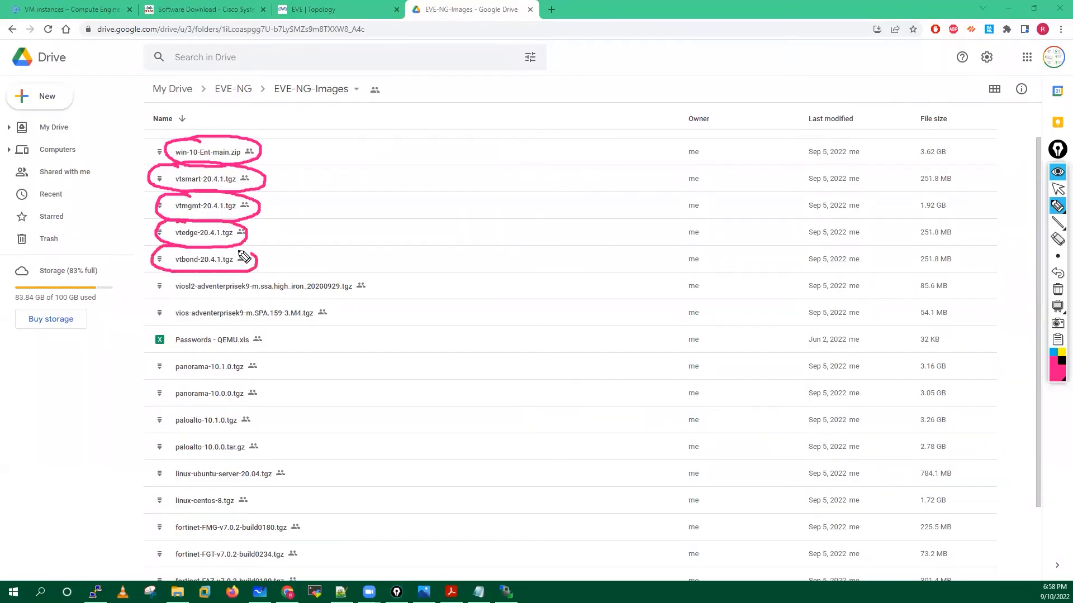
{"action": "mouse_move", "coordinate": [179, 280]}
{"action": "left_mouse_down"}
{"action": "mouse_move", "coordinate": [153, 302]}
{"action": "mouse_move", "coordinate": [278, 307]}
{"action": "mouse_move", "coordinate": [383, 283]}
{"action": "mouse_move", "coordinate": [182, 261]}
{"action": "left_mouse_up"}
{"action": "mouse_move", "coordinate": [190, 309]}
{"action": "left_mouse_down"}
{"action": "mouse_move", "coordinate": [149, 324]}
{"action": "mouse_move", "coordinate": [343, 330]}
{"action": "mouse_move", "coordinate": [186, 304]}
{"action": "left_mouse_up"}
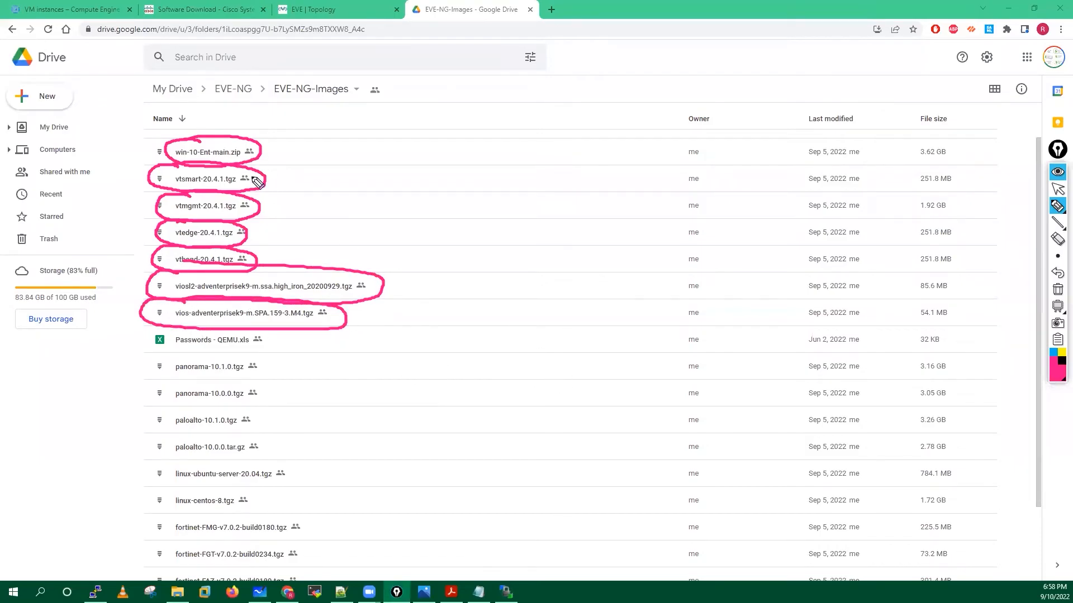
{"action": "mouse_move", "coordinate": [180, 459]}
{"action": "left_mouse_down"}
{"action": "mouse_move", "coordinate": [150, 462]}
{"action": "mouse_move", "coordinate": [162, 483]}
{"action": "mouse_move", "coordinate": [320, 473]}
{"action": "mouse_move", "coordinate": [167, 458]}
{"action": "left_mouse_up"}
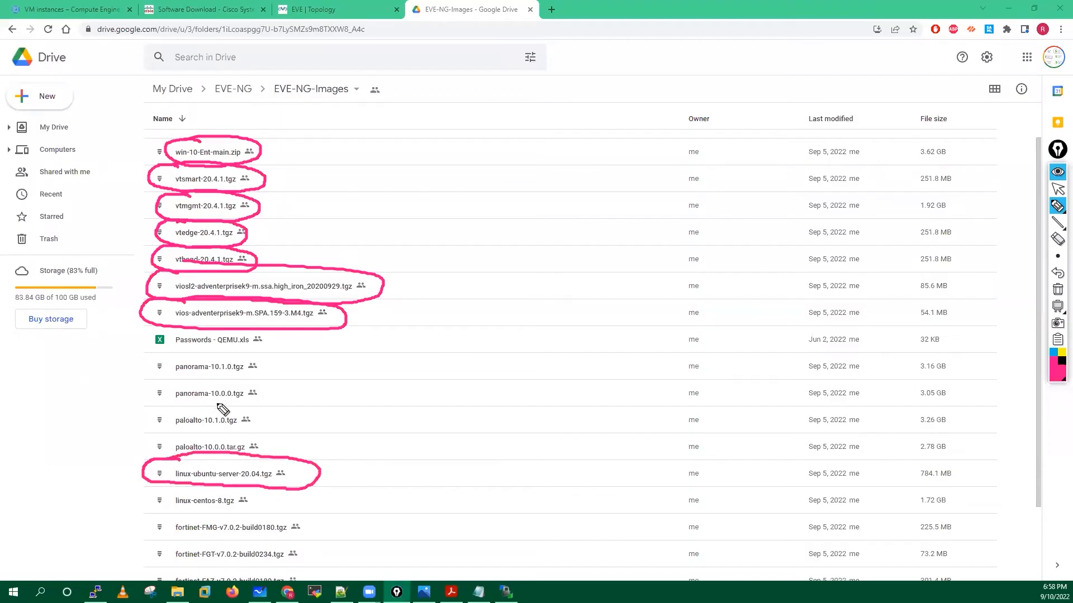
{"action": "mouse_move", "coordinate": [198, 382]}
{"action": "left_mouse_down"}
{"action": "mouse_move", "coordinate": [161, 376]}
{"action": "mouse_move", "coordinate": [249, 411]}
{"action": "mouse_move", "coordinate": [288, 403]}
{"action": "left_mouse_up"}
{"action": "left_click", "coordinate": [180, 411]}
{"action": "mouse_move", "coordinate": [172, 431]}
{"action": "left_mouse_down"}
{"action": "mouse_move", "coordinate": [178, 457]}
{"action": "mouse_move", "coordinate": [240, 437]}
{"action": "mouse_move", "coordinate": [141, 440]}
{"action": "left_mouse_up"}
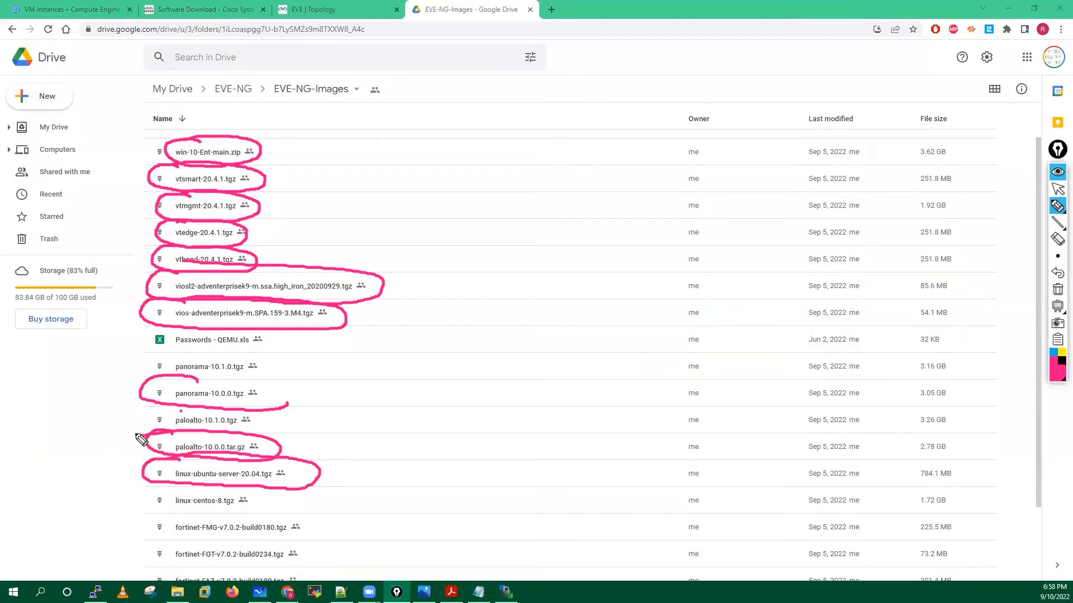
{"action": "left_click", "coordinate": [1058, 289]}
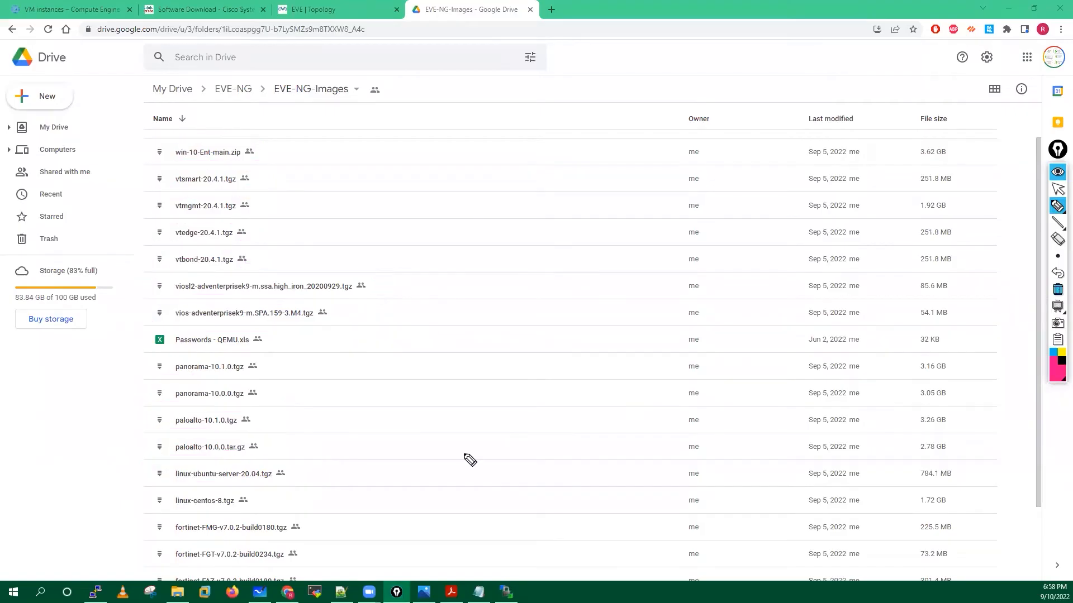
Download asav-9.17-1-7.tgz from Drive to the Desktop, bypassing the virus-scan warning.
{"action": "left_click", "coordinate": [1057, 190]}
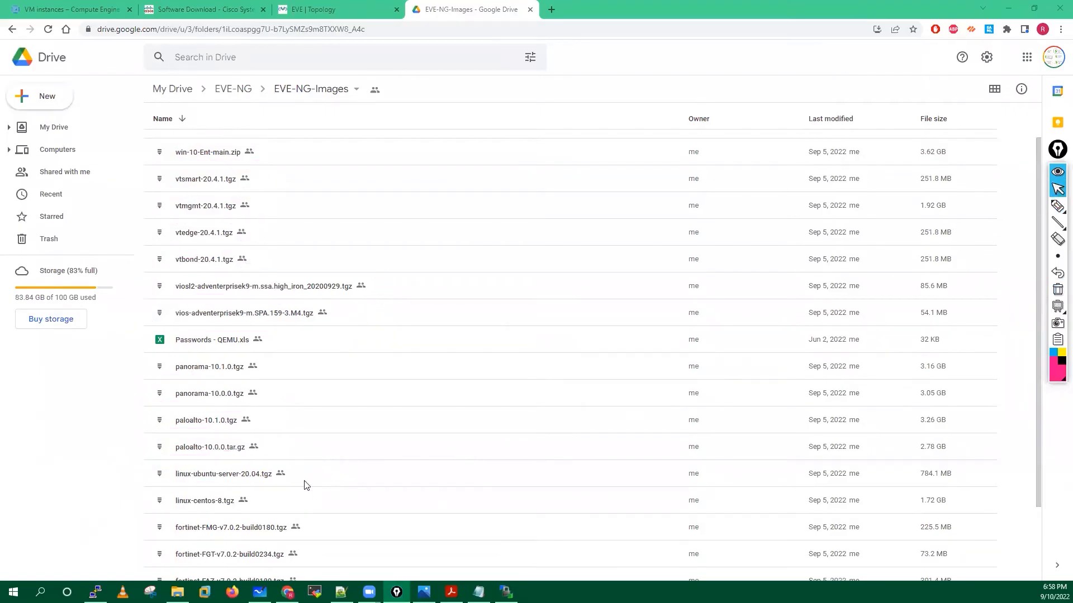
{"action": "scroll", "coordinate": [307, 485], "scroll_direction": "down", "scroll_amount": 2}
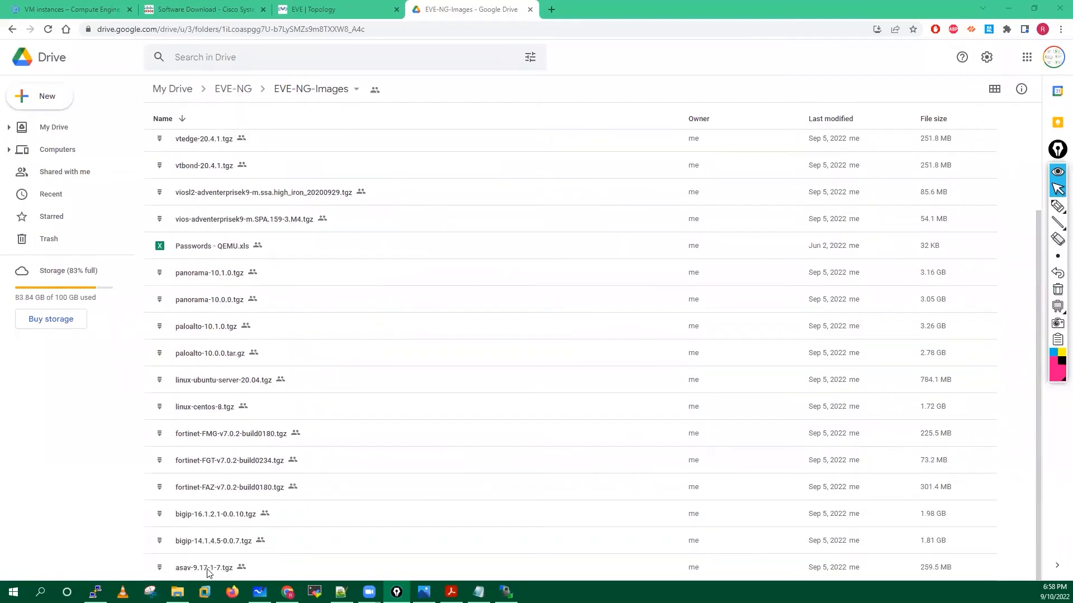
{"action": "scroll", "coordinate": [207, 572], "scroll_direction": "up", "scroll_amount": 1}
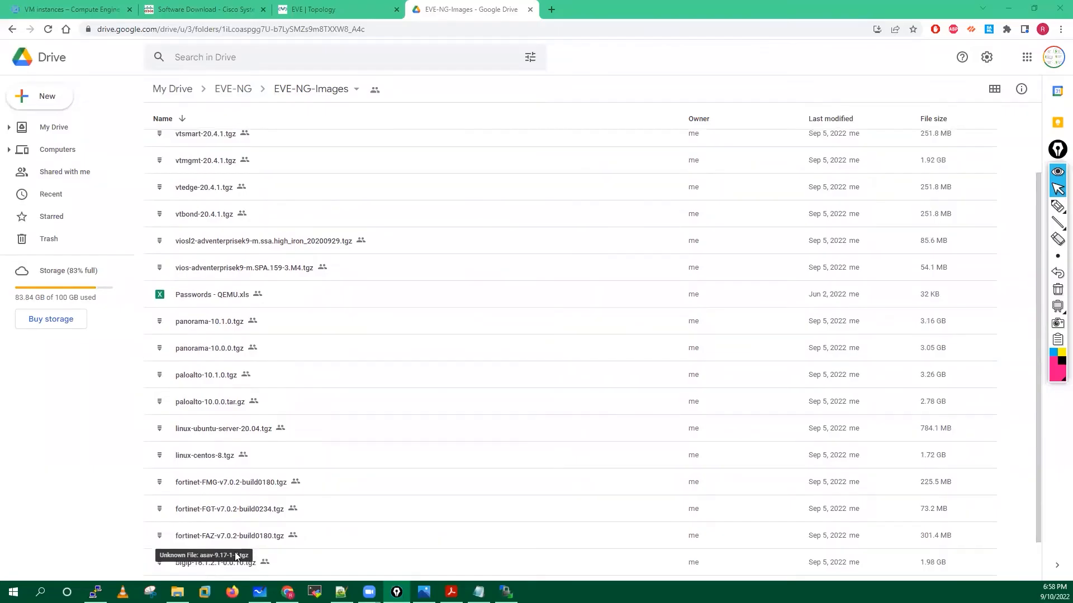
{"action": "scroll", "coordinate": [260, 535], "scroll_direction": "down", "scroll_amount": 1}
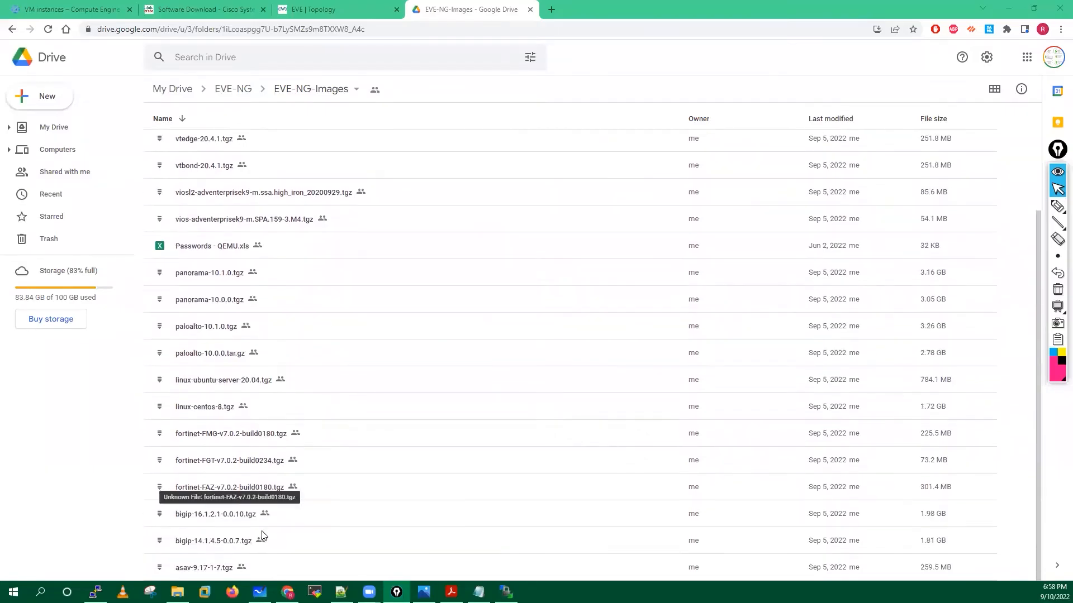
{"action": "left_click", "coordinate": [205, 573]}
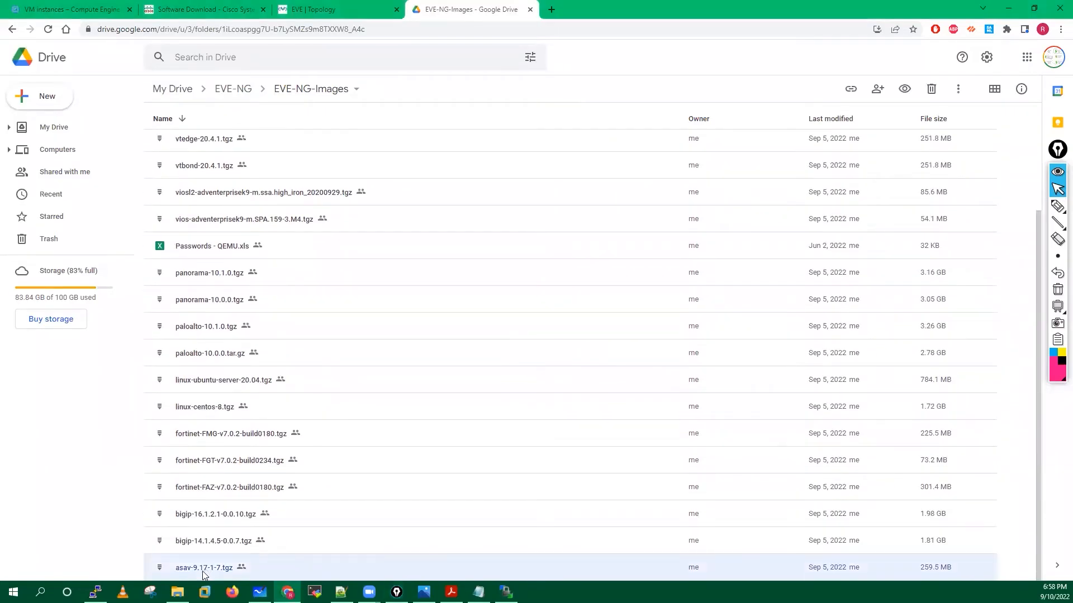
{"action": "right_click", "coordinate": [213, 569]}
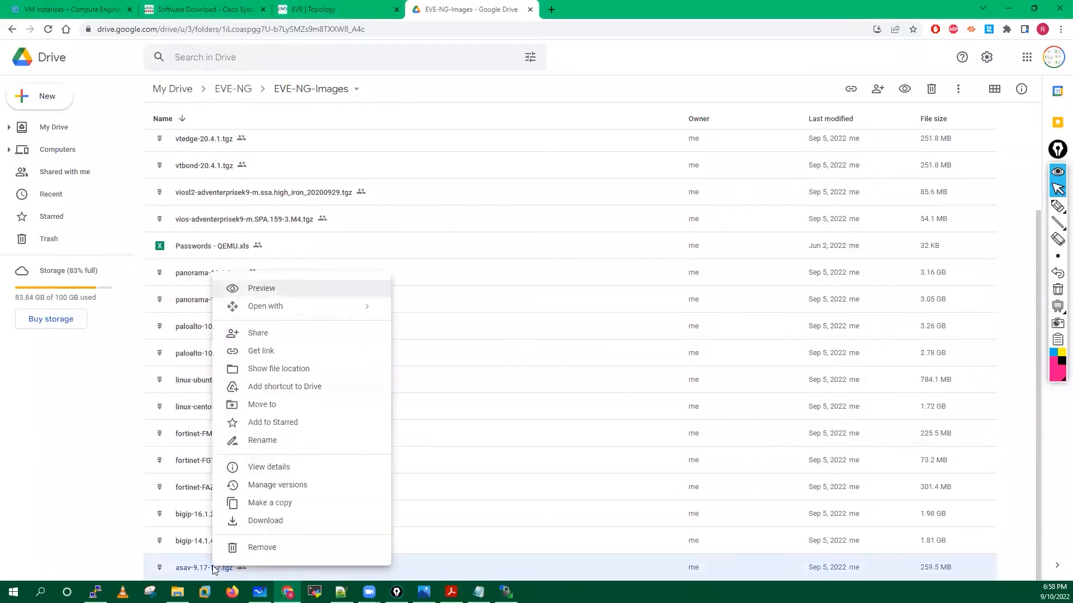
{"action": "left_click", "coordinate": [268, 521]}
{"action": "left_click", "coordinate": [613, 340]}
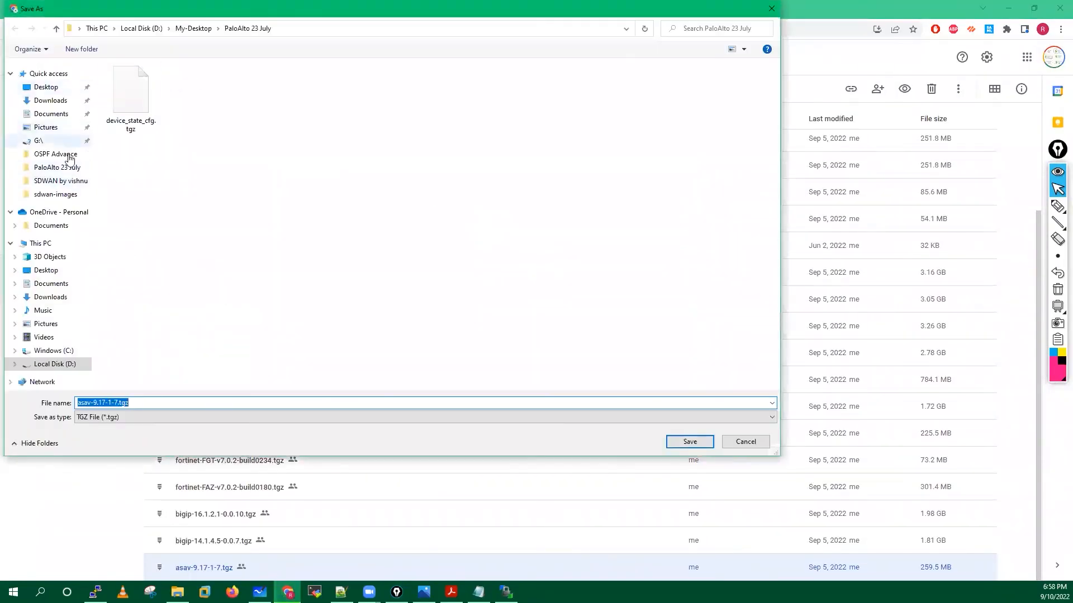
{"action": "left_click", "coordinate": [45, 88]}
{"action": "left_click", "coordinate": [691, 441]}
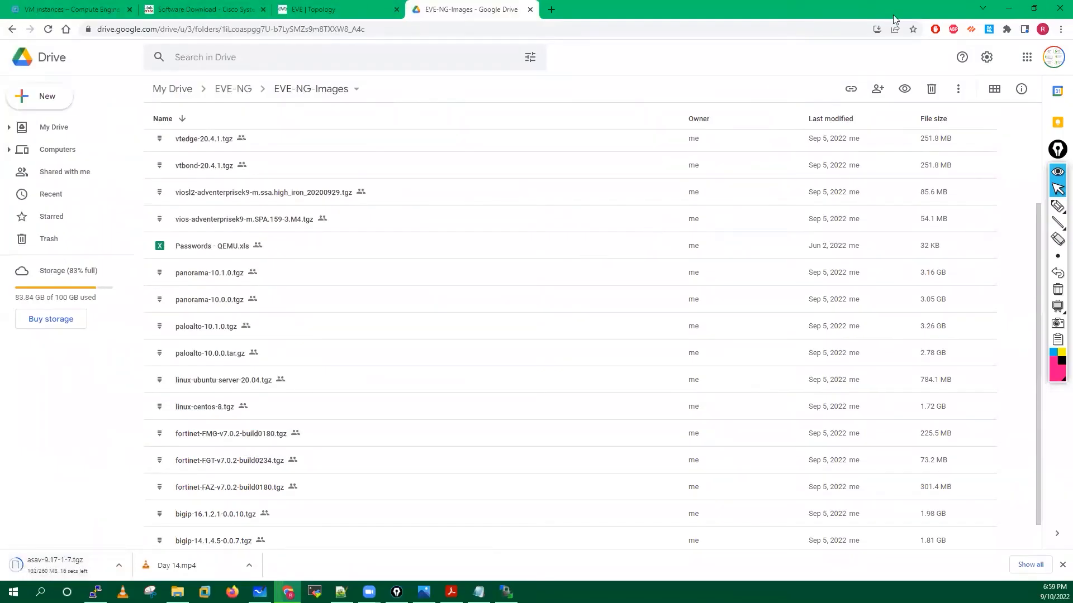
Minimize Chrome and the EVE-NG Cookbook PDF.
{"action": "left_click", "coordinate": [1011, 11]}
{"action": "left_click", "coordinate": [997, 14]}
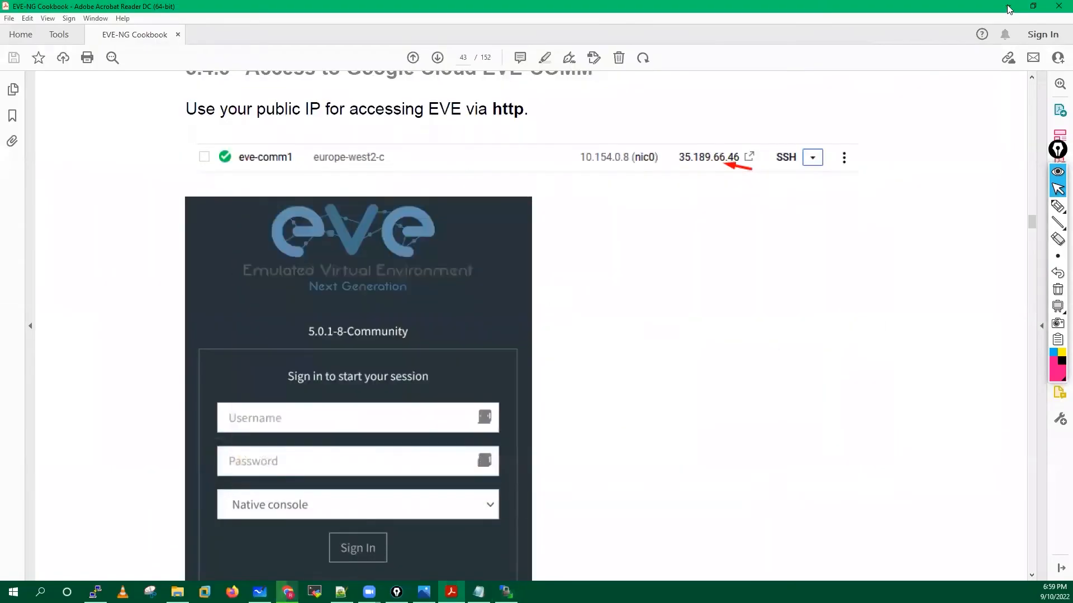
{"action": "left_click", "coordinate": [1010, 9]}
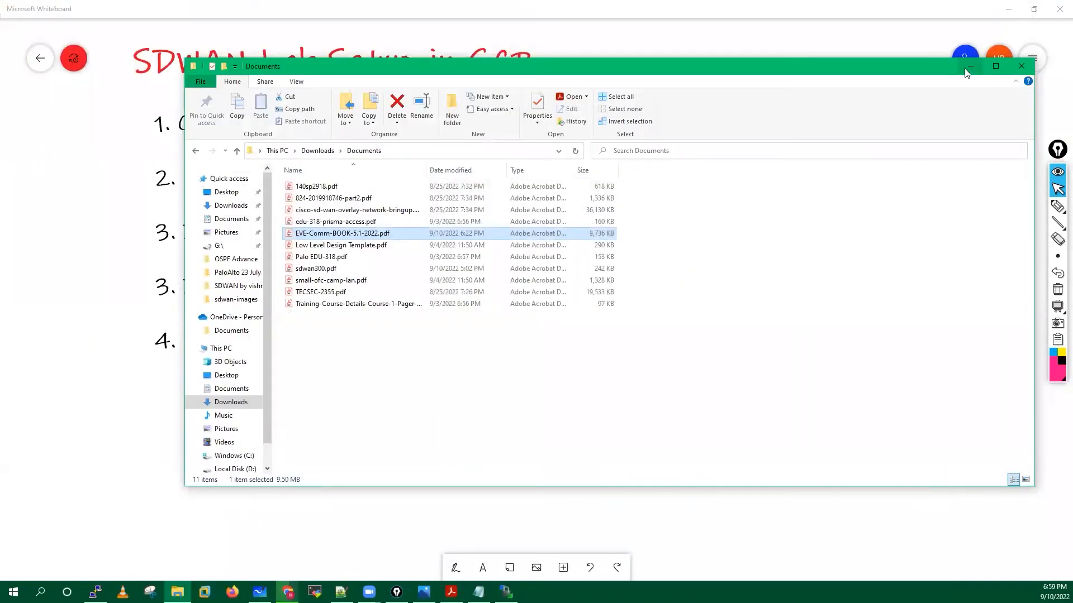
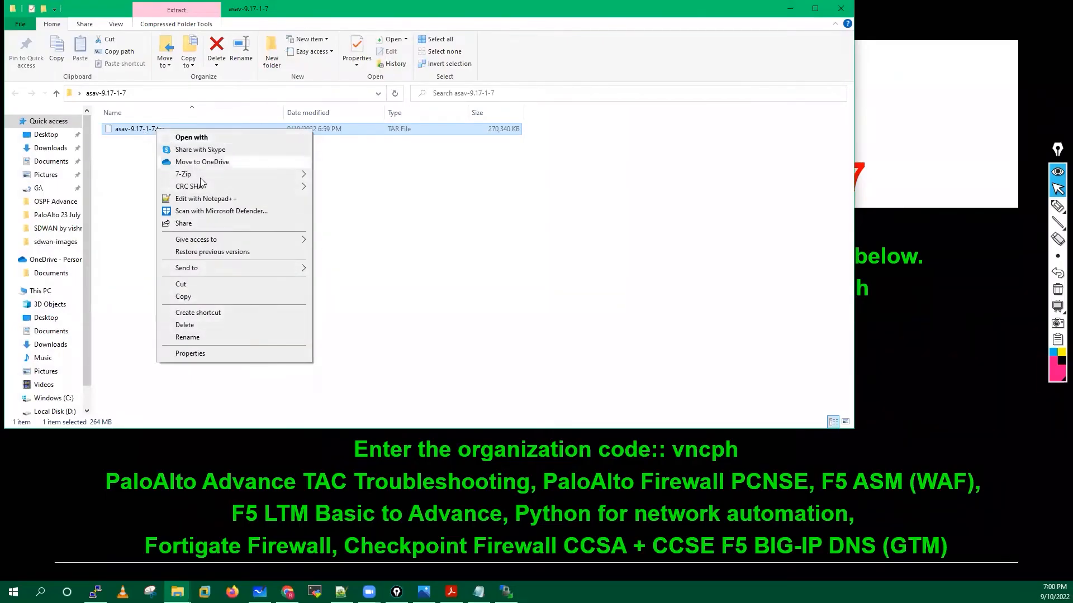
Extract asav-9.17-1-7.tar with 7-Zip Extract Here, then delete the .tar archive.
{"action": "mouse_move", "coordinate": [184, 173]}
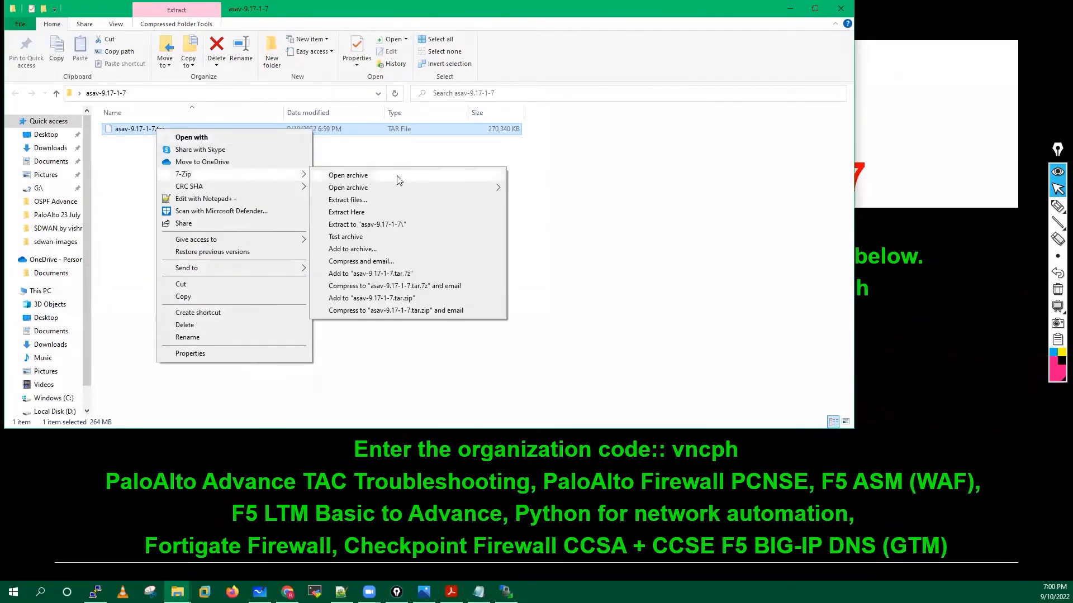
{"action": "left_click", "coordinate": [347, 212]}
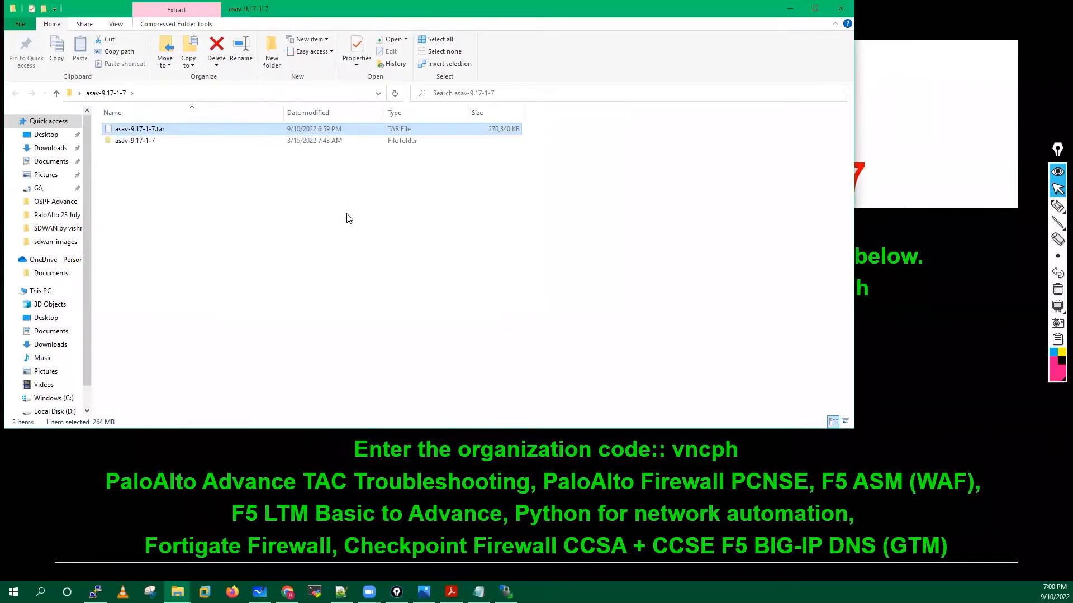
{"action": "left_click", "coordinate": [294, 201]}
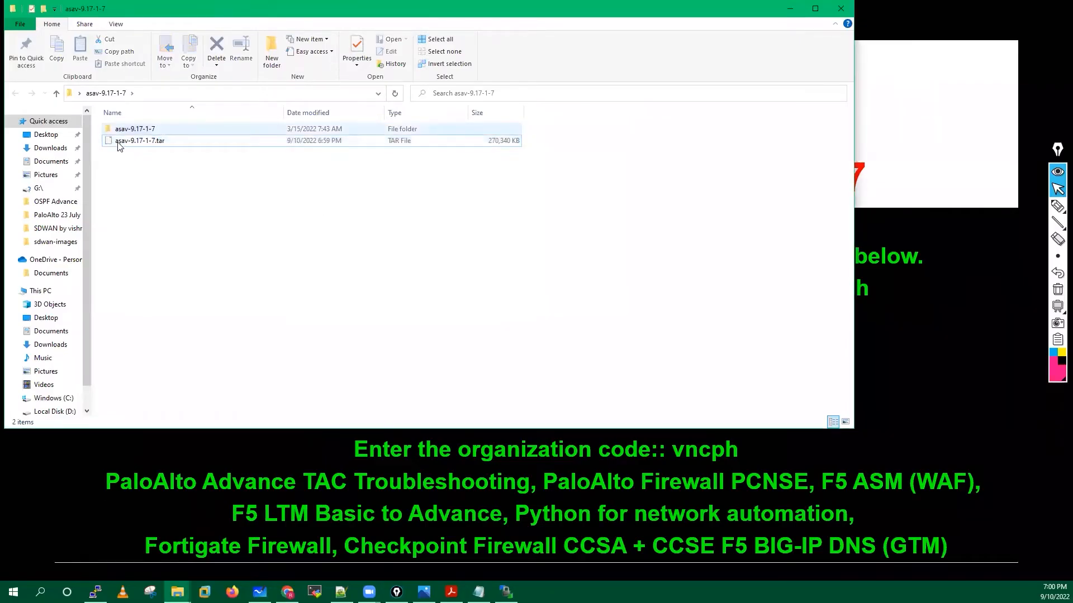
{"action": "right_click", "coordinate": [154, 147]}
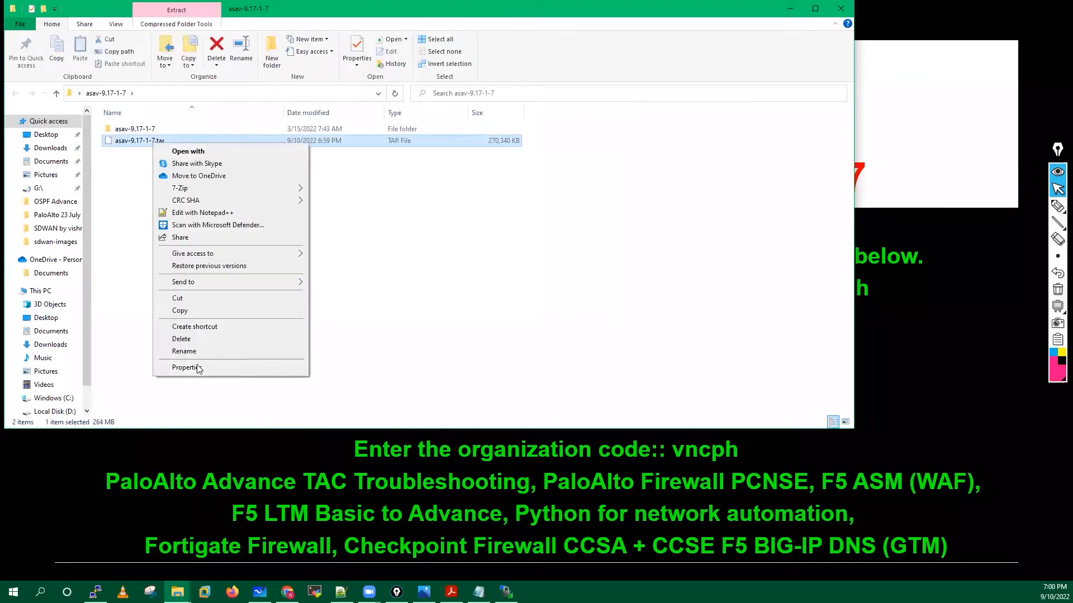
{"action": "left_click", "coordinate": [175, 339]}
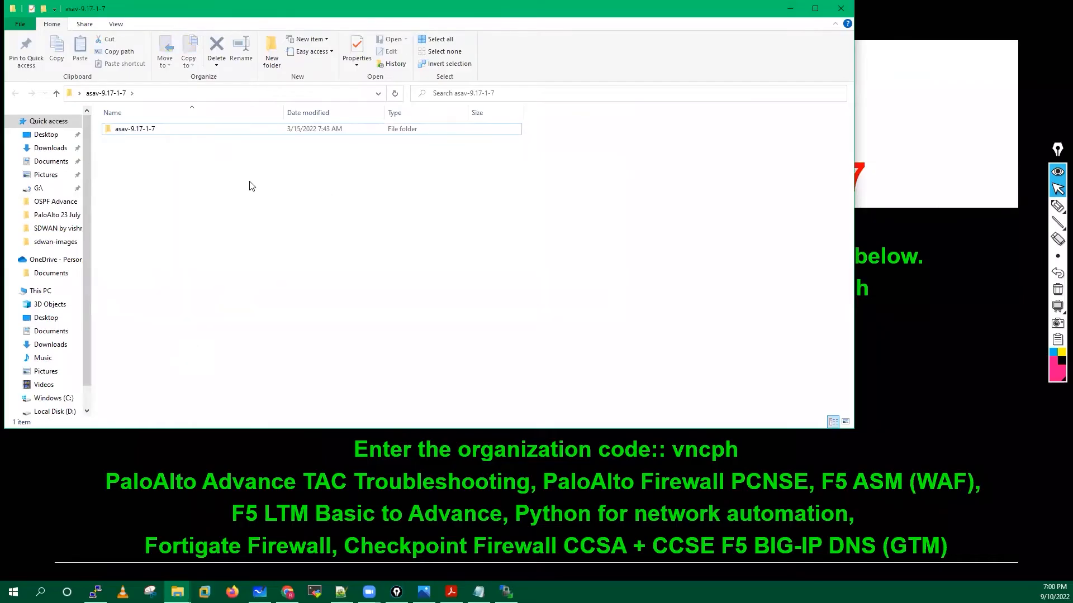
Check the extracted asav-9.17-1-7 folder's contents and close the window.
{"action": "double_click", "coordinate": [143, 129]}
{"action": "left_click", "coordinate": [101, 94]}
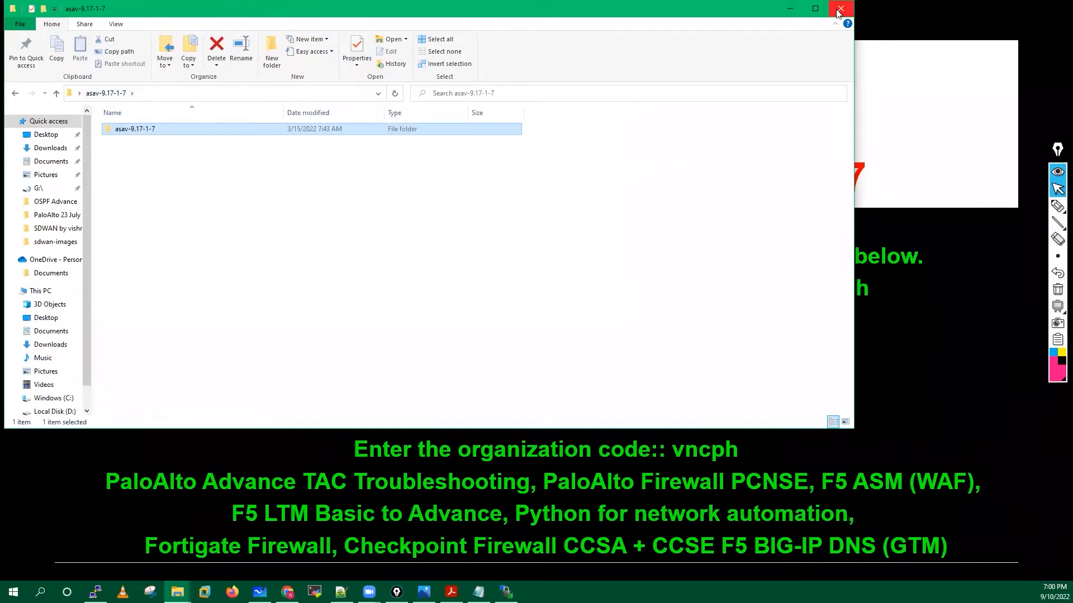
{"action": "key", "text": "alt+F4"}
Delete asav-9.17-1-7.tgz from the desktop.
{"action": "left_click", "coordinate": [103, 258]}
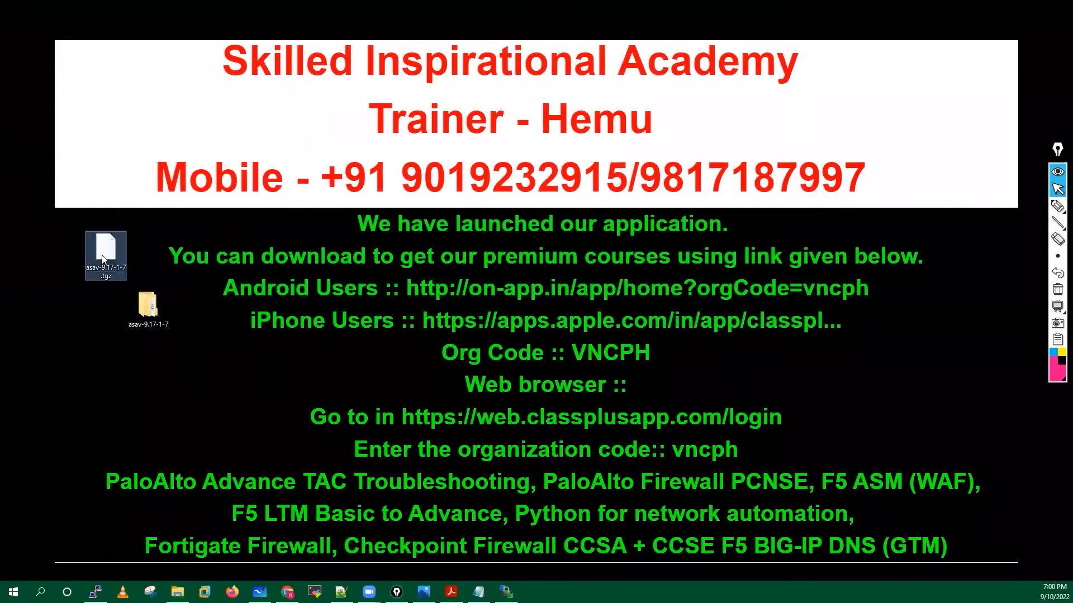
{"action": "right_click", "coordinate": [102, 278]}
{"action": "left_click", "coordinate": [129, 453]}
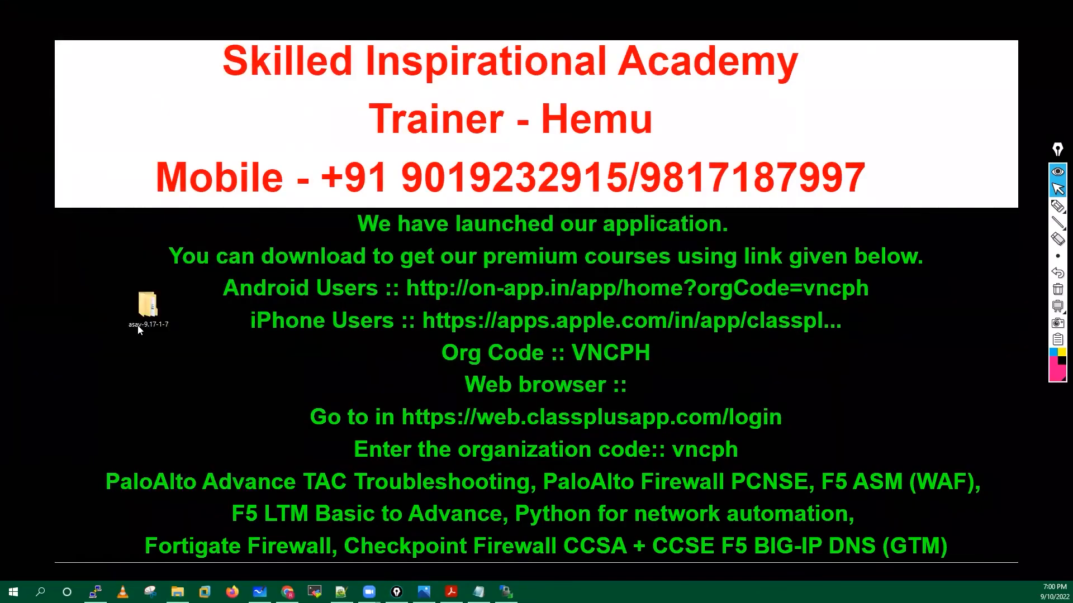
{"action": "double_click", "coordinate": [146, 321]}
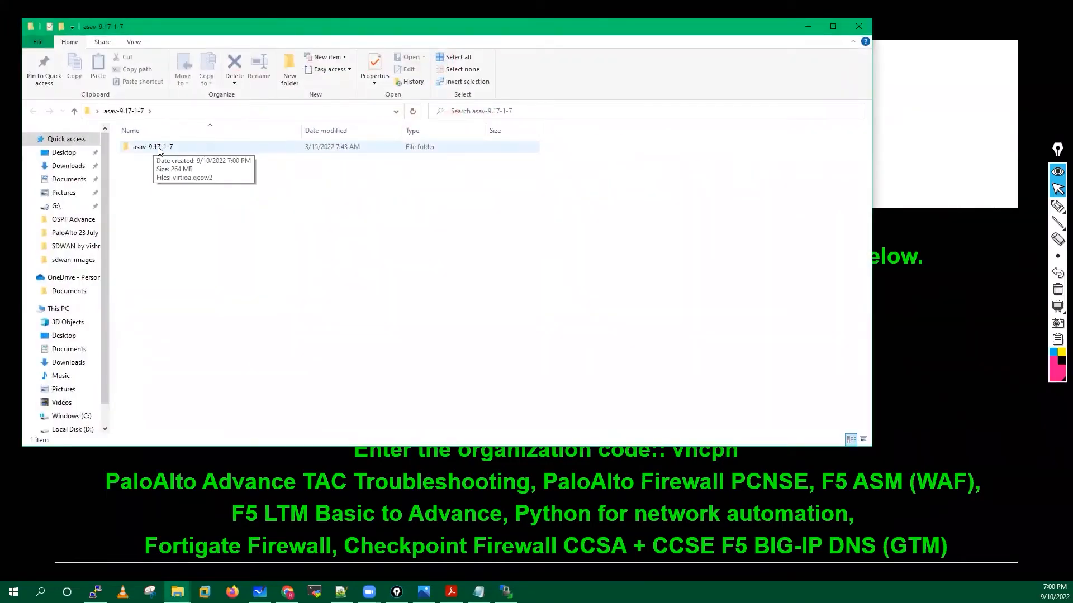
{"action": "left_click", "coordinate": [858, 27]}
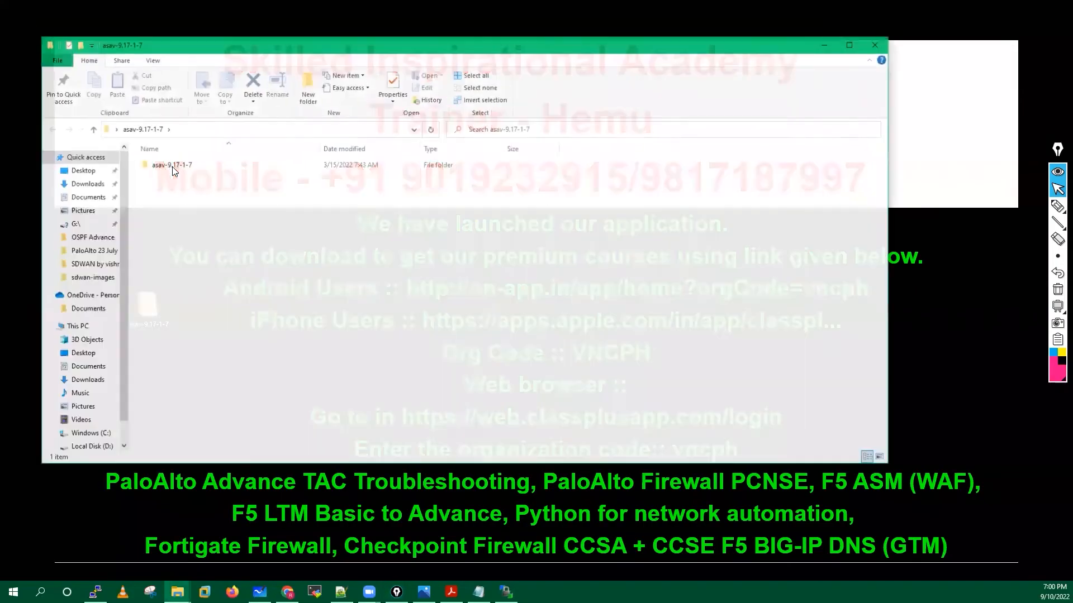
Open the nested asav-9.17-1-7 subfolder and copy virtioa.qcow2.
{"action": "double_click", "coordinate": [172, 166]}
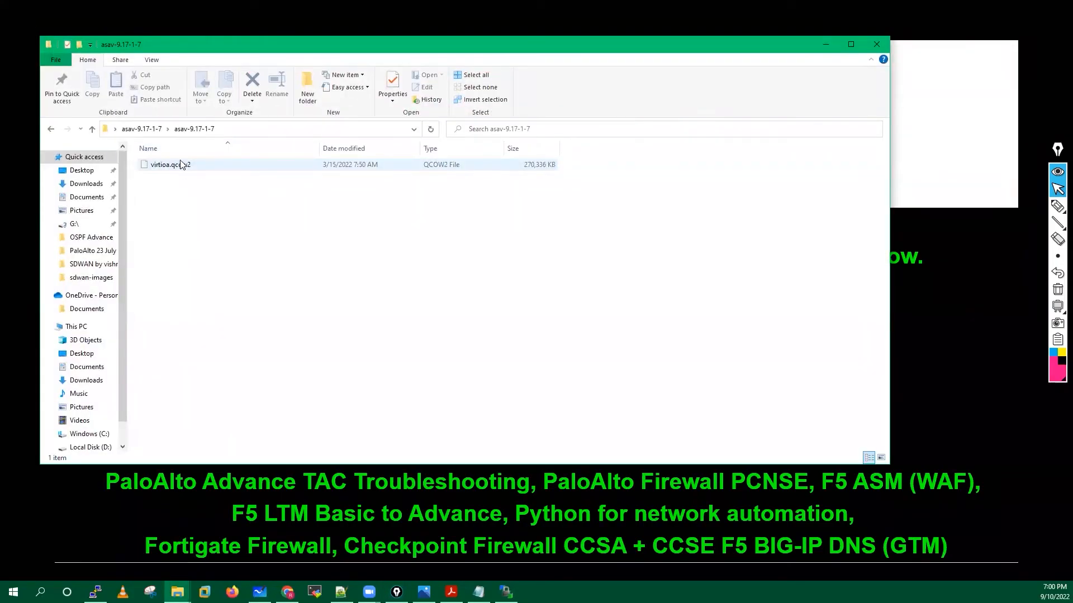
{"action": "left_click", "coordinate": [154, 129]}
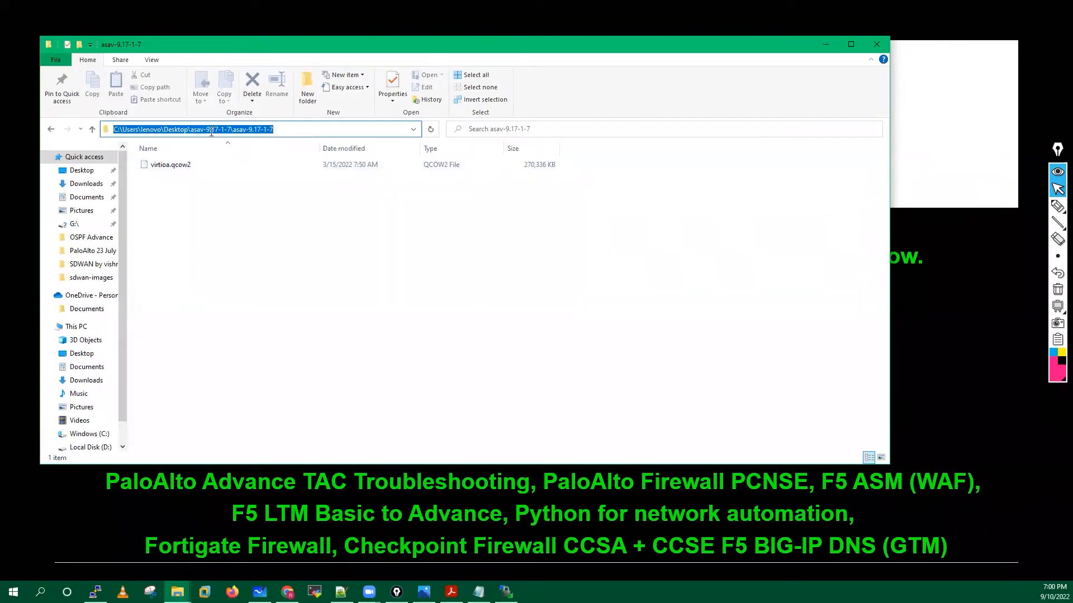
{"action": "left_click", "coordinate": [295, 129]}
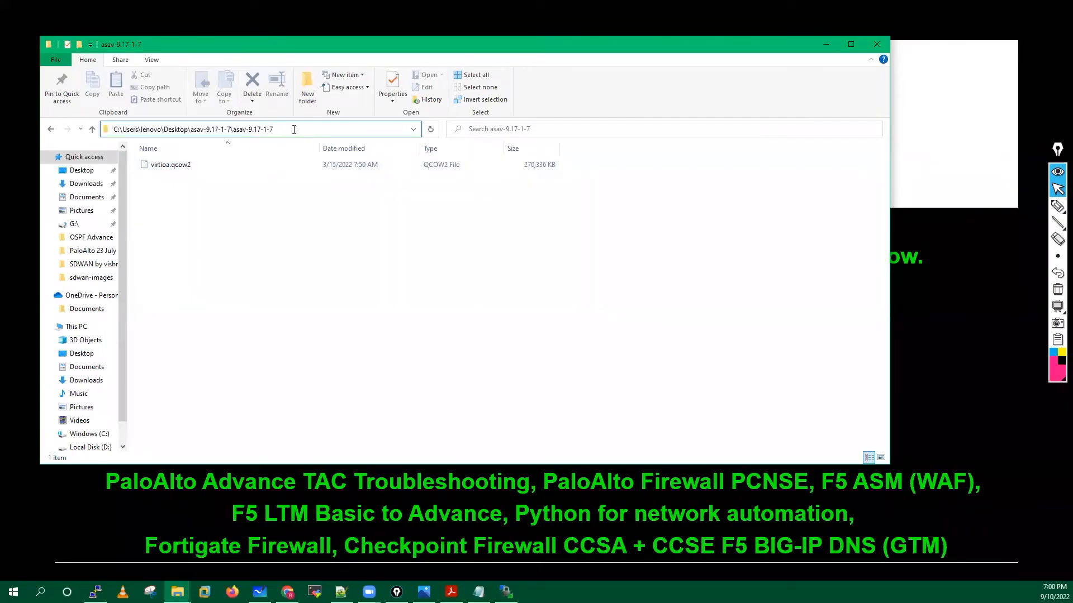
{"action": "left_click", "coordinate": [196, 168]}
{"action": "key", "text": "ctrl+c"}
{"action": "right_click", "coordinate": [179, 168]}
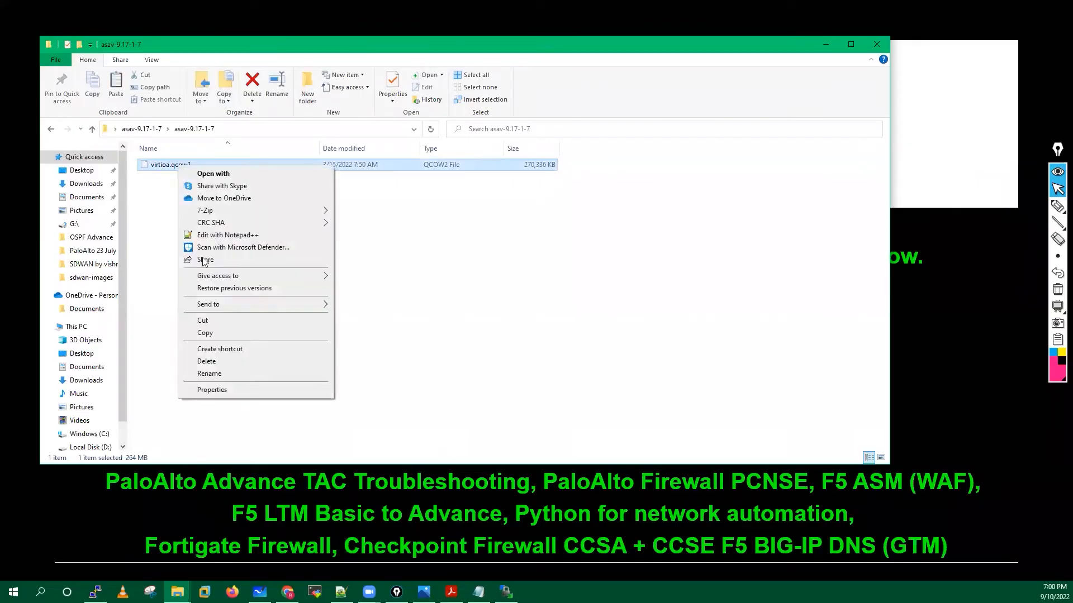
{"action": "left_click", "coordinate": [205, 333]}
Paste virtioa.qcow2 into the parent asav-9.17-1-7 folder and delete the nested subfolder.
{"action": "left_click", "coordinate": [141, 129]}
{"action": "left_click", "coordinate": [187, 240]}
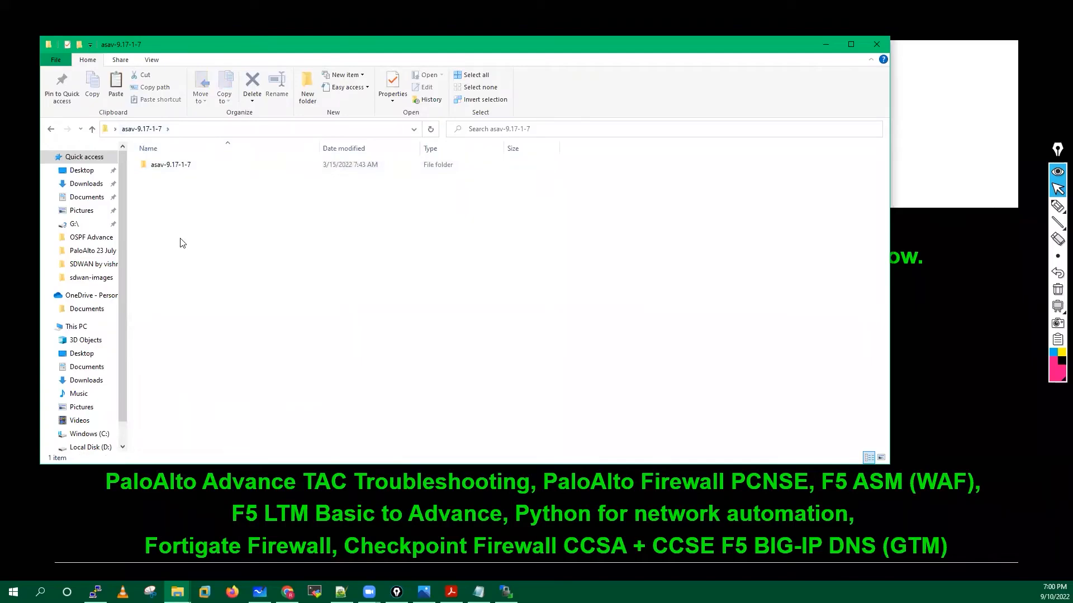
{"action": "key", "text": "ctrl+v"}
{"action": "right_click", "coordinate": [174, 164]}
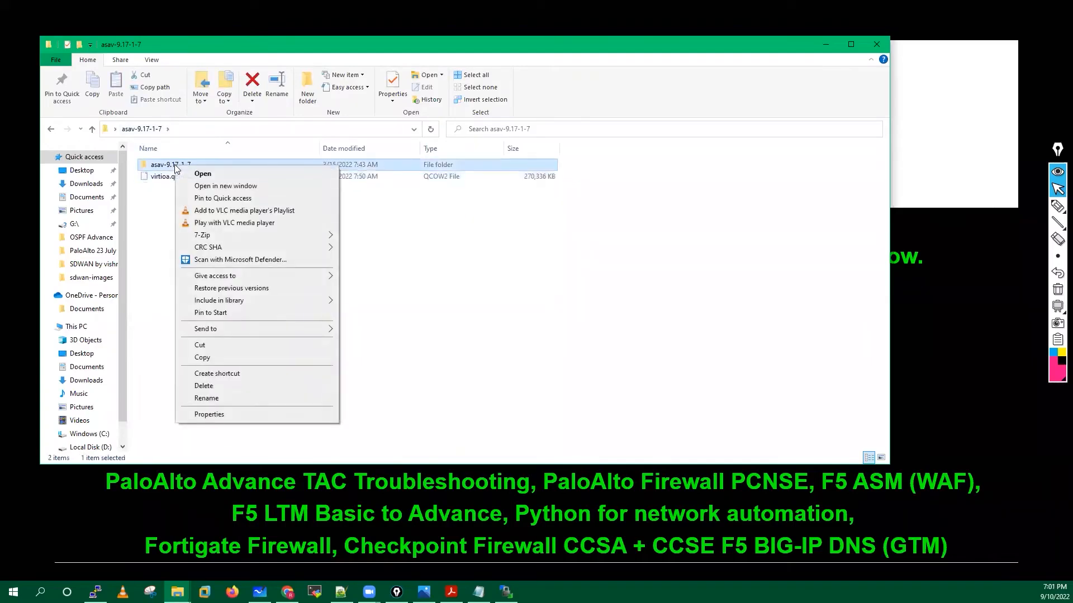
{"action": "left_click", "coordinate": [204, 386]}
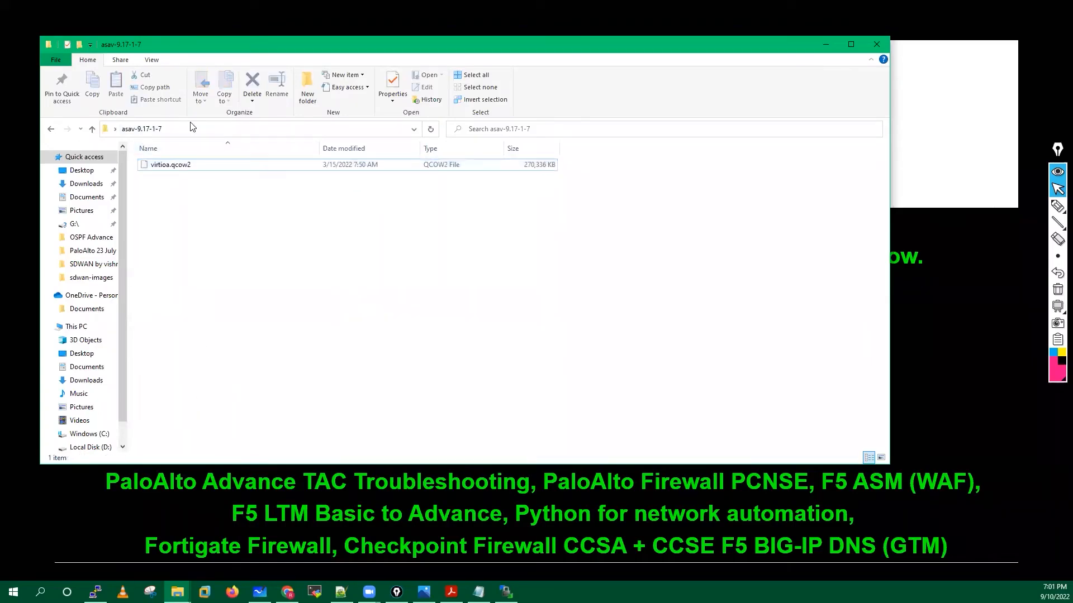
Recheck that the desktop asav-9.17-1-7 folder holds virtioa.qcow2 directly.
{"action": "left_click", "coordinate": [877, 46]}
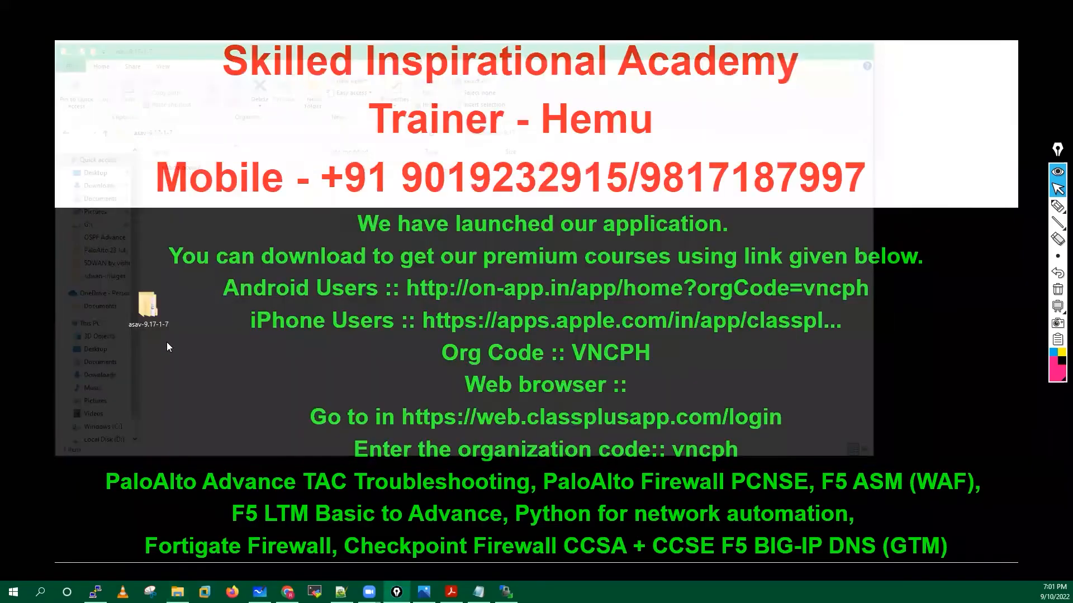
{"action": "double_click", "coordinate": [150, 316]}
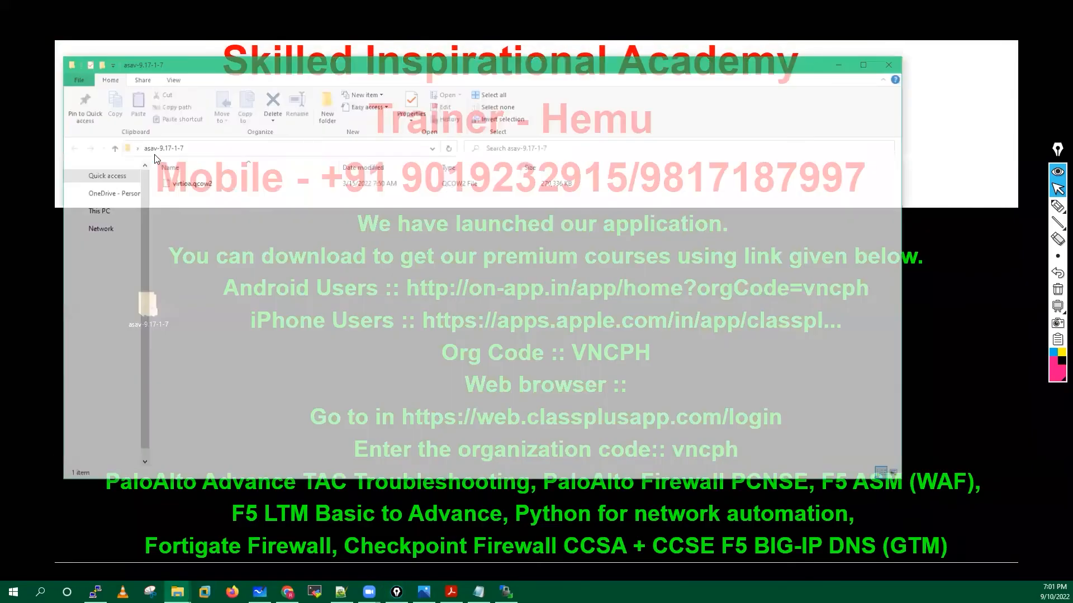
{"action": "left_click", "coordinate": [891, 63]}
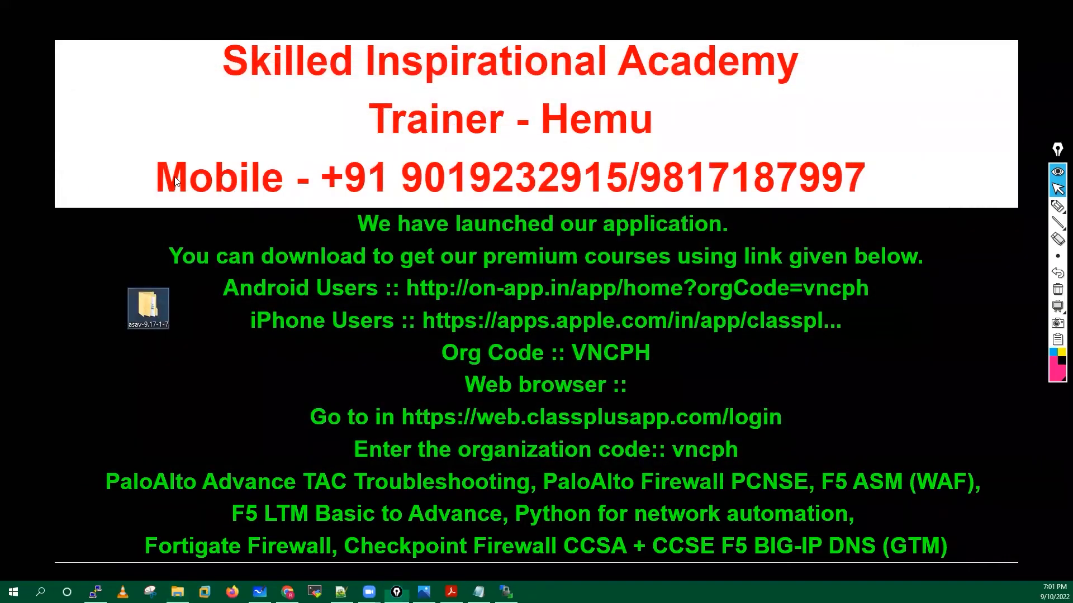
{"action": "double_click", "coordinate": [148, 305]}
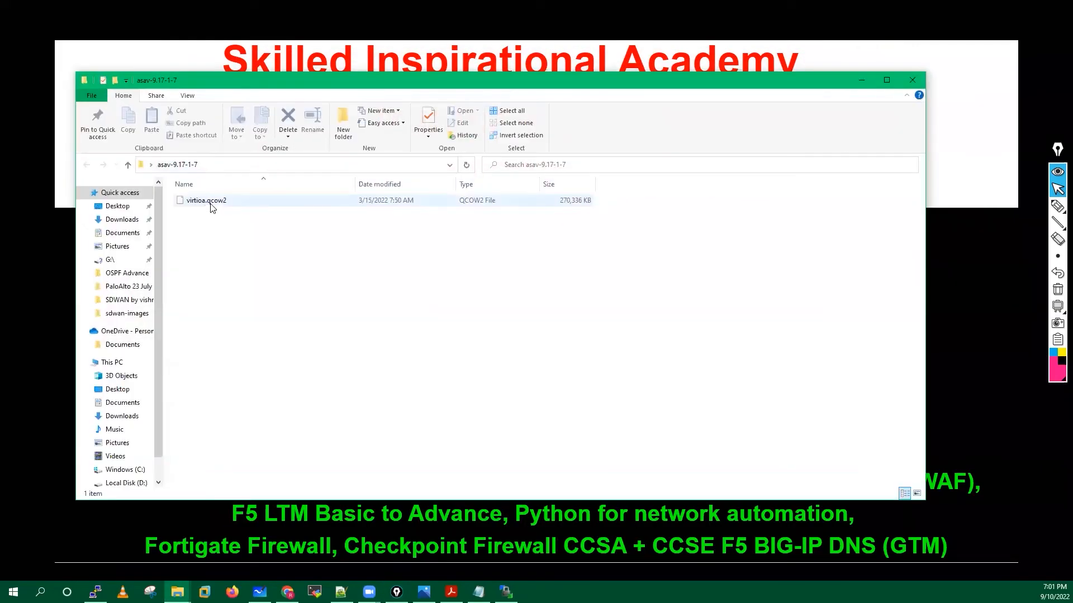
{"action": "left_click", "coordinate": [914, 79]}
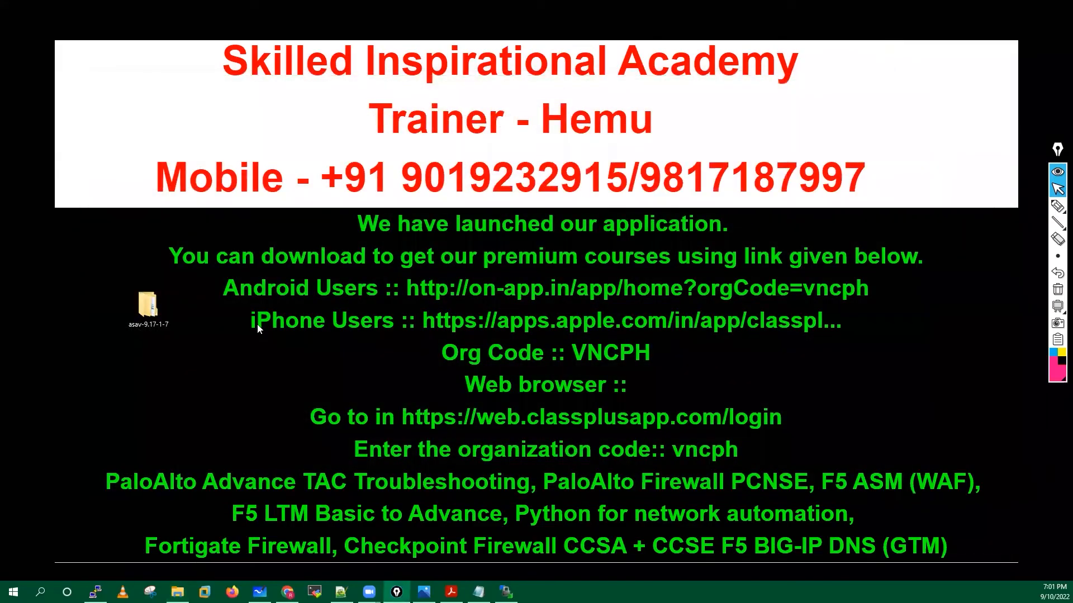
{"action": "key", "text": "super+e"}
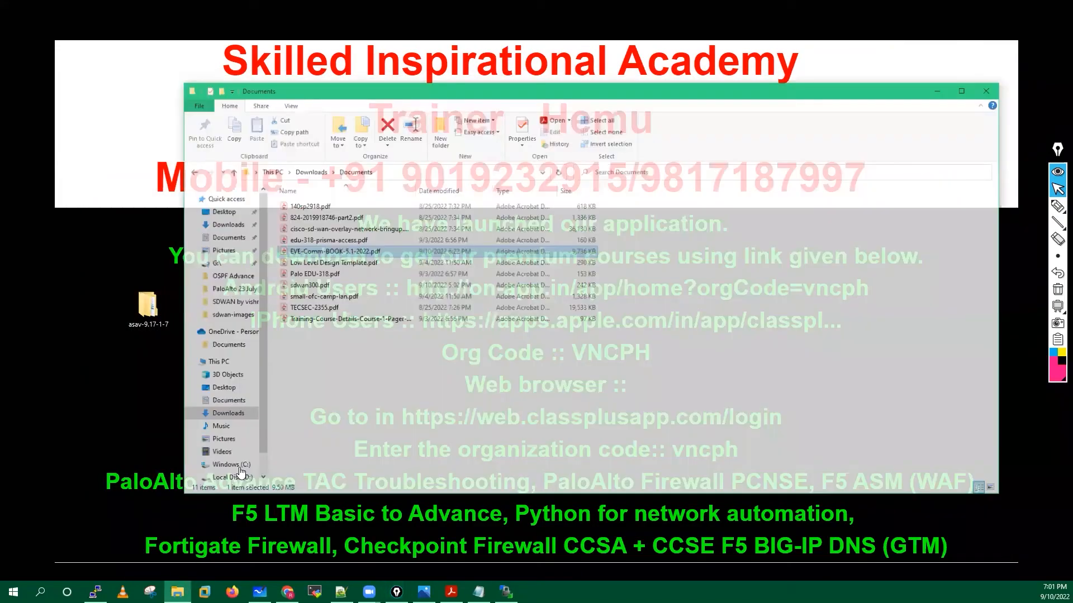
Go to D:\My-Desktop\SW\sdwan-images and maximize the window.
{"action": "double_click", "coordinate": [321, 190]}
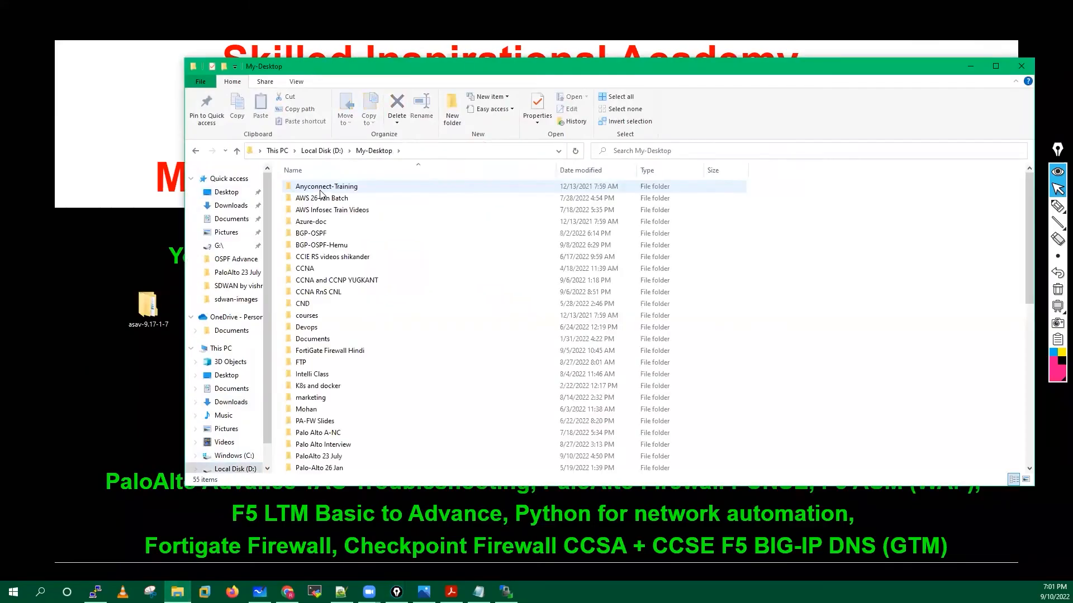
{"action": "scroll", "coordinate": [313, 424], "scroll_direction": "down", "scroll_amount": 4}
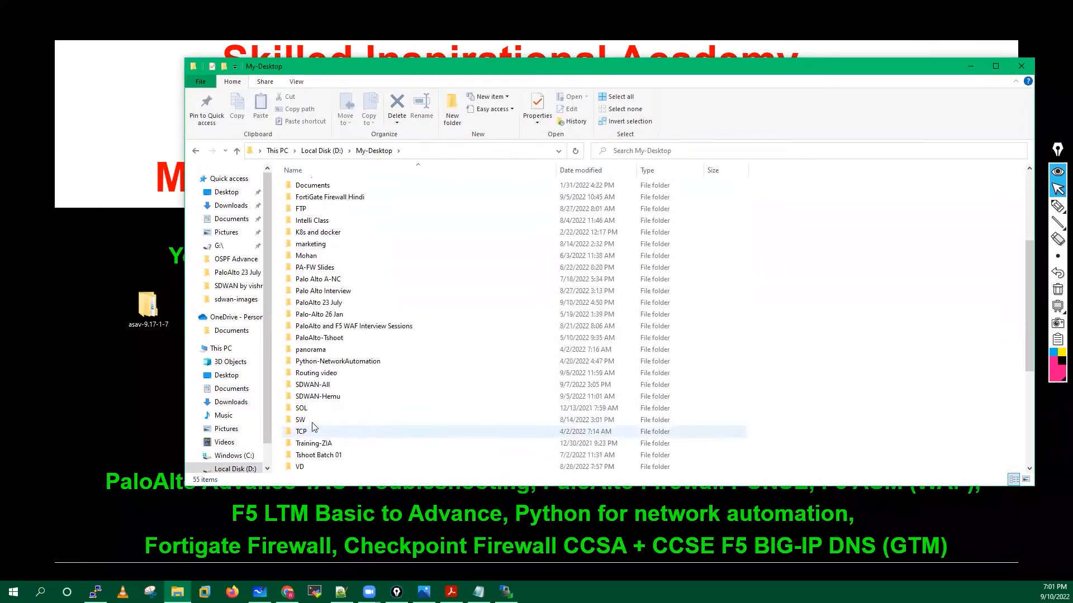
{"action": "double_click", "coordinate": [304, 420]}
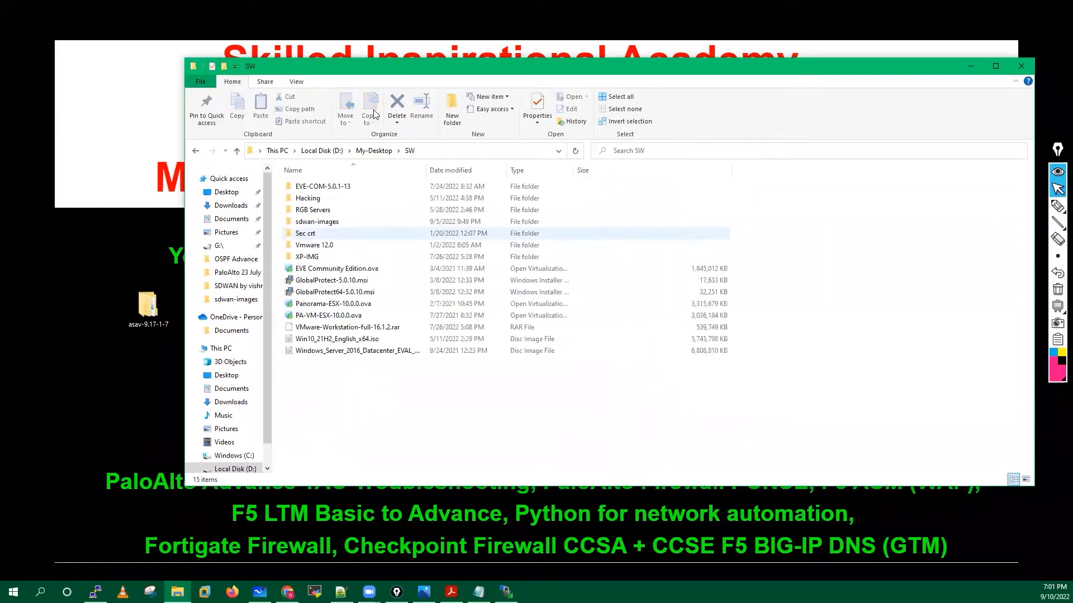
{"action": "double_click", "coordinate": [317, 223]}
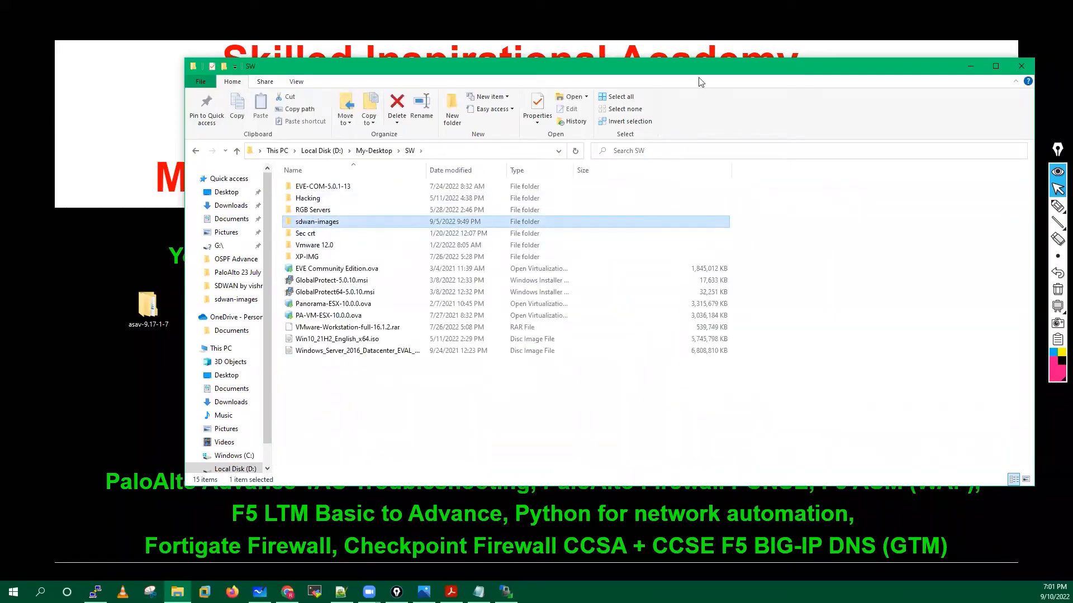
{"action": "left_click", "coordinate": [995, 66]}
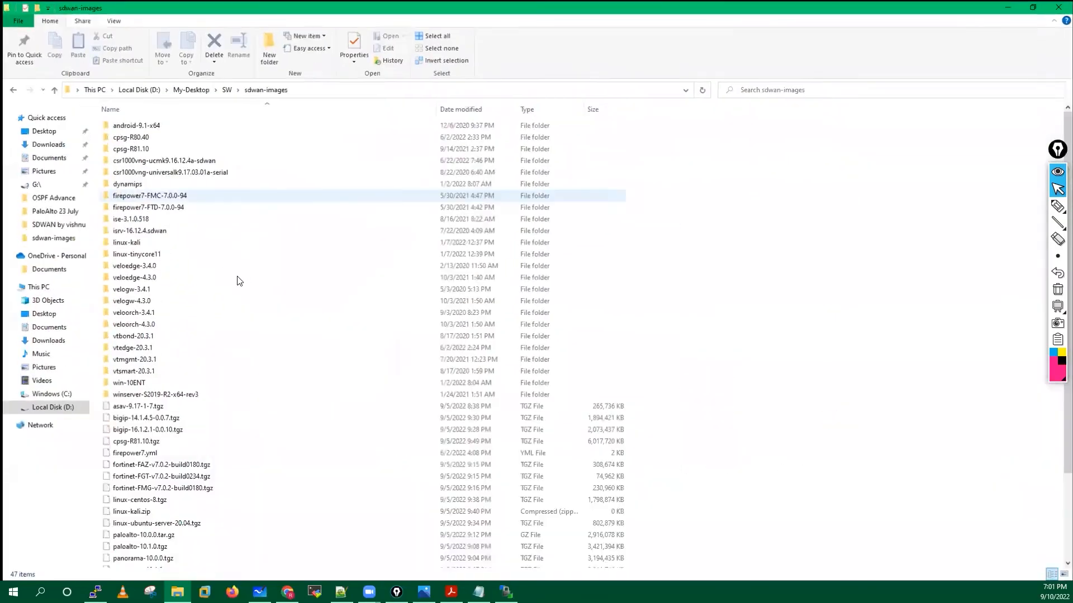
{"action": "scroll", "coordinate": [238, 278], "scroll_direction": "down", "scroll_amount": 2}
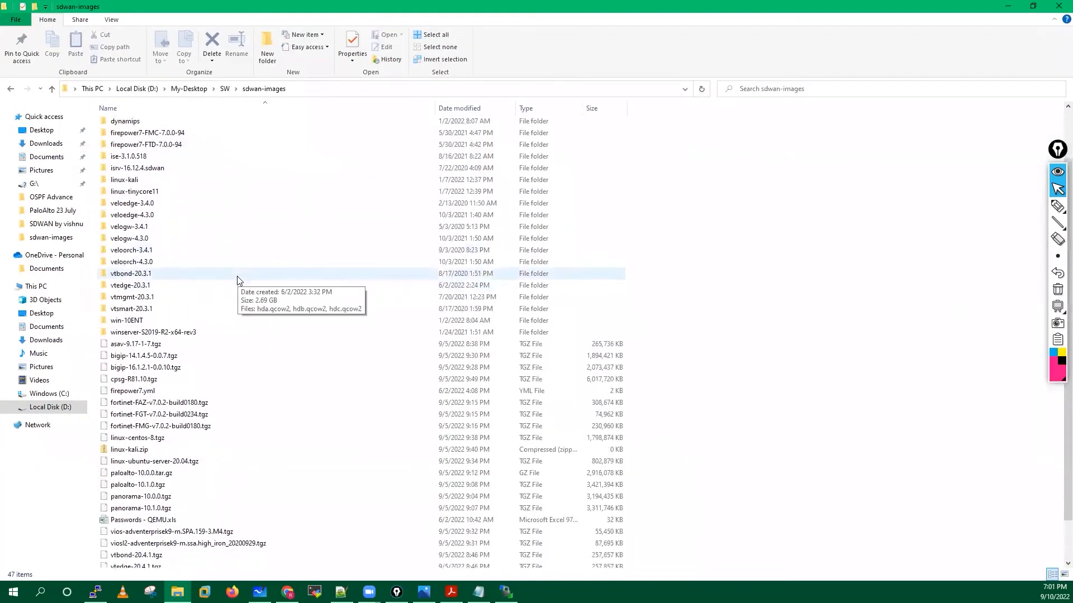
{"action": "scroll", "coordinate": [236, 276], "scroll_direction": "up", "scroll_amount": 3}
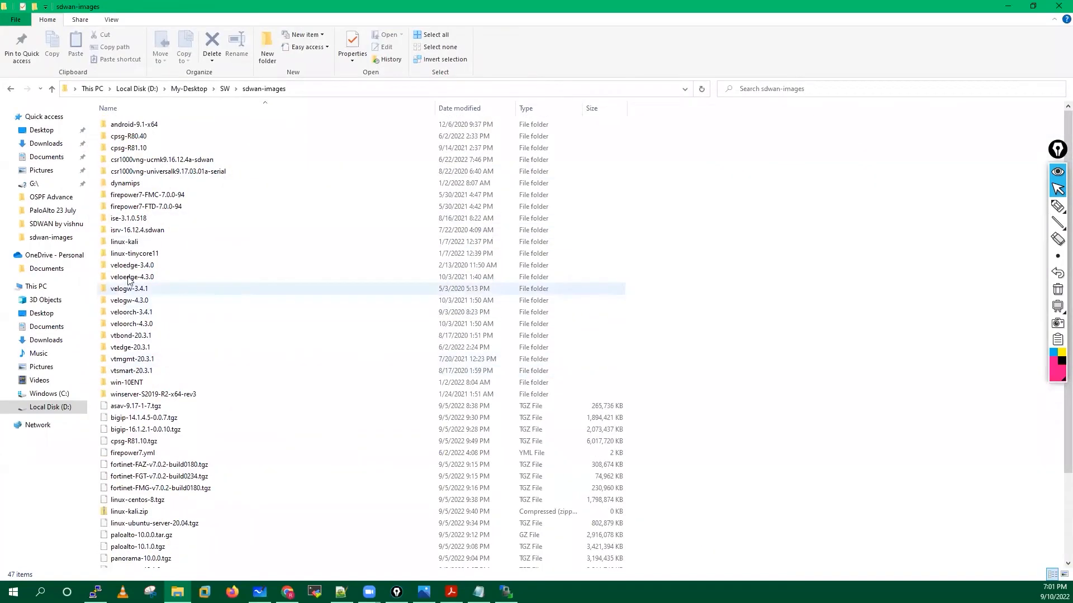
Inspect the win-10ENT, vtsmart-20.3.1, vtmgmt-20.3.1 and vtedge-20.3.1 image folders.
{"action": "double_click", "coordinate": [127, 386]}
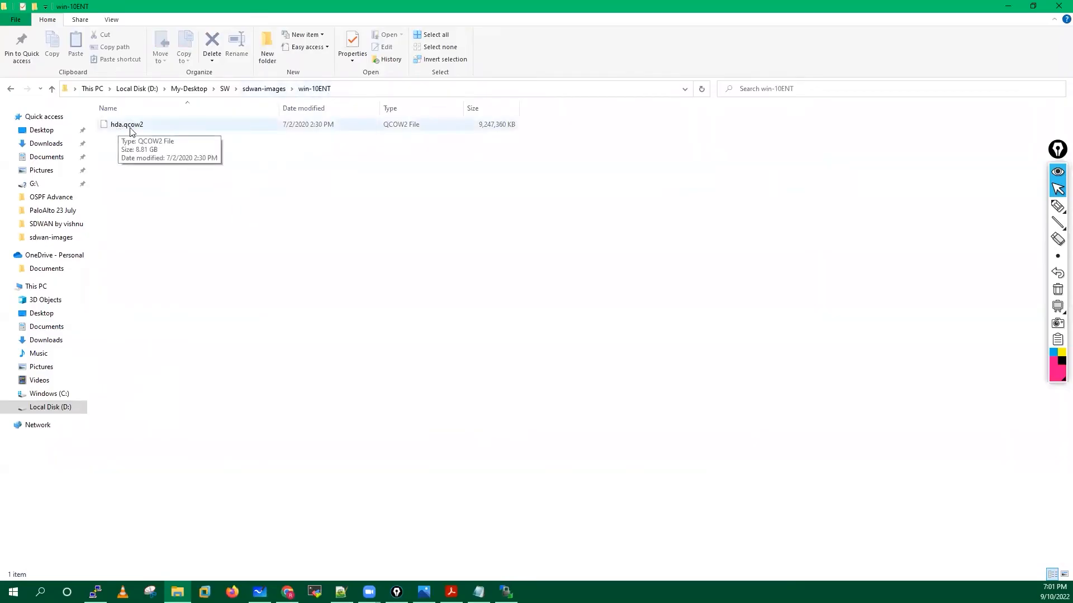
{"action": "left_click", "coordinate": [264, 90]}
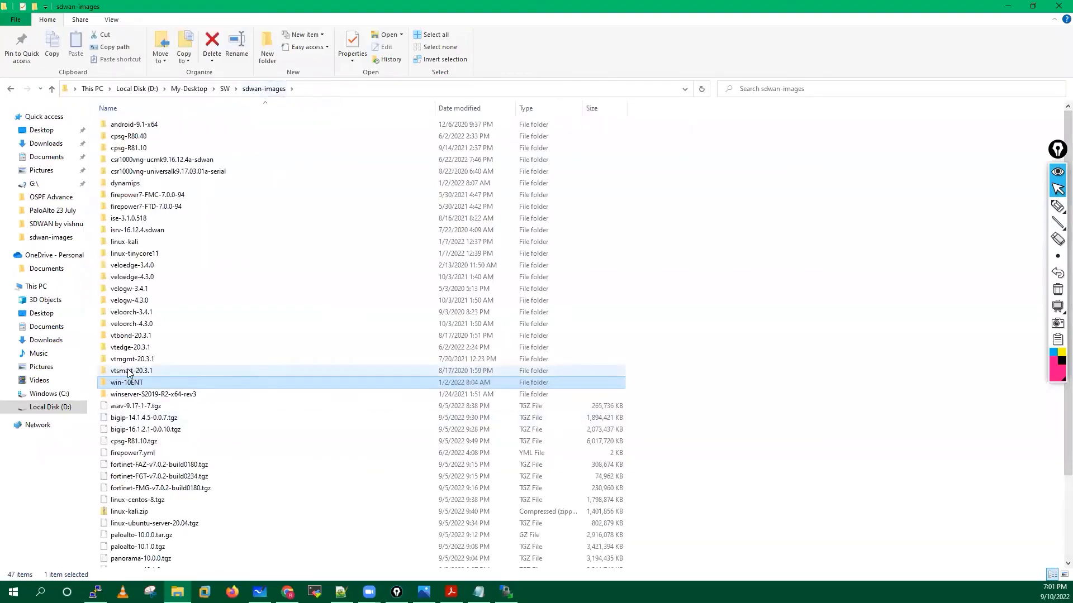
{"action": "double_click", "coordinate": [127, 371]}
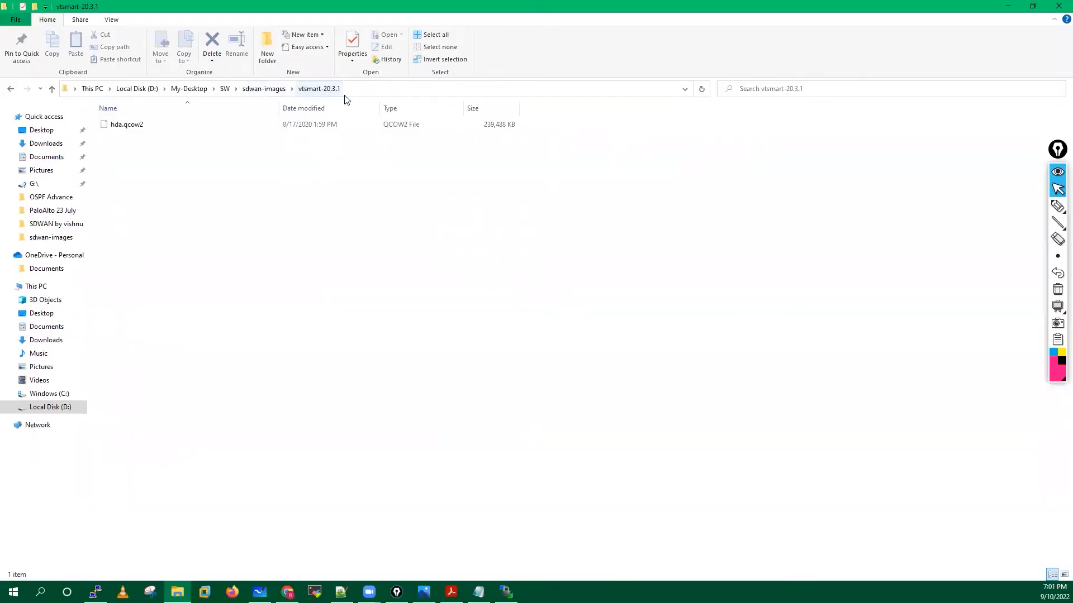
{"action": "left_click", "coordinate": [278, 89]}
{"action": "left_click", "coordinate": [137, 362]}
{"action": "double_click", "coordinate": [138, 363]}
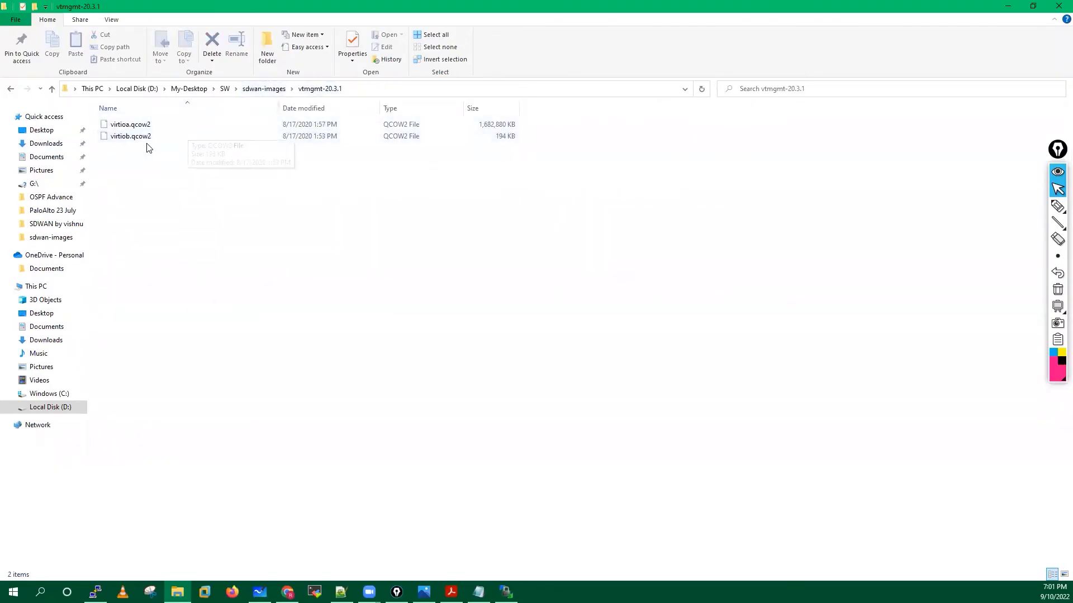
{"action": "left_click", "coordinate": [264, 88]}
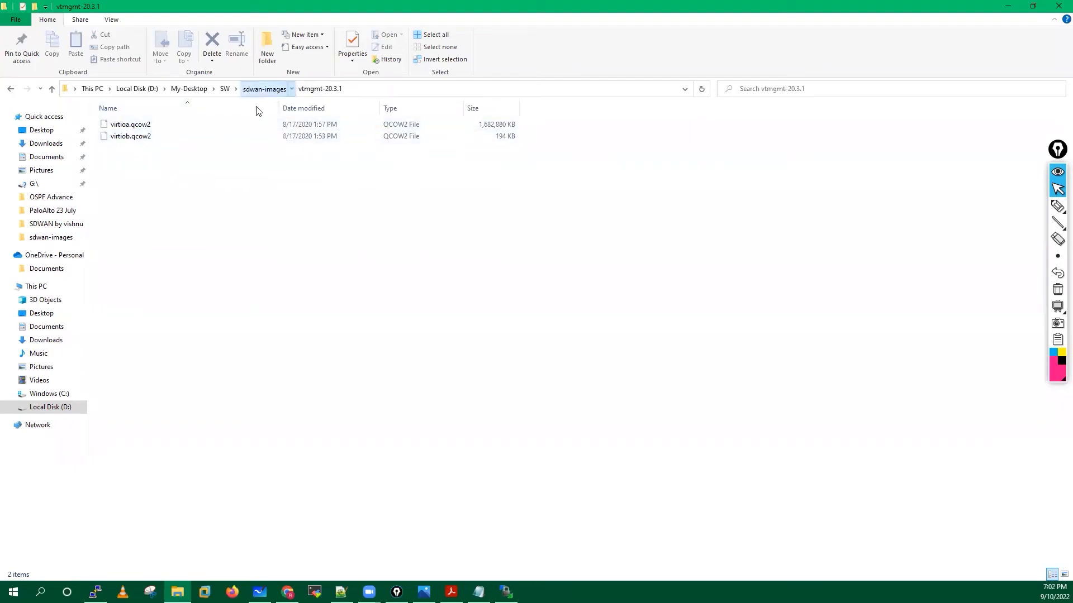
{"action": "double_click", "coordinate": [127, 349]}
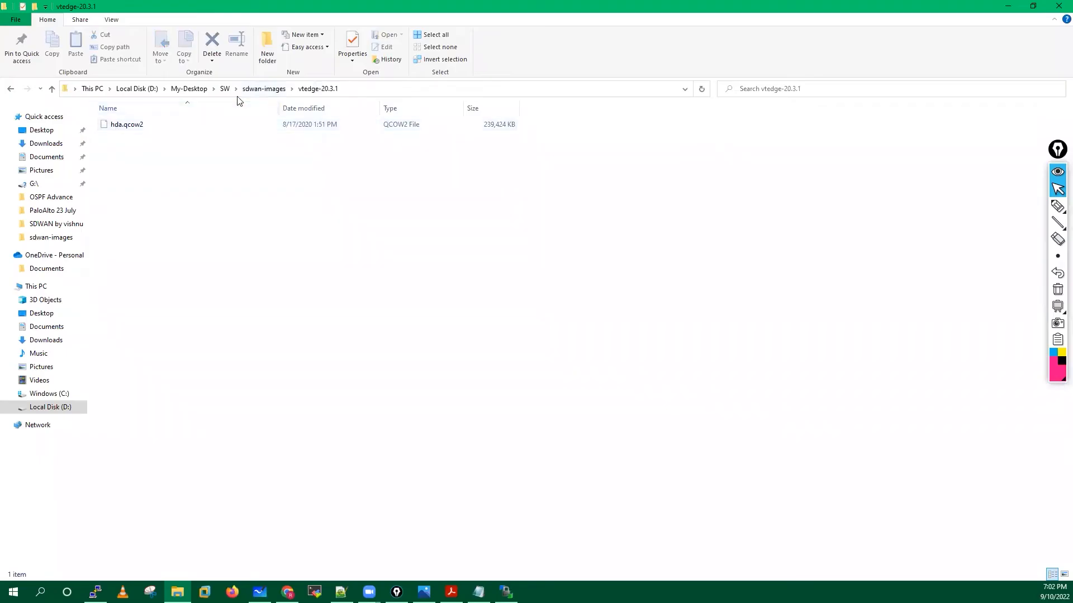
{"action": "left_click", "coordinate": [262, 89]}
Recheck the vtmgmt-20.3.1 and vtedge-20.3.1 folders, then close Explorer.
{"action": "double_click", "coordinate": [134, 359]}
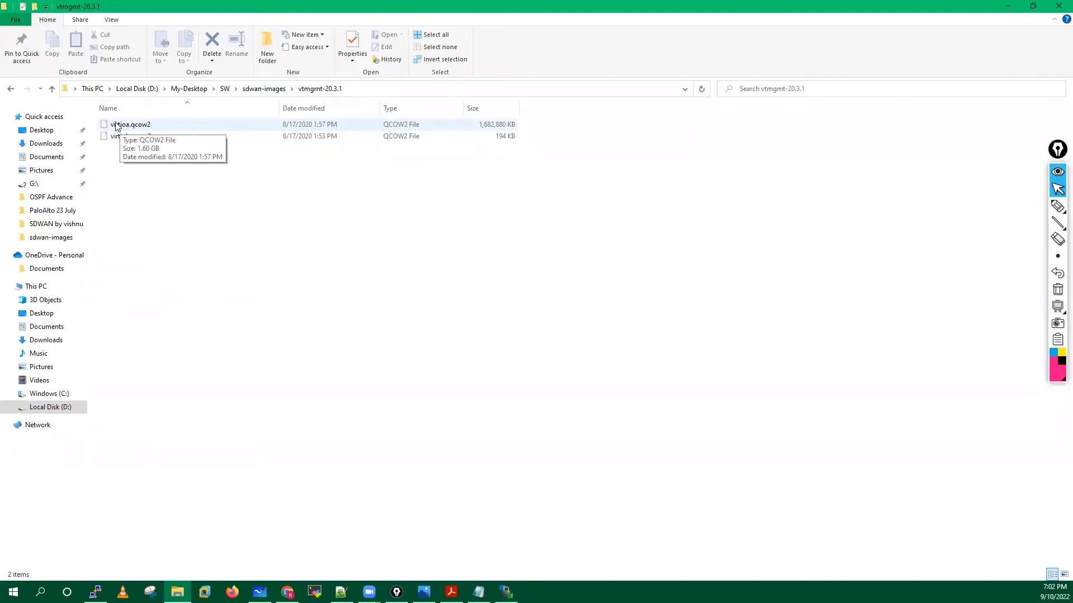
{"action": "left_click", "coordinate": [266, 89]}
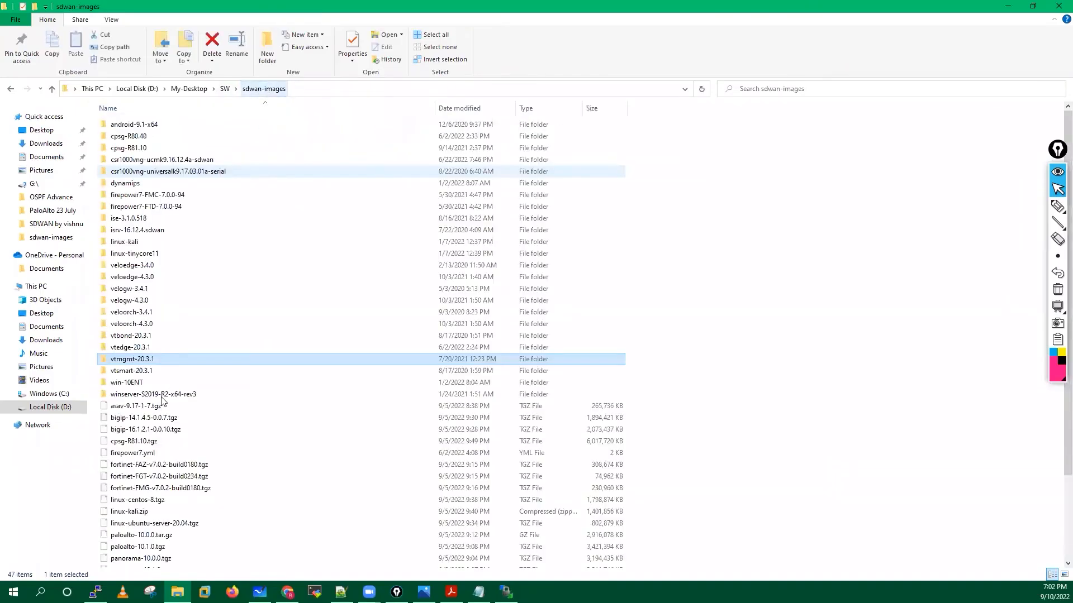
{"action": "double_click", "coordinate": [144, 349]}
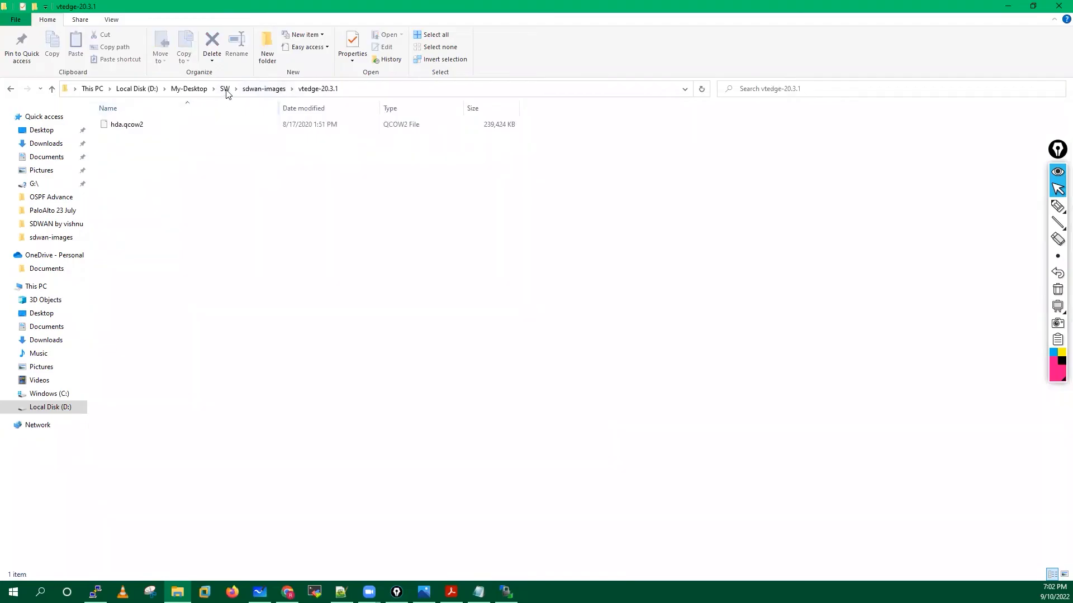
{"action": "left_click", "coordinate": [252, 91]}
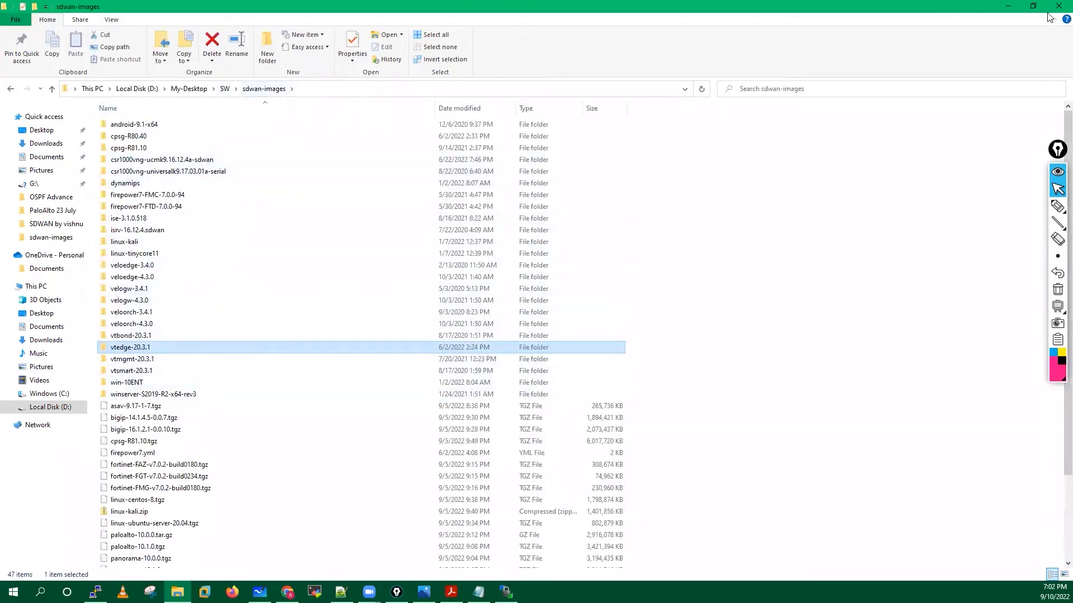
{"action": "key", "text": "alt+F4"}
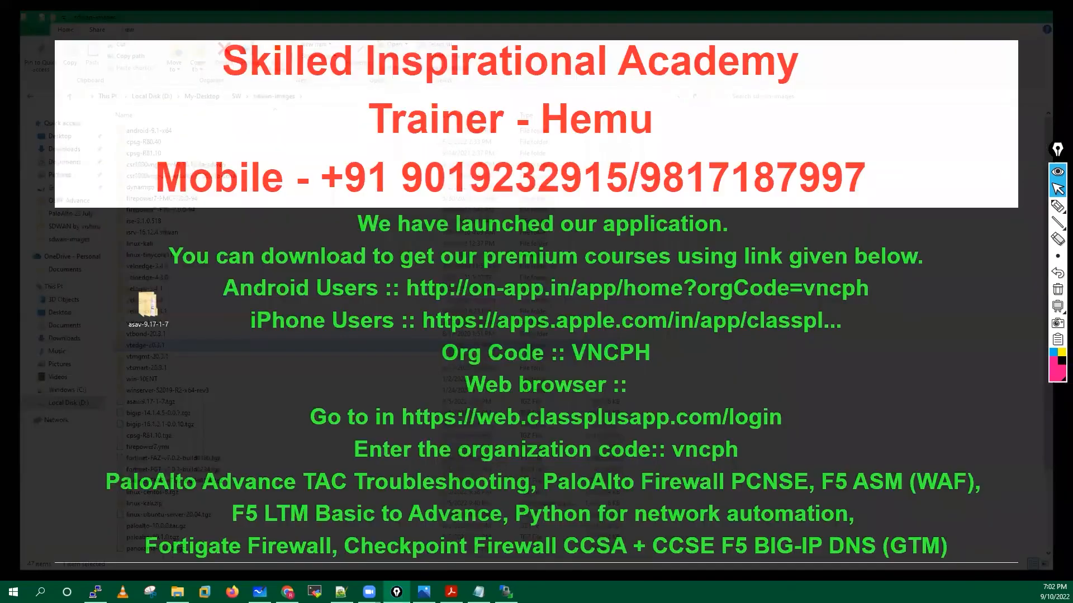
In WinSCP, open the local dynamips folder showing the three router .image files.
{"action": "key", "text": "alt+Tab"}
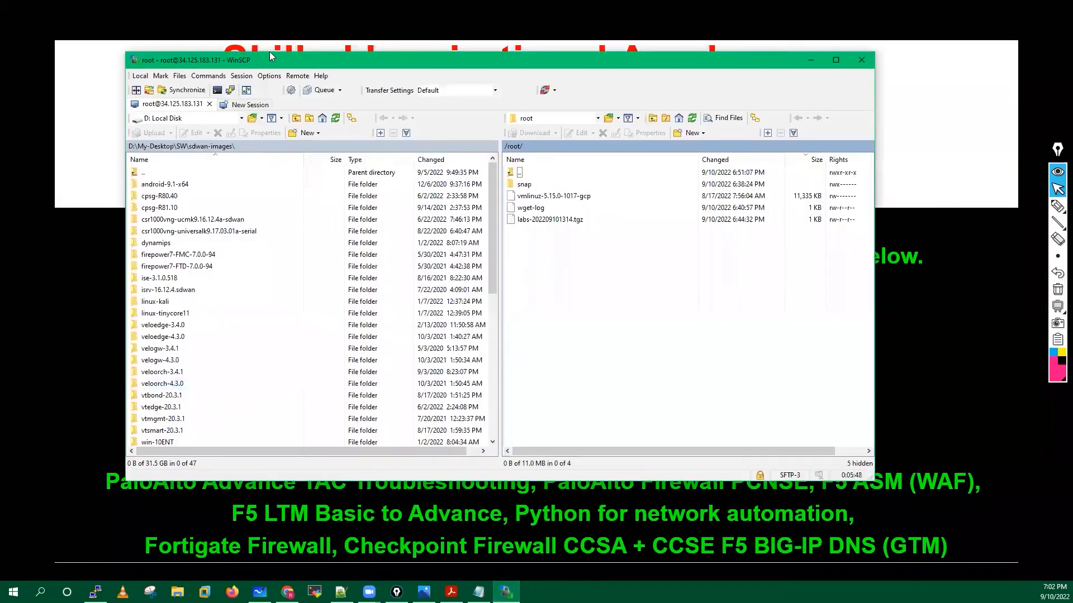
{"action": "left_click_drag", "start_coordinate": [422, 62], "coordinate": [406, 60]}
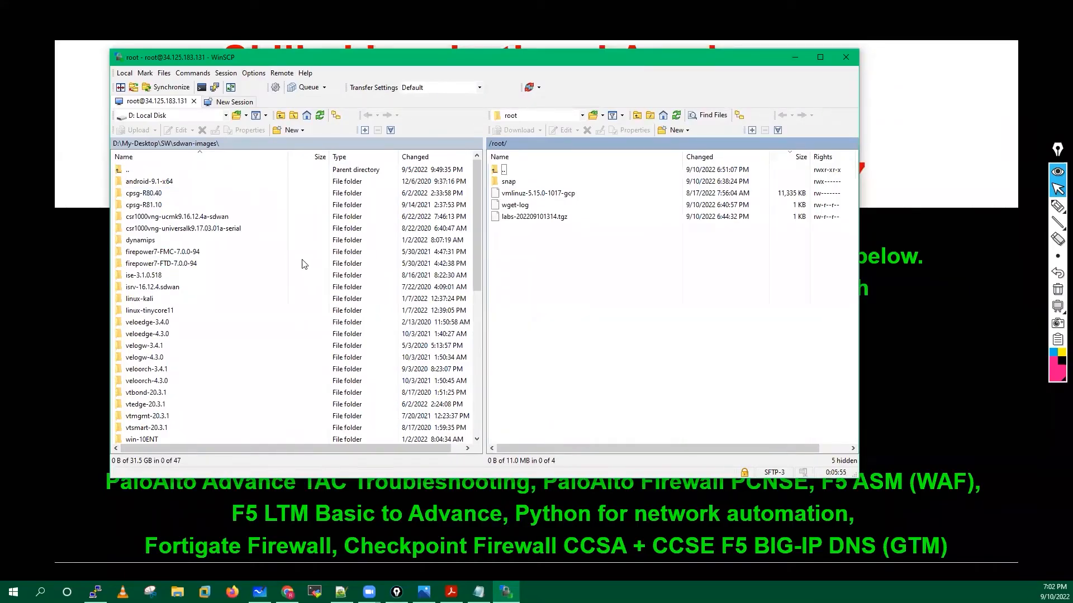
{"action": "left_click", "coordinate": [143, 242]}
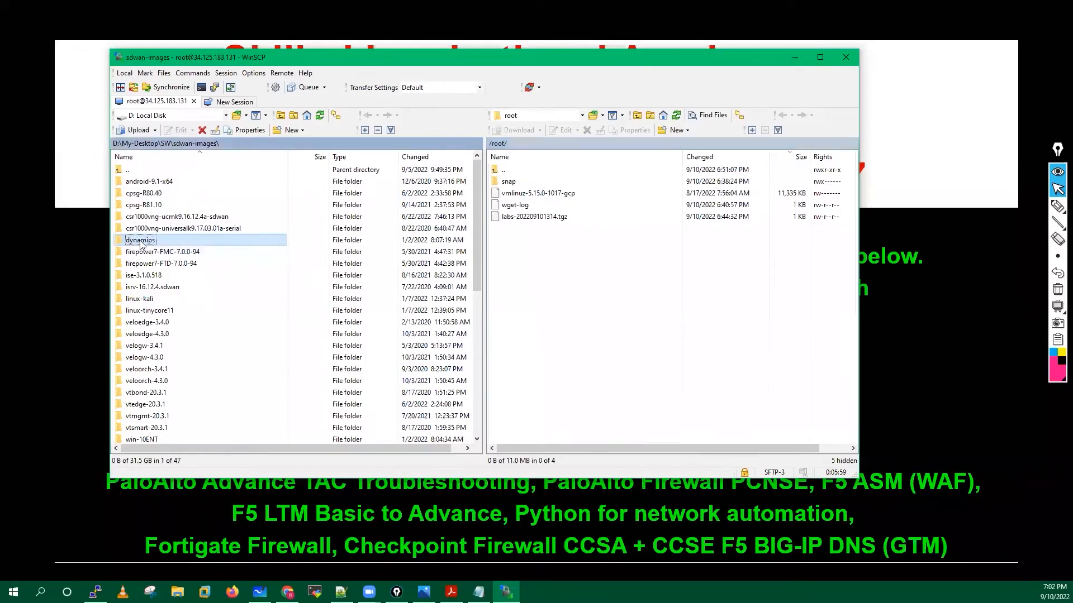
{"action": "double_click", "coordinate": [141, 244]}
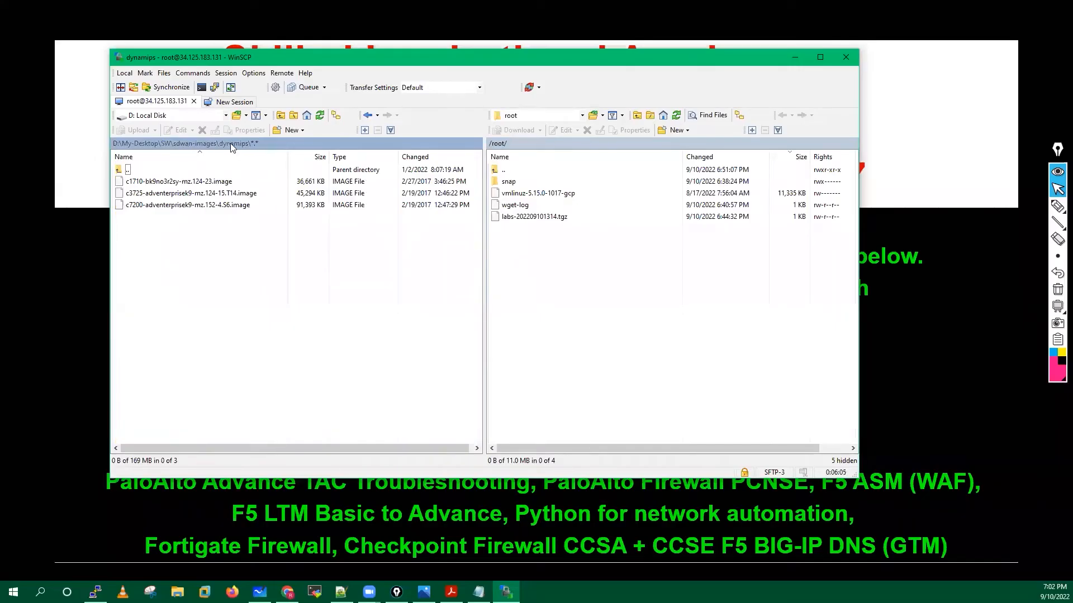
{"action": "left_click", "coordinate": [646, 289]}
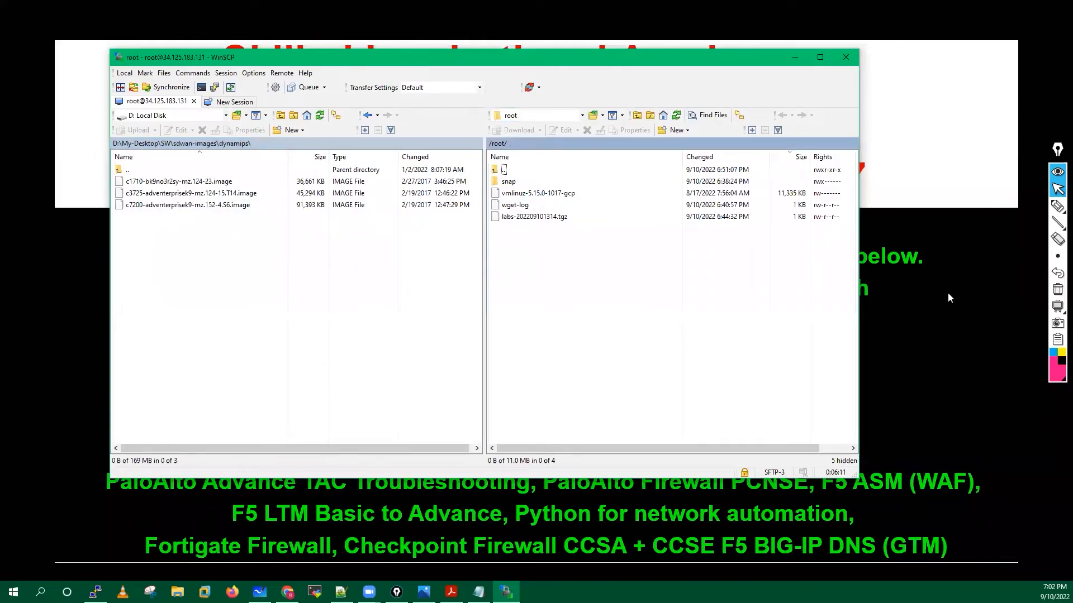
{"action": "mouse_move", "coordinate": [1056, 208]}
{"action": "mouse_move", "coordinate": [586, 269]}
{"action": "left_mouse_down"}
{"action": "mouse_move", "coordinate": [572, 273]}
{"action": "mouse_move", "coordinate": [579, 349]}
{"action": "left_mouse_up"}
{"action": "mouse_move", "coordinate": [757, 270]}
{"action": "left_mouse_down"}
{"action": "mouse_move", "coordinate": [778, 276]}
{"action": "mouse_move", "coordinate": [736, 343]}
{"action": "left_mouse_up"}
{"action": "mouse_move", "coordinate": [615, 284]}
{"action": "left_mouse_down"}
{"action": "mouse_move", "coordinate": [616, 307]}
{"action": "mouse_move", "coordinate": [624, 281]}
{"action": "left_mouse_up"}
{"action": "left_click_drag", "start_coordinate": [617, 294], "coordinate": [629, 302]}
{"action": "left_click_drag", "start_coordinate": [630, 287], "coordinate": [639, 286]}
{"action": "mouse_move", "coordinate": [644, 286]}
{"action": "left_mouse_down"}
{"action": "mouse_move", "coordinate": [663, 302]}
{"action": "mouse_move", "coordinate": [683, 285]}
{"action": "mouse_move", "coordinate": [715, 289]}
{"action": "mouse_move", "coordinate": [710, 303]}
{"action": "left_mouse_up"}
{"action": "mouse_move", "coordinate": [195, 287]}
{"action": "left_mouse_down"}
{"action": "mouse_move", "coordinate": [198, 302]}
{"action": "mouse_move", "coordinate": [242, 299]}
{"action": "mouse_move", "coordinate": [260, 286]}
{"action": "mouse_move", "coordinate": [289, 291]}
{"action": "mouse_move", "coordinate": [287, 279]}
{"action": "left_mouse_up"}
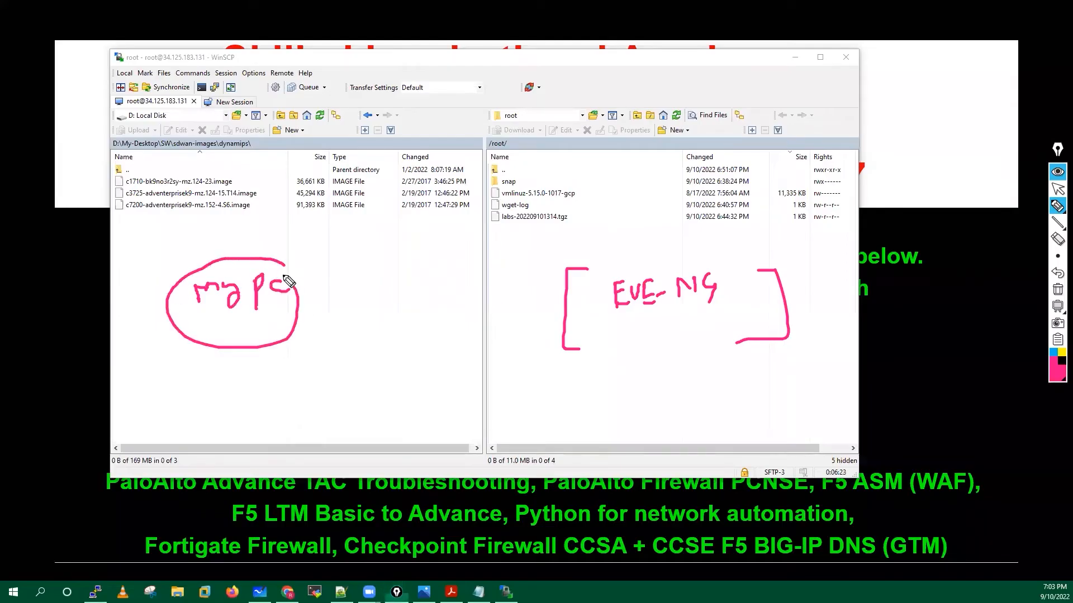
{"action": "mouse_move", "coordinate": [182, 163]}
{"action": "left_mouse_down"}
{"action": "mouse_move", "coordinate": [120, 307]}
{"action": "mouse_move", "coordinate": [158, 324]}
{"action": "left_mouse_up"}
{"action": "mouse_move", "coordinate": [520, 250]}
{"action": "left_mouse_down"}
{"action": "mouse_move", "coordinate": [554, 304]}
{"action": "mouse_move", "coordinate": [542, 319]}
{"action": "left_mouse_up"}
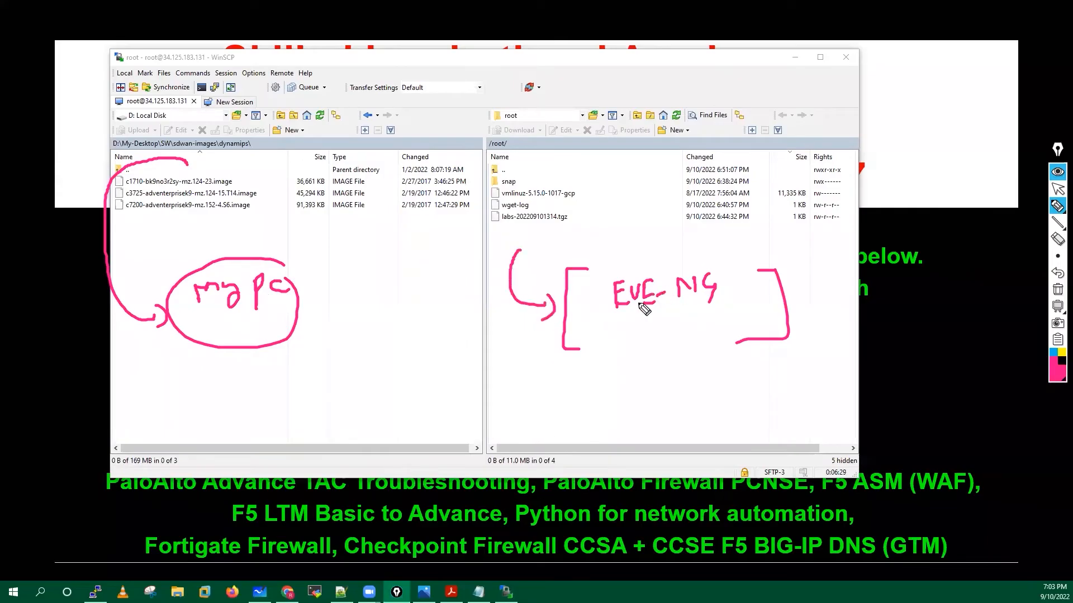
{"action": "left_click", "coordinate": [1058, 289]}
{"action": "left_click", "coordinate": [1058, 190]}
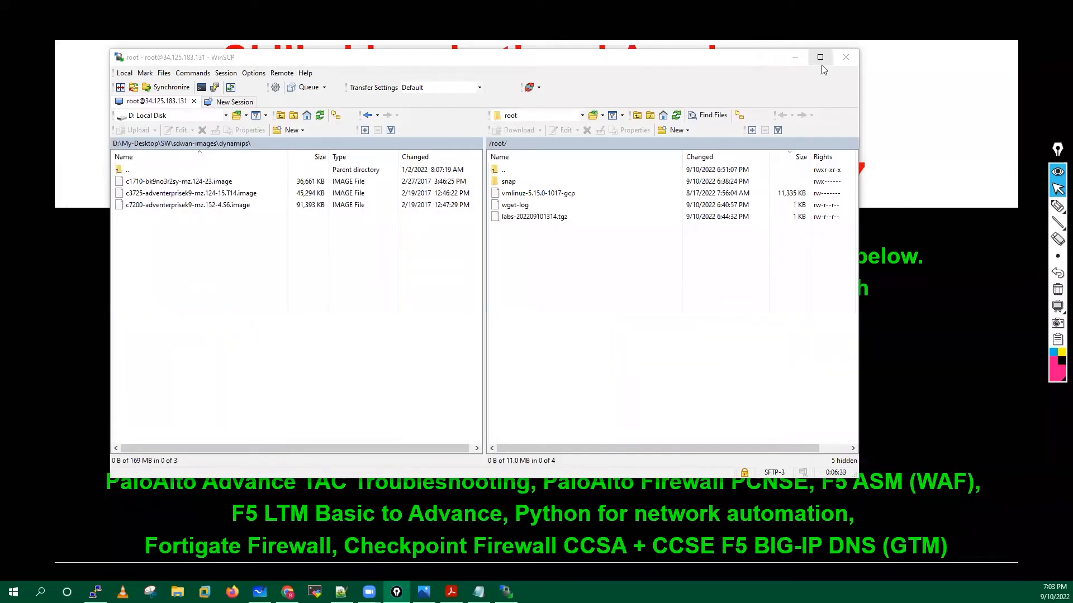
Navigate the remote panel to /opt/unetlab/addons/dynamips/.
{"action": "left_click", "coordinate": [559, 115]}
{"action": "left_click", "coordinate": [528, 130]}
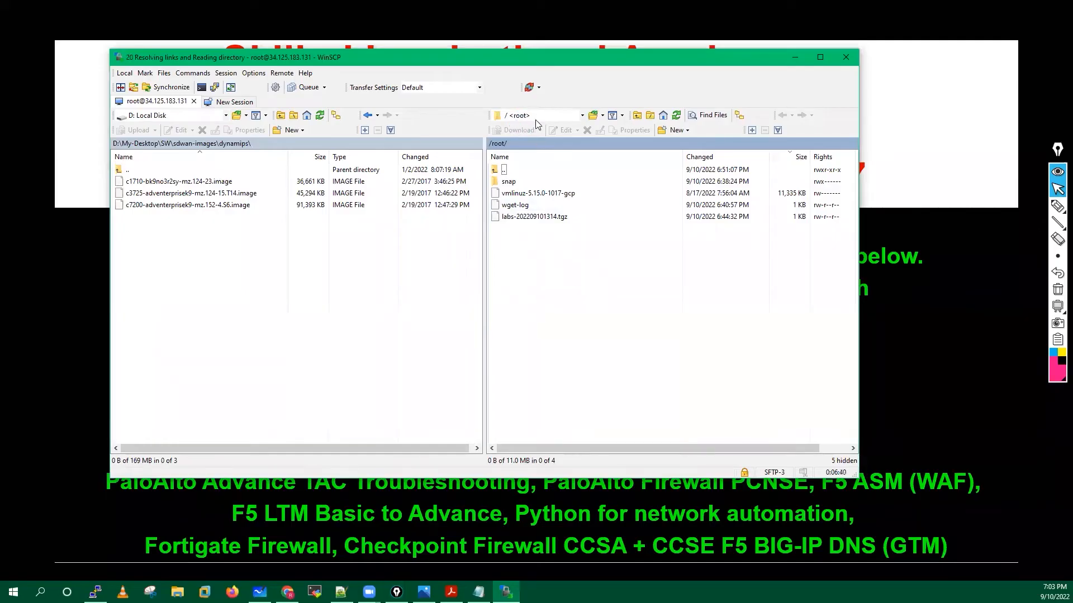
{"action": "double_click", "coordinate": [520, 304]}
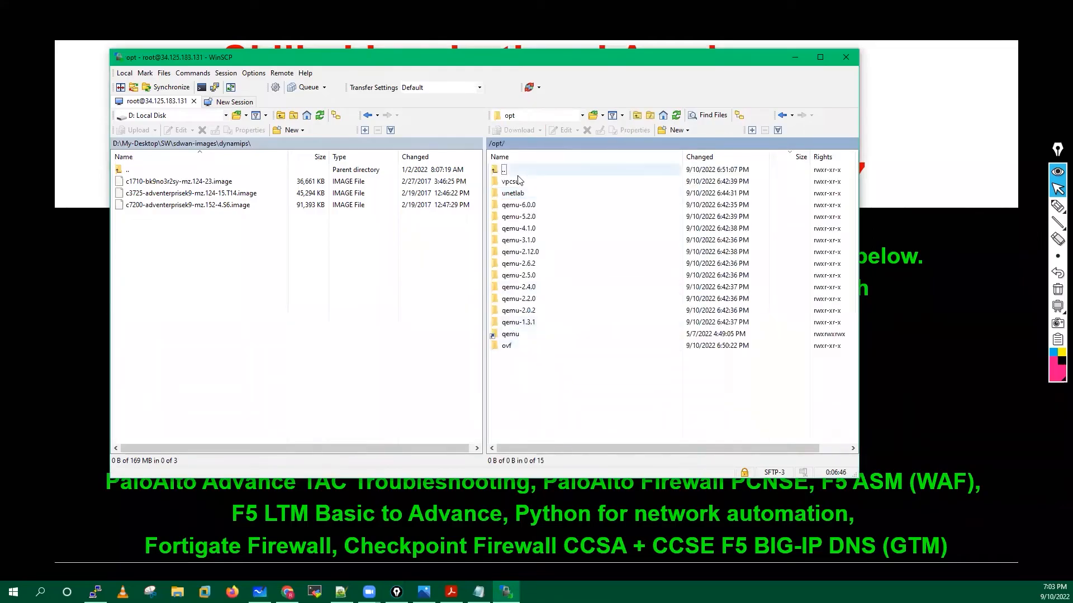
{"action": "double_click", "coordinate": [513, 194]}
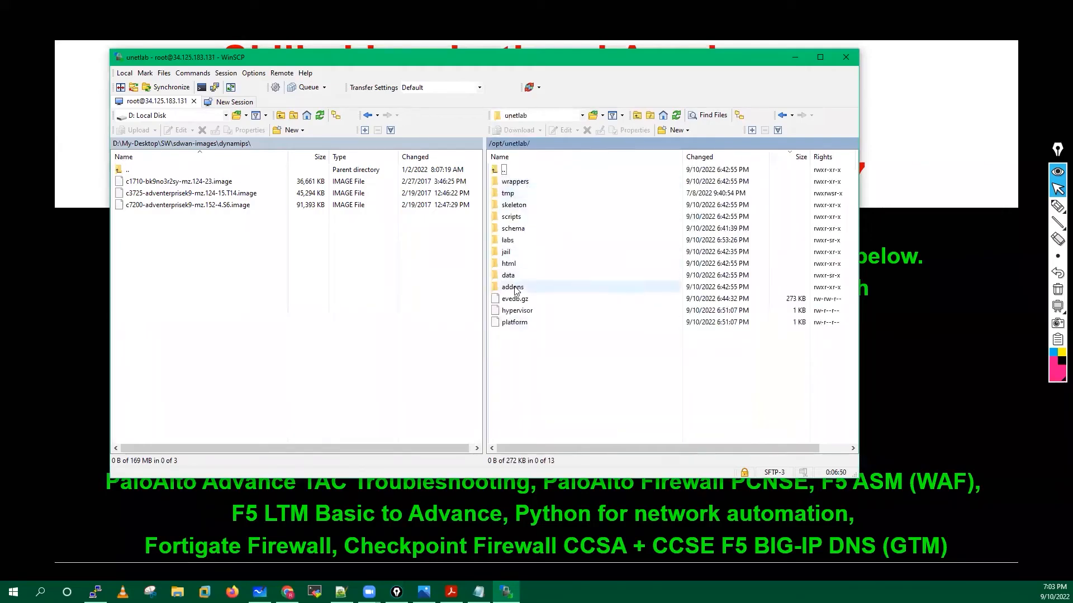
{"action": "double_click", "coordinate": [512, 290]}
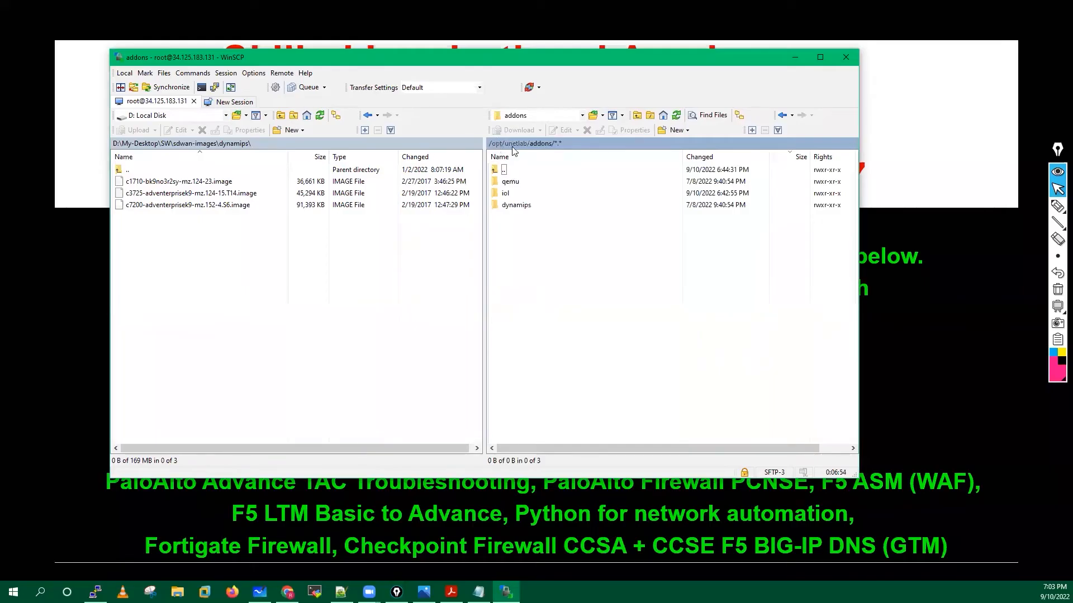
{"action": "double_click", "coordinate": [514, 206]}
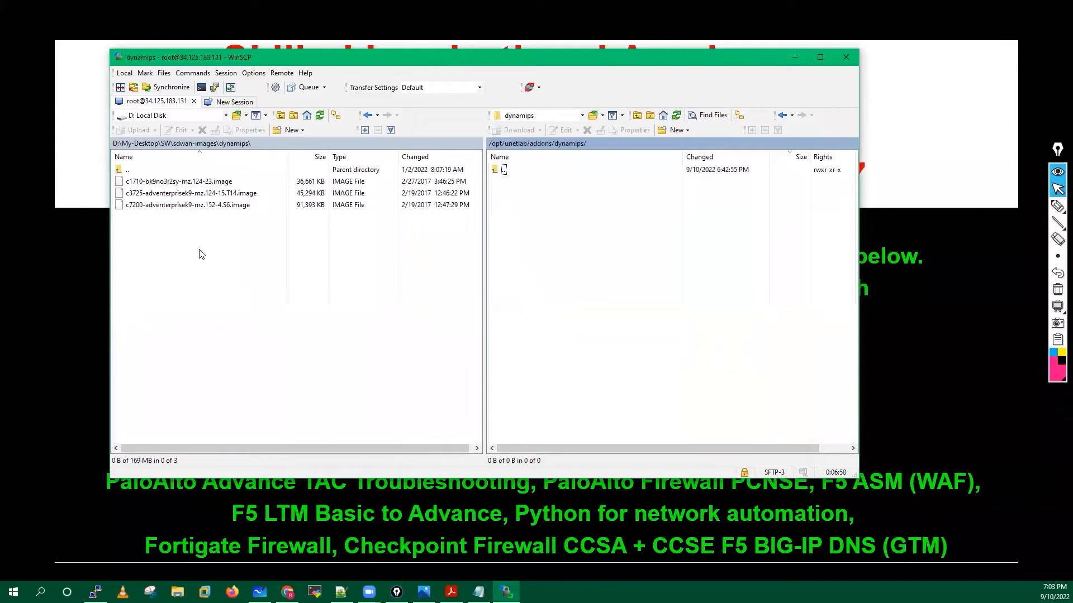
Upload c3725-adventerprisek9-mz.124-15.T14.image into the server's dynamips folder.
{"action": "left_click", "coordinate": [174, 194]}
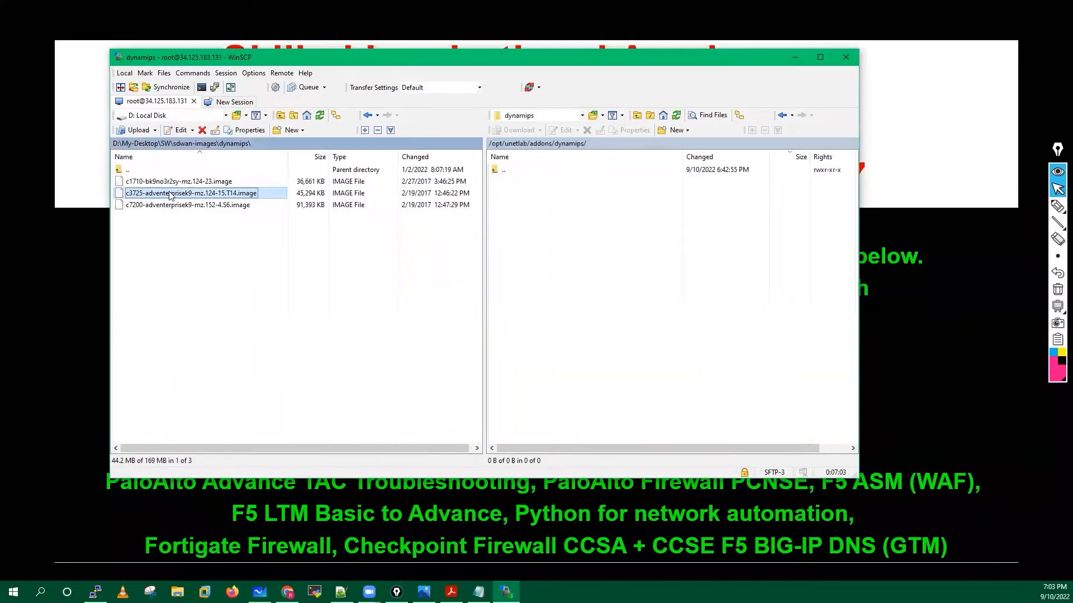
{"action": "left_click_drag", "start_coordinate": [170, 196], "coordinate": [620, 217]}
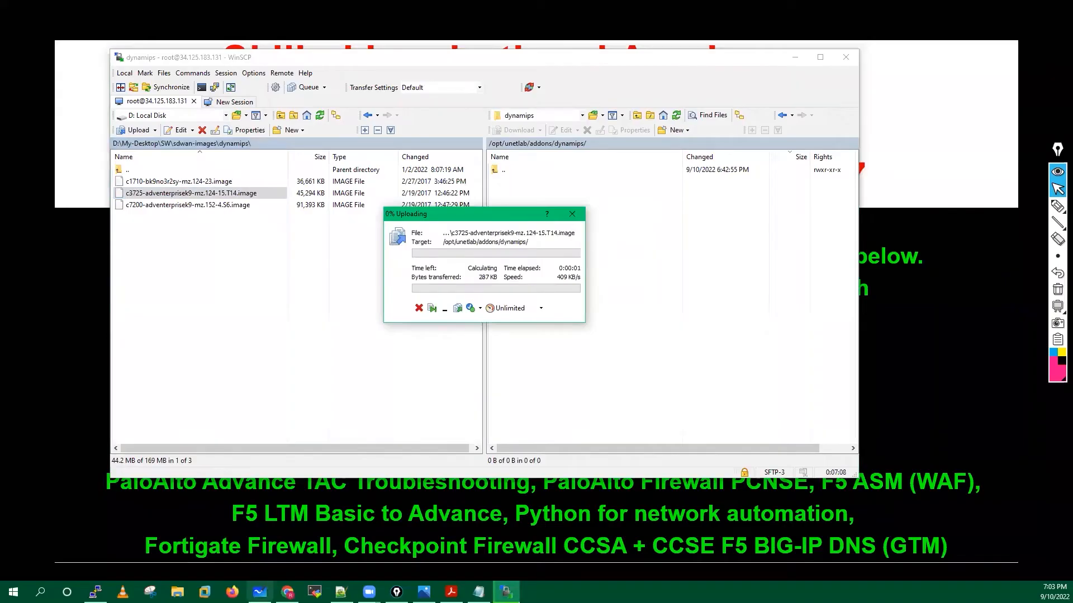
{"action": "left_click", "coordinate": [287, 592]}
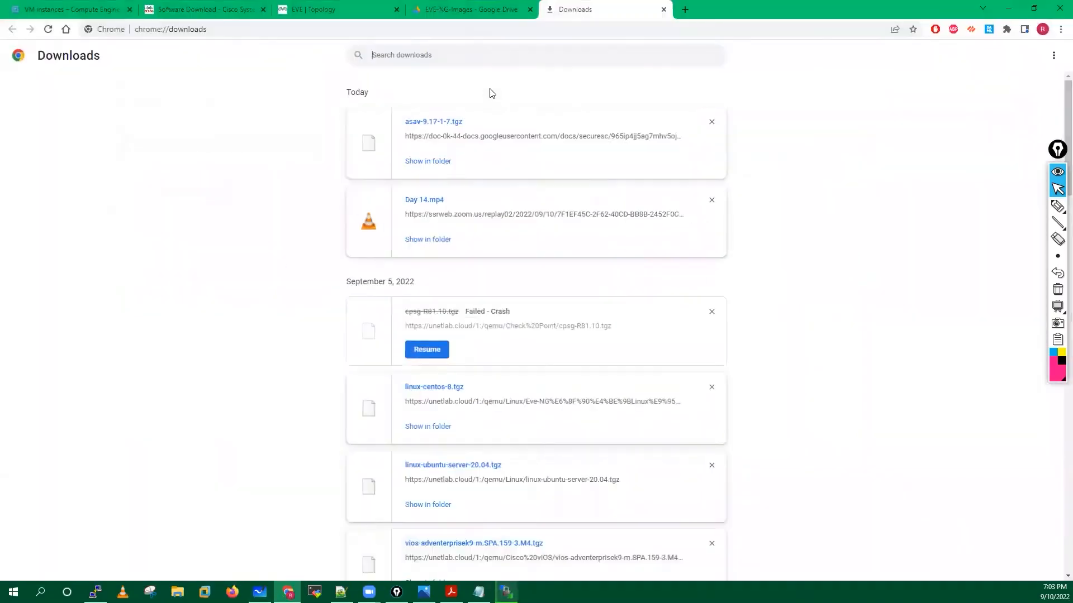
Peek into Drive's dynamips folder, return to EVE-NG-Images, close Downloads, restore WinSCP.
{"action": "left_click", "coordinate": [468, 6]}
{"action": "scroll", "coordinate": [316, 263], "scroll_direction": "up", "scroll_amount": 3}
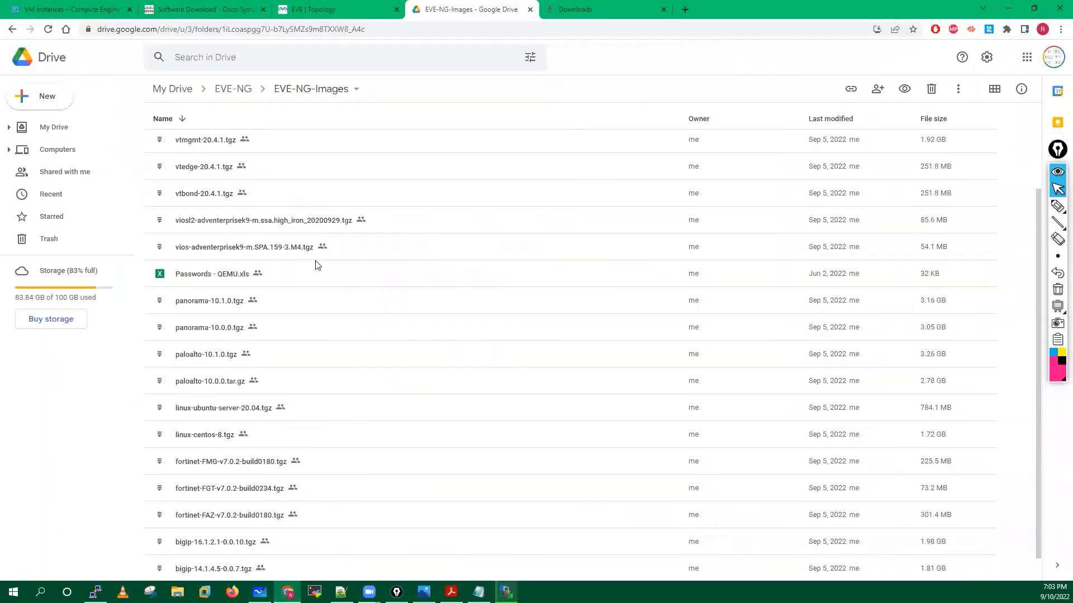
{"action": "double_click", "coordinate": [195, 177]}
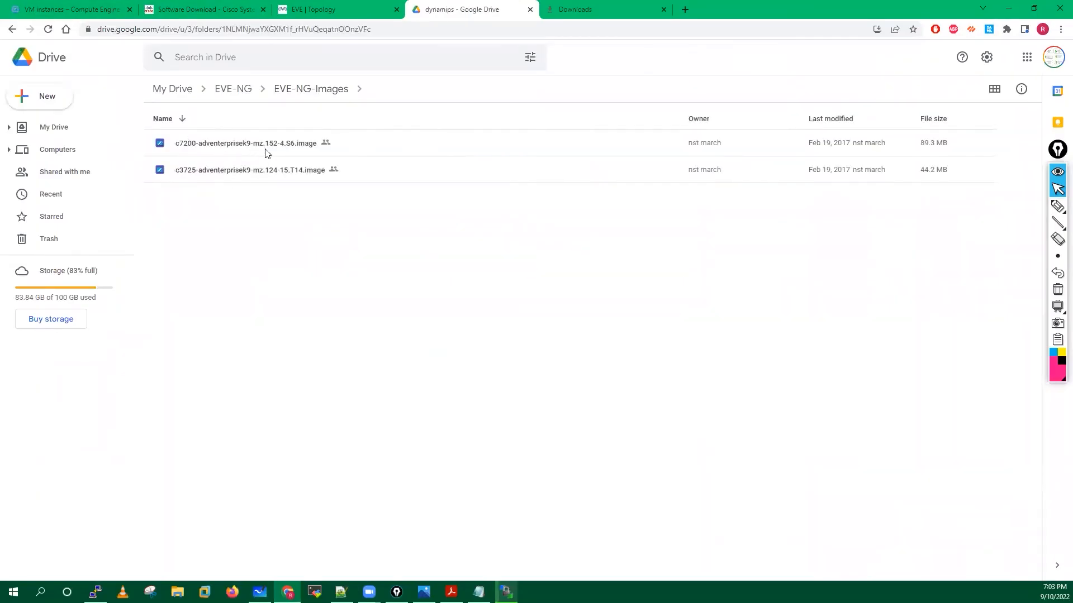
{"action": "left_click", "coordinate": [330, 89]}
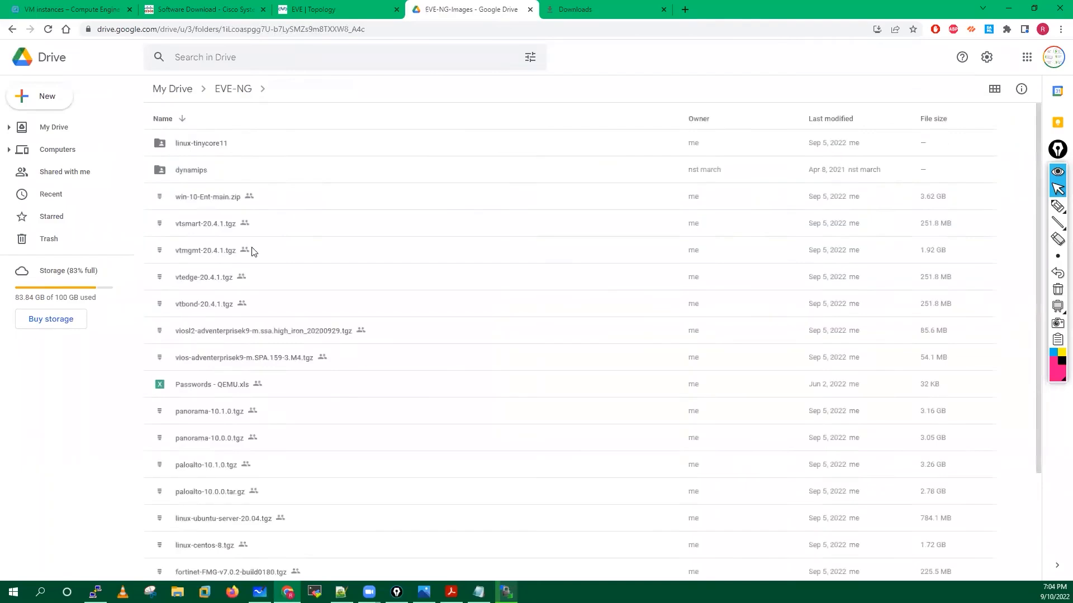
{"action": "left_click", "coordinate": [663, 9]}
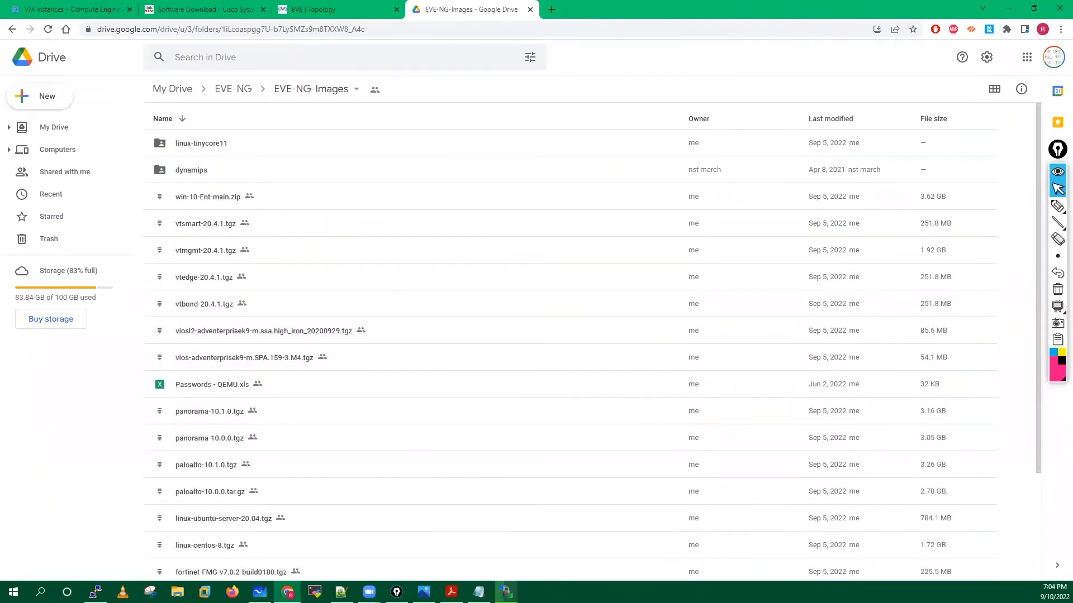
{"action": "left_click", "coordinate": [506, 592]}
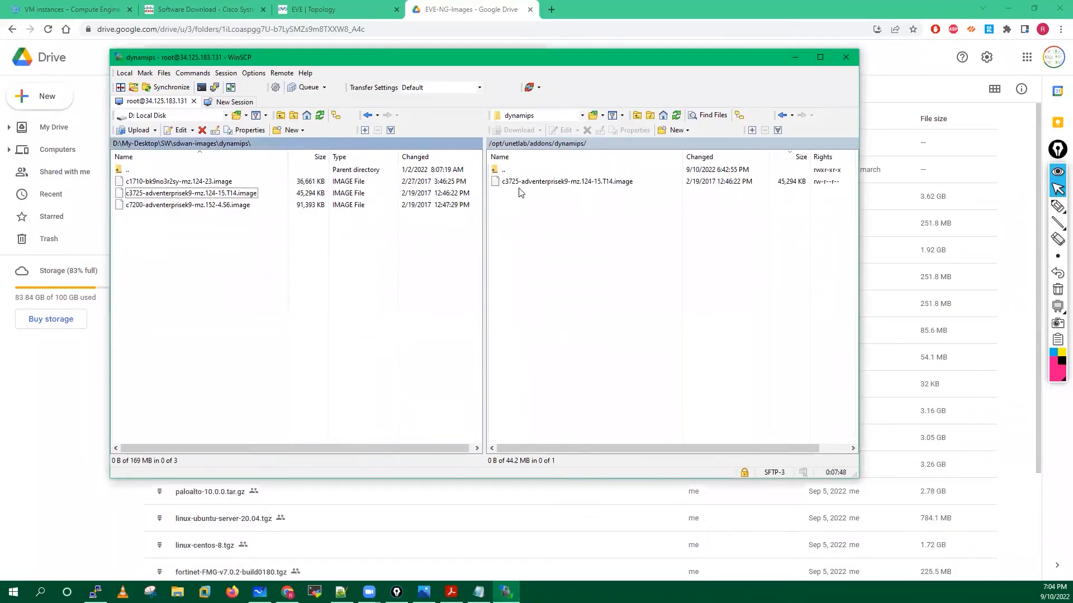
Open remote /opt/unetlab/addons/qemu/ and select vtbond, vtedge, vtmgmt, vtsmart 20.3.1 and win-10ENT locally.
{"action": "left_click", "coordinate": [782, 116]}
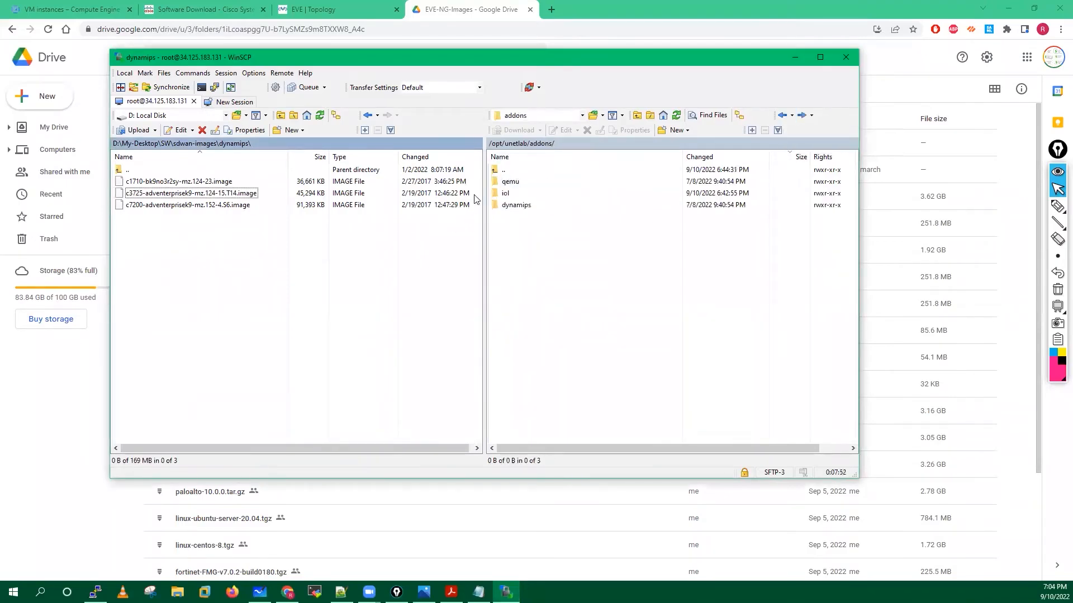
{"action": "double_click", "coordinate": [509, 184]}
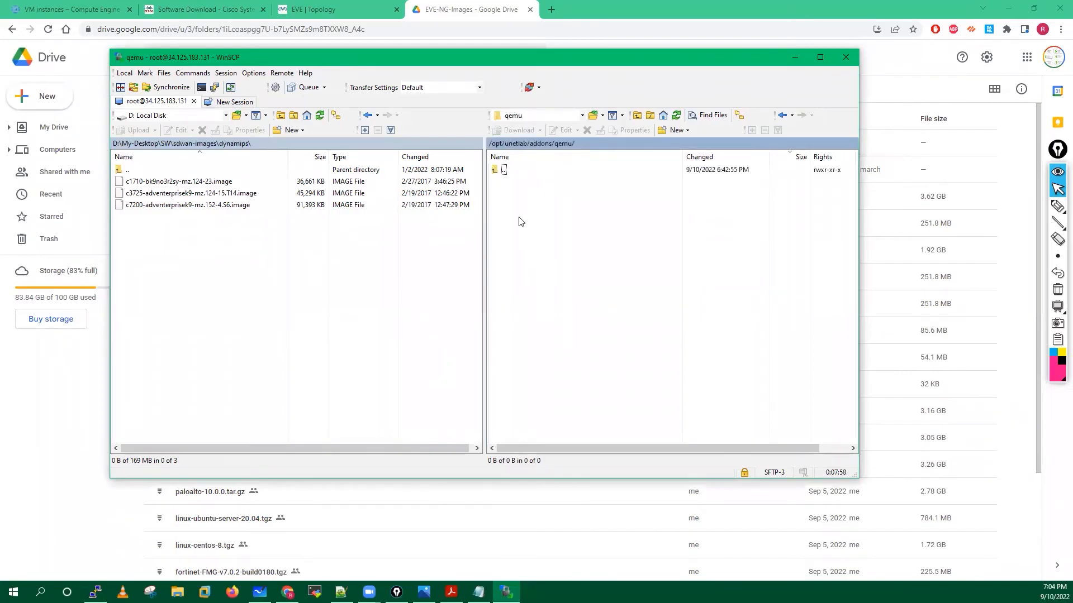
{"action": "left_click", "coordinate": [367, 116]}
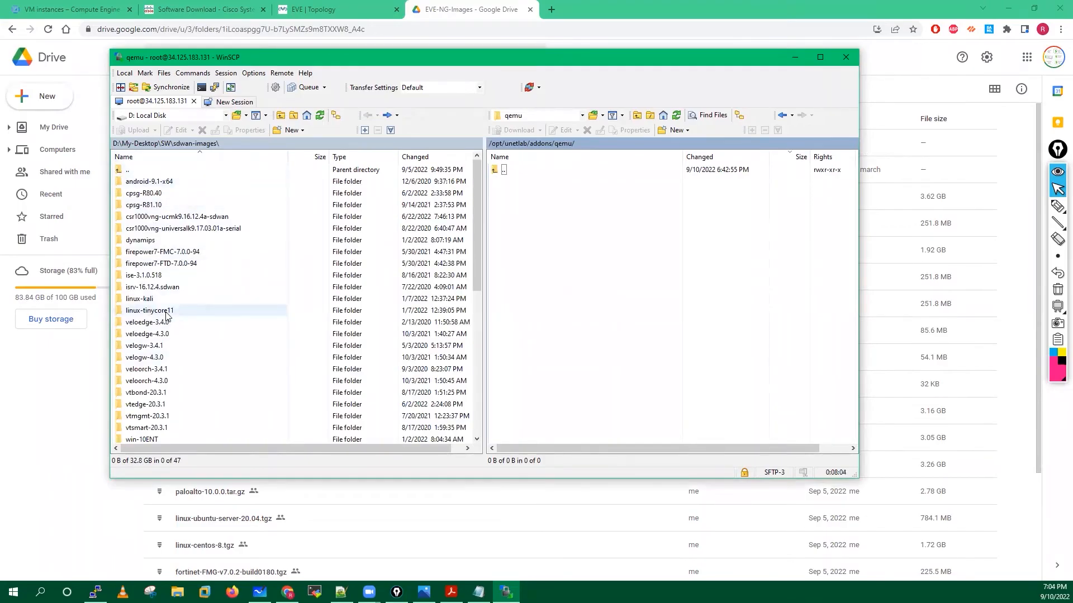
{"action": "scroll", "coordinate": [166, 316], "scroll_direction": "down", "scroll_amount": 3}
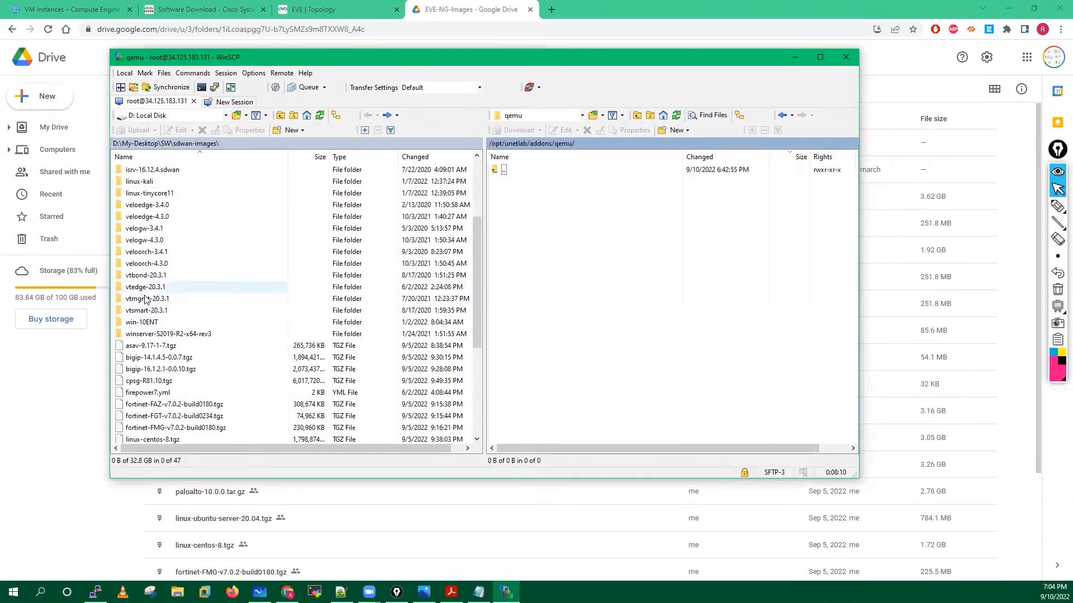
{"action": "left_click", "coordinate": [143, 277]}
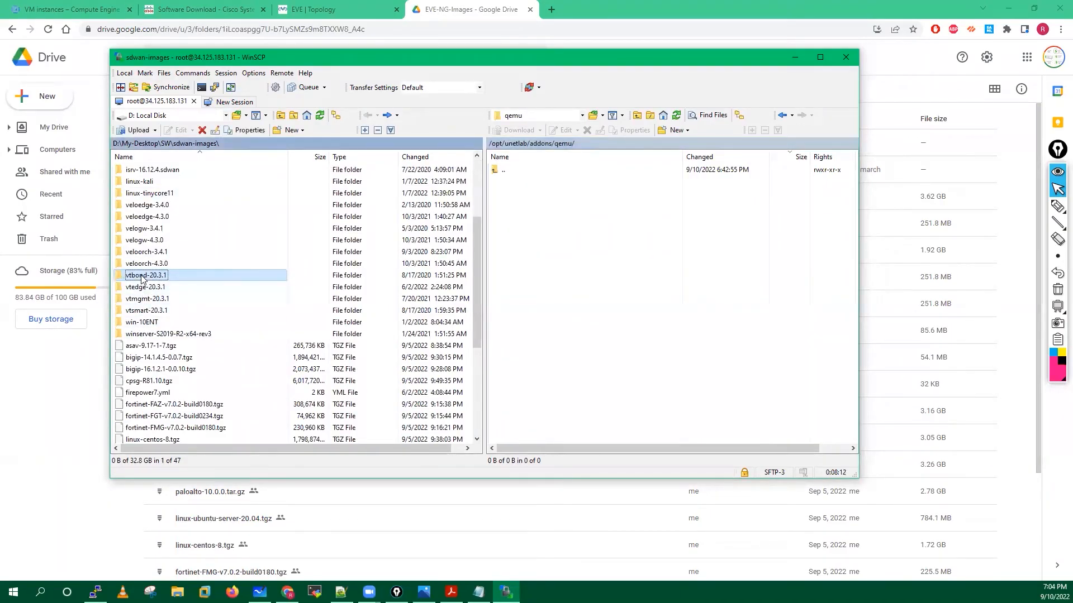
{"action": "left_click", "coordinate": [148, 289], "text": "ctrl"}
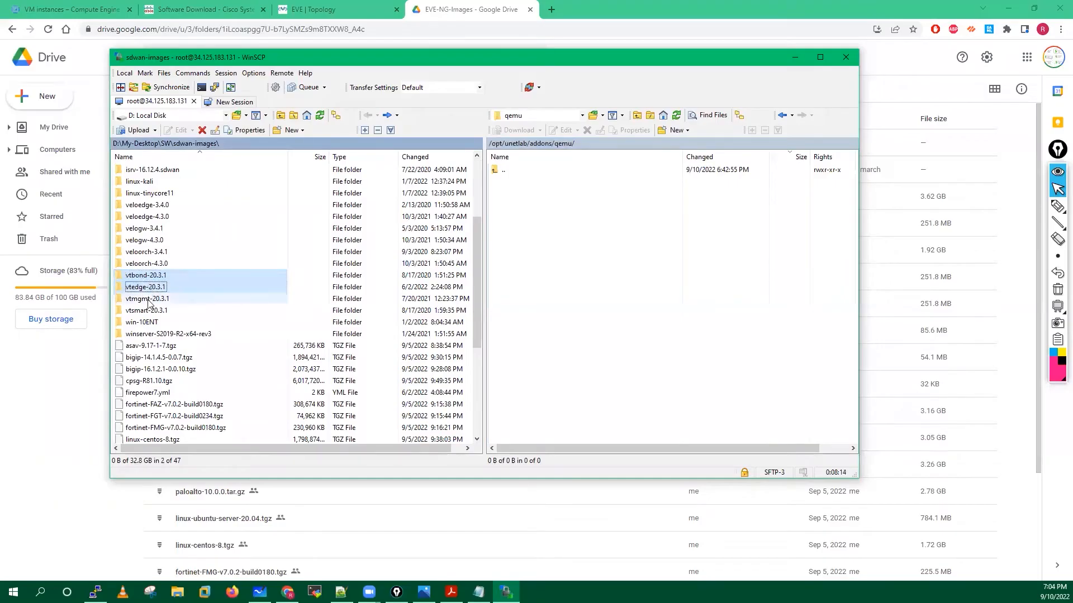
{"action": "left_click", "coordinate": [149, 300], "text": "ctrl"}
{"action": "left_click", "coordinate": [144, 311], "text": "ctrl"}
{"action": "left_click", "coordinate": [137, 323], "text": "ctrl"}
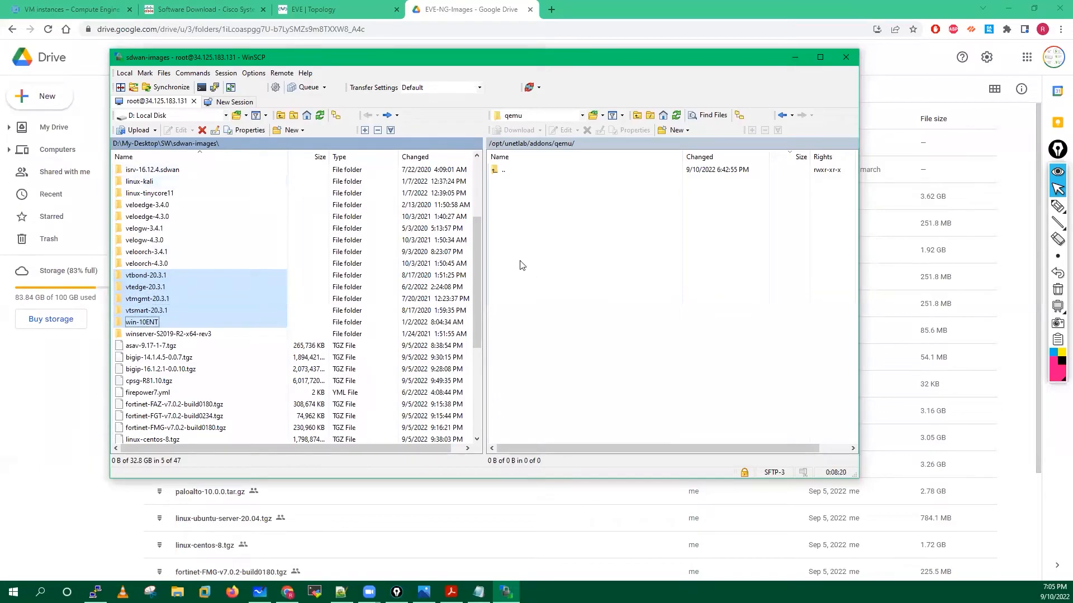
Add the csr1000vng-universalk9.17.03.01a-serial folder and upload all six folders to qemu.
{"action": "left_click_drag", "start_coordinate": [477, 255], "coordinate": [488, 213]}
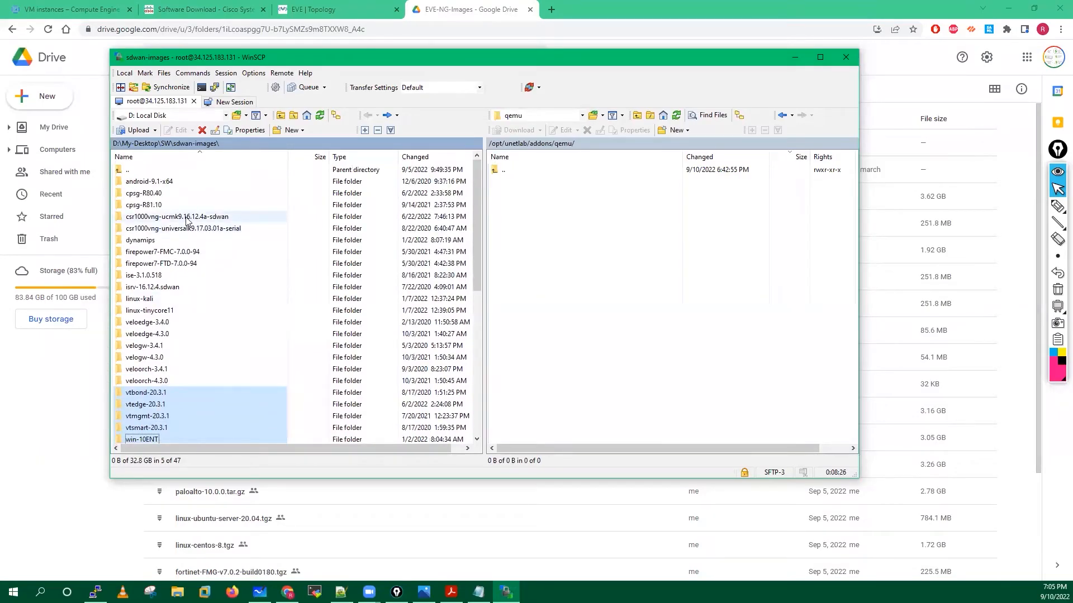
{"action": "left_click", "coordinate": [173, 230], "text": "ctrl"}
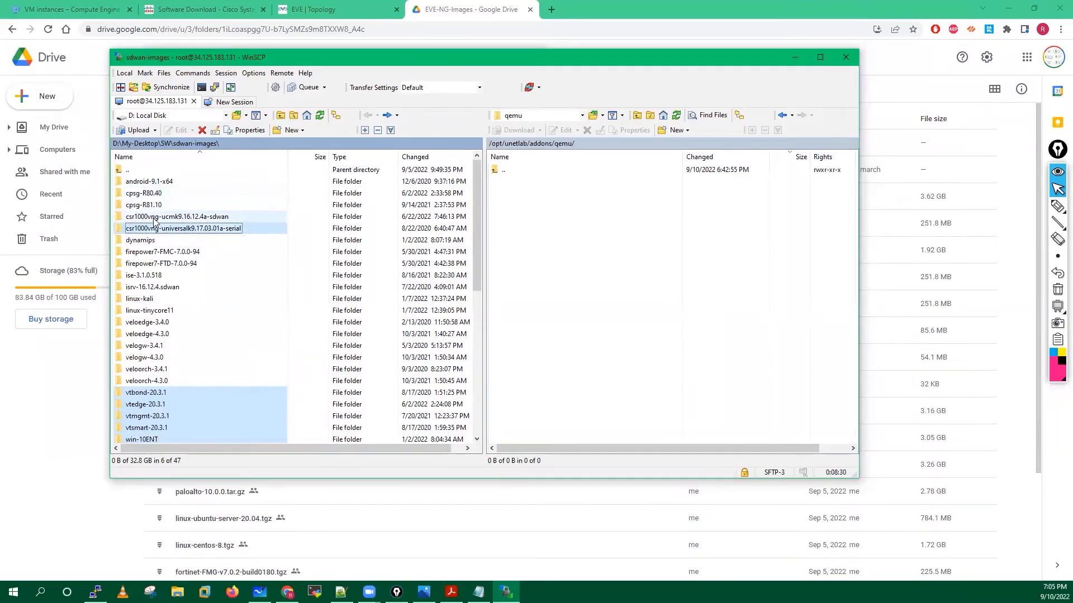
{"action": "left_click_drag", "start_coordinate": [476, 213], "coordinate": [471, 364]}
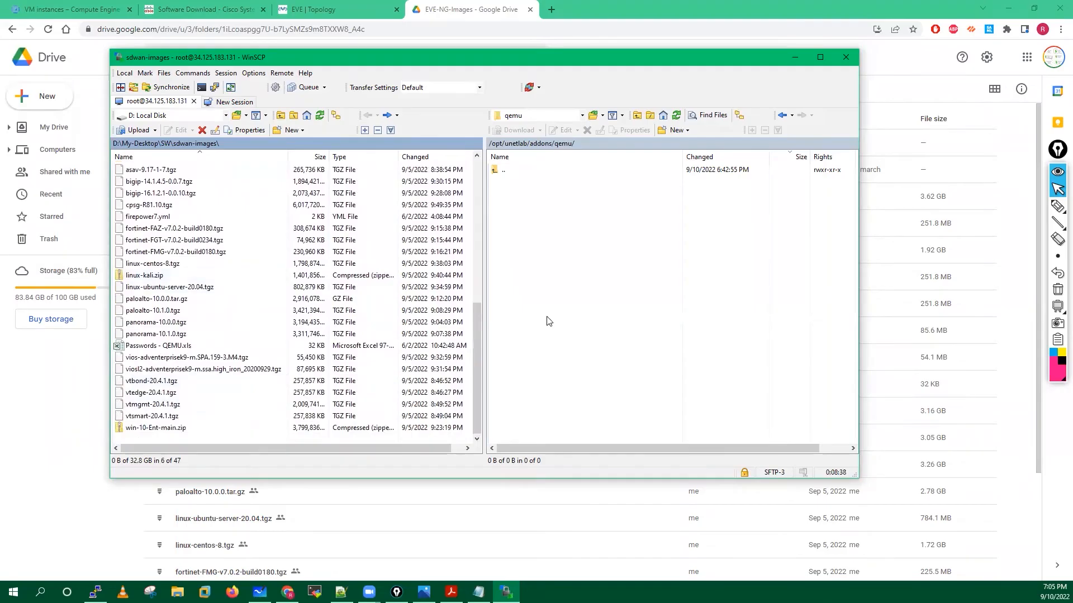
{"action": "scroll", "coordinate": [478, 333], "scroll_direction": "up", "scroll_amount": 1}
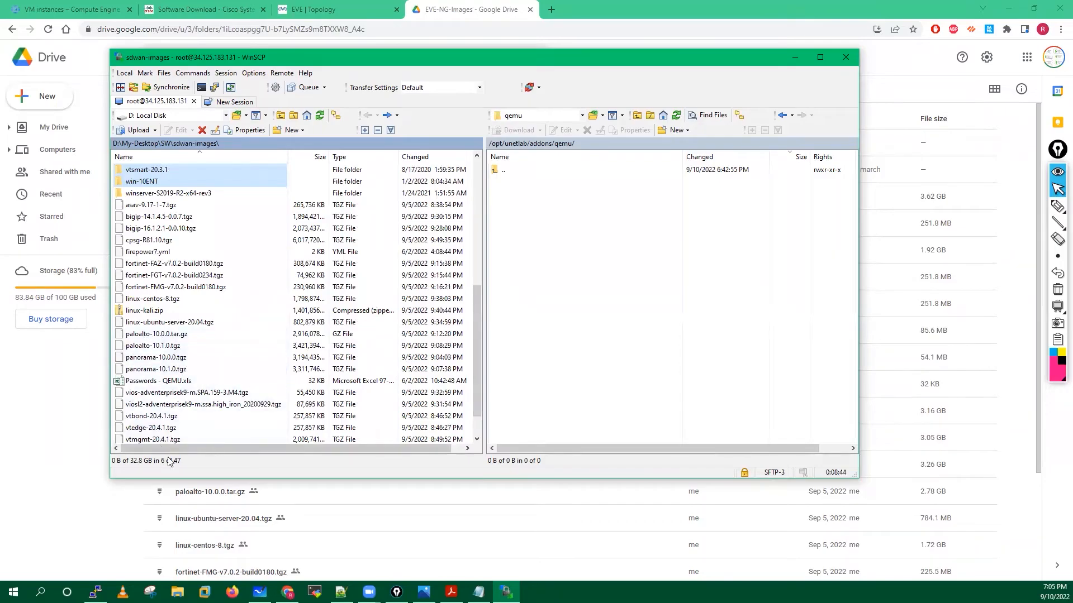
{"action": "left_click_drag", "start_coordinate": [475, 368], "coordinate": [484, 296]}
{"action": "scroll", "coordinate": [482, 297], "scroll_direction": "up", "scroll_amount": 1}
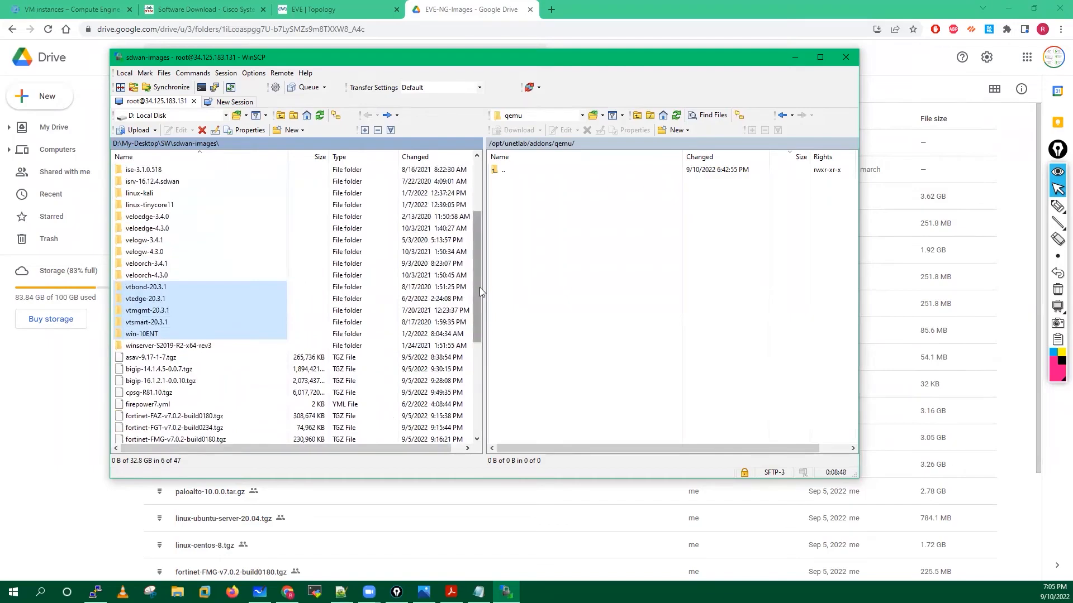
{"action": "scroll", "coordinate": [479, 284], "scroll_direction": "up", "scroll_amount": 2}
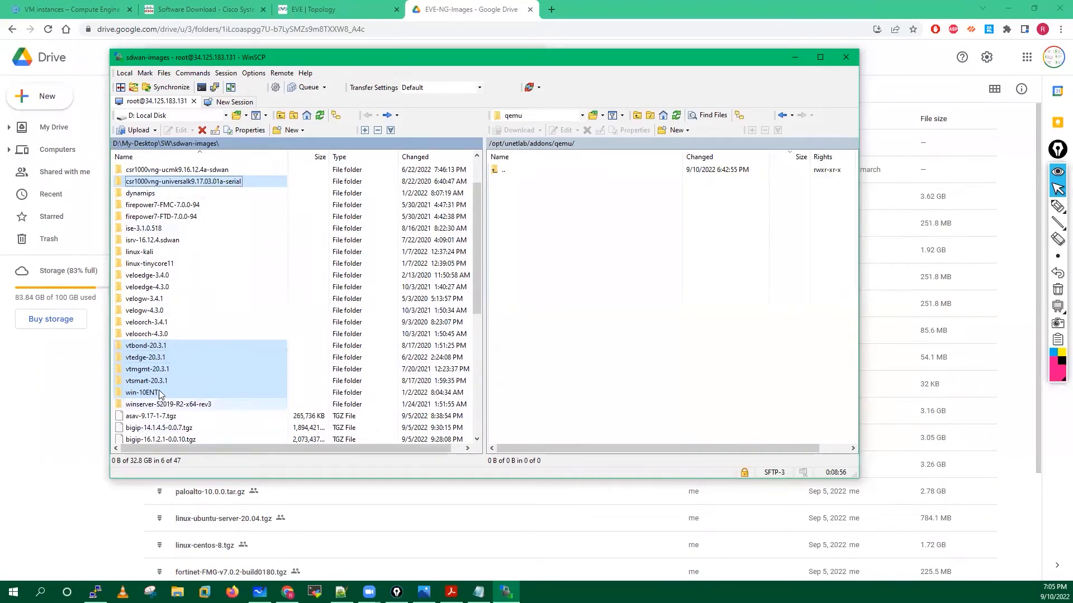
{"action": "left_click_drag", "start_coordinate": [167, 366], "coordinate": [627, 339]}
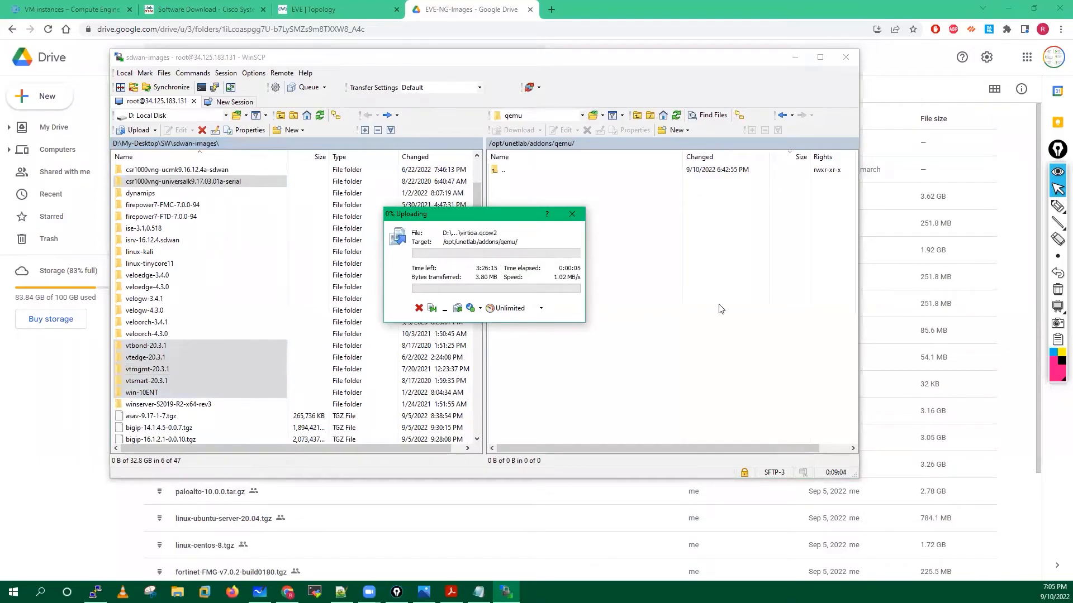
Annotate the upload's remaining time with a 30-40 min estimate.
{"action": "left_click", "coordinate": [1058, 205]}
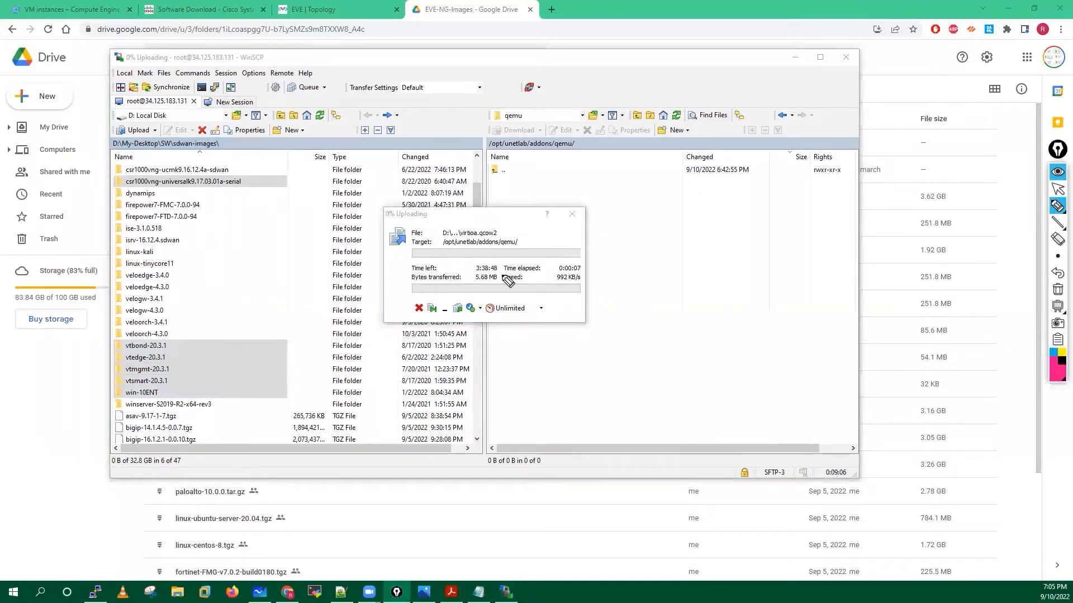
{"action": "mouse_move", "coordinate": [491, 265]}
{"action": "left_mouse_down"}
{"action": "mouse_move", "coordinate": [468, 275]}
{"action": "mouse_move", "coordinate": [485, 256]}
{"action": "left_mouse_up"}
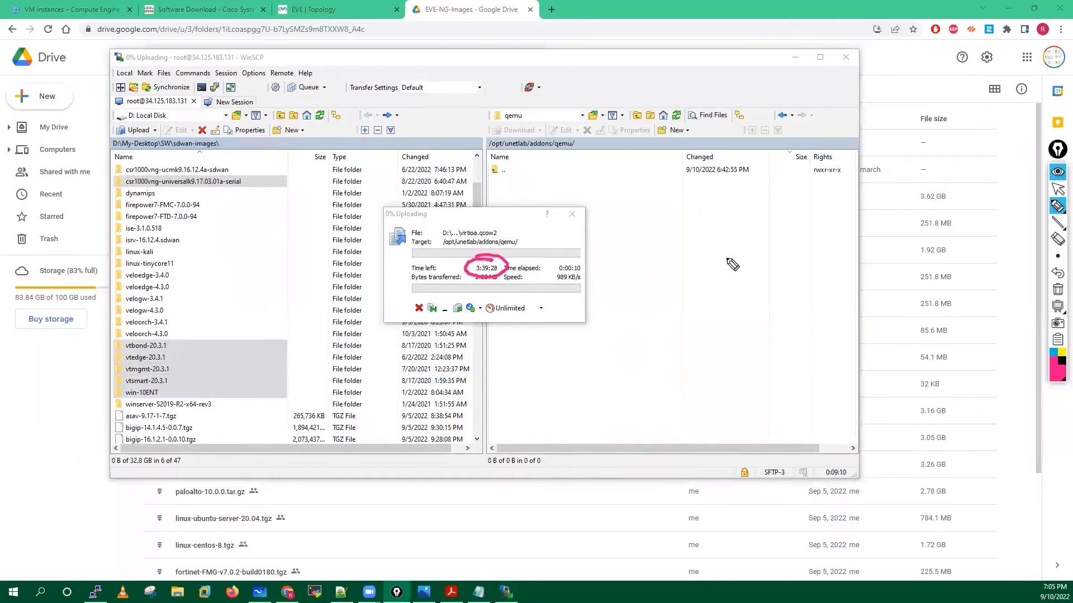
{"action": "left_click_drag", "start_coordinate": [577, 239], "coordinate": [598, 237]}
{"action": "left_click_drag", "start_coordinate": [581, 252], "coordinate": [586, 253]}
{"action": "mouse_move", "coordinate": [642, 227]}
{"action": "left_mouse_down"}
{"action": "mouse_move", "coordinate": [652, 235]}
{"action": "mouse_move", "coordinate": [642, 243]}
{"action": "mouse_move", "coordinate": [692, 229]}
{"action": "left_mouse_up"}
{"action": "left_click", "coordinate": [665, 233]}
{"action": "mouse_move", "coordinate": [709, 223]}
{"action": "left_mouse_down"}
{"action": "mouse_move", "coordinate": [710, 238]}
{"action": "mouse_move", "coordinate": [727, 221]}
{"action": "mouse_move", "coordinate": [822, 234]}
{"action": "mouse_move", "coordinate": [795, 177]}
{"action": "left_mouse_up"}
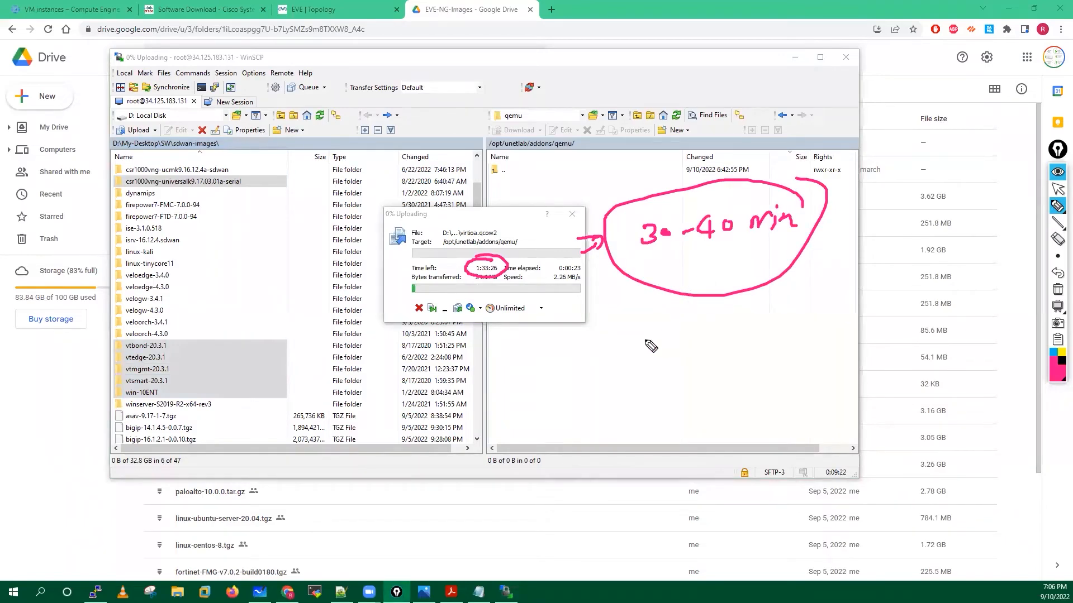
Draw arrows from the local folders to the remote side, then clear the annotations.
{"action": "left_click", "coordinate": [260, 362]}
{"action": "left_click_drag", "start_coordinate": [667, 391], "coordinate": [662, 384]}
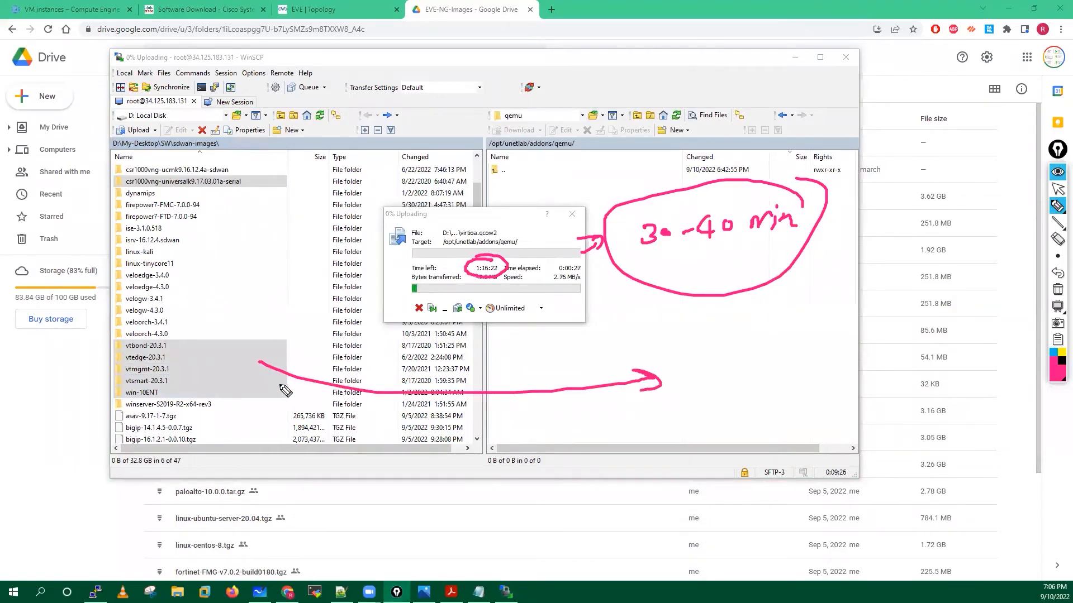
{"action": "left_click_drag", "start_coordinate": [244, 389], "coordinate": [587, 411]}
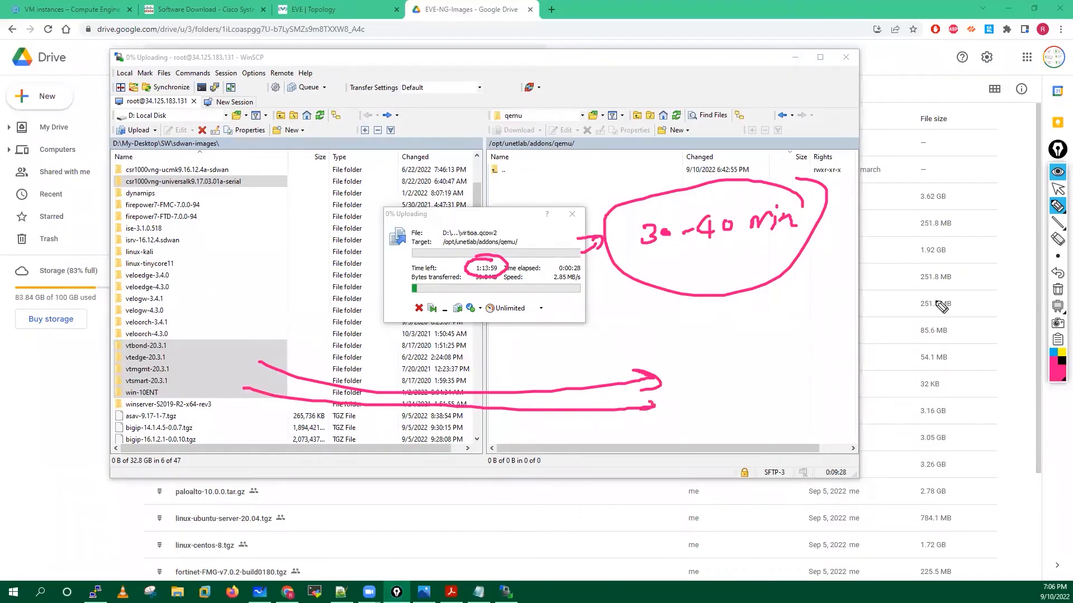
{"action": "left_click", "coordinate": [1058, 289]}
{"action": "left_click", "coordinate": [1057, 189]}
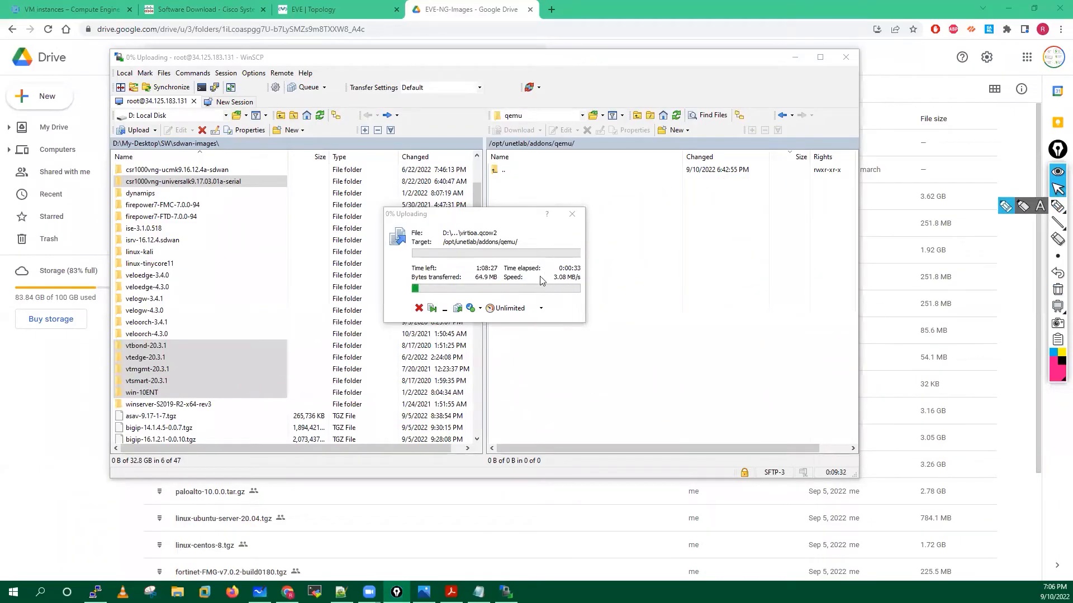
{"action": "left_click", "coordinate": [492, 259]}
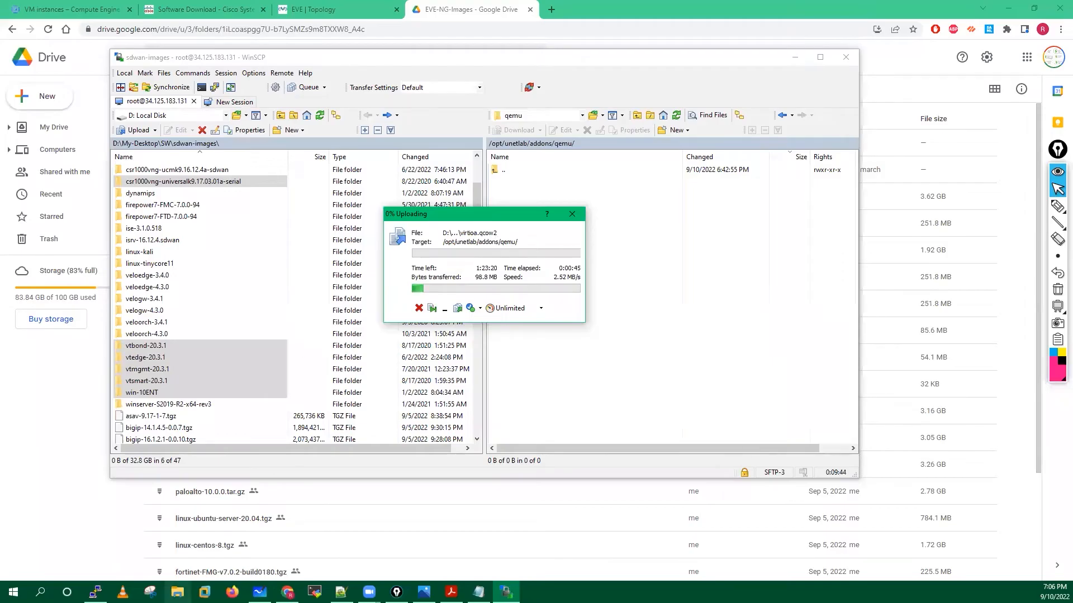
{"action": "left_click", "coordinate": [178, 593]}
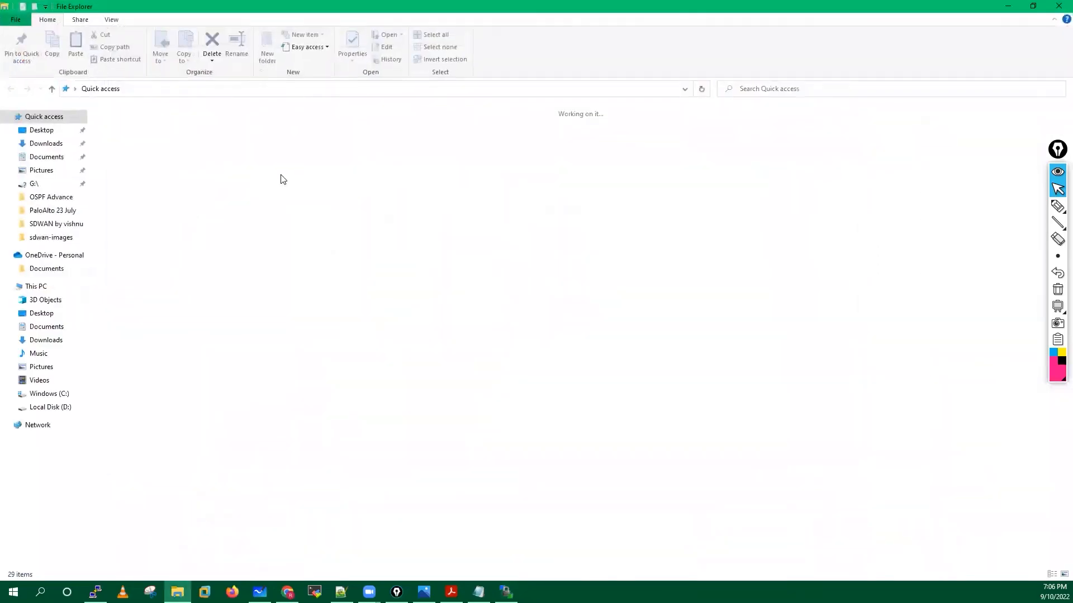
In sdwan-images, extract vtbond-20.4.1.tgz with 7-Zip Extract Here.
{"action": "double_click", "coordinate": [280, 174]}
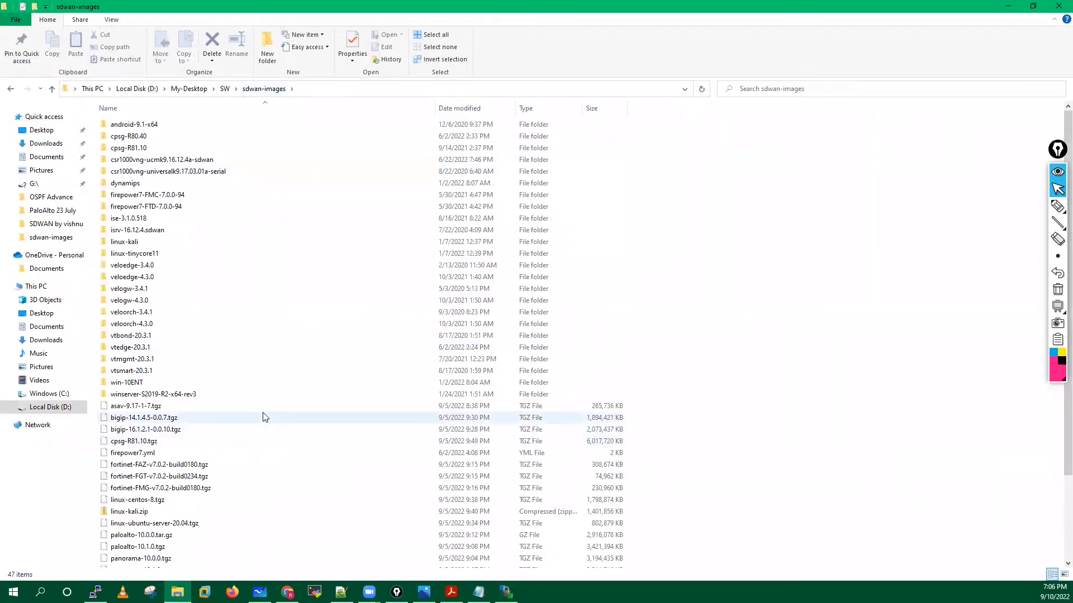
{"action": "scroll", "coordinate": [264, 417], "scroll_direction": "down", "scroll_amount": 3}
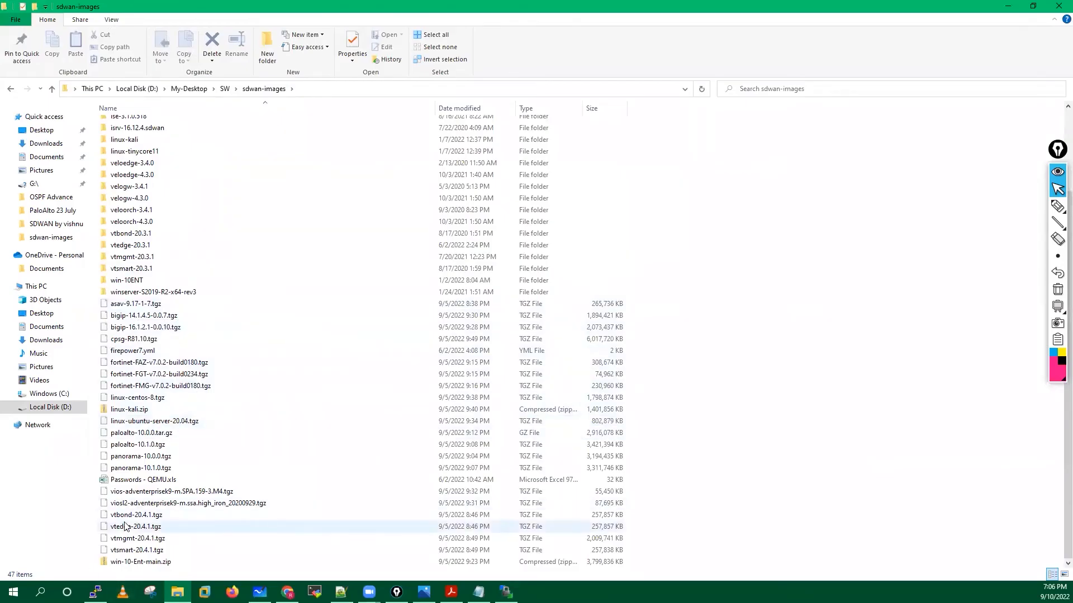
{"action": "scroll", "coordinate": [234, 503], "scroll_direction": "up", "scroll_amount": 2}
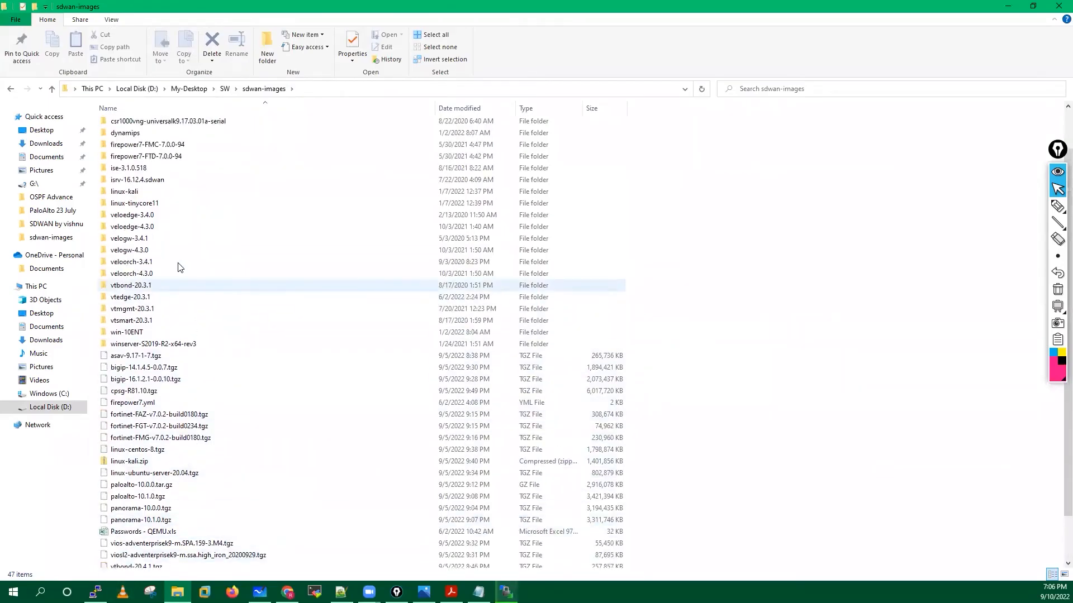
{"action": "left_click", "coordinate": [161, 288]}
{"action": "left_click", "coordinate": [155, 308]}
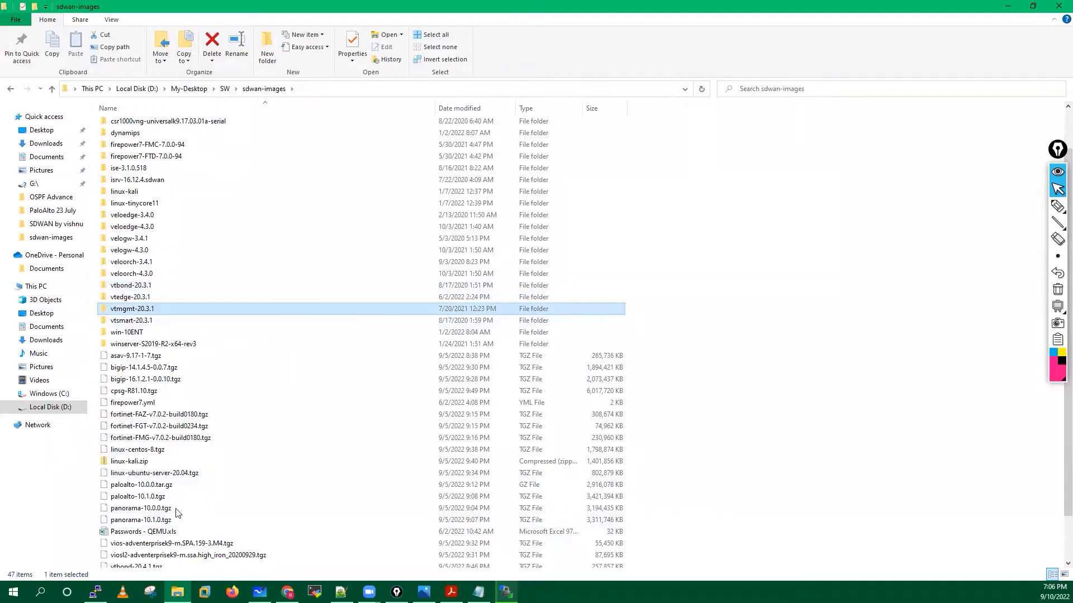
{"action": "scroll", "coordinate": [173, 545], "scroll_direction": "down", "scroll_amount": 2}
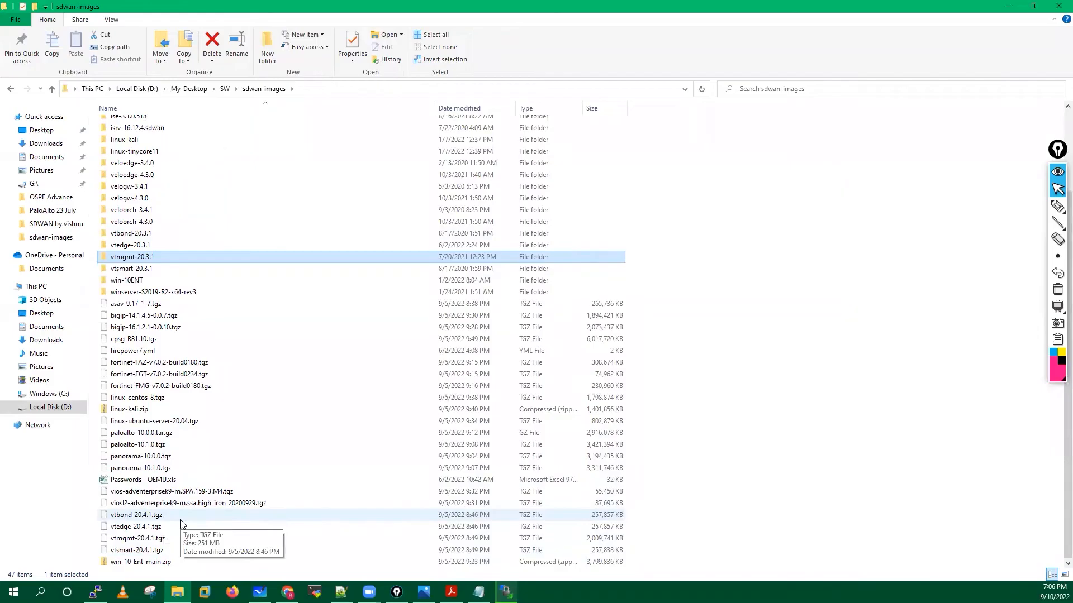
{"action": "left_click", "coordinate": [144, 517]}
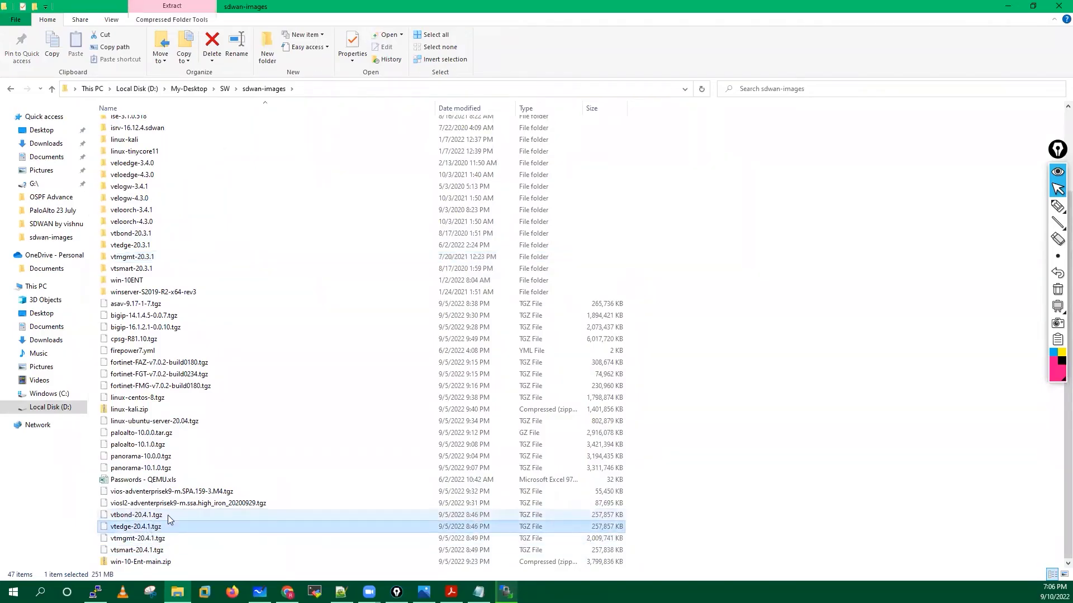
{"action": "left_click", "coordinate": [168, 515]}
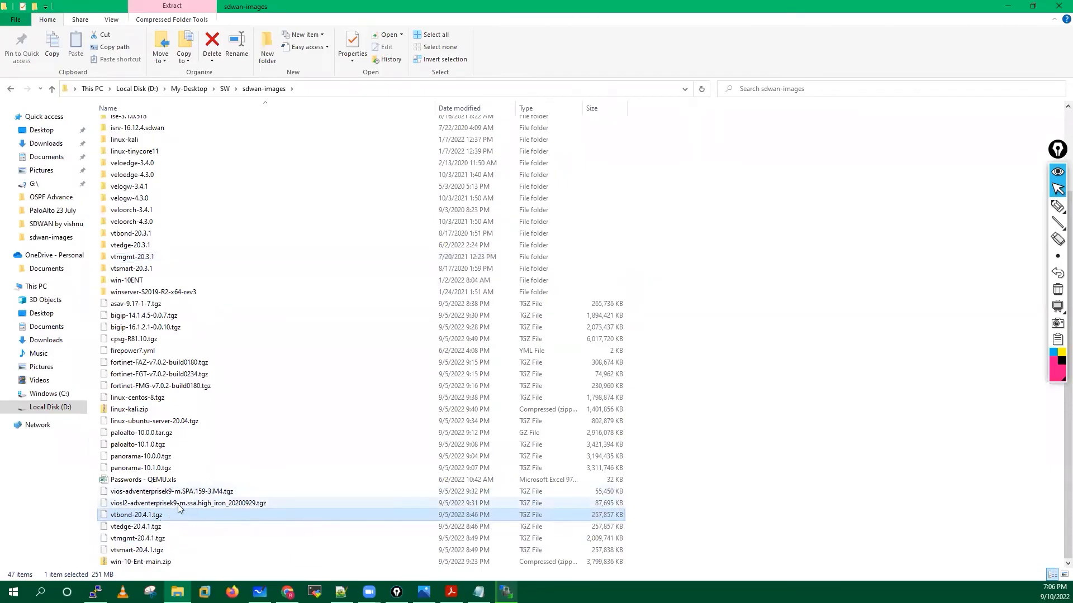
{"action": "right_click", "coordinate": [177, 515]}
{"action": "mouse_move", "coordinate": [257, 346]}
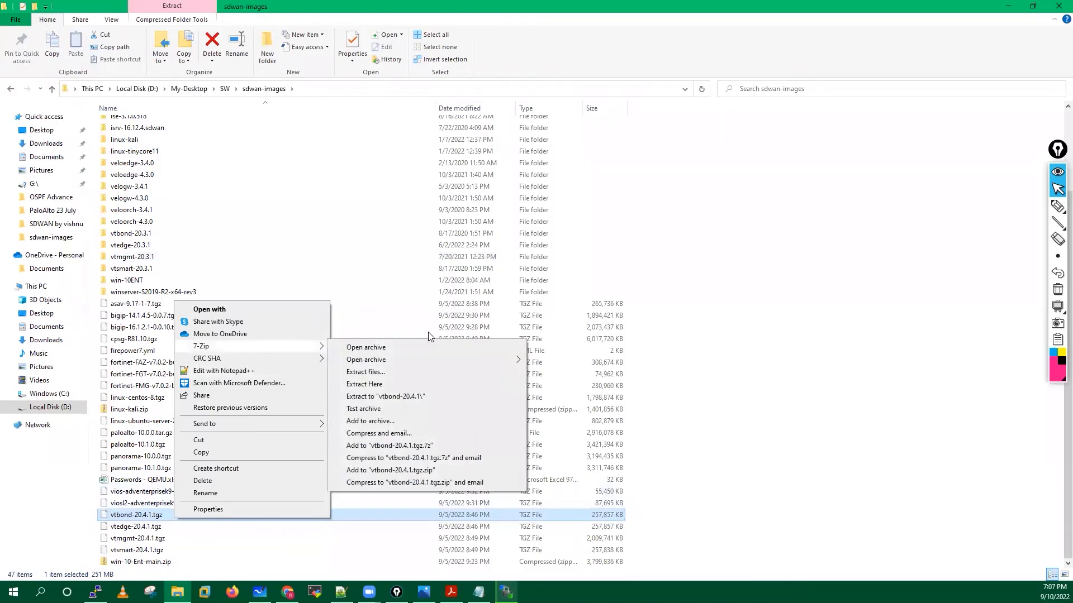
{"action": "left_click", "coordinate": [375, 385]}
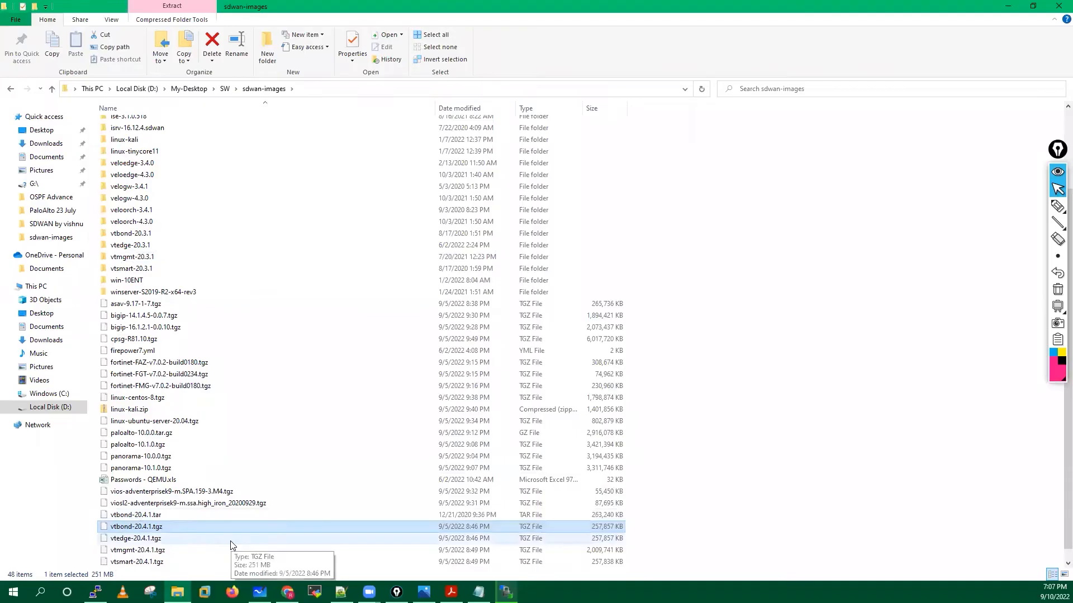
Extract the resulting vtbond-20.4.1.tar into a vtbond-20.4.1 folder.
{"action": "scroll", "coordinate": [230, 541], "scroll_direction": "down", "scroll_amount": 1}
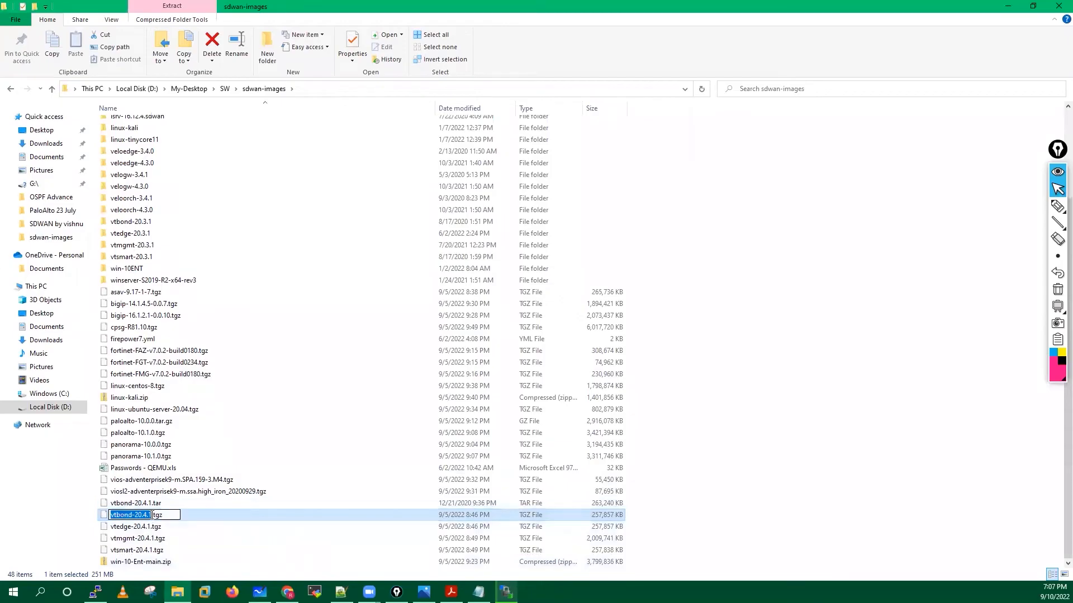
{"action": "right_click", "coordinate": [187, 504]}
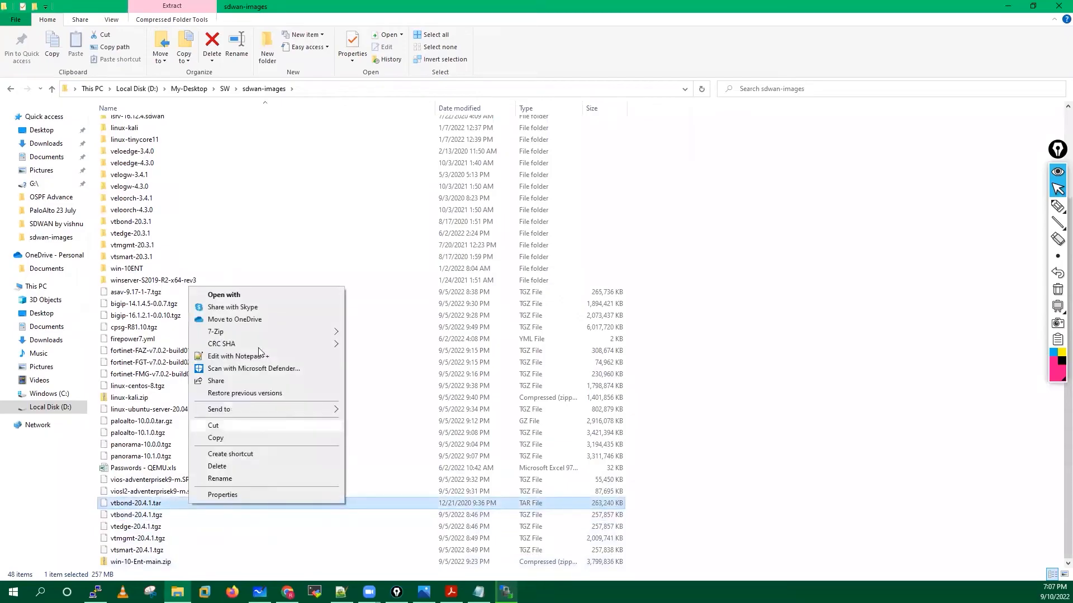
{"action": "mouse_move", "coordinate": [282, 332]}
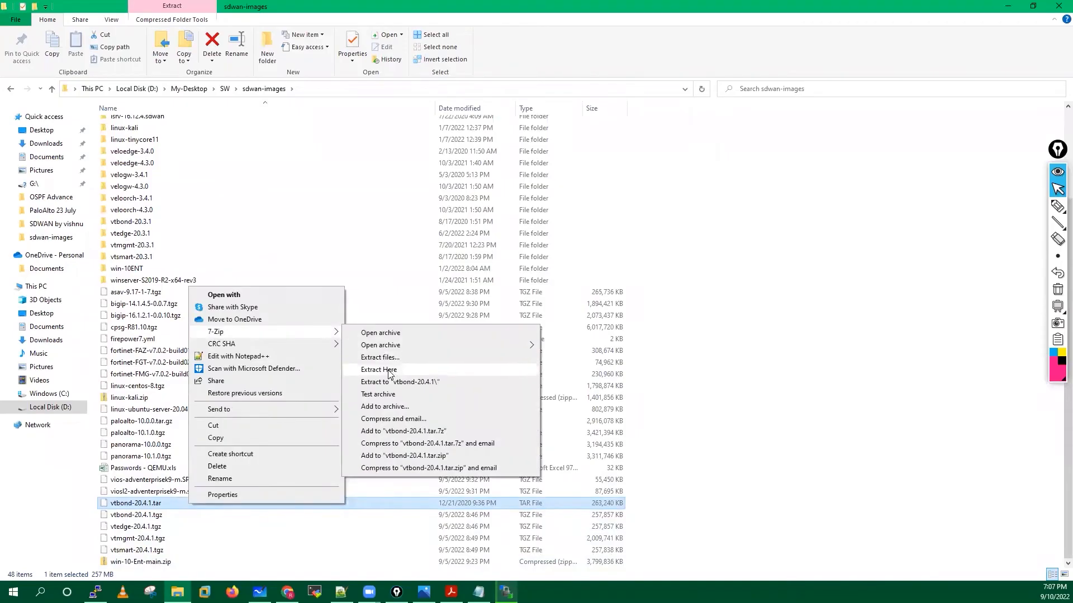
{"action": "left_click", "coordinate": [391, 370]}
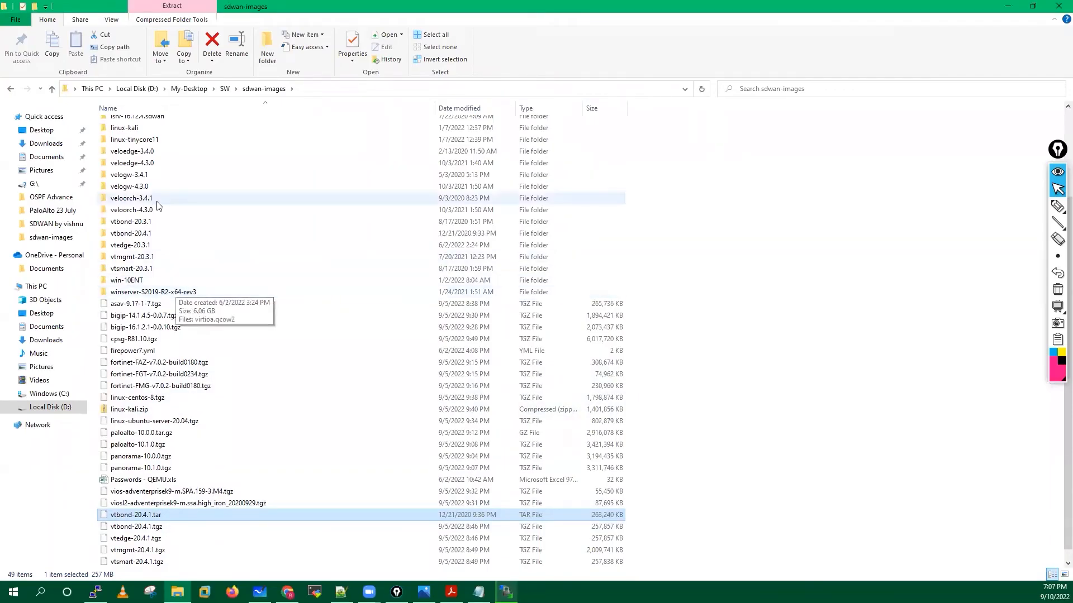
{"action": "scroll", "coordinate": [156, 201], "scroll_direction": "up", "scroll_amount": 2}
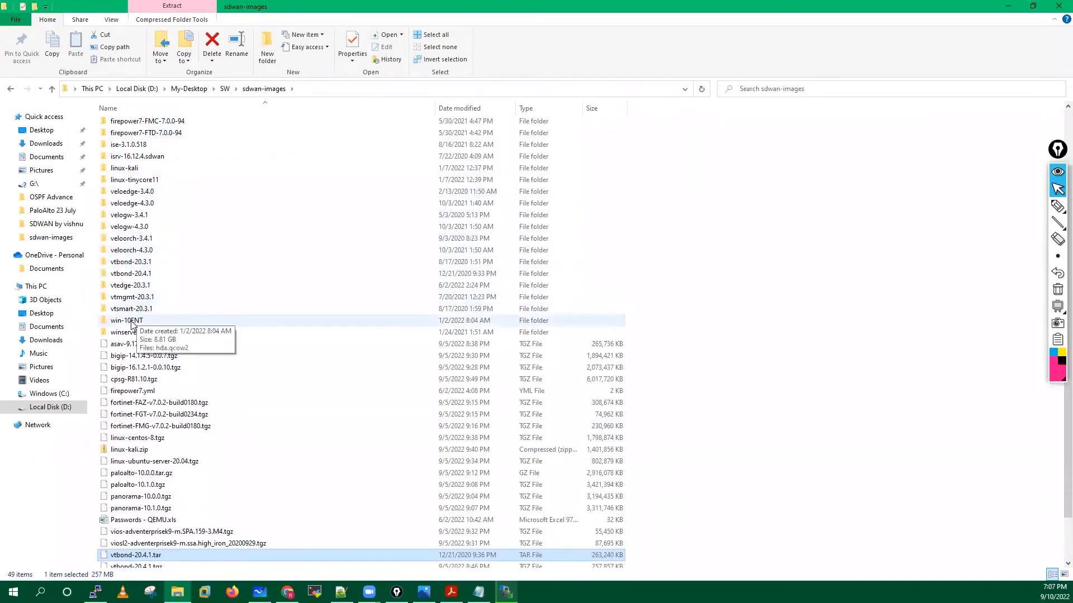
{"action": "left_click", "coordinate": [136, 277]}
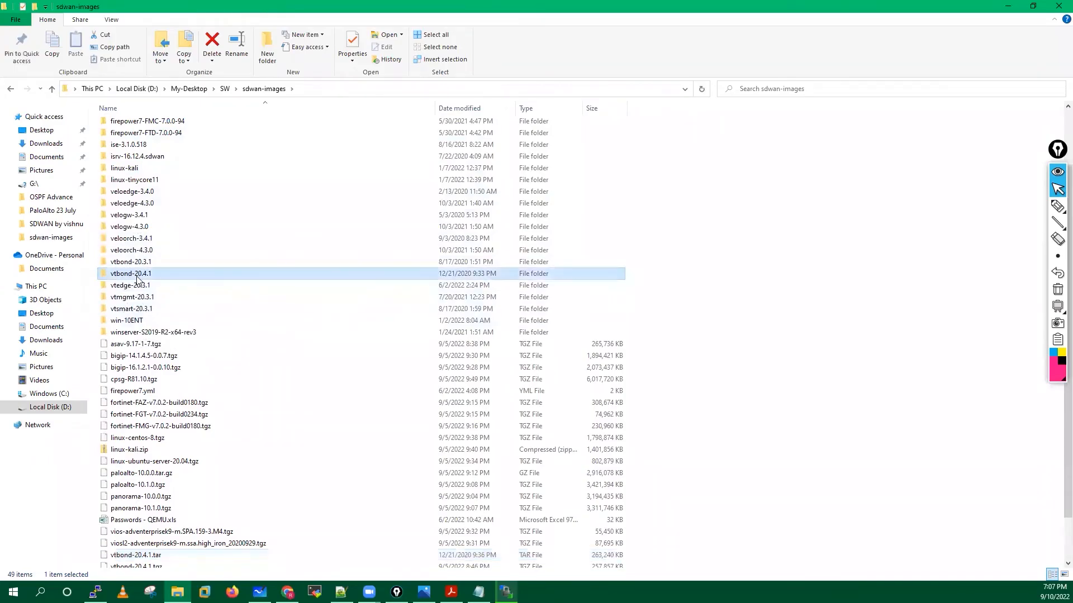
Confirm vtbond-20.4.1 holds virtioa.qcow2, then delete the leftover vtbond-20.4.1.tar.
{"action": "double_click", "coordinate": [172, 275]}
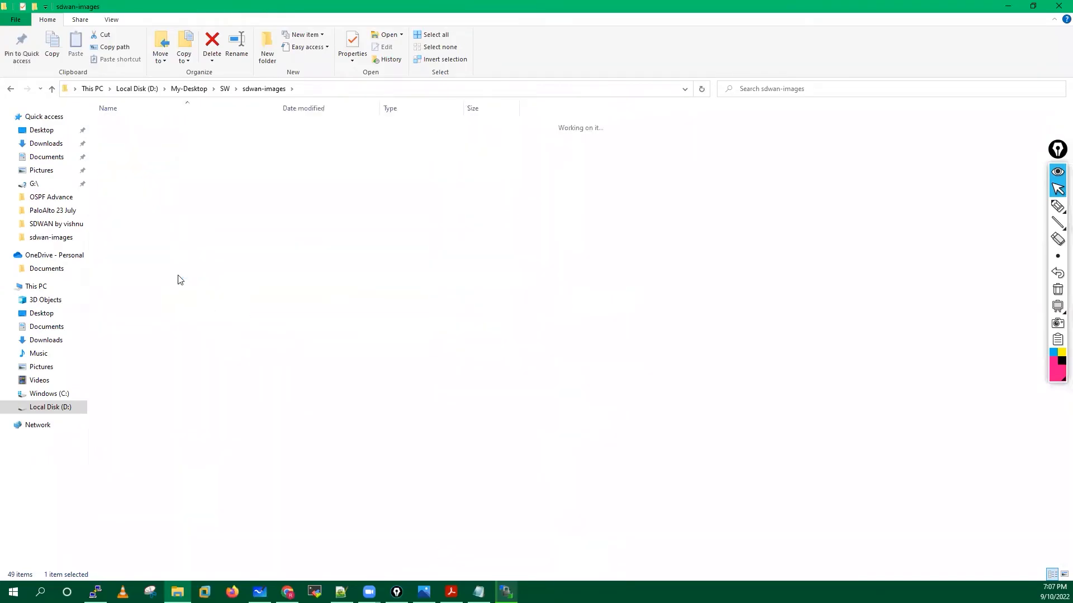
{"action": "left_click", "coordinate": [276, 90]}
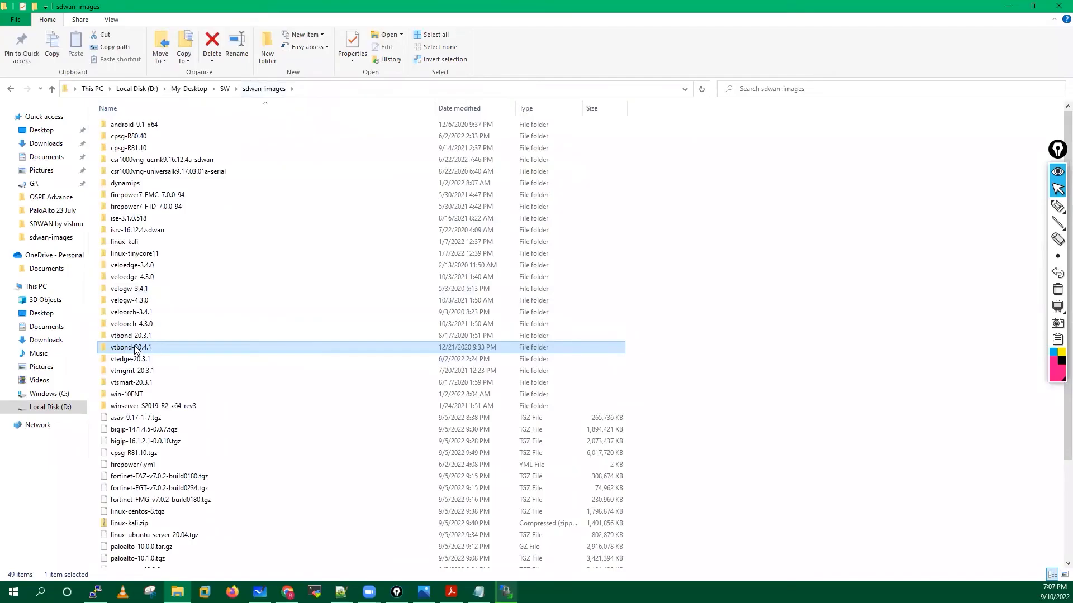
{"action": "scroll", "coordinate": [279, 378], "scroll_direction": "down", "scroll_amount": 4}
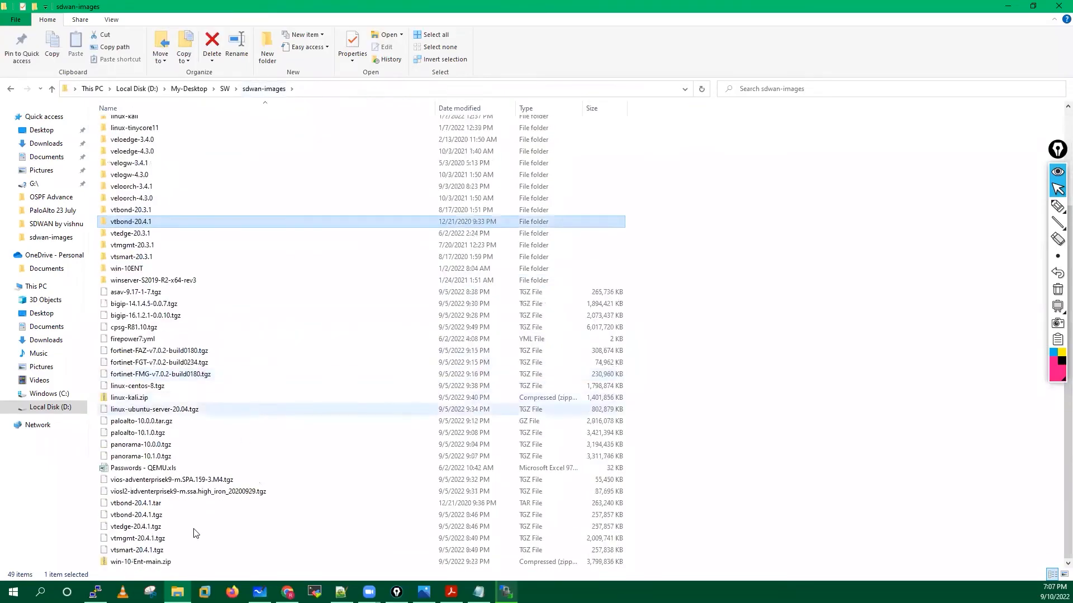
{"action": "left_click", "coordinate": [149, 506]}
{"action": "left_click", "coordinate": [149, 516]}
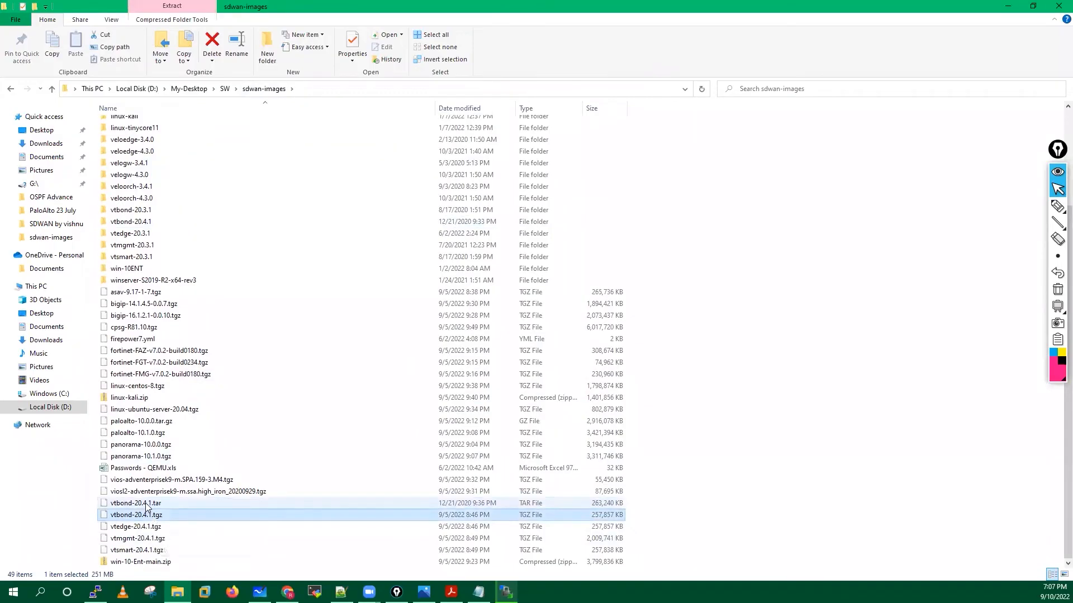
{"action": "left_click", "coordinate": [147, 506]}
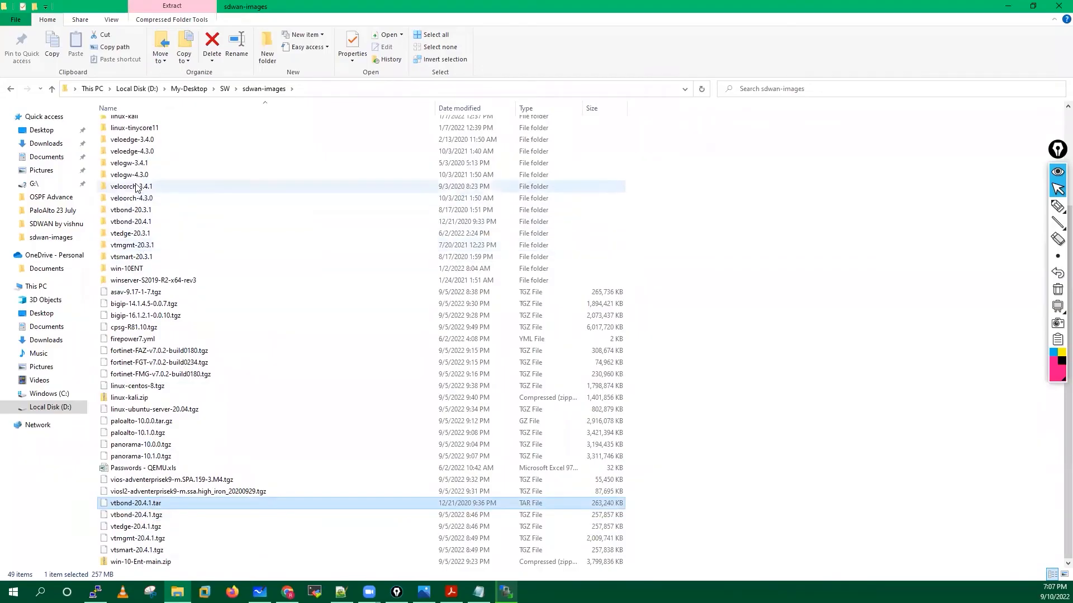
{"action": "right_click", "coordinate": [149, 504]}
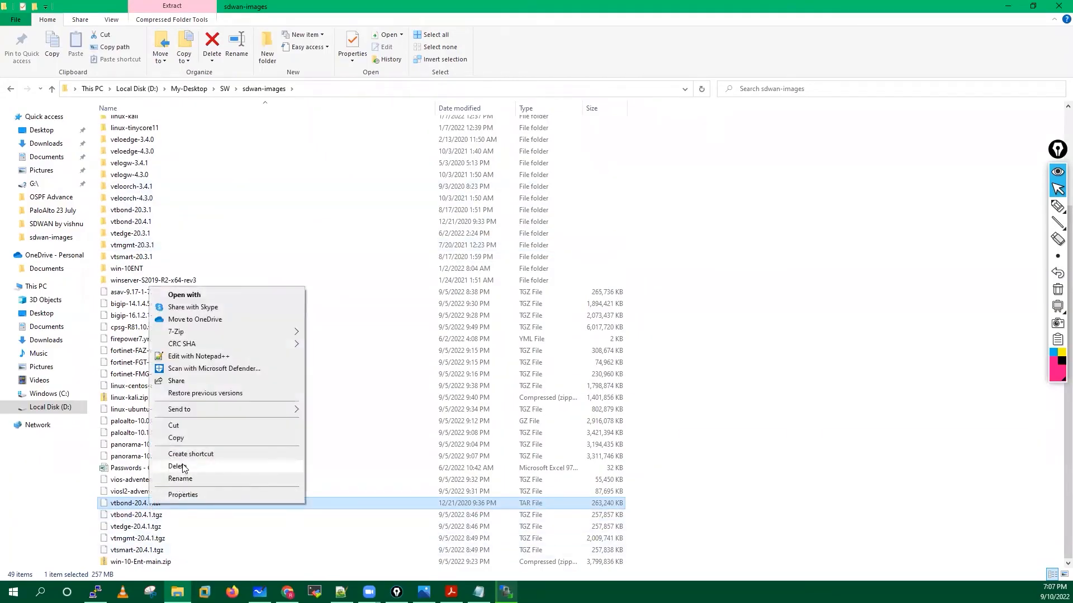
{"action": "left_click", "coordinate": [176, 467]}
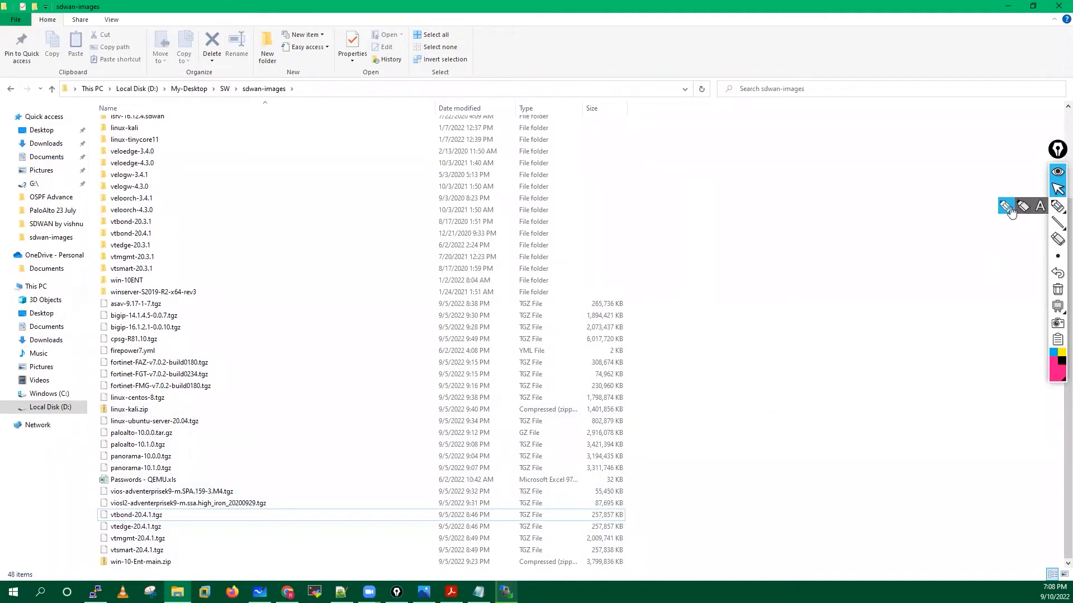
{"action": "left_click", "coordinate": [1057, 206]}
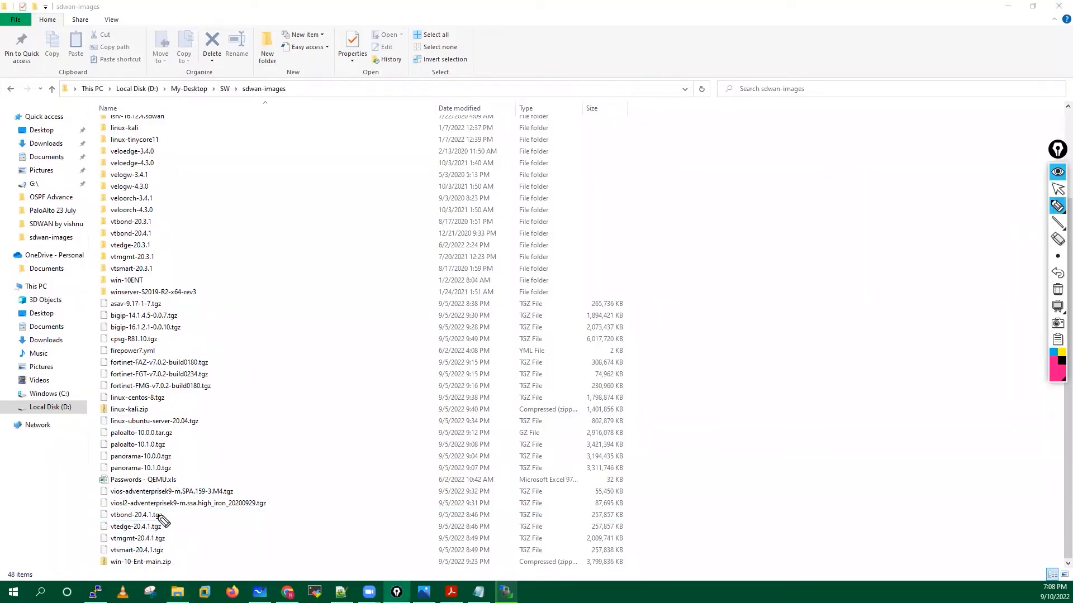
Ink-mark the vtbond, vtsmart, win-10-Ent-main.zip, vios and viosl2 archives that need unzipping.
{"action": "mouse_move", "coordinate": [196, 518]}
{"action": "left_mouse_down"}
{"action": "mouse_move", "coordinate": [164, 514]}
{"action": "mouse_move", "coordinate": [182, 527]}
{"action": "mouse_move", "coordinate": [166, 526]}
{"action": "mouse_move", "coordinate": [168, 551]}
{"action": "left_mouse_up"}
{"action": "mouse_move", "coordinate": [108, 509]}
{"action": "left_mouse_down"}
{"action": "mouse_move", "coordinate": [95, 509]}
{"action": "mouse_move", "coordinate": [93, 554]}
{"action": "mouse_move", "coordinate": [114, 555]}
{"action": "left_mouse_up"}
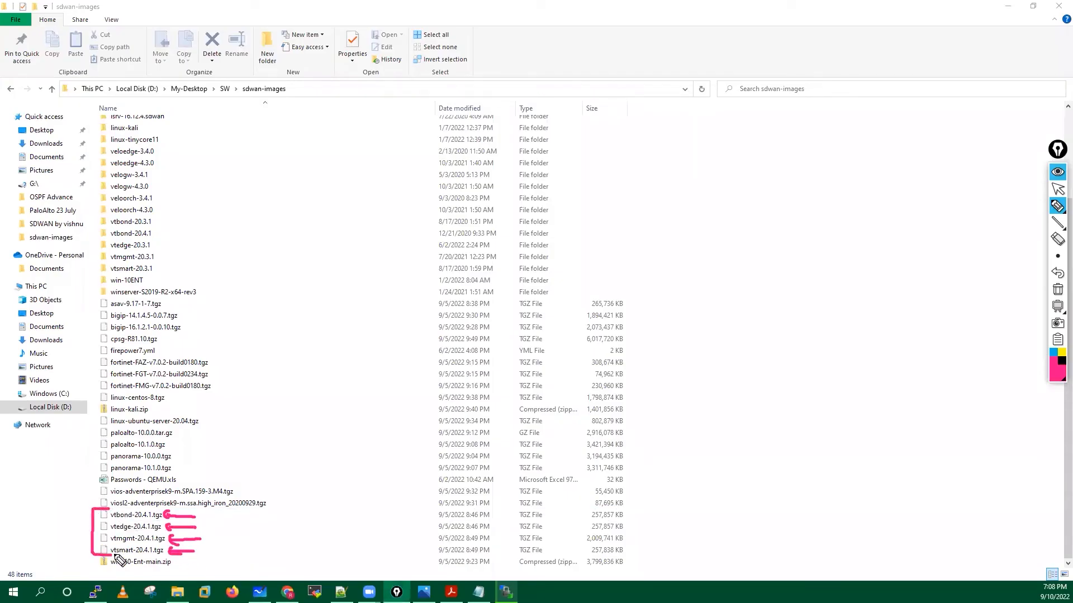
{"action": "mouse_move", "coordinate": [93, 558]}
{"action": "left_mouse_down"}
{"action": "mouse_move", "coordinate": [134, 571]}
{"action": "mouse_move", "coordinate": [152, 556]}
{"action": "left_mouse_up"}
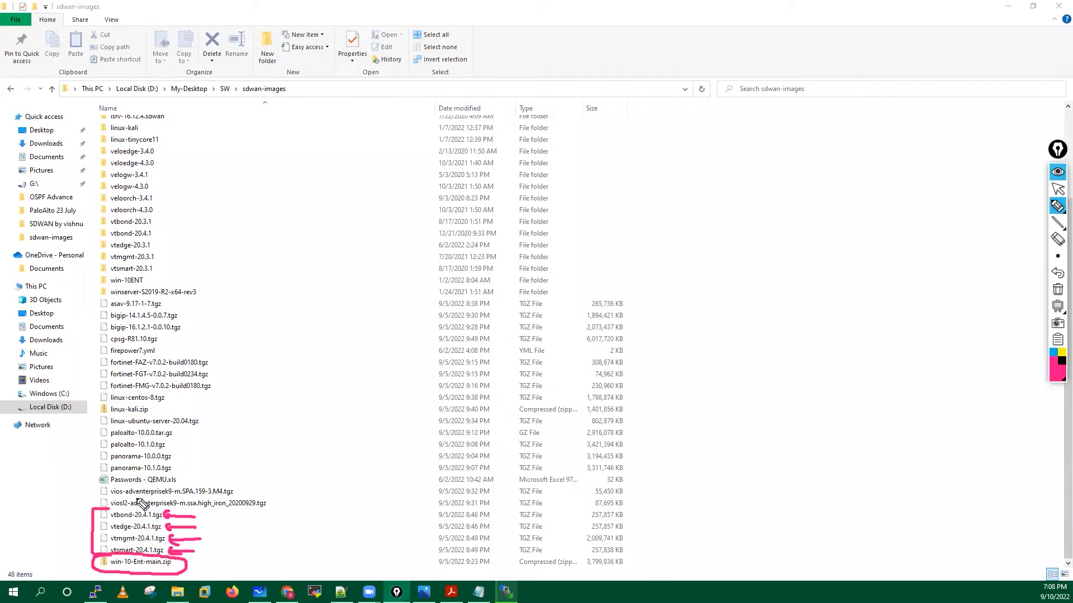
{"action": "mouse_move", "coordinate": [109, 483]}
{"action": "left_mouse_down"}
{"action": "mouse_move", "coordinate": [88, 494]}
{"action": "mouse_move", "coordinate": [91, 510]}
{"action": "left_mouse_up"}
{"action": "mouse_move", "coordinate": [235, 480]}
{"action": "left_mouse_down"}
{"action": "mouse_move", "coordinate": [271, 484]}
{"action": "mouse_move", "coordinate": [269, 514]}
{"action": "mouse_move", "coordinate": [254, 513]}
{"action": "left_mouse_up"}
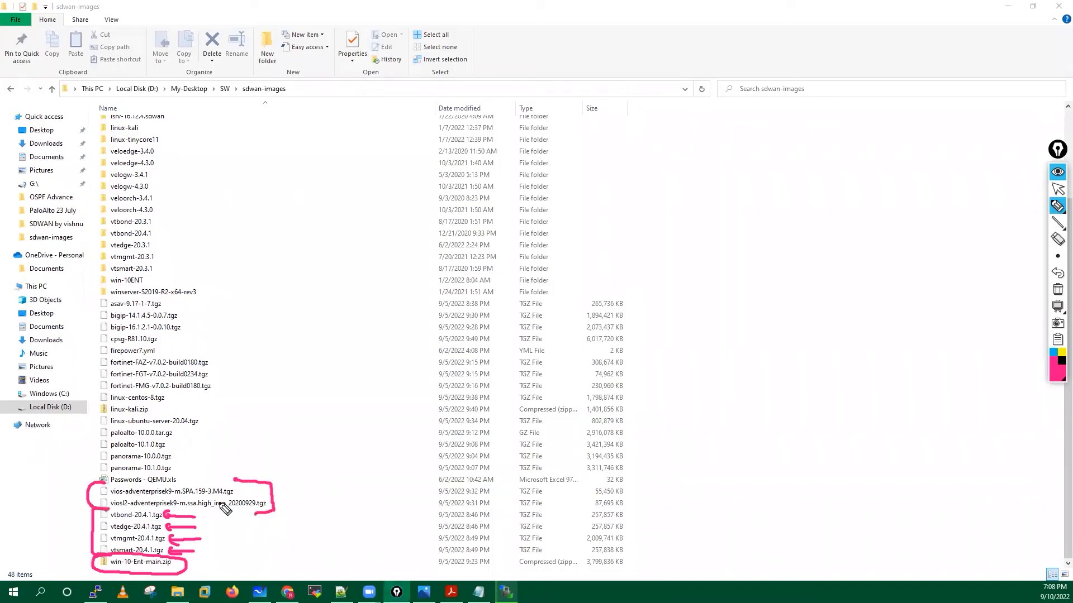
Draw arrows and an unzip note, marking the paloalto-10.0.0 and linux-ubuntu-server-20.04 archives.
{"action": "mouse_move", "coordinate": [192, 486]}
{"action": "left_mouse_down"}
{"action": "mouse_move", "coordinate": [295, 442]}
{"action": "mouse_move", "coordinate": [309, 426]}
{"action": "mouse_move", "coordinate": [313, 443]}
{"action": "mouse_move", "coordinate": [326, 441]}
{"action": "left_mouse_up"}
{"action": "mouse_move", "coordinate": [313, 404]}
{"action": "left_mouse_down"}
{"action": "mouse_move", "coordinate": [327, 463]}
{"action": "mouse_move", "coordinate": [331, 414]}
{"action": "left_mouse_up"}
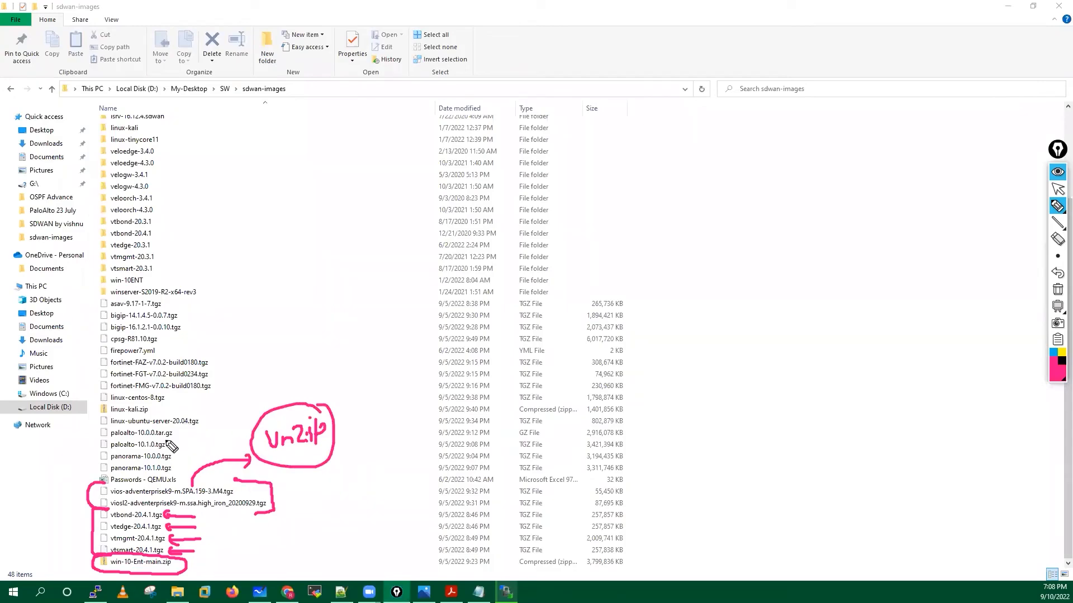
{"action": "mouse_move", "coordinate": [175, 434]}
{"action": "left_mouse_down"}
{"action": "mouse_move", "coordinate": [215, 429]}
{"action": "mouse_move", "coordinate": [249, 401]}
{"action": "left_mouse_up"}
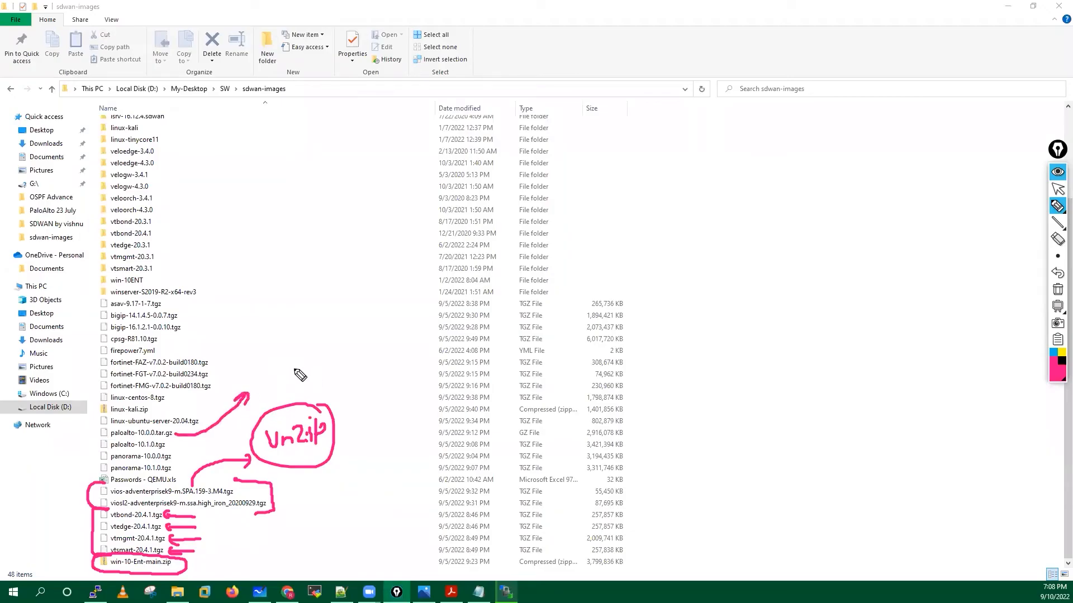
{"action": "left_click_drag", "start_coordinate": [167, 434], "coordinate": [212, 427]}
{"action": "mouse_move", "coordinate": [119, 420]}
{"action": "left_mouse_down"}
{"action": "mouse_move", "coordinate": [99, 429]}
{"action": "mouse_move", "coordinate": [173, 436]}
{"action": "mouse_move", "coordinate": [204, 416]}
{"action": "mouse_move", "coordinate": [111, 418]}
{"action": "left_mouse_up"}
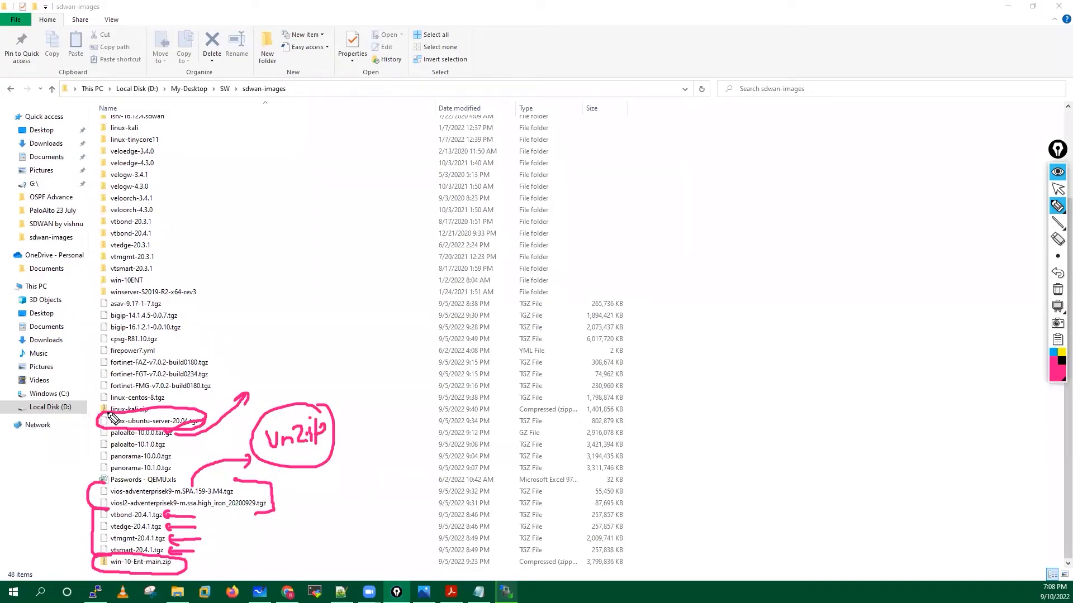
Clear all the ink and minimize the Explorer window to reveal WinSCP.
{"action": "left_click", "coordinate": [1057, 289]}
{"action": "left_click", "coordinate": [1054, 190]}
{"action": "left_click", "coordinate": [1003, 3]}
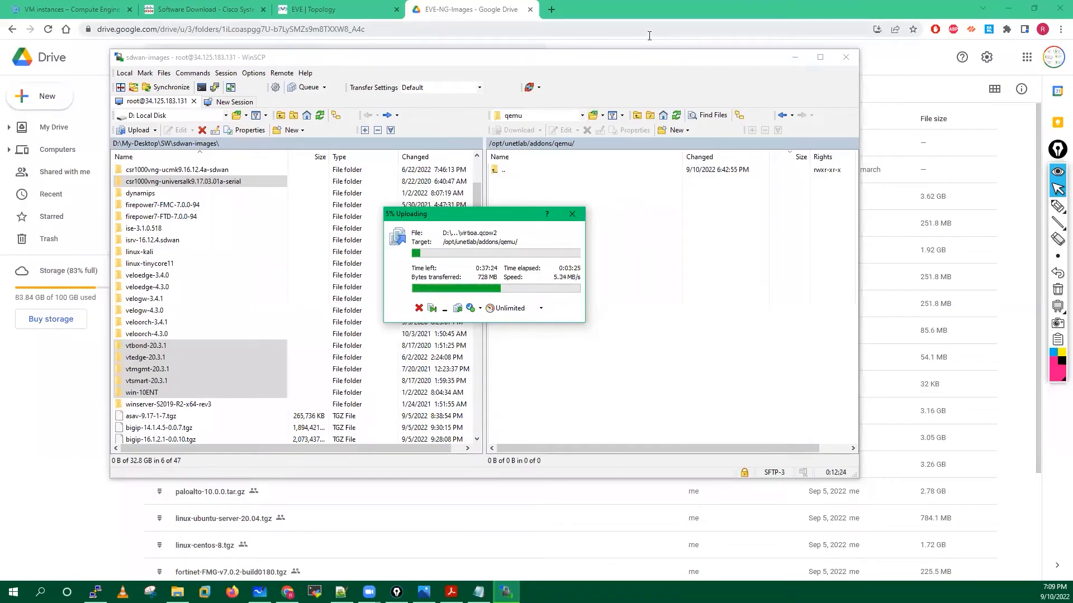
Close the open lab in EVE-NG and delete Test.unl from the Eve-Test folder.
{"action": "left_click", "coordinate": [313, 8]}
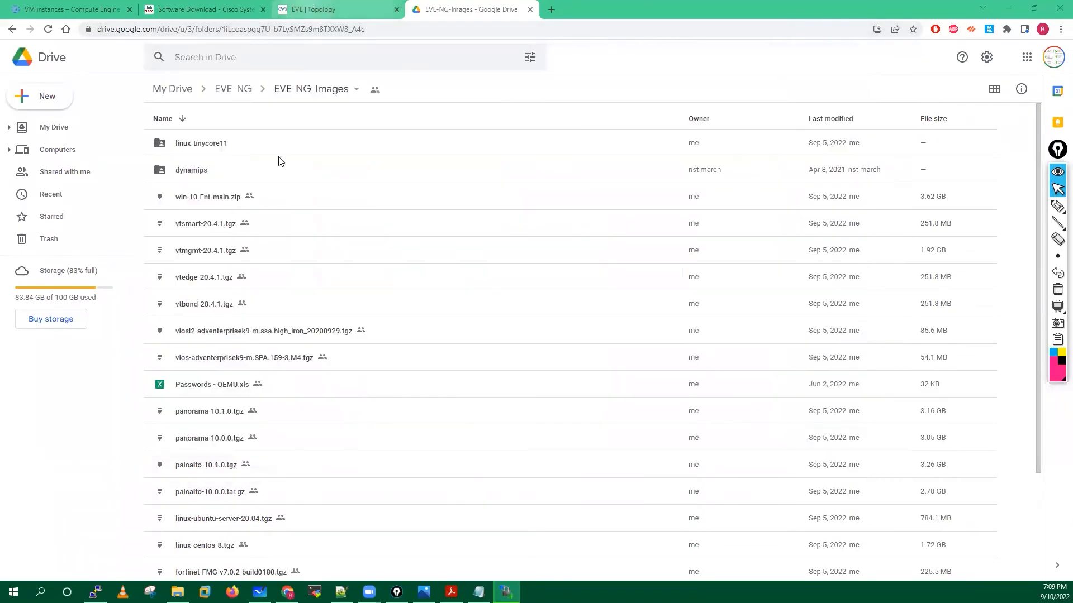
{"action": "left_click", "coordinate": [112, 116]}
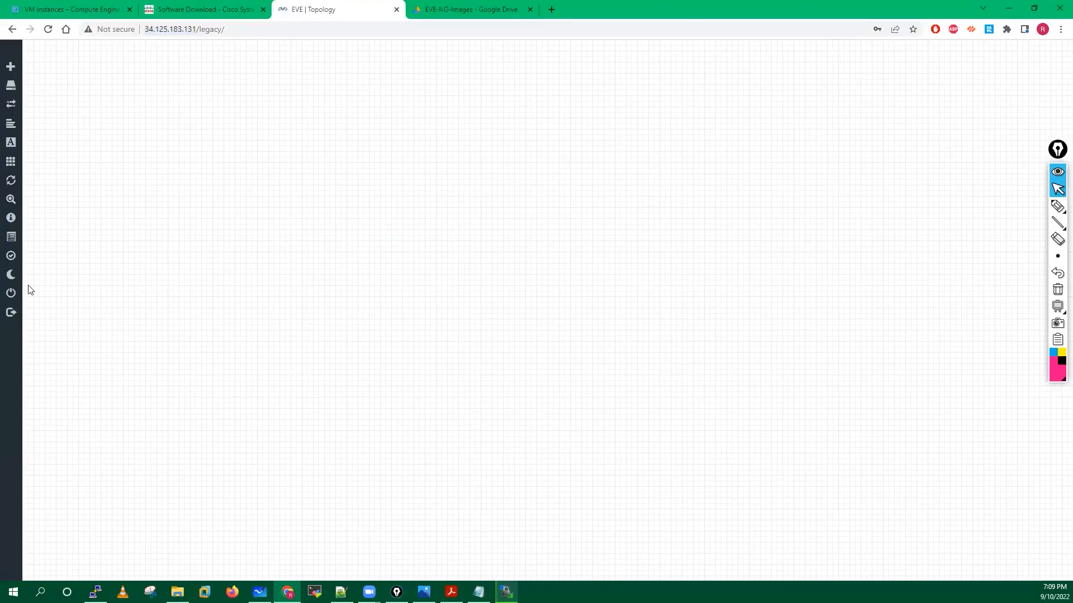
{"action": "left_click", "coordinate": [31, 302]}
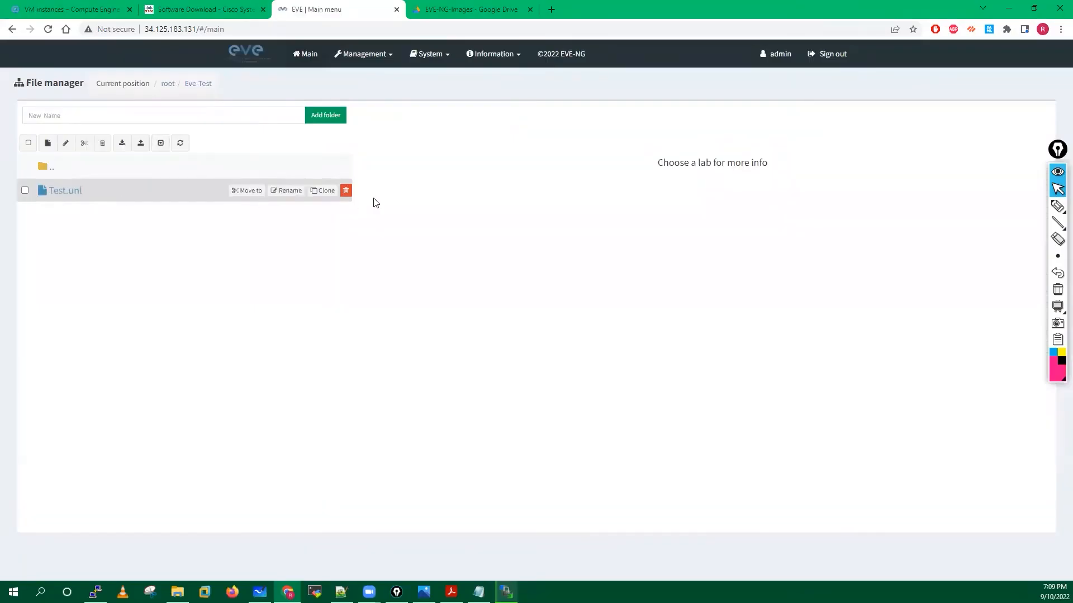
{"action": "left_click", "coordinate": [346, 193]}
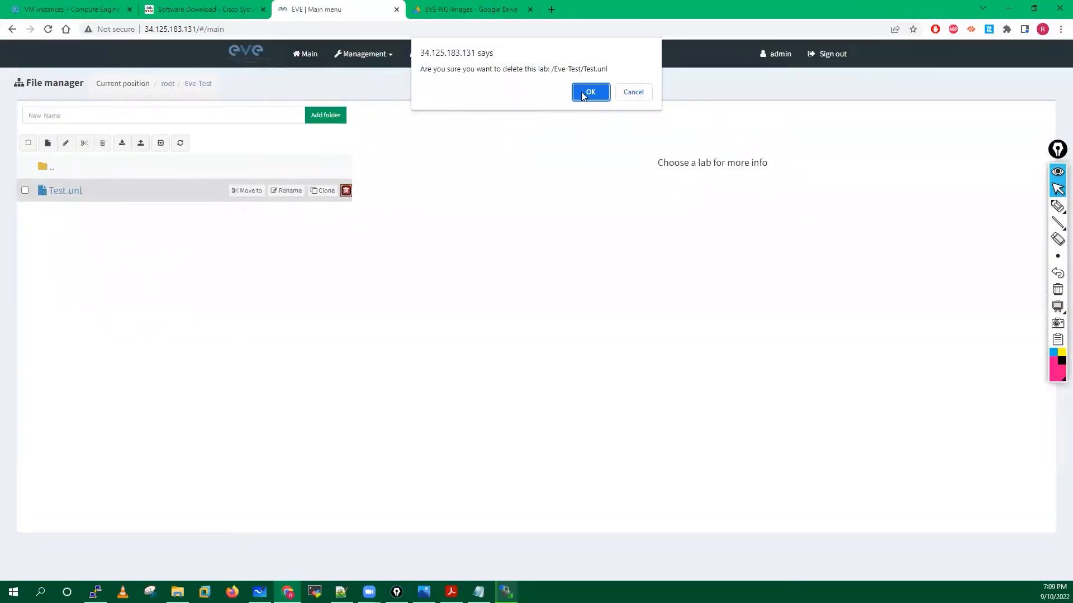
{"action": "left_click", "coordinate": [587, 93]}
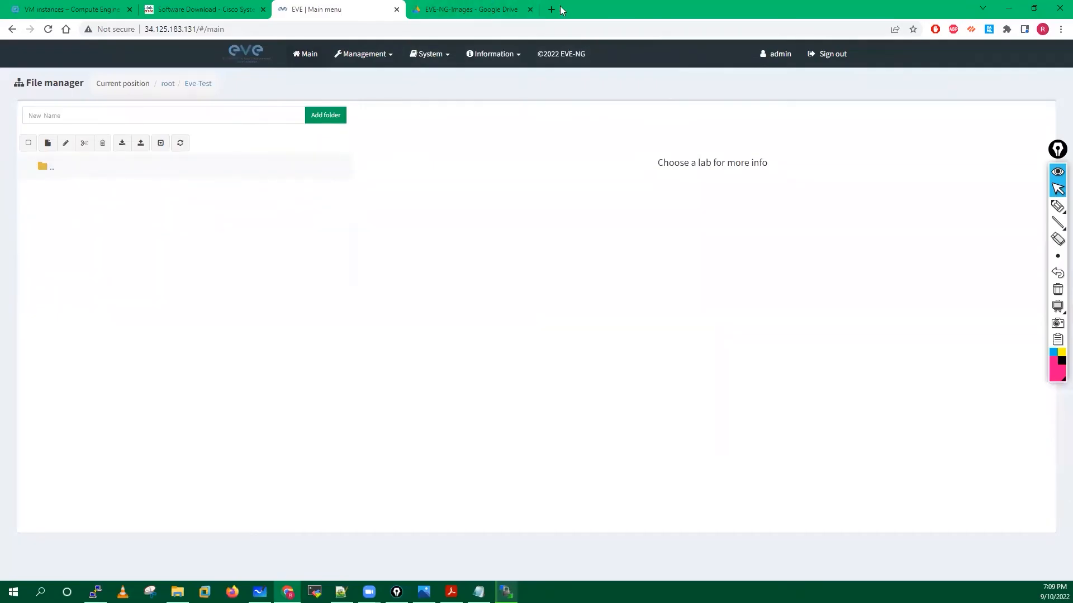
Load Log in - VMware ESXi from the lab-devices bookmarks in a new tab, then check WinSCP's upload.
{"action": "key", "text": "ctrl+t"}
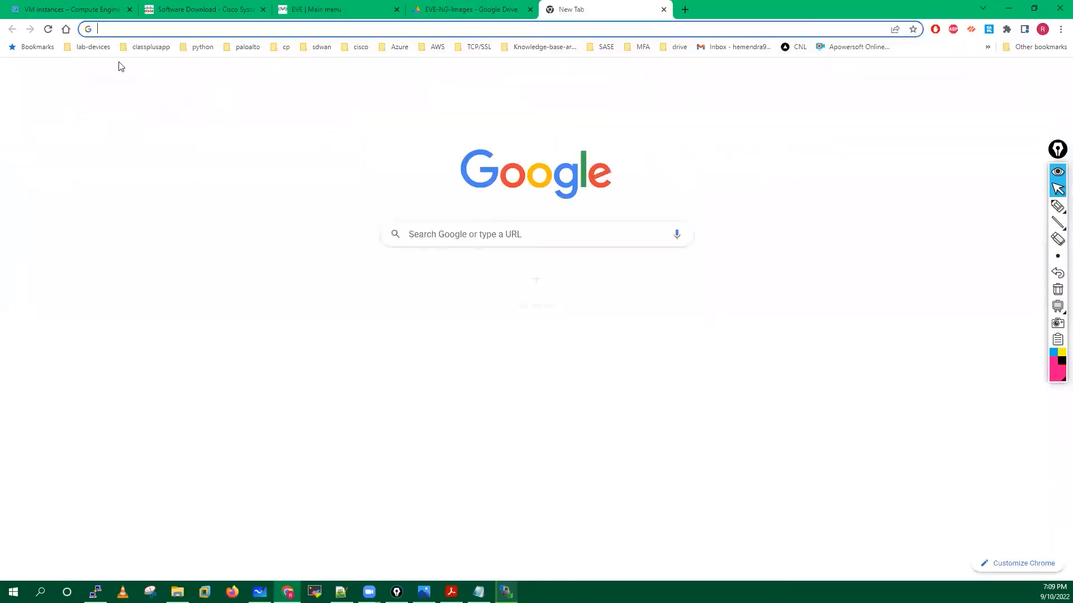
{"action": "left_click", "coordinate": [93, 47]}
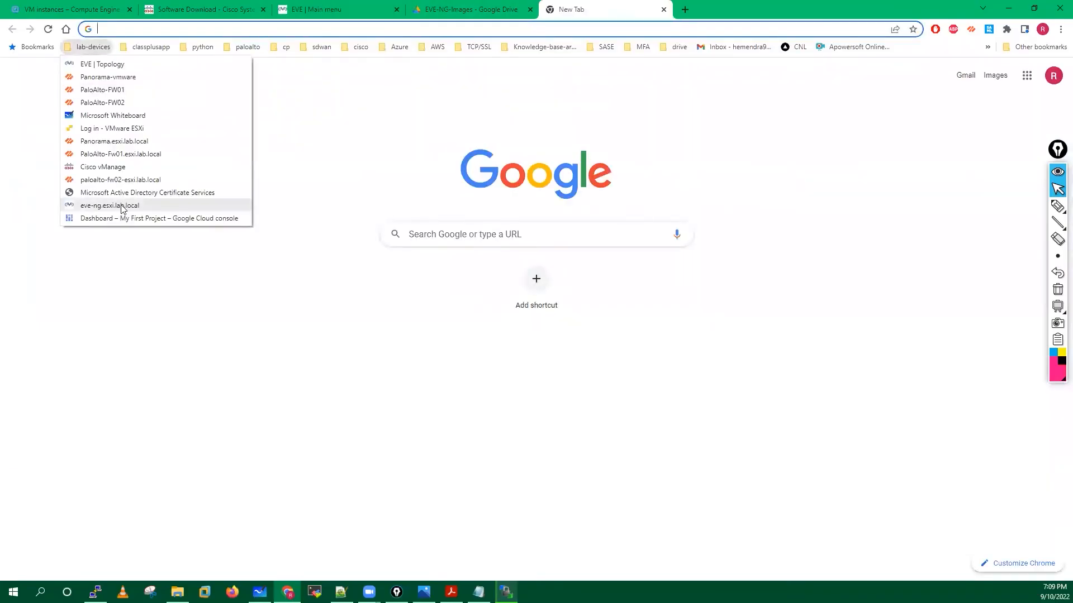
{"action": "left_click", "coordinate": [110, 130]}
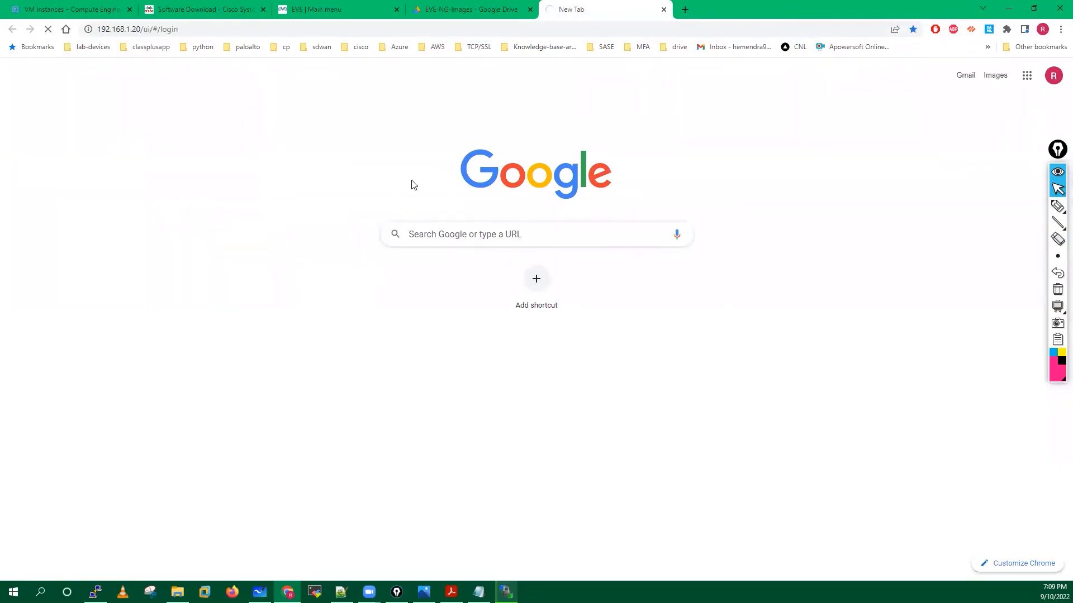
{"action": "left_click", "coordinate": [336, 9]}
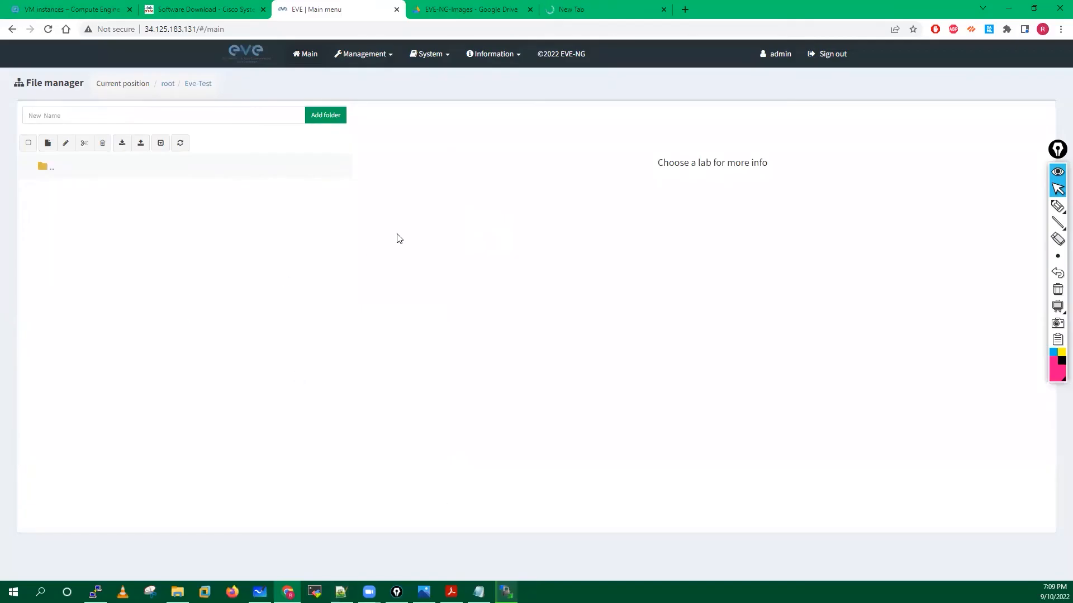
{"action": "left_click", "coordinate": [506, 592]}
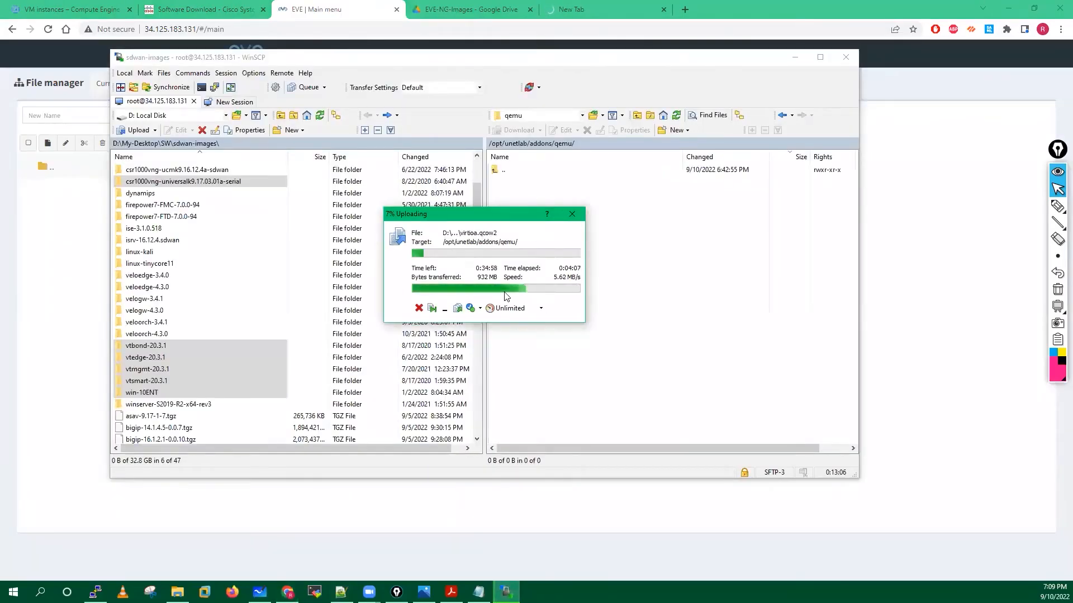
Create a folder named Test under Eve-Test and open it.
{"action": "left_click", "coordinate": [54, 263]}
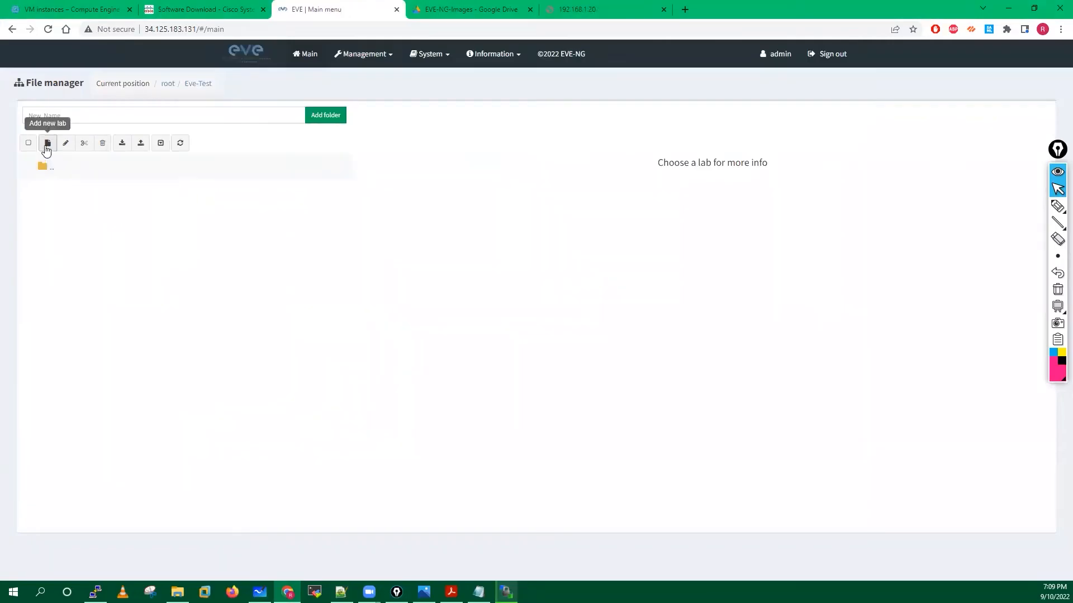
{"action": "left_click", "coordinate": [51, 117]}
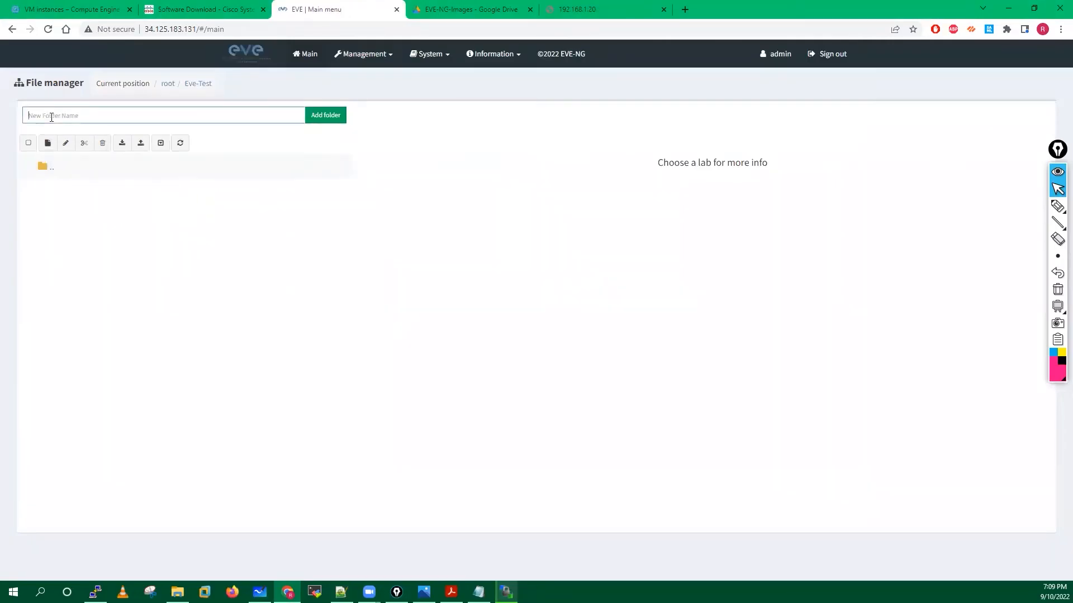
{"action": "type", "text": "Test"}
{"action": "left_click", "coordinate": [331, 118]}
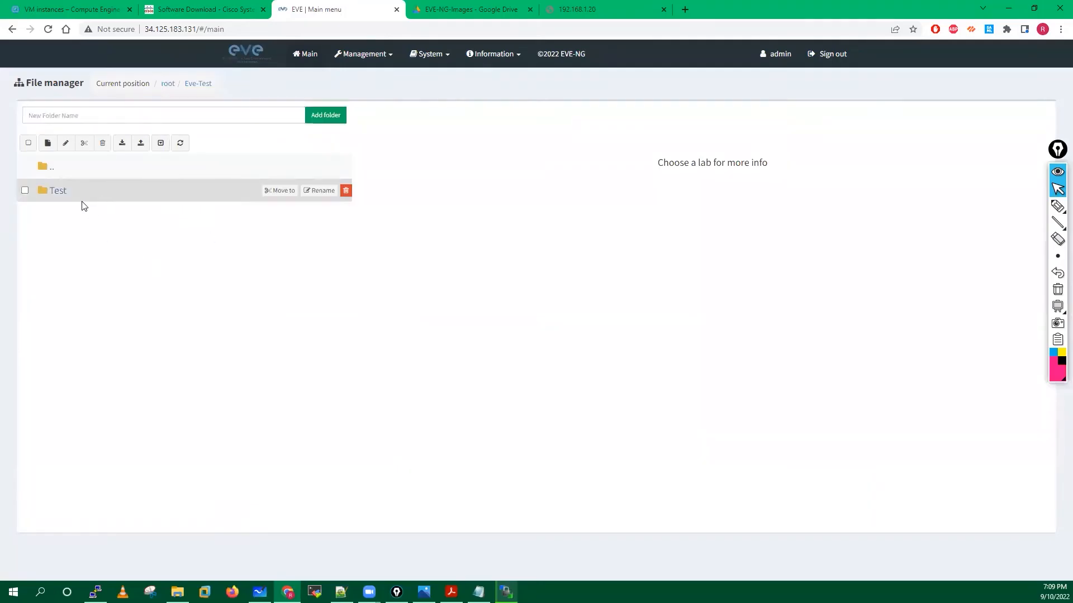
{"action": "left_click", "coordinate": [58, 193]}
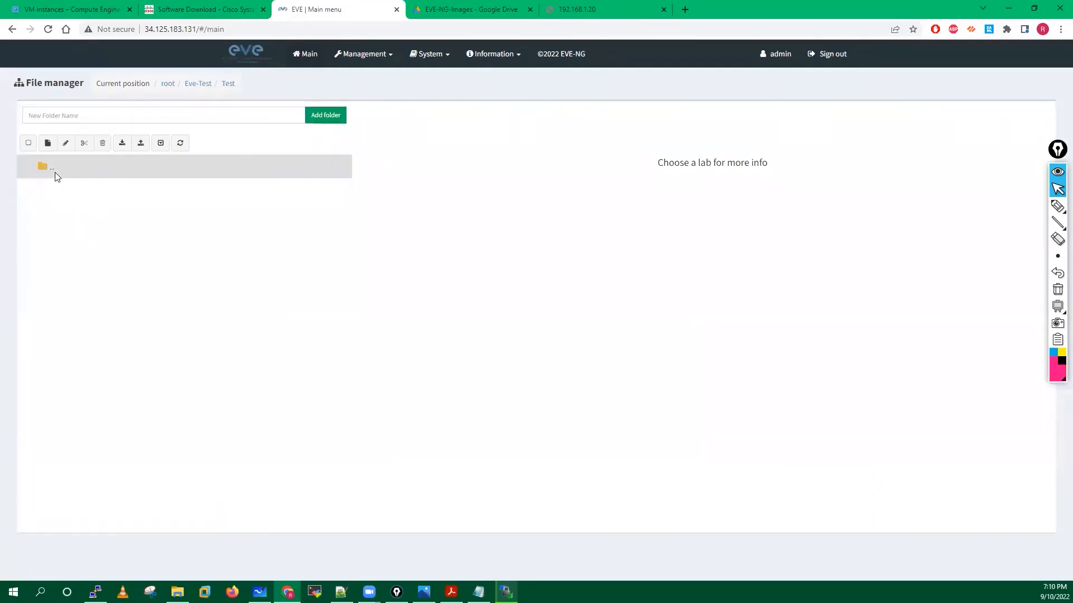
Add and save a new lab named Test inside the Test folder.
{"action": "left_click", "coordinate": [46, 143]}
{"action": "type", "text": "Test"}
{"action": "left_click", "coordinate": [971, 257]}
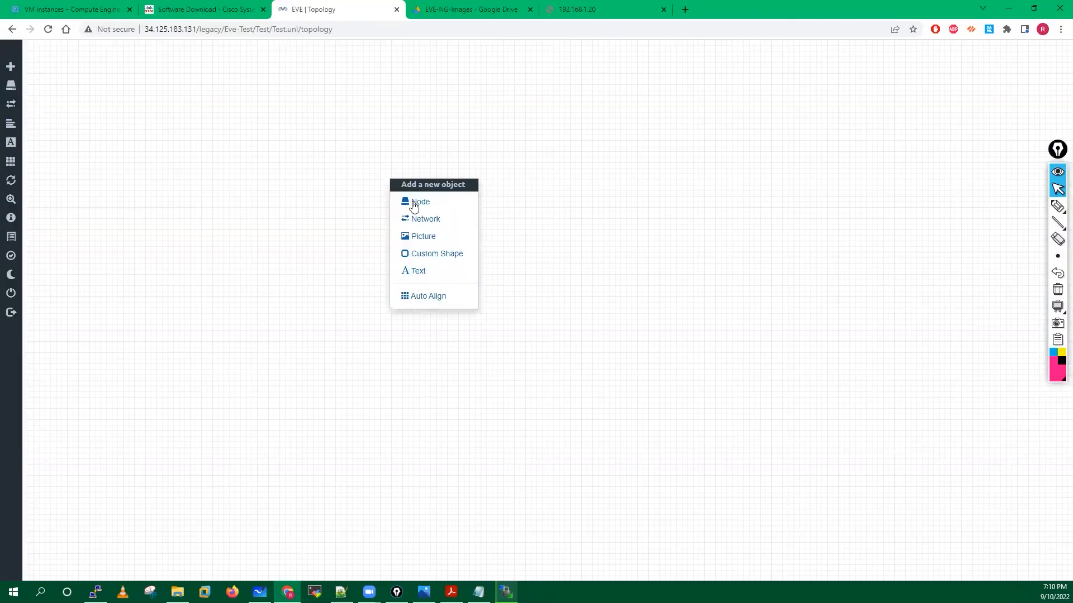
{"action": "left_click", "coordinate": [412, 202]}
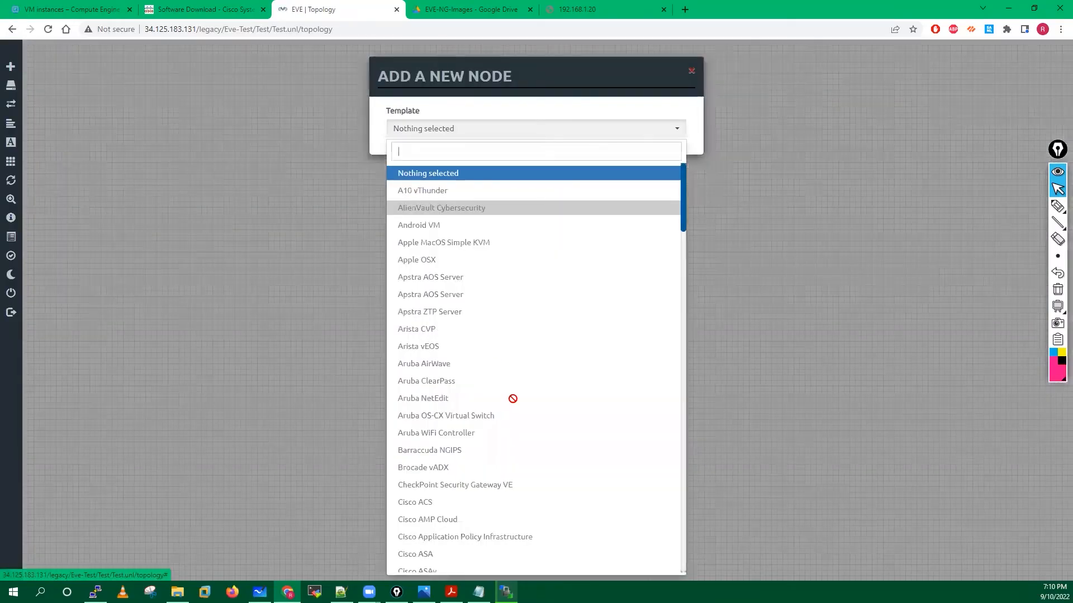
Add a Cisco IOS 3725 (Dynamips) router node to the Test topology and save it.
{"action": "scroll", "coordinate": [512, 398], "scroll_direction": "down", "scroll_amount": 10}
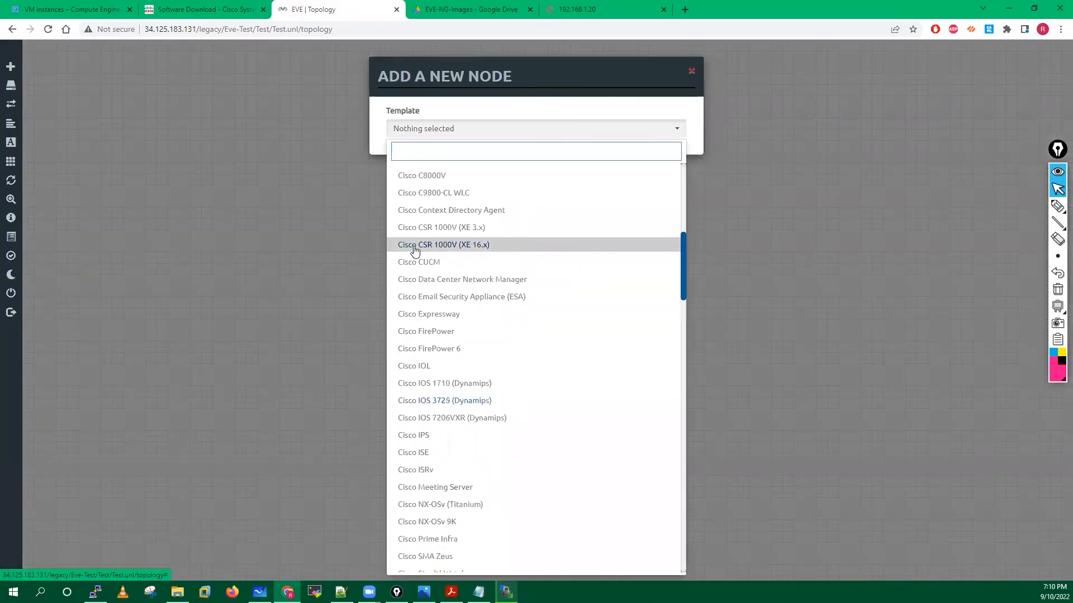
{"action": "left_click", "coordinate": [438, 403]}
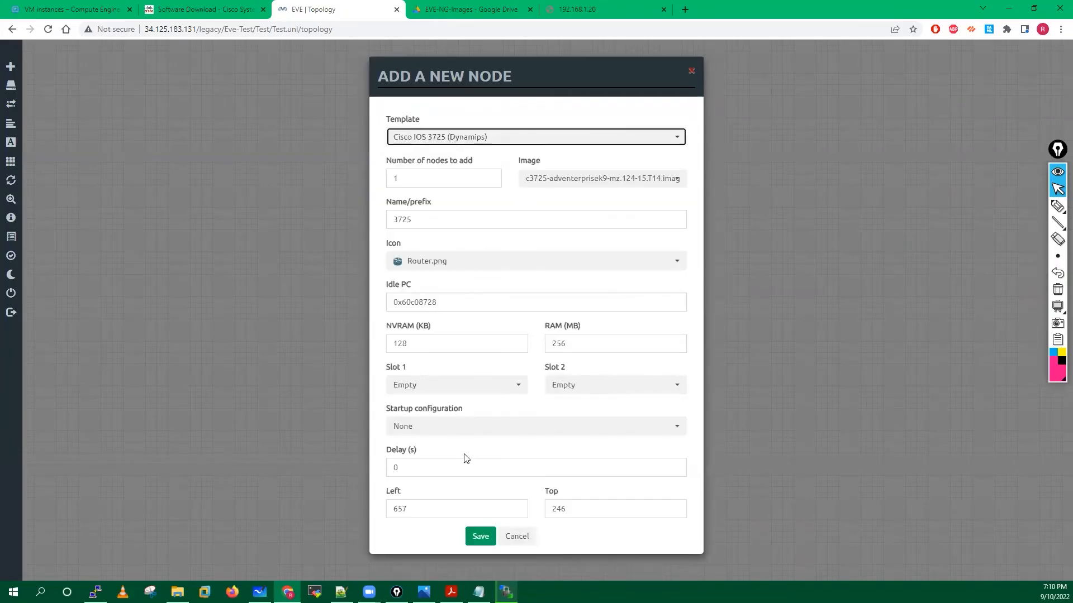
{"action": "left_click", "coordinate": [480, 537]}
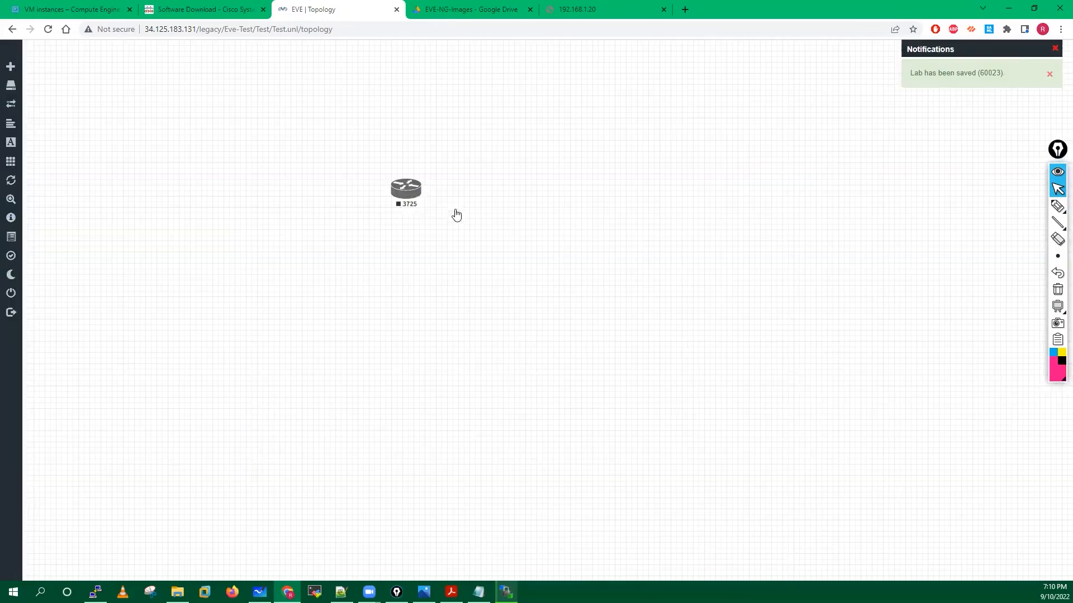
Open router 3725's console in SecureCRT, then close and disconnect the session.
{"action": "left_click", "coordinate": [402, 193]}
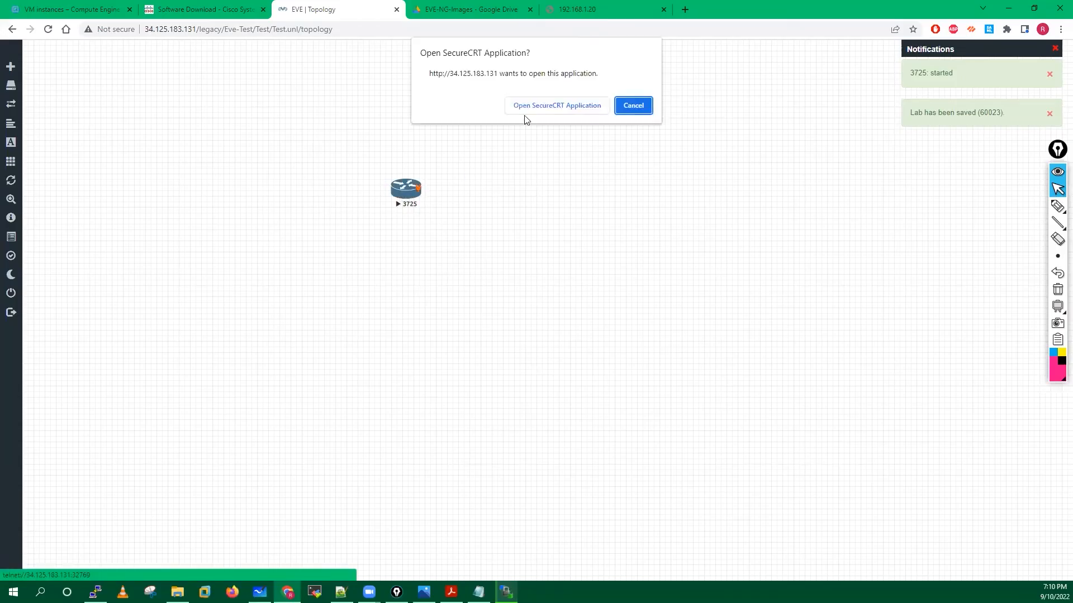
{"action": "key", "text": "Return"}
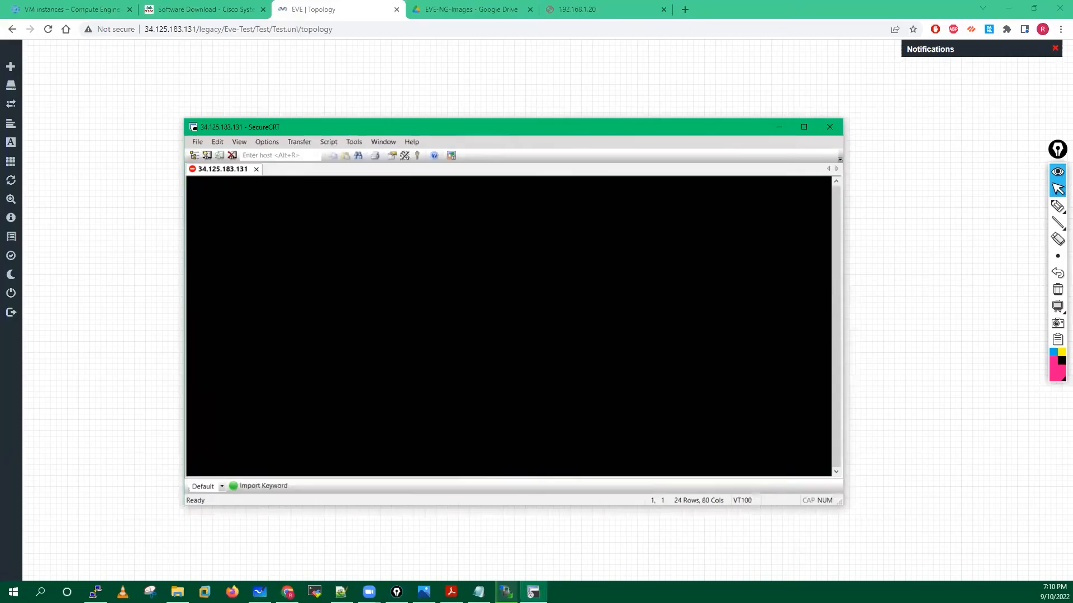
{"action": "left_click_drag", "start_coordinate": [331, 124], "coordinate": [519, 126]}
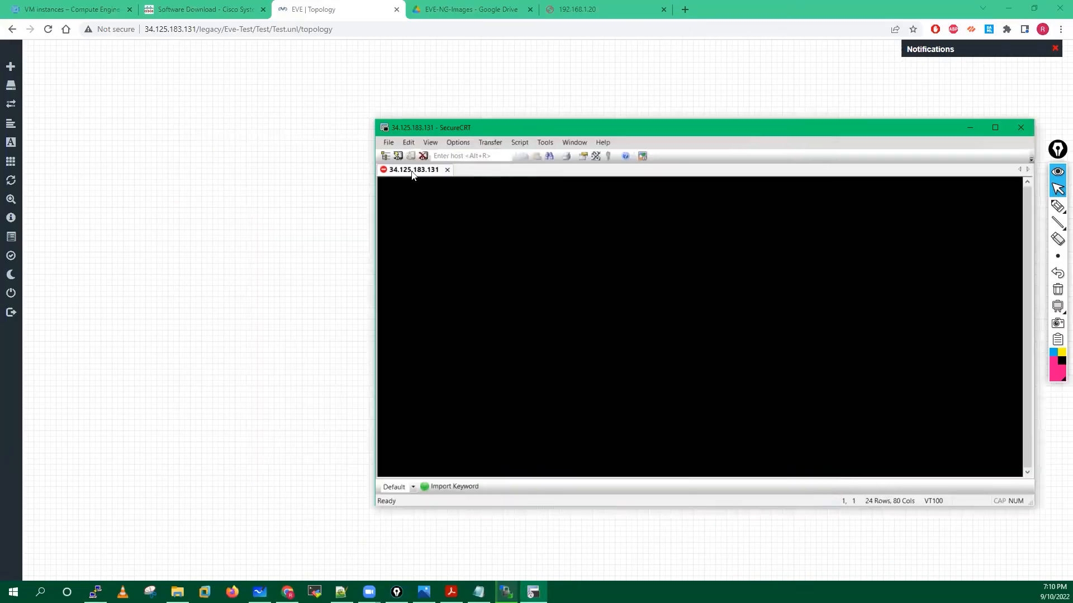
{"action": "left_click_drag", "start_coordinate": [450, 137], "coordinate": [335, 116]}
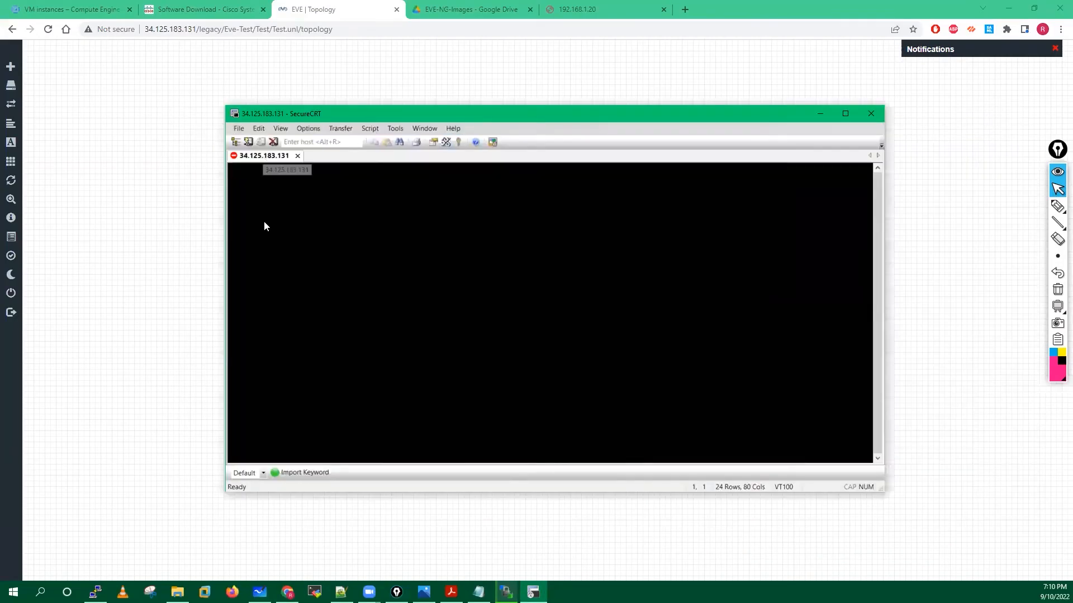
{"action": "left_click", "coordinate": [870, 114]}
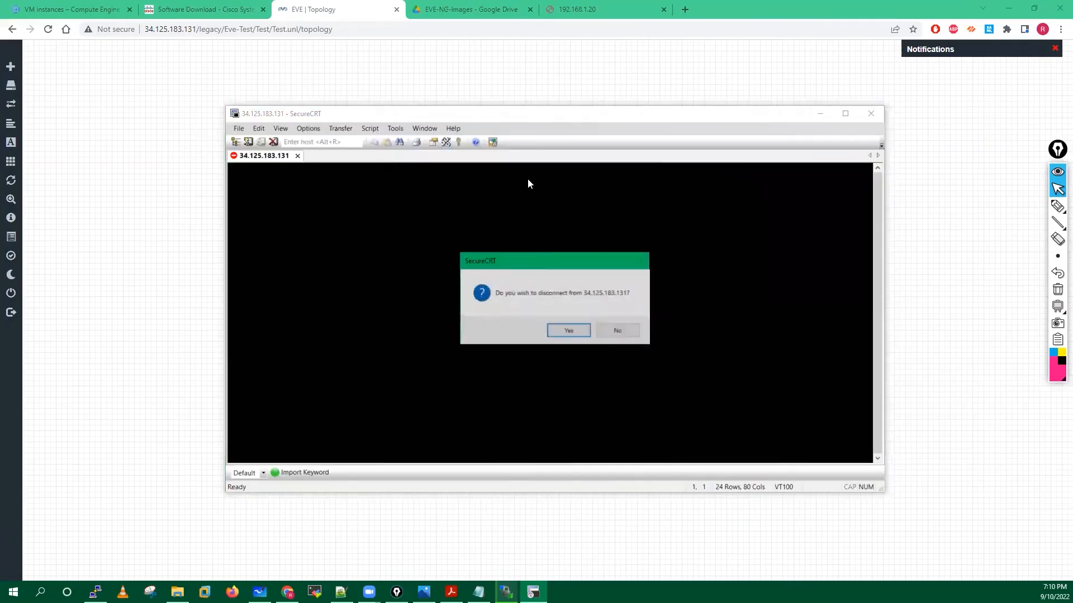
{"action": "left_click", "coordinate": [568, 331]}
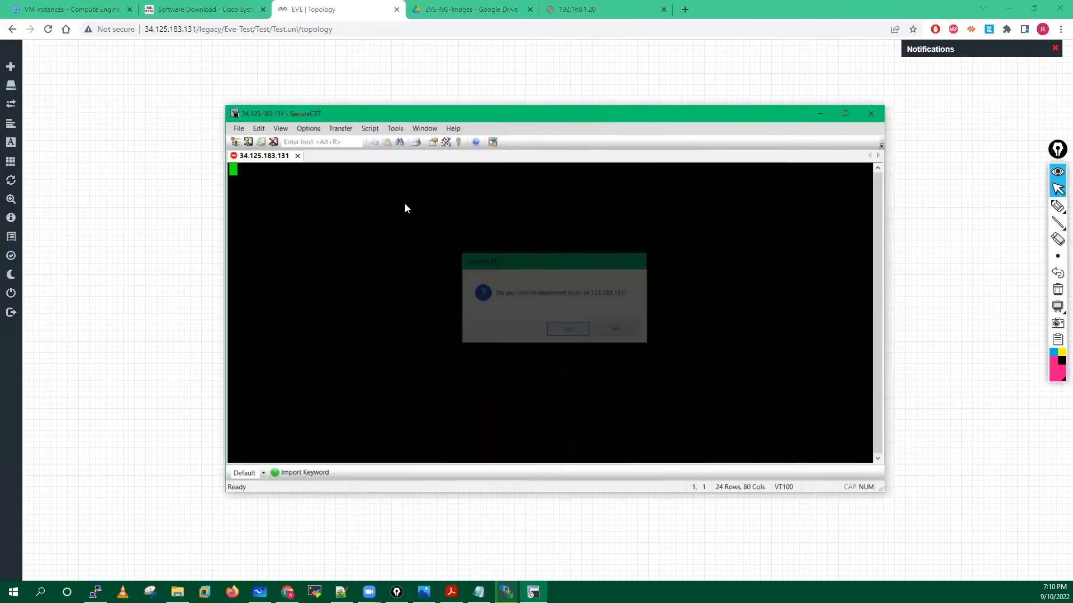
Stop router 3725 and log out of EVE-NG.
{"action": "right_click", "coordinate": [407, 190]}
{"action": "left_click", "coordinate": [436, 214]}
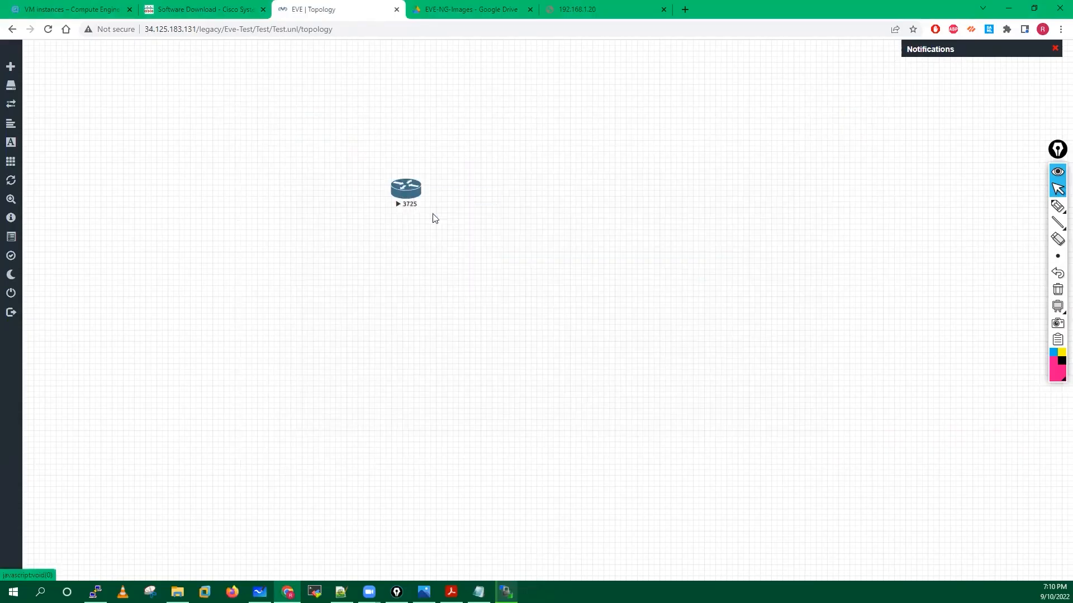
{"action": "mouse_move", "coordinate": [7, 338]}
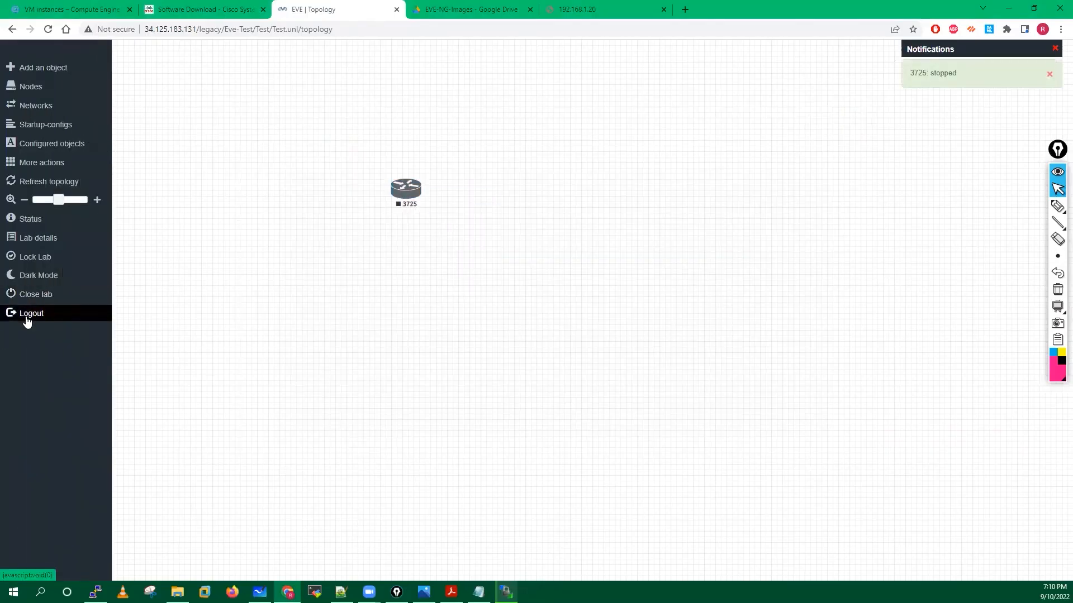
{"action": "left_click", "coordinate": [26, 316]}
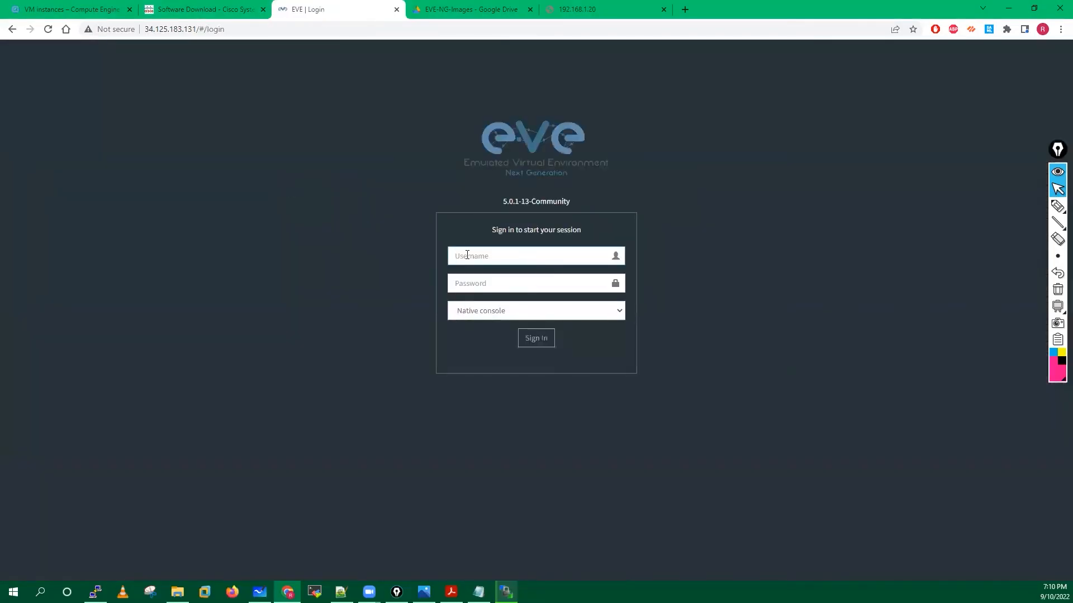
Sign in to EVE-NG with the username and password, choosing the Html5 console option.
{"action": "type", "text": "r"}
{"action": "key", "text": "BackSpace"}
{"action": "type", "text": "admin"}
{"action": "left_click", "coordinate": [466, 284]}
{"action": "type", "text": "ev"}
{"action": "left_click", "coordinate": [466, 312]}
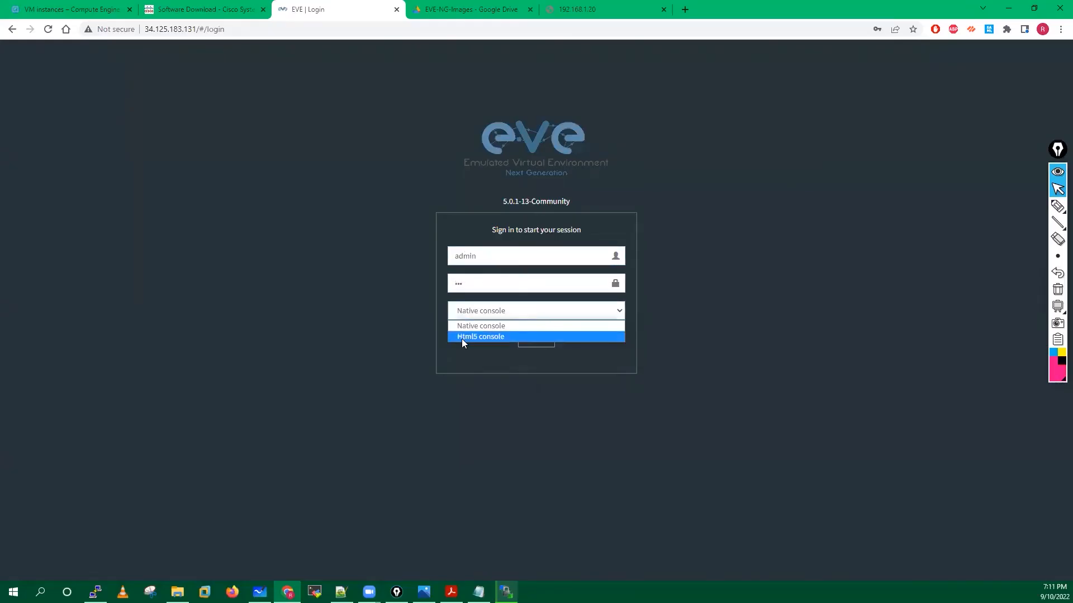
{"action": "left_click", "coordinate": [469, 337]}
{"action": "left_click", "coordinate": [519, 339]}
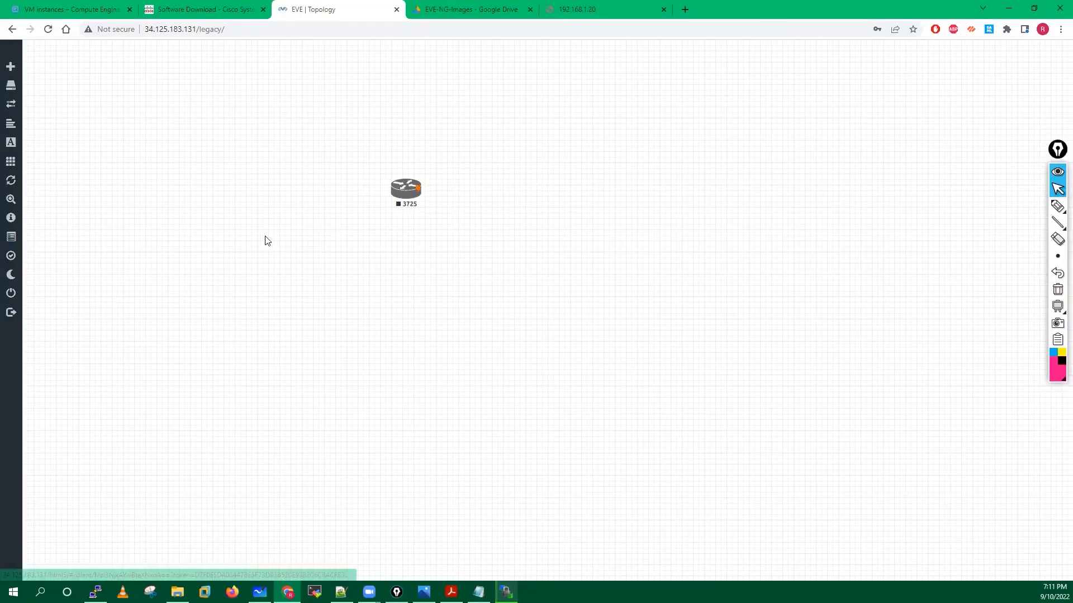
Start router 3725 and open its HTML5 console.
{"action": "right_click", "coordinate": [408, 187]}
{"action": "left_click", "coordinate": [426, 212]}
{"action": "left_click", "coordinate": [405, 190]}
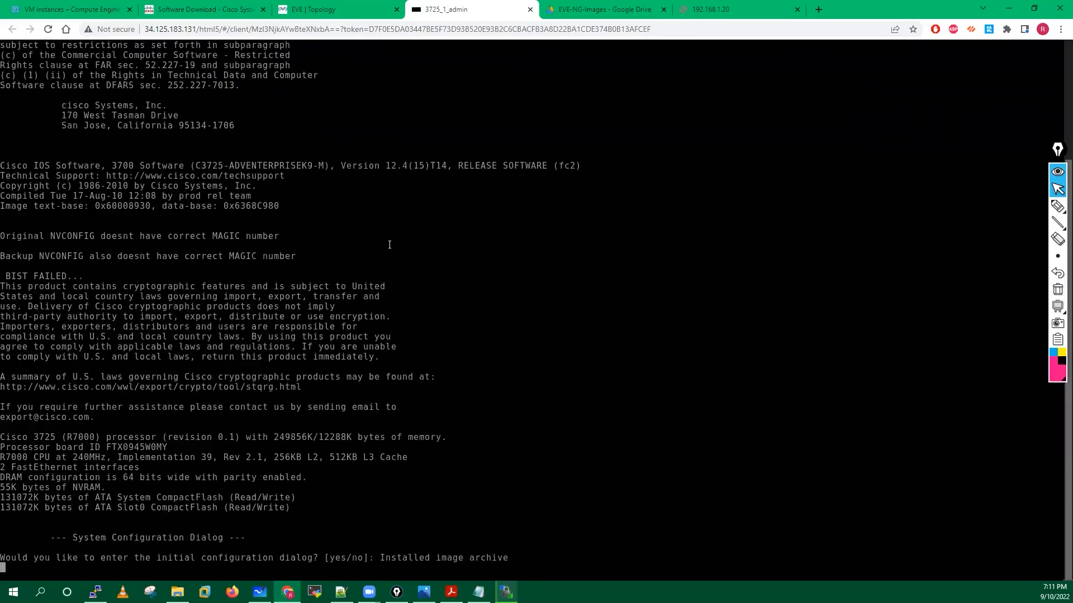
Answer no to the router's initial configuration dialog.
{"action": "key", "text": "Return"}
{"action": "key", "text": "Return"}
{"action": "key", "text": "Return"}
{"action": "key", "text": "Return"}
{"action": "key", "text": "Return"}
{"action": "key", "text": "Return"}
{"action": "key", "text": "Return"}
{"action": "type", "text": "no"}
{"action": "key", "text": "Return"}
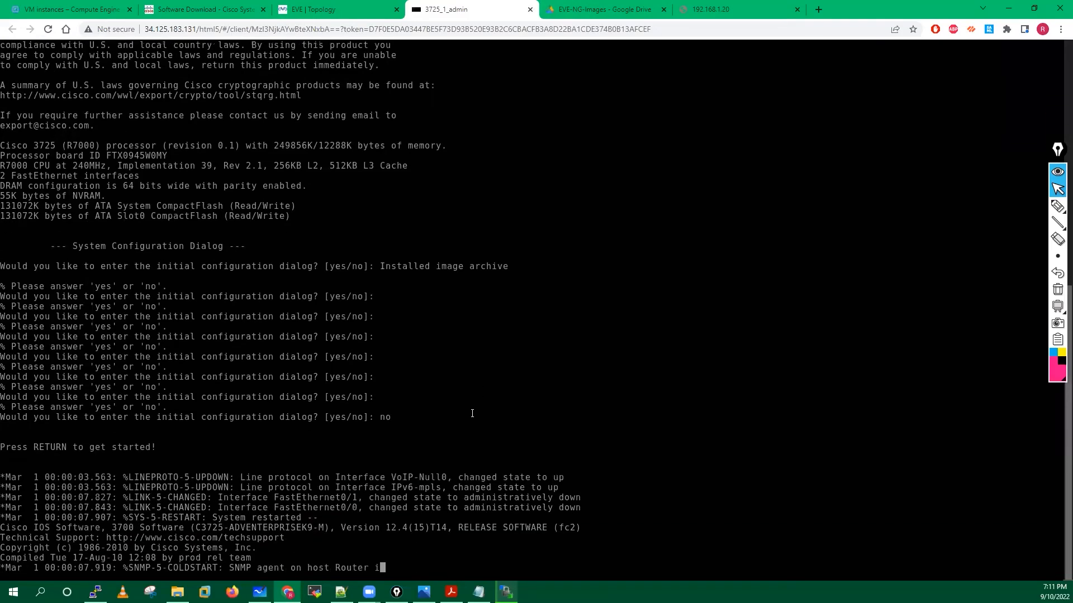
{"action": "key", "text": "Return"}
{"action": "key", "text": "Return"}
{"action": "key", "text": "Return"}
{"action": "key", "text": "Return"}
{"action": "key", "text": "Return"}
{"action": "key", "text": "Return"}
{"action": "key", "text": "Return"}
{"action": "key", "text": "Return"}
Enter enable mode, run show version confirming IOS 12.4(15)T14, and close the console.
{"action": "type", "text": "ena"}
{"action": "key", "text": "Tab"}
{"action": "key", "text": "Return"}
{"action": "key", "text": "Return"}
{"action": "key", "text": "Return"}
{"action": "key", "text": "Return"}
{"action": "key", "text": "Return"}
{"action": "key", "text": "Return"}
{"action": "type", "text": "sh"}
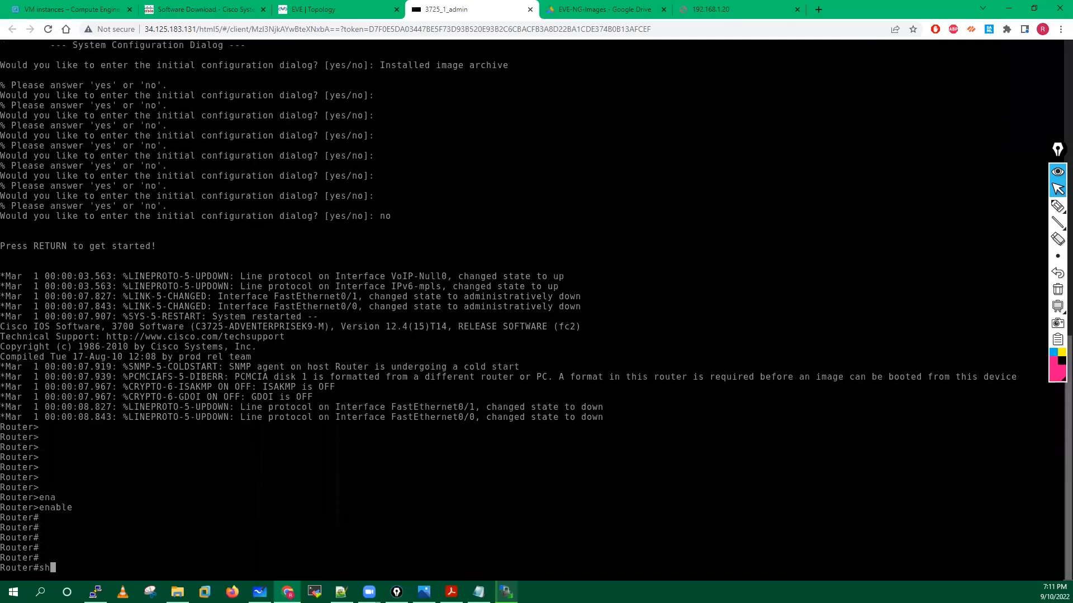
{"action": "type", "text": "o"}
{"action": "key", "text": "Tab"}
{"action": "type", "text": "ver"}
{"action": "key", "text": "Tab"}
{"action": "key", "text": "Return"}
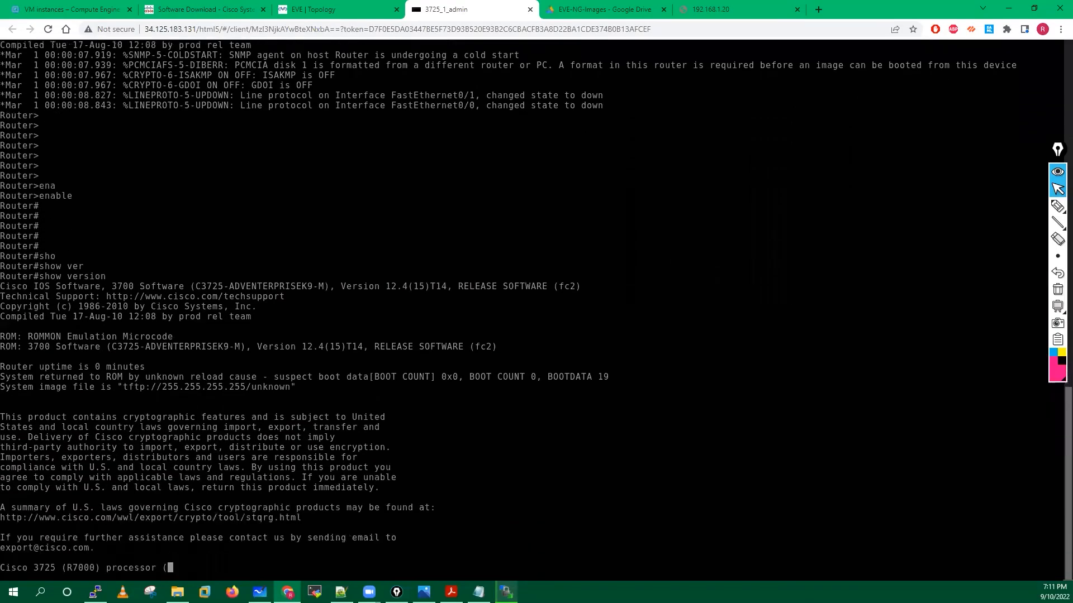
{"action": "left_click", "coordinate": [530, 9]}
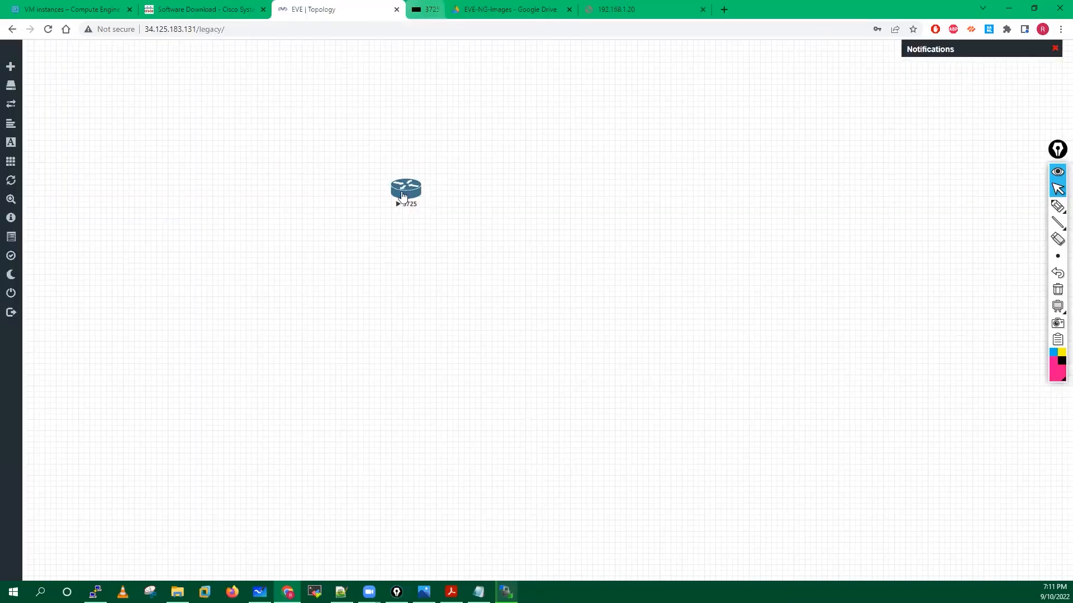
Reload the 192.168.1.20 ESXi login page and enter root as the user name.
{"action": "left_click", "coordinate": [586, 9]}
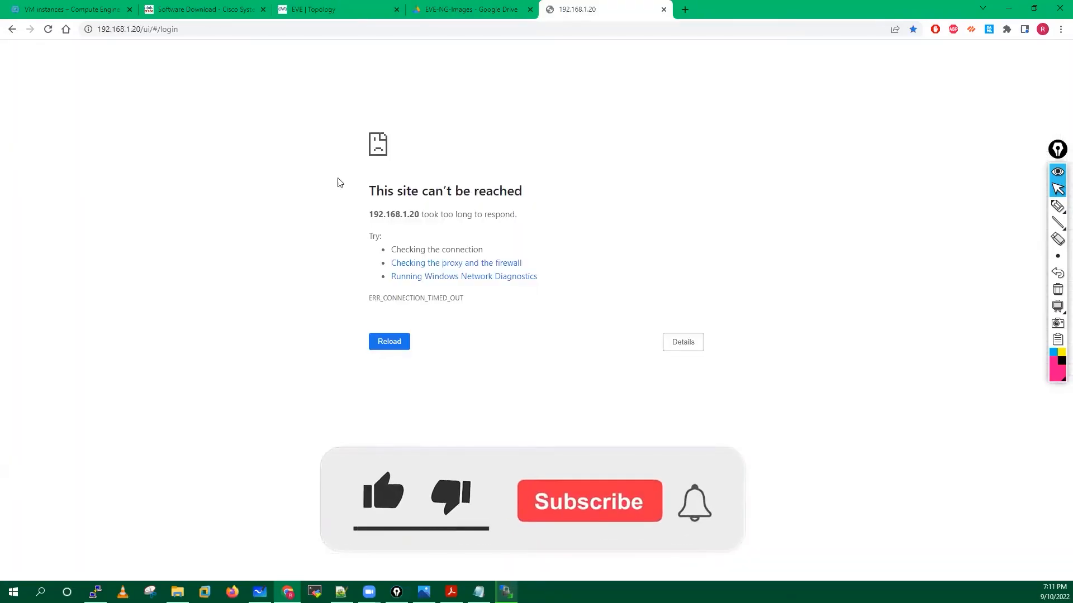
{"action": "left_click", "coordinate": [48, 29]}
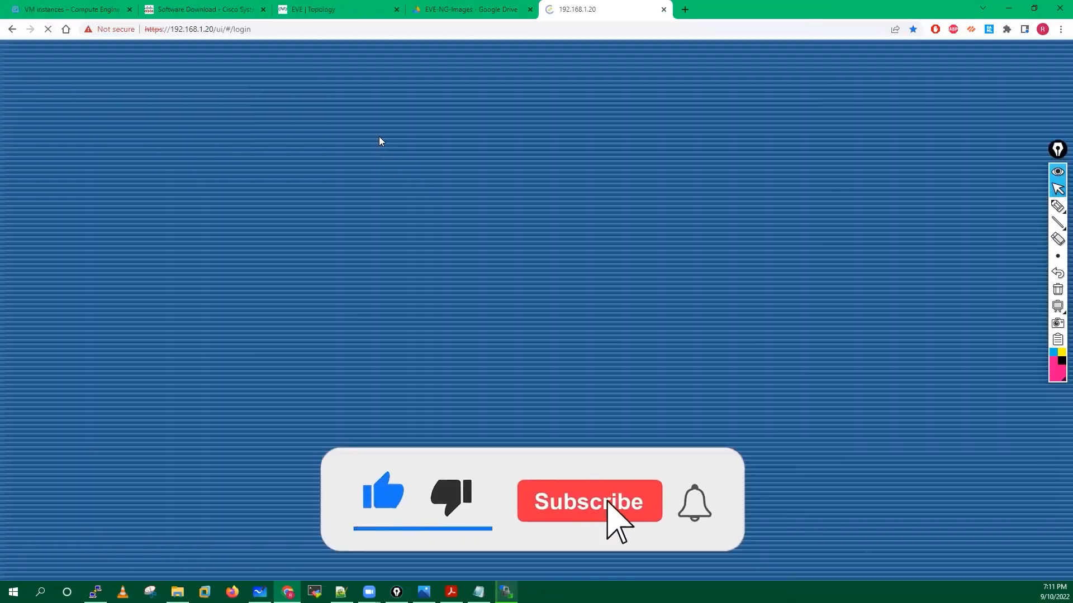
{"action": "left_click", "coordinate": [142, 241]}
{"action": "type", "text": "root"}
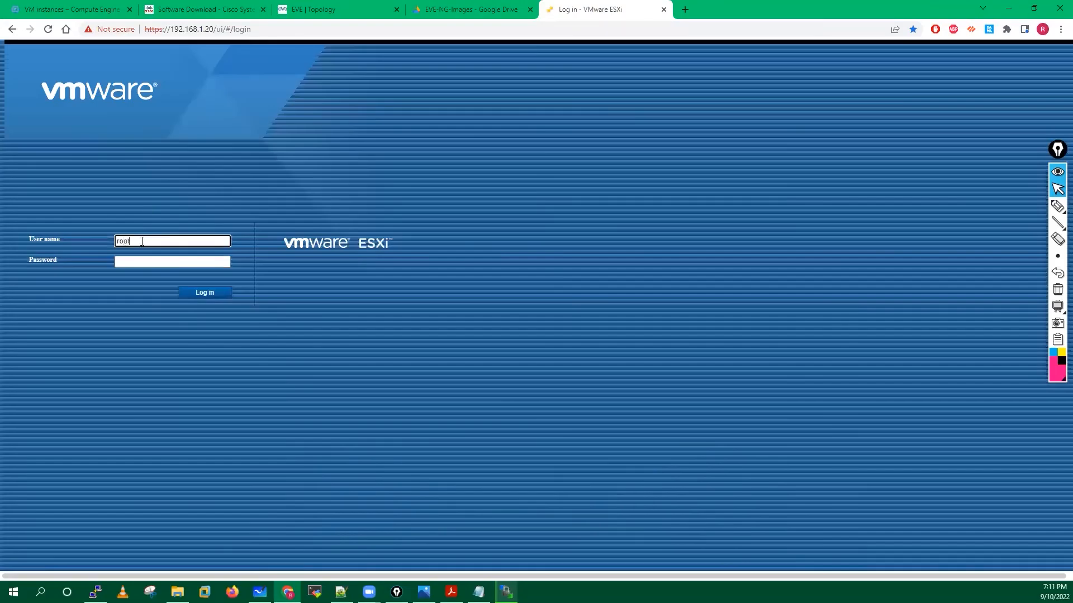
{"action": "left_click", "coordinate": [424, 592]}
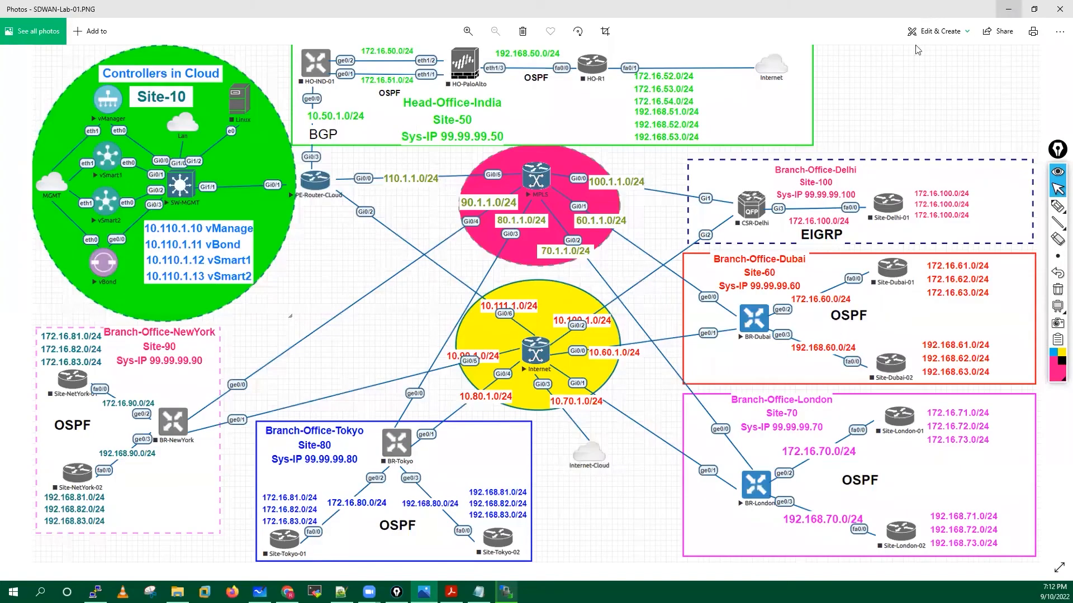
{"action": "left_click", "coordinate": [1008, 9]}
Enter the password and log in to the ESXi host, reloading the stalled page.
{"action": "left_click", "coordinate": [157, 262]}
{"action": "type", "text": "•"}
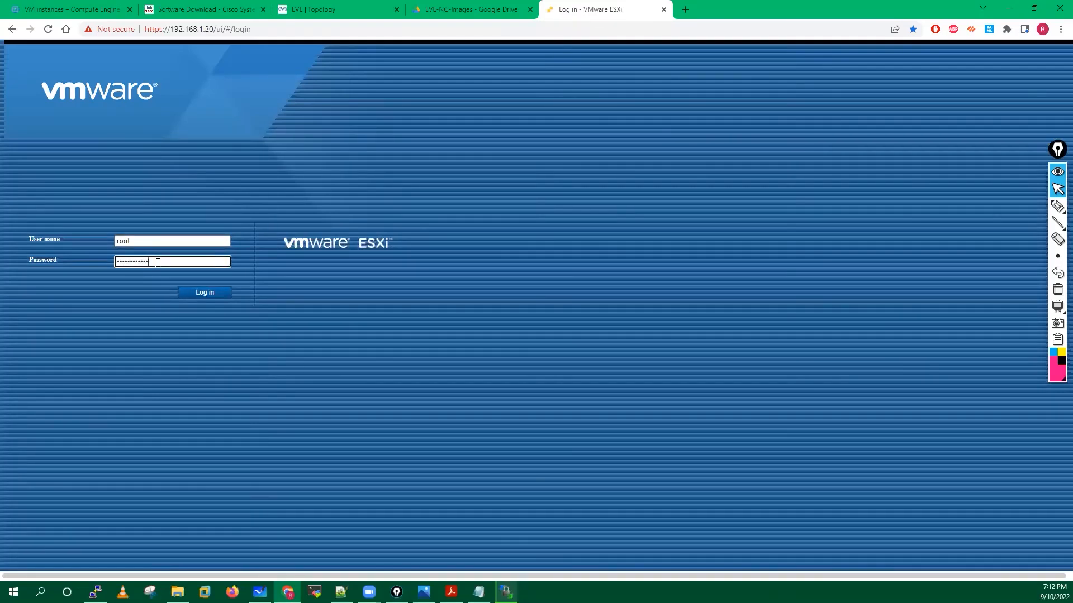
{"action": "left_click", "coordinate": [210, 295]}
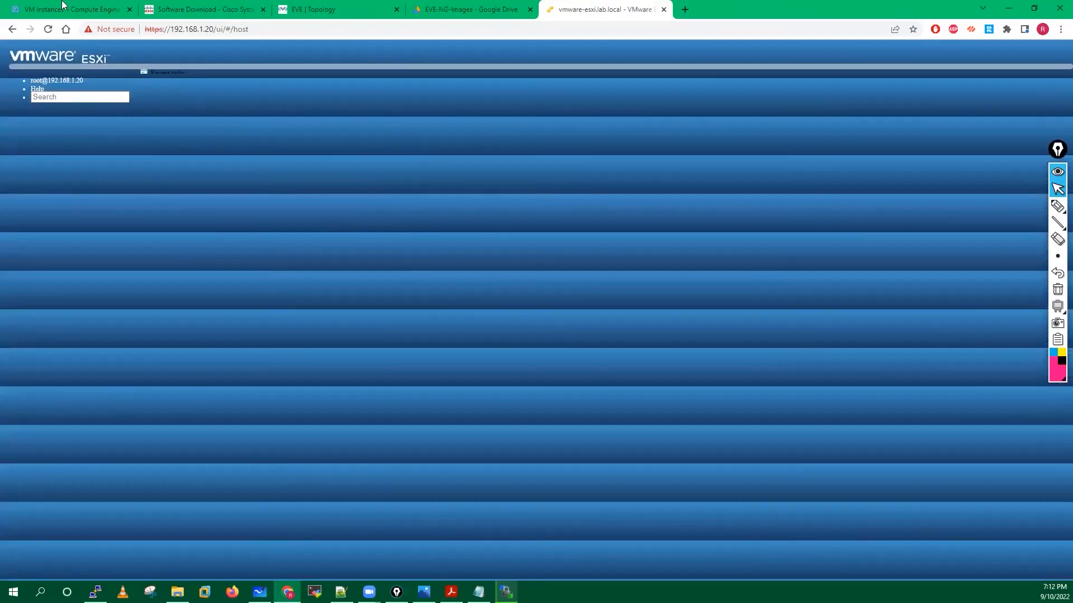
{"action": "left_click", "coordinate": [48, 29]}
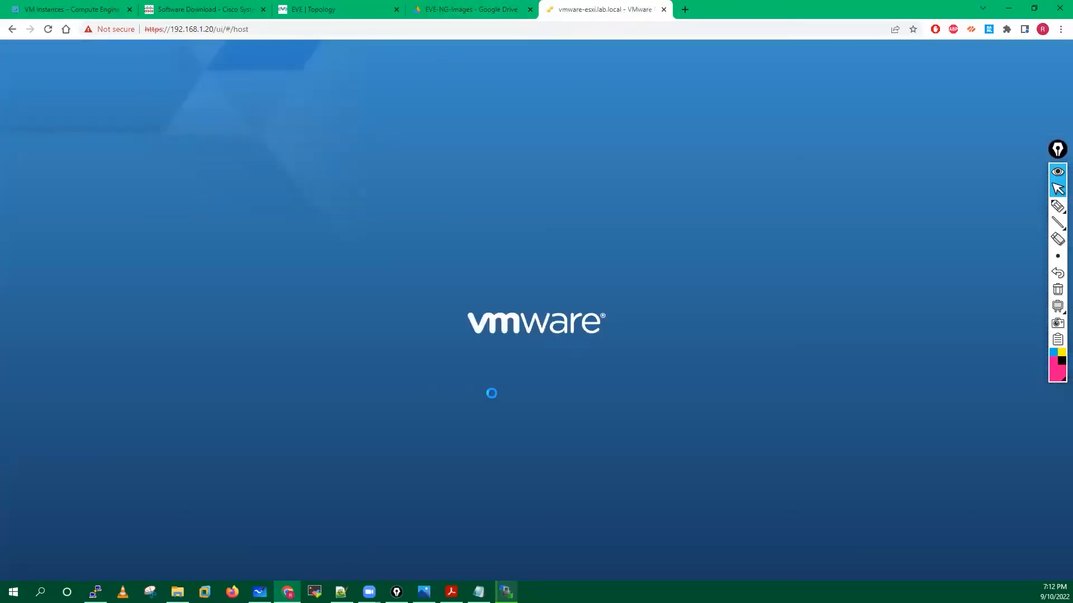
{"action": "left_click", "coordinate": [506, 592]}
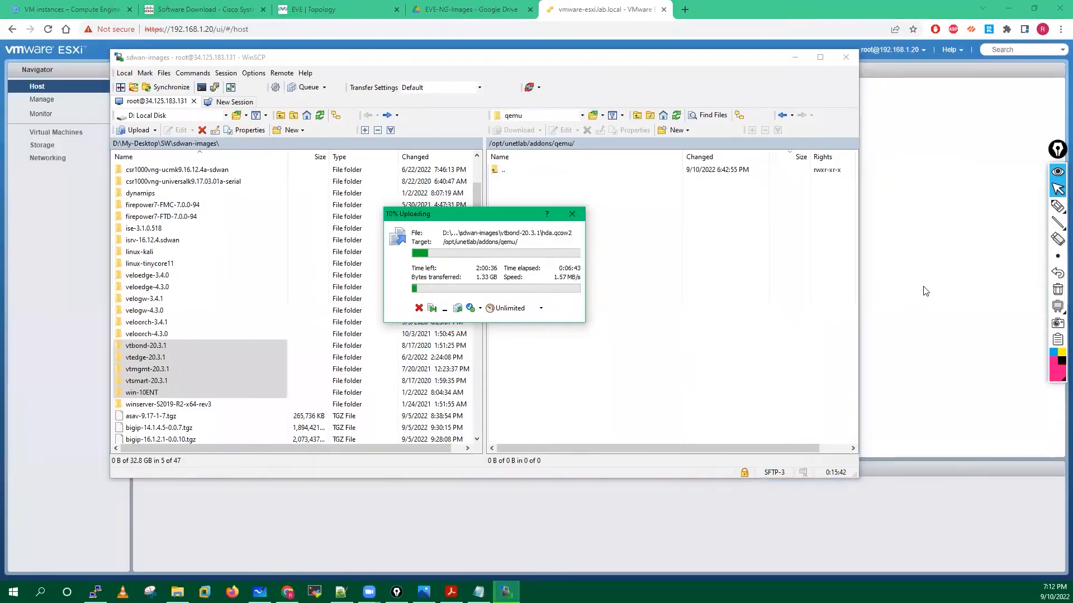
{"action": "left_click", "coordinate": [922, 285]}
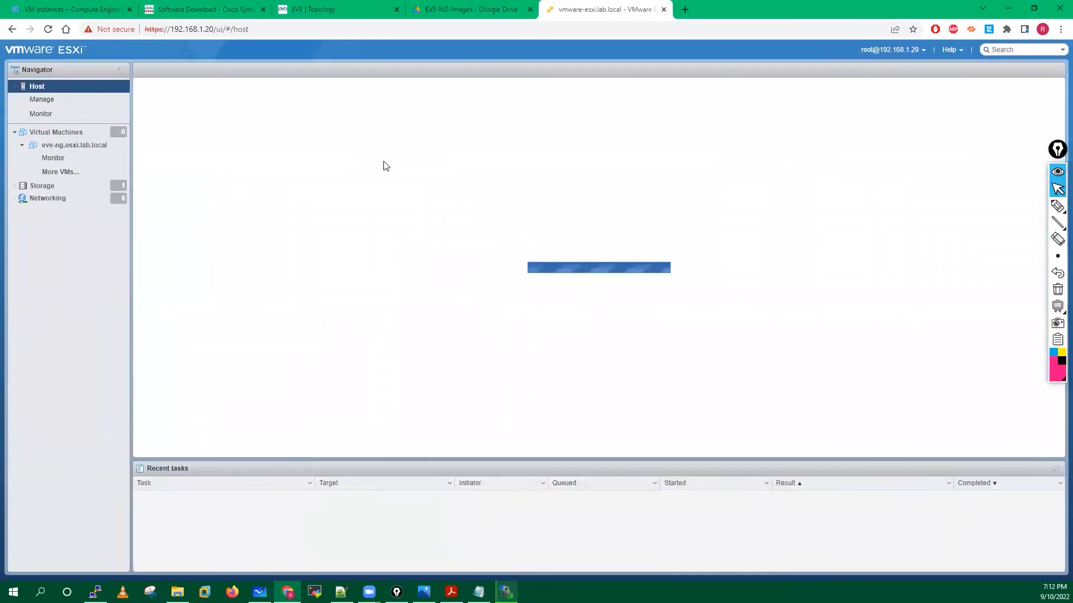
Power on the eve-ng.esxi.lab.local VM, refreshing until EVE boots, then open a new tab.
{"action": "left_click", "coordinate": [73, 147]}
{"action": "left_click", "coordinate": [260, 93]}
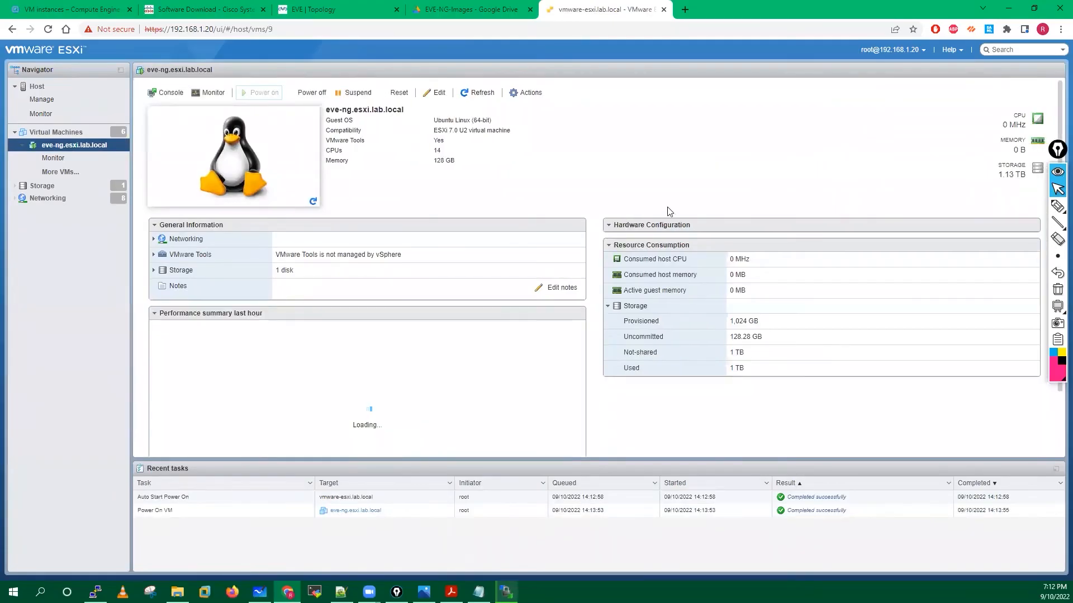
{"action": "left_click", "coordinate": [468, 93]}
{"action": "left_click", "coordinate": [468, 93]}
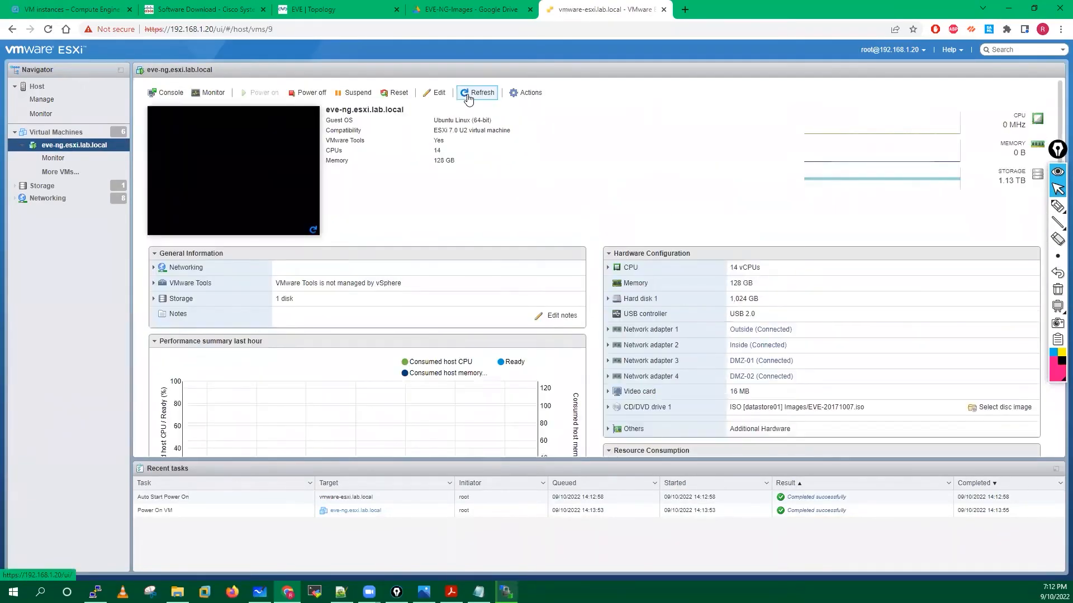
{"action": "left_click", "coordinate": [469, 97]}
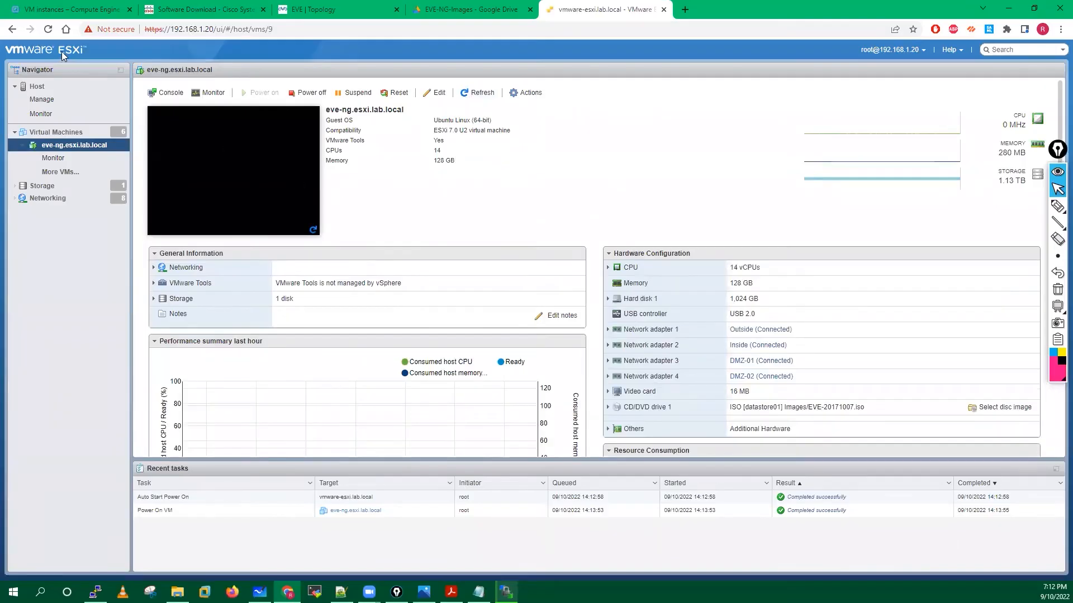
{"action": "left_click", "coordinate": [477, 96]}
{"action": "left_click", "coordinate": [478, 96]}
{"action": "left_click", "coordinate": [478, 96]}
{"action": "left_click", "coordinate": [478, 97]}
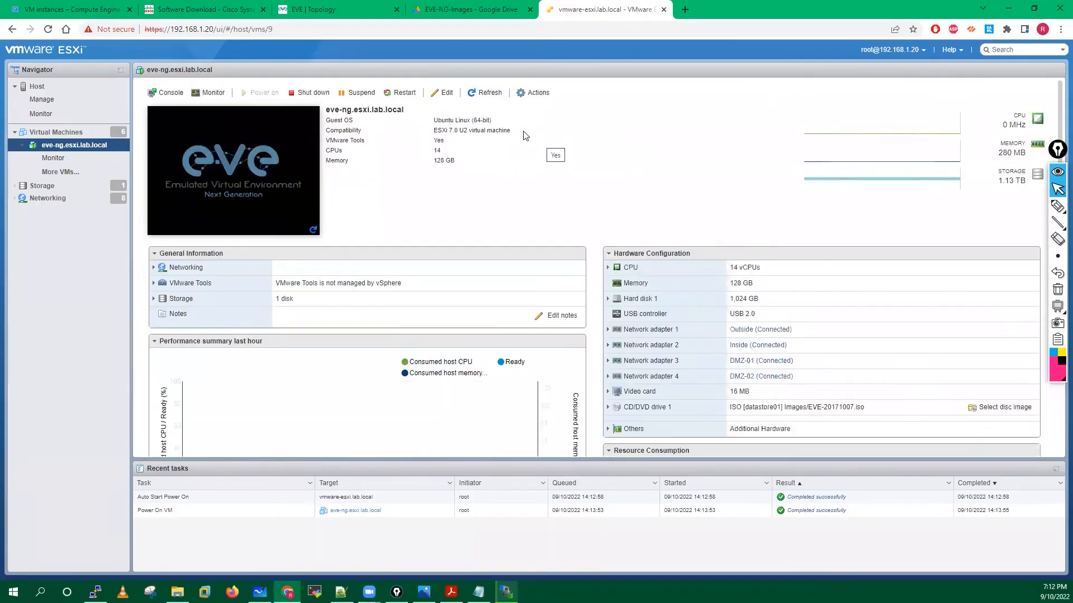
{"action": "left_click", "coordinate": [479, 93]}
{"action": "left_click", "coordinate": [685, 9]}
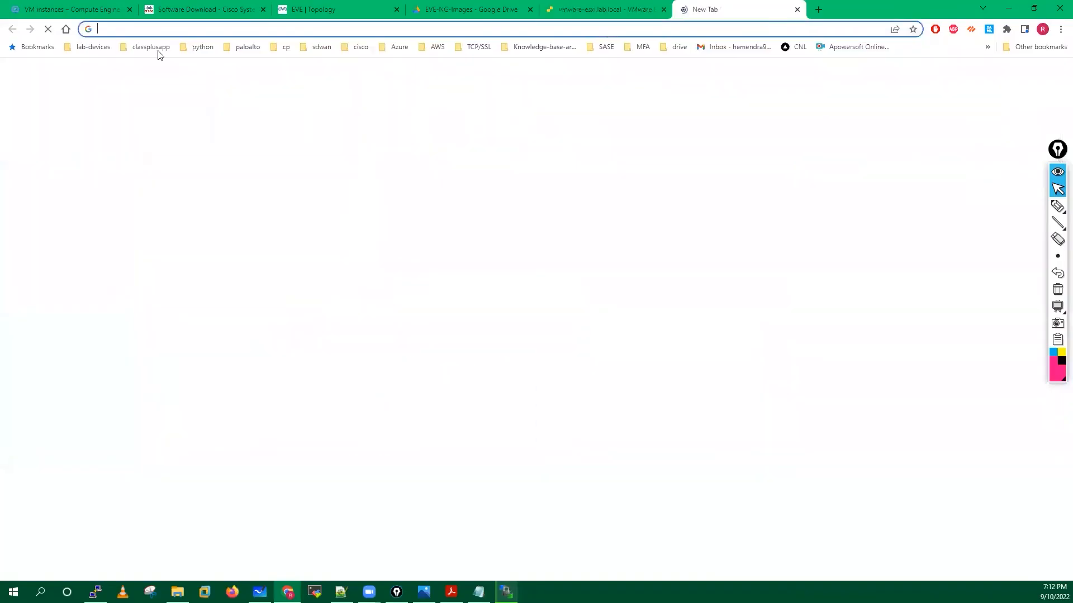
Sign into the local EVE-NG at 192.168.1.50 with the saved admin login, then close the open lab.
{"action": "left_click", "coordinate": [99, 49]}
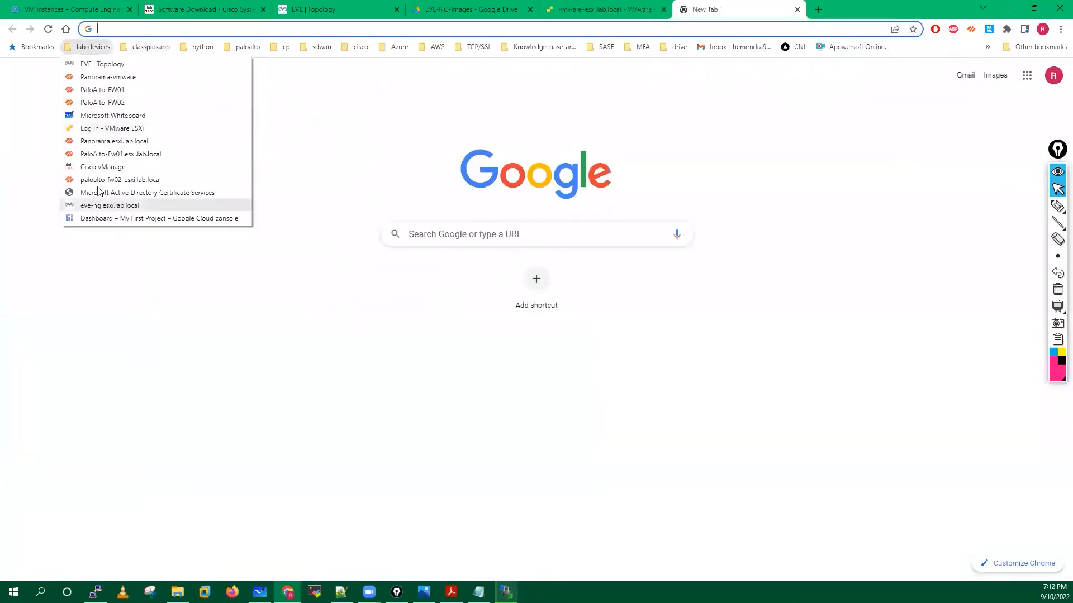
{"action": "left_click", "coordinate": [114, 207]}
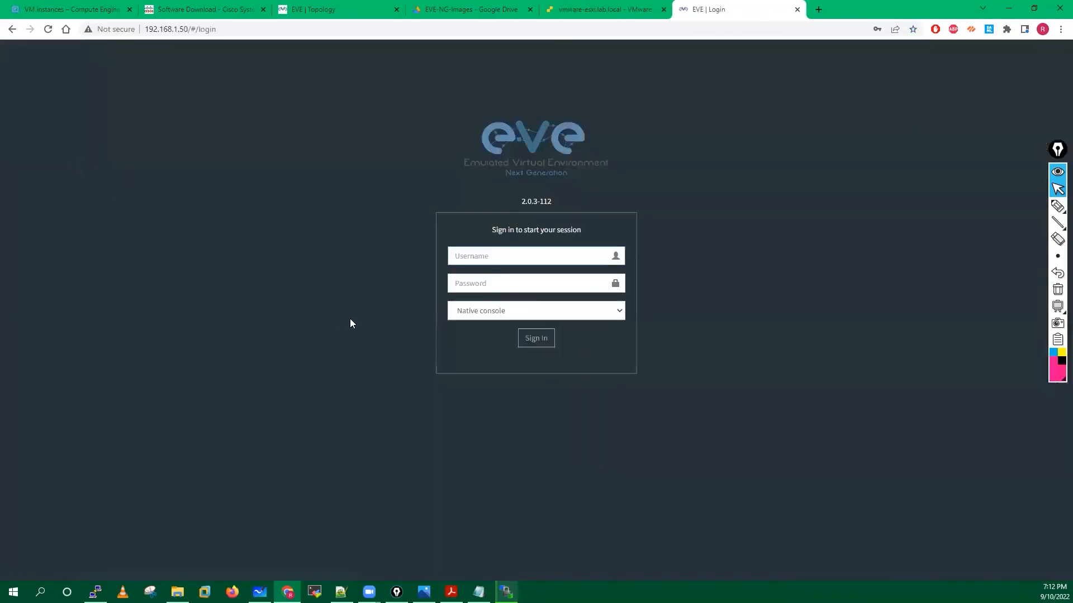
{"action": "left_click", "coordinate": [483, 252]}
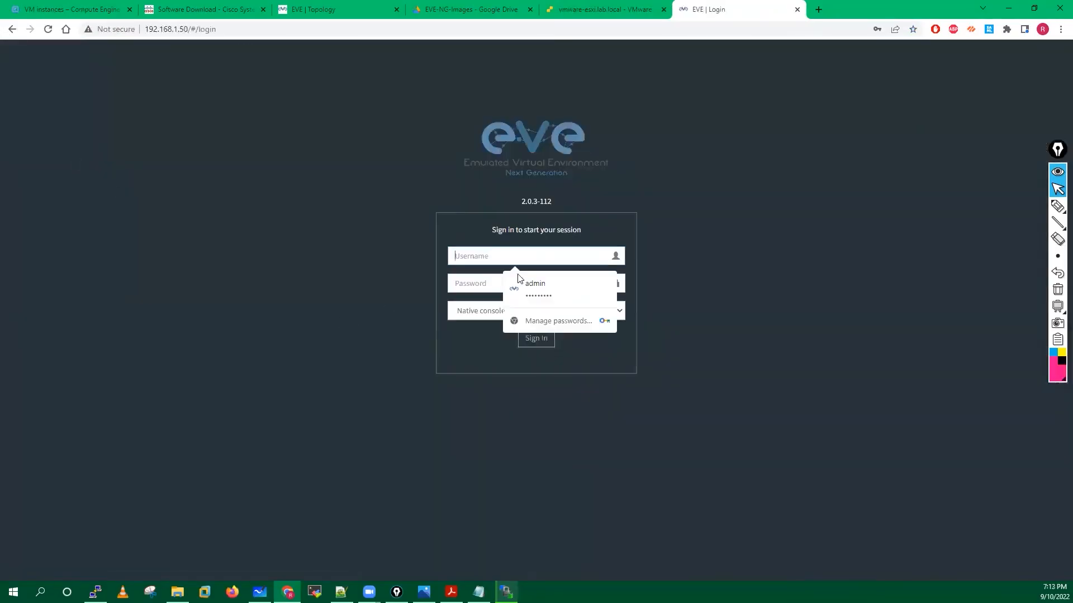
{"action": "left_click", "coordinate": [519, 283]}
{"action": "key", "text": "Return"}
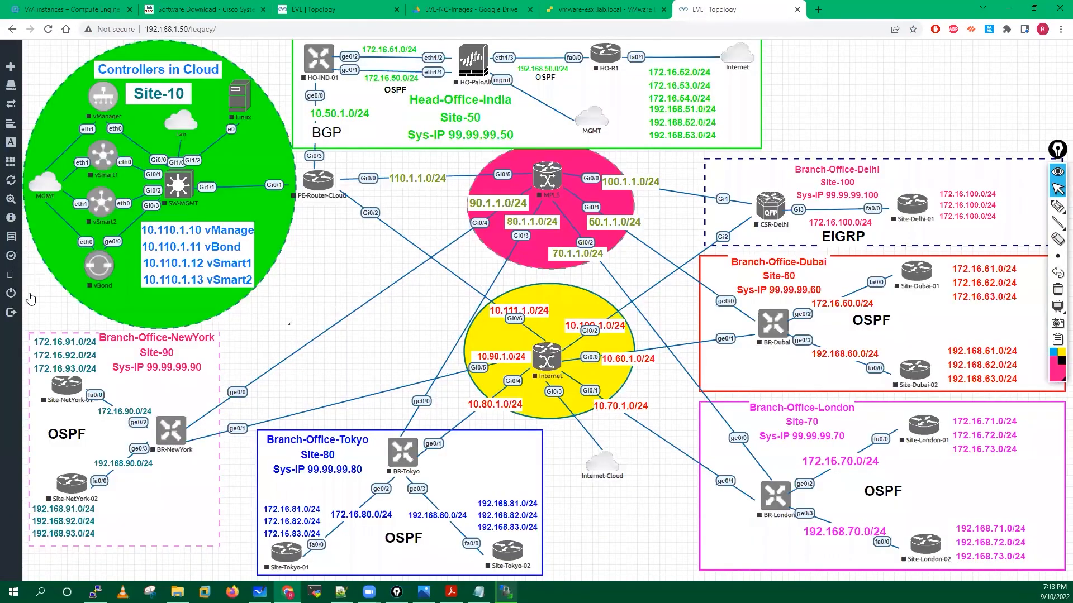
{"action": "left_click", "coordinate": [30, 297]}
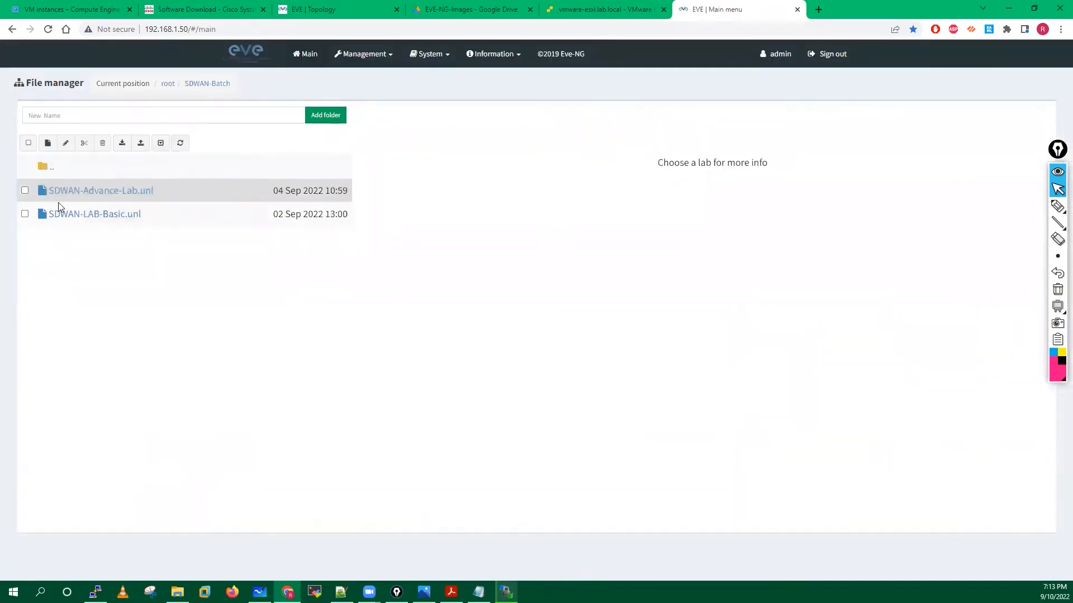
Export the checked SDWAN-Advance-Lab and SDWAN-LAB-Basic labs, saving to the Desktop.
{"action": "left_click", "coordinate": [25, 190]}
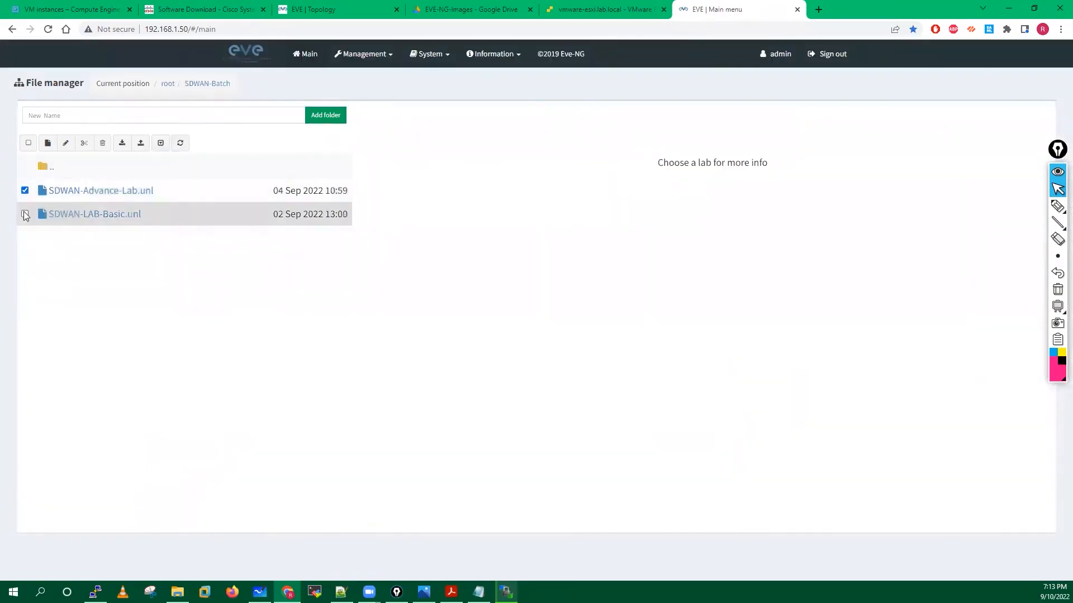
{"action": "left_click", "coordinate": [139, 144]}
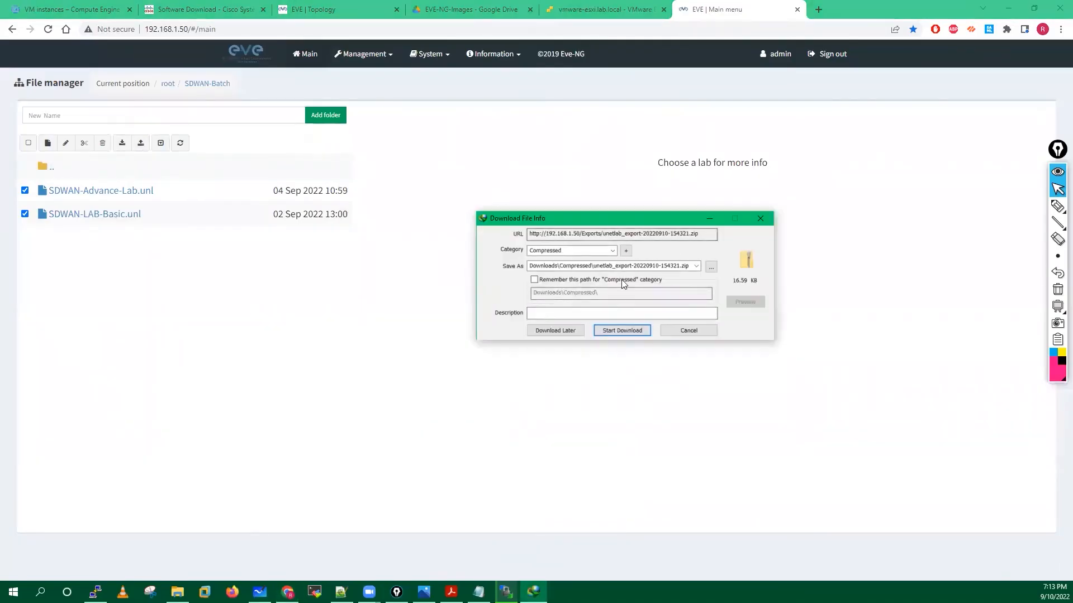
{"action": "left_click", "coordinate": [709, 267]}
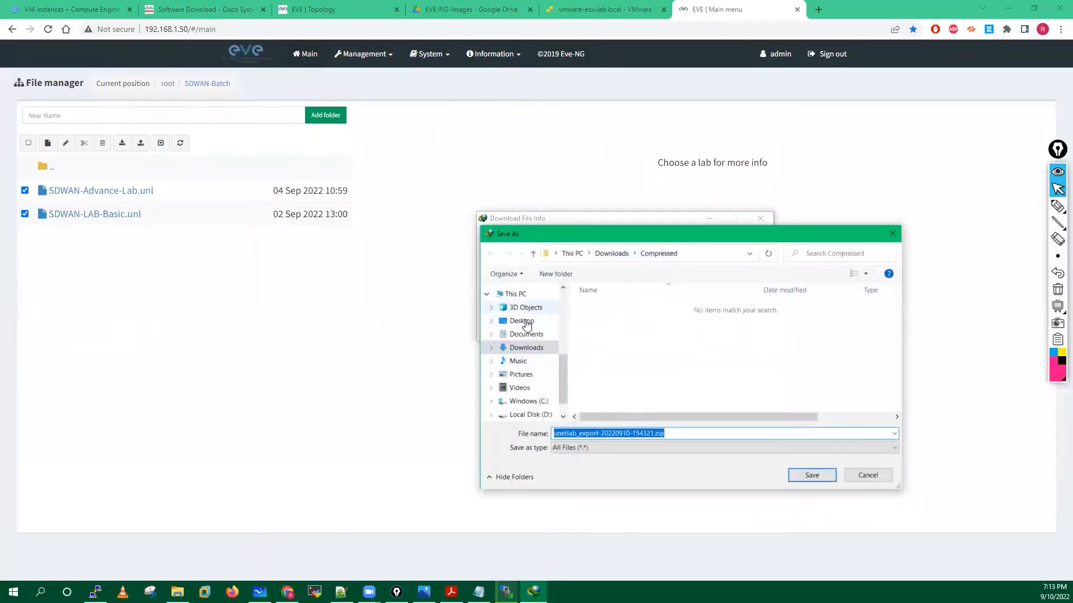
{"action": "left_click", "coordinate": [521, 322]}
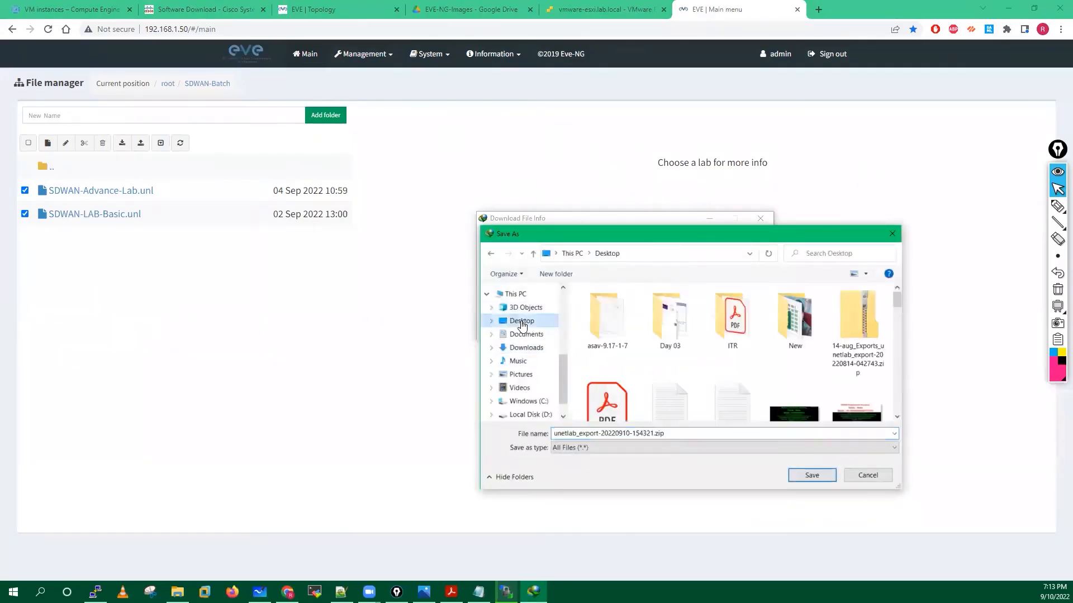
Save the export as sdwan-topology-unetlab_export-20220910-154321.zip and start the download.
{"action": "left_click", "coordinate": [562, 434]}
{"action": "double_click", "coordinate": [562, 434]}
{"action": "left_click", "coordinate": [555, 434]}
{"action": "type", "text": "an-to"}
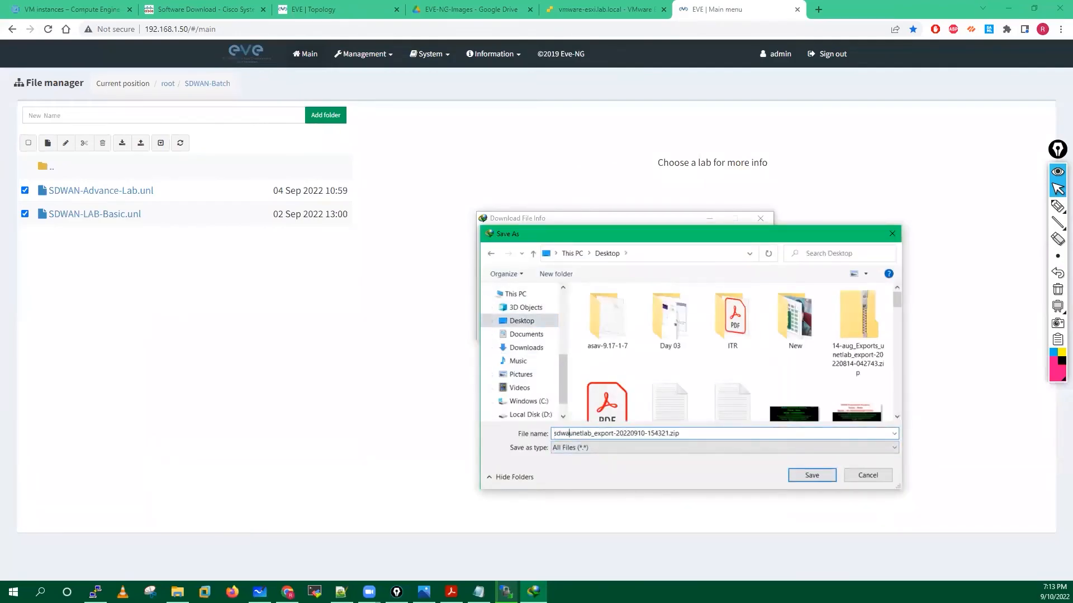
{"action": "type", "text": "po"}
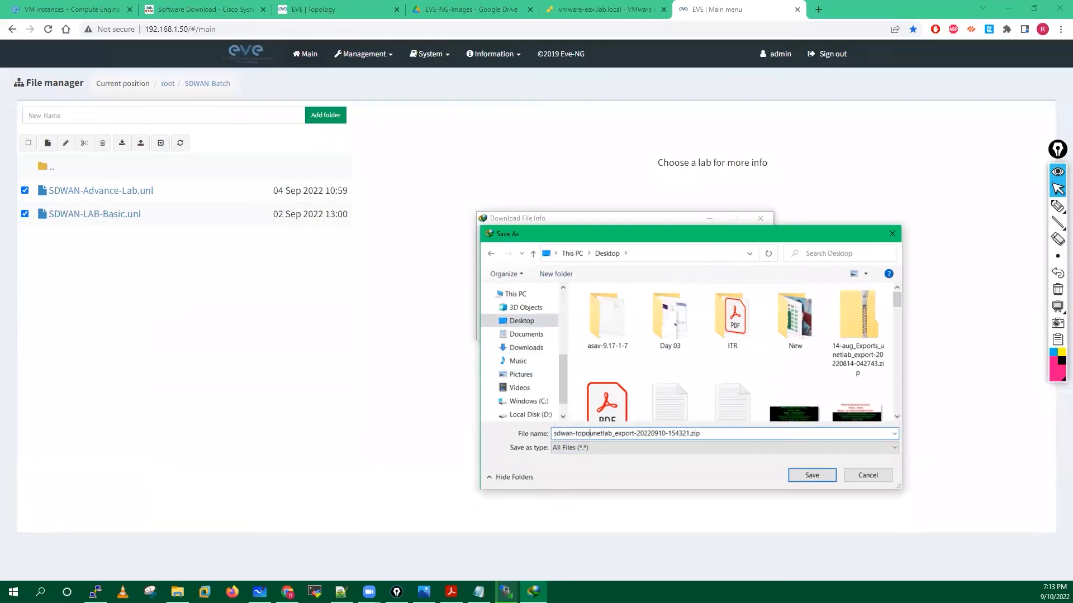
{"action": "type", "text": "logy-"}
{"action": "left_click", "coordinate": [809, 475]}
{"action": "left_click", "coordinate": [609, 331]}
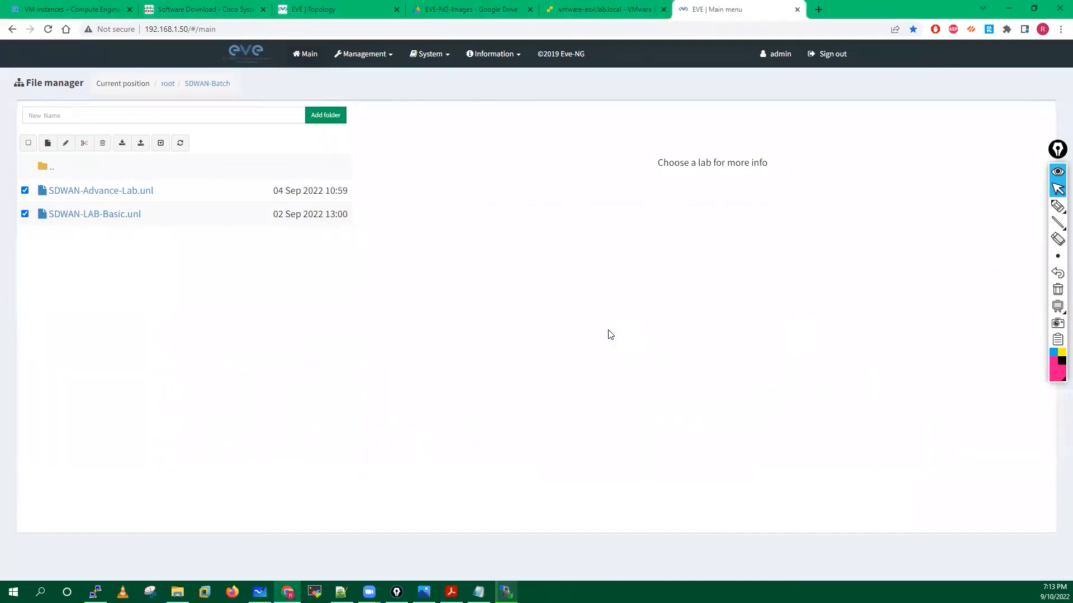
{"action": "mouse_move", "coordinate": [261, 194]}
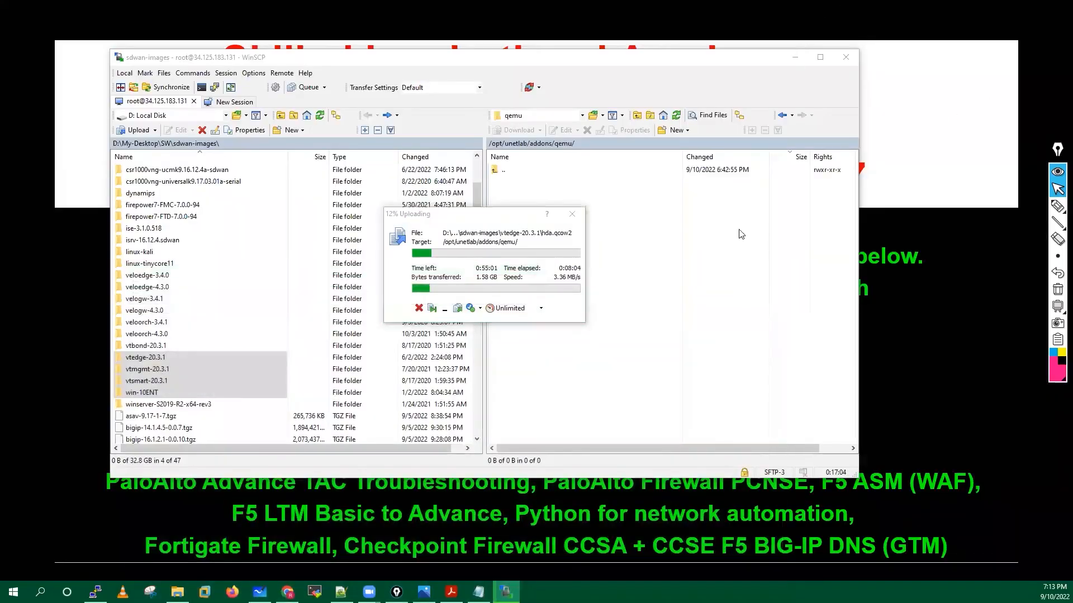
Drag the exported zip onto the desktop and return to the cloud EVE-NG Topology tab.
{"action": "left_click_drag", "start_coordinate": [789, 449], "coordinate": [955, 328]}
{"action": "left_click", "coordinate": [287, 592]}
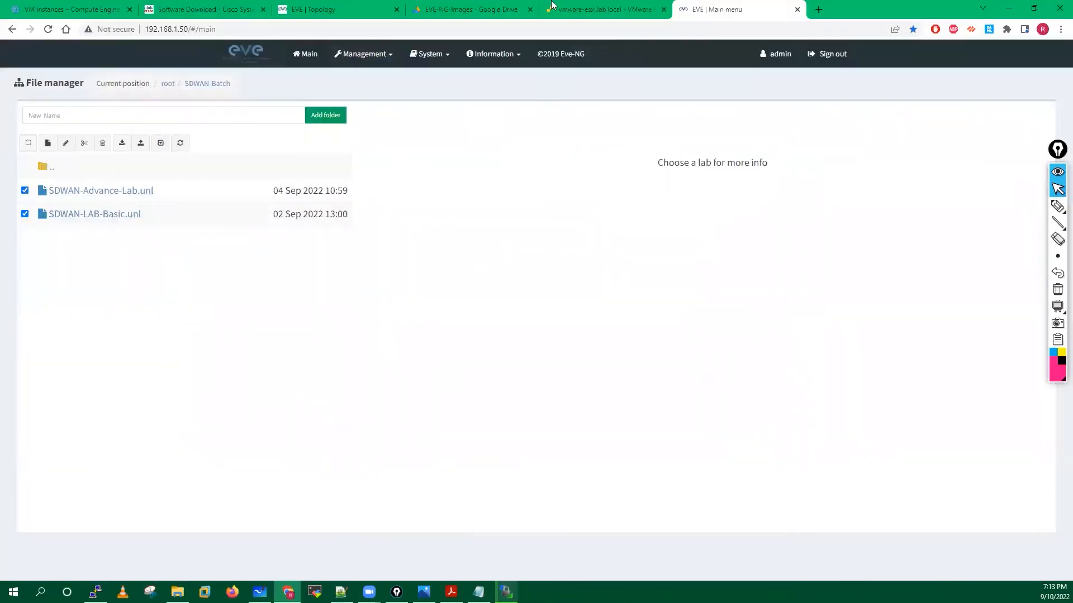
{"action": "left_click", "coordinate": [313, 10]}
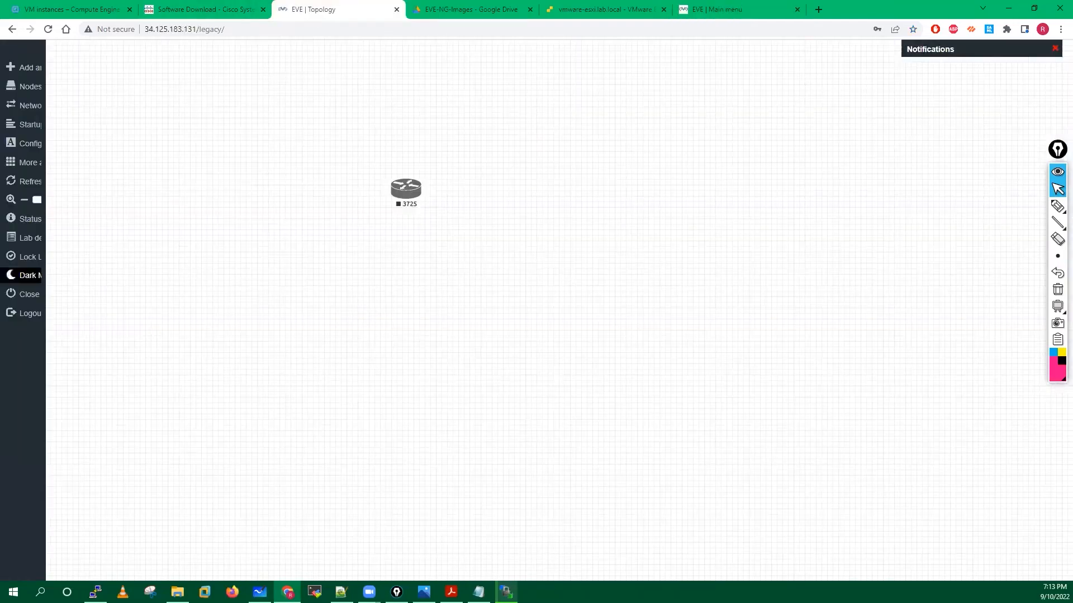
Close the lab, import the sdwan-topology zip into the cloud Test folder, and preview SDWAN-LAB-Basic.
{"action": "left_click", "coordinate": [40, 296]}
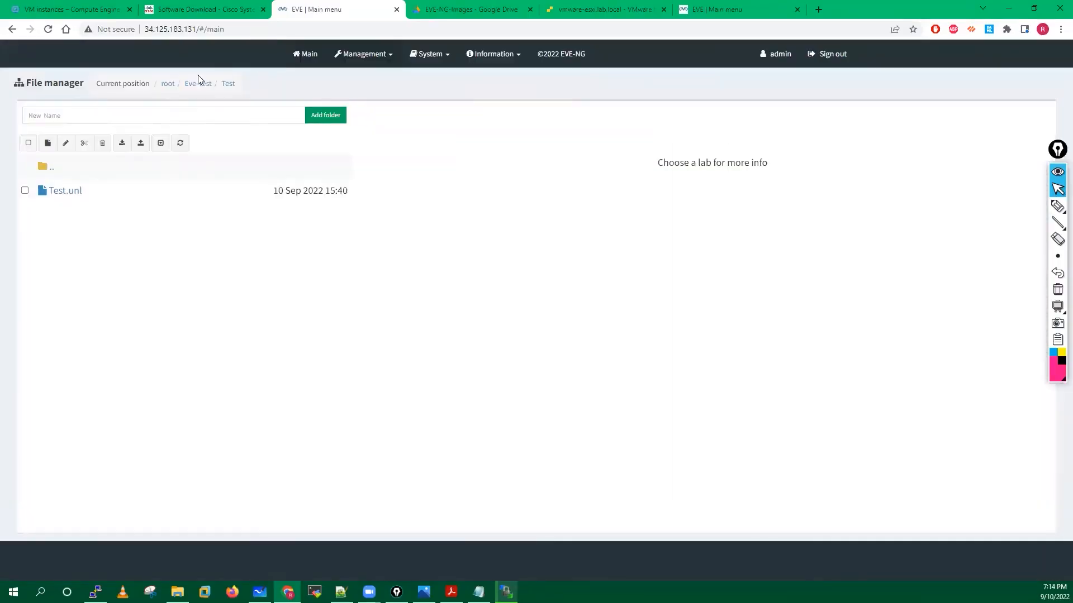
{"action": "left_click", "coordinate": [122, 144]}
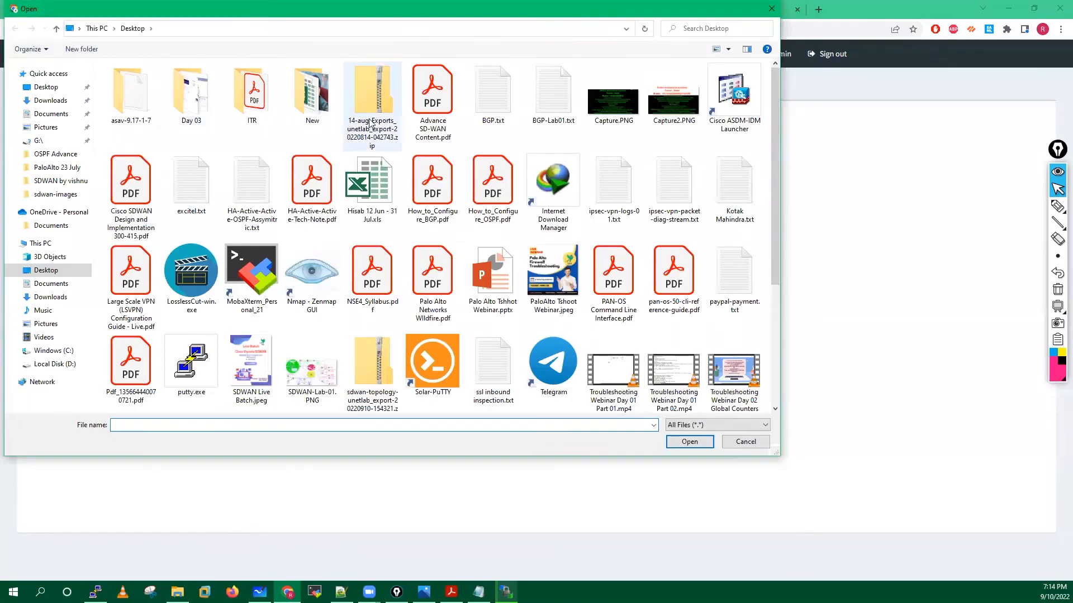
{"action": "left_click", "coordinate": [366, 356]}
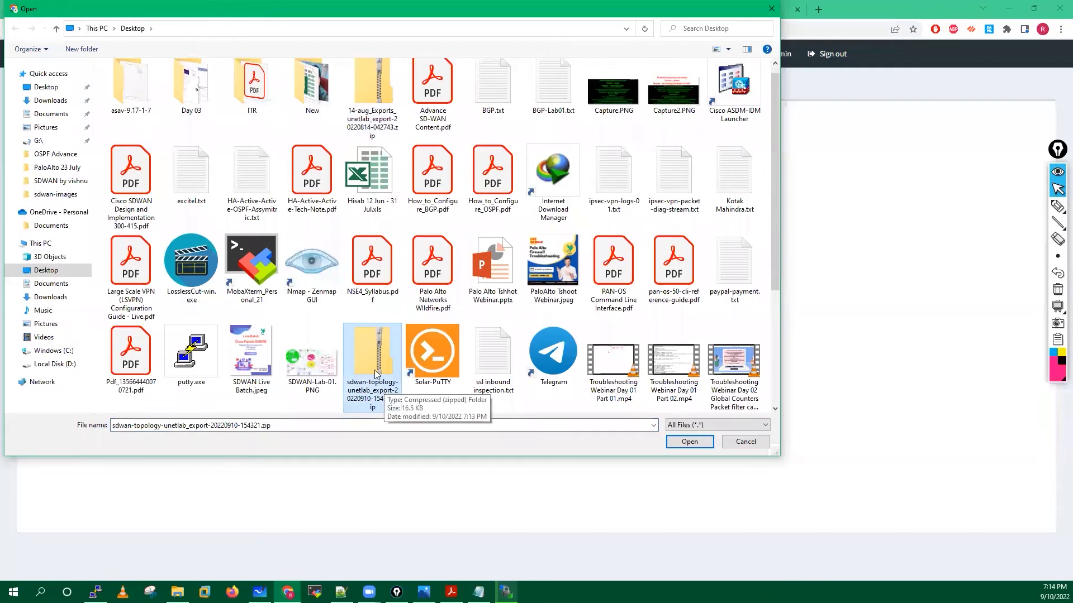
{"action": "left_click", "coordinate": [689, 442]}
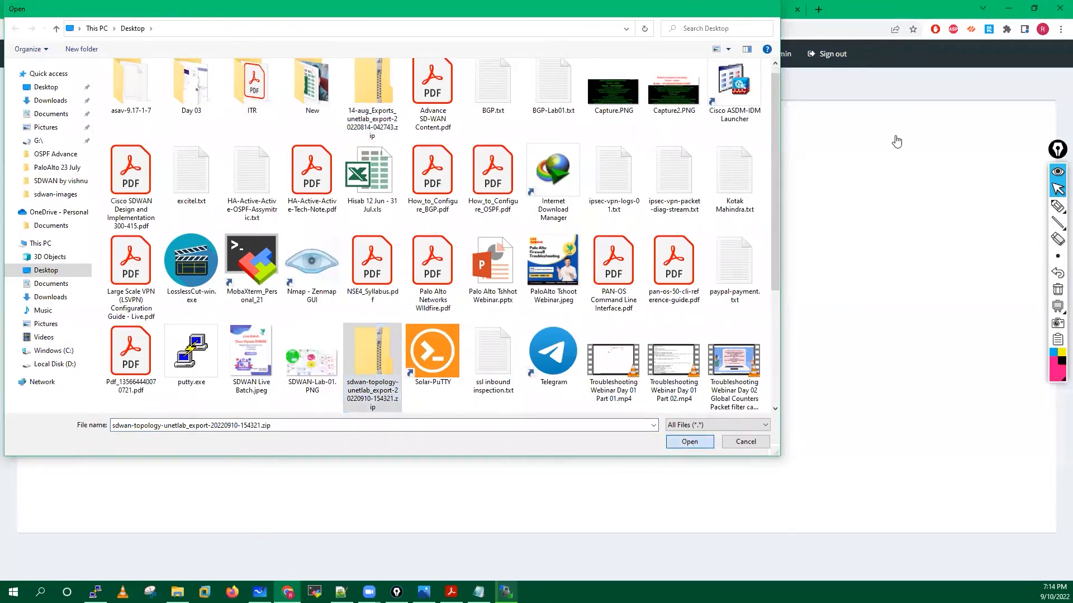
{"action": "left_click", "coordinate": [900, 133]}
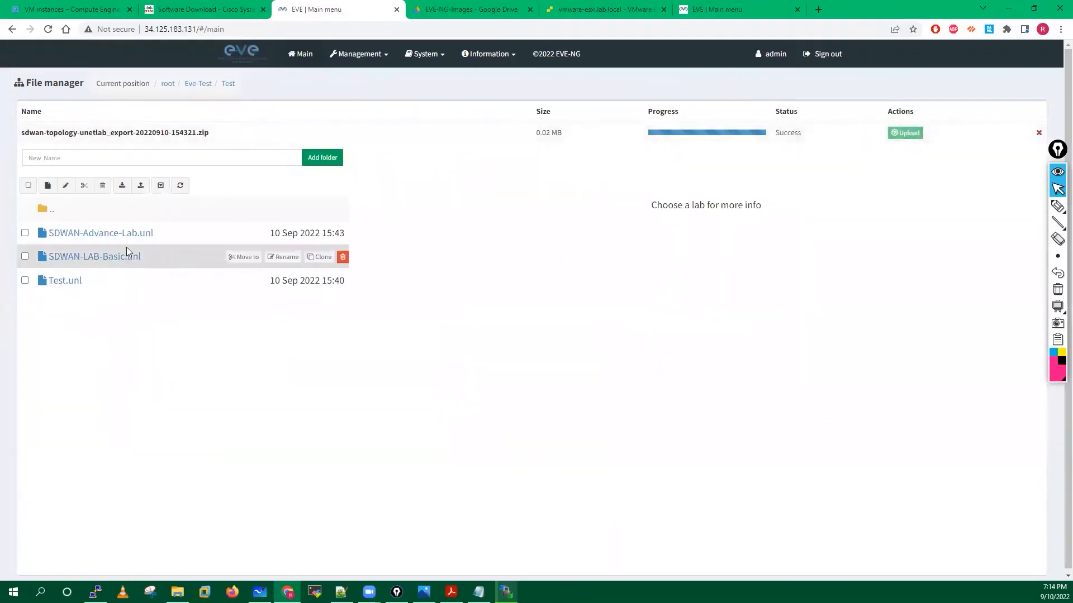
{"action": "left_click", "coordinate": [94, 259]}
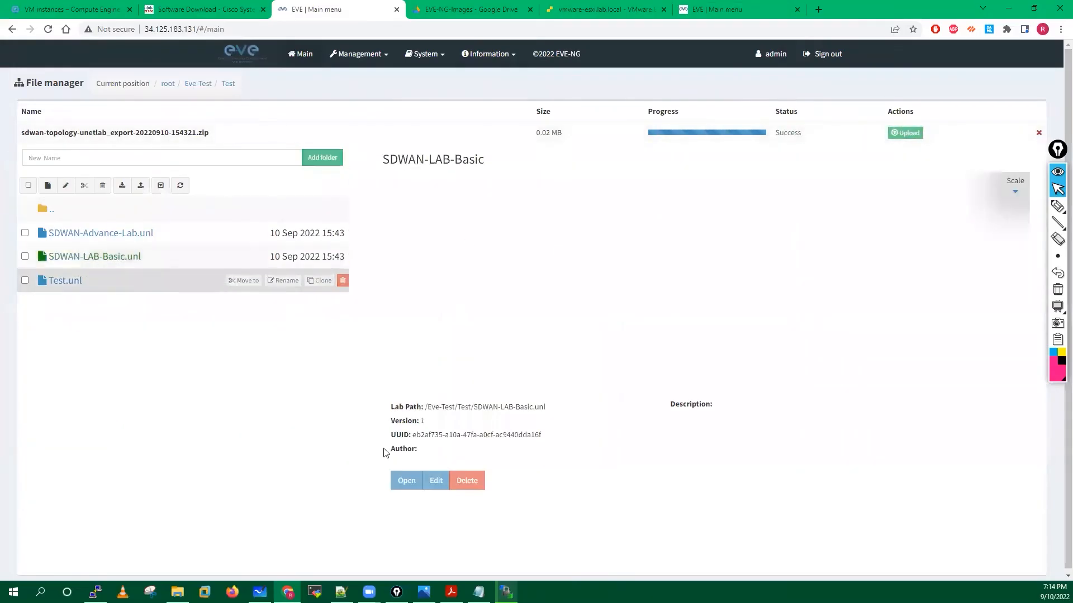
{"action": "left_click", "coordinate": [399, 483]}
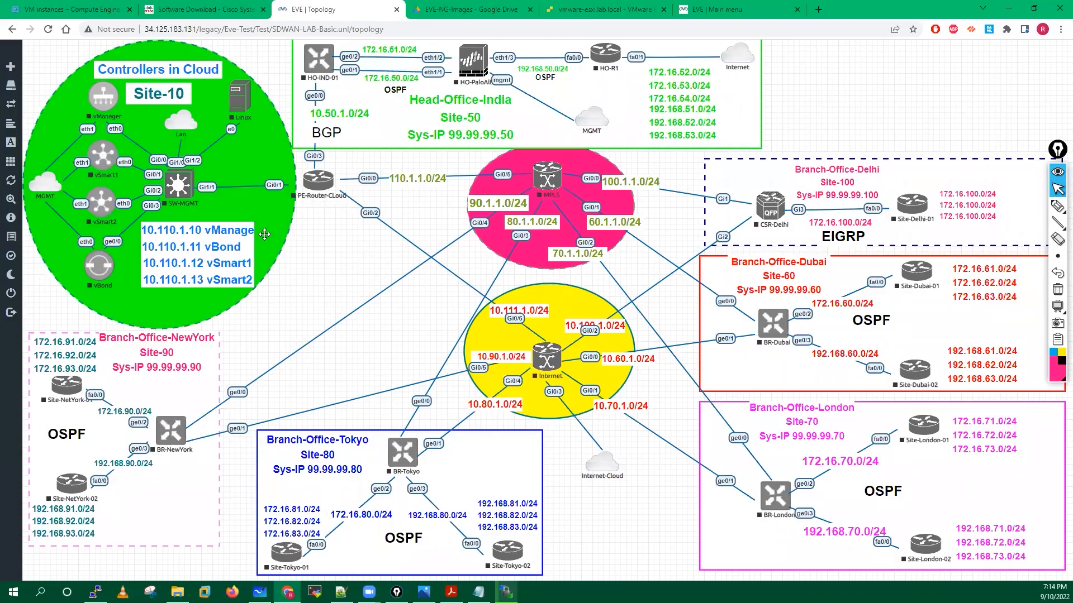
{"action": "mouse_move", "coordinate": [14, 296]}
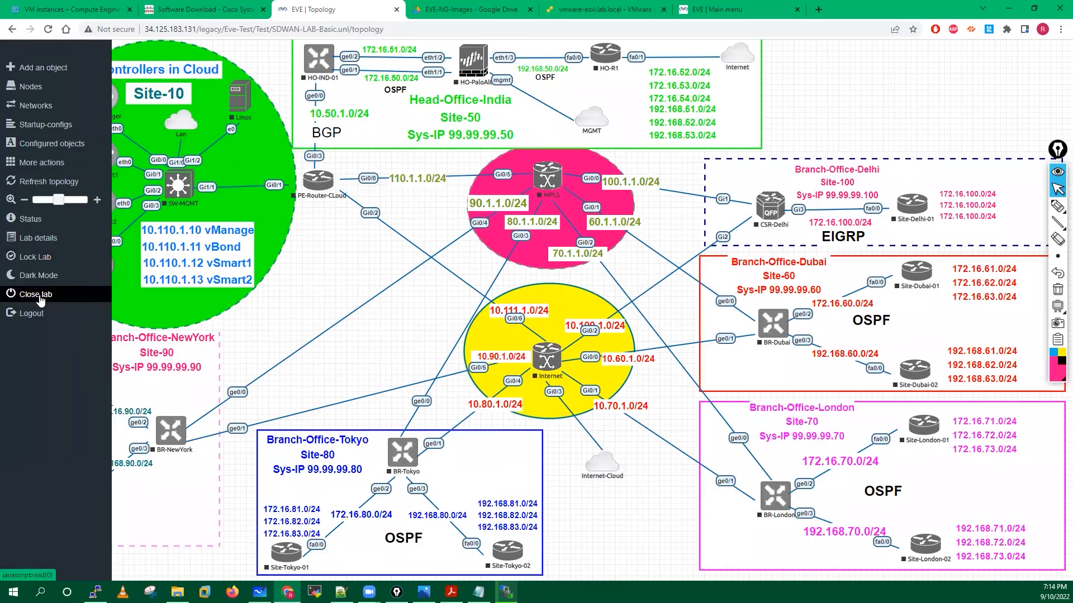
{"action": "left_click", "coordinate": [115, 285]}
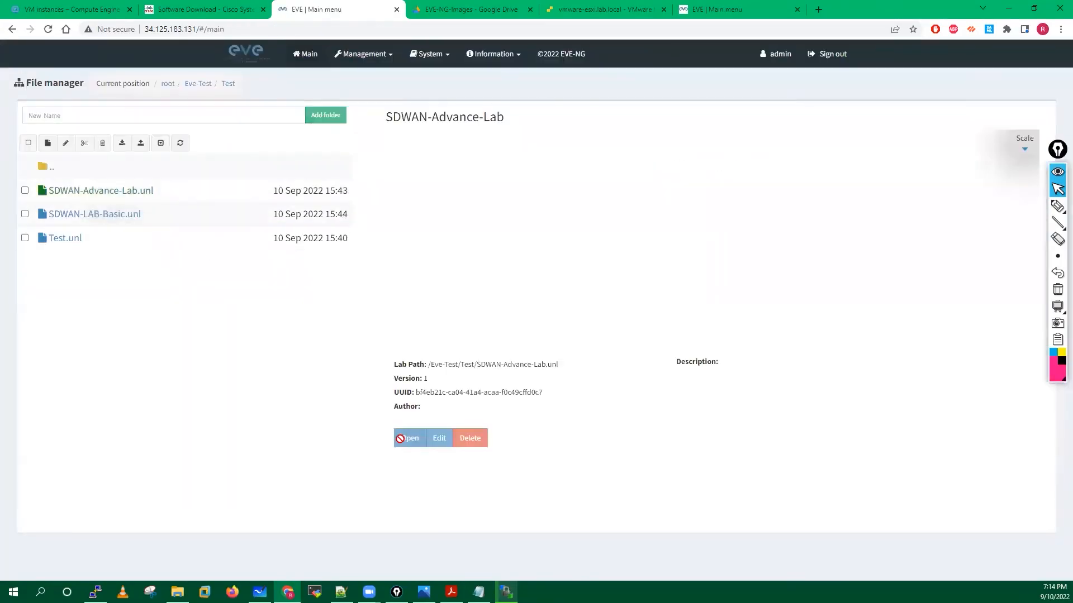
{"action": "left_click", "coordinate": [405, 439]}
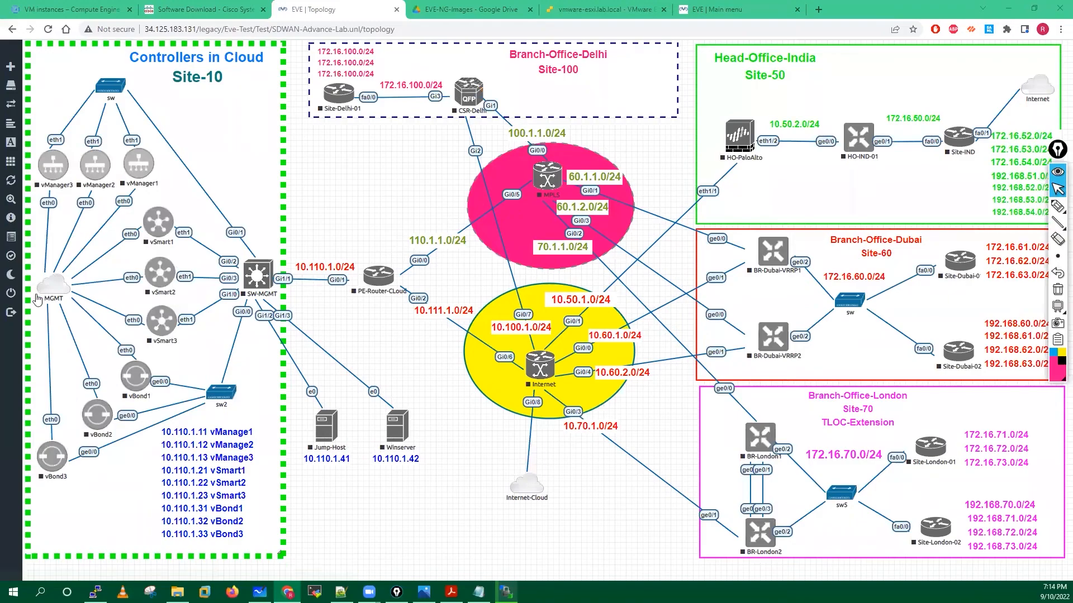
{"action": "mouse_move", "coordinate": [16, 296]}
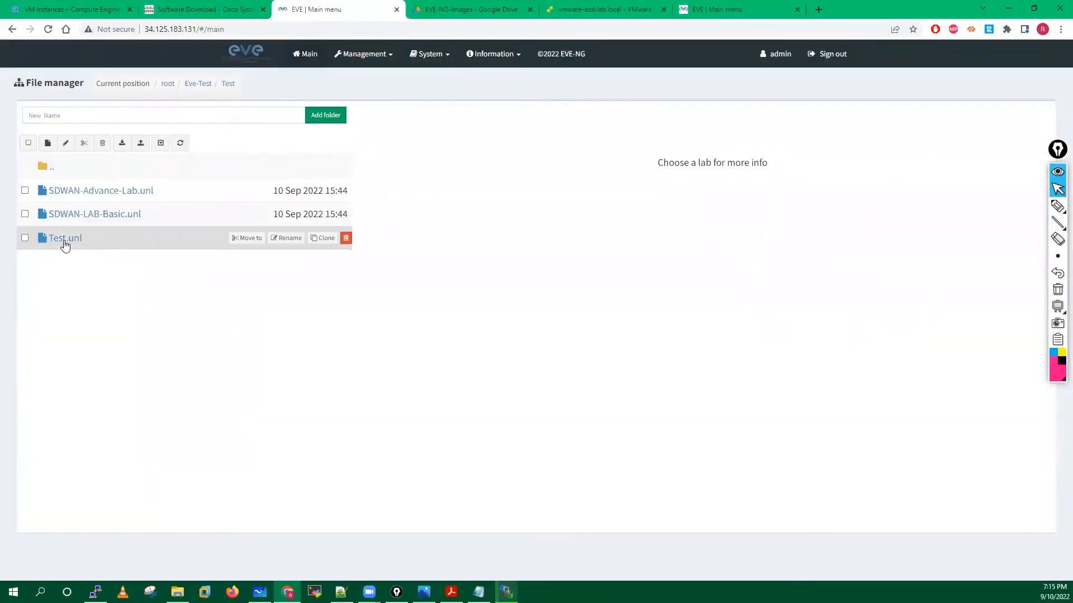
{"action": "left_click", "coordinate": [65, 238]}
Open Test.unl, browse the Add a New Node templates without adding one, then switch to WinSCP.
{"action": "left_click", "coordinate": [400, 433]}
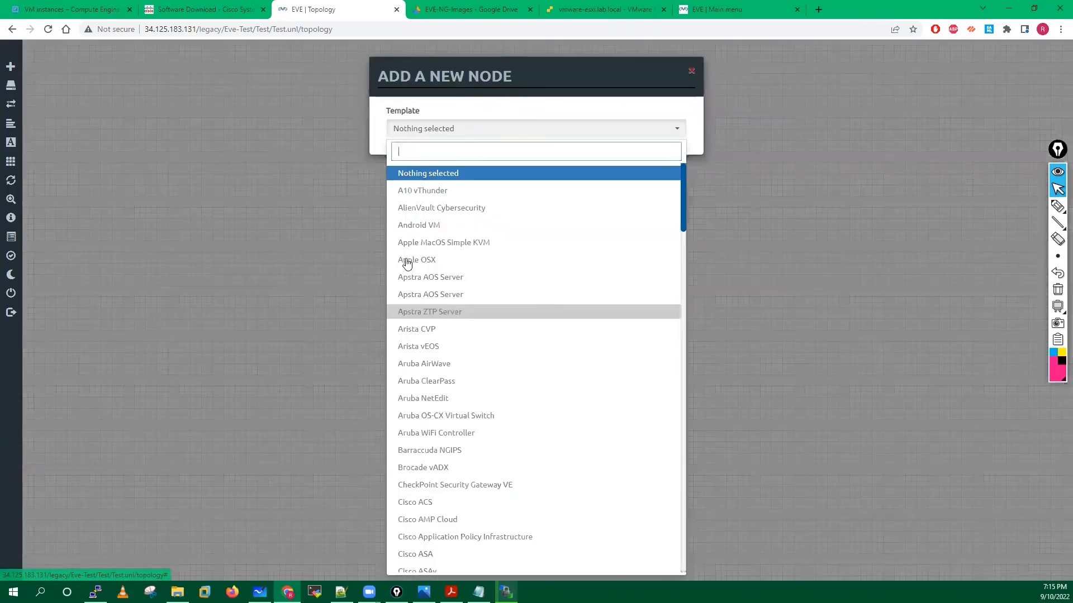
{"action": "scroll", "coordinate": [464, 419], "scroll_direction": "down", "scroll_amount": 14}
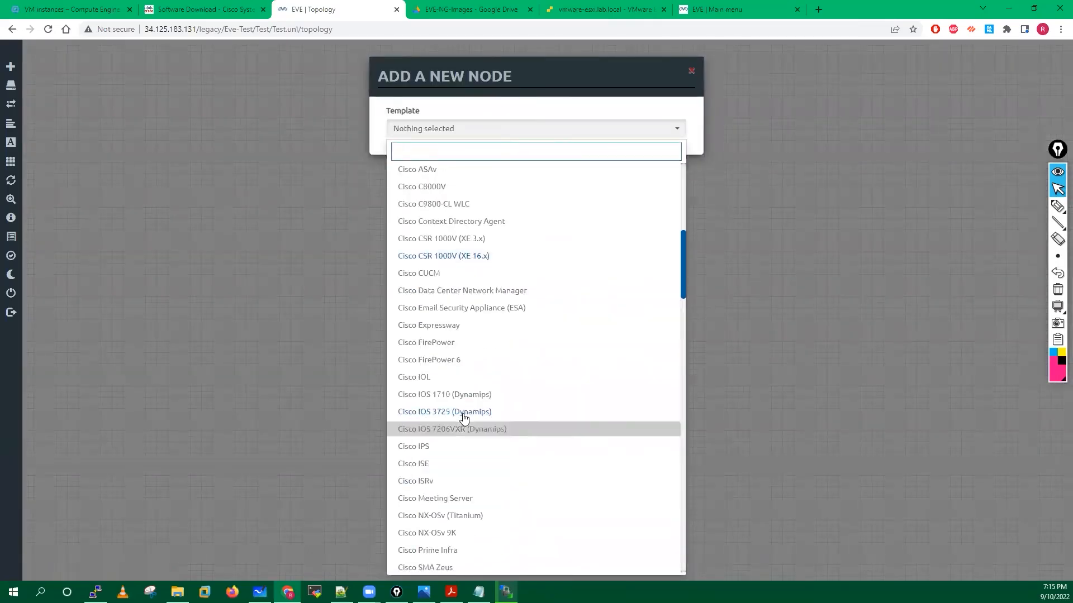
{"action": "scroll", "coordinate": [463, 419], "scroll_direction": "down", "scroll_amount": 15}
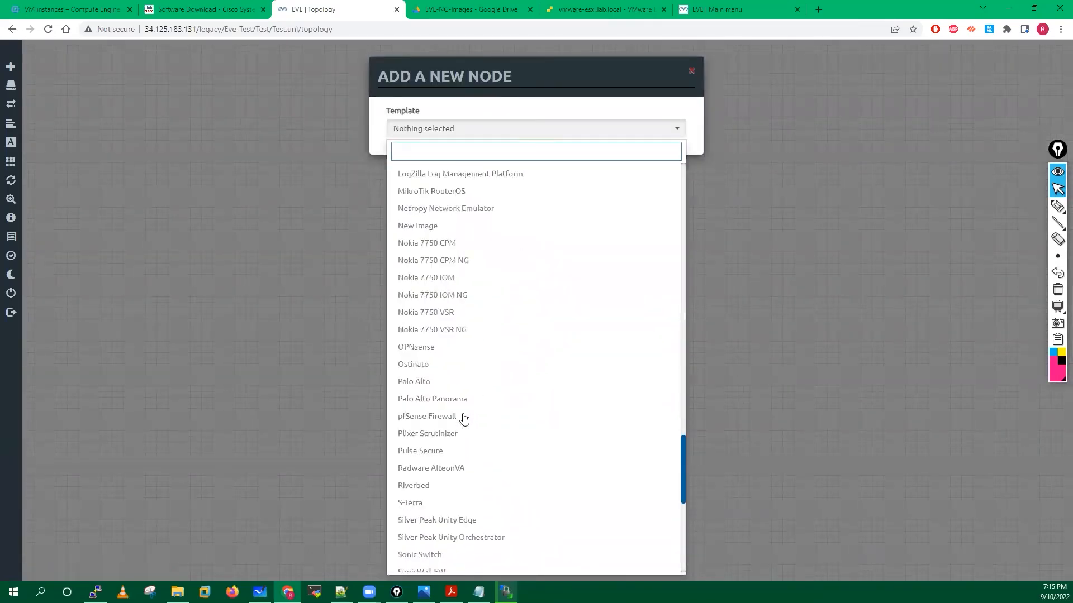
{"action": "scroll", "coordinate": [464, 419], "scroll_direction": "down", "scroll_amount": 5}
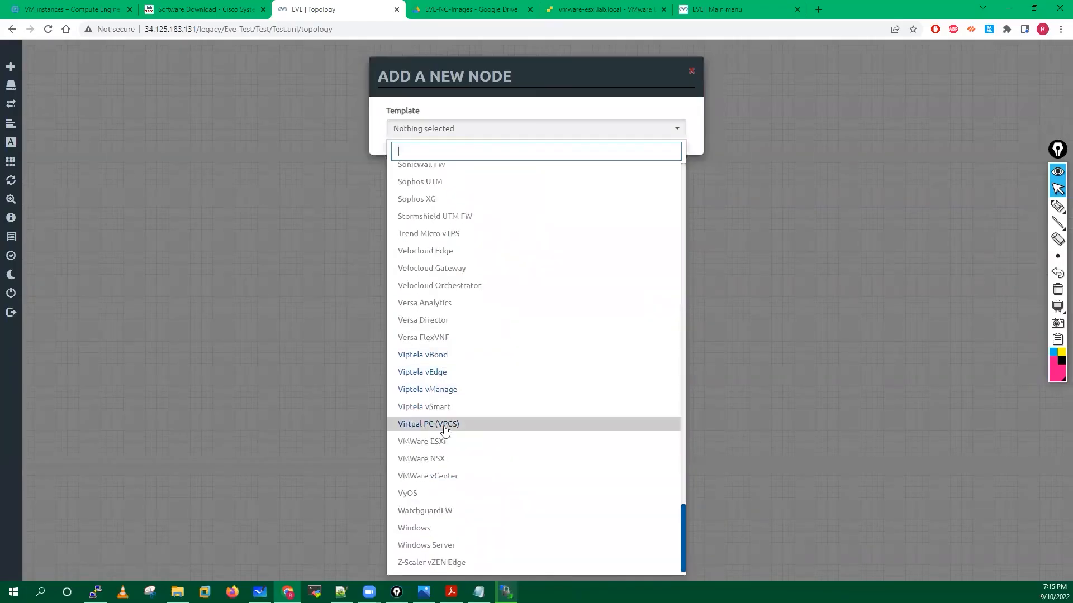
{"action": "scroll", "coordinate": [586, 347], "scroll_direction": "up", "scroll_amount": 7}
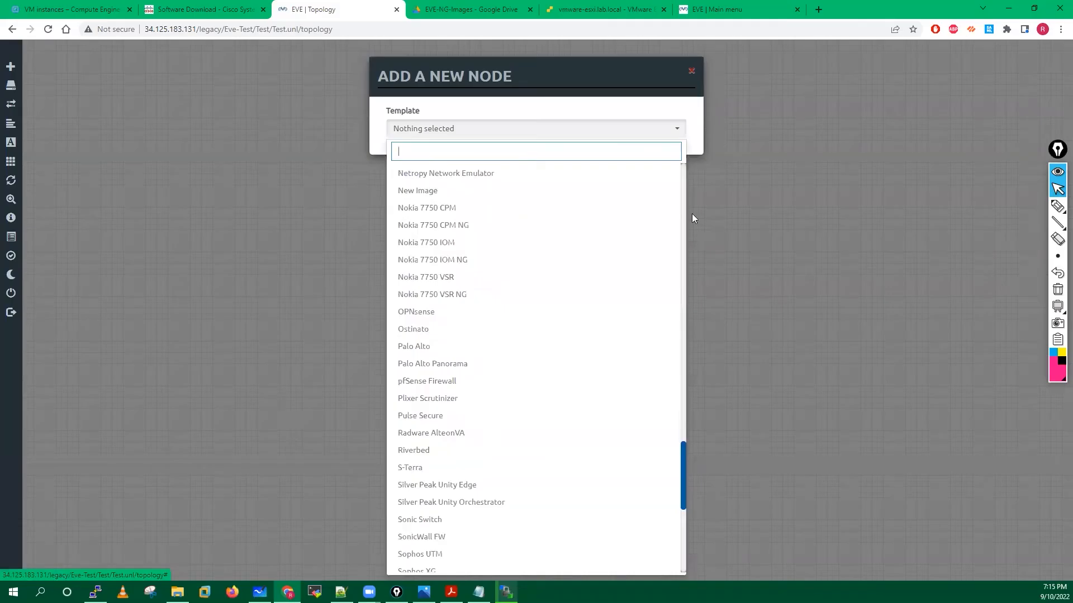
{"action": "left_click", "coordinate": [691, 71]}
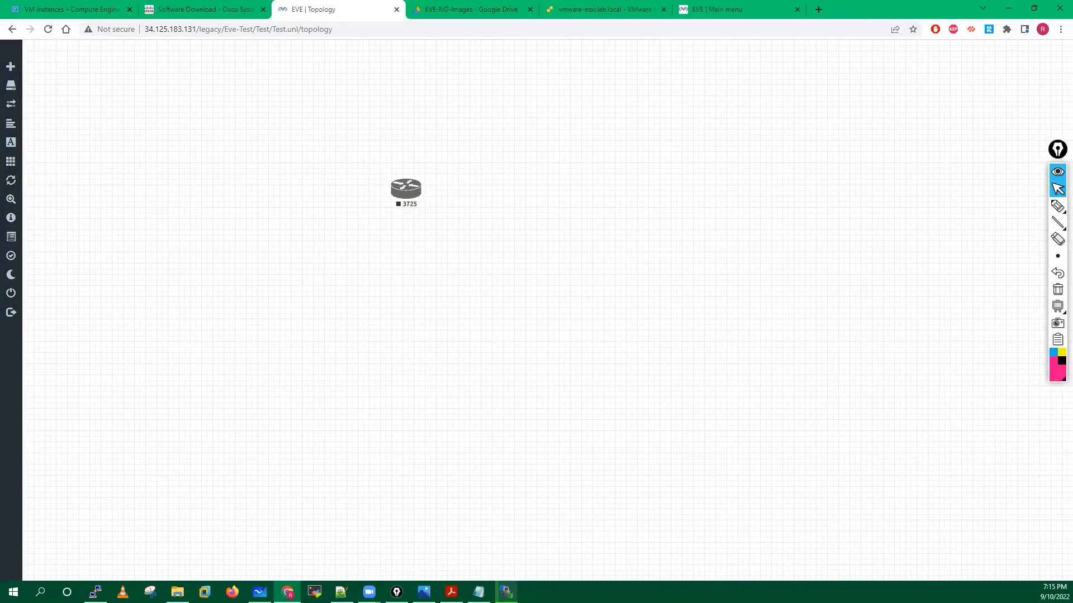
{"action": "key", "text": "alt+Tab"}
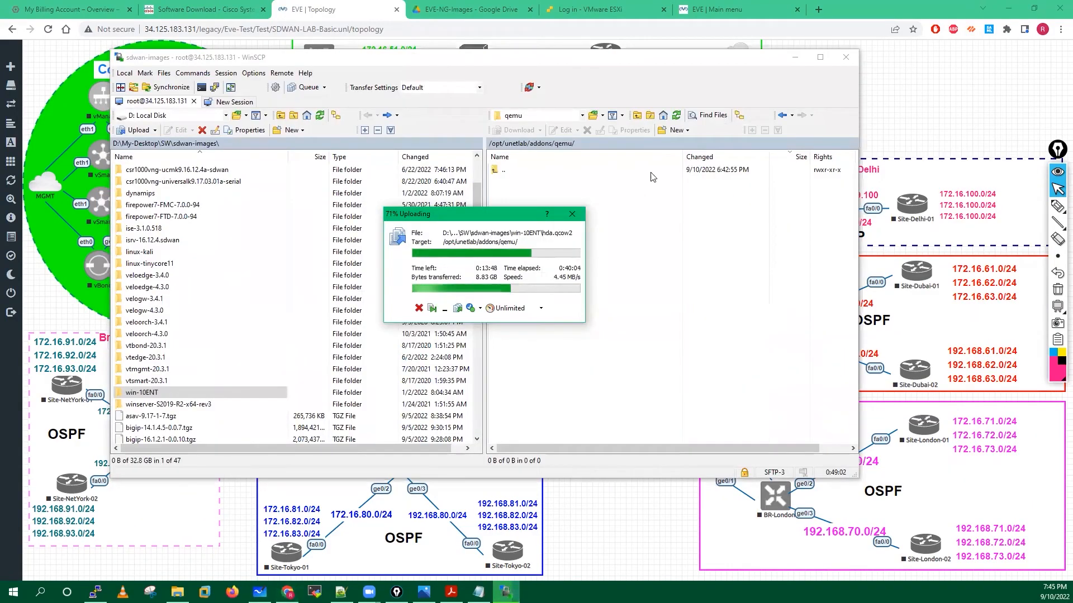
Leave WinSCP and return to the SDWAN-LAB-Basic topology in Chrome.
{"action": "key", "text": "alt+Tab"}
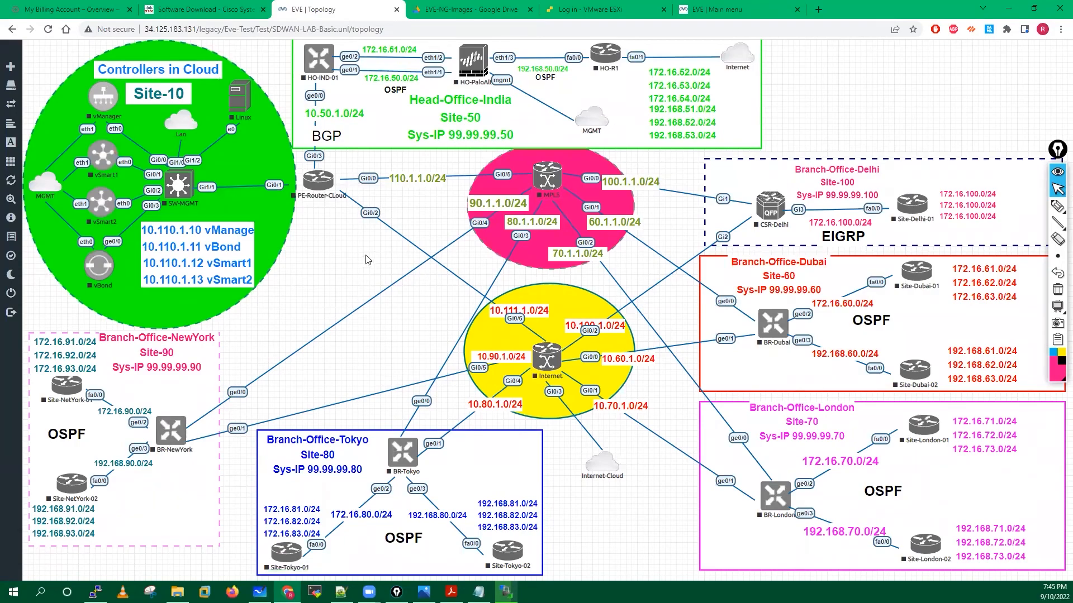
{"action": "left_click", "coordinate": [1057, 206]}
{"action": "left_click_drag", "start_coordinate": [36, 60], "coordinate": [54, 83]}
{"action": "left_click_drag", "start_coordinate": [36, 78], "coordinate": [62, 69]}
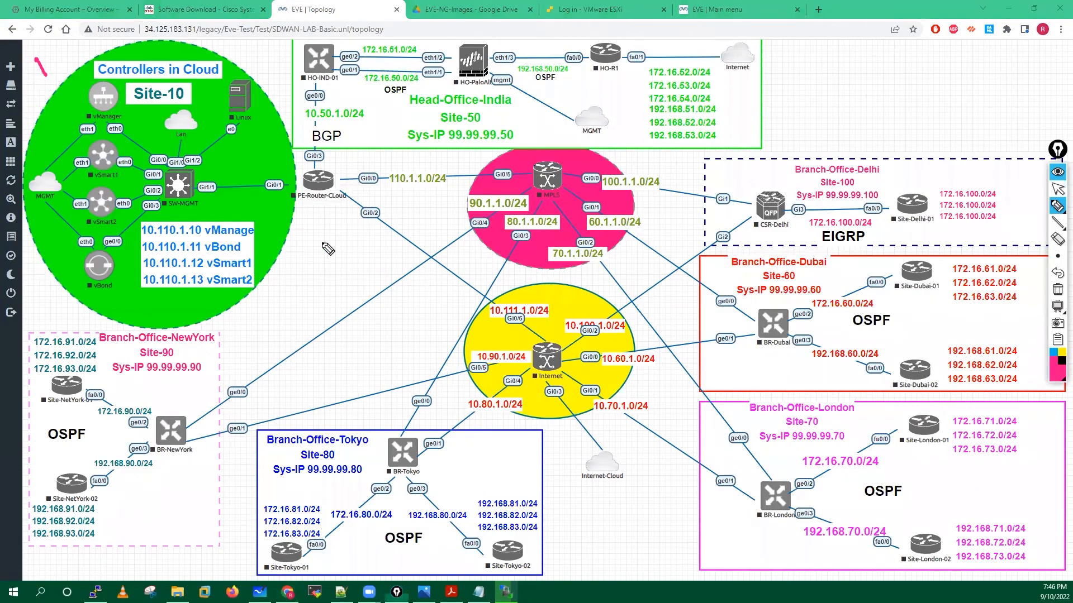
{"action": "mouse_move", "coordinate": [787, 63]}
{"action": "left_mouse_down"}
{"action": "mouse_move", "coordinate": [808, 80]}
{"action": "mouse_move", "coordinate": [778, 56]}
{"action": "left_mouse_up"}
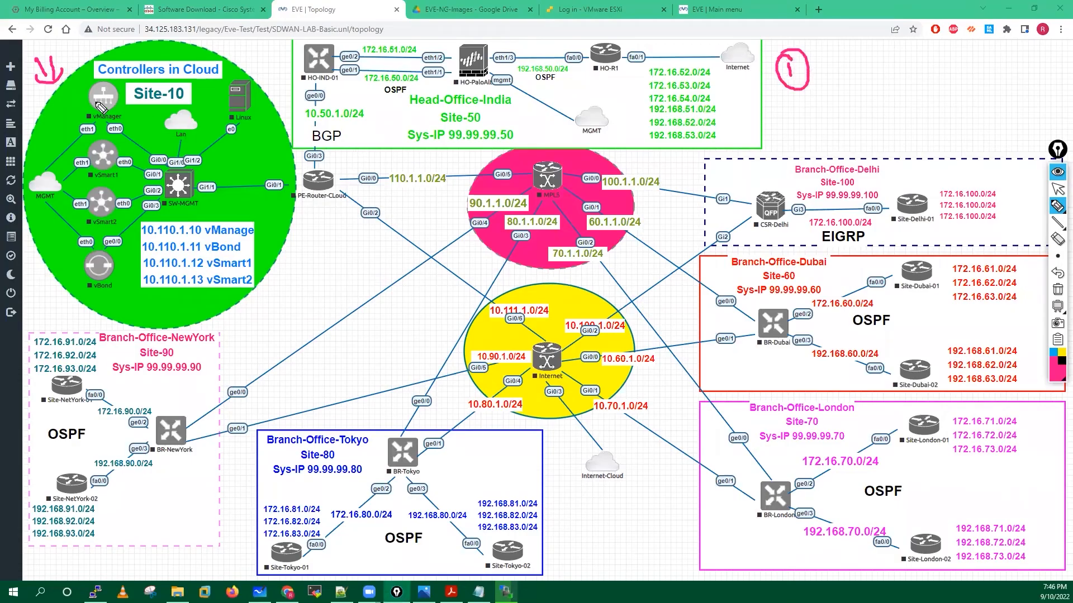
{"action": "left_click_drag", "start_coordinate": [93, 96], "coordinate": [148, 88]}
{"action": "left_click_drag", "start_coordinate": [95, 153], "coordinate": [130, 145]}
{"action": "left_click_drag", "start_coordinate": [94, 194], "coordinate": [122, 187]}
{"action": "left_click_drag", "start_coordinate": [94, 258], "coordinate": [129, 248]}
{"action": "left_click_drag", "start_coordinate": [168, 187], "coordinate": [207, 172]}
{"action": "left_click_drag", "start_coordinate": [231, 96], "coordinate": [270, 87]}
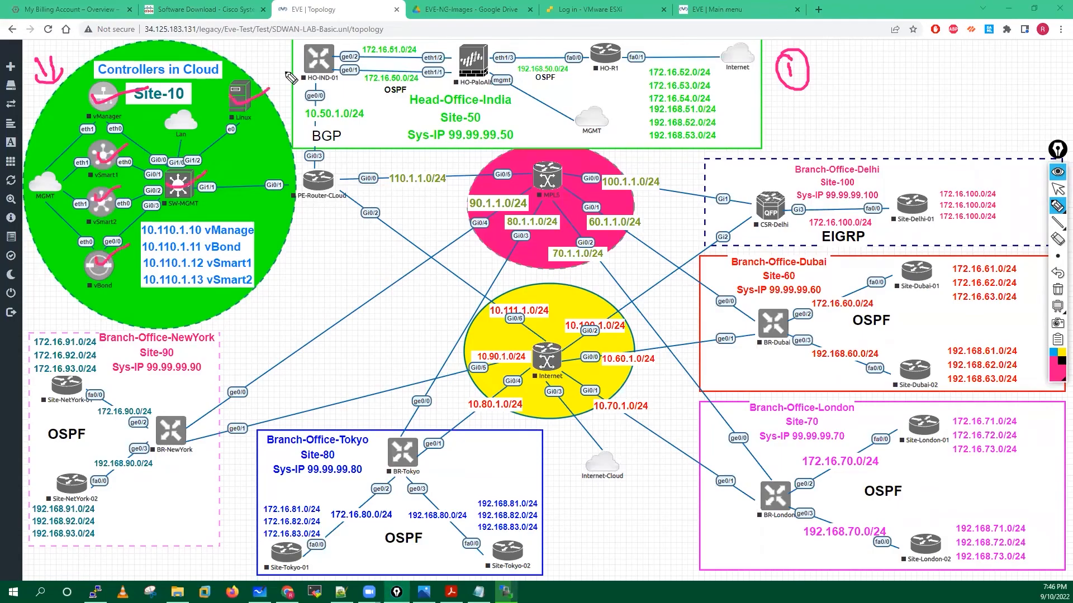
{"action": "left_click_drag", "start_coordinate": [794, 111], "coordinate": [840, 110]}
{"action": "mouse_move", "coordinate": [793, 124]}
{"action": "left_mouse_down"}
{"action": "mouse_move", "coordinate": [839, 124]}
{"action": "mouse_move", "coordinate": [828, 130]}
{"action": "left_mouse_up"}
{"action": "mouse_move", "coordinate": [877, 84]}
{"action": "left_mouse_down"}
{"action": "mouse_move", "coordinate": [879, 112]}
{"action": "mouse_move", "coordinate": [916, 98]}
{"action": "left_mouse_up"}
{"action": "mouse_move", "coordinate": [927, 81]}
{"action": "left_mouse_down"}
{"action": "mouse_move", "coordinate": [942, 114]}
{"action": "mouse_move", "coordinate": [969, 100]}
{"action": "mouse_move", "coordinate": [956, 84]}
{"action": "left_mouse_up"}
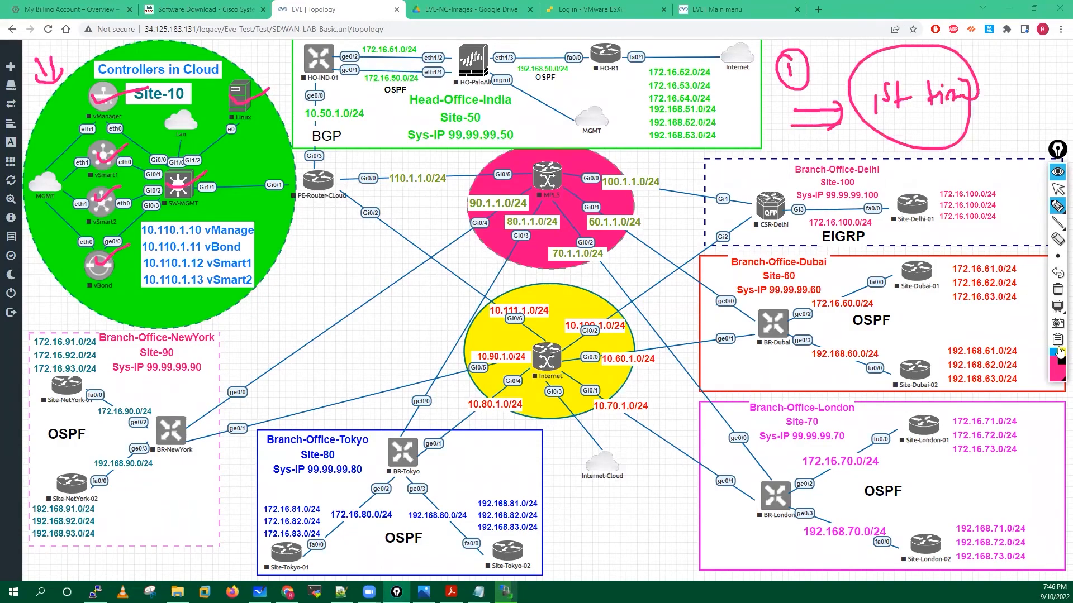
{"action": "left_click", "coordinate": [1058, 290]}
{"action": "left_click", "coordinate": [1058, 189]}
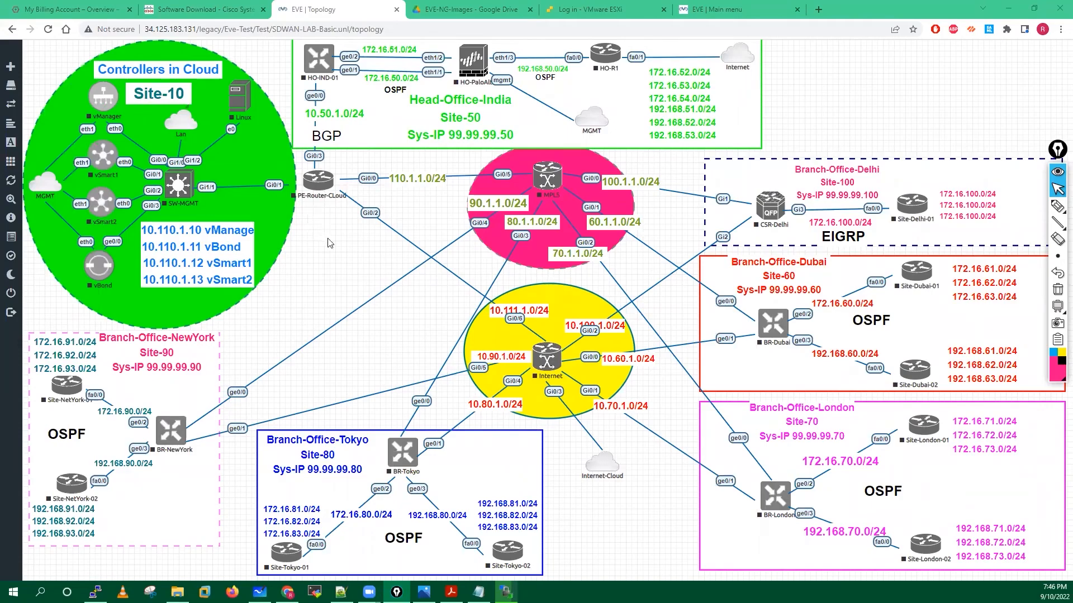
{"action": "right_click", "coordinate": [104, 102]}
Stop the running vManager node.
{"action": "left_click", "coordinate": [137, 123]}
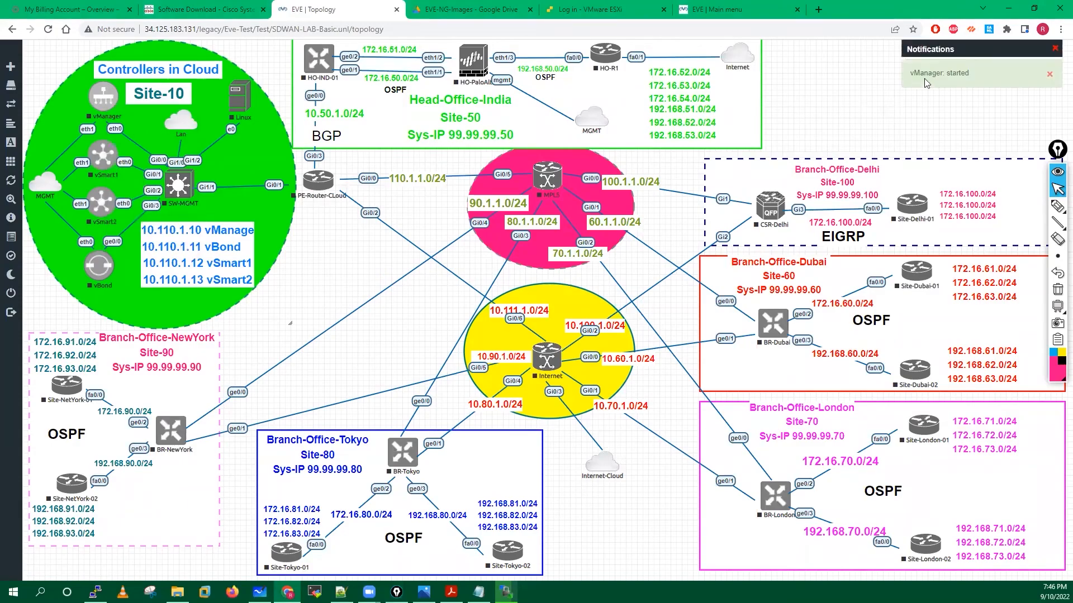
{"action": "left_click", "coordinate": [101, 106]}
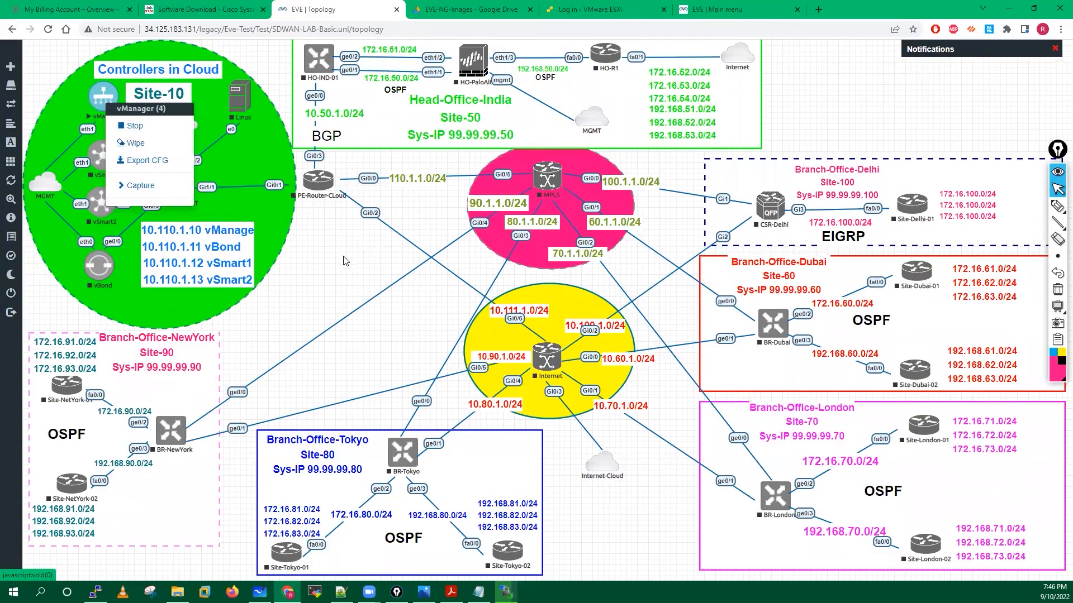
{"action": "left_click", "coordinate": [300, 205]}
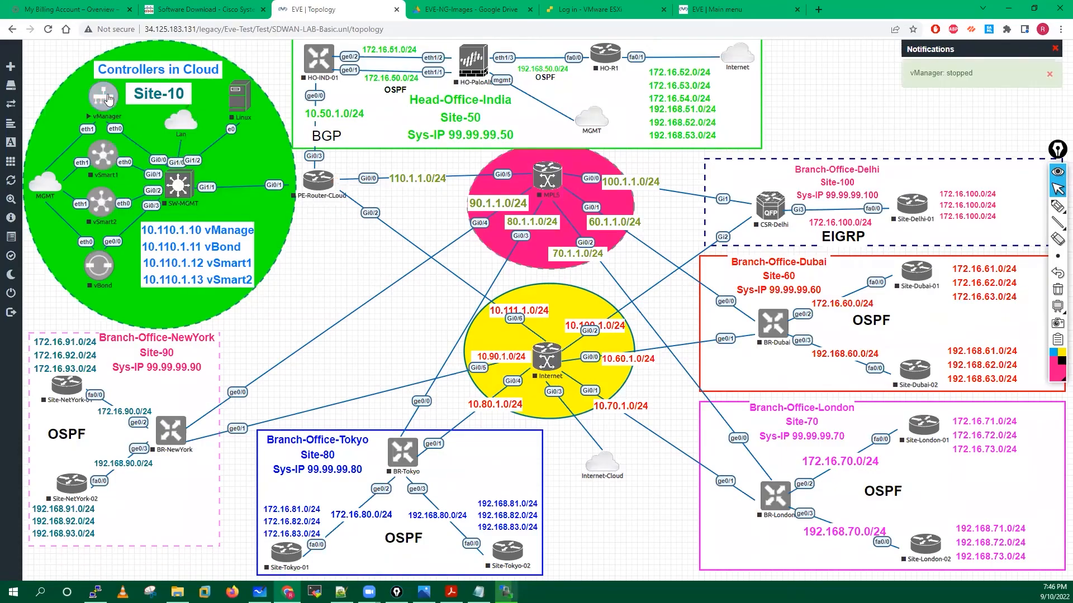
Wipe the vManager, vSmart1 and vBond nodes, confirming each.
{"action": "left_click", "coordinate": [107, 96]}
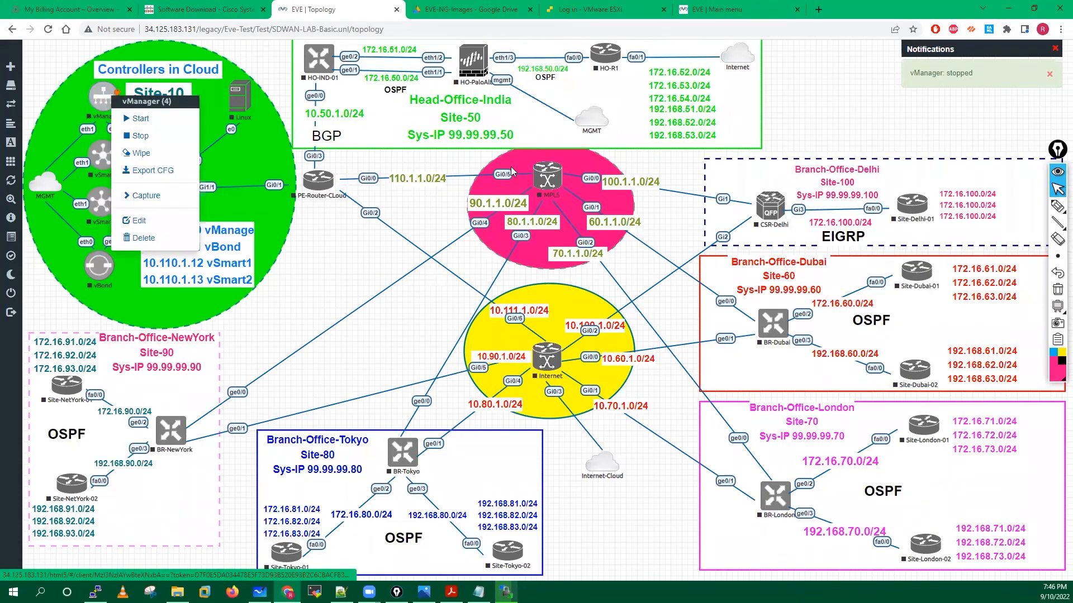
{"action": "left_click", "coordinate": [101, 153]}
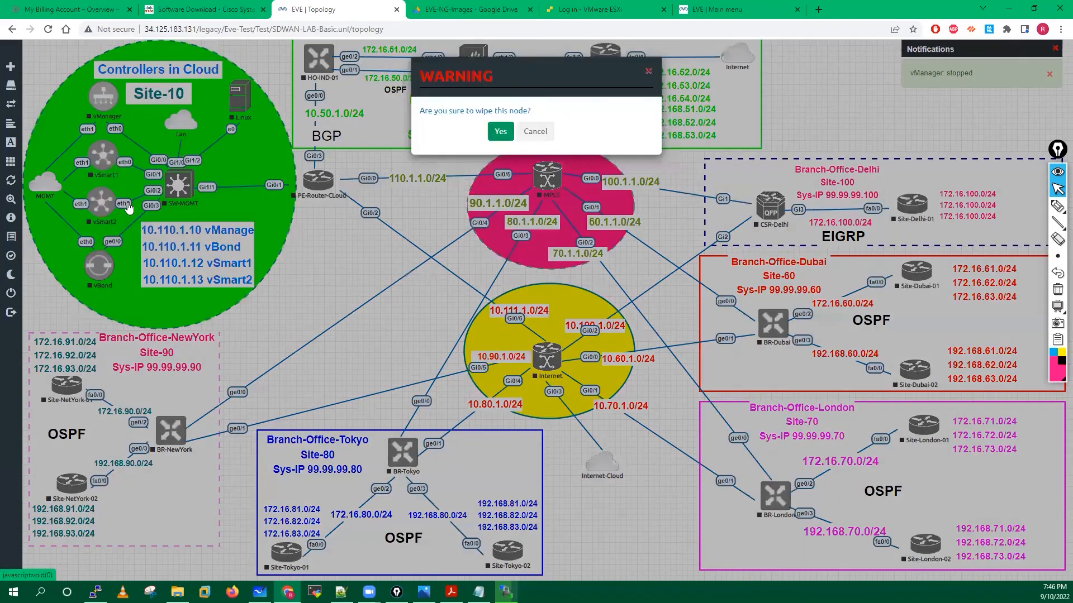
{"action": "key", "text": "Return"}
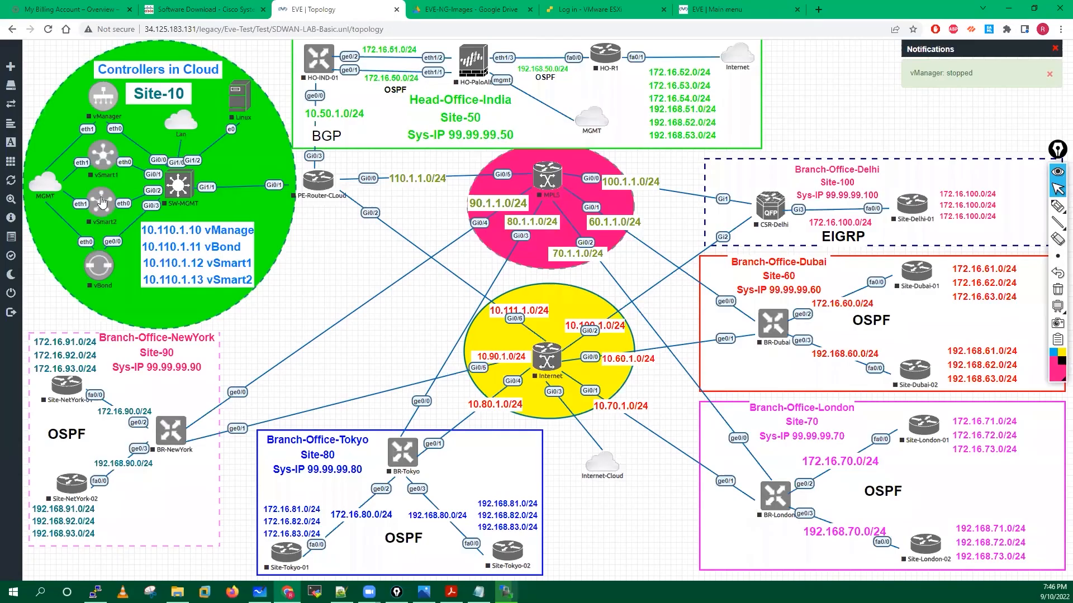
{"action": "right_click", "coordinate": [104, 155]}
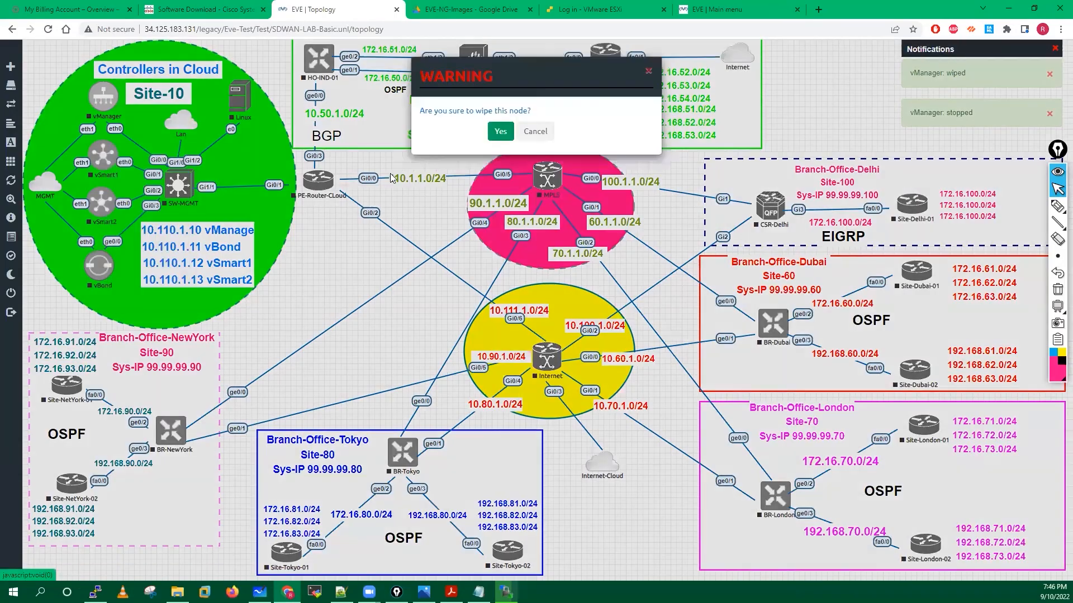
{"action": "key", "text": "Return"}
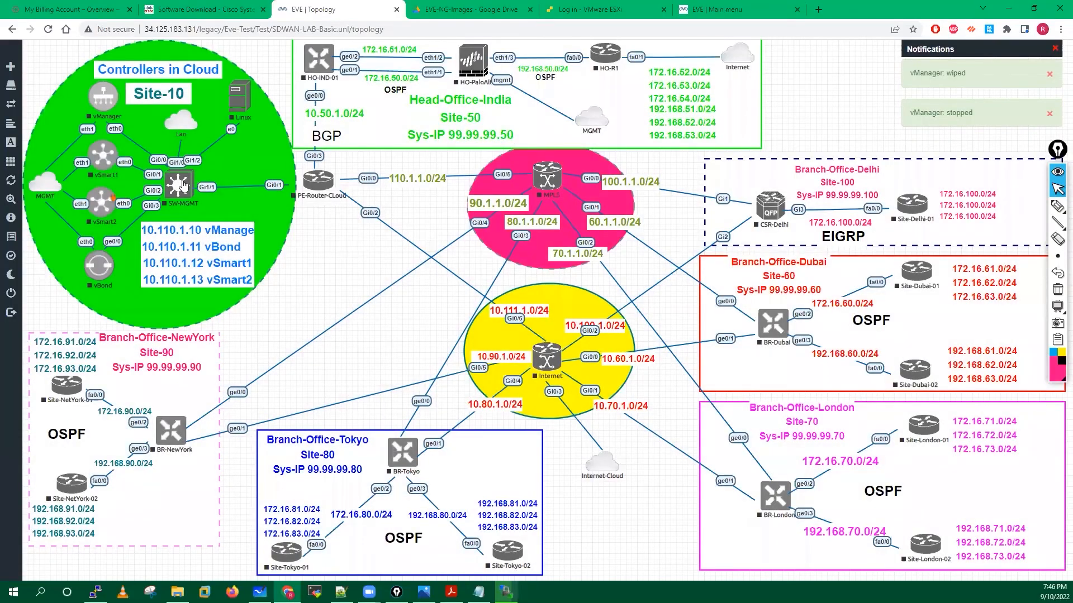
{"action": "left_click", "coordinate": [182, 188]}
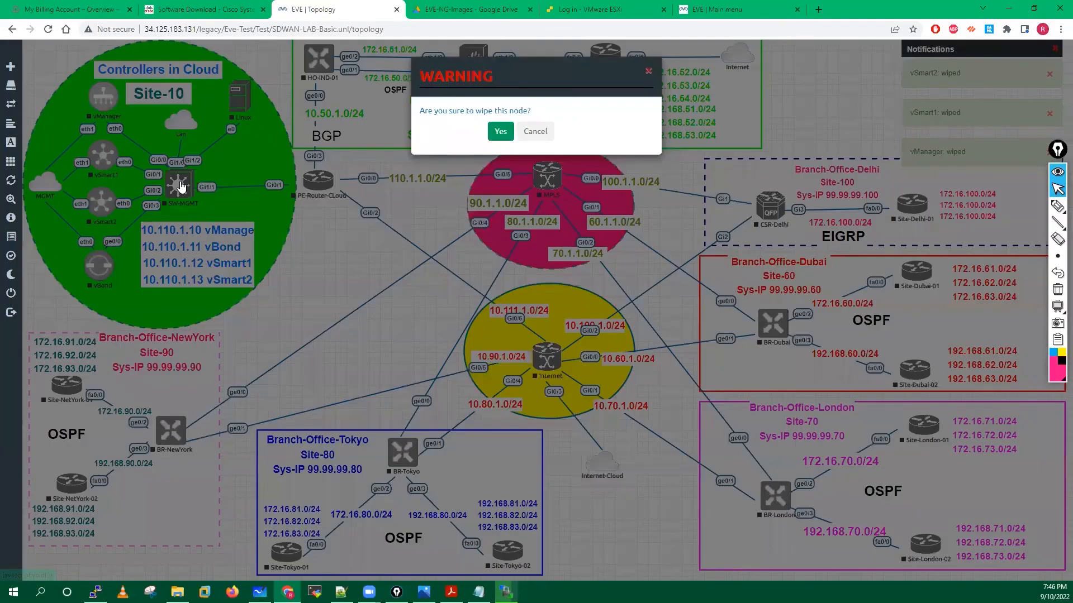
{"action": "key", "text": "Return"}
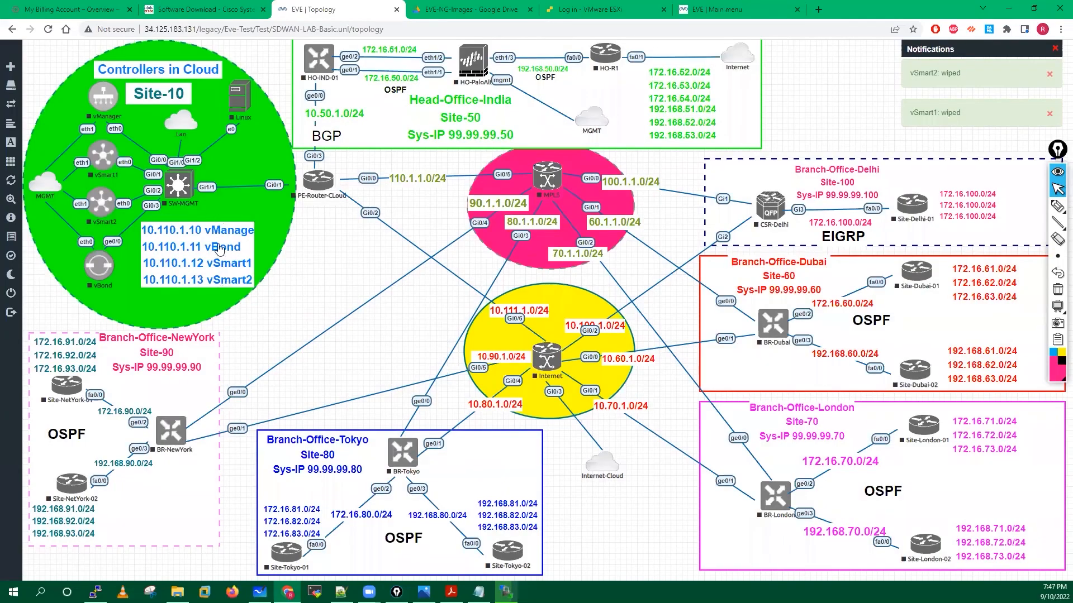
Wipe the SW-MGMT switch and the MPLS node.
{"action": "right_click", "coordinate": [184, 186]}
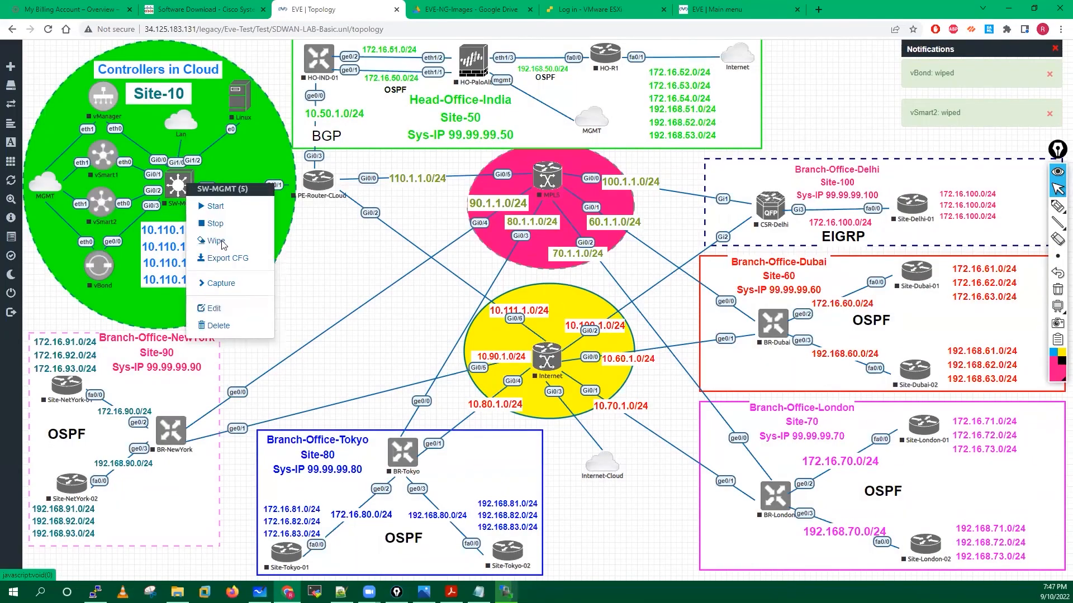
{"action": "left_click", "coordinate": [216, 240]}
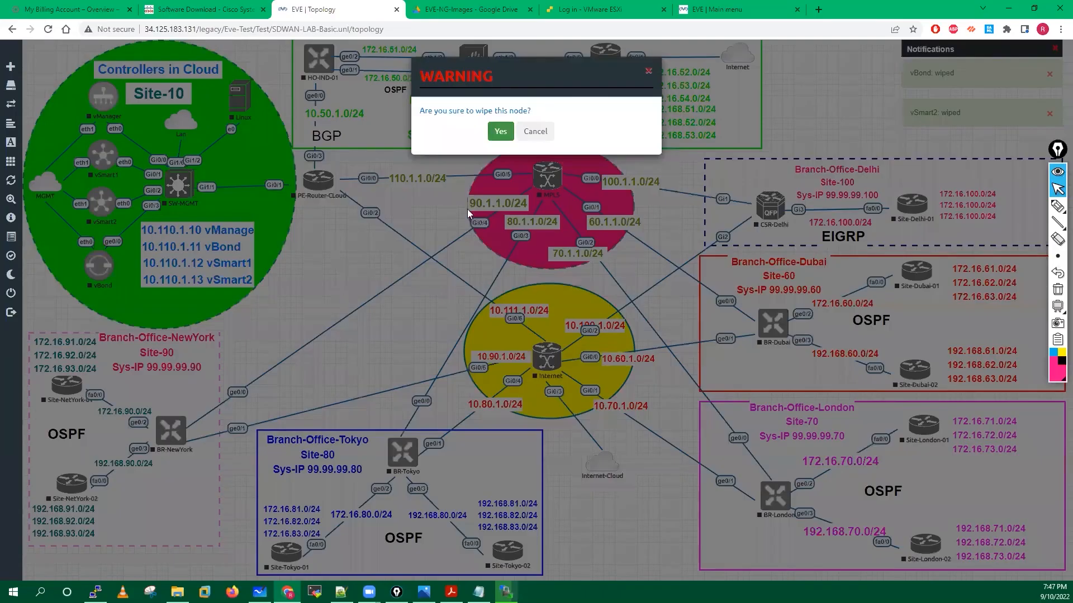
{"action": "left_click", "coordinate": [500, 131]}
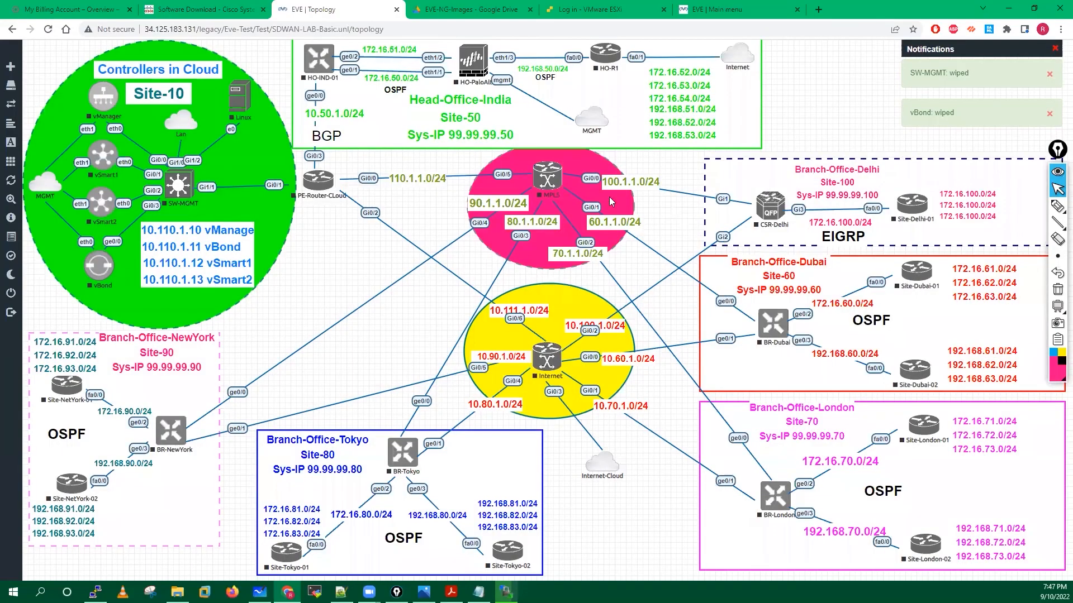
{"action": "right_click", "coordinate": [548, 178]}
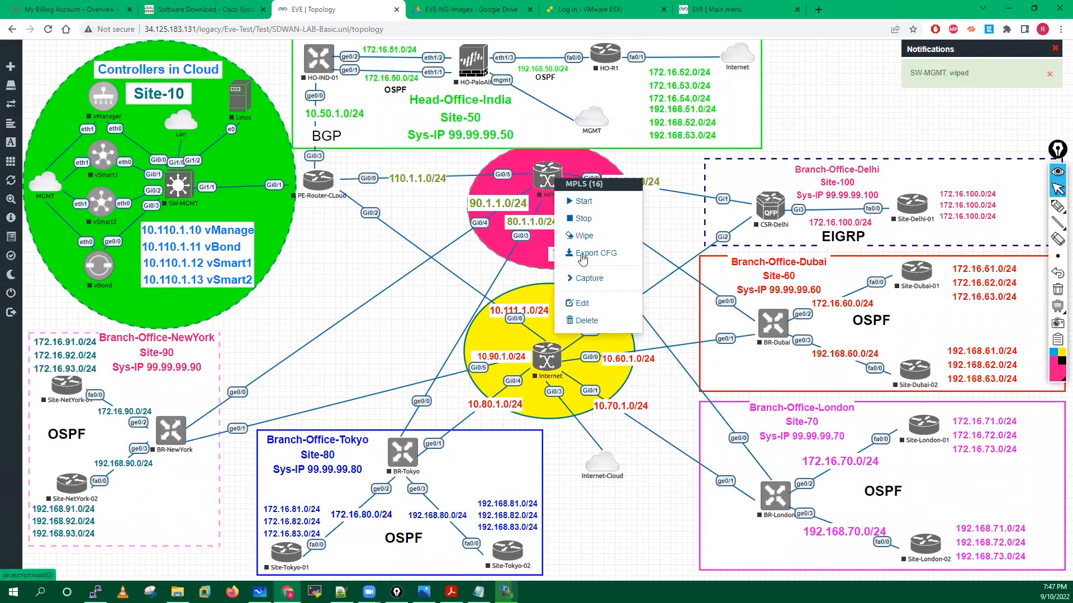
{"action": "left_click", "coordinate": [581, 225]}
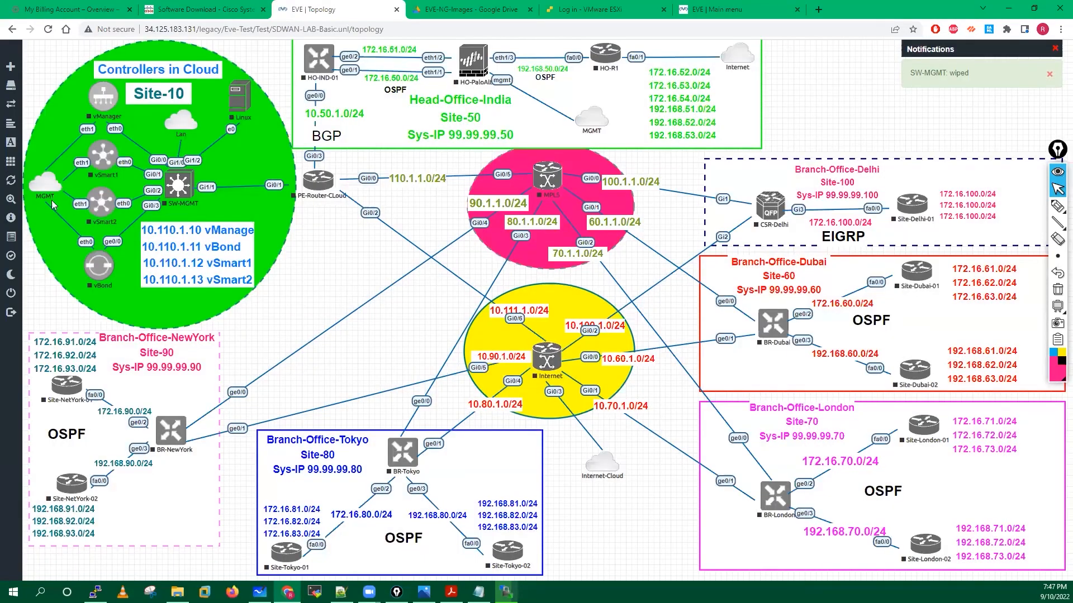
{"action": "left_click", "coordinate": [28, 163]}
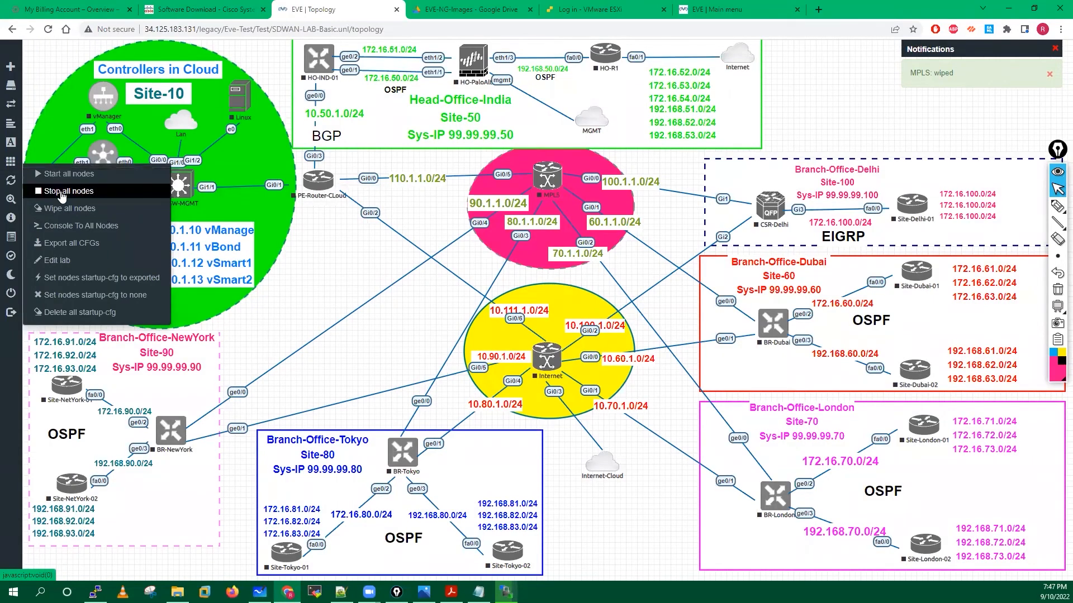
{"action": "left_click", "coordinate": [342, 256]}
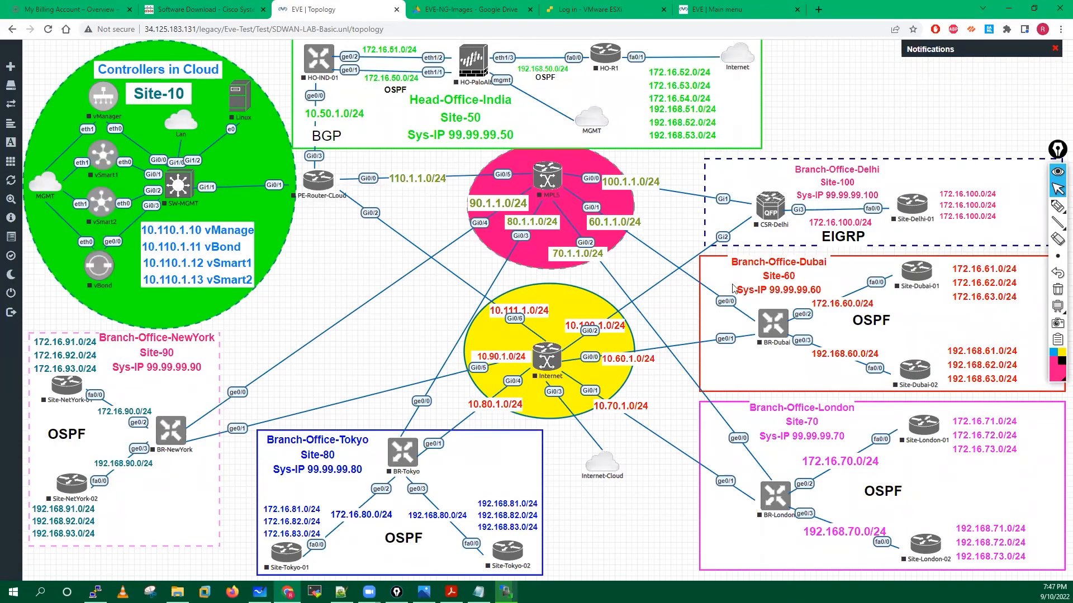
{"action": "left_click", "coordinate": [1006, 205]}
{"action": "mouse_move", "coordinate": [740, 112]}
{"action": "left_mouse_down"}
{"action": "mouse_move", "coordinate": [765, 104]}
{"action": "mouse_move", "coordinate": [740, 103]}
{"action": "left_mouse_up"}
{"action": "mouse_move", "coordinate": [799, 74]}
{"action": "left_mouse_down"}
{"action": "mouse_move", "coordinate": [790, 94]}
{"action": "mouse_move", "coordinate": [803, 64]}
{"action": "mouse_move", "coordinate": [803, 89]}
{"action": "mouse_move", "coordinate": [1006, 92]}
{"action": "left_mouse_up"}
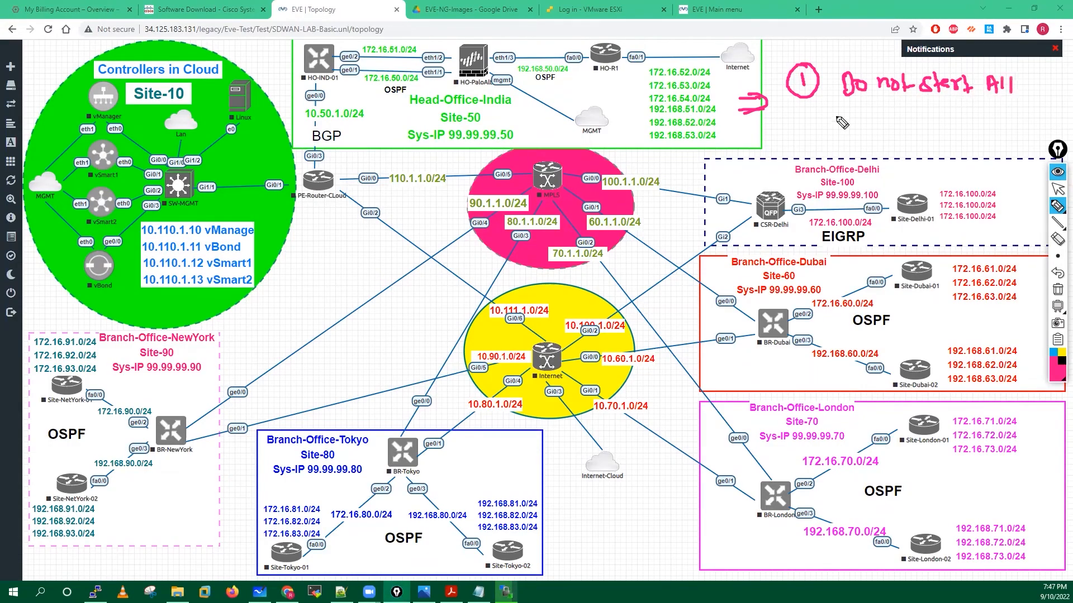
{"action": "left_click_drag", "start_coordinate": [836, 128], "coordinate": [941, 109]}
{"action": "mouse_move", "coordinate": [931, 110]}
{"action": "left_mouse_down"}
{"action": "mouse_move", "coordinate": [929, 128]}
{"action": "mouse_move", "coordinate": [1020, 146]}
{"action": "left_mouse_up"}
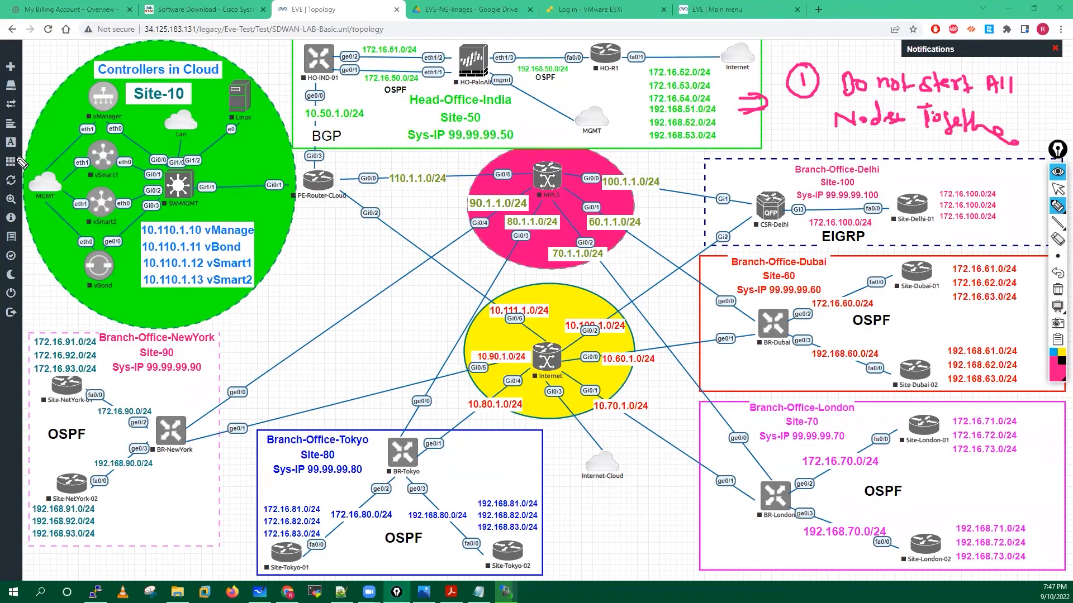
{"action": "mouse_move", "coordinate": [18, 161]}
{"action": "left_mouse_down"}
{"action": "mouse_move", "coordinate": [7, 166]}
{"action": "mouse_move", "coordinate": [54, 180]}
{"action": "left_mouse_up"}
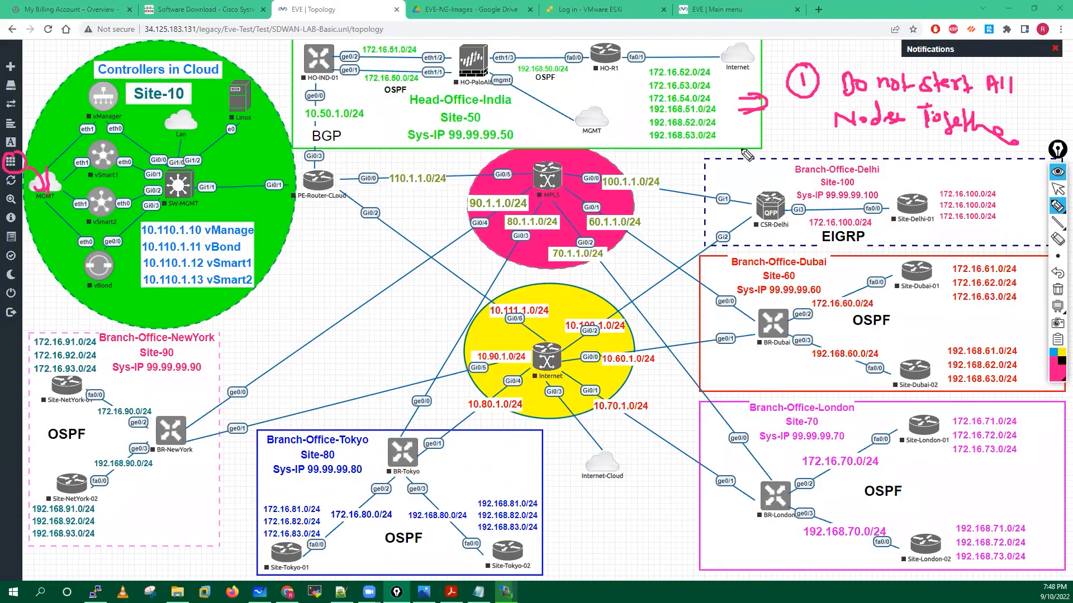
{"action": "mouse_move", "coordinate": [772, 140]}
{"action": "left_mouse_down"}
{"action": "mouse_move", "coordinate": [788, 152]}
{"action": "mouse_move", "coordinate": [783, 127]}
{"action": "mouse_move", "coordinate": [830, 146]}
{"action": "mouse_move", "coordinate": [888, 147]}
{"action": "left_mouse_up"}
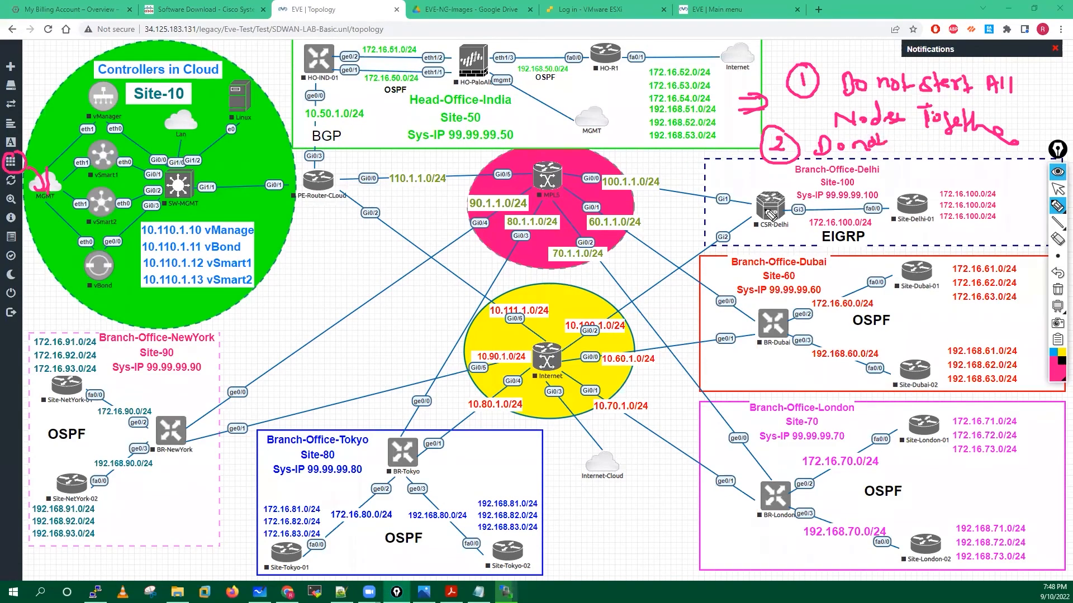
{"action": "left_click", "coordinate": [1059, 191]}
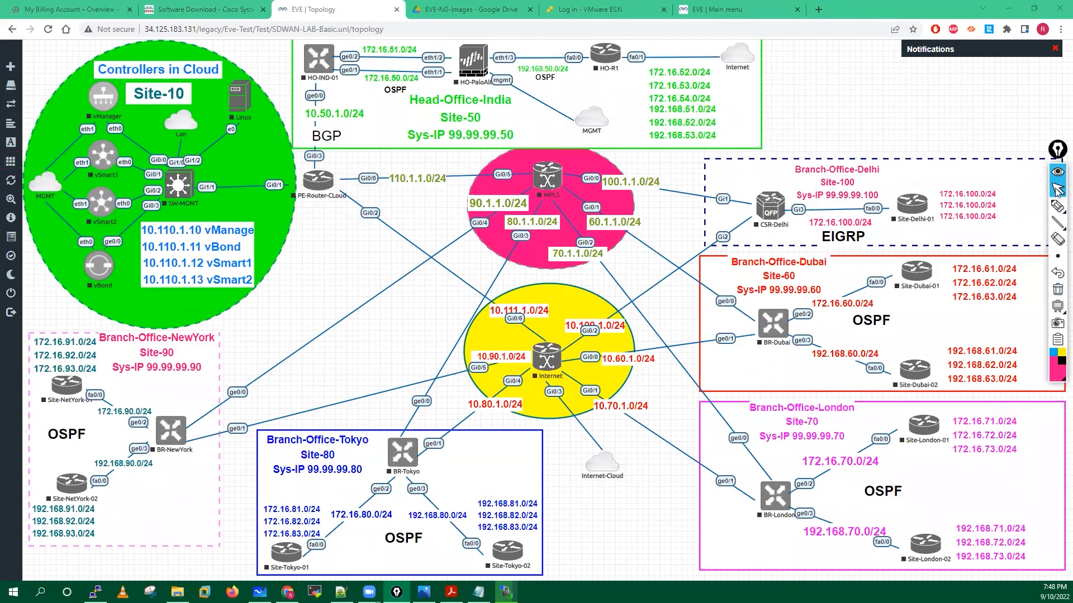
{"action": "right_click", "coordinate": [99, 104]}
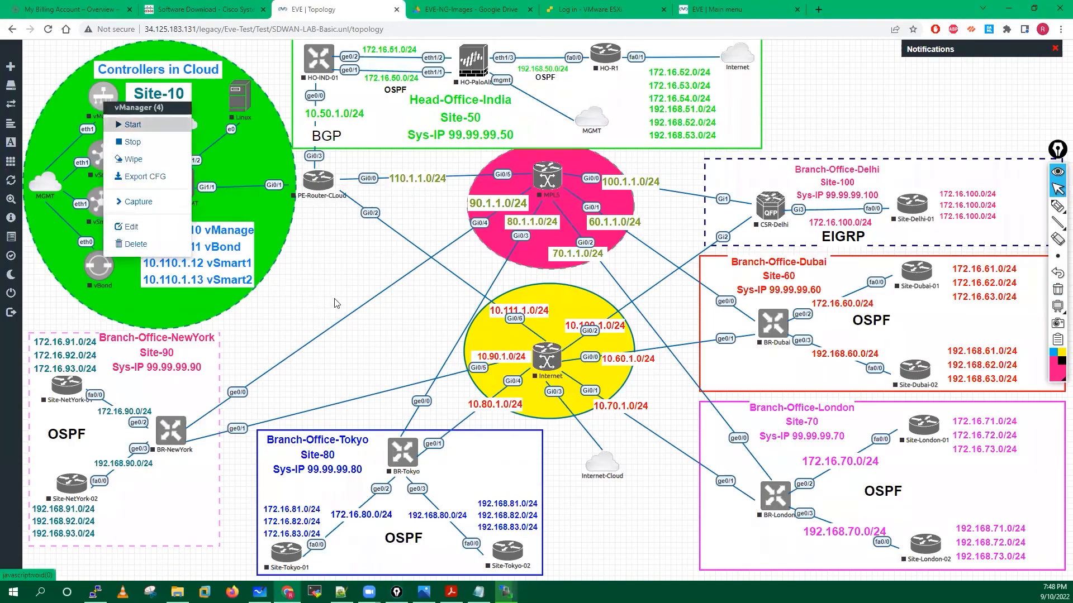
Start vManager and mark its boot console with a circled, underlined '3 min' note.
{"action": "left_click", "coordinate": [132, 124]}
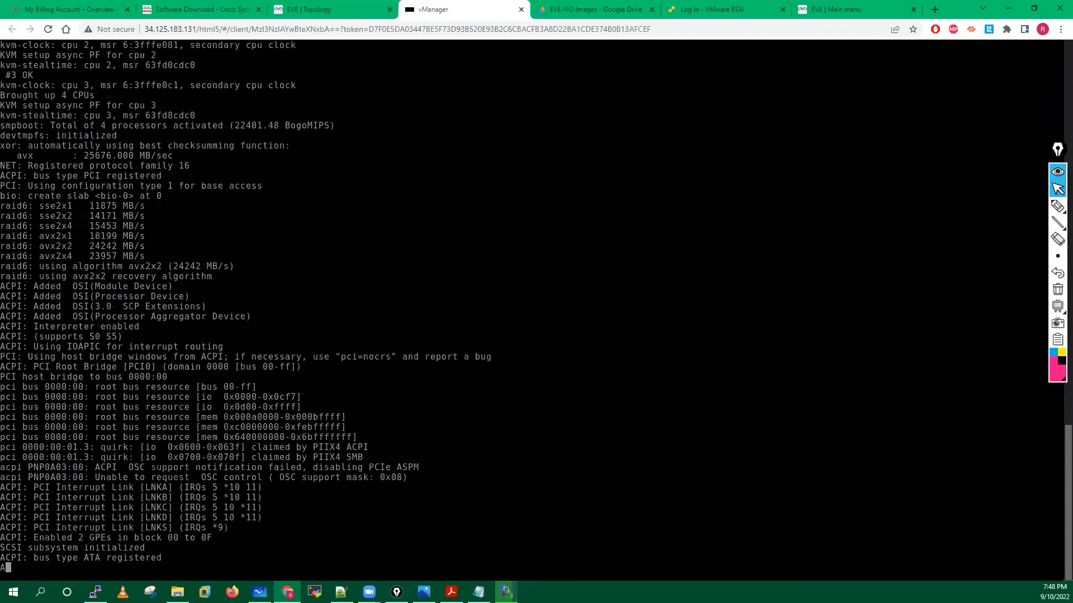
{"action": "left_click", "coordinate": [1058, 206]}
{"action": "mouse_move", "coordinate": [725, 205]}
{"action": "left_mouse_down"}
{"action": "mouse_move", "coordinate": [733, 224]}
{"action": "mouse_move", "coordinate": [788, 211]}
{"action": "left_mouse_up"}
{"action": "left_click_drag", "start_coordinate": [742, 177], "coordinate": [790, 207]}
{"action": "left_click_drag", "start_coordinate": [708, 230], "coordinate": [767, 199]}
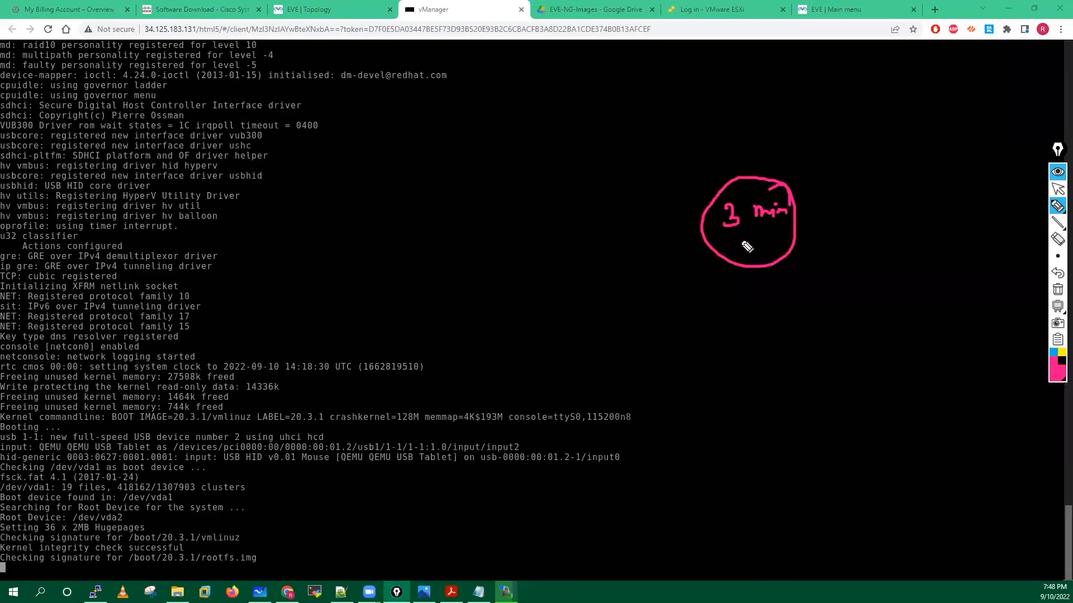
{"action": "left_click_drag", "start_coordinate": [720, 242], "coordinate": [754, 252]}
{"action": "left_click", "coordinate": [1056, 190]}
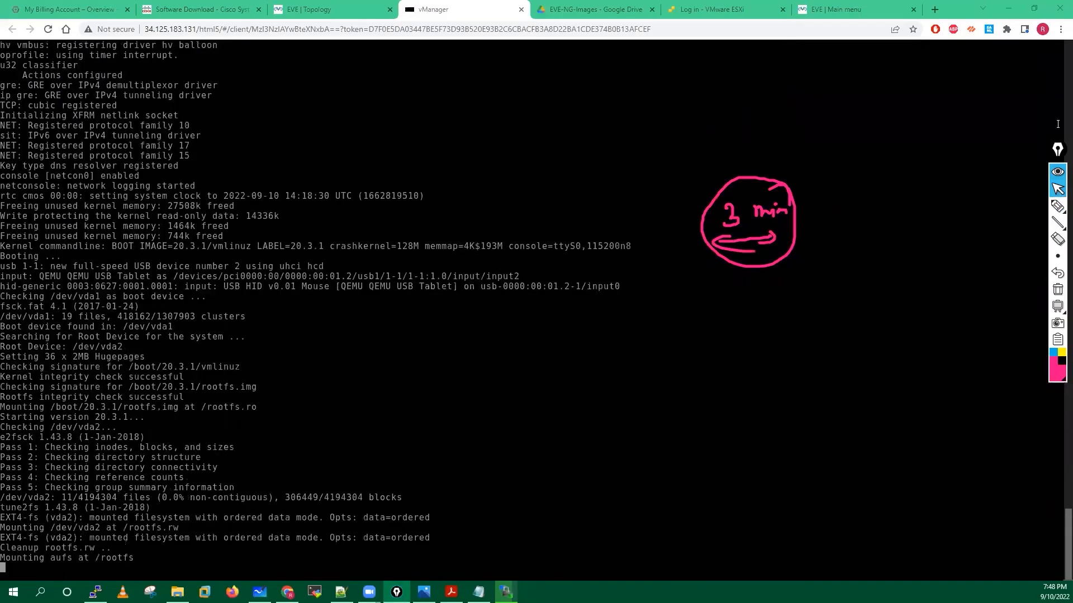
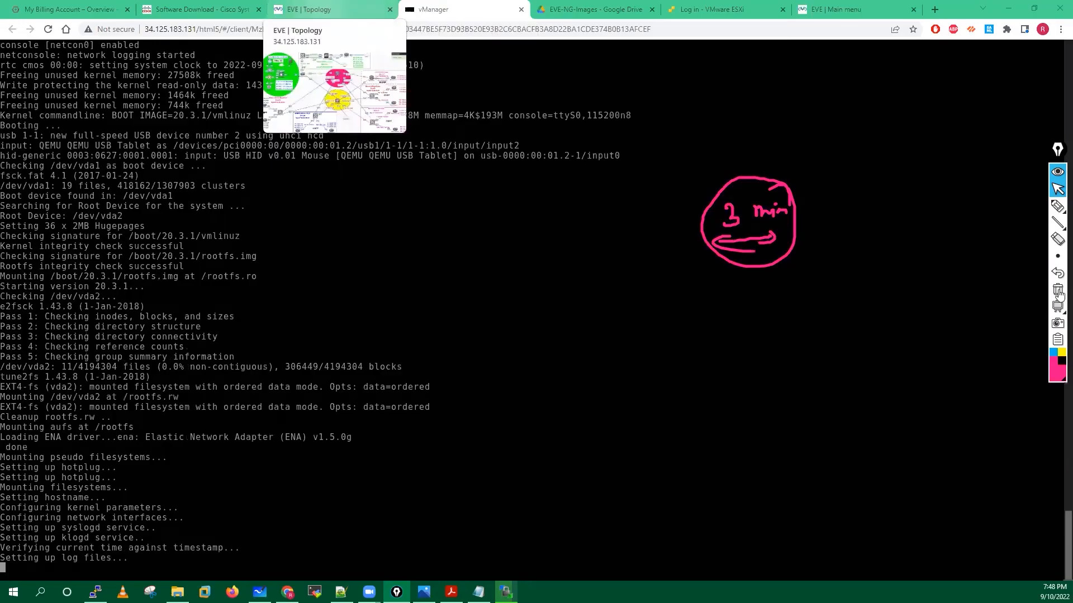
Switch from the vManager console back to the EVE lab topology page.
{"action": "left_click", "coordinate": [324, 10]}
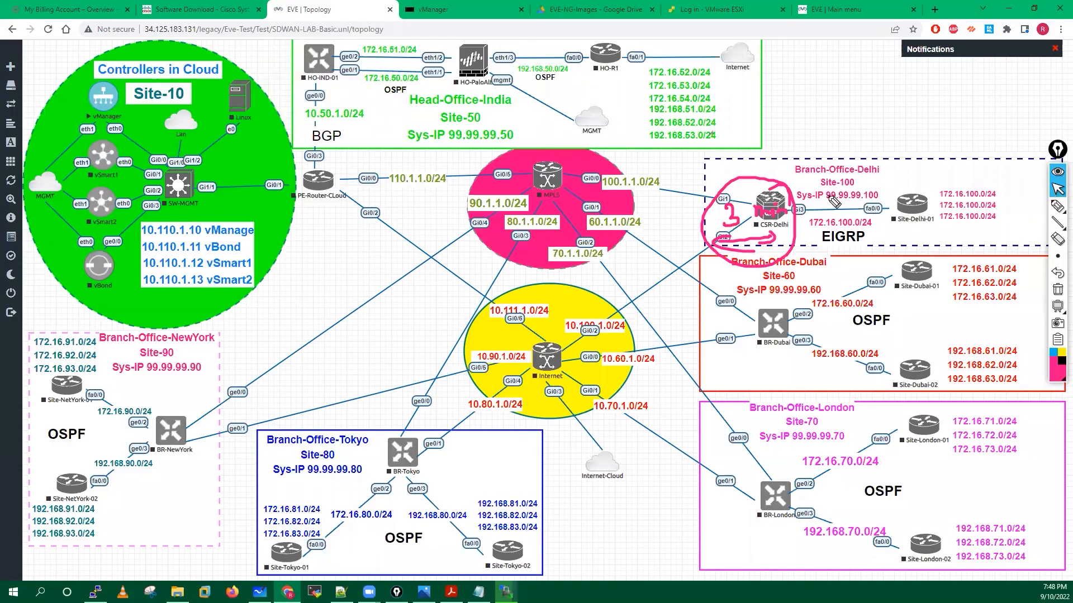
Circle vManager on the diagram and annotate it with a circled 16 GB RAM note.
{"action": "left_click", "coordinate": [1056, 205]}
{"action": "mouse_move", "coordinate": [110, 73]}
{"action": "left_mouse_down"}
{"action": "mouse_move", "coordinate": [130, 137]}
{"action": "mouse_move", "coordinate": [144, 104]}
{"action": "mouse_move", "coordinate": [111, 73]}
{"action": "left_mouse_up"}
{"action": "left_click_drag", "start_coordinate": [129, 115], "coordinate": [313, 286]}
{"action": "mouse_move", "coordinate": [288, 272]}
{"action": "left_mouse_down"}
{"action": "mouse_move", "coordinate": [288, 299]}
{"action": "mouse_move", "coordinate": [387, 278]}
{"action": "mouse_move", "coordinate": [397, 286]}
{"action": "mouse_move", "coordinate": [354, 336]}
{"action": "left_mouse_up"}
{"action": "left_click_drag", "start_coordinate": [351, 305], "coordinate": [371, 330]}
{"action": "mouse_move", "coordinate": [377, 324]}
{"action": "left_mouse_down"}
{"action": "mouse_move", "coordinate": [389, 307]}
{"action": "mouse_move", "coordinate": [392, 321]}
{"action": "left_mouse_up"}
{"action": "left_click_drag", "start_coordinate": [380, 317], "coordinate": [423, 320]}
{"action": "mouse_move", "coordinate": [398, 248]}
{"action": "left_mouse_down"}
{"action": "mouse_move", "coordinate": [381, 238]}
{"action": "mouse_move", "coordinate": [455, 331]}
{"action": "mouse_move", "coordinate": [357, 362]}
{"action": "left_mouse_up"}
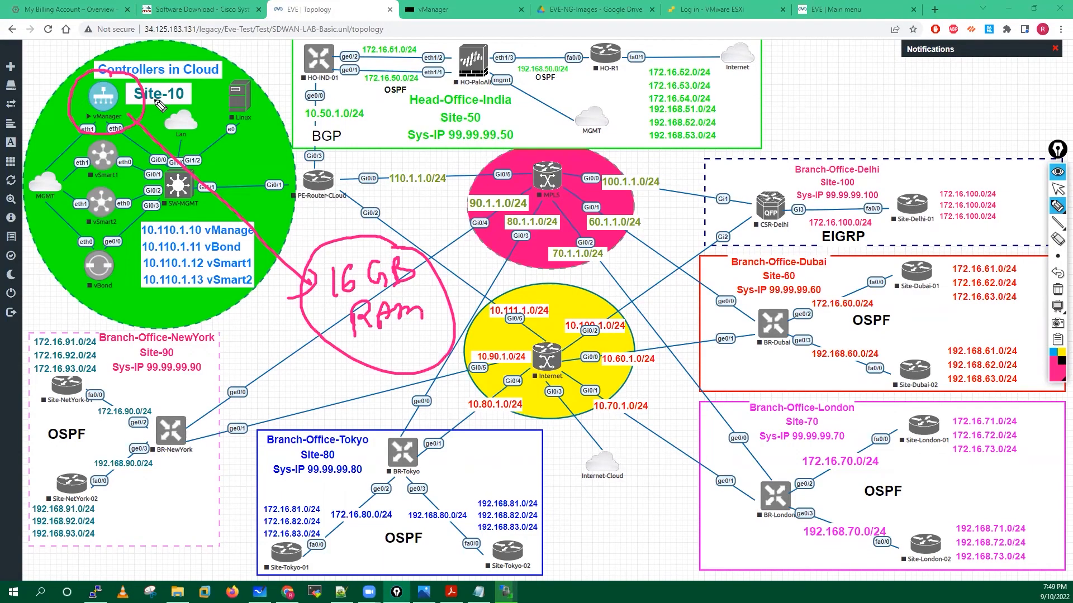
Tick the vSmart and vBond controllers and mark the branch routers, writing 4 GB above CSR-Delhi.
{"action": "left_click_drag", "start_coordinate": [93, 156], "coordinate": [118, 147]}
{"action": "left_click_drag", "start_coordinate": [91, 206], "coordinate": [122, 200]}
{"action": "left_click_drag", "start_coordinate": [95, 271], "coordinate": [124, 265]}
{"action": "left_click_drag", "start_coordinate": [551, 350], "coordinate": [591, 331]}
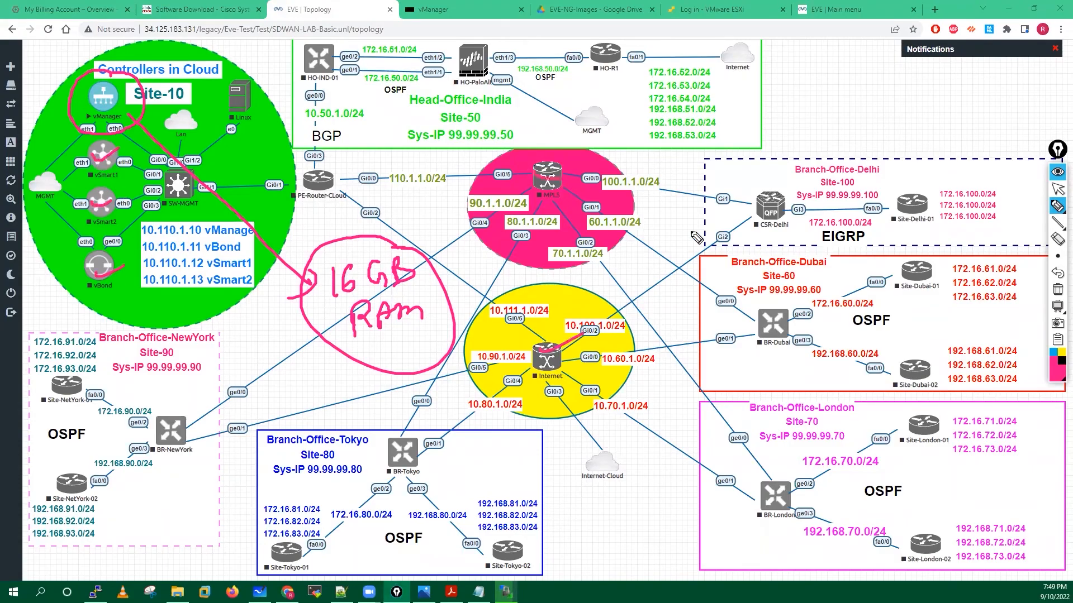
{"action": "left_click_drag", "start_coordinate": [780, 211], "coordinate": [798, 205]}
{"action": "left_click_drag", "start_coordinate": [766, 318], "coordinate": [794, 315]}
{"action": "left_click_drag", "start_coordinate": [769, 495], "coordinate": [794, 488]}
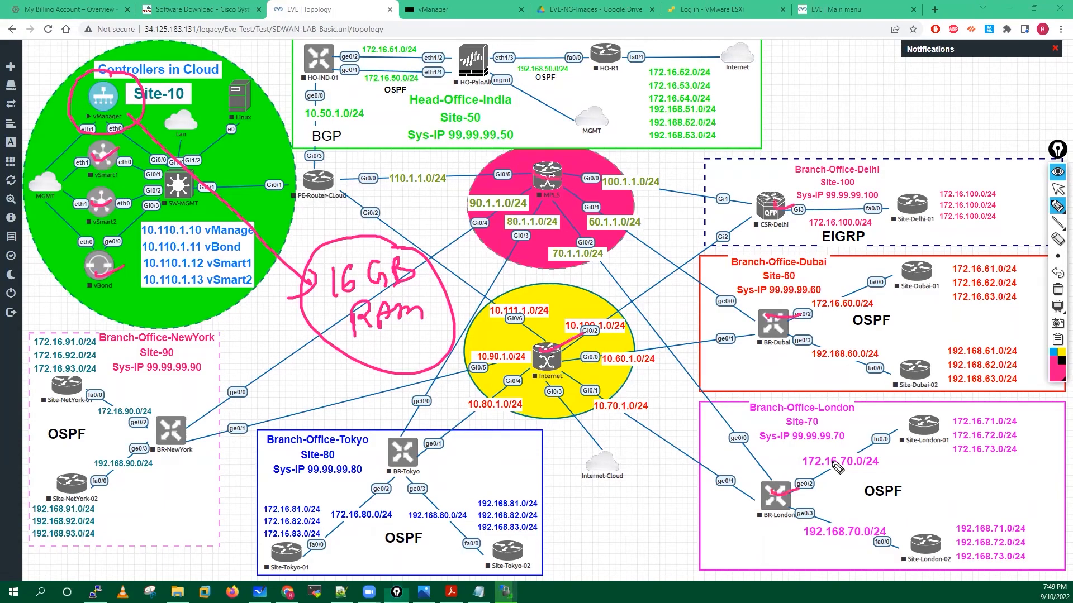
{"action": "left_click_drag", "start_coordinate": [590, 510], "coordinate": [546, 502]}
{"action": "left_click_drag", "start_coordinate": [389, 448], "coordinate": [425, 441]}
{"action": "left_click_drag", "start_coordinate": [162, 427], "coordinate": [202, 413]}
{"action": "left_click_drag", "start_coordinate": [391, 432], "coordinate": [416, 433]}
{"action": "left_click_drag", "start_coordinate": [787, 458], "coordinate": [792, 524]}
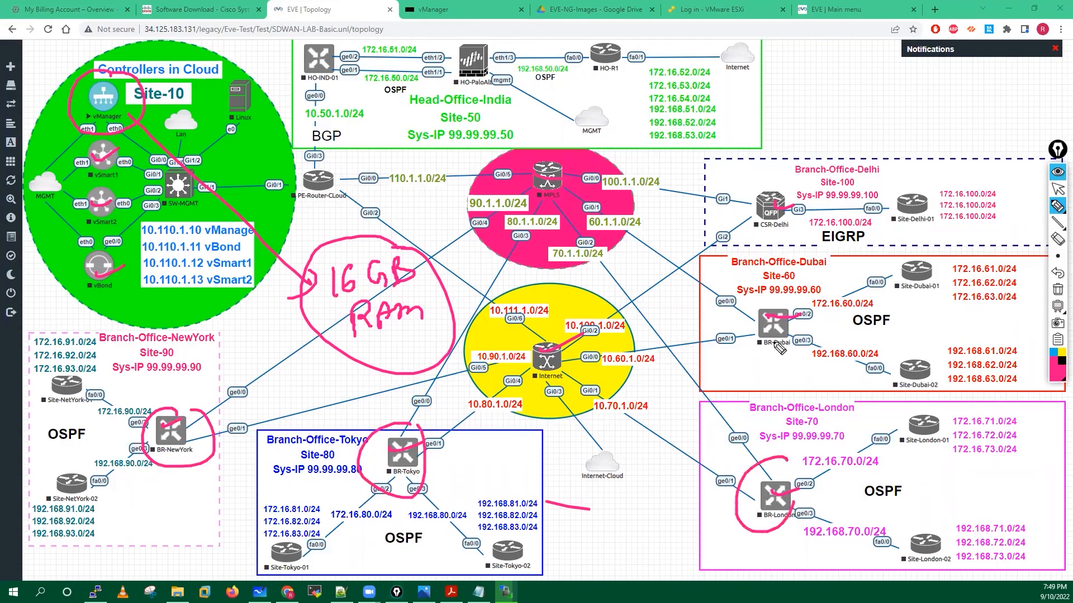
{"action": "left_click_drag", "start_coordinate": [771, 288], "coordinate": [775, 296]}
{"action": "mouse_move", "coordinate": [779, 187]}
{"action": "left_mouse_down"}
{"action": "mouse_move", "coordinate": [793, 193]}
{"action": "mouse_move", "coordinate": [787, 140]}
{"action": "left_mouse_up"}
{"action": "mouse_move", "coordinate": [775, 150]}
{"action": "left_mouse_down"}
{"action": "mouse_move", "coordinate": [838, 122]}
{"action": "mouse_move", "coordinate": [880, 131]}
{"action": "mouse_move", "coordinate": [877, 98]}
{"action": "left_mouse_up"}
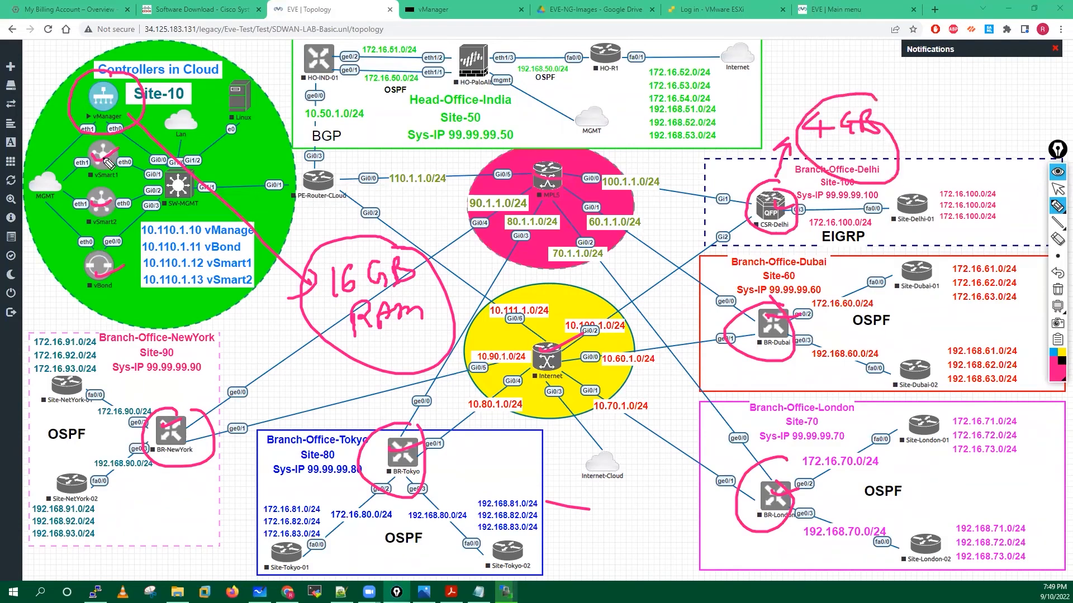
Mark the controllers, Linux node and HO-PaloAlto with 4 GB notes, then clear all ink.
{"action": "left_click_drag", "start_coordinate": [87, 152], "coordinate": [129, 147]}
{"action": "left_click_drag", "start_coordinate": [83, 203], "coordinate": [147, 185]}
{"action": "left_click_drag", "start_coordinate": [75, 262], "coordinate": [134, 251]}
{"action": "mouse_move", "coordinate": [253, 73]}
{"action": "left_mouse_down"}
{"action": "mouse_move", "coordinate": [263, 132]}
{"action": "mouse_move", "coordinate": [254, 72]}
{"action": "left_mouse_up"}
{"action": "left_click_drag", "start_coordinate": [246, 139], "coordinate": [258, 148]}
{"action": "mouse_move", "coordinate": [254, 139]}
{"action": "left_mouse_down"}
{"action": "mouse_move", "coordinate": [255, 162]}
{"action": "mouse_move", "coordinate": [278, 156]}
{"action": "left_mouse_up"}
{"action": "mouse_move", "coordinate": [487, 42]}
{"action": "left_mouse_down"}
{"action": "mouse_move", "coordinate": [508, 78]}
{"action": "mouse_move", "coordinate": [470, 39]}
{"action": "mouse_move", "coordinate": [535, 60]}
{"action": "mouse_move", "coordinate": [575, 42]}
{"action": "mouse_move", "coordinate": [570, 58]}
{"action": "mouse_move", "coordinate": [572, 35]}
{"action": "left_mouse_up"}
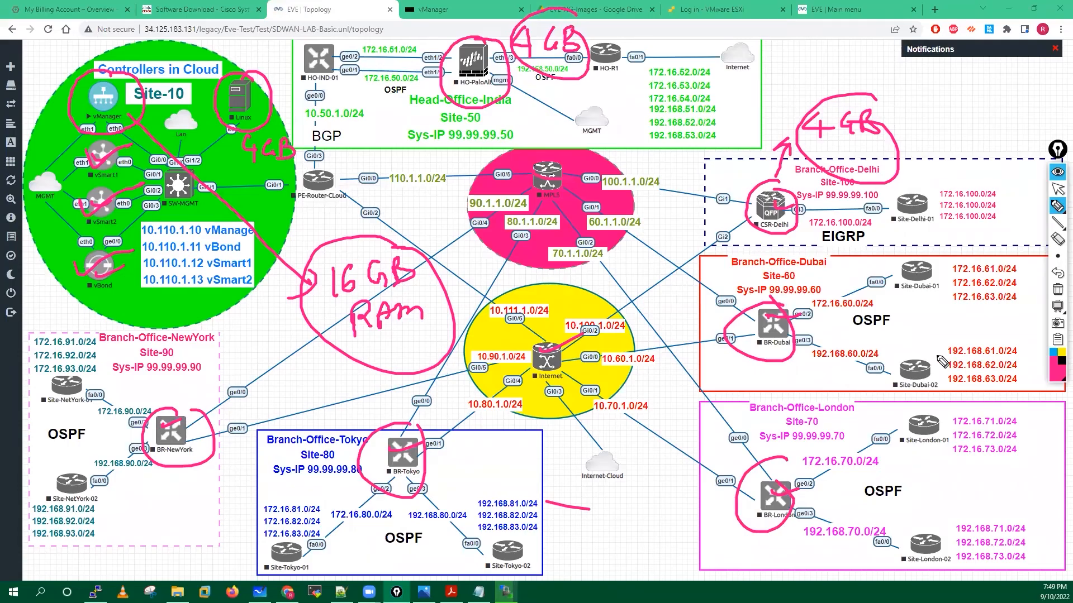
{"action": "left_click", "coordinate": [1057, 290]}
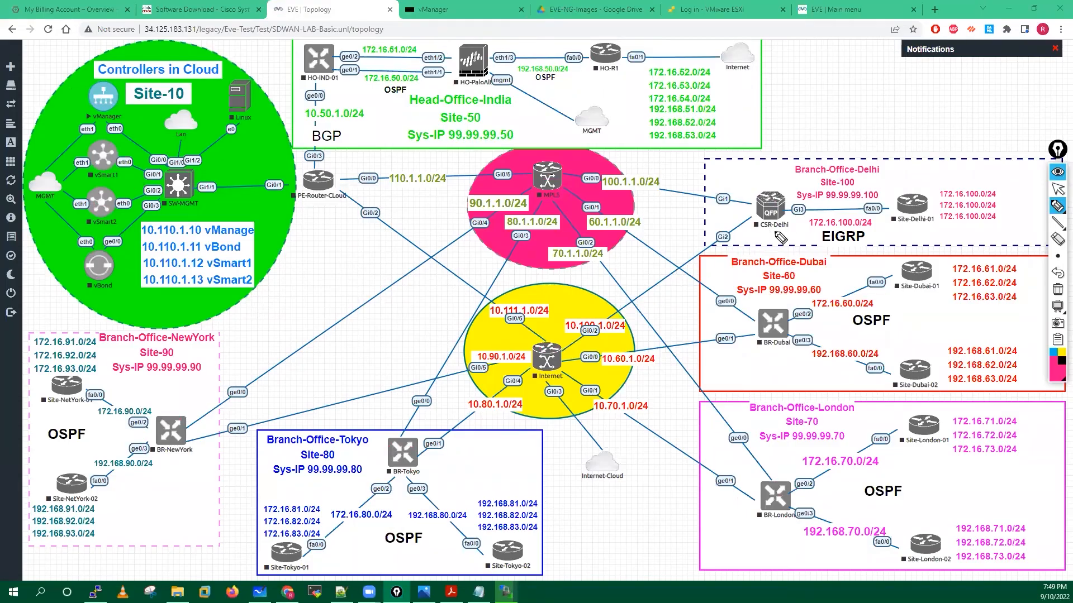
{"action": "mouse_move", "coordinate": [759, 194]}
{"action": "left_mouse_down"}
{"action": "mouse_move", "coordinate": [769, 209]}
{"action": "mouse_move", "coordinate": [828, 180]}
{"action": "left_mouse_up"}
{"action": "left_click_drag", "start_coordinate": [394, 65], "coordinate": [458, 56]}
{"action": "left_click_drag", "start_coordinate": [106, 437], "coordinate": [171, 416]}
{"action": "left_click_drag", "start_coordinate": [414, 475], "coordinate": [479, 457]}
{"action": "left_click_drag", "start_coordinate": [757, 481], "coordinate": [807, 463]}
{"action": "mouse_move", "coordinate": [780, 323]}
{"action": "left_mouse_down"}
{"action": "mouse_move", "coordinate": [777, 339]}
{"action": "mouse_move", "coordinate": [827, 320]}
{"action": "left_mouse_up"}
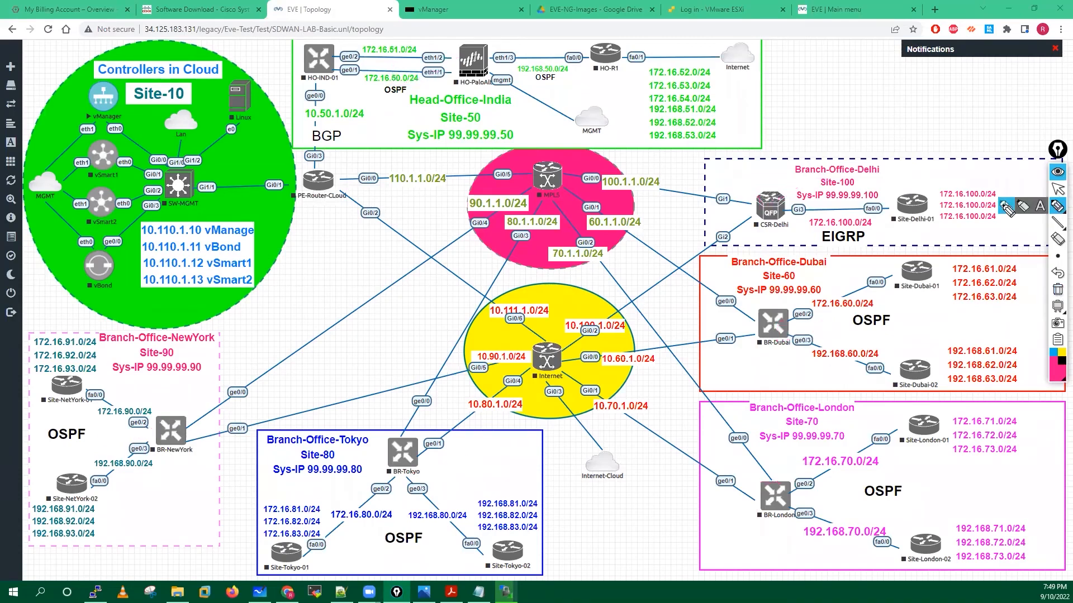
{"action": "mouse_move", "coordinate": [770, 305]}
{"action": "left_mouse_down"}
{"action": "mouse_move", "coordinate": [746, 321]}
{"action": "mouse_move", "coordinate": [804, 313]}
{"action": "left_mouse_up"}
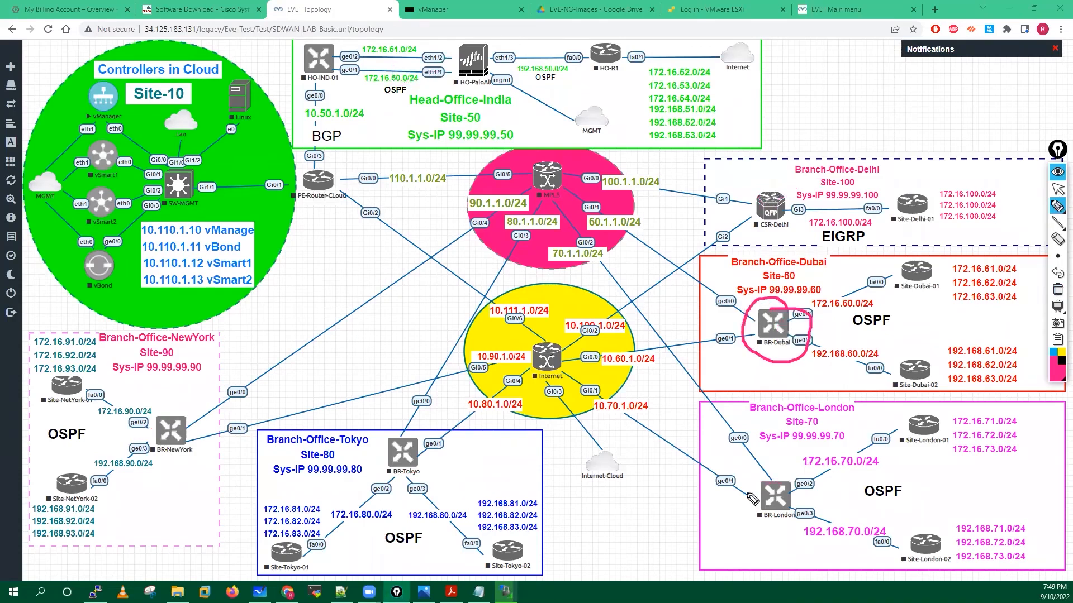
{"action": "left_click_drag", "start_coordinate": [774, 475], "coordinate": [766, 472]}
{"action": "left_click", "coordinate": [418, 432]}
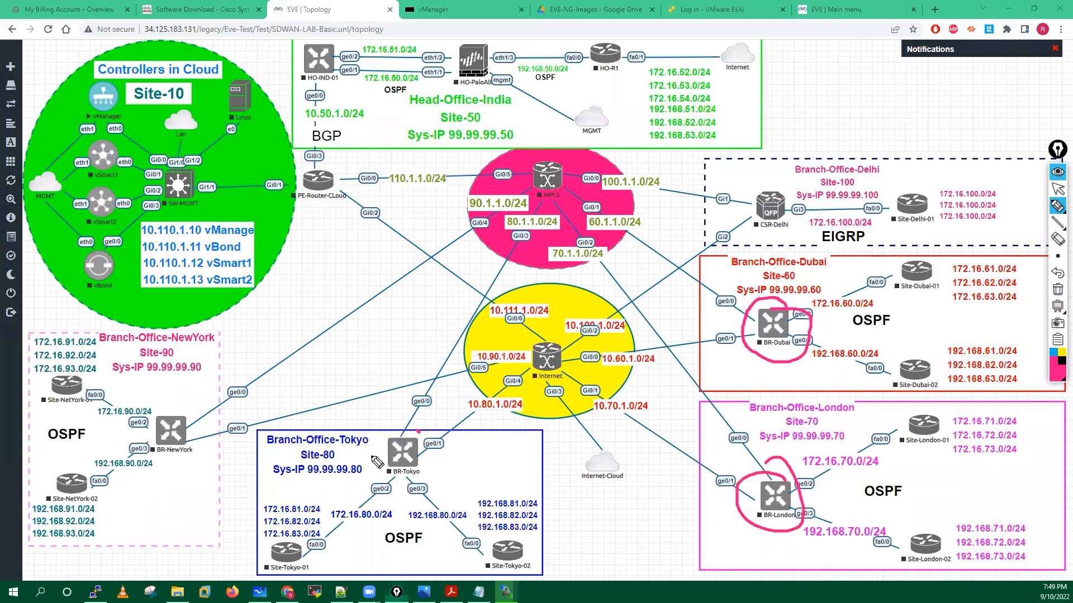
{"action": "left_click_drag", "start_coordinate": [403, 429], "coordinate": [391, 437]}
{"action": "left_click_drag", "start_coordinate": [152, 391], "coordinate": [188, 398]}
{"action": "left_click_drag", "start_coordinate": [513, 461], "coordinate": [483, 486]}
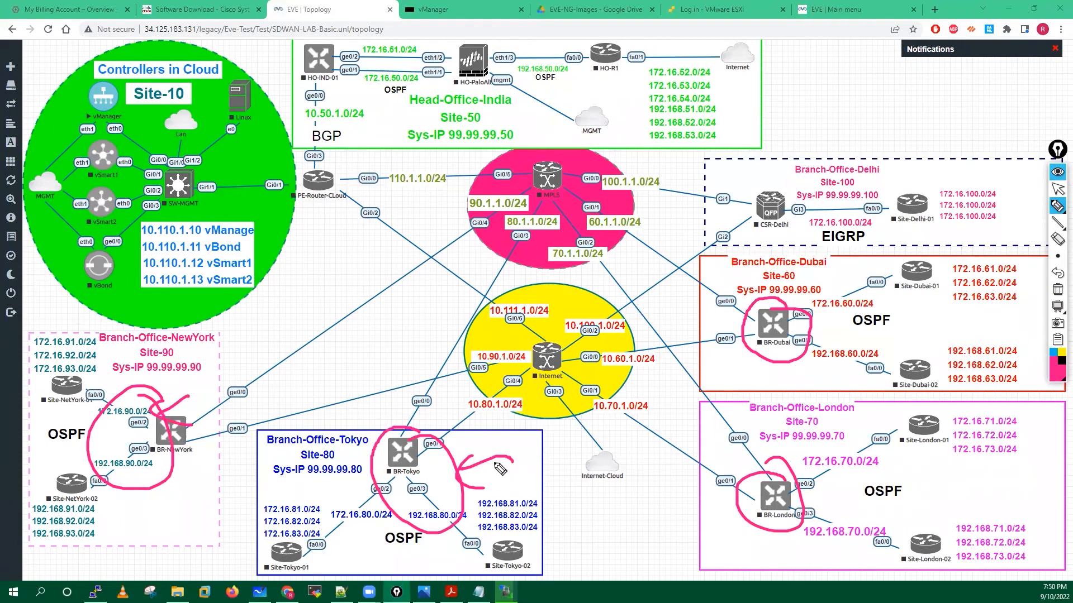
{"action": "mouse_move", "coordinate": [254, 302]}
{"action": "left_mouse_down"}
{"action": "mouse_move", "coordinate": [263, 319]}
{"action": "mouse_move", "coordinate": [330, 304]}
{"action": "left_mouse_up"}
{"action": "mouse_move", "coordinate": [328, 284]}
{"action": "left_mouse_down"}
{"action": "mouse_move", "coordinate": [335, 304]}
{"action": "mouse_move", "coordinate": [387, 302]}
{"action": "mouse_move", "coordinate": [420, 285]}
{"action": "left_mouse_up"}
{"action": "left_click_drag", "start_coordinate": [229, 290], "coordinate": [399, 270]}
{"action": "mouse_move", "coordinate": [321, 339]}
{"action": "left_mouse_down"}
{"action": "mouse_move", "coordinate": [354, 365]}
{"action": "mouse_move", "coordinate": [365, 352]}
{"action": "left_mouse_up"}
{"action": "left_click_drag", "start_coordinate": [376, 338], "coordinate": [385, 337]}
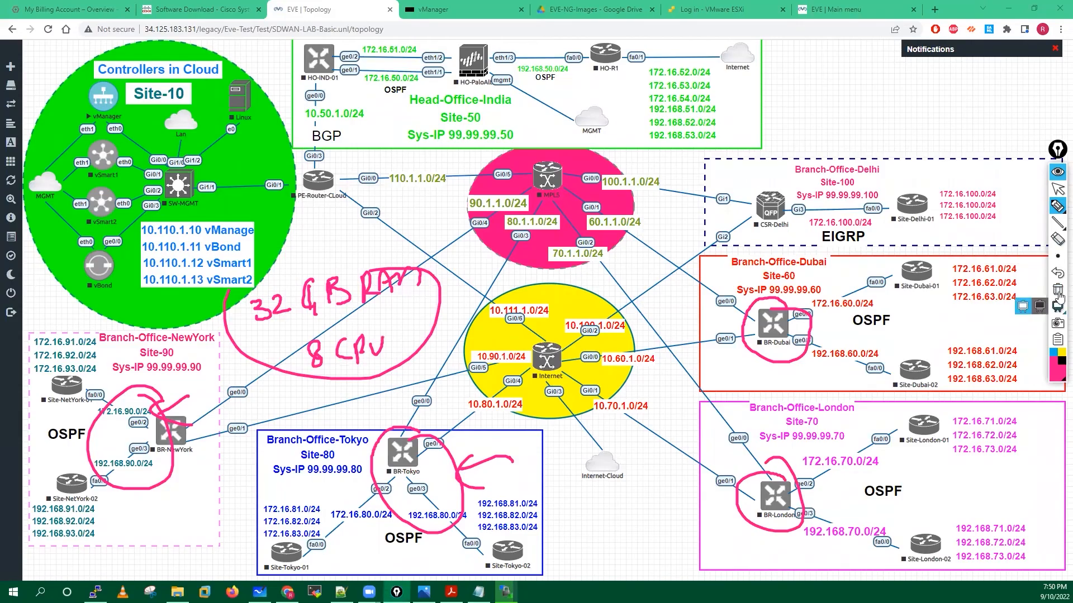
{"action": "left_click", "coordinate": [1057, 290]}
{"action": "left_click", "coordinate": [1056, 192]}
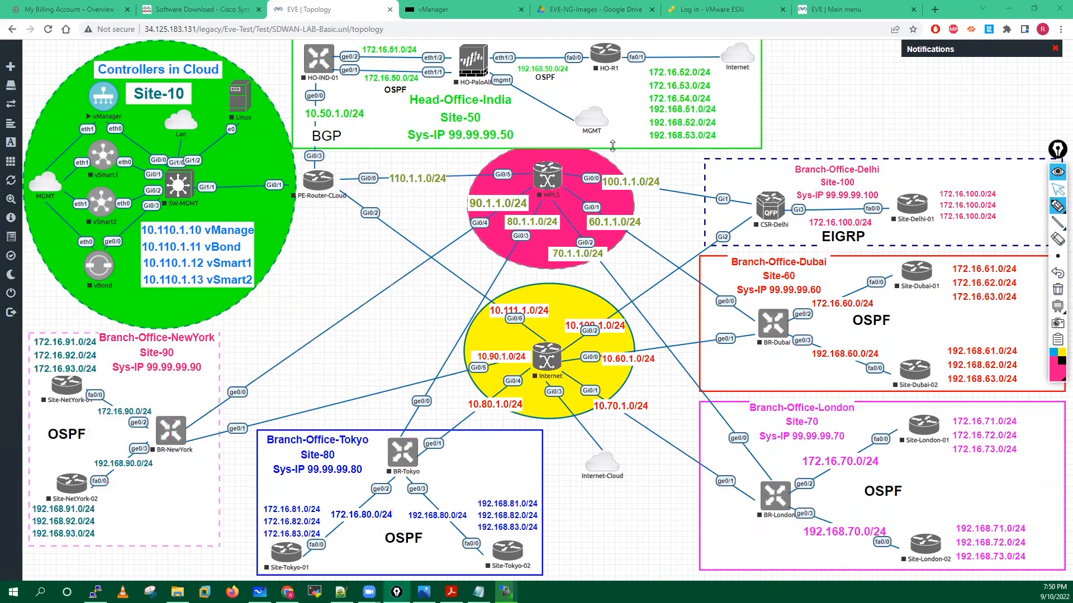
{"action": "mouse_move", "coordinate": [17, 219]}
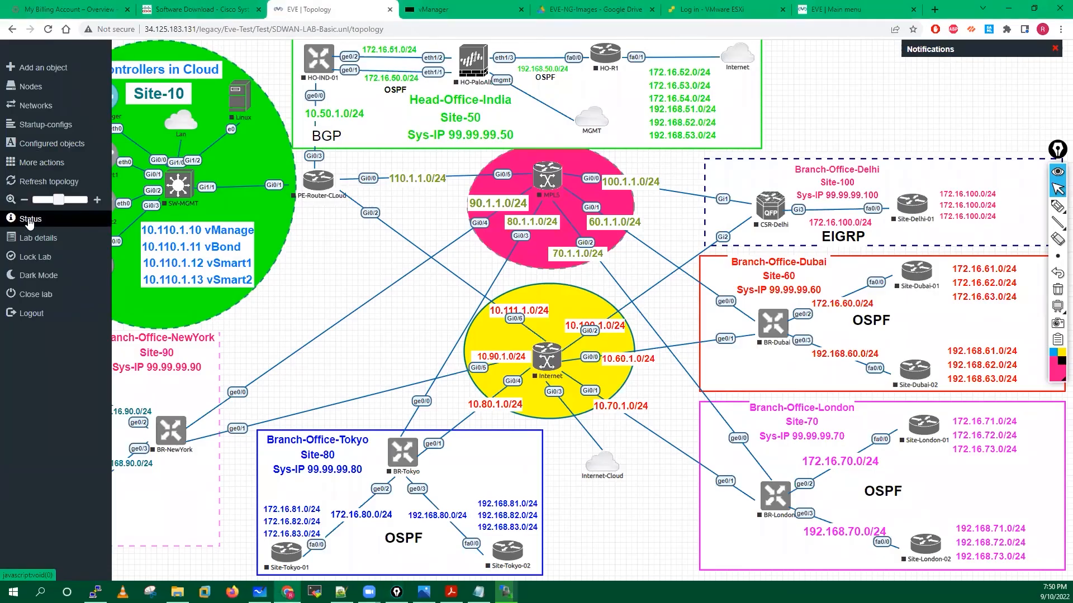
{"action": "left_click", "coordinate": [29, 222]}
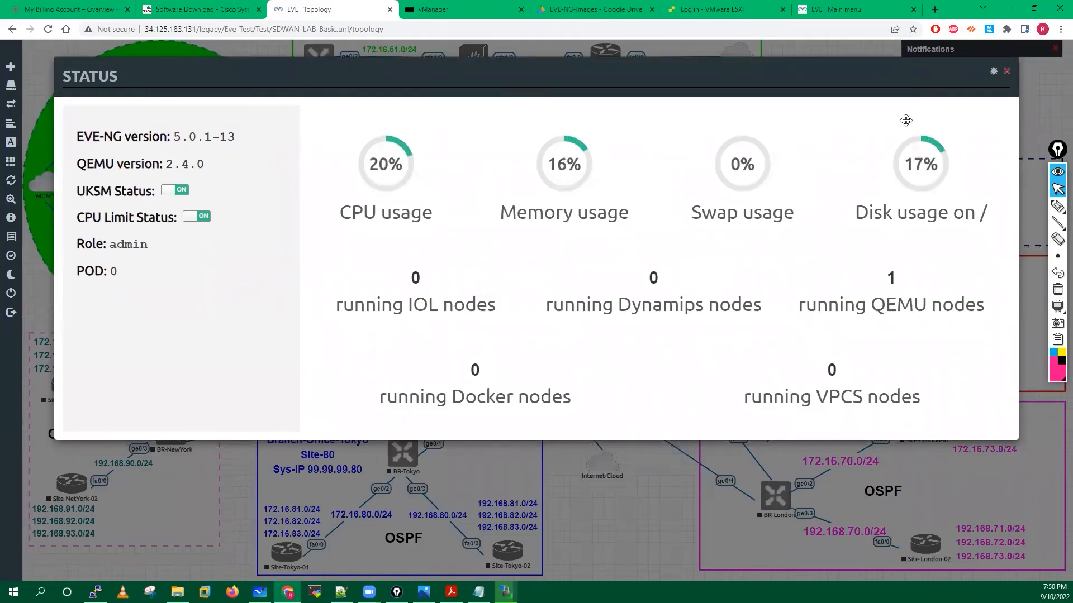
{"action": "left_click", "coordinate": [1006, 71]}
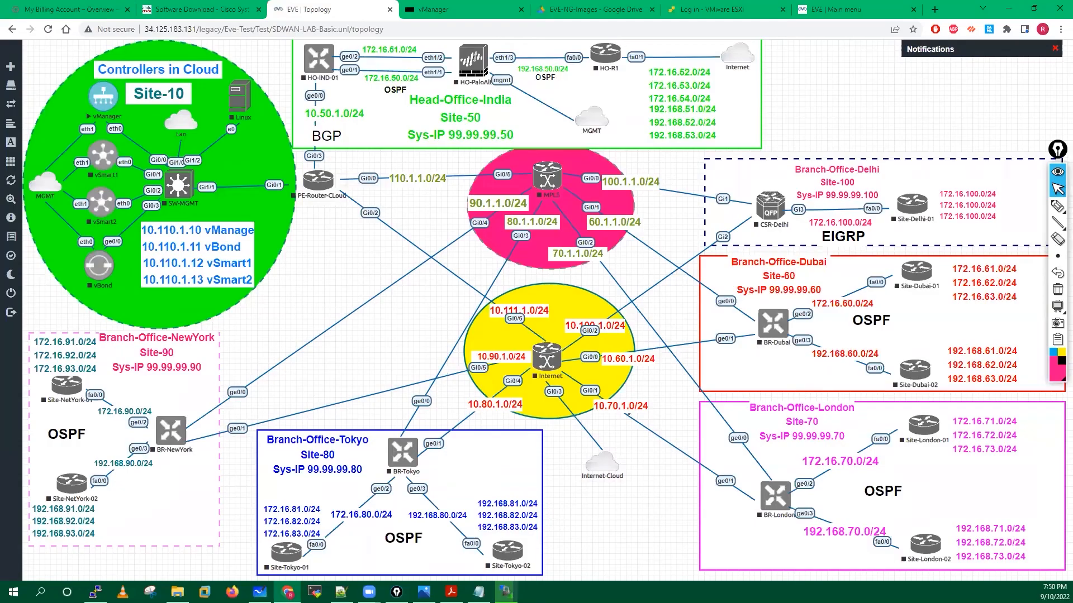
{"action": "left_click", "coordinate": [463, 10]}
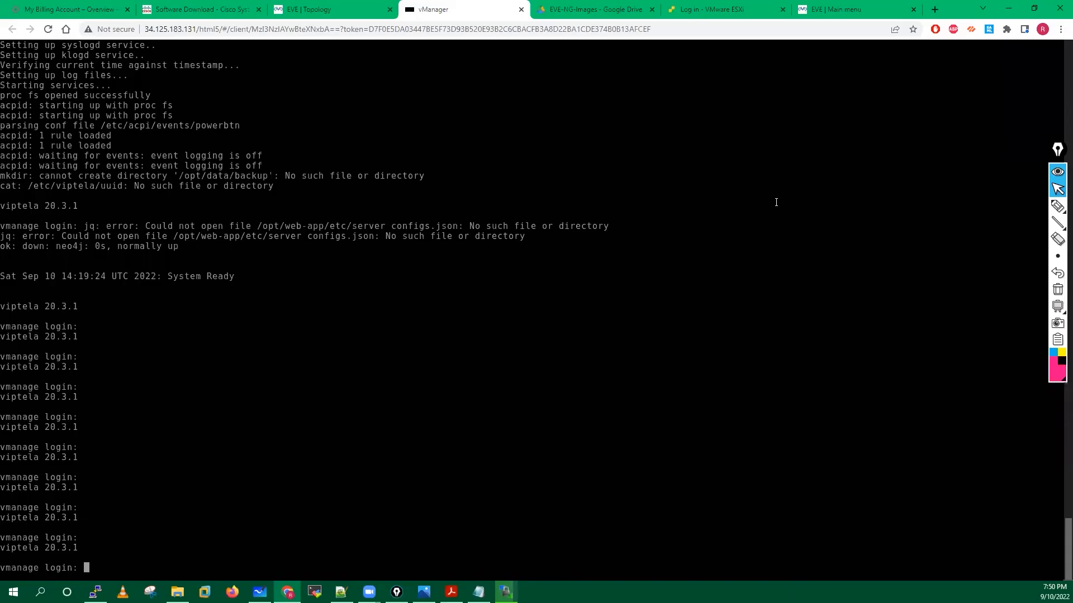
Start the vBond, SW-MGMT and Linux nodes and dismiss the SW-MGMT start failure notice.
{"action": "left_click", "coordinate": [335, 9]}
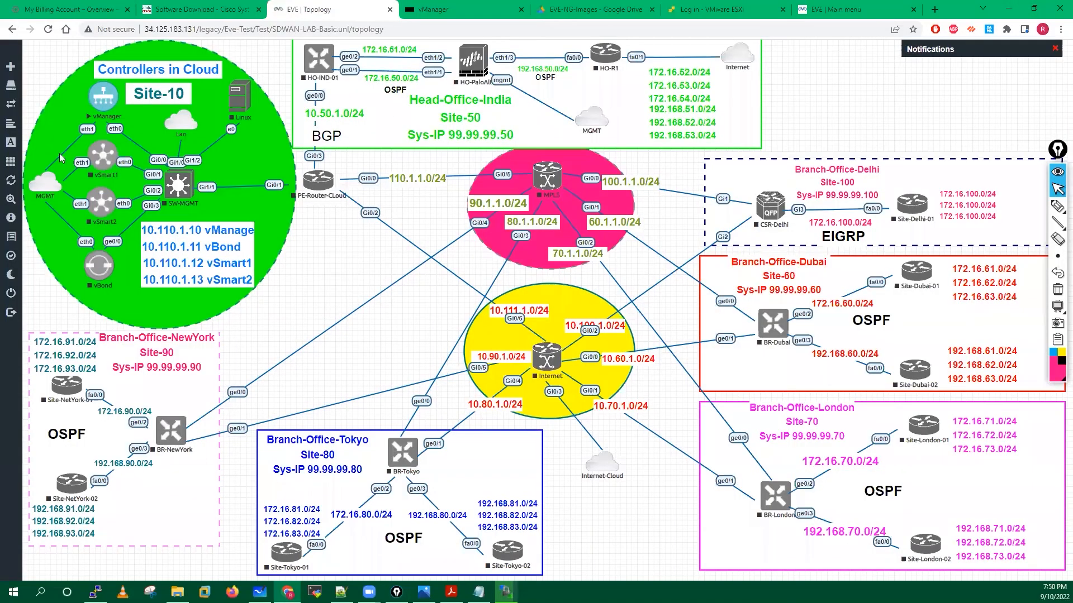
{"action": "right_click", "coordinate": [100, 275]}
{"action": "left_click", "coordinate": [130, 296]}
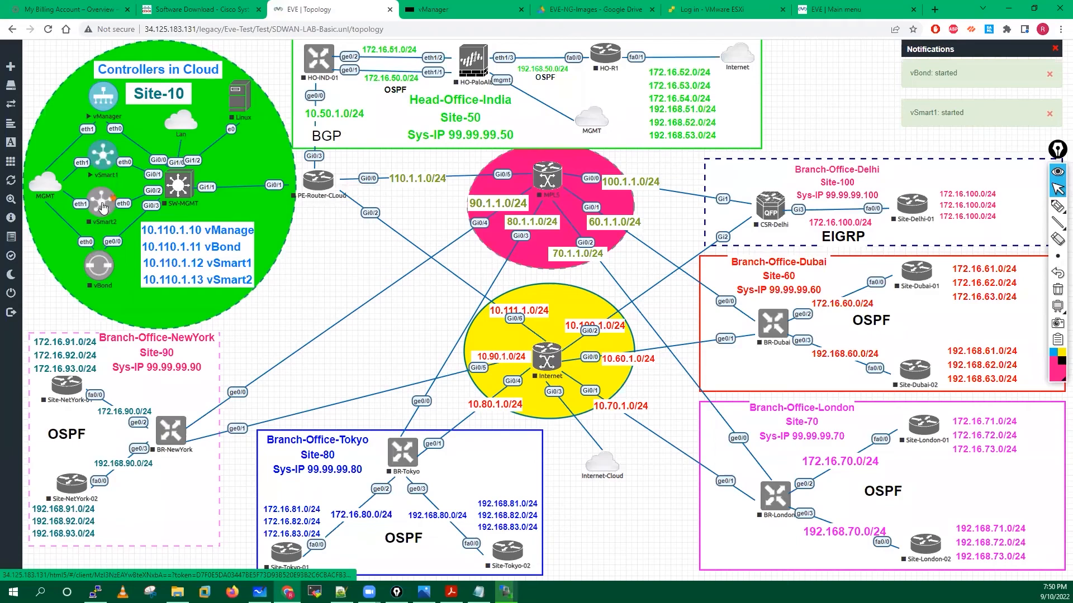
{"action": "right_click", "coordinate": [174, 189]}
{"action": "left_click", "coordinate": [199, 211]}
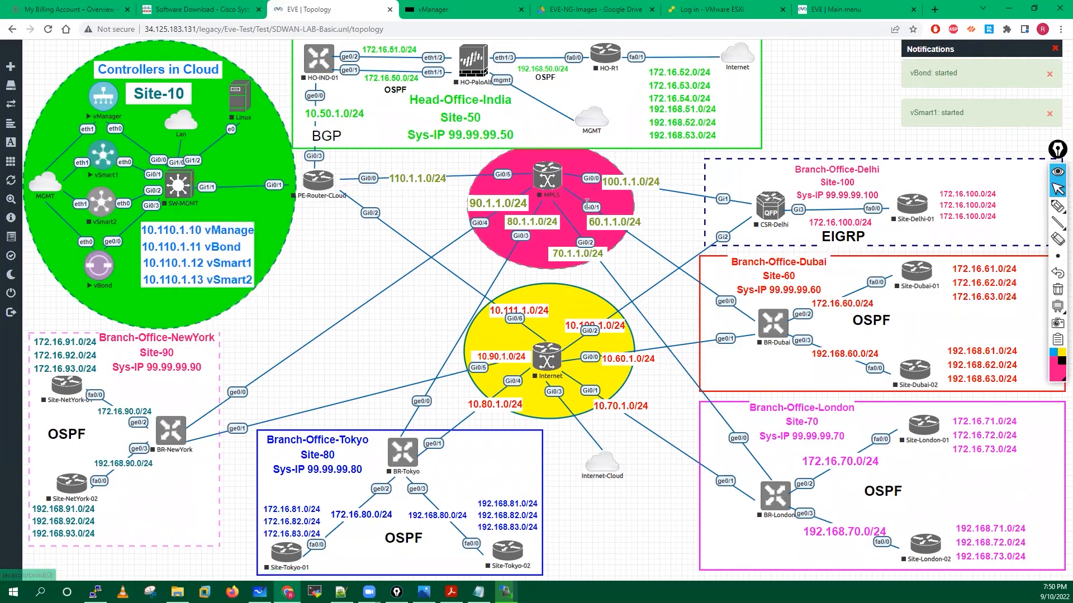
{"action": "right_click", "coordinate": [240, 100]}
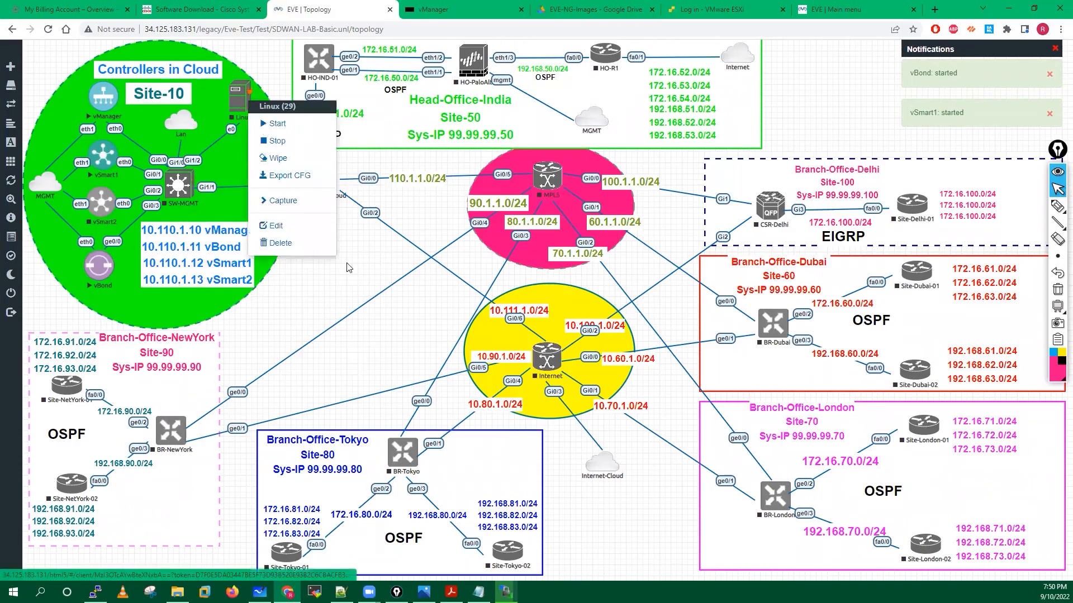
{"action": "left_click", "coordinate": [278, 123]}
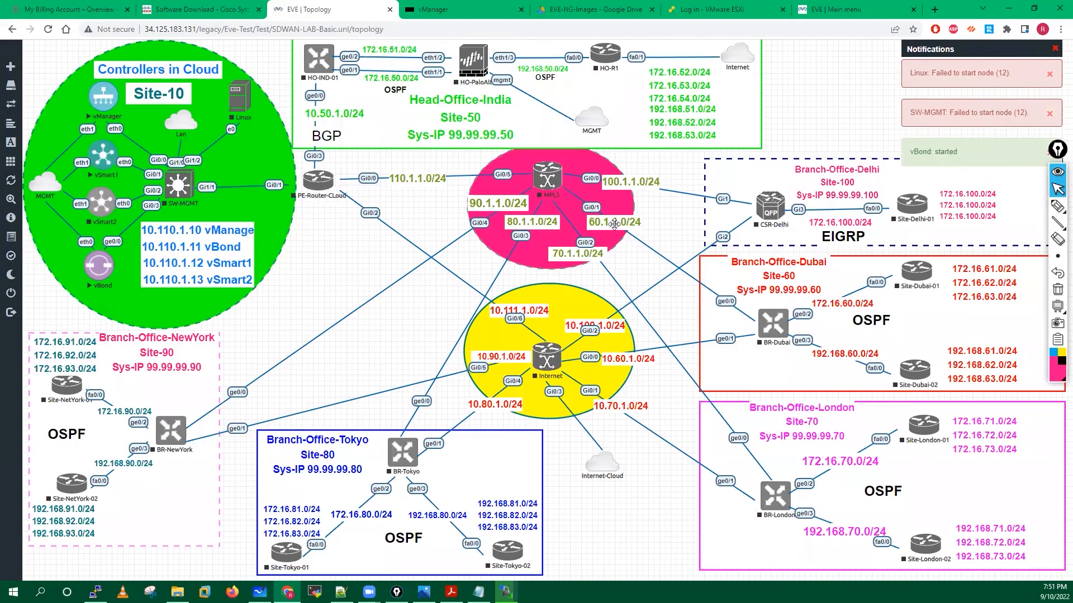
{"action": "left_click", "coordinate": [943, 118]}
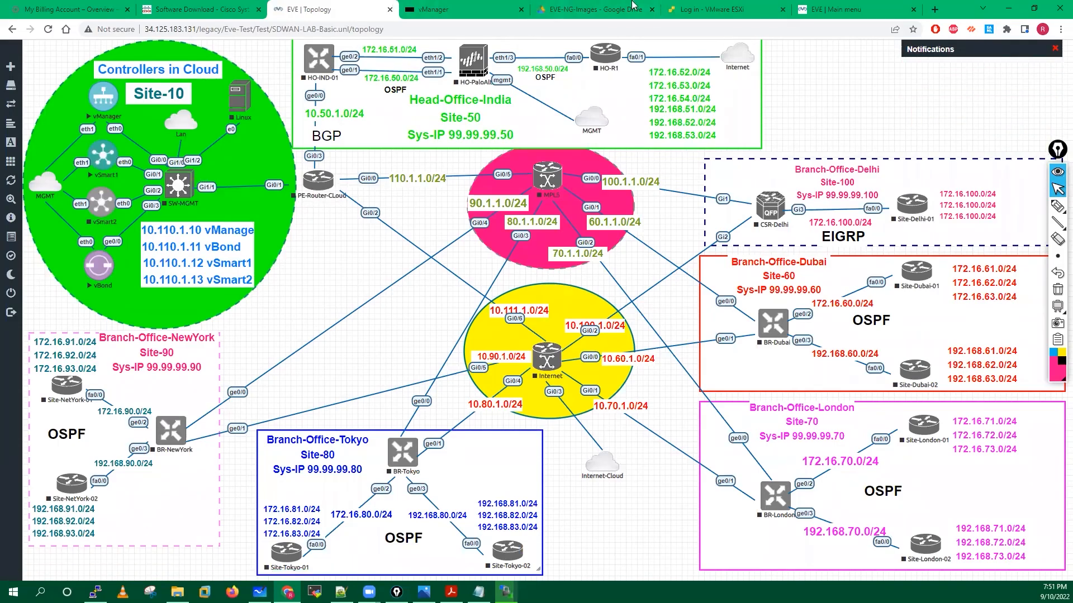
{"action": "left_click", "coordinate": [605, 6]}
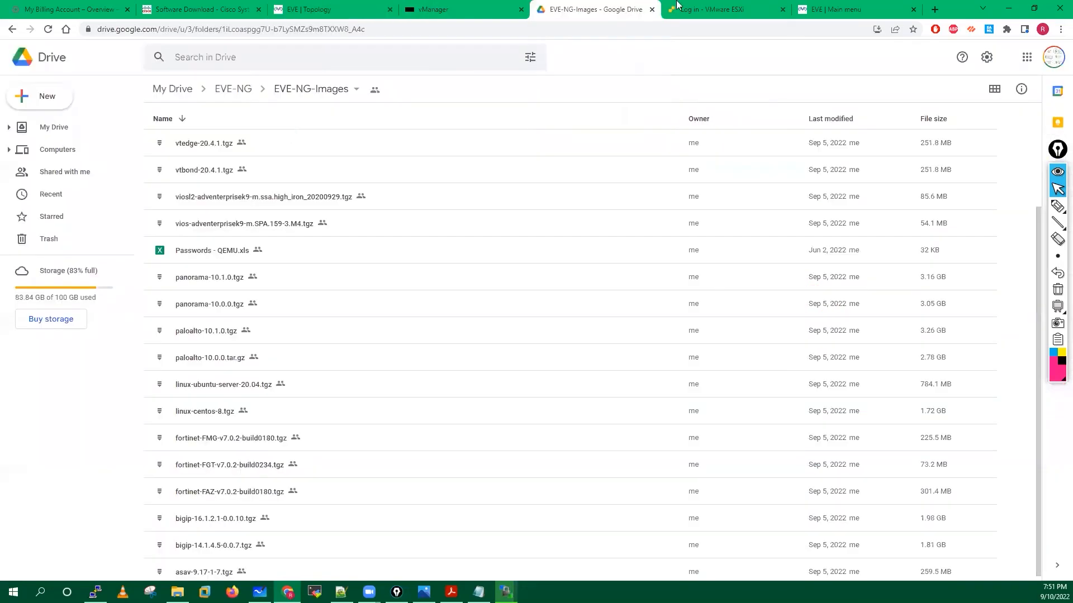
{"action": "left_click", "coordinate": [340, 3]}
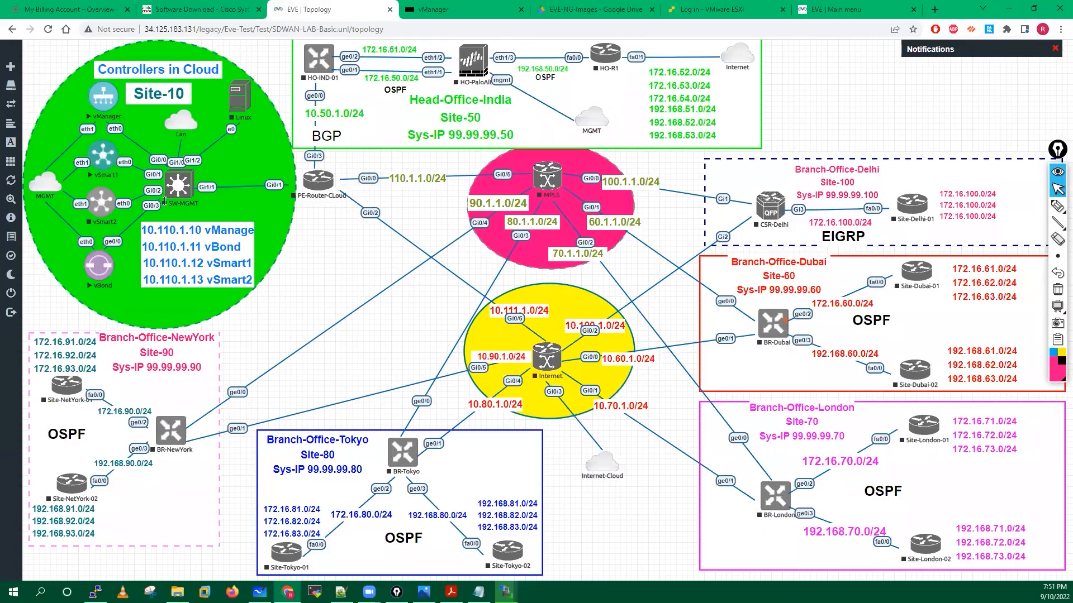
{"action": "right_click", "coordinate": [780, 325]}
Start the BR-Dubai and BR-London branch routers.
{"action": "left_click", "coordinate": [810, 346]}
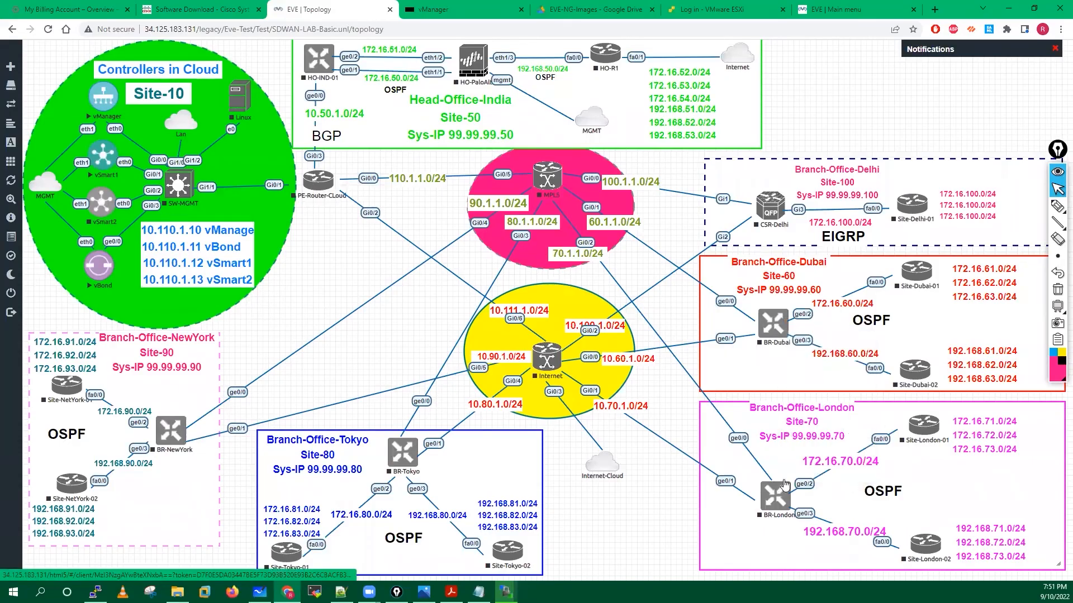
{"action": "right_click", "coordinate": [780, 498]}
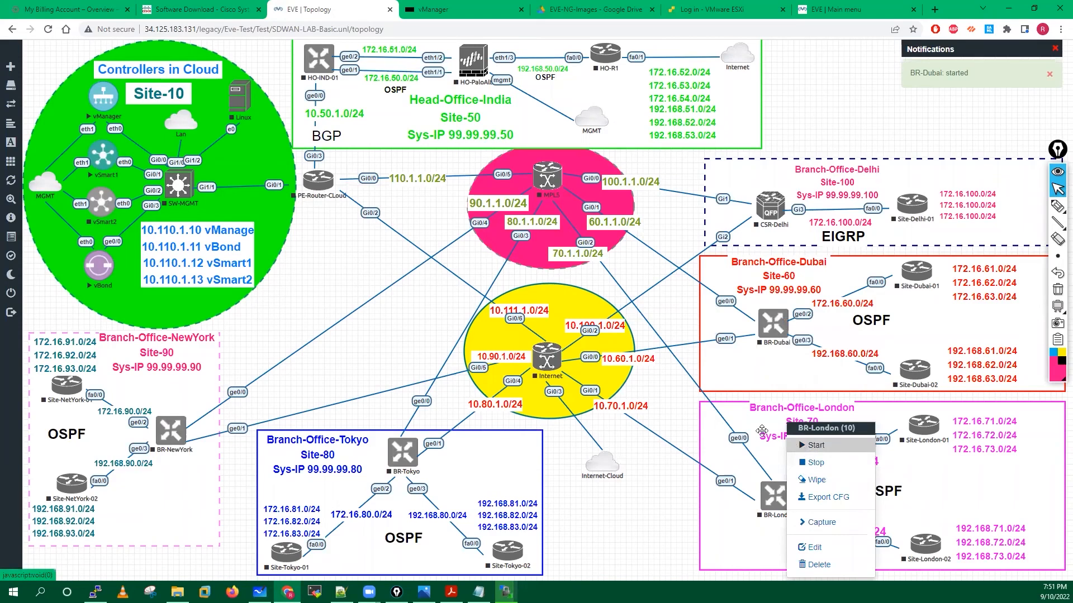
{"action": "left_click", "coordinate": [816, 446]}
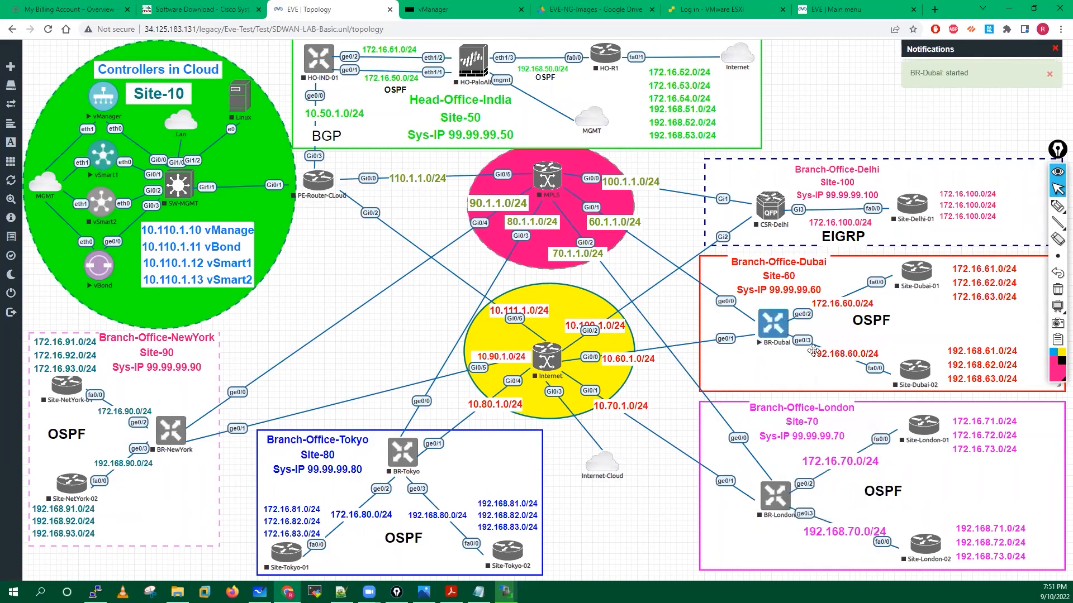
Open the Site-Dubai-01 node's actions, then the lab-wide node actions list.
{"action": "right_click", "coordinate": [926, 279]}
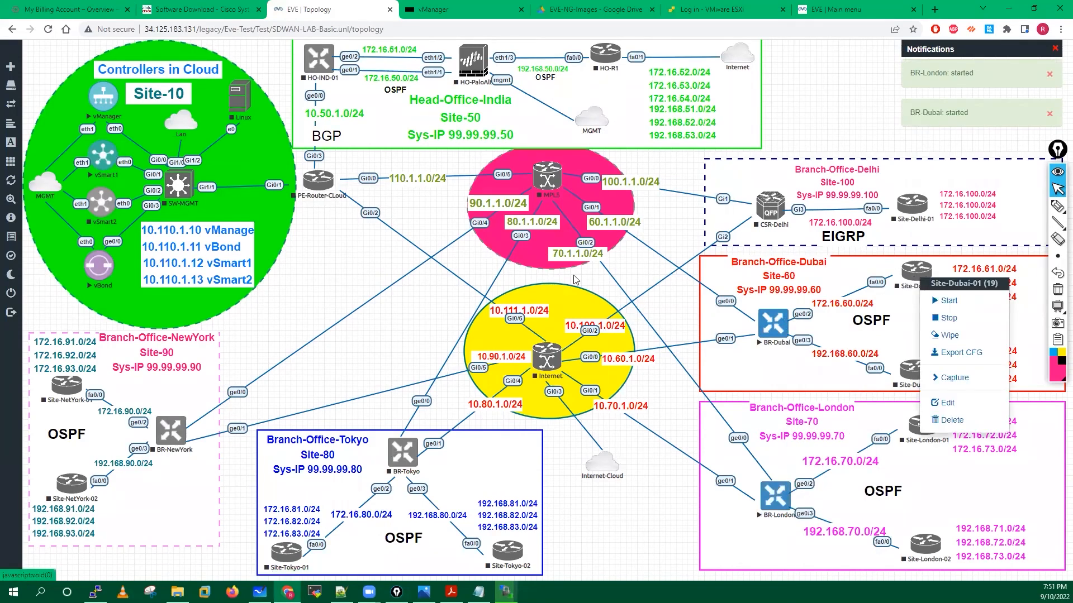
{"action": "left_click", "coordinate": [954, 544]}
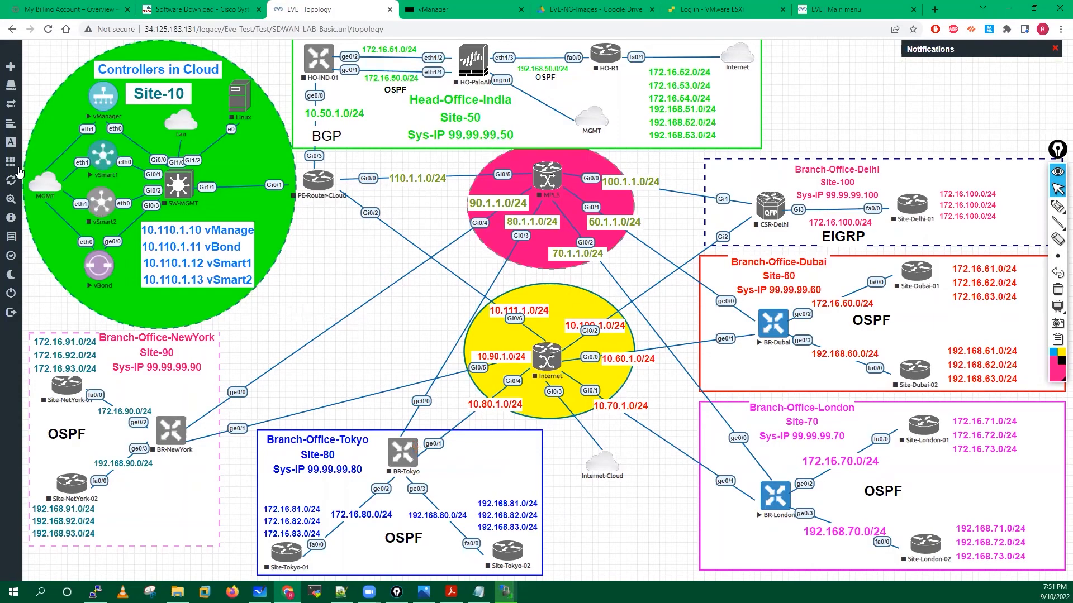
{"action": "left_click", "coordinate": [48, 170]}
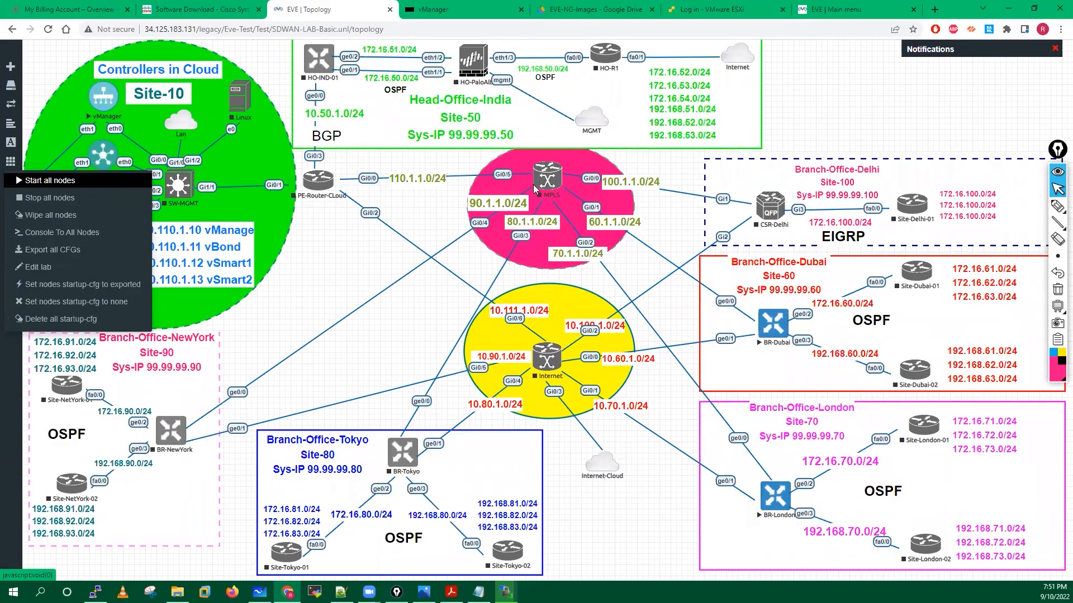
Handwrite a circled '10 min' note beside the topology with two arrows pointing at it.
{"action": "mouse_move", "coordinate": [1057, 208]}
{"action": "left_click", "coordinate": [1004, 207]}
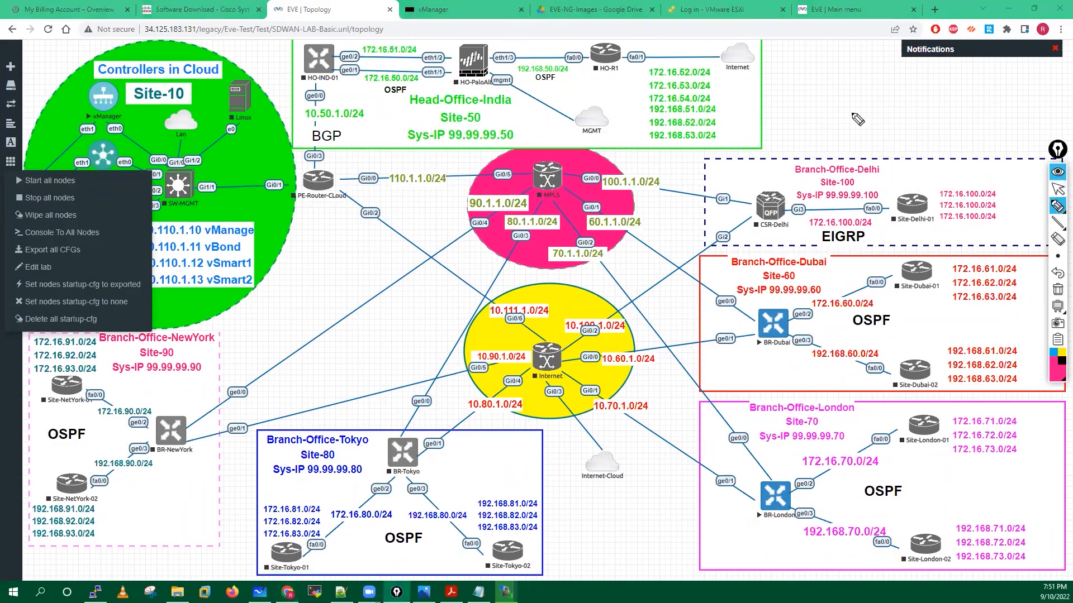
{"action": "left_click", "coordinate": [769, 95]}
{"action": "left_click_drag", "start_coordinate": [768, 95], "coordinate": [787, 94]}
{"action": "left_click_drag", "start_coordinate": [766, 107], "coordinate": [788, 106]}
{"action": "mouse_move", "coordinate": [782, 92]}
{"action": "left_mouse_down"}
{"action": "mouse_move", "coordinate": [788, 107]}
{"action": "mouse_move", "coordinate": [817, 94]}
{"action": "mouse_move", "coordinate": [886, 106]}
{"action": "left_mouse_up"}
{"action": "mouse_move", "coordinate": [863, 70]}
{"action": "left_mouse_down"}
{"action": "mouse_move", "coordinate": [821, 126]}
{"action": "mouse_move", "coordinate": [885, 75]}
{"action": "mouse_move", "coordinate": [913, 91]}
{"action": "left_mouse_up"}
{"action": "left_click_drag", "start_coordinate": [894, 101], "coordinate": [921, 94]}
{"action": "mouse_move", "coordinate": [895, 80]}
{"action": "left_mouse_down"}
{"action": "mouse_move", "coordinate": [887, 96]}
{"action": "mouse_move", "coordinate": [902, 105]}
{"action": "left_mouse_up"}
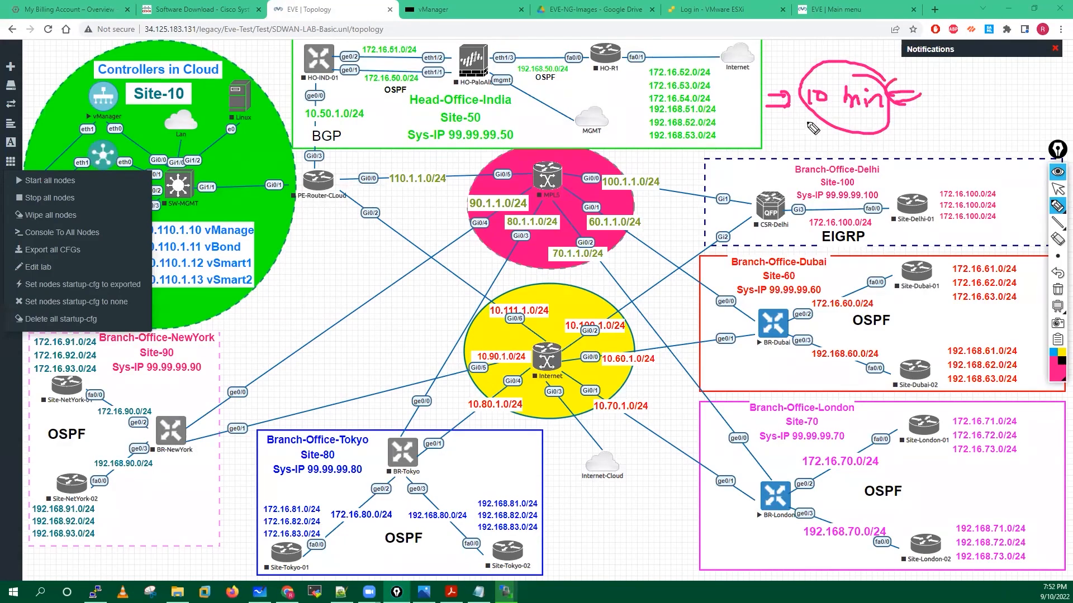
{"action": "mouse_move", "coordinate": [767, 136]}
{"action": "left_mouse_down"}
{"action": "mouse_move", "coordinate": [784, 127]}
{"action": "mouse_move", "coordinate": [806, 149]}
{"action": "left_mouse_up"}
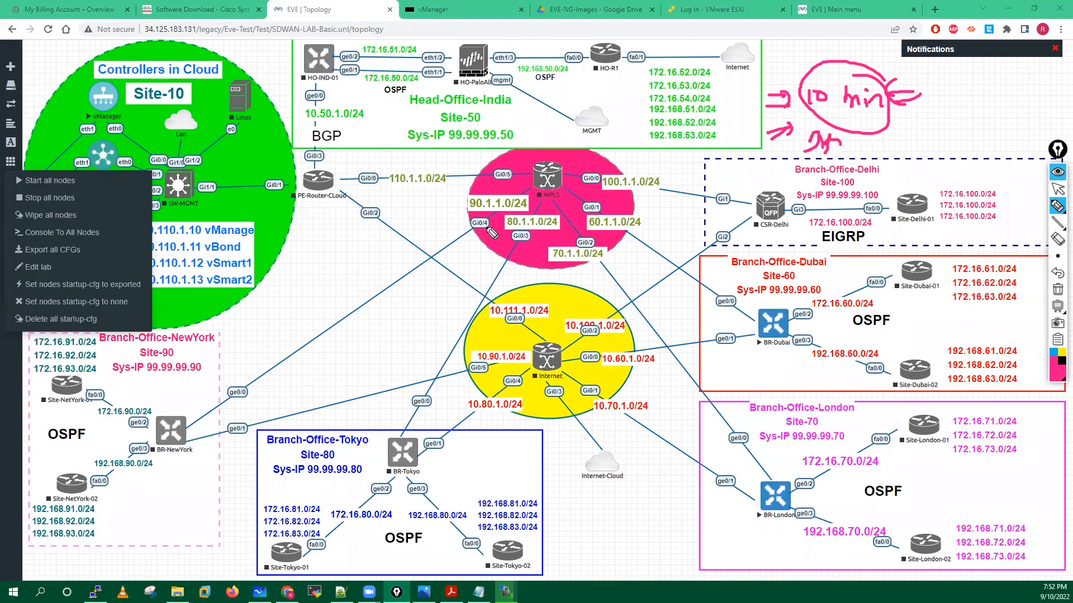
Erase all the drawings, leave drawing mode and close the node actions list.
{"action": "left_click", "coordinate": [1057, 289]}
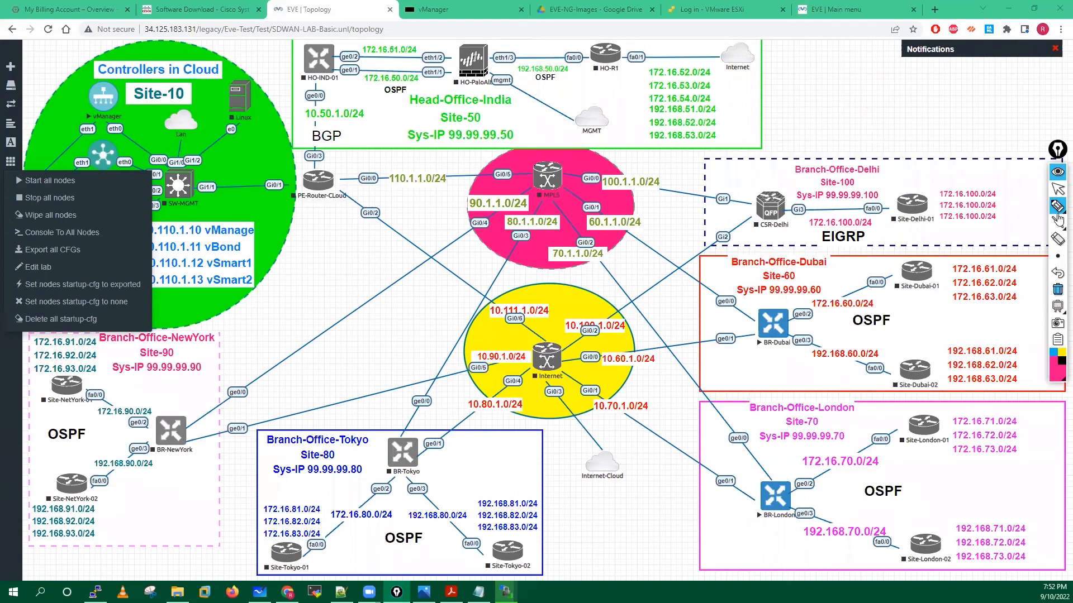
{"action": "left_click", "coordinate": [1058, 208]}
{"action": "right_click", "coordinate": [328, 275]}
{"action": "left_click", "coordinate": [328, 275]}
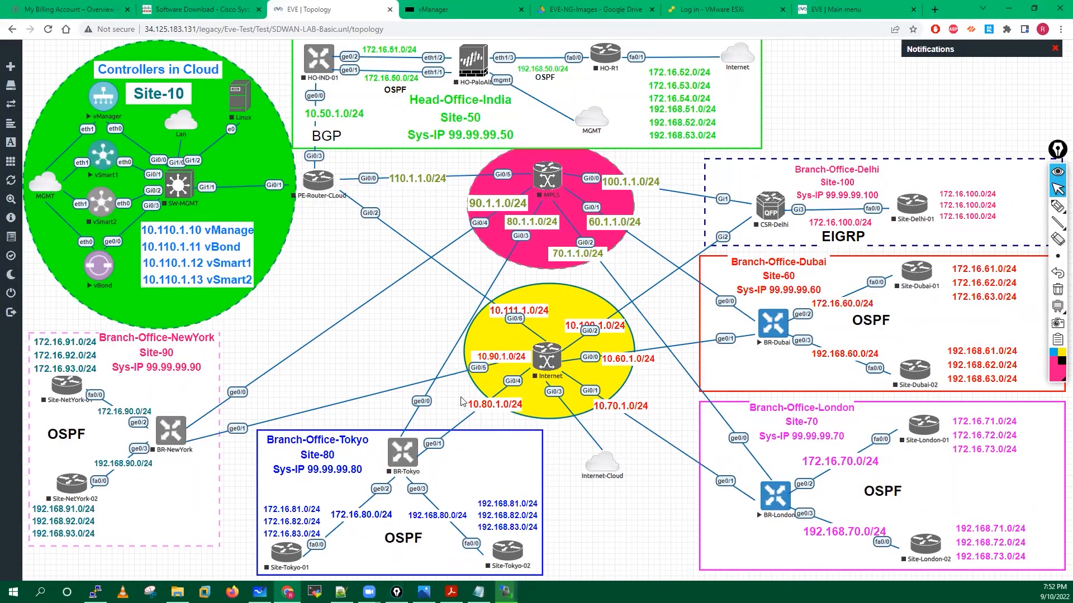
{"action": "key", "text": "alt+Tab"}
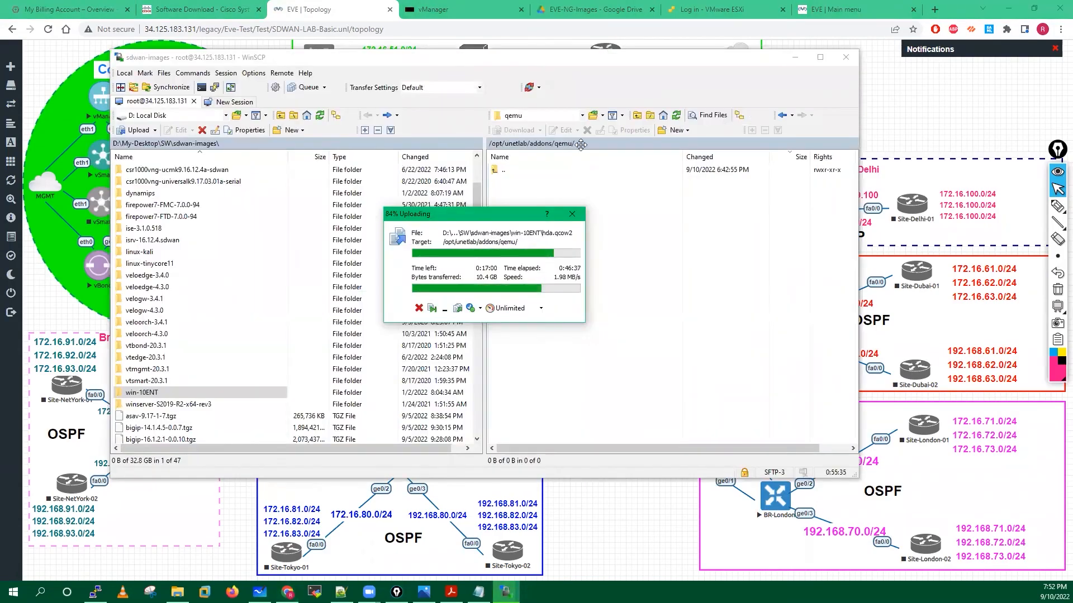
{"action": "key", "text": "alt+Tab"}
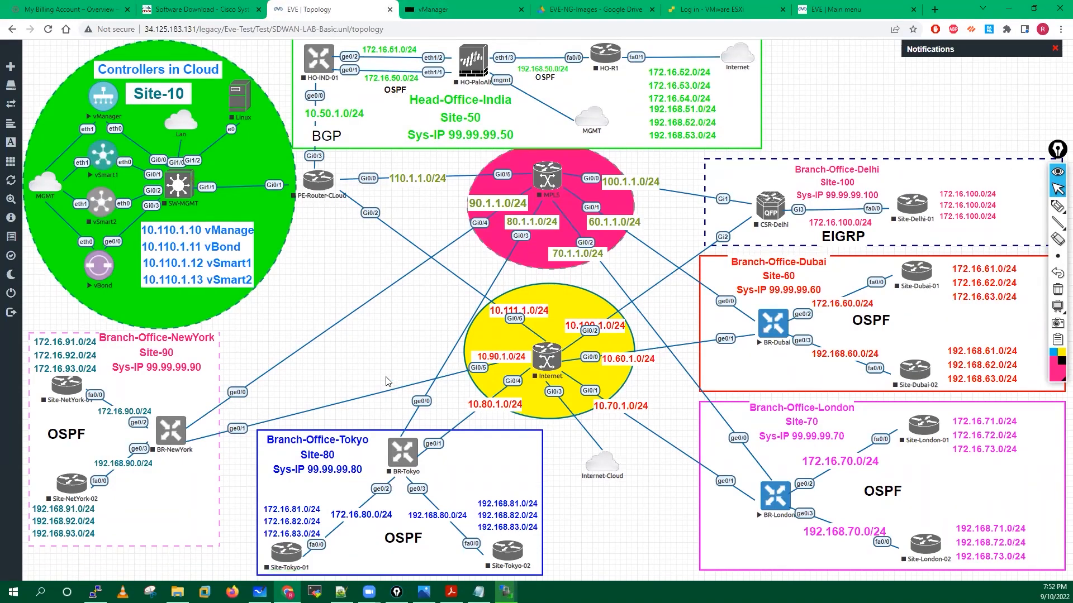
{"action": "right_click", "coordinate": [362, 309]}
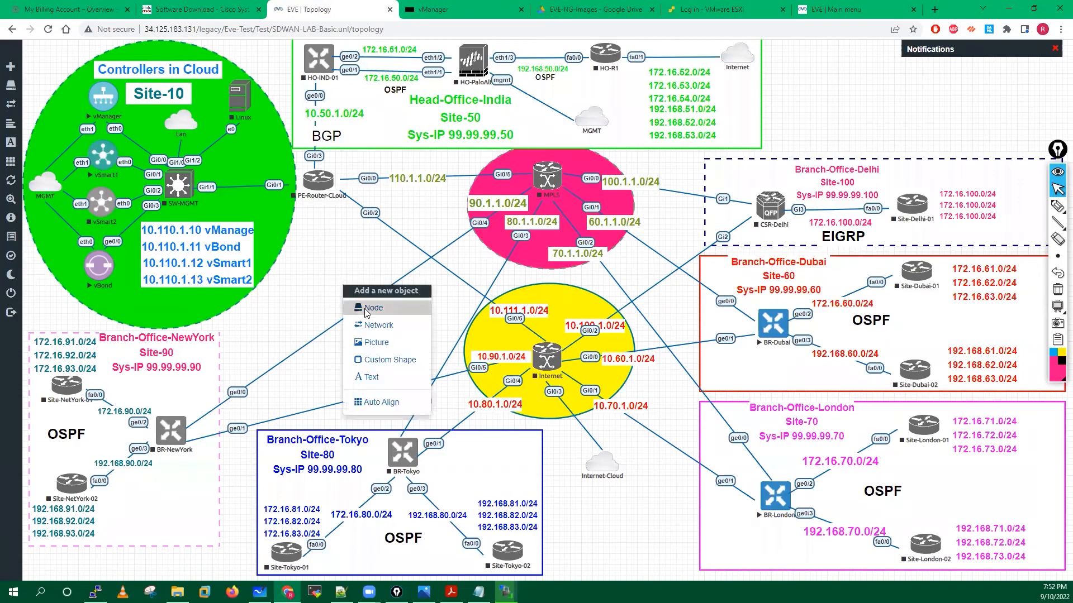
{"action": "left_click", "coordinate": [364, 311]}
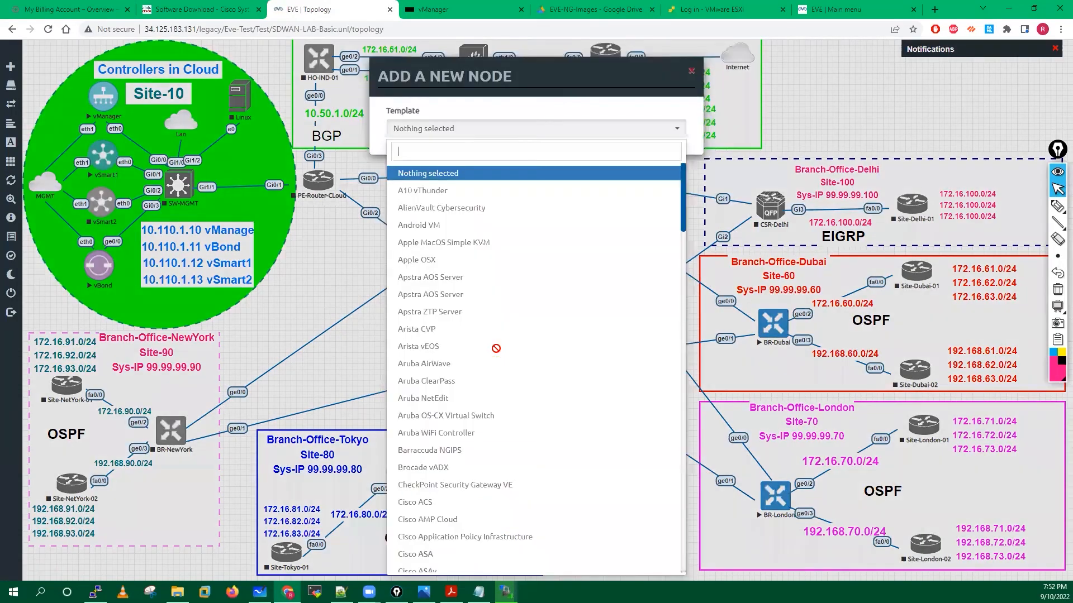
{"action": "scroll", "coordinate": [495, 348], "scroll_direction": "down", "scroll_amount": 5}
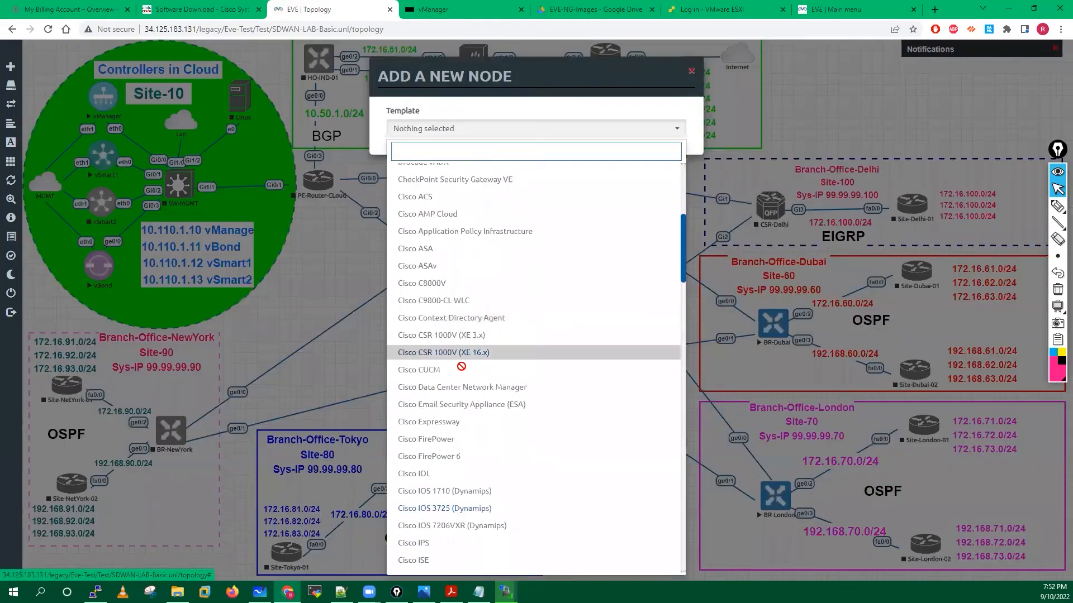
{"action": "scroll", "coordinate": [447, 363], "scroll_direction": "down", "scroll_amount": 3}
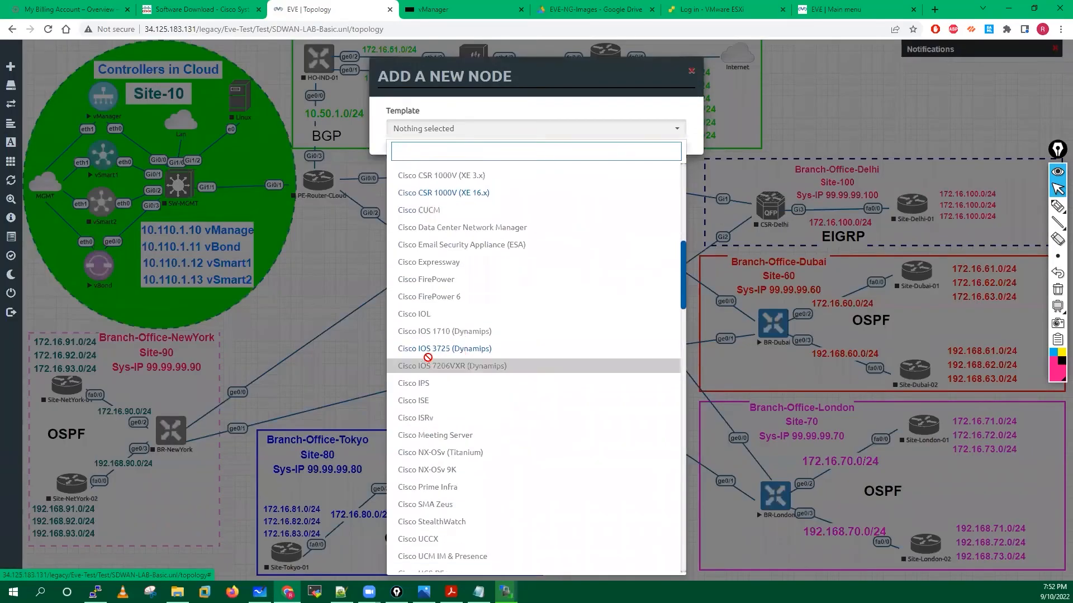
{"action": "scroll", "coordinate": [424, 357], "scroll_direction": "down", "scroll_amount": 3}
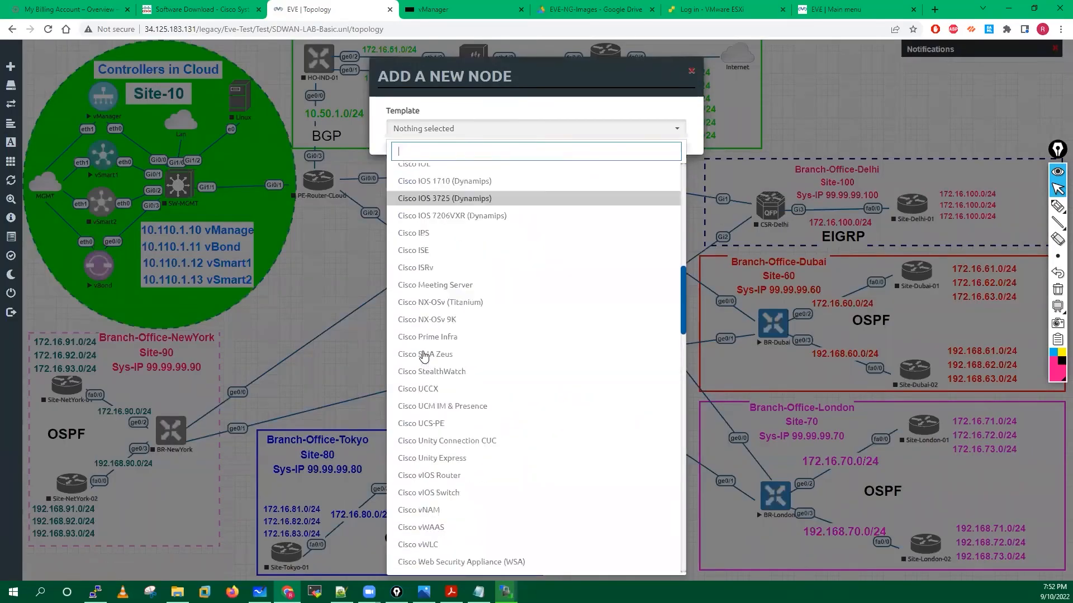
{"action": "scroll", "coordinate": [425, 357], "scroll_direction": "down", "scroll_amount": 10}
{"action": "scroll", "coordinate": [423, 355], "scroll_direction": "down", "scroll_amount": 7}
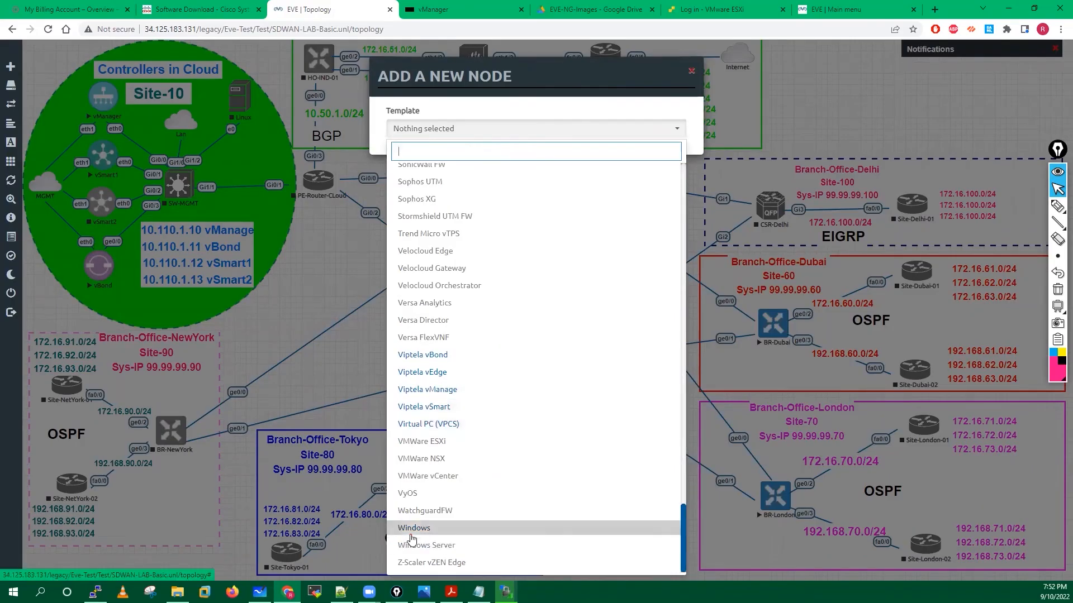
{"action": "left_click", "coordinate": [293, 288]}
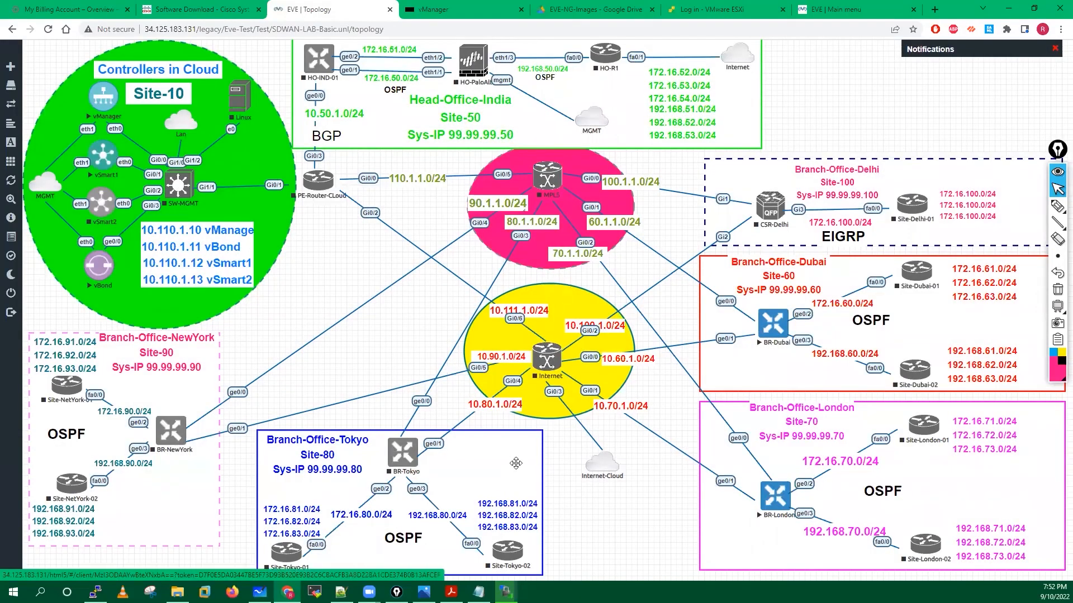
Check the image upload progress, then open the vSmart1 node's console from the topology.
{"action": "left_click", "coordinate": [479, 591]}
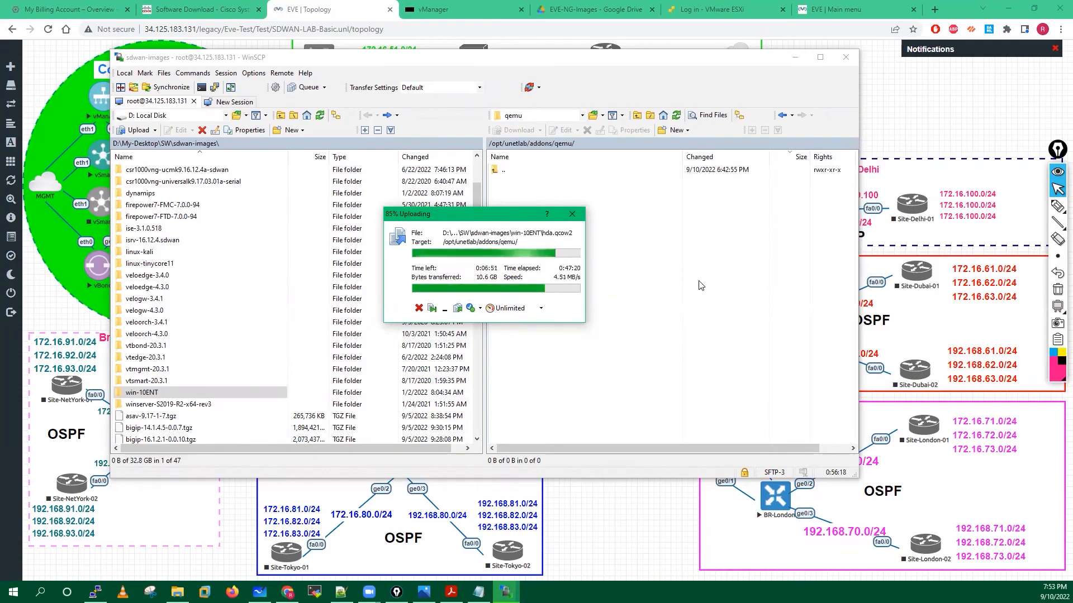
{"action": "left_click", "coordinate": [924, 98]}
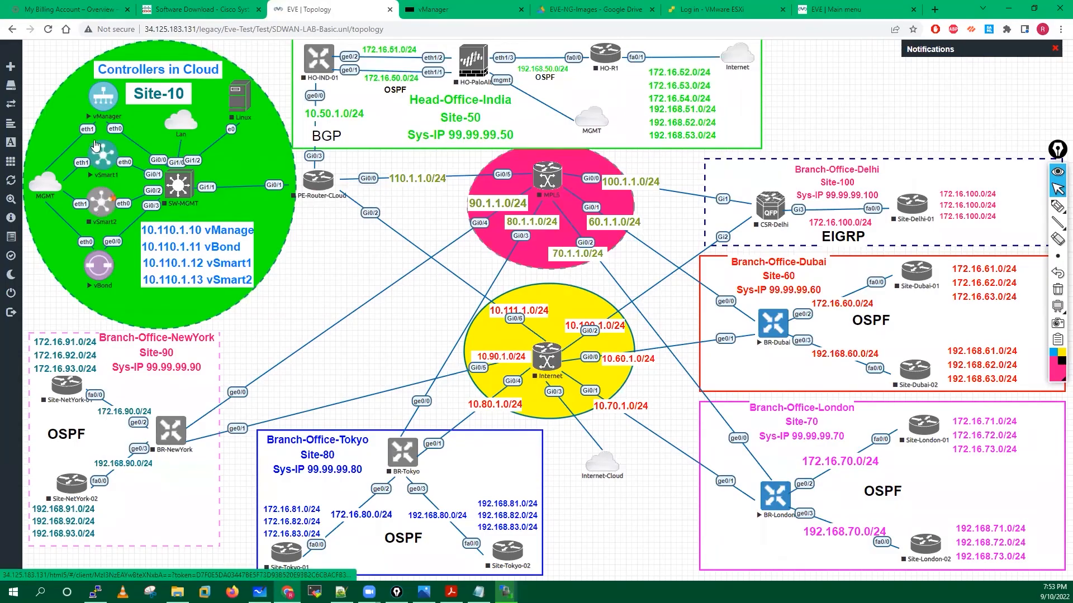
{"action": "left_click", "coordinate": [102, 160]}
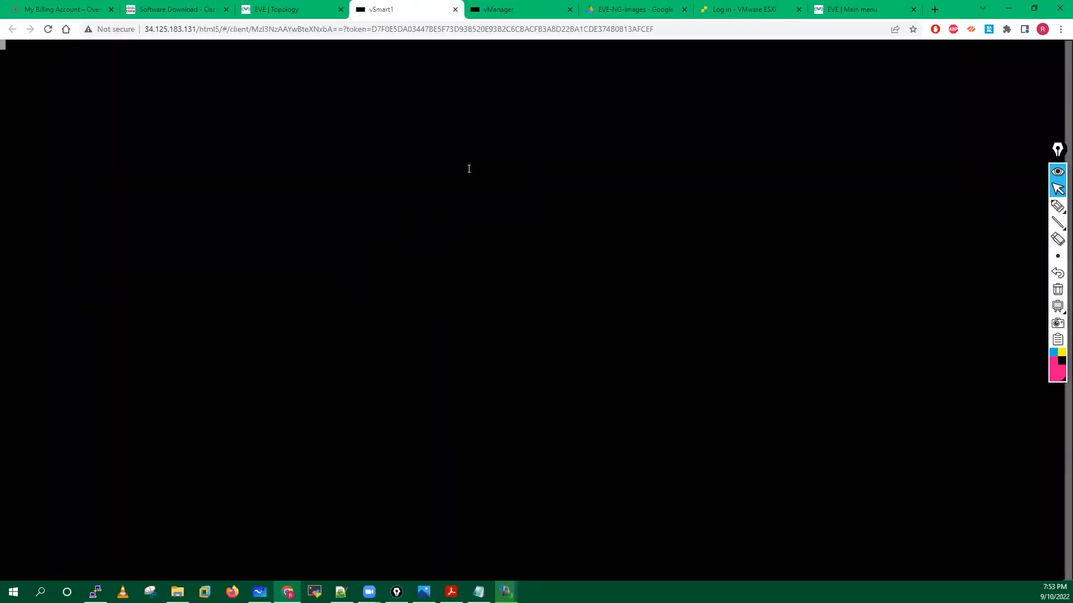
Wake the vSmart1 console, then split the vManager console into its own resized window.
{"action": "key", "text": "Return"}
{"action": "key", "text": "Return"}
{"action": "key", "text": "Return"}
{"action": "key", "text": "Return"}
{"action": "key", "text": "Return"}
{"action": "key", "text": "Return"}
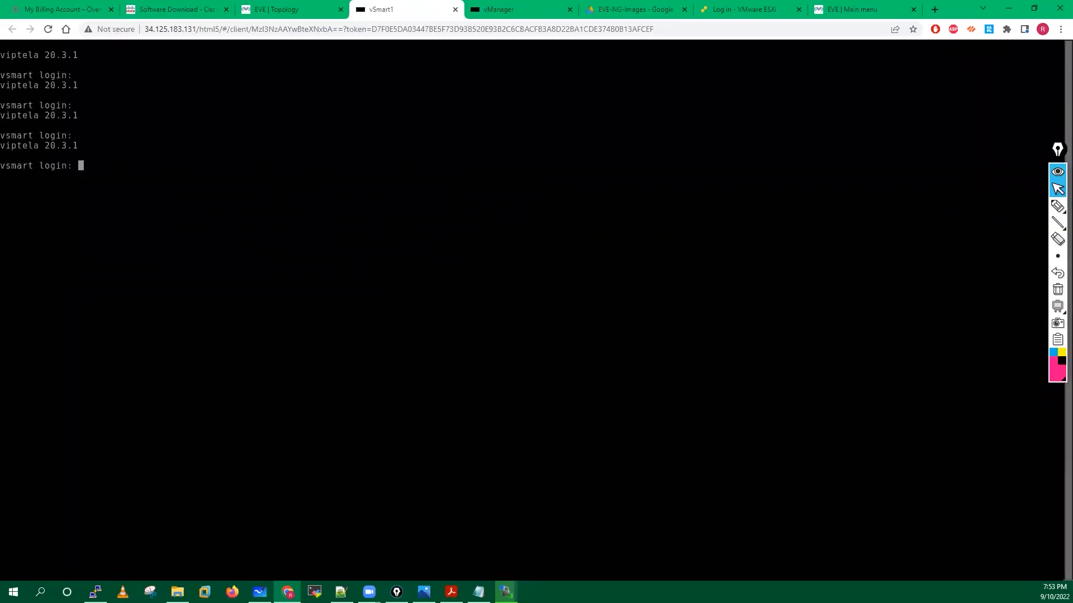
{"action": "left_click", "coordinate": [494, 9]}
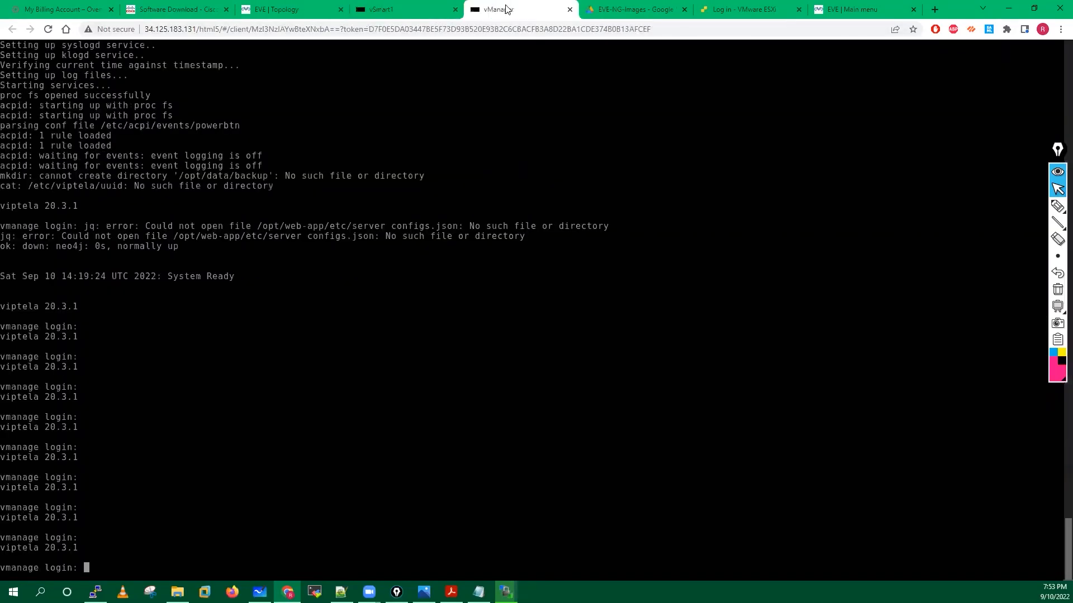
{"action": "left_click_drag", "start_coordinate": [497, 9], "coordinate": [351, 142]}
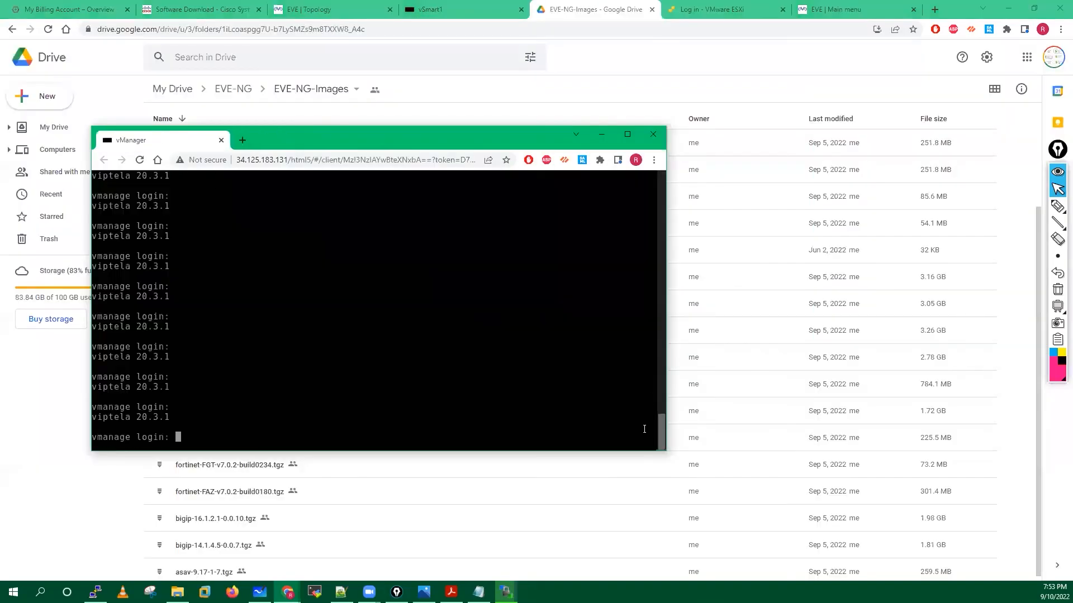
{"action": "left_click_drag", "start_coordinate": [666, 450], "coordinate": [680, 450]}
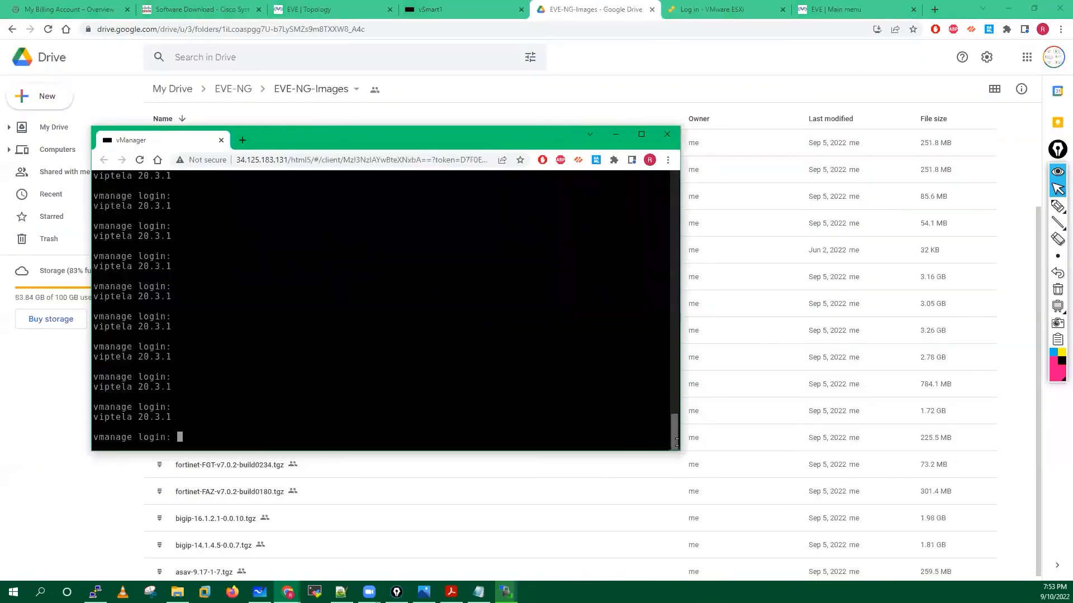
{"action": "left_click_drag", "start_coordinate": [613, 450], "coordinate": [614, 280]}
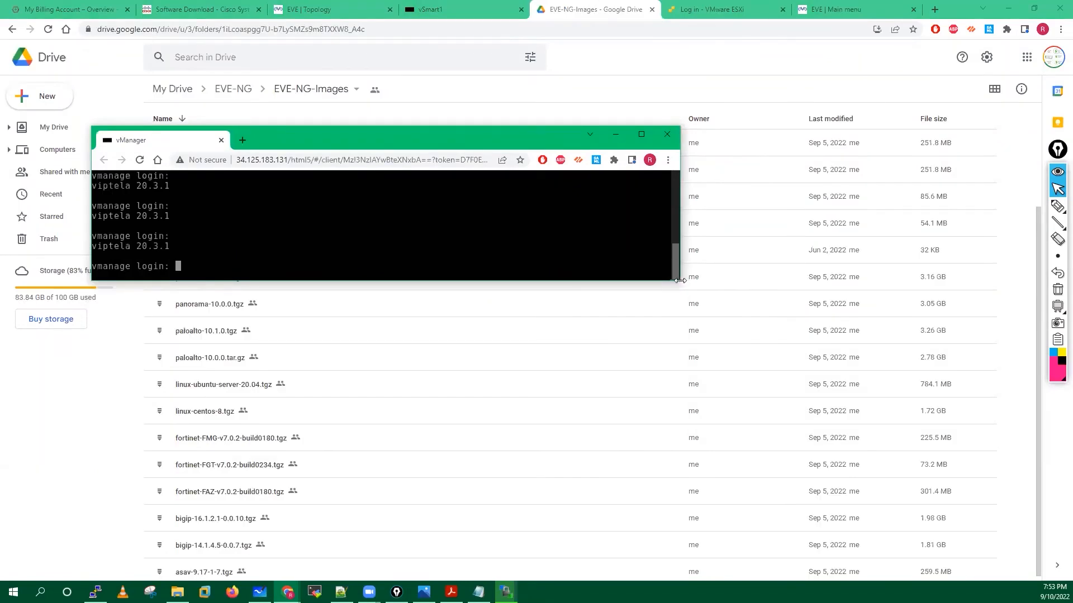
{"action": "left_click_drag", "start_coordinate": [677, 283], "coordinate": [900, 304]}
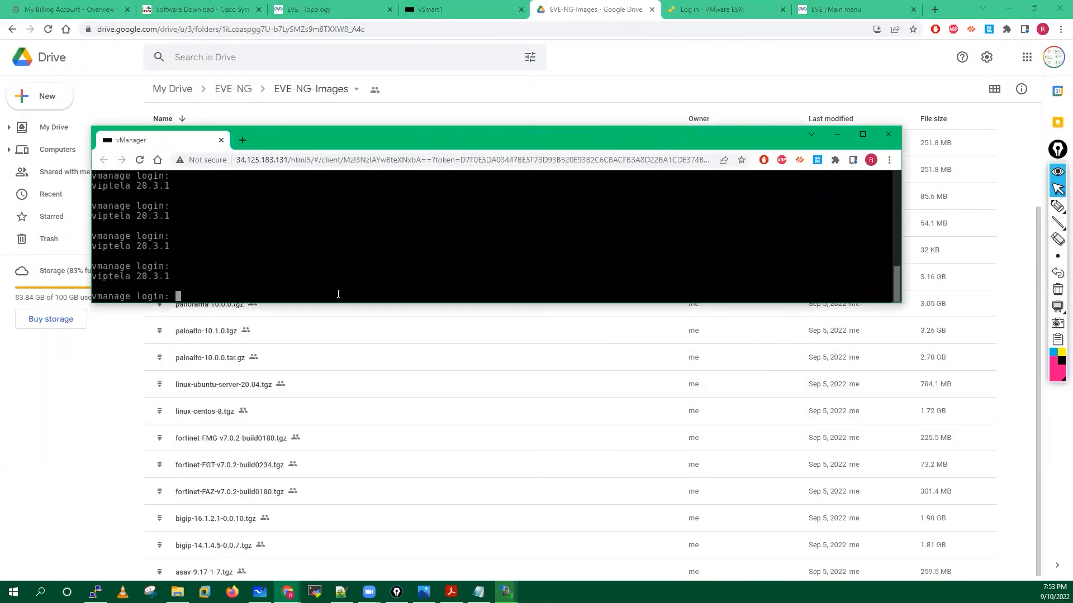
{"action": "left_click_drag", "start_coordinate": [349, 303], "coordinate": [338, 419]}
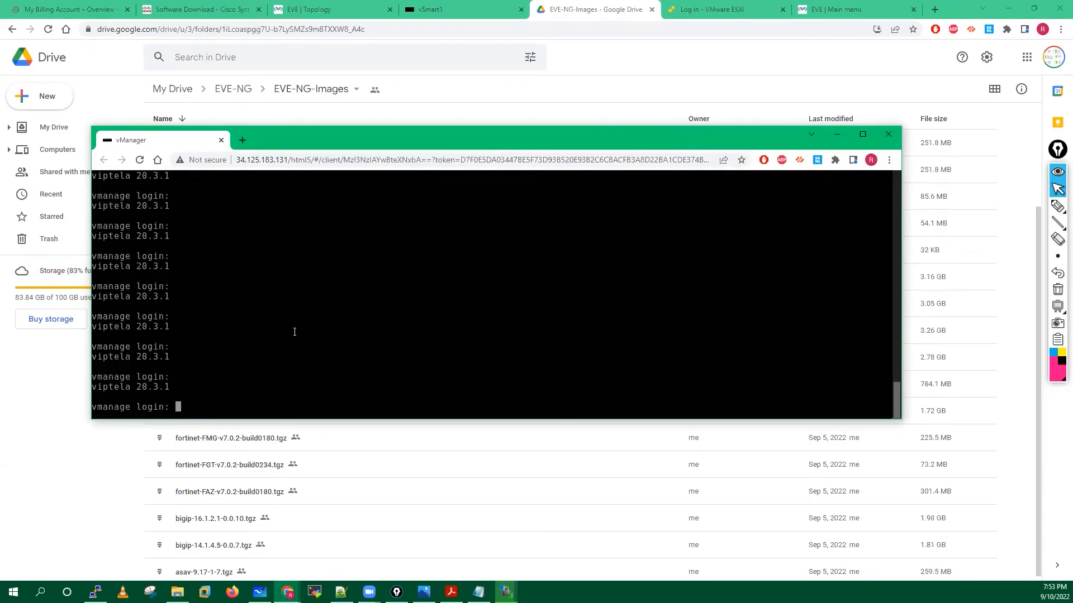
Reload the vManager console, log in as admin and set a new password.
{"action": "left_click", "coordinate": [139, 161]}
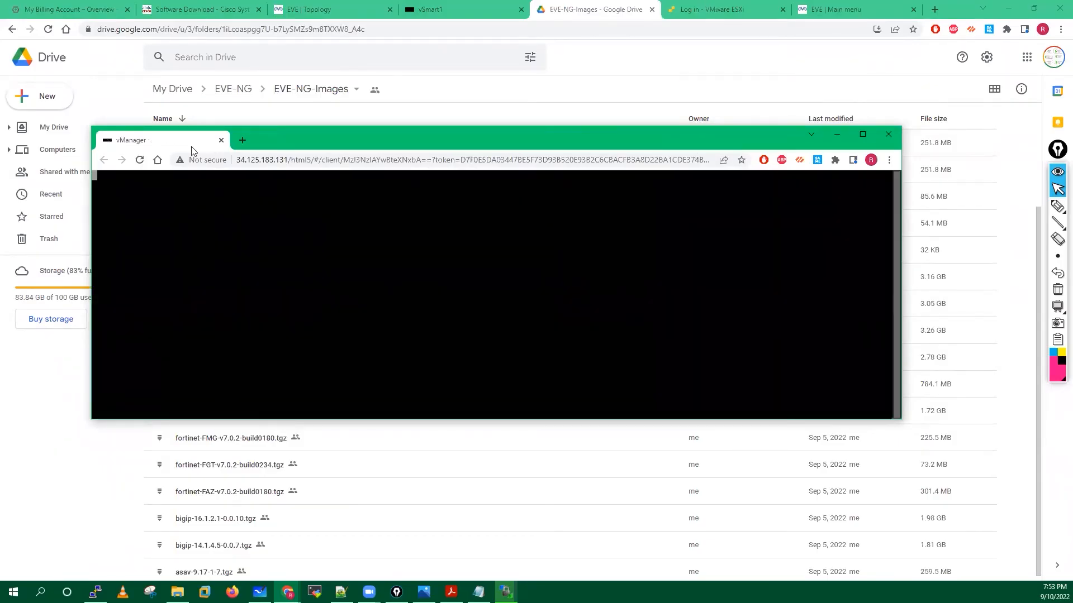
{"action": "key", "text": "Return"}
{"action": "key", "text": "Return"}
{"action": "key", "text": "Return"}
{"action": "key", "text": "Return"}
{"action": "key", "text": "Return"}
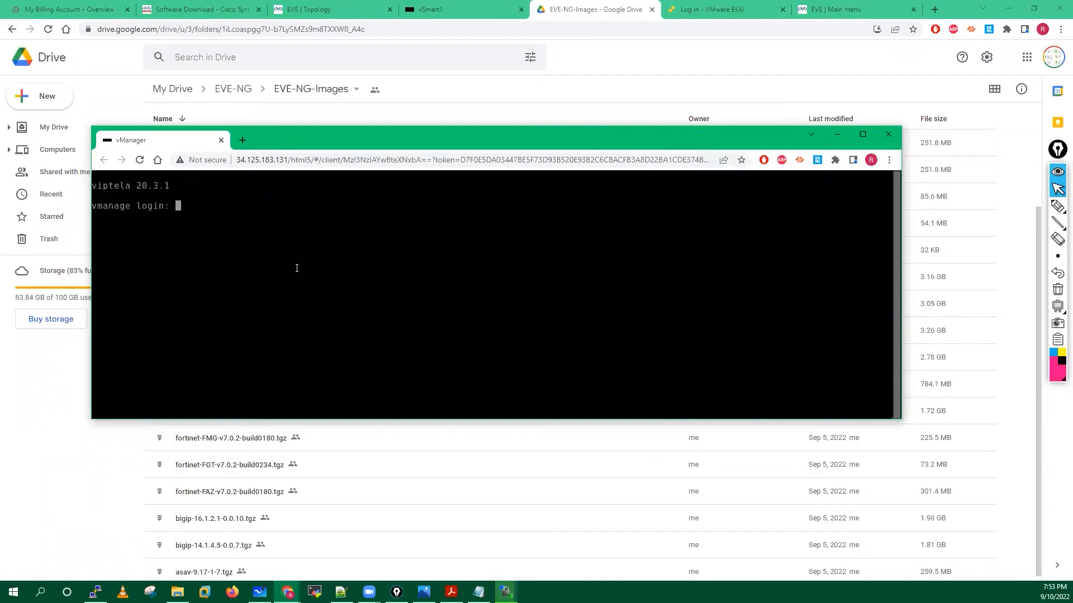
{"action": "type", "text": "admin"}
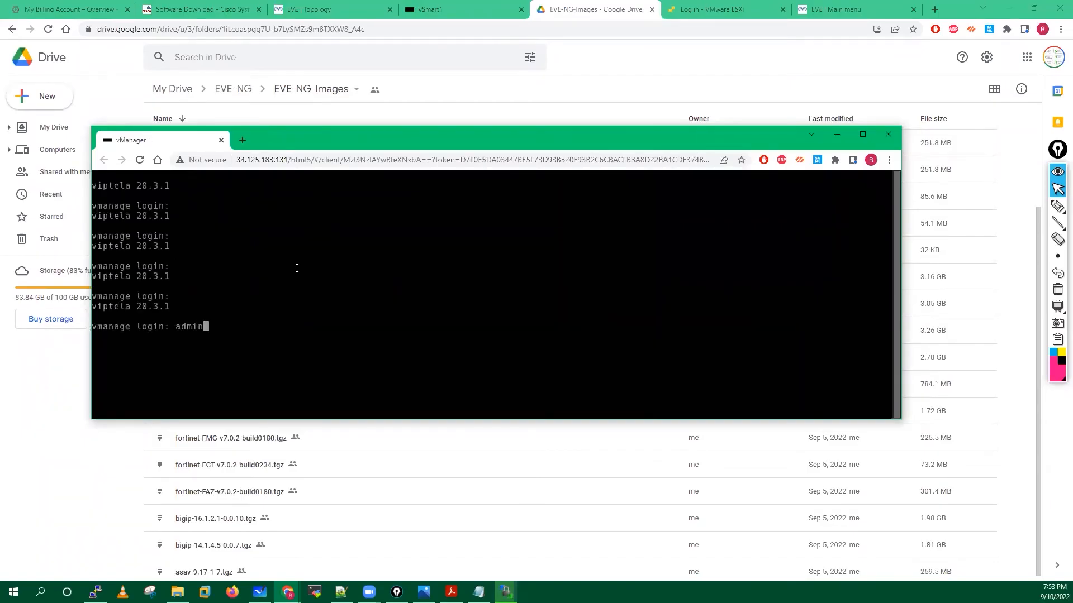
{"action": "key", "text": "Return"}
{"action": "type", "text": "admin"}
{"action": "key", "text": "Return"}
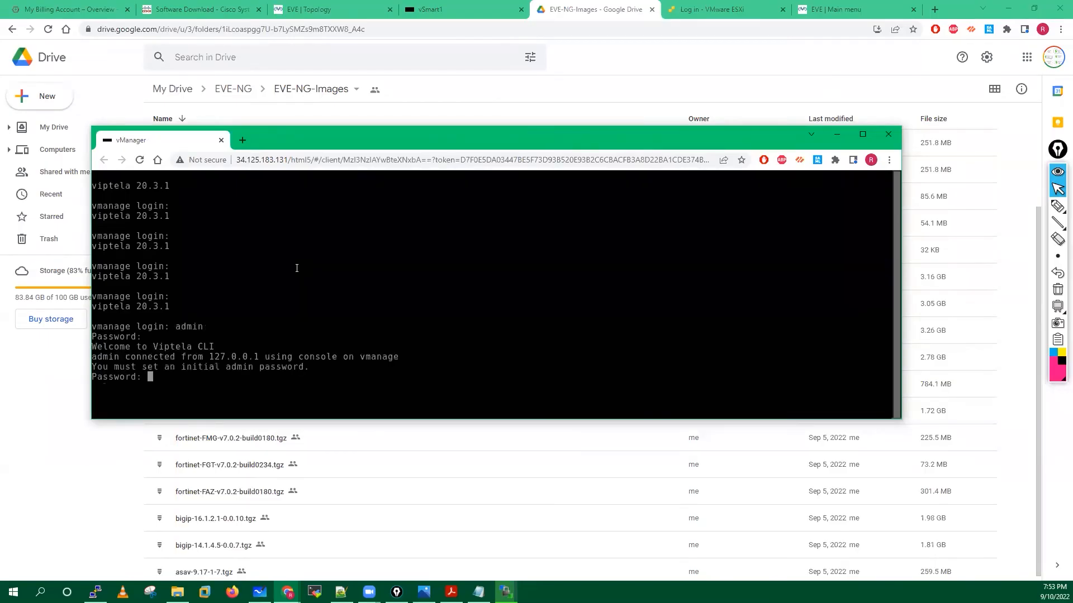
{"action": "key", "text": "Return"}
{"action": "key", "text": "Return"}
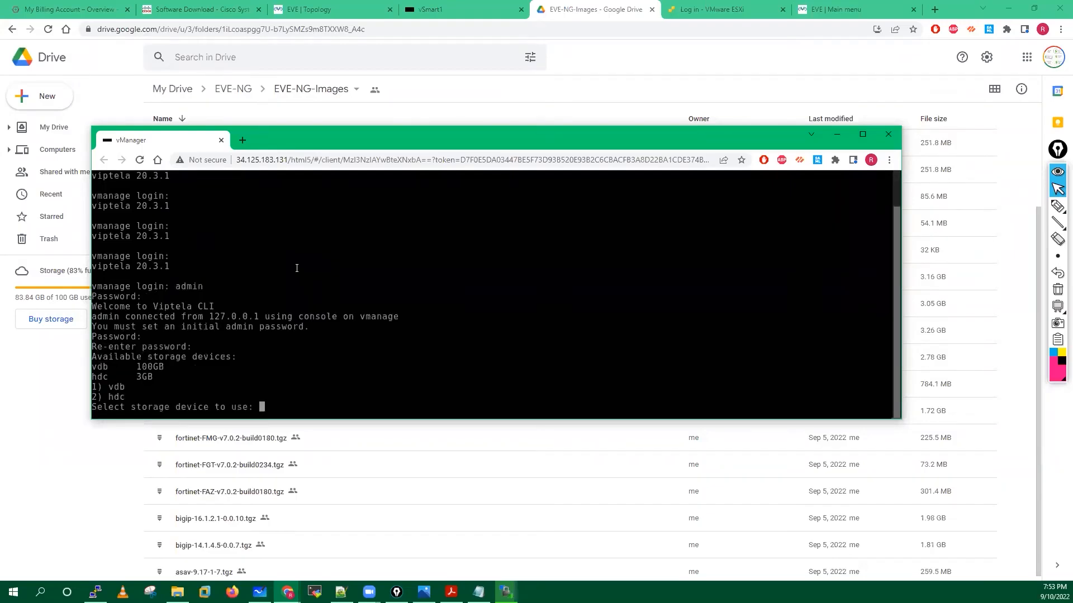
Choose storage device 1 (vdb) and answer y to format it.
{"action": "triple_click", "coordinate": [144, 388]}
{"action": "type", "text": "1"}
{"action": "key", "text": "Return"}
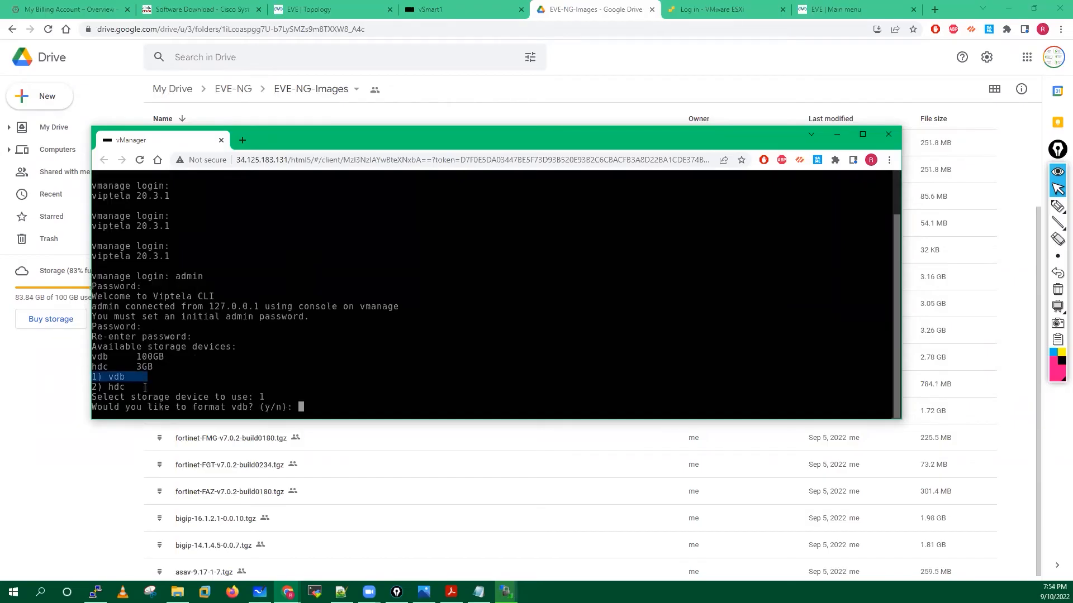
{"action": "type", "text": "y"}
{"action": "key", "text": "Return"}
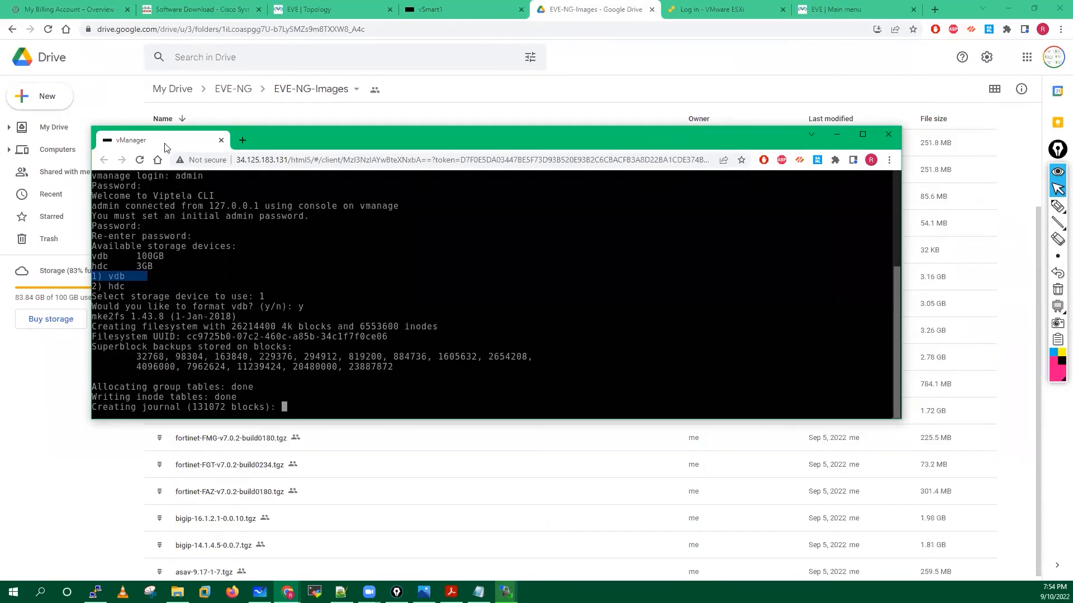
Move the vManager console tab back into the main browser window beside vSmart1.
{"action": "left_click_drag", "start_coordinate": [147, 140], "coordinate": [422, 10]}
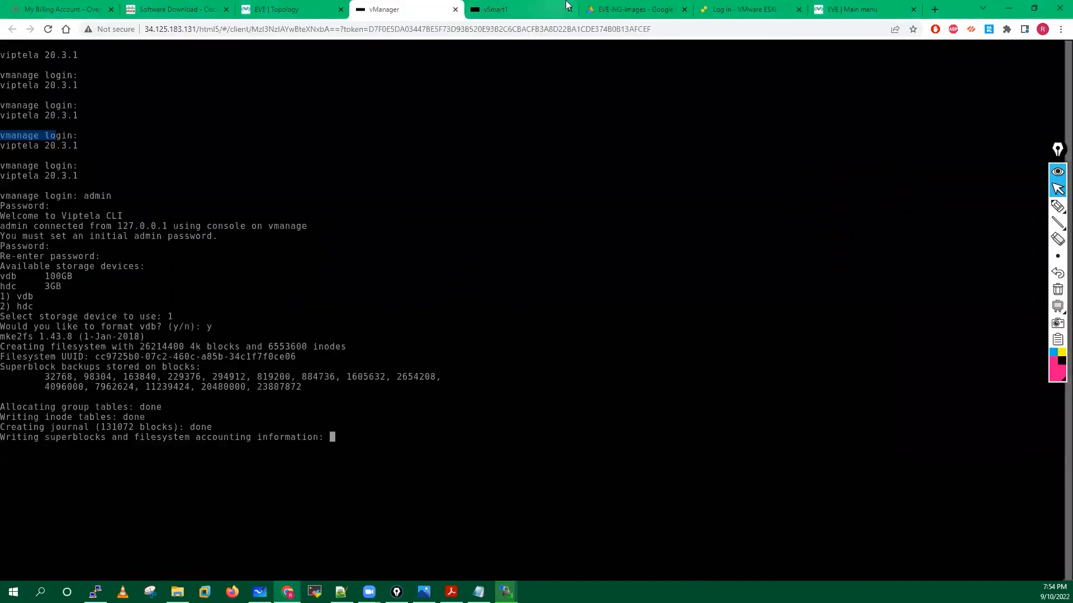
{"action": "left_click", "coordinate": [480, 8]}
{"action": "left_click", "coordinate": [421, 9]}
{"action": "left_click", "coordinate": [501, 9]}
{"action": "left_click", "coordinate": [416, 8]}
{"action": "left_click", "coordinate": [492, 8]}
{"action": "left_click", "coordinate": [376, 8]}
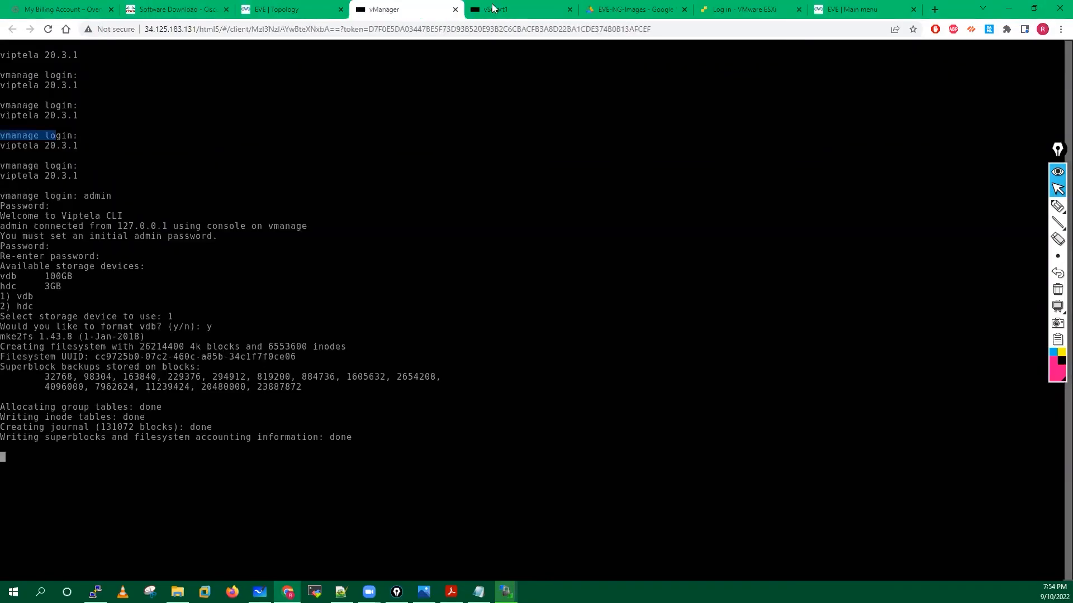
Reload the timed-out Software Download page and return to the EVE topology diagram.
{"action": "left_click", "coordinate": [499, 9]}
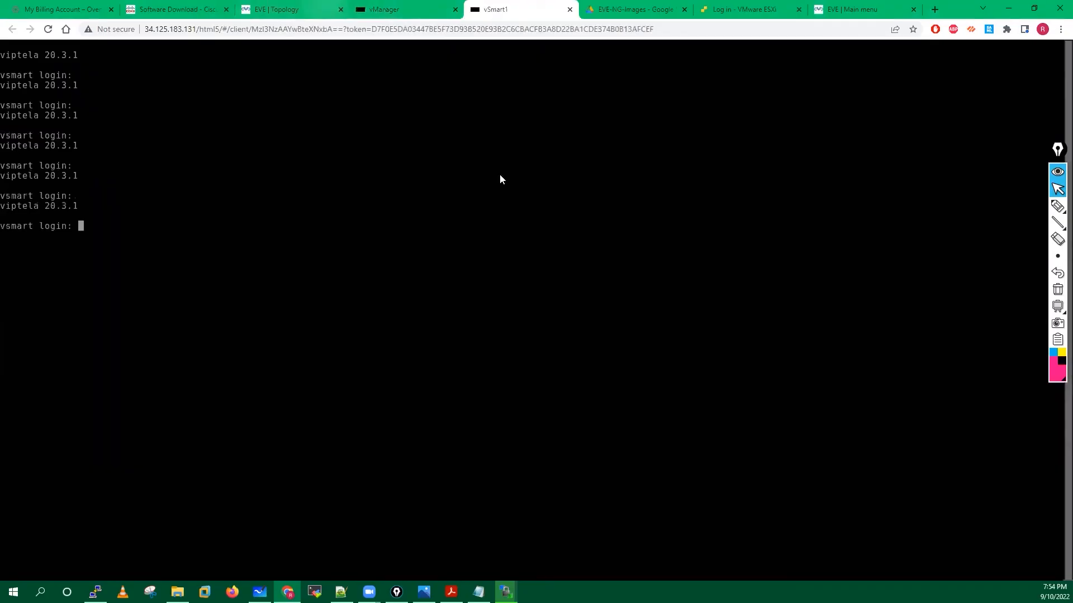
{"action": "key", "text": "ctrl+shift+Tab"}
{"action": "key", "text": "ctrl+shift+Tab"}
{"action": "key", "text": "ctrl+shift+Tab"}
{"action": "key", "text": "F5"}
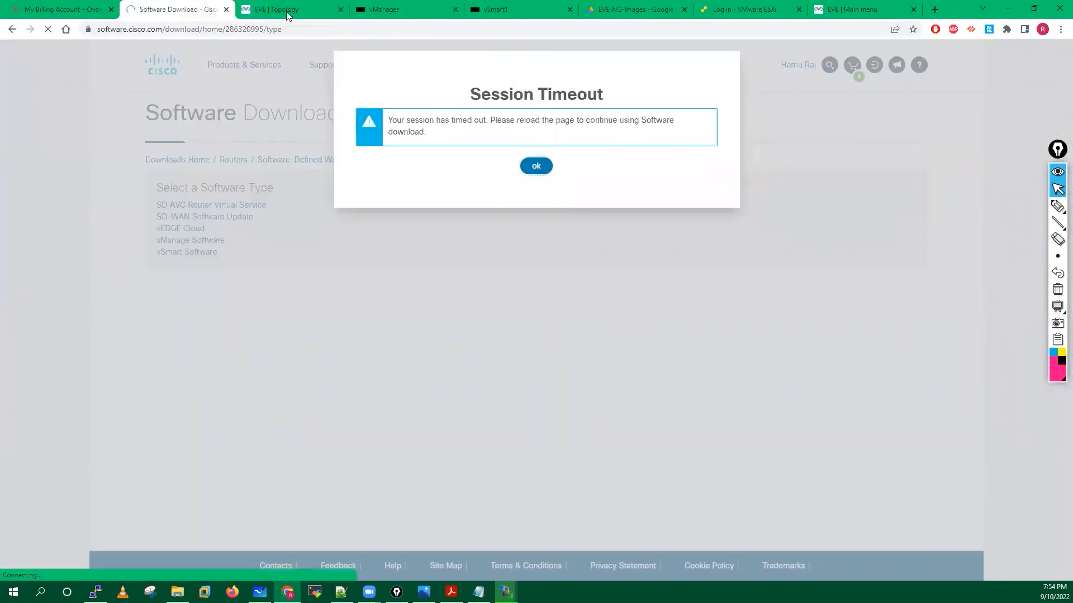
{"action": "key", "text": "ctrl+Tab"}
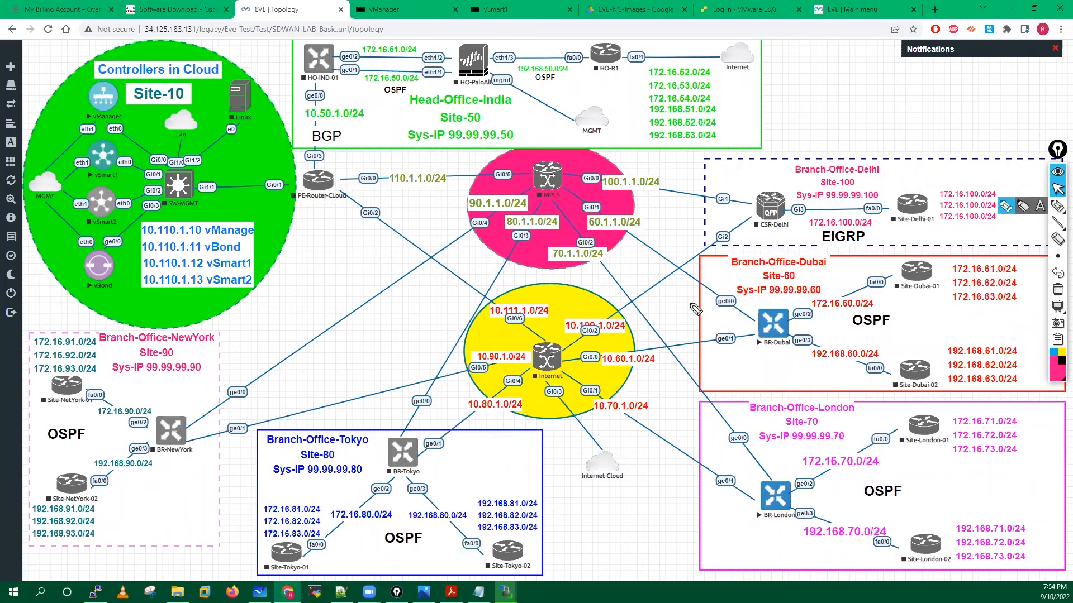
Circle the Internet-Cloud and Internet router and draw an arrow linking them.
{"action": "mouse_move", "coordinate": [622, 444]}
{"action": "left_mouse_down"}
{"action": "mouse_move", "coordinate": [599, 437]}
{"action": "mouse_move", "coordinate": [569, 481]}
{"action": "left_mouse_up"}
{"action": "left_click_drag", "start_coordinate": [636, 505], "coordinate": [630, 449]}
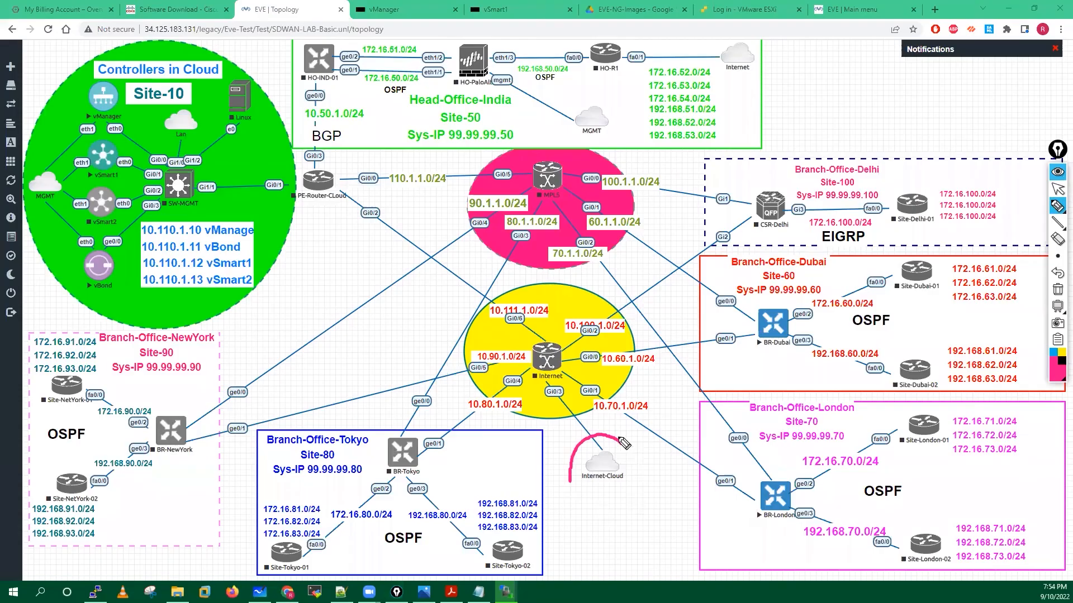
{"action": "mouse_move", "coordinate": [560, 349]}
{"action": "left_mouse_down"}
{"action": "mouse_move", "coordinate": [525, 368]}
{"action": "mouse_move", "coordinate": [559, 391]}
{"action": "mouse_move", "coordinate": [580, 360]}
{"action": "mouse_move", "coordinate": [541, 357]}
{"action": "left_mouse_up"}
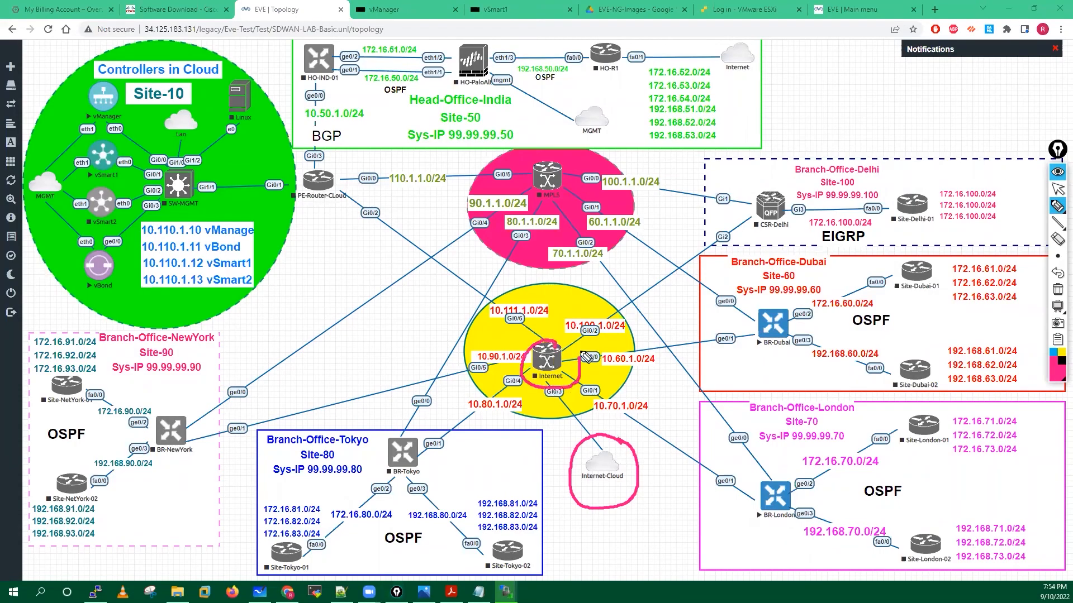
{"action": "mouse_move", "coordinate": [589, 438]}
{"action": "left_mouse_down"}
{"action": "mouse_move", "coordinate": [571, 467]}
{"action": "mouse_move", "coordinate": [651, 545]}
{"action": "left_mouse_up"}
{"action": "mouse_move", "coordinate": [624, 489]}
{"action": "left_mouse_down"}
{"action": "mouse_move", "coordinate": [664, 530]}
{"action": "mouse_move", "coordinate": [656, 544]}
{"action": "mouse_move", "coordinate": [666, 539]}
{"action": "left_mouse_up"}
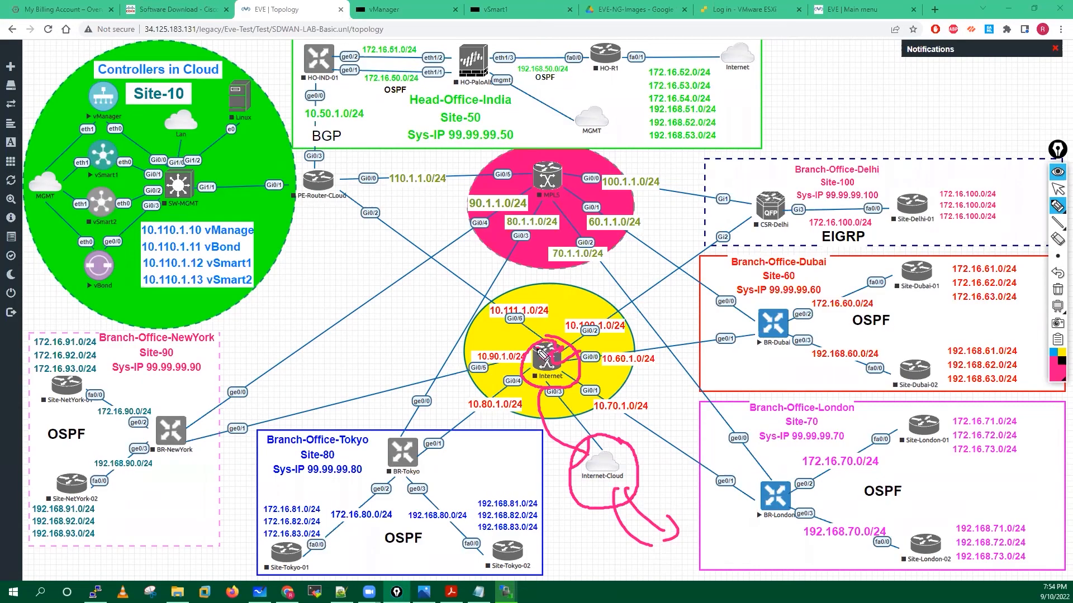
Trace the Site-10 controller path toward the Internet router, then erase all annotations.
{"action": "mouse_move", "coordinate": [99, 67]}
{"action": "left_mouse_down"}
{"action": "mouse_move", "coordinate": [42, 223]}
{"action": "mouse_move", "coordinate": [134, 265]}
{"action": "left_mouse_up"}
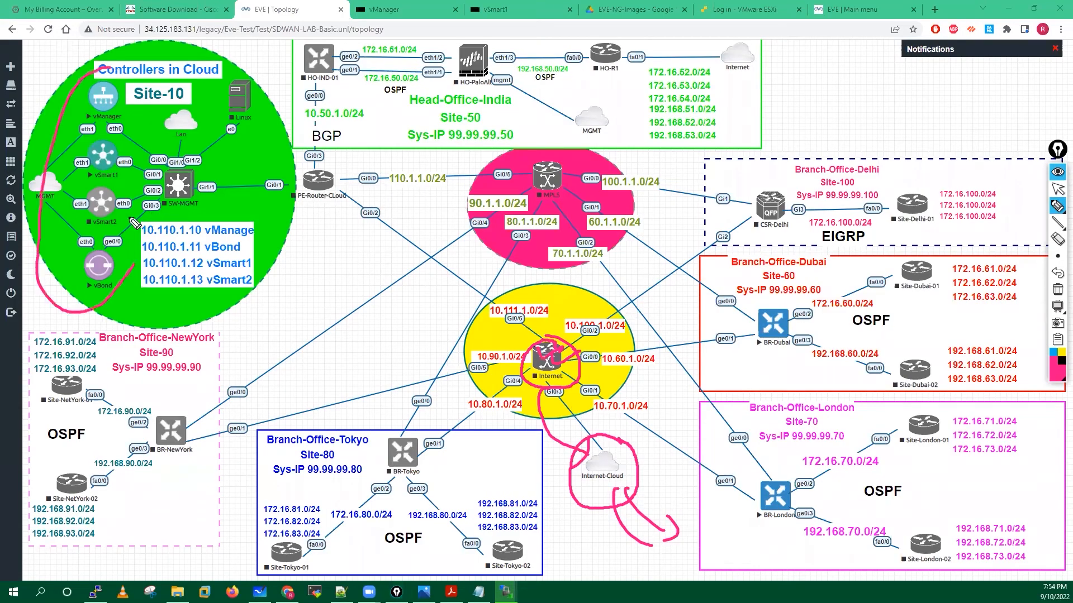
{"action": "left_click_drag", "start_coordinate": [135, 224], "coordinate": [77, 53]}
{"action": "left_click_drag", "start_coordinate": [205, 254], "coordinate": [670, 579]}
{"action": "left_click_drag", "start_coordinate": [660, 563], "coordinate": [627, 579]}
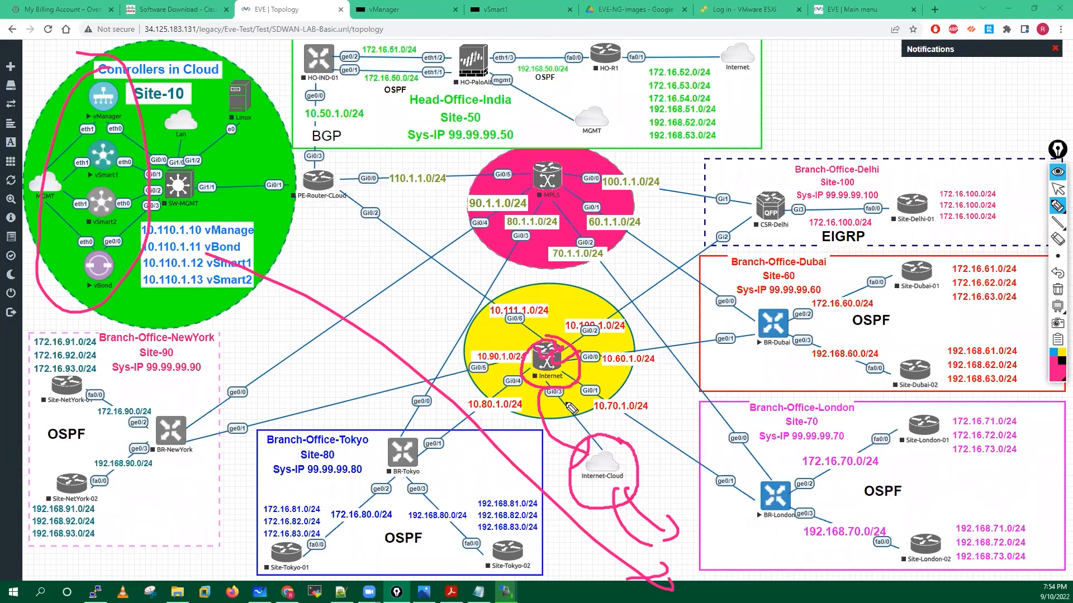
{"action": "mouse_move", "coordinate": [577, 420]}
{"action": "left_mouse_down"}
{"action": "mouse_move", "coordinate": [552, 399]}
{"action": "mouse_move", "coordinate": [559, 410]}
{"action": "left_mouse_up"}
{"action": "left_click", "coordinate": [1058, 289]}
{"action": "left_click", "coordinate": [1058, 190]}
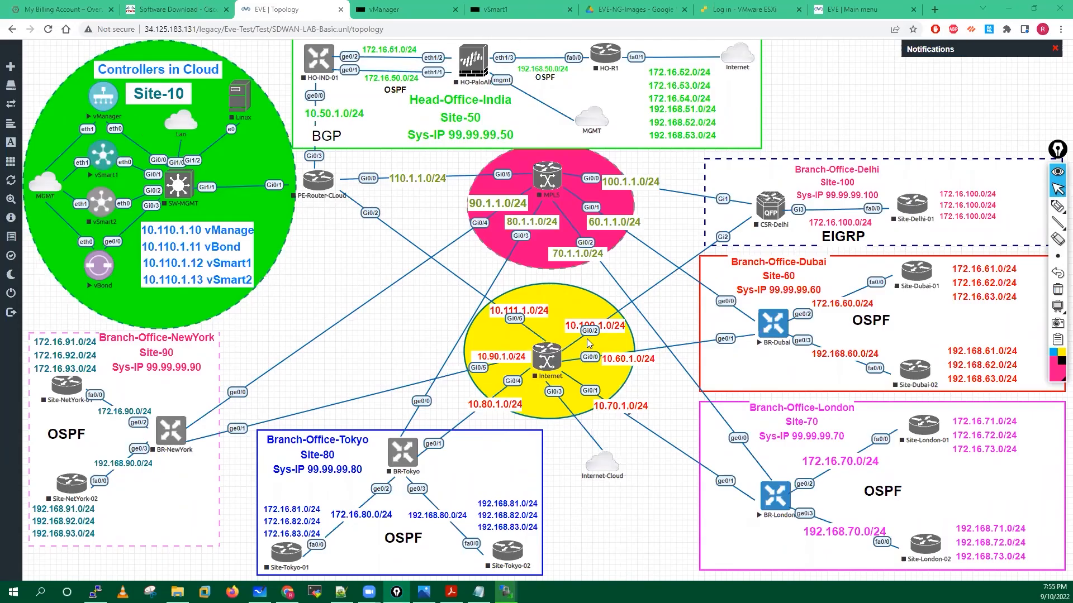
Close the vSmart1 console tab and return to the vManager console.
{"action": "left_click", "coordinate": [423, 8]}
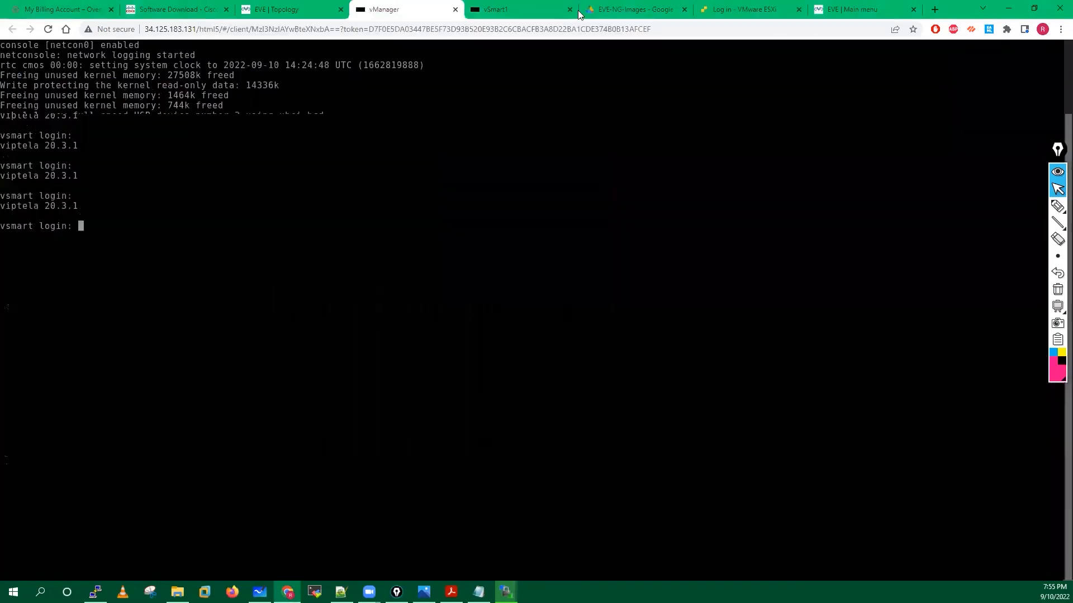
{"action": "left_click", "coordinate": [572, 12]}
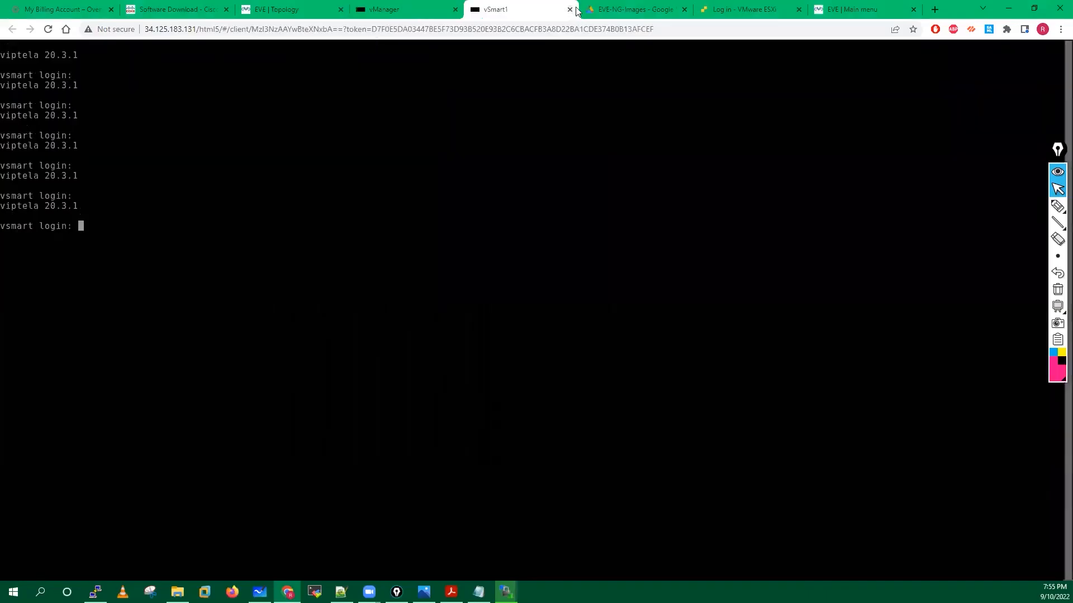
{"action": "left_click", "coordinate": [570, 10]}
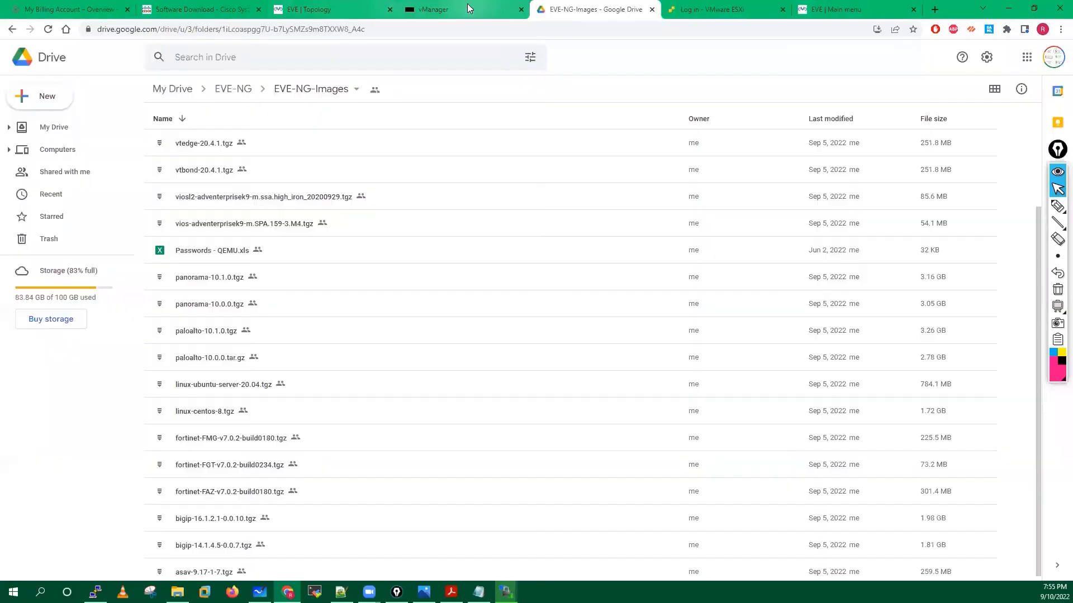
{"action": "left_click", "coordinate": [422, 7]}
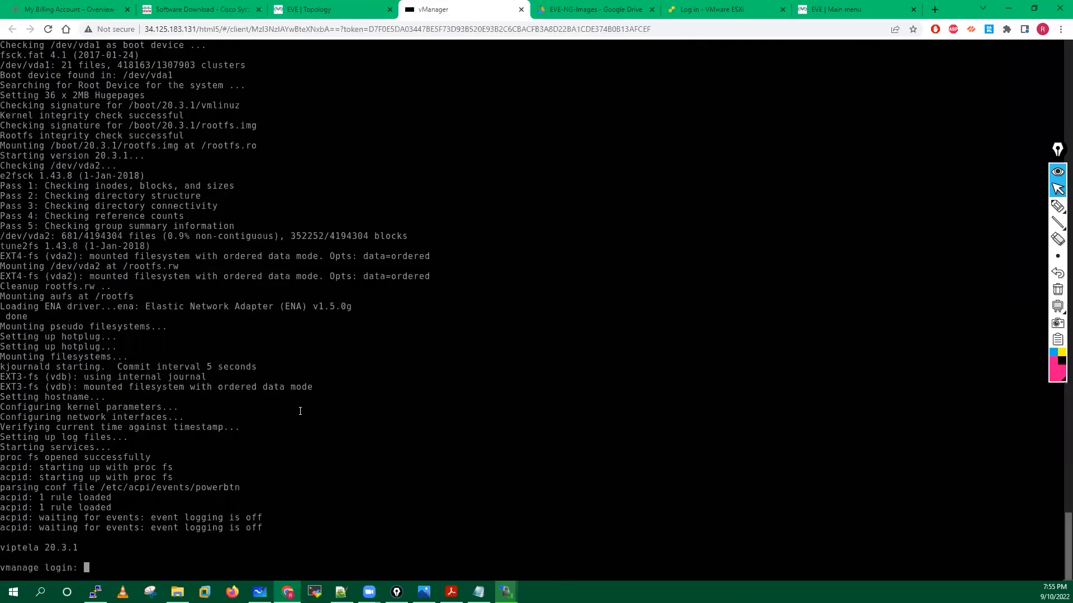
Attempt an admin login, which fails while the system is still initializing.
{"action": "key", "text": "Return"}
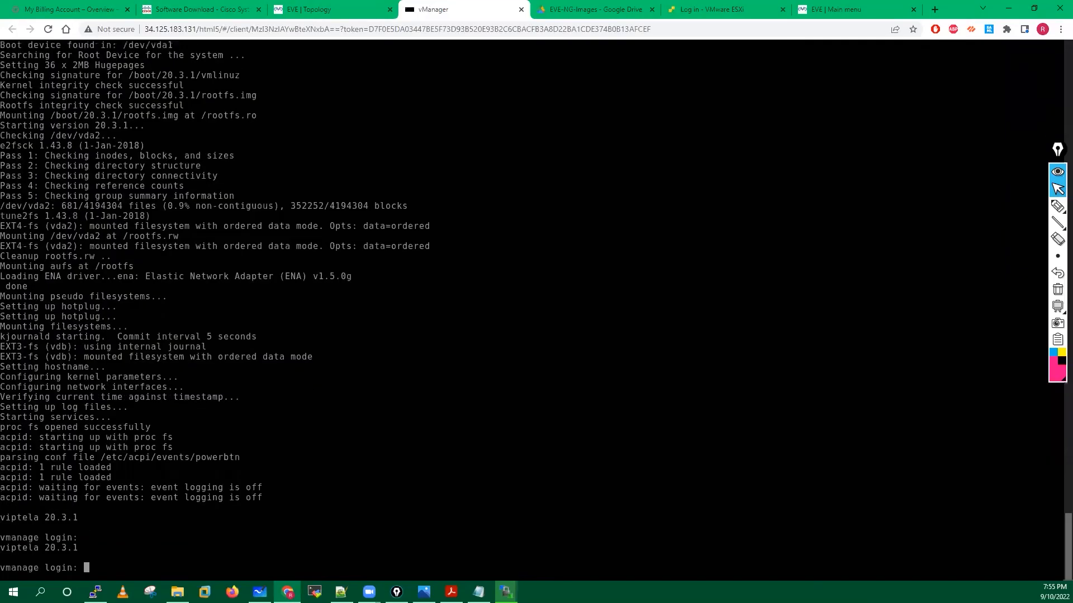
{"action": "type", "text": "admin"}
{"action": "key", "text": "Return"}
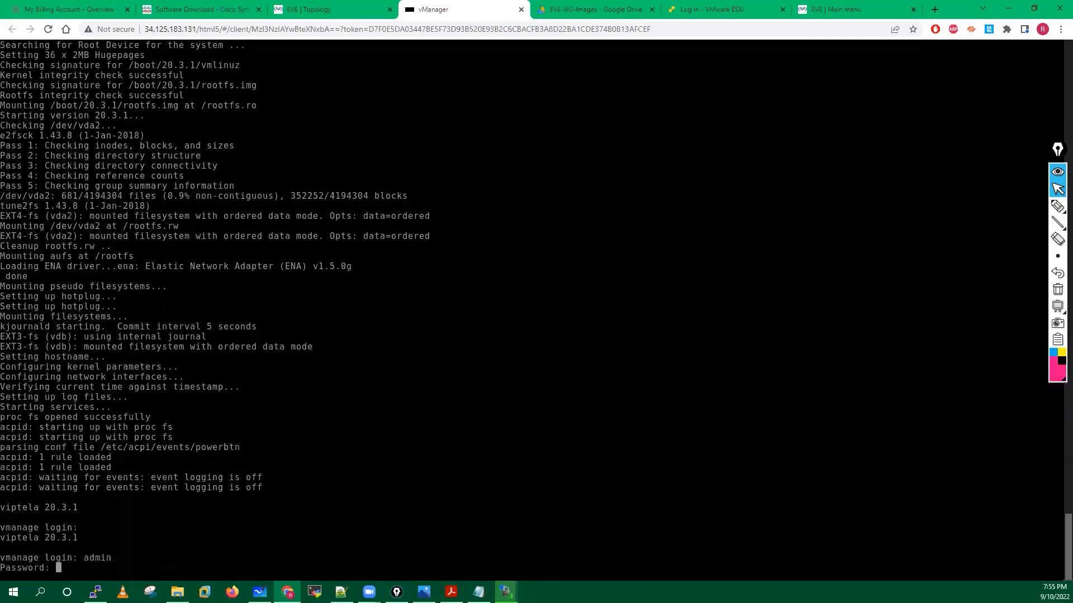
{"action": "key", "text": "Return"}
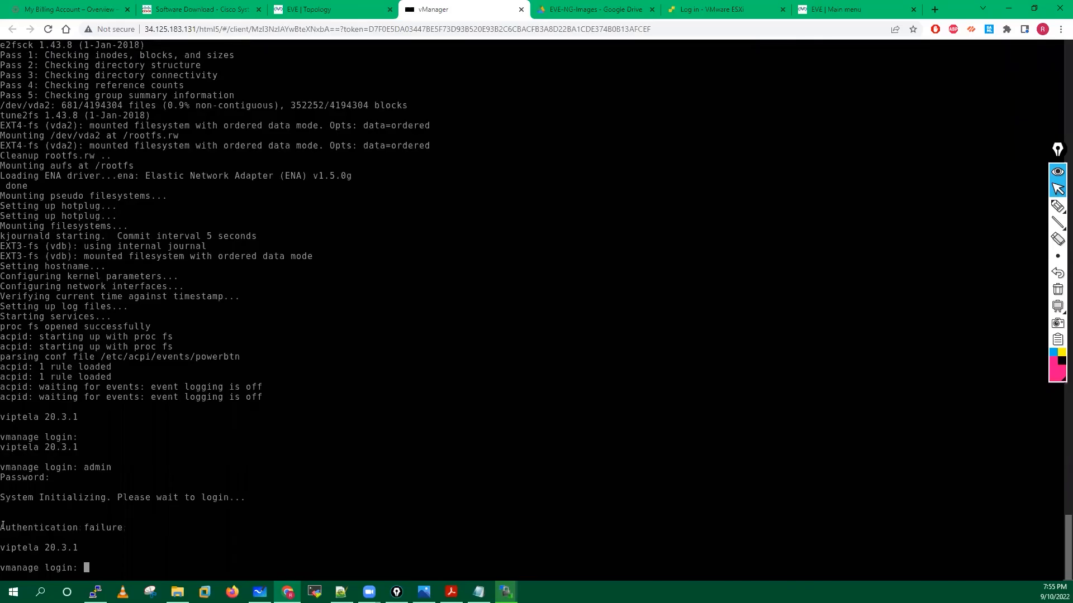
{"action": "left_click_drag", "start_coordinate": [4, 495], "coordinate": [2, 496]}
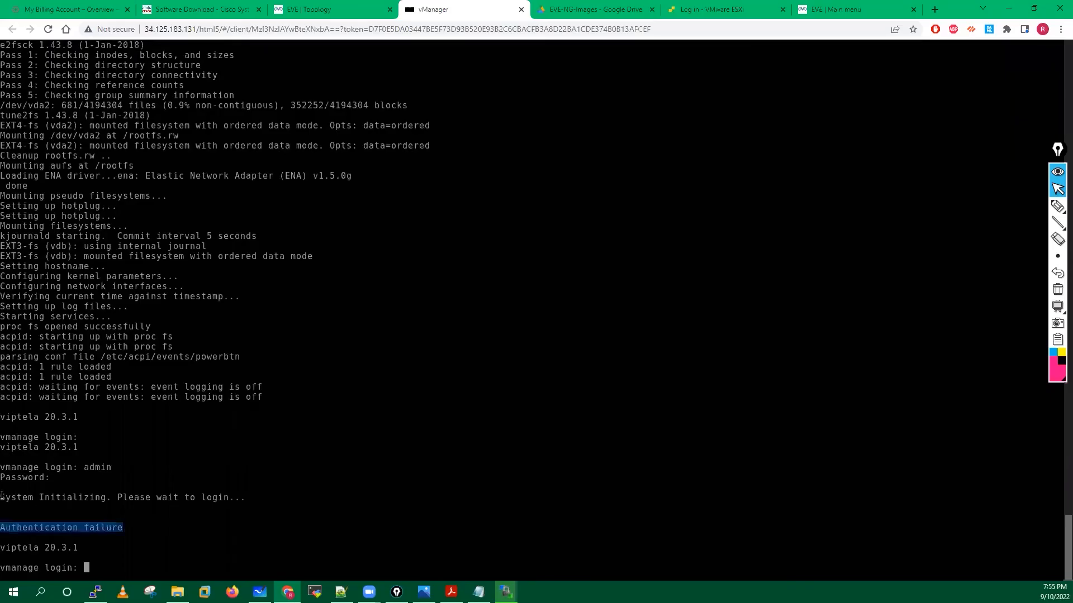
{"action": "left_click_drag", "start_coordinate": [224, 495], "coordinate": [234, 497]}
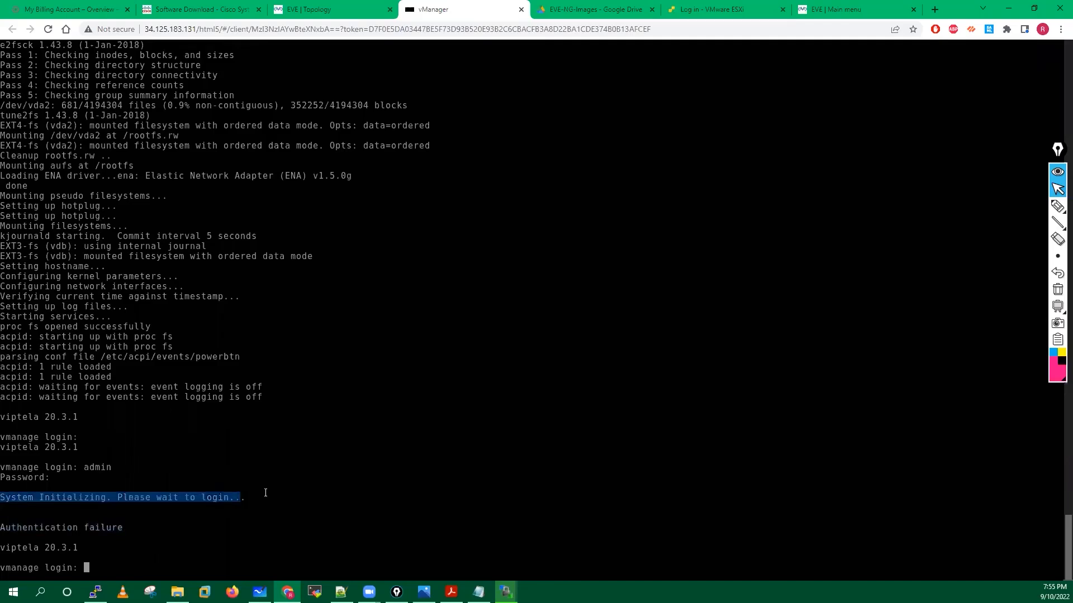
{"action": "left_click", "coordinate": [15, 496]}
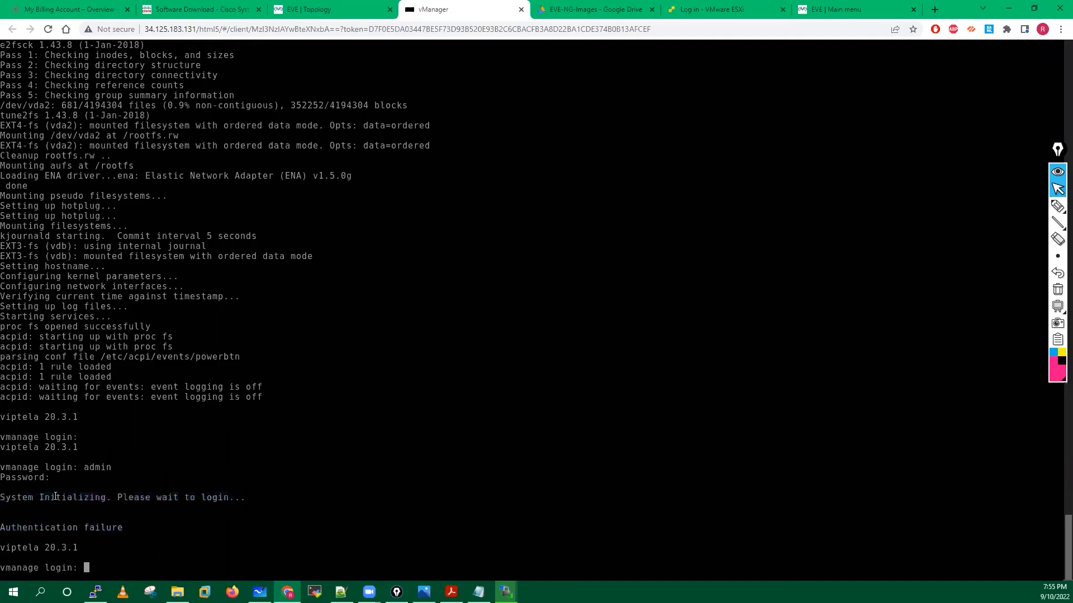
{"action": "left_click_drag", "start_coordinate": [252, 496], "coordinate": [252, 496]}
{"action": "left_click_drag", "start_coordinate": [316, 489], "coordinate": [315, 489]}
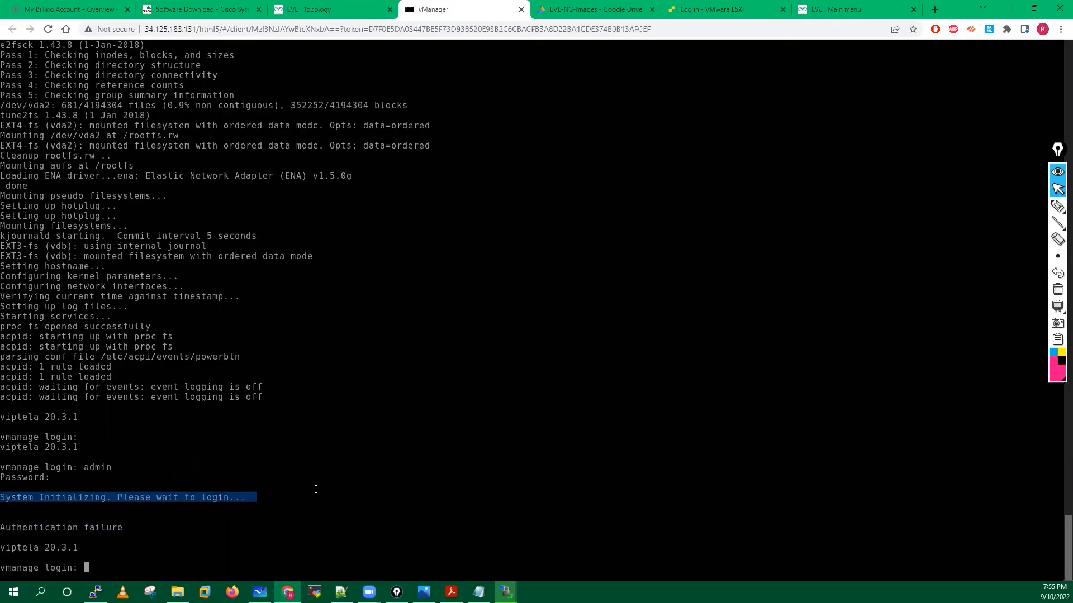
{"action": "left_click", "coordinate": [315, 490]}
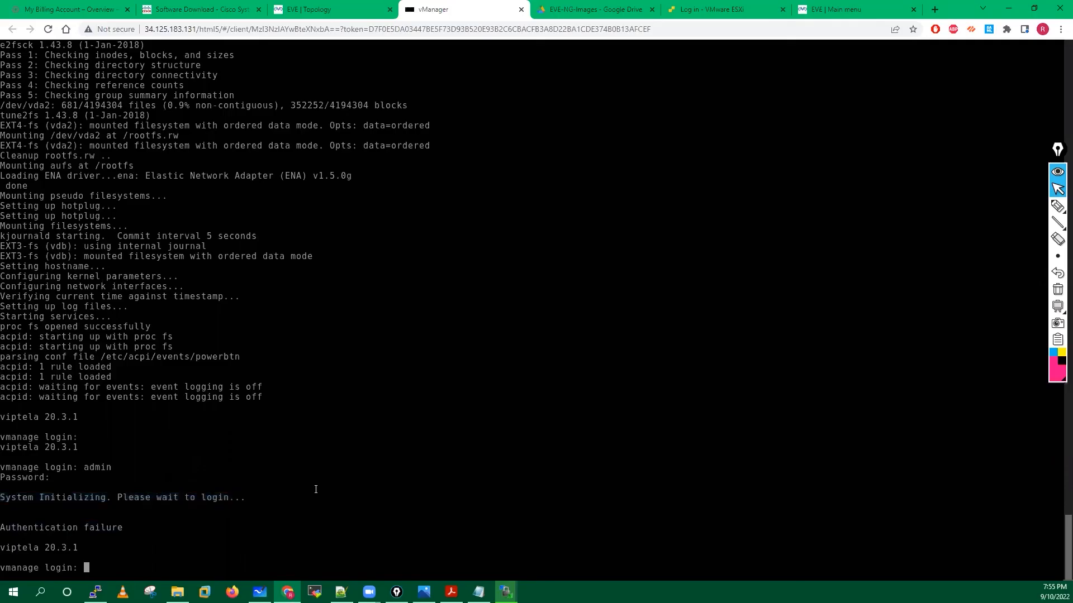
Refresh the login prompt until System Ready, then log in as admin.
{"action": "key", "text": "Return"}
{"action": "key", "text": "Return"}
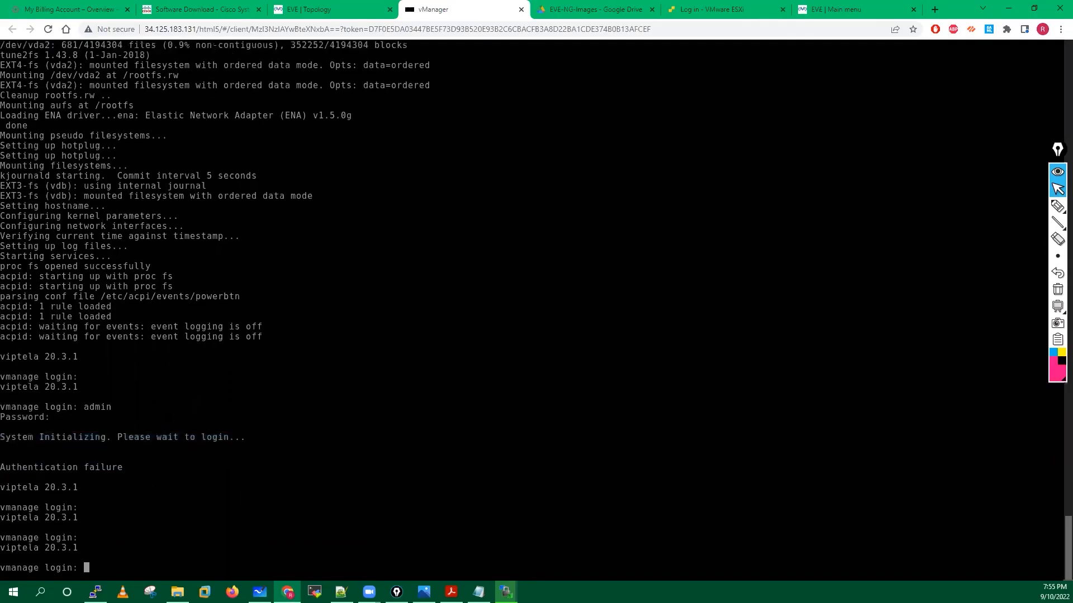
{"action": "key", "text": "Return"}
{"action": "key", "text": "Return"}
{"action": "key", "text": "Return"}
{"action": "key", "text": "Return"}
{"action": "key", "text": "Return"}
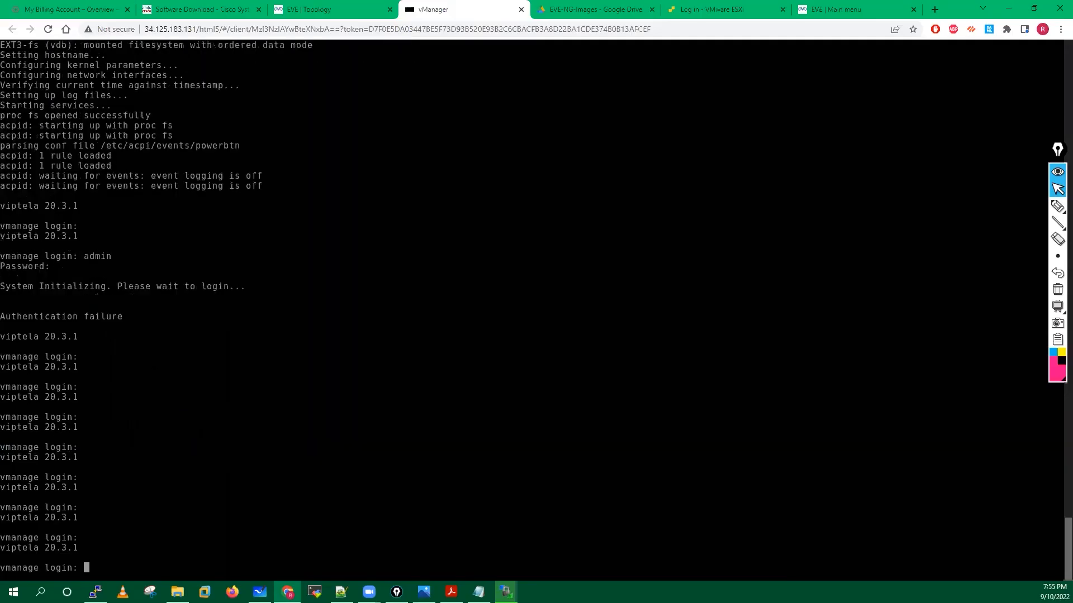
{"action": "type", "text": "admi"}
{"action": "type", "text": "n"}
{"action": "key", "text": "Return"}
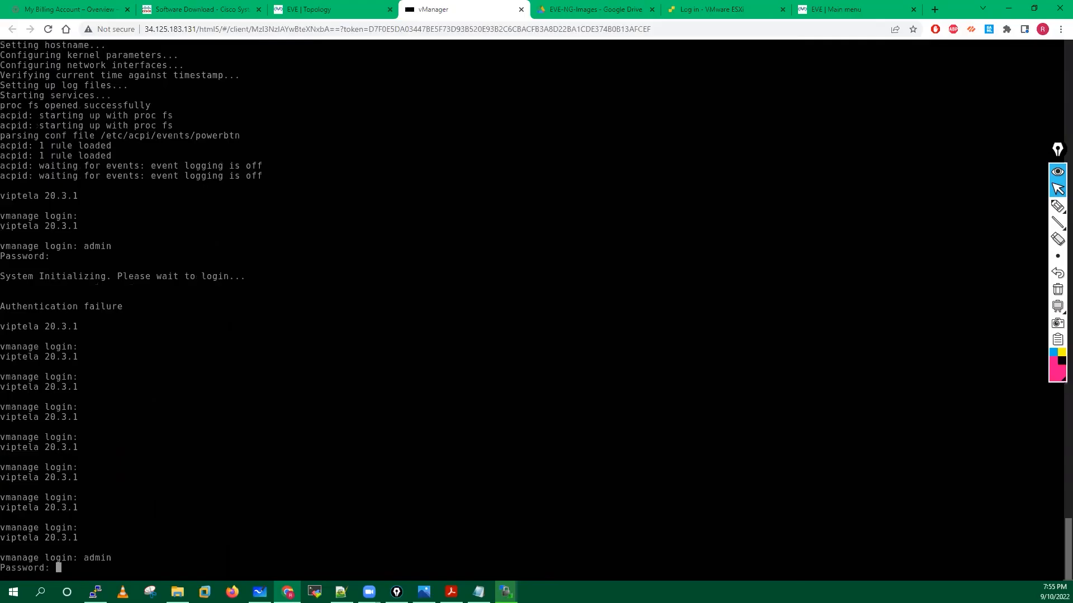
{"action": "key", "text": "Return"}
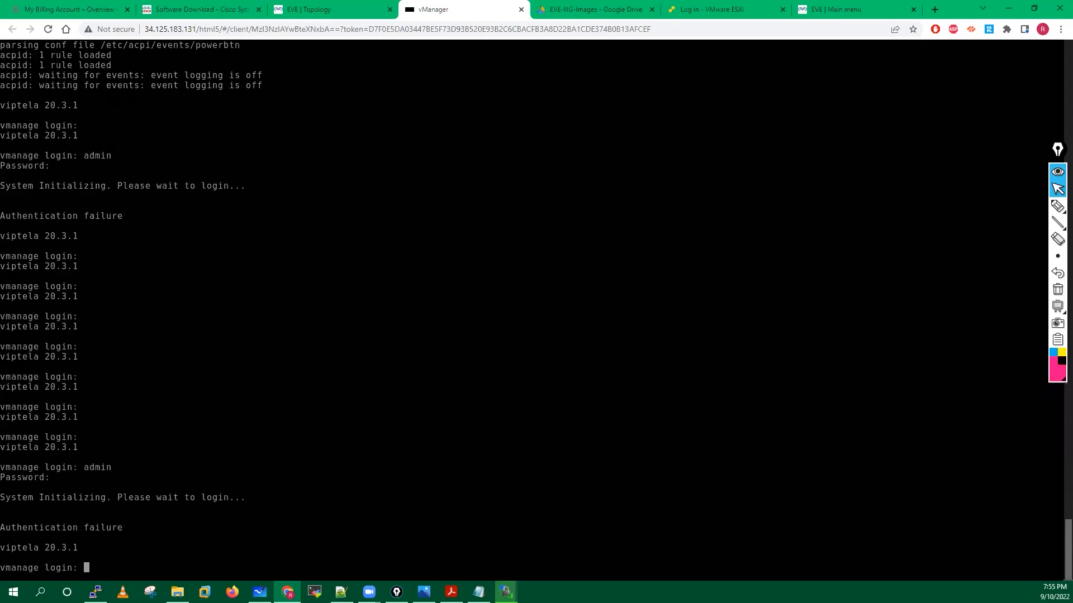
{"action": "type", "text": "a"}
{"action": "type", "text": "dmin"}
{"action": "key", "text": "Return"}
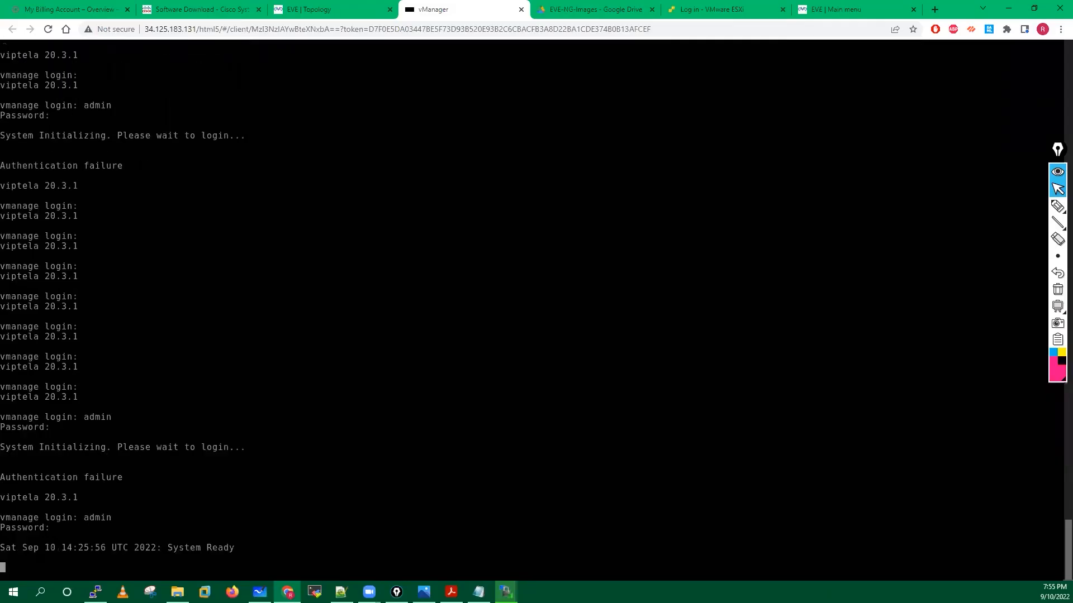
{"action": "key", "text": "Return"}
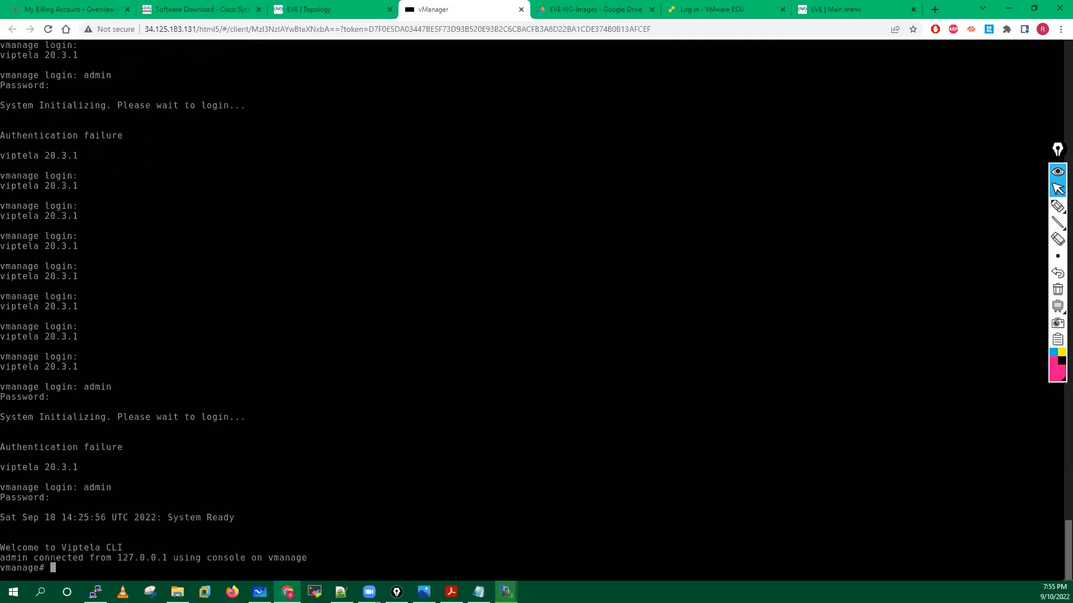
Confirm vManage shows System Ready and responds at its prompt, then return to the topology page.
{"action": "key", "text": "Return"}
{"action": "key", "text": "Return"}
{"action": "key", "text": "Return"}
{"action": "key", "text": "Return"}
{"action": "key", "text": "Return"}
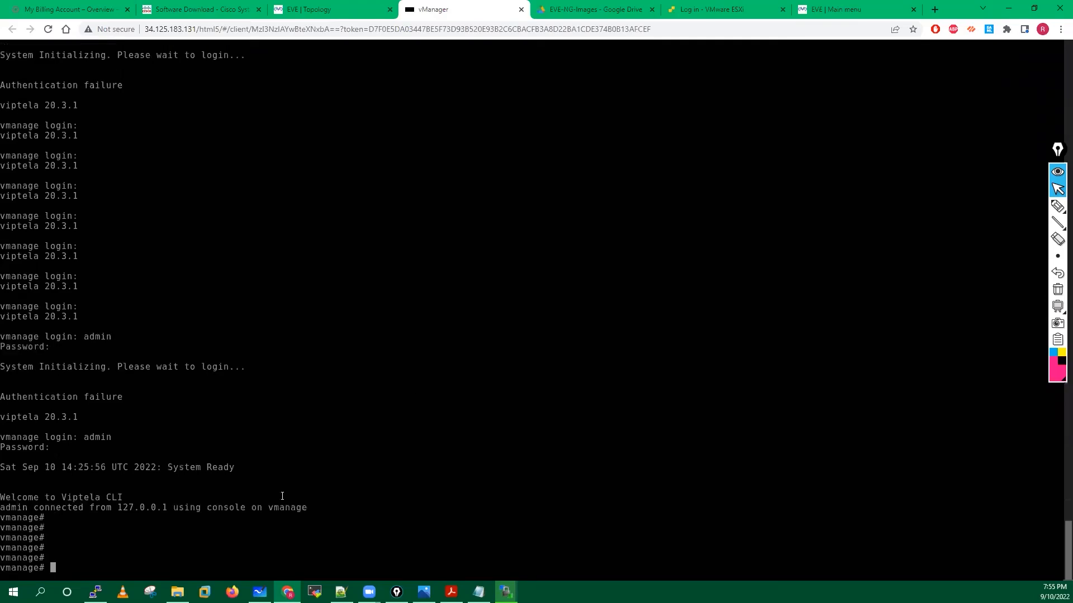
{"action": "double_click", "coordinate": [229, 468]}
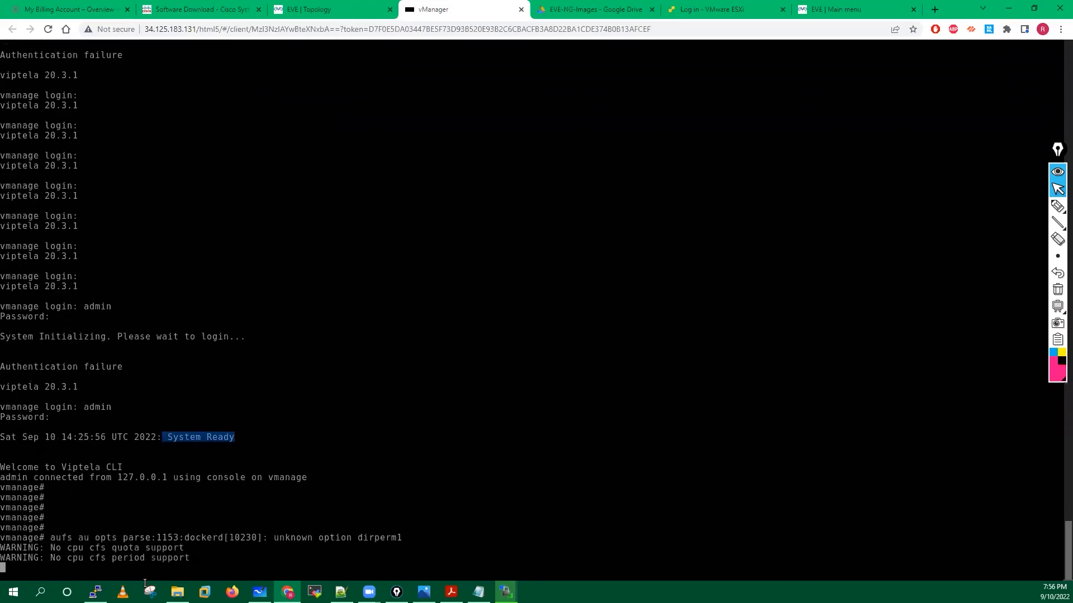
{"action": "left_click", "coordinate": [277, 540]}
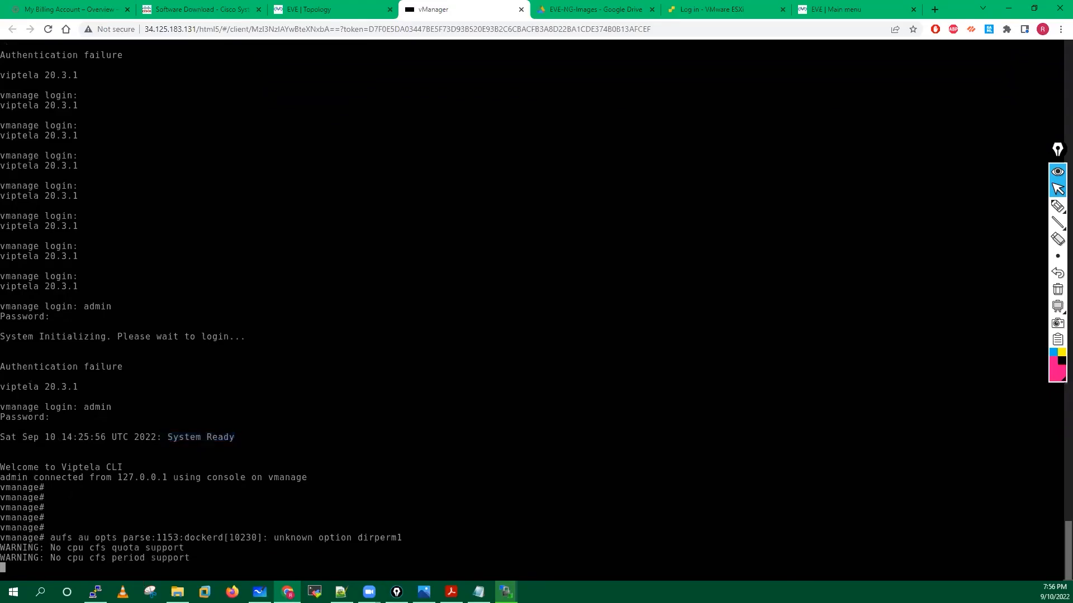
{"action": "key", "text": "Return"}
{"action": "key", "text": "Return"}
{"action": "key", "text": "Return"}
{"action": "key", "text": "Return"}
{"action": "key", "text": "Return"}
{"action": "key", "text": "Return"}
{"action": "key", "text": "Return"}
{"action": "key", "text": "Return"}
{"action": "key", "text": "Return"}
{"action": "key", "text": "Return"}
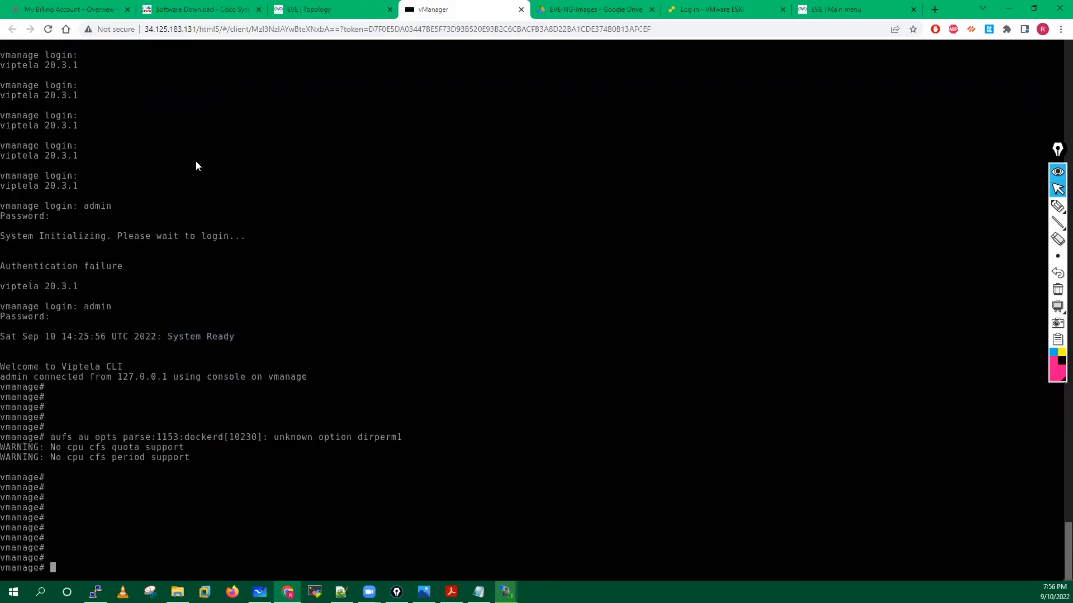
{"action": "key", "text": "ctrl+shift+Tab"}
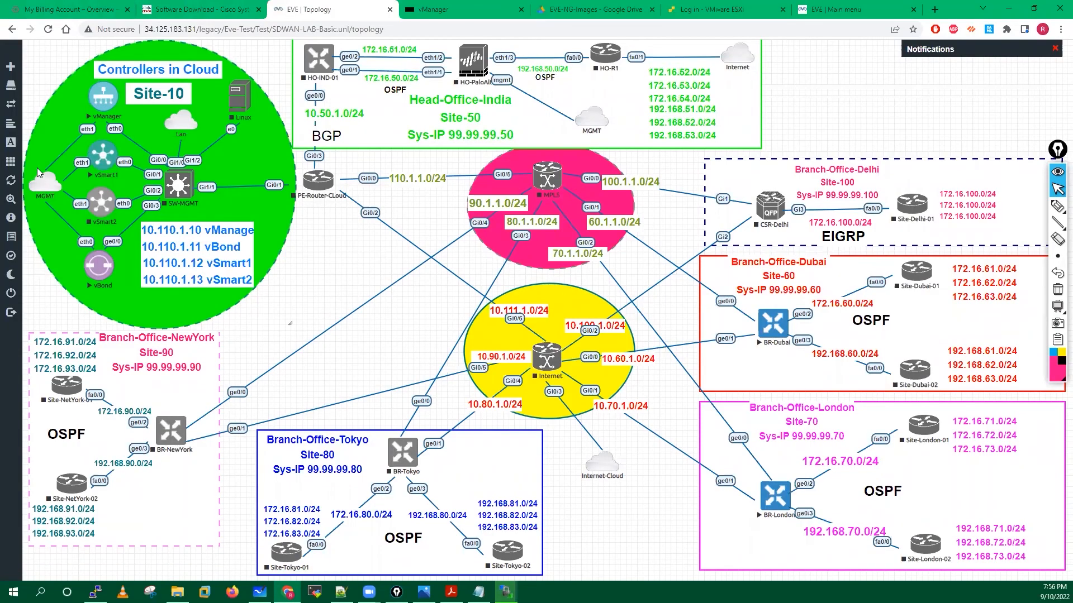
{"action": "mouse_move", "coordinate": [17, 222]}
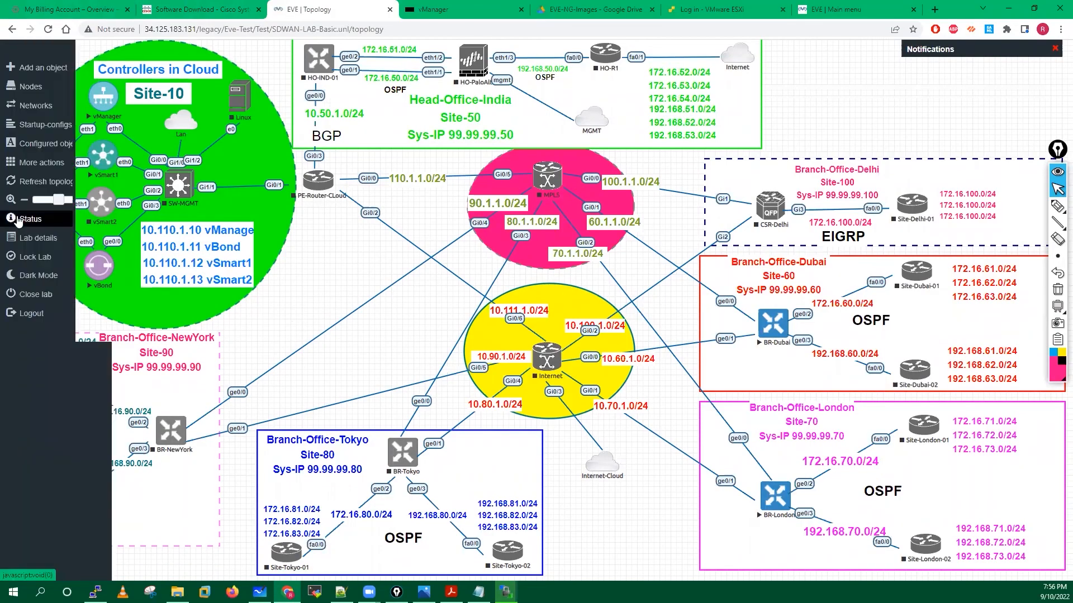
{"action": "left_click", "coordinate": [22, 219]}
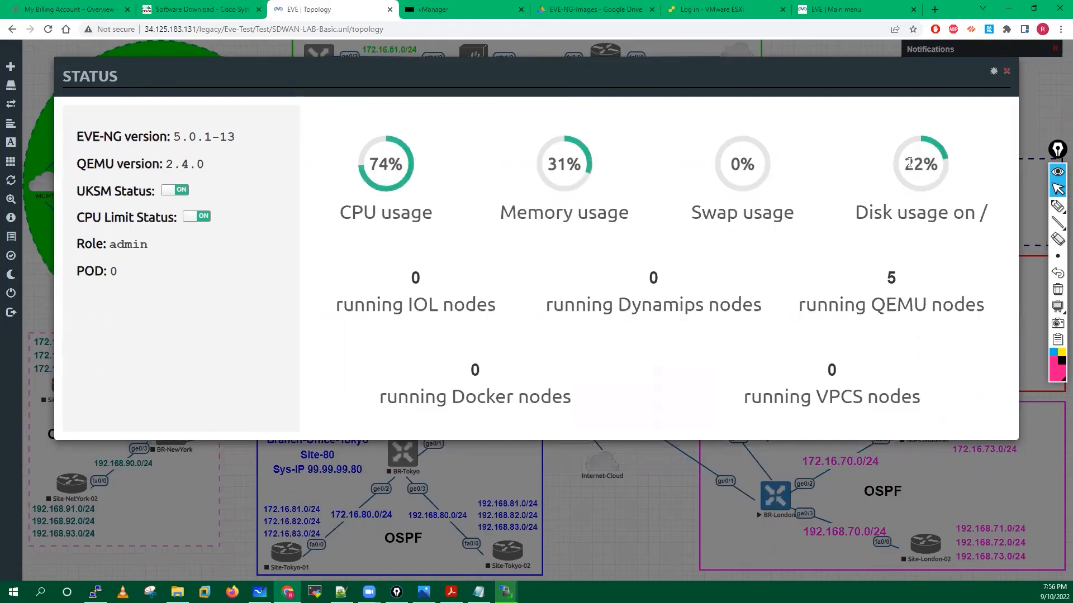
{"action": "left_click", "coordinate": [1006, 72]}
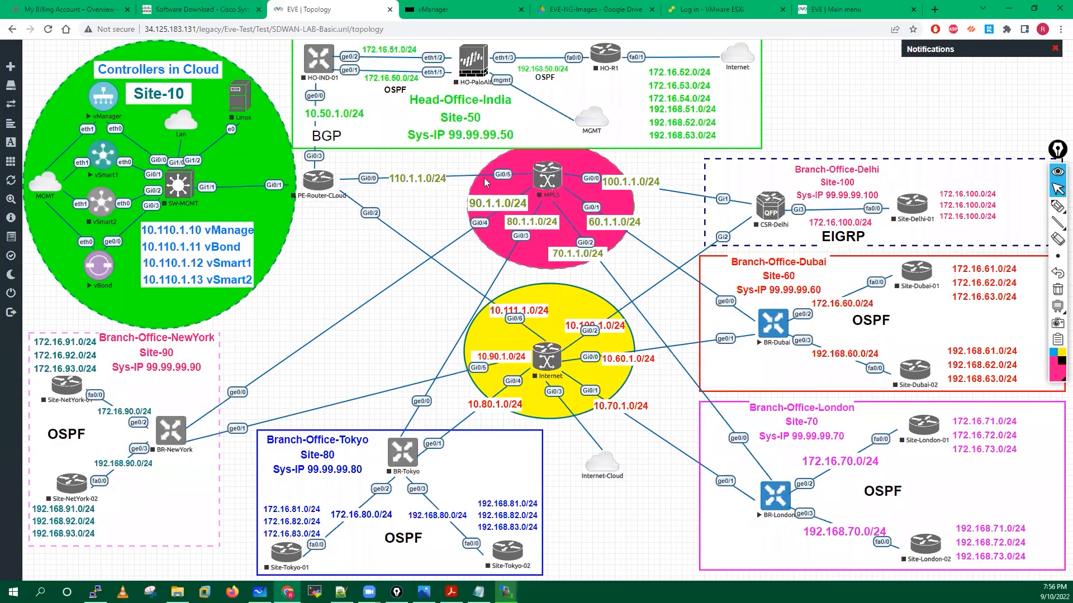
{"action": "key", "text": "alt+Tab"}
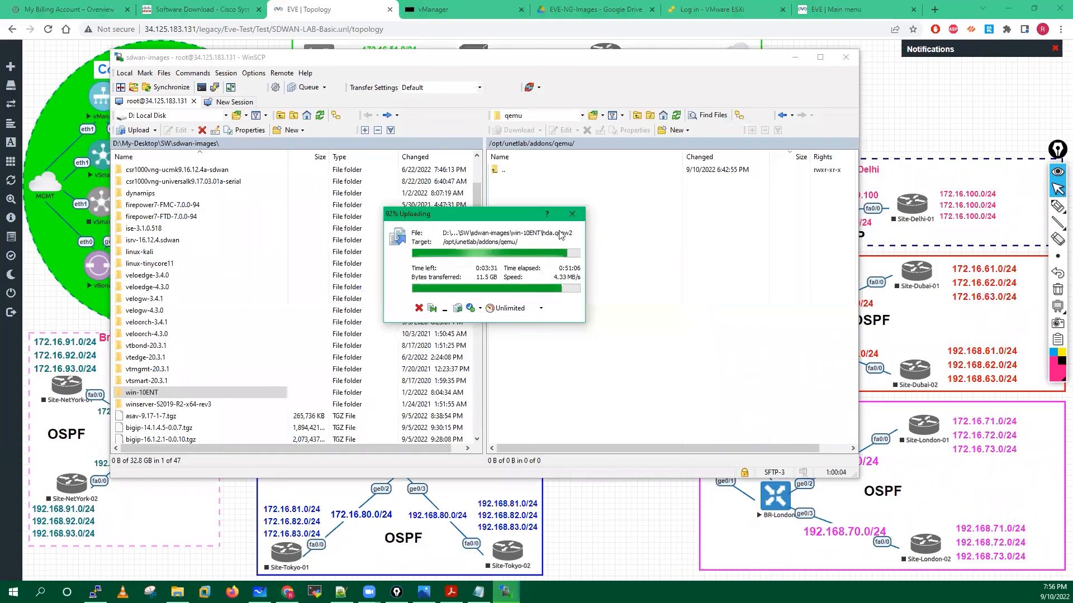
Move the win-10ENT upload progress dialog aside and bring the sdwan-images folder to the front.
{"action": "left_click_drag", "start_coordinate": [537, 217], "coordinate": [647, 231]}
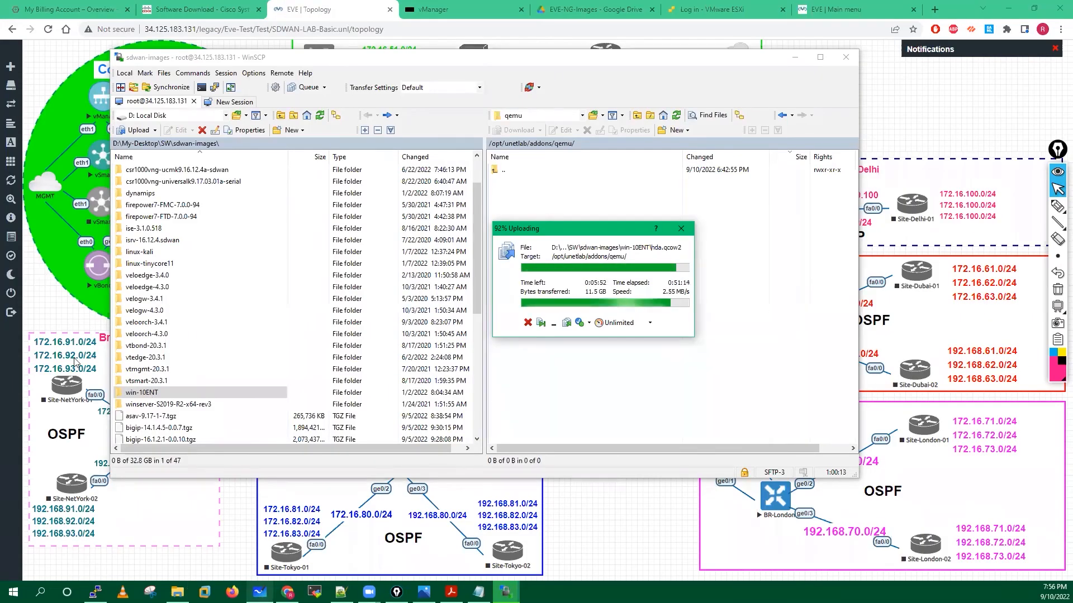
{"action": "left_click", "coordinate": [177, 592]}
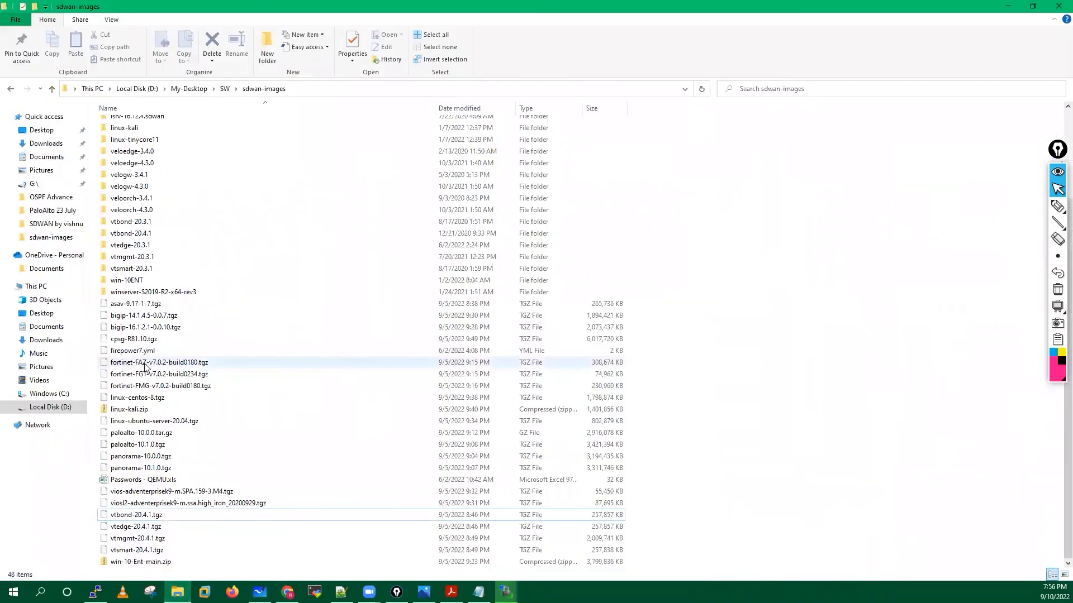
{"action": "left_click", "coordinate": [138, 426]}
Extract linux-ubuntu-server-20.04.tgz, then its .tar, in place with 7-Zip Extract Here.
{"action": "right_click", "coordinate": [137, 425]}
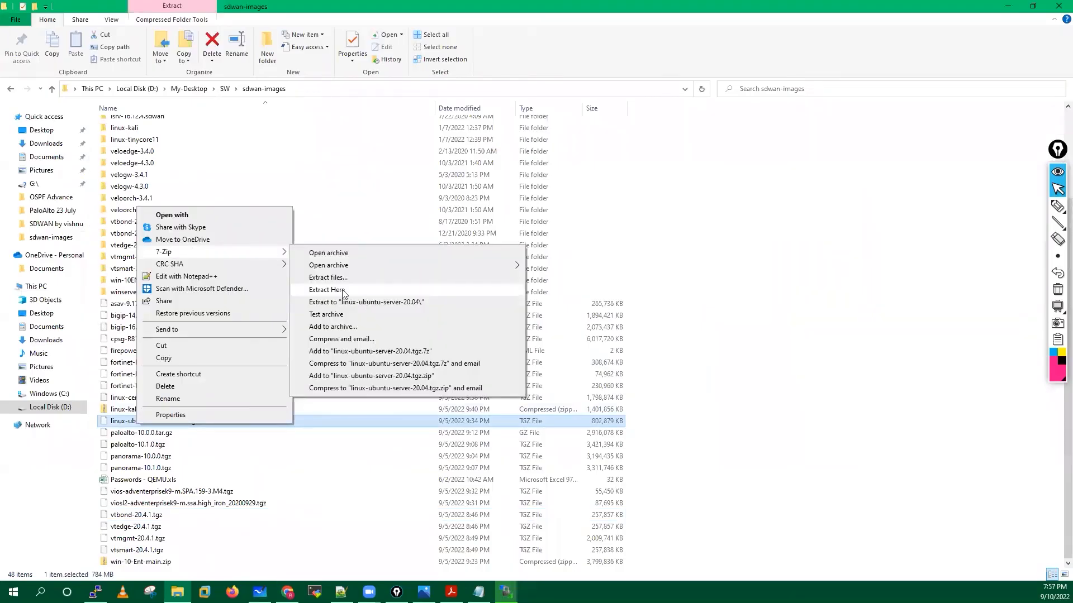
{"action": "left_click", "coordinate": [328, 290]}
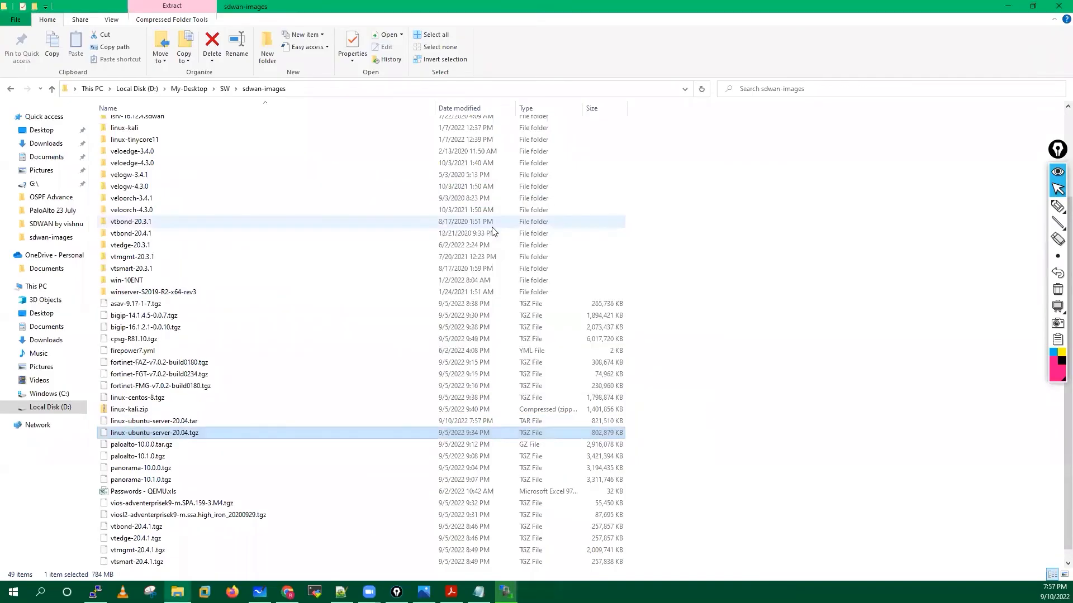
{"action": "left_click", "coordinate": [176, 422]}
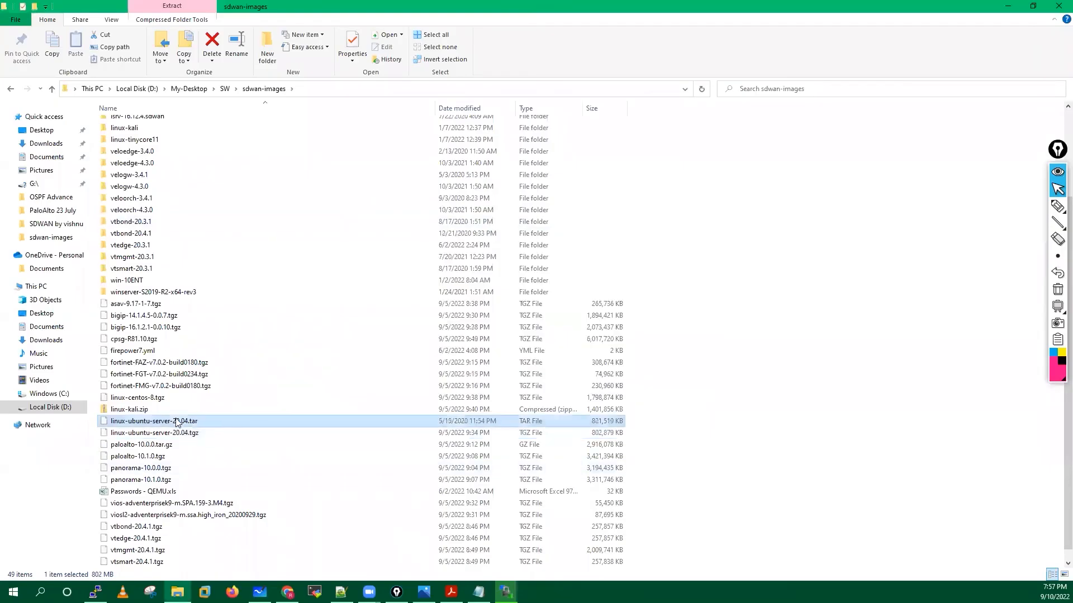
{"action": "right_click", "coordinate": [176, 420]}
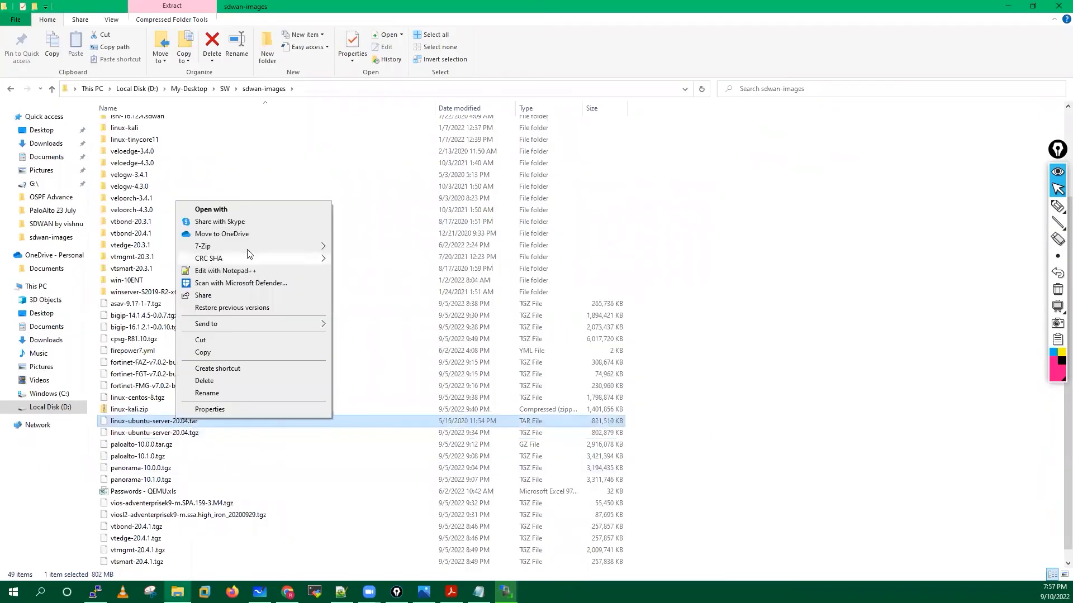
{"action": "mouse_move", "coordinate": [206, 247]}
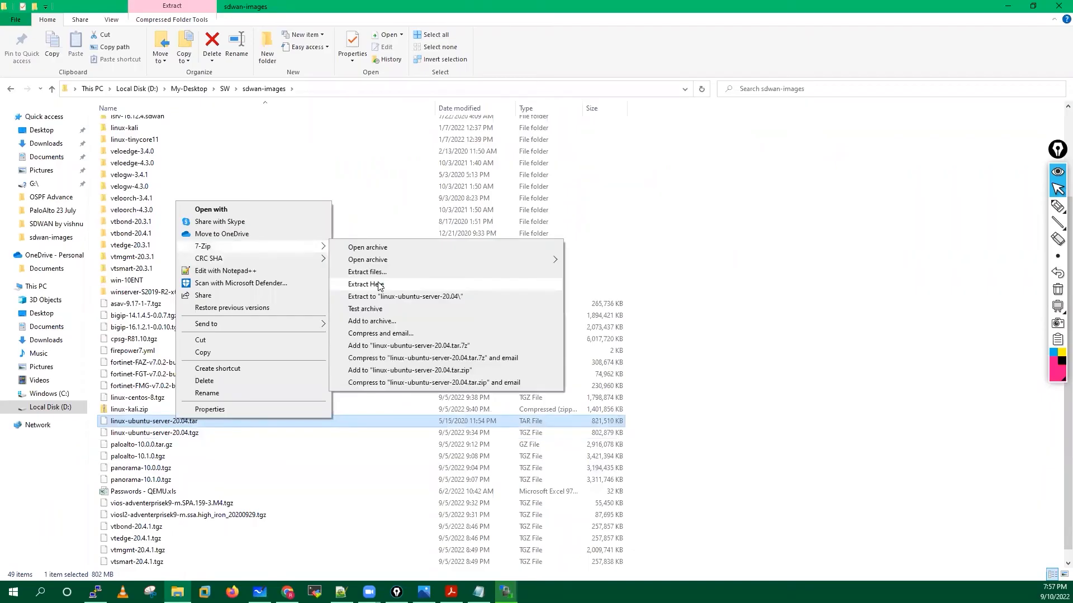
{"action": "left_click", "coordinate": [379, 286]}
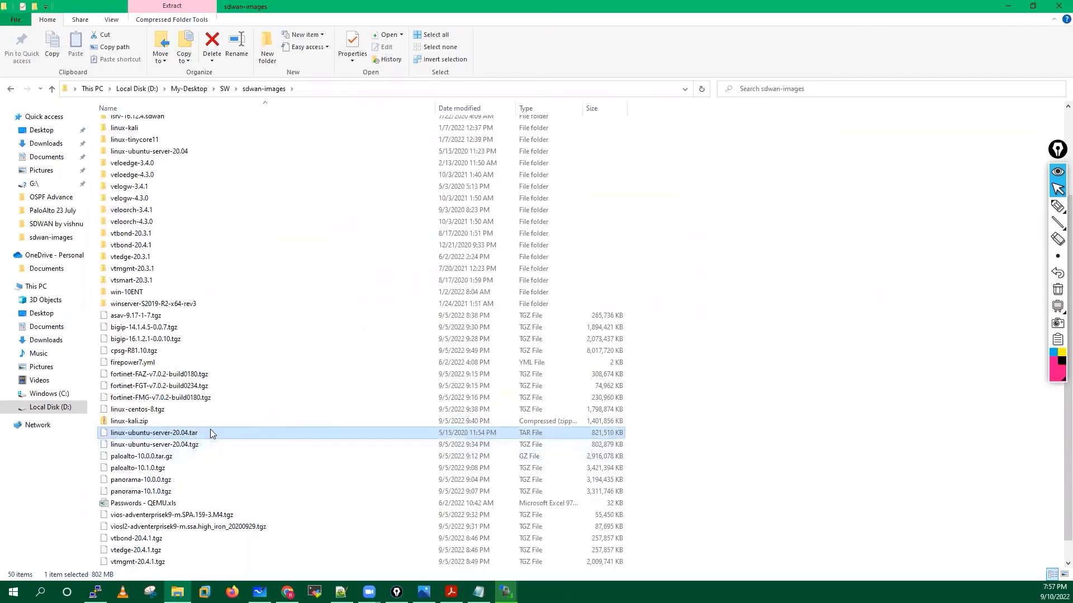
Delete the intermediate .tar and open the new linux-ubuntu-server-20.04 folder.
{"action": "key", "text": "Delete"}
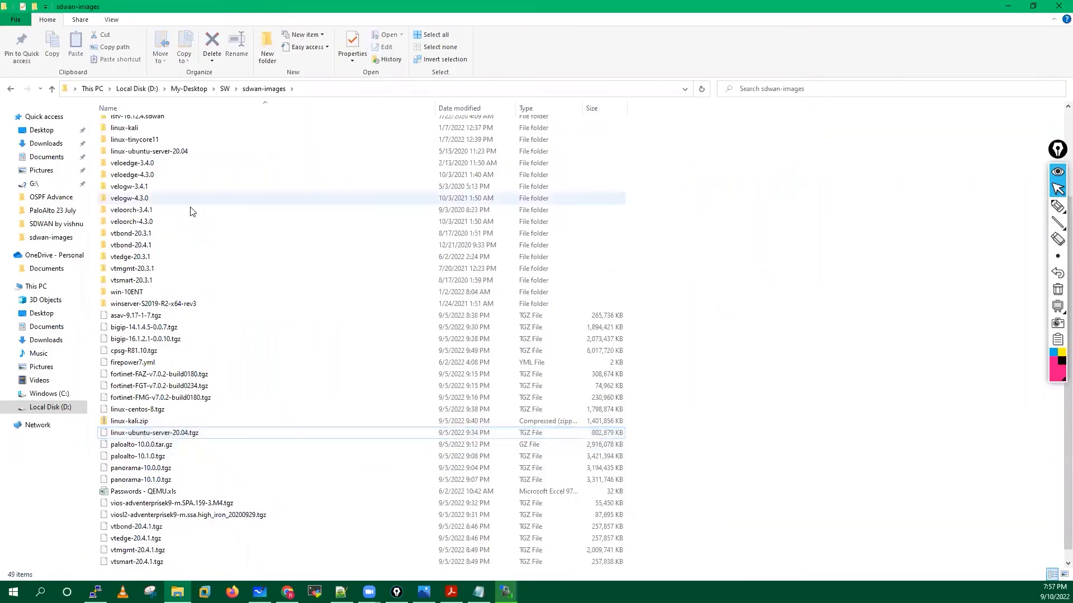
{"action": "scroll", "coordinate": [188, 212], "scroll_direction": "up", "scroll_amount": 3}
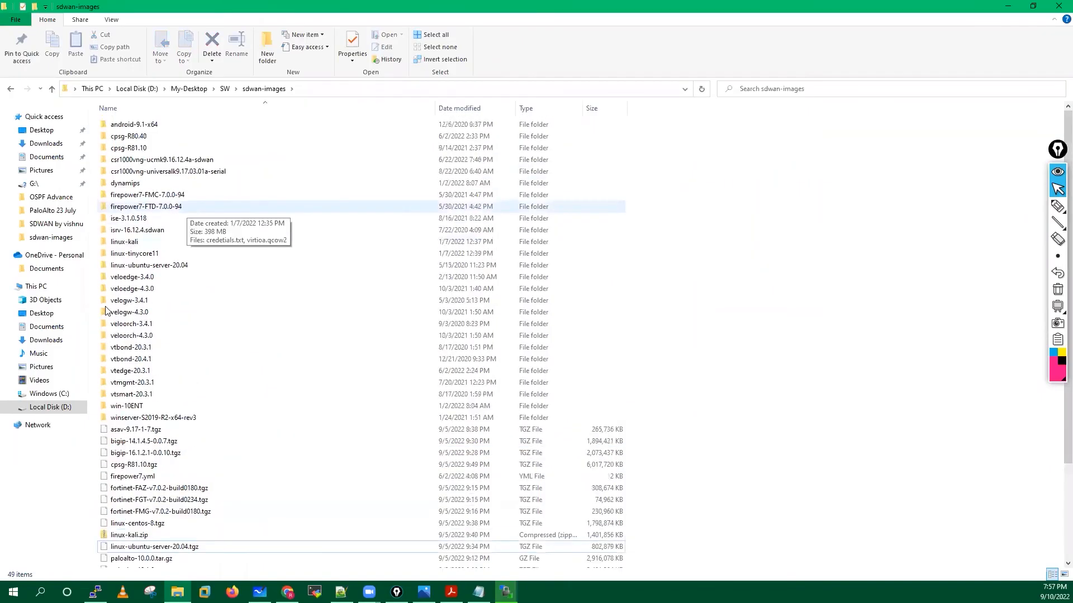
{"action": "left_click", "coordinate": [175, 268]}
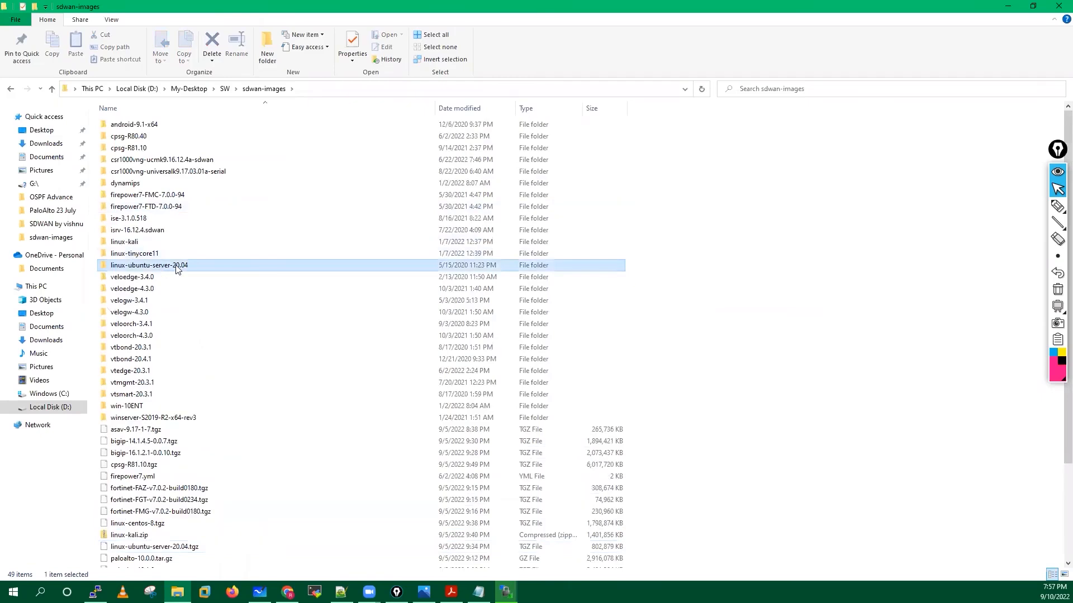
{"action": "double_click", "coordinate": [188, 265]}
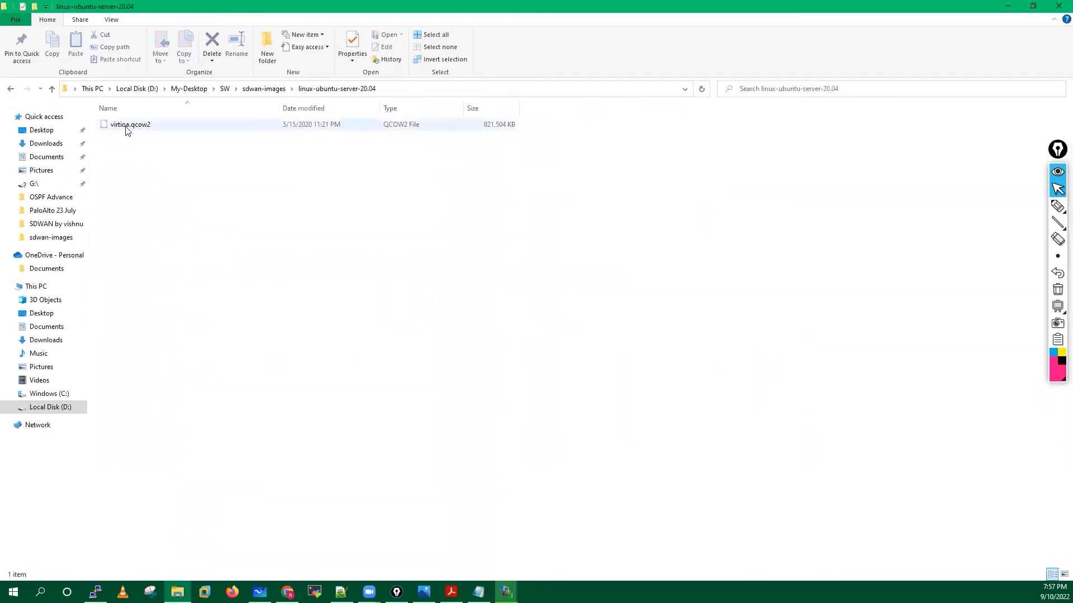
Return to the sdwan-images folder using the address bar breadcrumb.
{"action": "left_click", "coordinate": [255, 89]}
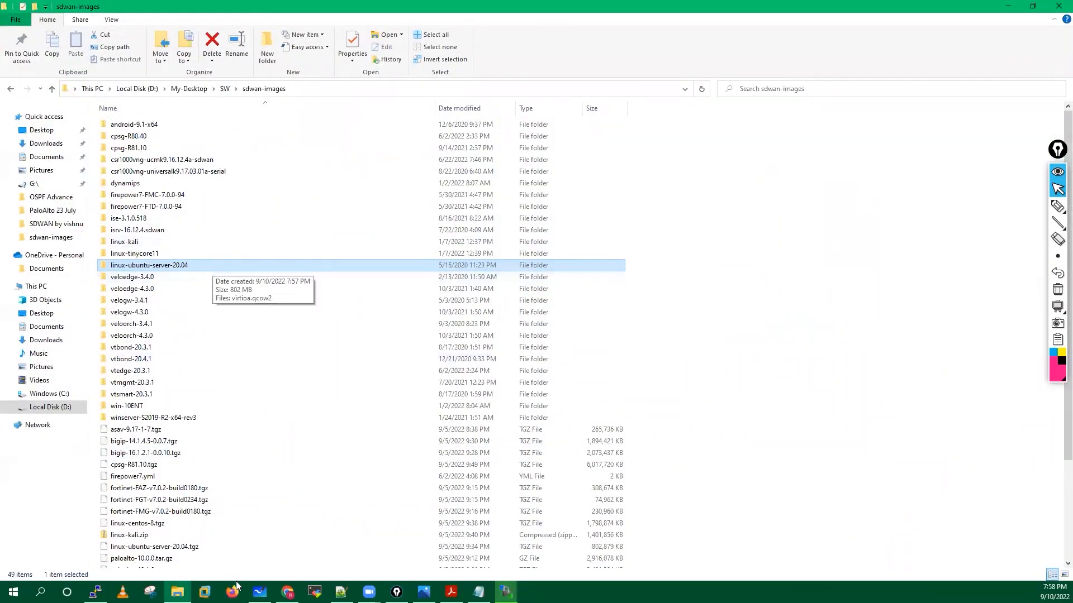
Unpack vios-adventerprisek9-m.SPA.159-3.M4.tgz and its resulting .tar in place with 7-Zip.
{"action": "scroll", "coordinate": [186, 272], "scroll_direction": "down", "scroll_amount": 4}
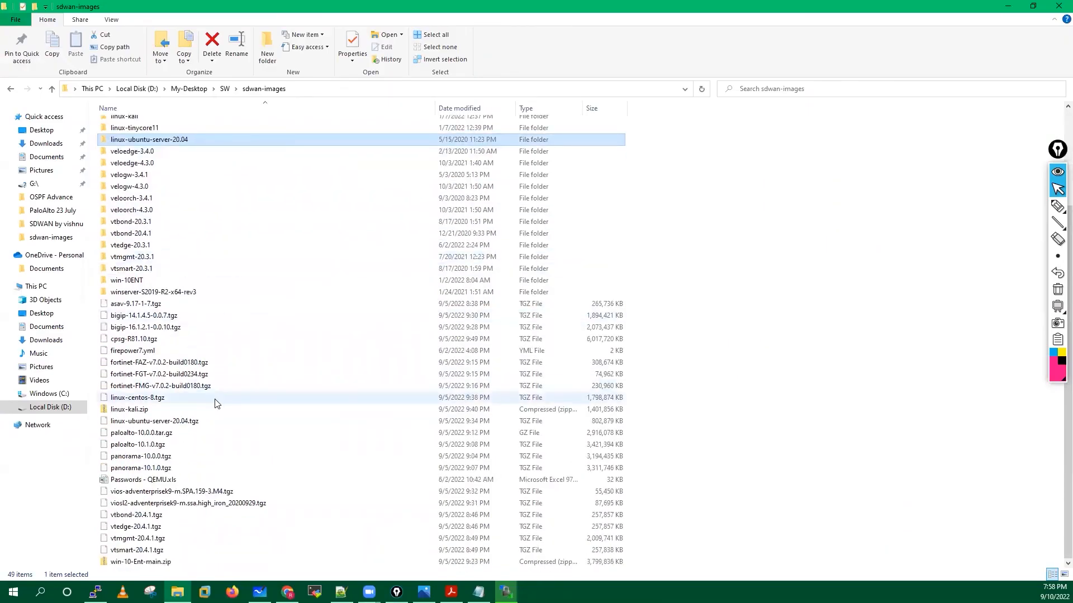
{"action": "left_click", "coordinate": [179, 492]}
{"action": "right_click", "coordinate": [179, 492]}
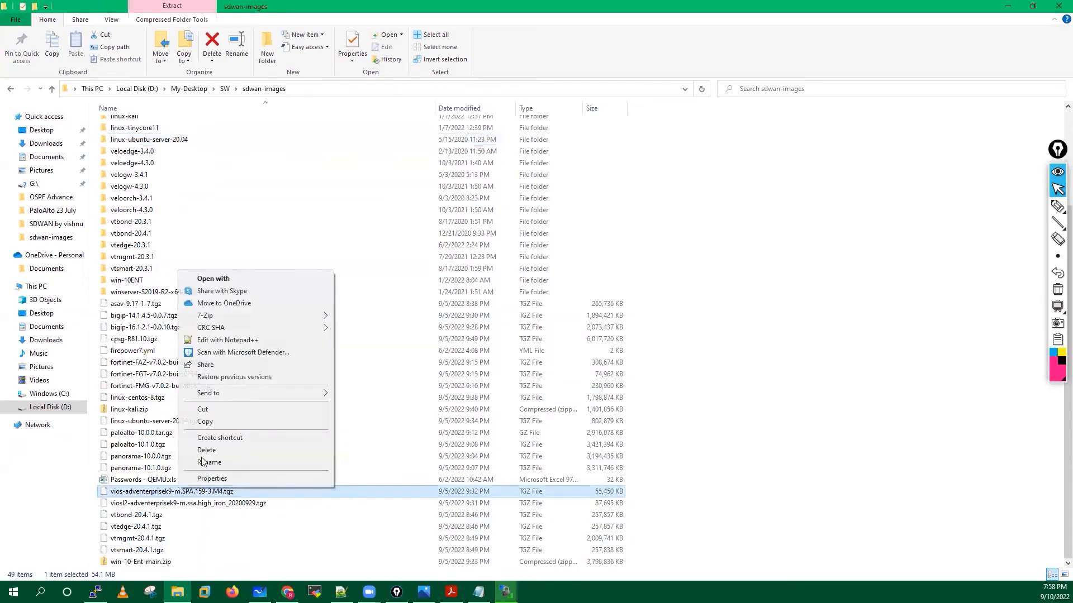
{"action": "mouse_move", "coordinate": [218, 329]}
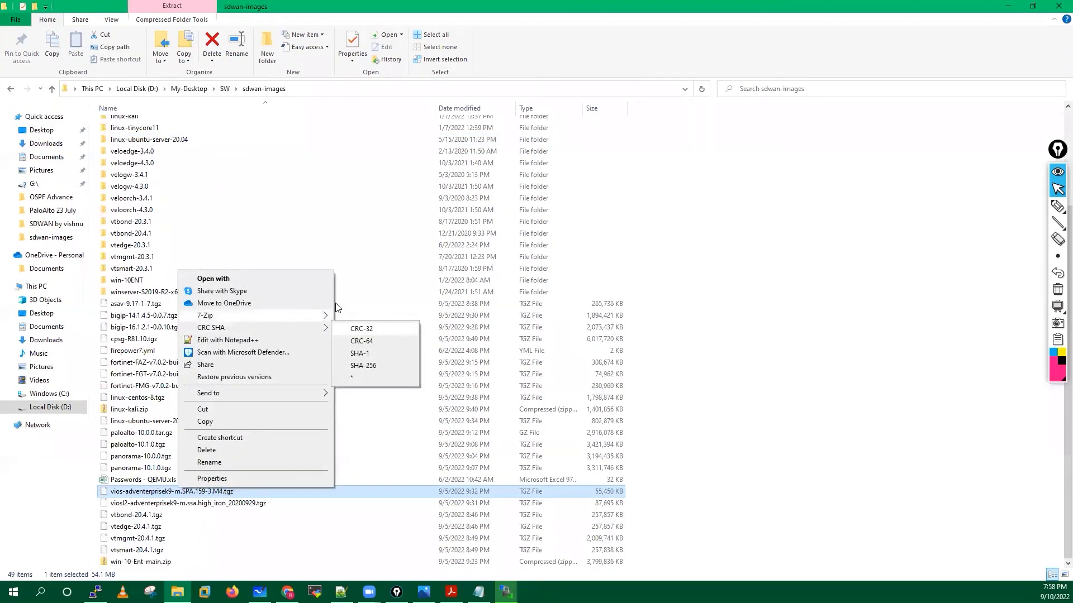
{"action": "mouse_move", "coordinate": [313, 315]}
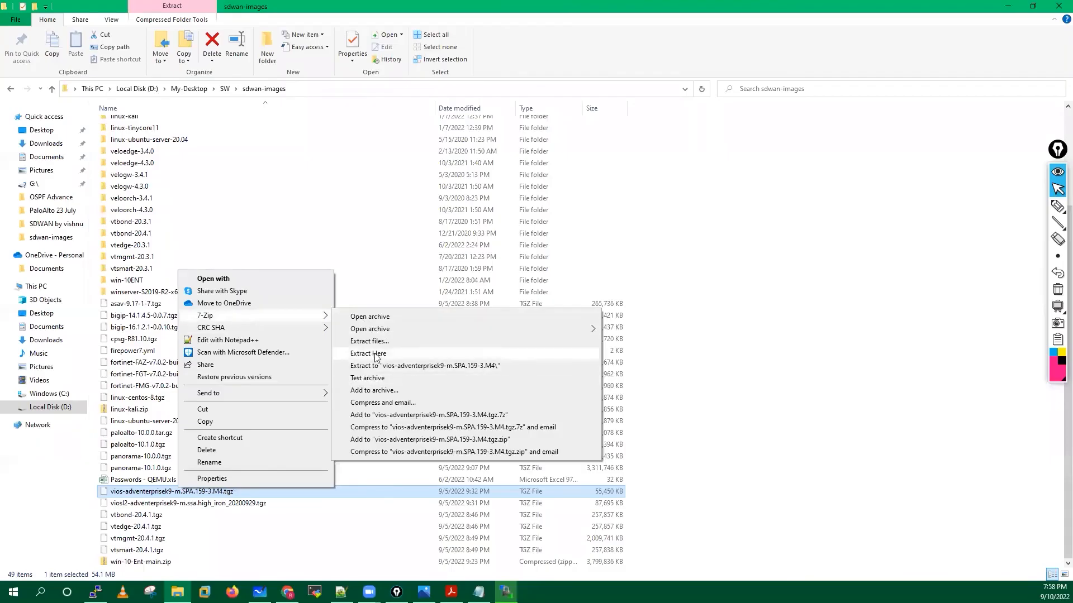
{"action": "left_click", "coordinate": [376, 358]}
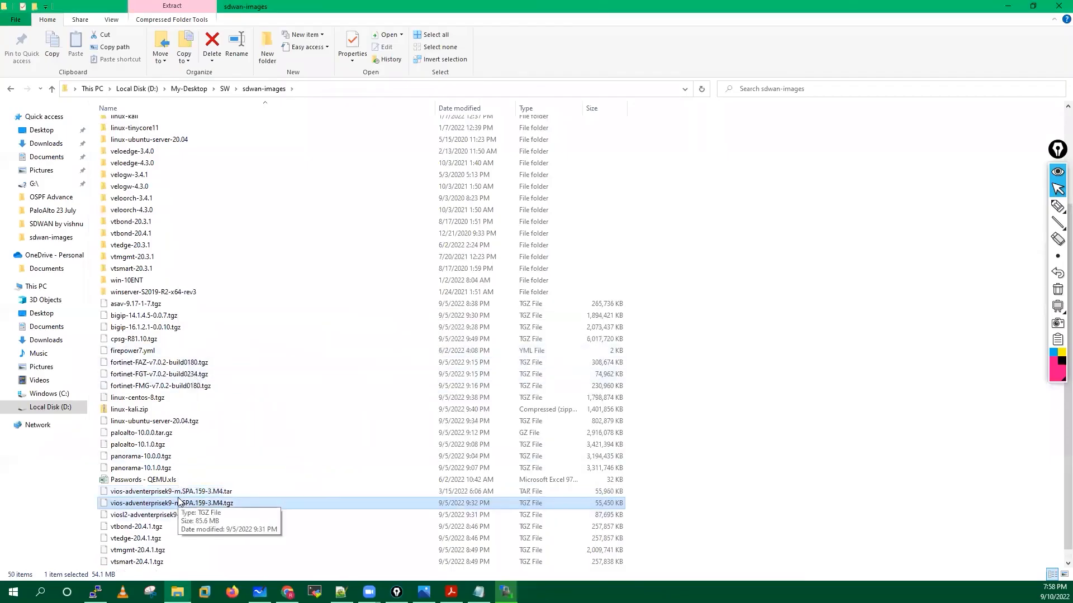
{"action": "left_click", "coordinate": [220, 493]}
{"action": "right_click", "coordinate": [220, 492]}
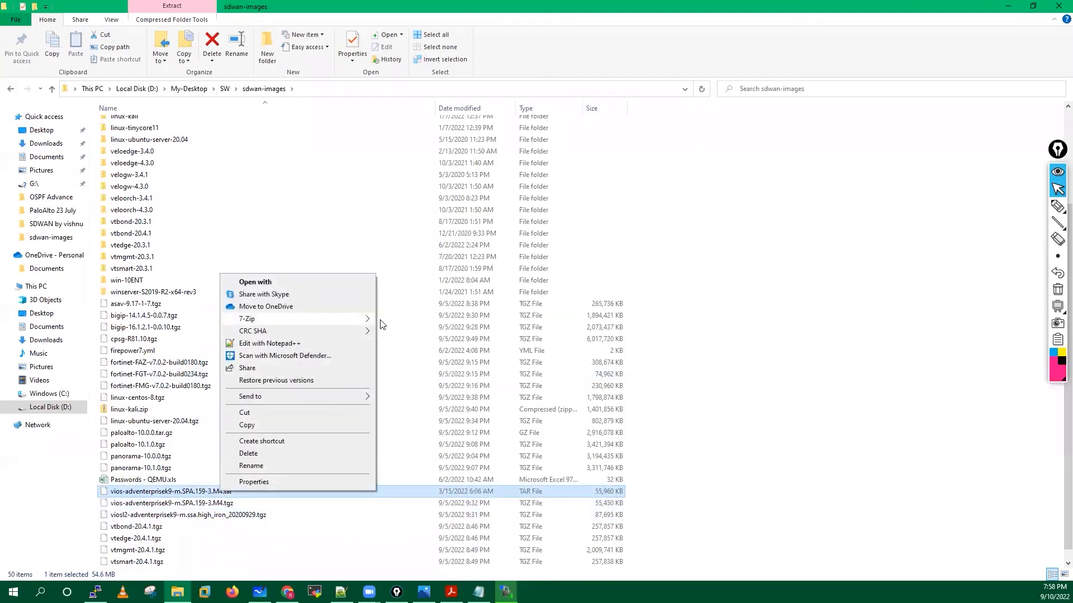
{"action": "mouse_move", "coordinate": [366, 319]}
{"action": "left_click", "coordinate": [416, 358]}
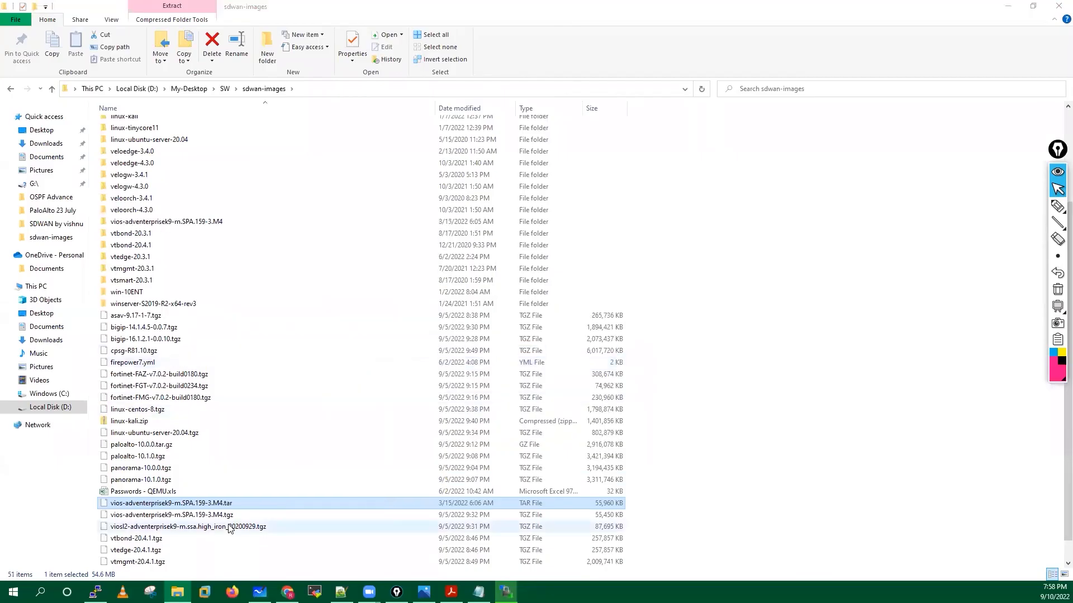
Unpack the viosl2-adventerprisek9-m.ssa.high_iron_20200929 .tgz and .tar archives the same way.
{"action": "right_click", "coordinate": [194, 529]}
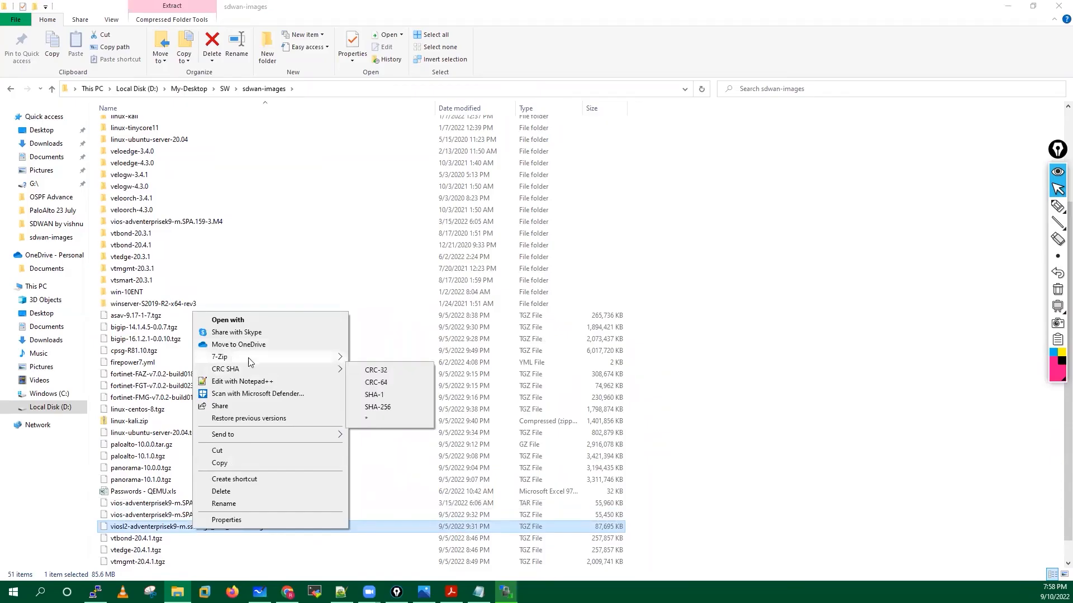
{"action": "mouse_move", "coordinate": [234, 358]}
{"action": "left_click", "coordinate": [385, 395]}
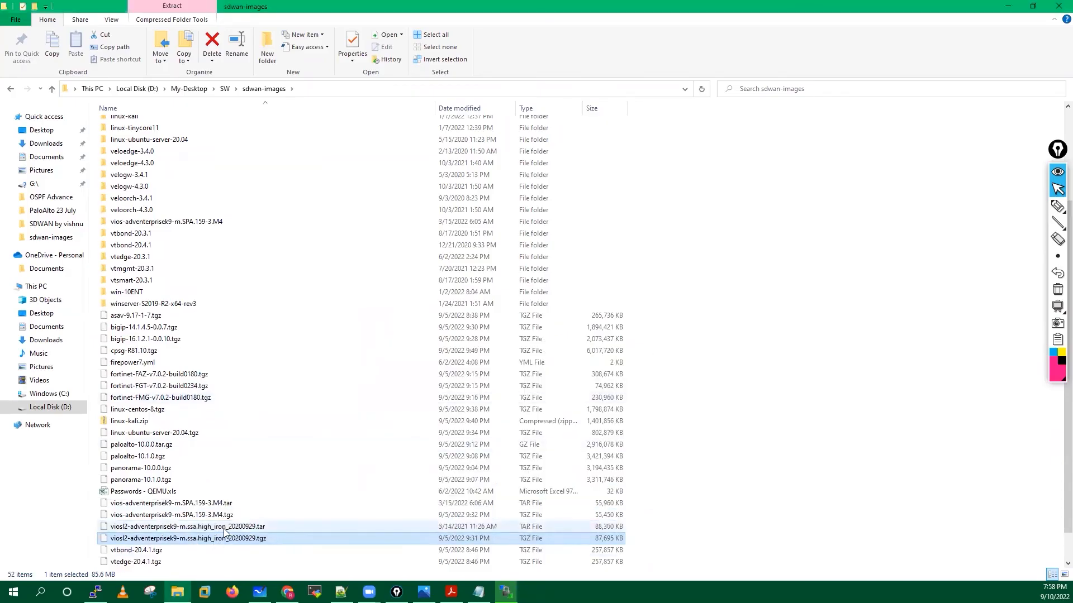
{"action": "left_click", "coordinate": [175, 530]}
{"action": "right_click", "coordinate": [175, 530]}
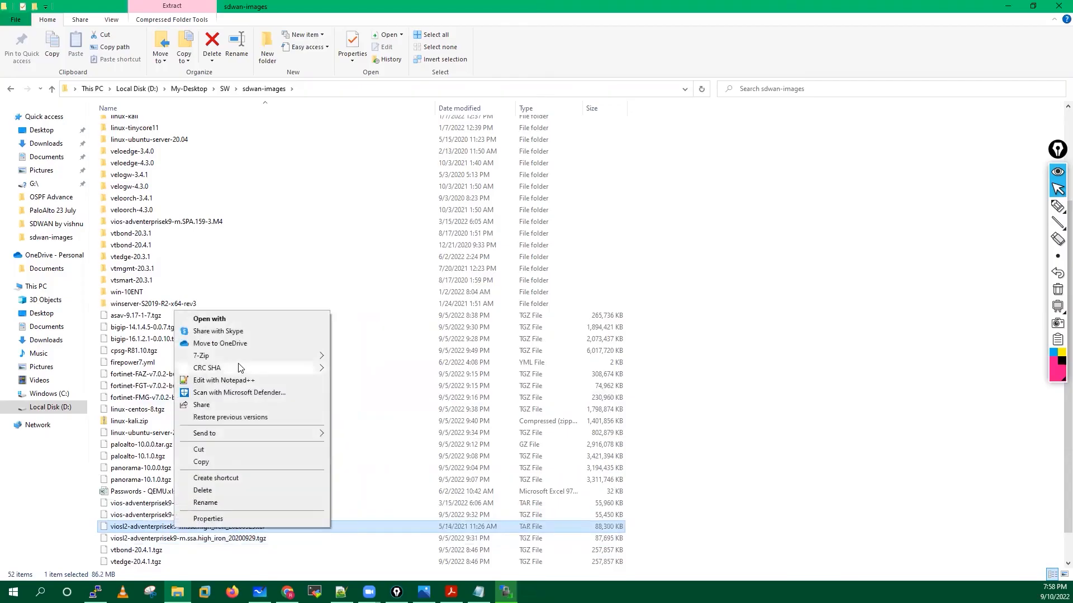
{"action": "mouse_move", "coordinate": [226, 356]}
{"action": "left_click", "coordinate": [361, 393]}
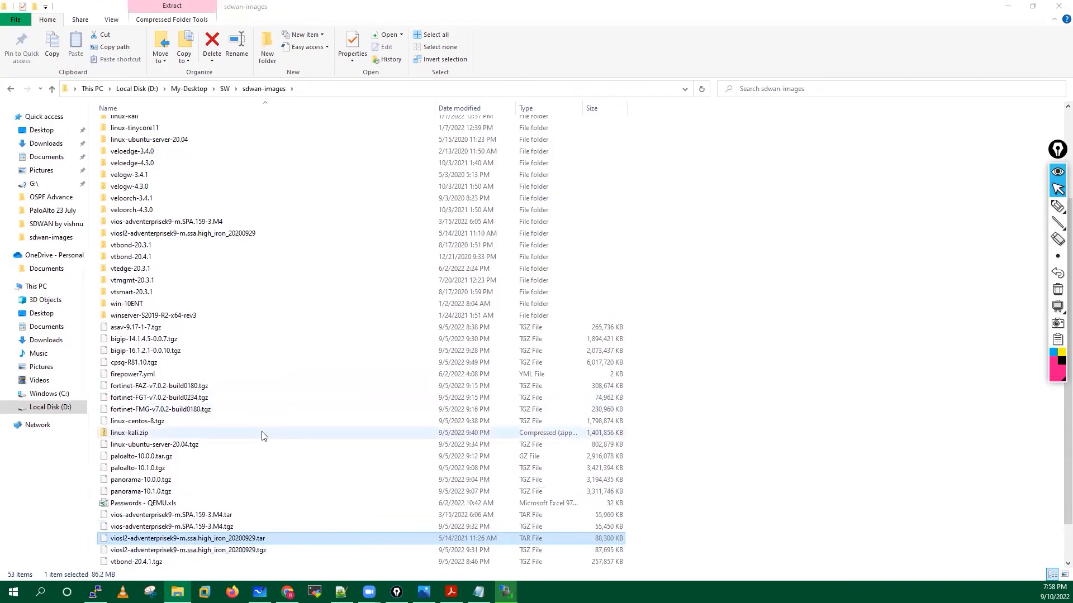
{"action": "scroll", "coordinate": [264, 435], "scroll_direction": "up", "scroll_amount": 4}
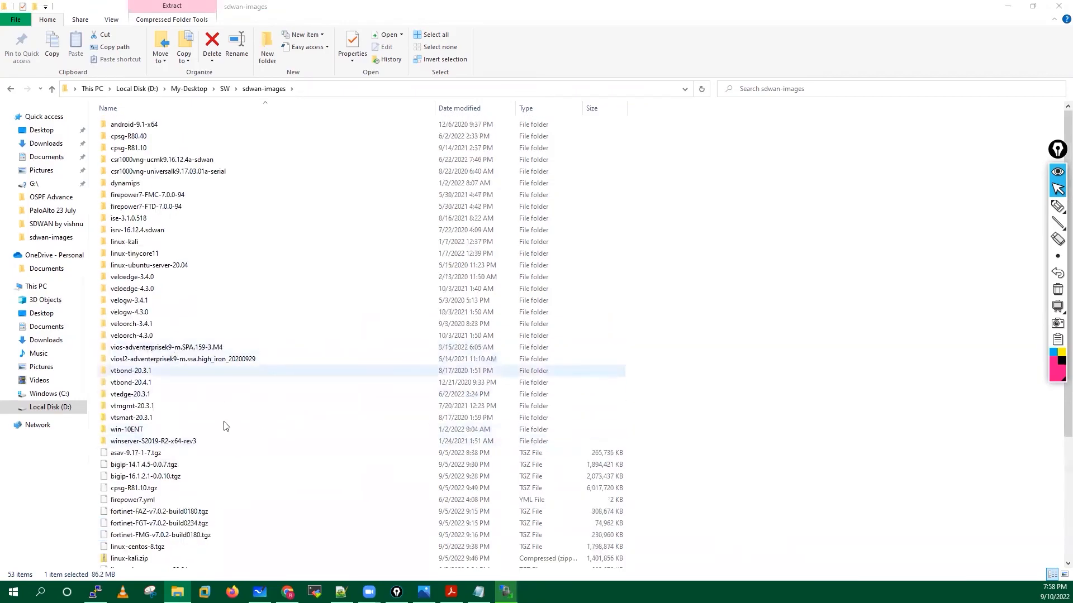
{"action": "scroll", "coordinate": [283, 448], "scroll_direction": "down", "scroll_amount": 4}
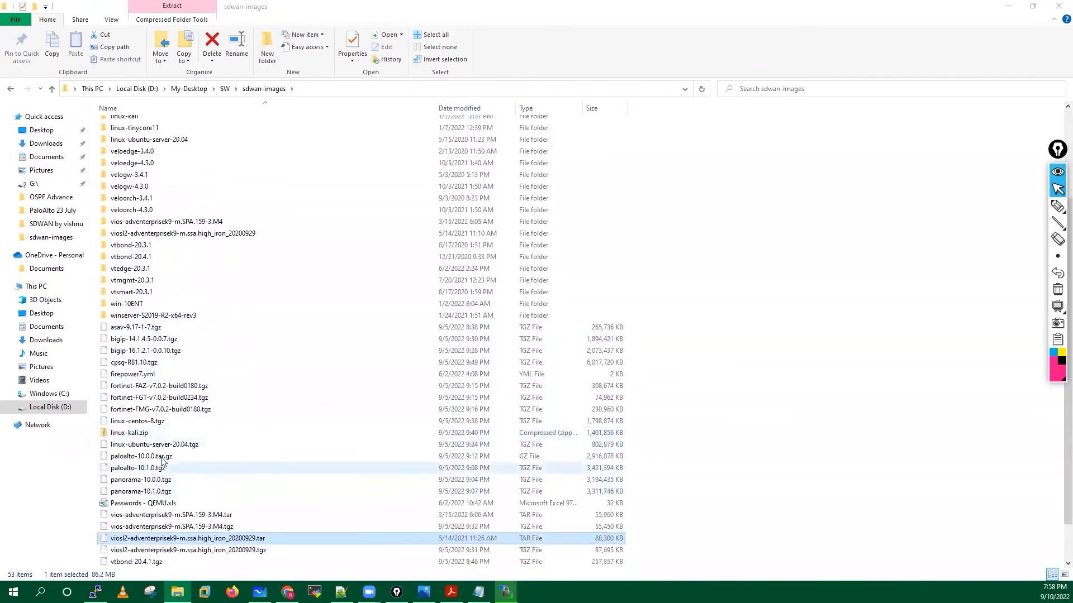
{"action": "left_click", "coordinate": [144, 458]}
Unpack paloalto-10.0.0.tar.gz to paloalto-10.0.0.tar, briefly checking the EVE-NG lab in the browser.
{"action": "right_click", "coordinate": [144, 459]}
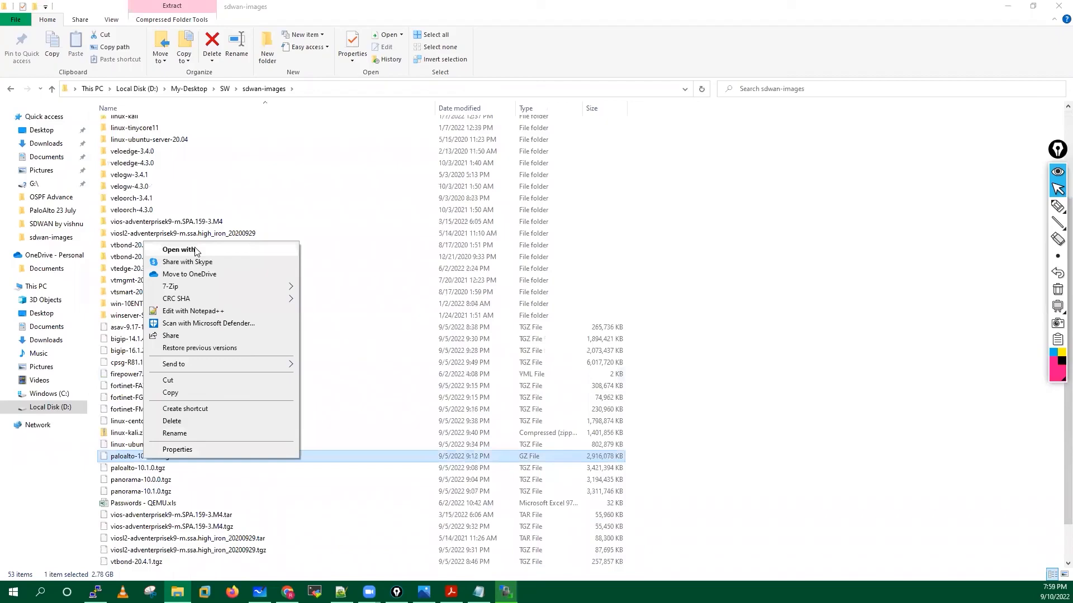
{"action": "mouse_move", "coordinate": [187, 287]}
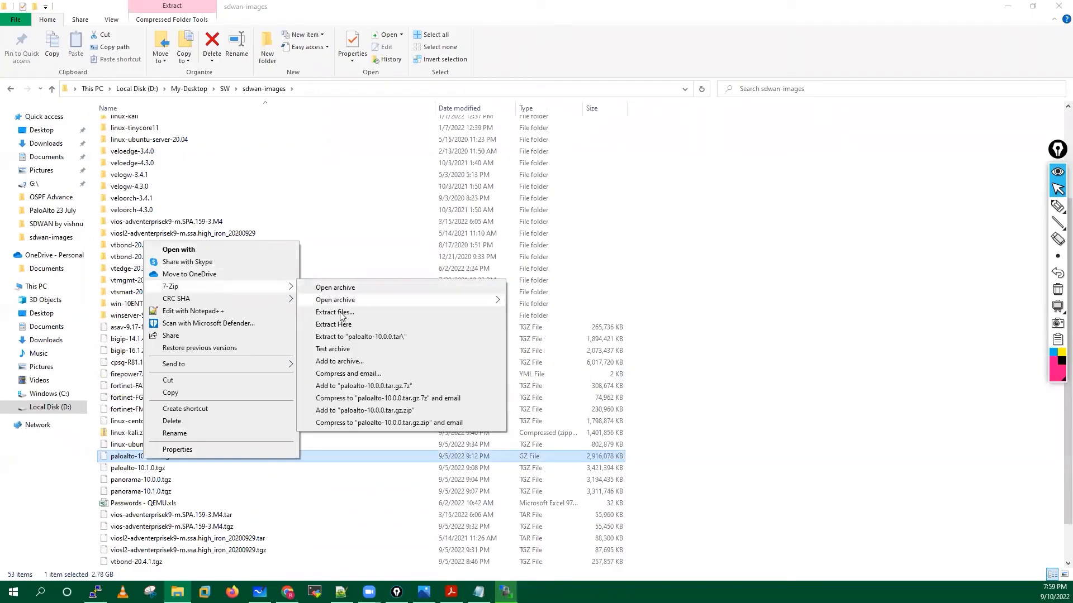
{"action": "left_click", "coordinate": [335, 326]}
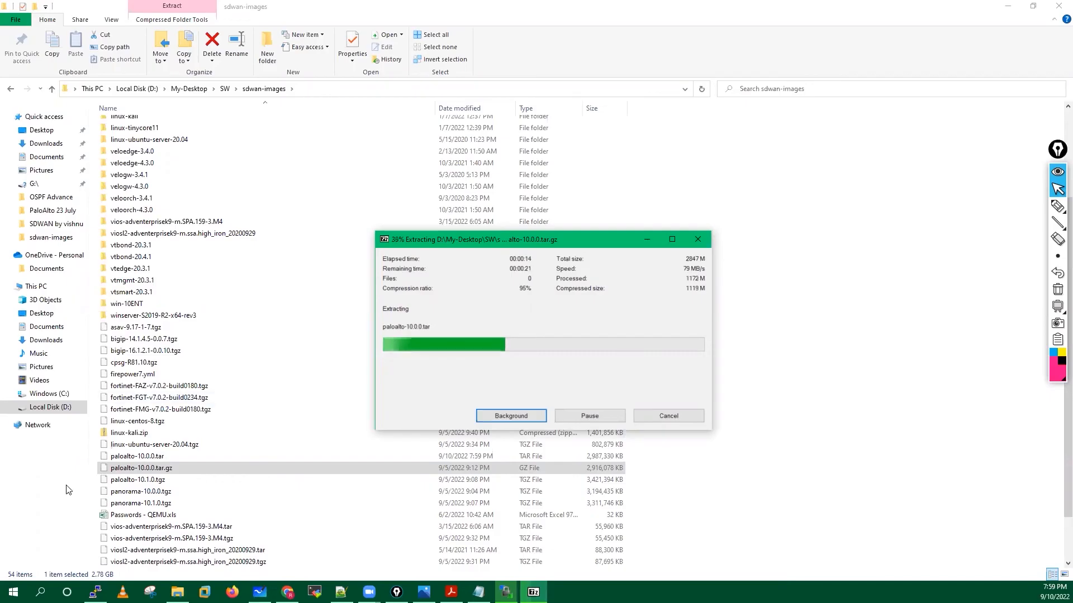
{"action": "left_click", "coordinate": [288, 593]}
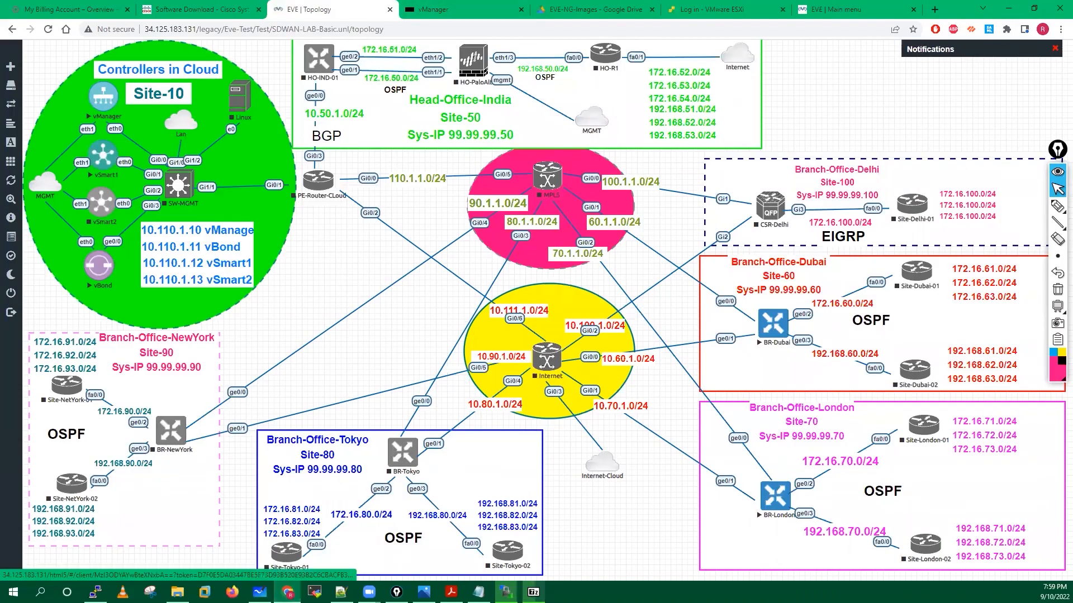
{"action": "left_click", "coordinate": [1009, 7]}
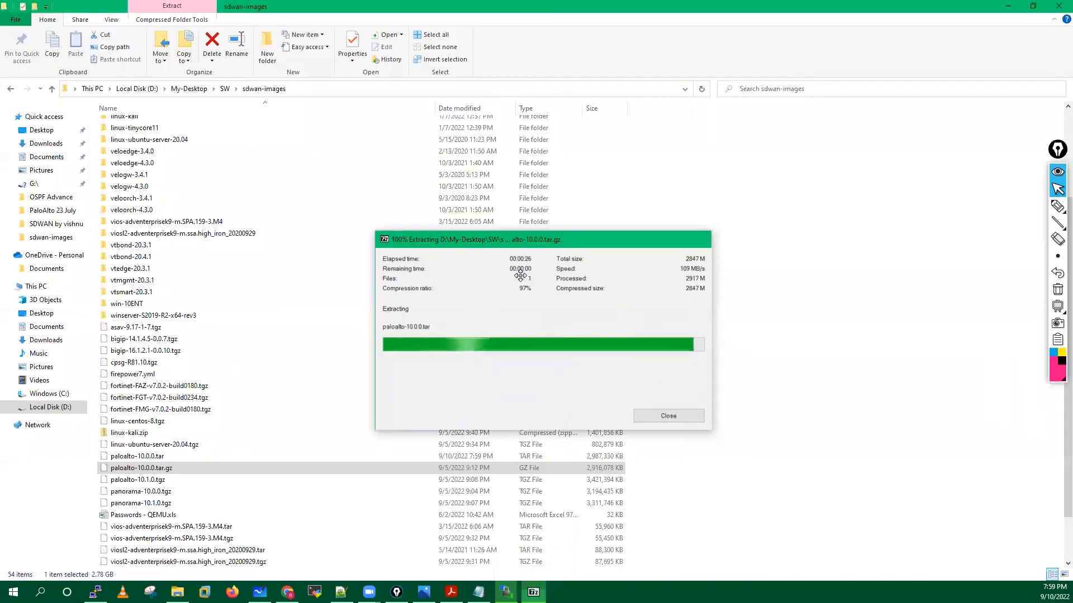
Extract paloalto-10.0.0.tar into a new paloalto-10.0.0 folder.
{"action": "left_click", "coordinate": [163, 456]}
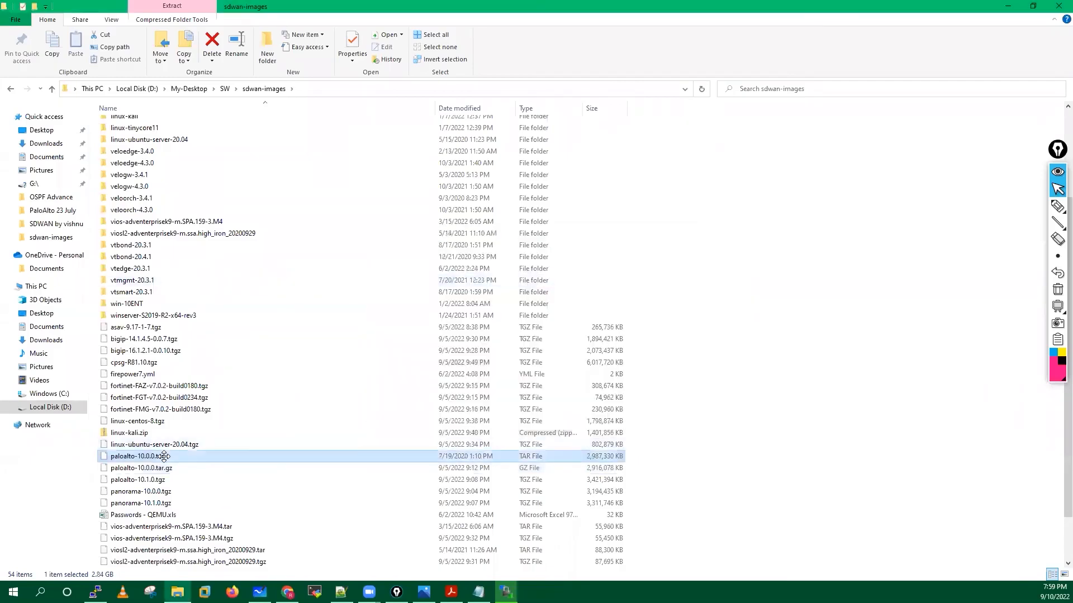
{"action": "right_click", "coordinate": [163, 457]}
{"action": "mouse_move", "coordinate": [208, 286]}
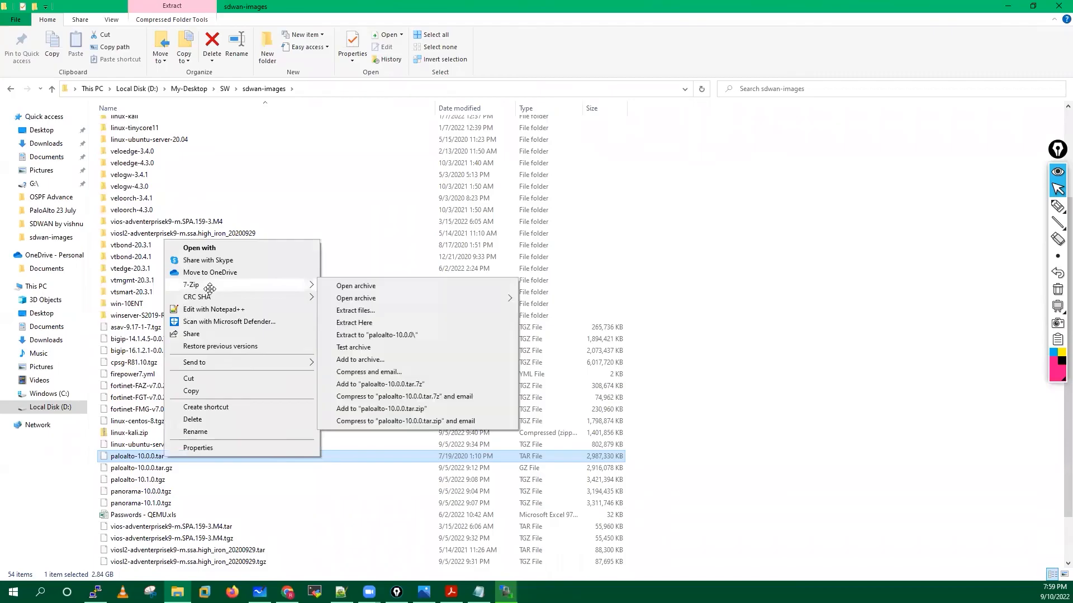
{"action": "left_click", "coordinate": [376, 334]}
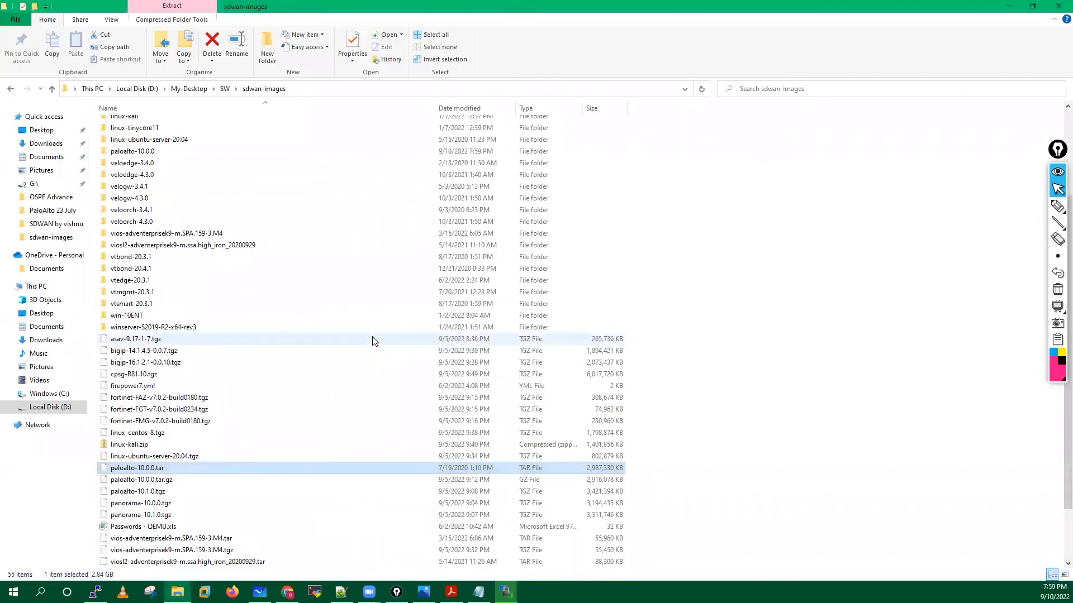
Point out the new linux-ubuntu, paloalto, vIOS and viosl2 folders and check the upload at 97%.
{"action": "scroll", "coordinate": [374, 341], "scroll_direction": "up", "scroll_amount": 4}
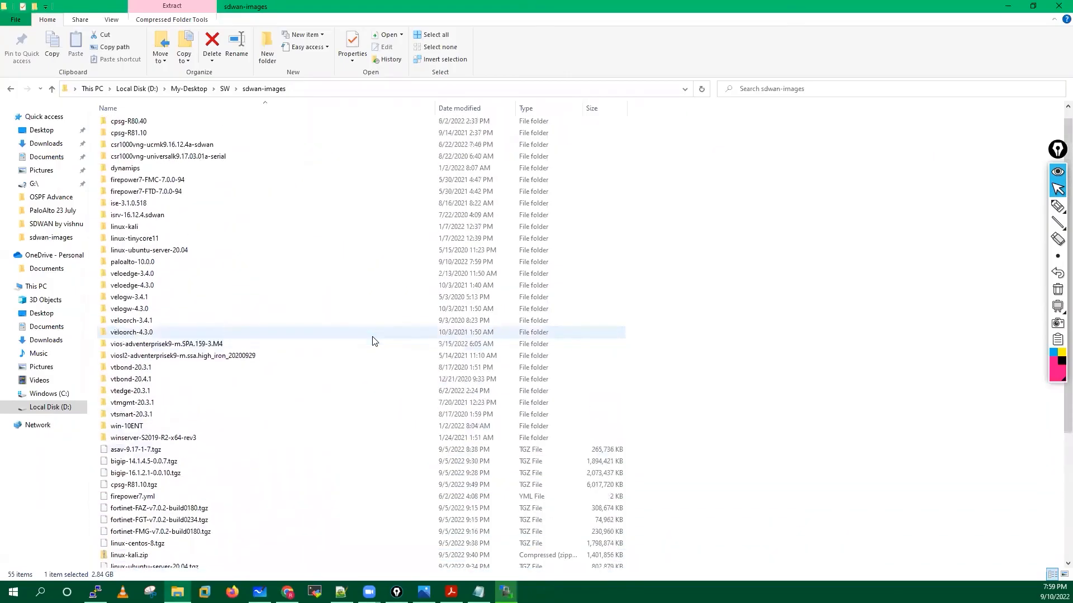
{"action": "left_click", "coordinate": [155, 267]}
{"action": "left_click", "coordinate": [143, 280]}
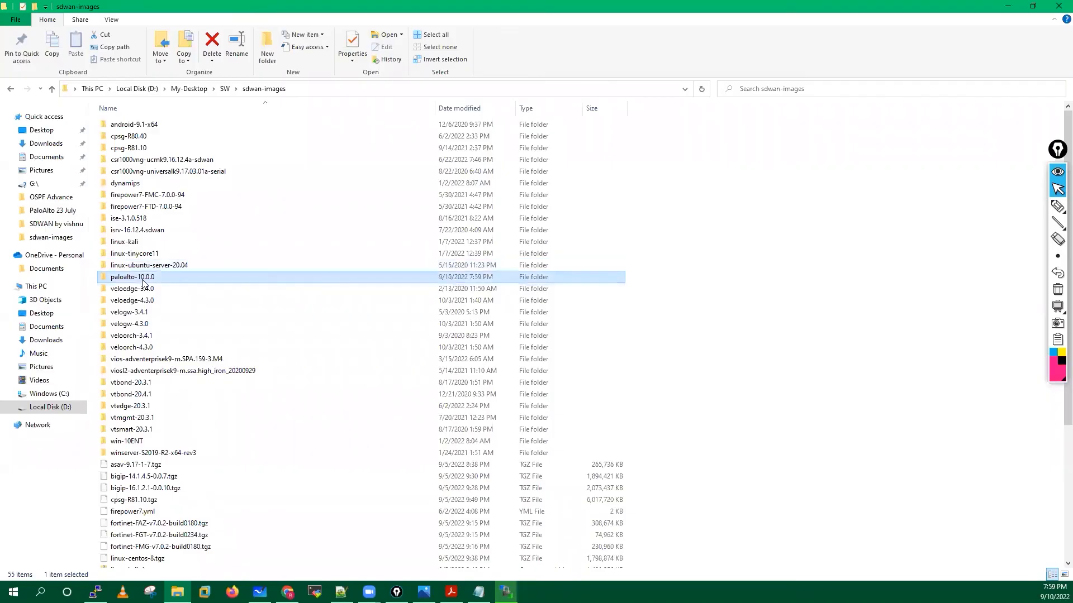
{"action": "left_click", "coordinate": [163, 361]}
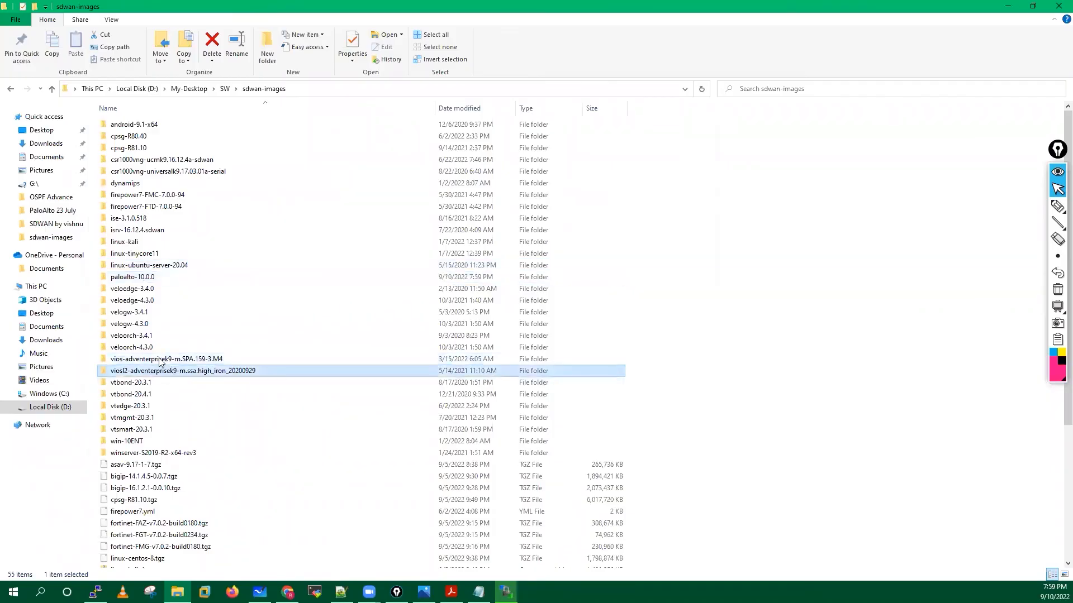
{"action": "left_click", "coordinate": [161, 371]}
{"action": "left_click", "coordinate": [157, 360]}
{"action": "left_click", "coordinate": [149, 372]}
{"action": "left_click", "coordinate": [506, 592]}
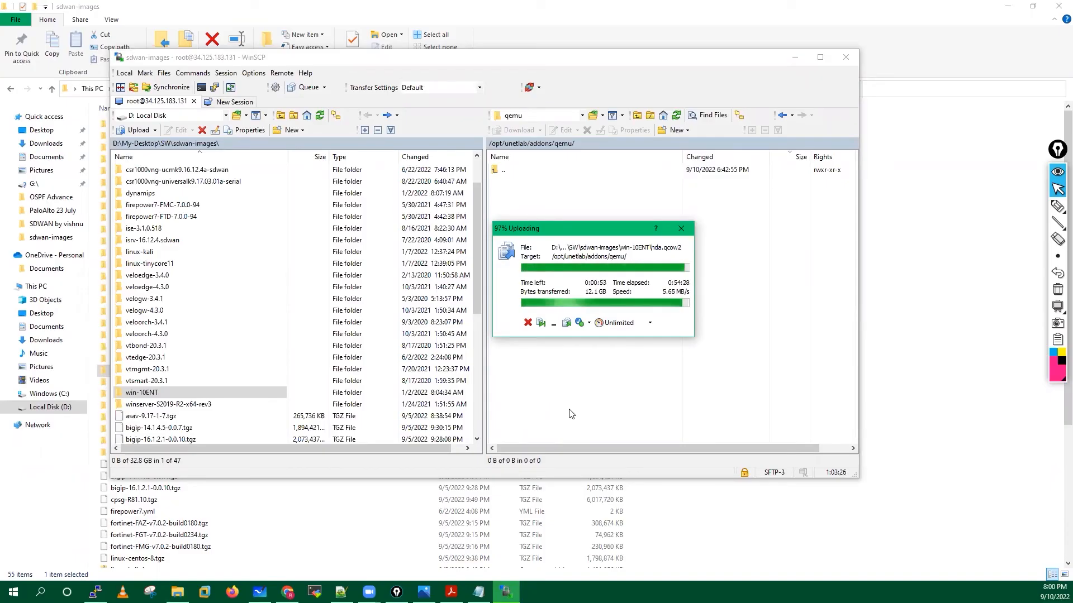
{"action": "left_click", "coordinate": [1058, 206]}
{"action": "left_click_drag", "start_coordinate": [799, 222], "coordinate": [798, 209]}
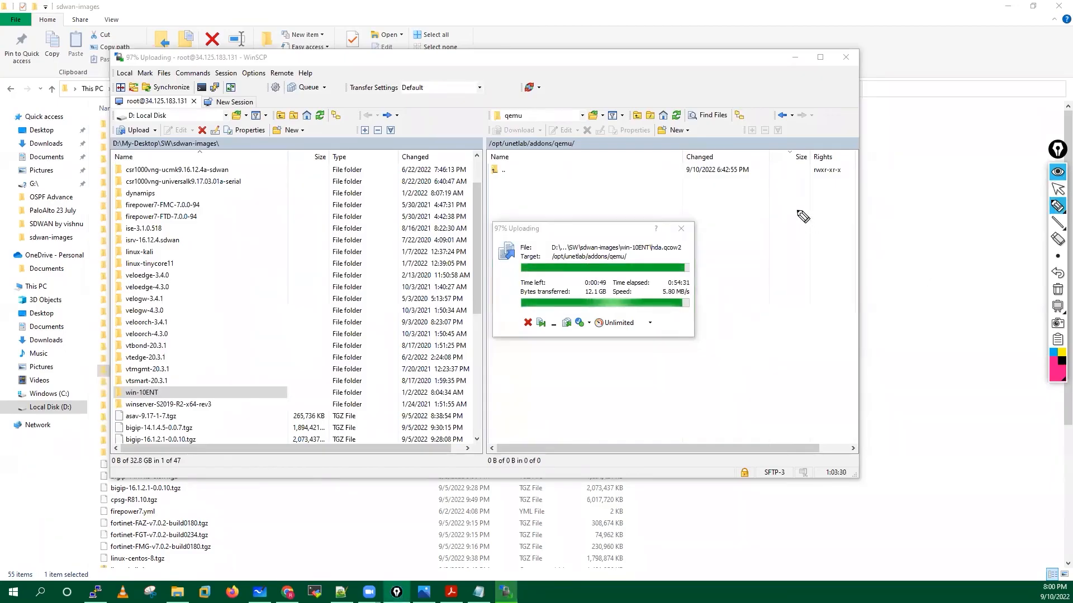
{"action": "mouse_move", "coordinate": [797, 238]}
{"action": "left_mouse_down"}
{"action": "mouse_move", "coordinate": [819, 215]}
{"action": "mouse_move", "coordinate": [821, 225]}
{"action": "left_mouse_up"}
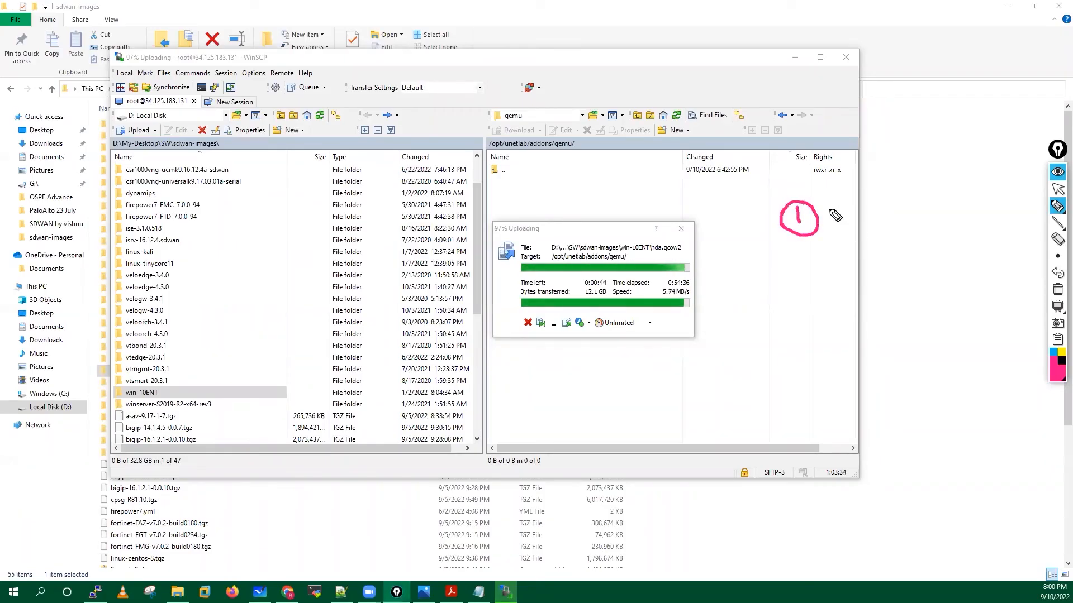
{"action": "mouse_move", "coordinate": [835, 213]}
{"action": "left_mouse_down"}
{"action": "mouse_move", "coordinate": [843, 228]}
{"action": "mouse_move", "coordinate": [857, 216]}
{"action": "mouse_move", "coordinate": [891, 225]}
{"action": "mouse_move", "coordinate": [892, 208]}
{"action": "left_mouse_up"}
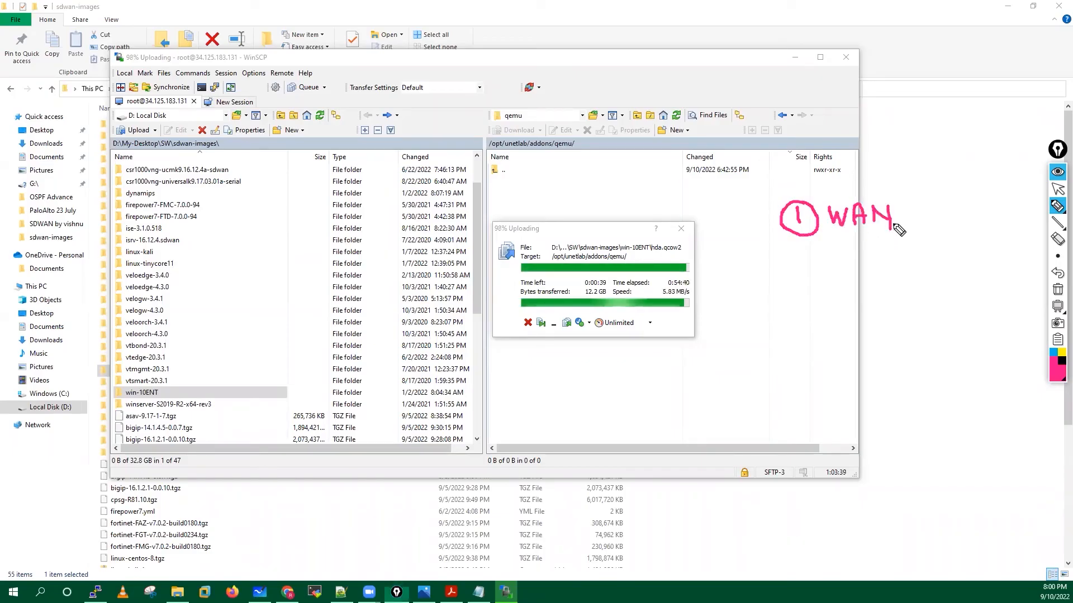
{"action": "mouse_move", "coordinate": [835, 176]}
{"action": "left_mouse_down"}
{"action": "mouse_move", "coordinate": [767, 258]}
{"action": "mouse_move", "coordinate": [872, 186]}
{"action": "mouse_move", "coordinate": [962, 264]}
{"action": "left_mouse_up"}
{"action": "mouse_move", "coordinate": [911, 237]}
{"action": "left_mouse_down"}
{"action": "mouse_move", "coordinate": [949, 272]}
{"action": "mouse_move", "coordinate": [967, 253]}
{"action": "left_mouse_up"}
{"action": "mouse_move", "coordinate": [751, 320]}
{"action": "left_mouse_down"}
{"action": "mouse_move", "coordinate": [782, 309]}
{"action": "mouse_move", "coordinate": [833, 248]}
{"action": "left_mouse_up"}
{"action": "left_click_drag", "start_coordinate": [810, 264], "coordinate": [836, 278]}
{"action": "mouse_move", "coordinate": [792, 342]}
{"action": "left_mouse_down"}
{"action": "mouse_move", "coordinate": [858, 230]}
{"action": "mouse_move", "coordinate": [865, 263]}
{"action": "left_mouse_up"}
{"action": "left_click_drag", "start_coordinate": [839, 358], "coordinate": [882, 249]}
{"action": "mouse_move", "coordinate": [769, 370]}
{"action": "left_mouse_down"}
{"action": "mouse_move", "coordinate": [766, 406]}
{"action": "mouse_move", "coordinate": [838, 386]}
{"action": "mouse_move", "coordinate": [826, 397]}
{"action": "left_mouse_up"}
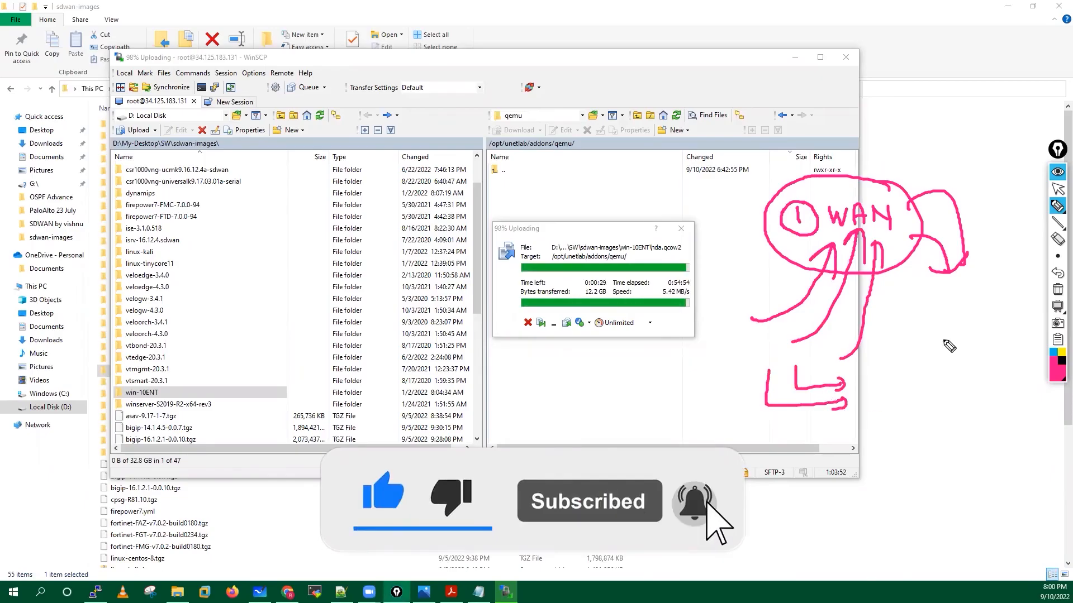
{"action": "mouse_move", "coordinate": [945, 332]}
{"action": "left_mouse_down"}
{"action": "mouse_move", "coordinate": [929, 353]}
{"action": "mouse_move", "coordinate": [953, 353]}
{"action": "left_mouse_up"}
{"action": "mouse_move", "coordinate": [952, 333]}
{"action": "left_mouse_down"}
{"action": "mouse_move", "coordinate": [954, 352]}
{"action": "mouse_move", "coordinate": [990, 334]}
{"action": "mouse_move", "coordinate": [997, 351]}
{"action": "left_mouse_up"}
{"action": "mouse_move", "coordinate": [997, 320]}
{"action": "left_mouse_down"}
{"action": "mouse_move", "coordinate": [910, 330]}
{"action": "mouse_move", "coordinate": [1008, 311]}
{"action": "mouse_move", "coordinate": [988, 310]}
{"action": "left_mouse_up"}
{"action": "mouse_move", "coordinate": [928, 383]}
{"action": "left_mouse_down"}
{"action": "mouse_move", "coordinate": [781, 450]}
{"action": "mouse_move", "coordinate": [844, 465]}
{"action": "left_mouse_up"}
{"action": "mouse_move", "coordinate": [954, 398]}
{"action": "left_mouse_down"}
{"action": "mouse_move", "coordinate": [936, 479]}
{"action": "mouse_move", "coordinate": [948, 477]}
{"action": "left_mouse_up"}
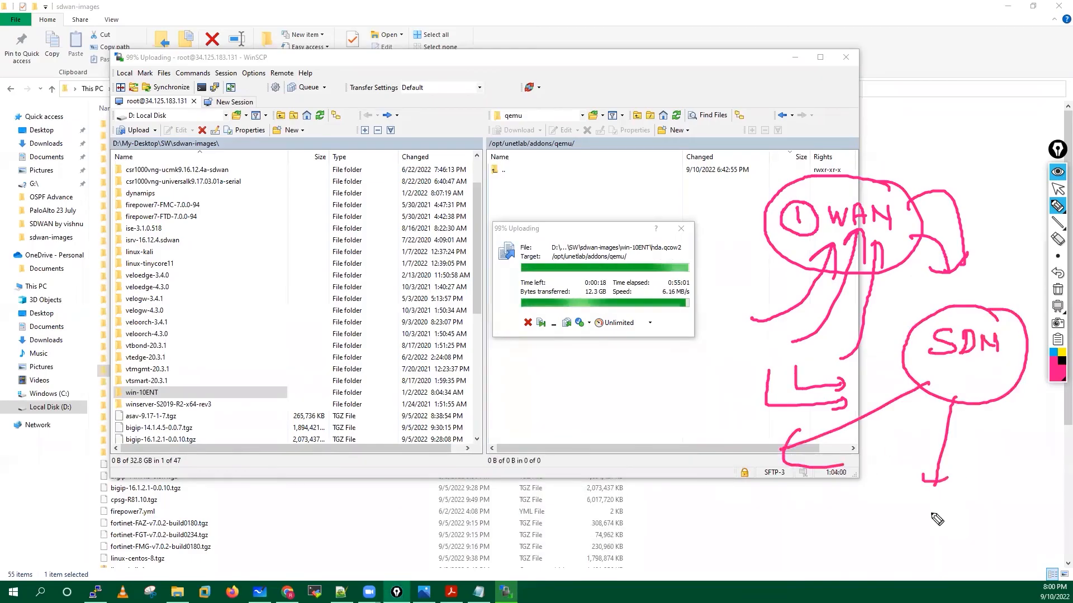
{"action": "mouse_move", "coordinate": [1000, 386]}
{"action": "left_mouse_down"}
{"action": "mouse_move", "coordinate": [1029, 444]}
{"action": "mouse_move", "coordinate": [1038, 428]}
{"action": "left_mouse_up"}
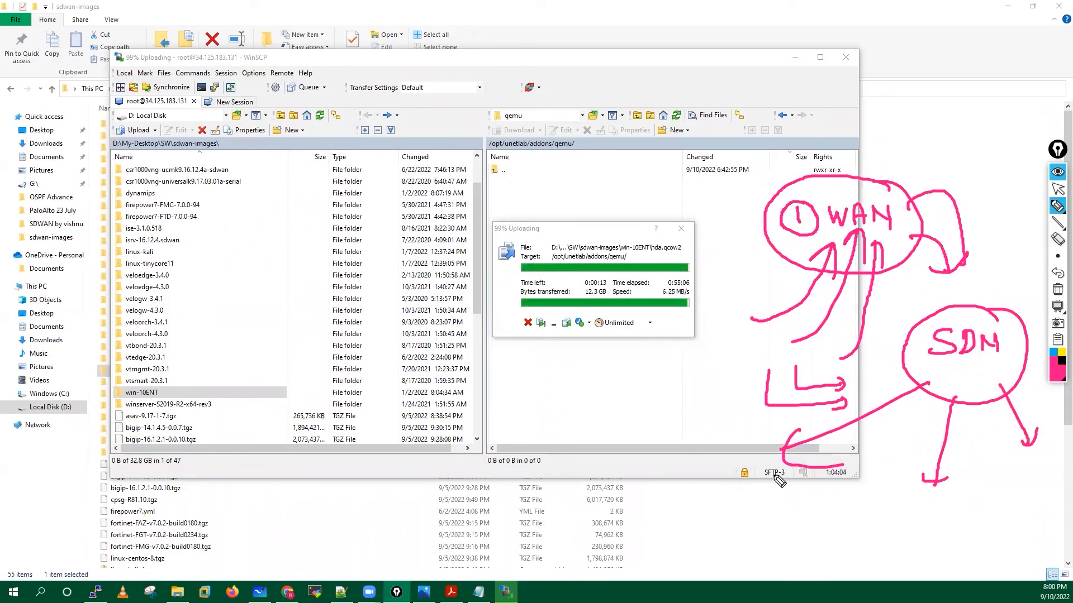
{"action": "mouse_move", "coordinate": [751, 460]}
{"action": "left_mouse_down"}
{"action": "mouse_move", "coordinate": [740, 531]}
{"action": "mouse_move", "coordinate": [778, 530]}
{"action": "mouse_move", "coordinate": [802, 511]}
{"action": "left_mouse_up"}
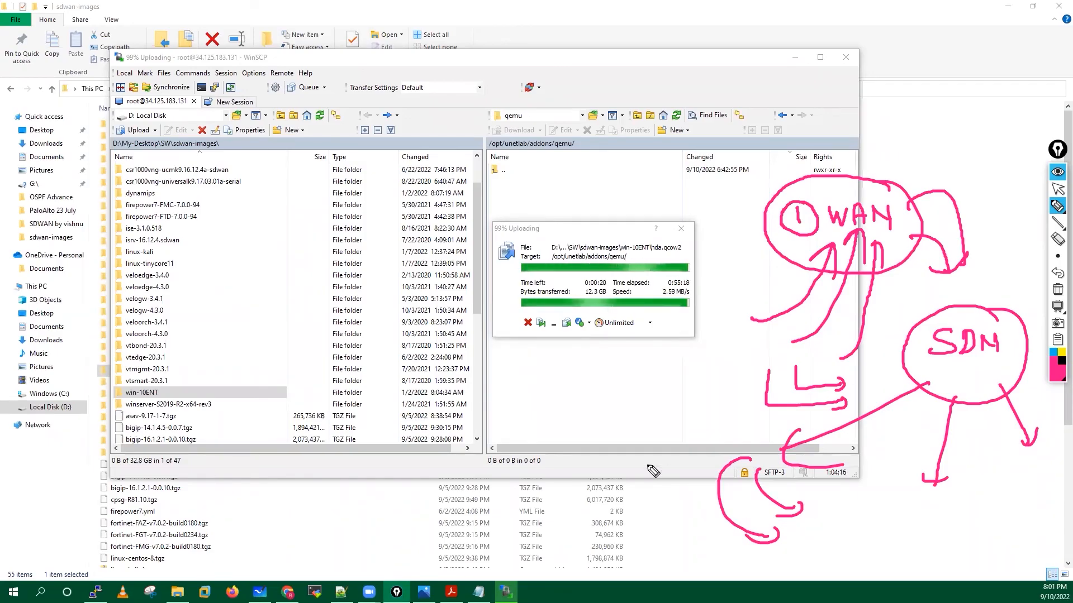
{"action": "mouse_move", "coordinate": [529, 389]}
{"action": "left_mouse_down"}
{"action": "mouse_move", "coordinate": [531, 404]}
{"action": "mouse_move", "coordinate": [620, 385]}
{"action": "mouse_move", "coordinate": [626, 402]}
{"action": "mouse_move", "coordinate": [632, 392]}
{"action": "left_mouse_up"}
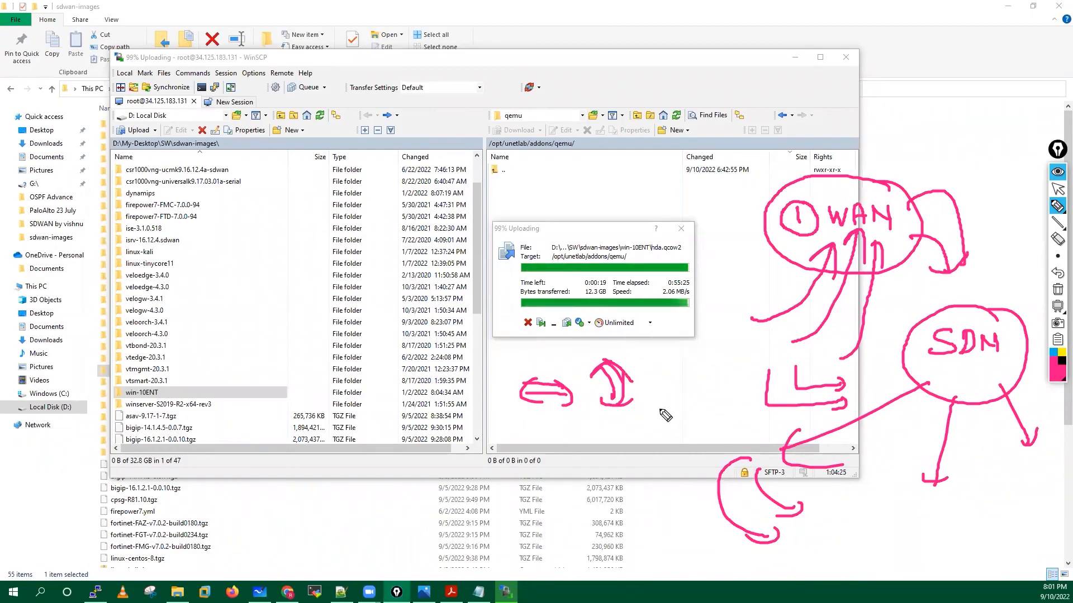
{"action": "left_click_drag", "start_coordinate": [648, 380], "coordinate": [668, 388]}
{"action": "left_click_drag", "start_coordinate": [660, 379], "coordinate": [657, 401]}
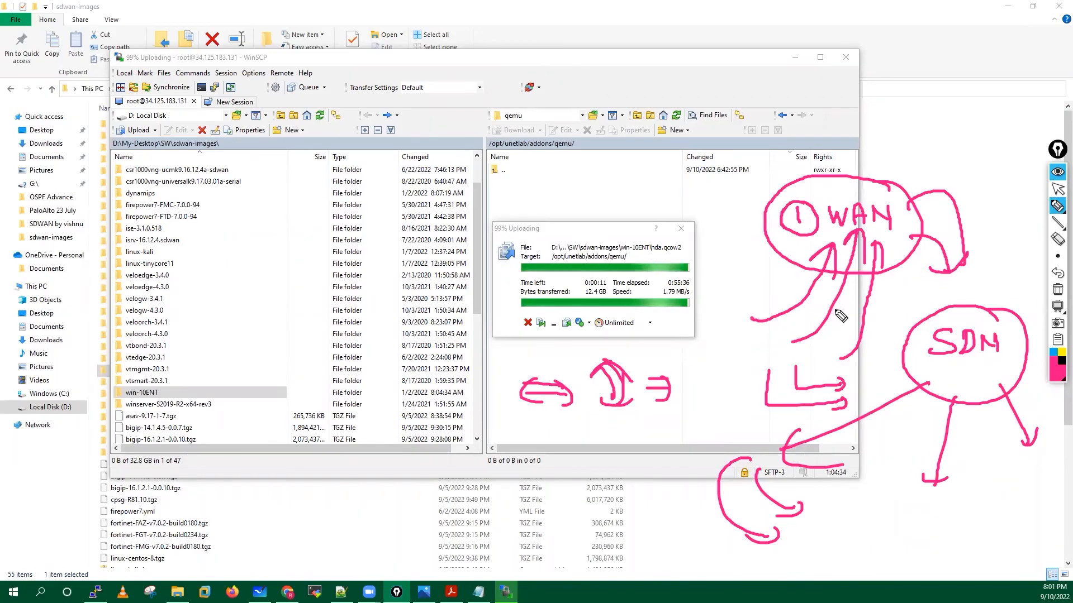
{"action": "left_click", "coordinate": [1057, 289]}
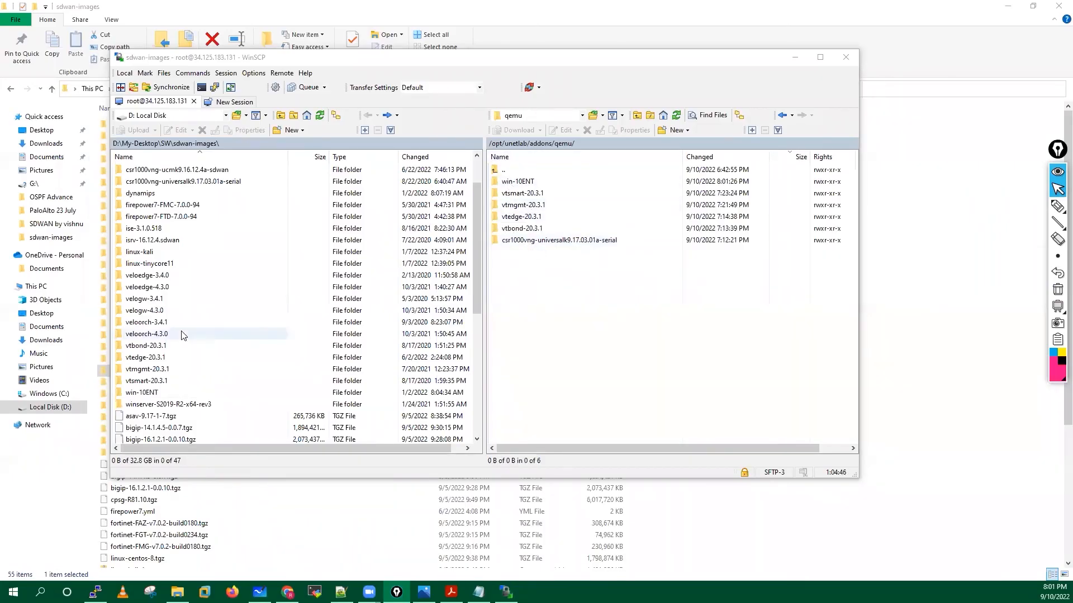
Adjust the WinSCP panes and refresh the local sdwan-images list to show the new folders.
{"action": "left_click_drag", "start_coordinate": [477, 266], "coordinate": [476, 313]}
{"action": "left_click_drag", "start_coordinate": [475, 276], "coordinate": [477, 201]}
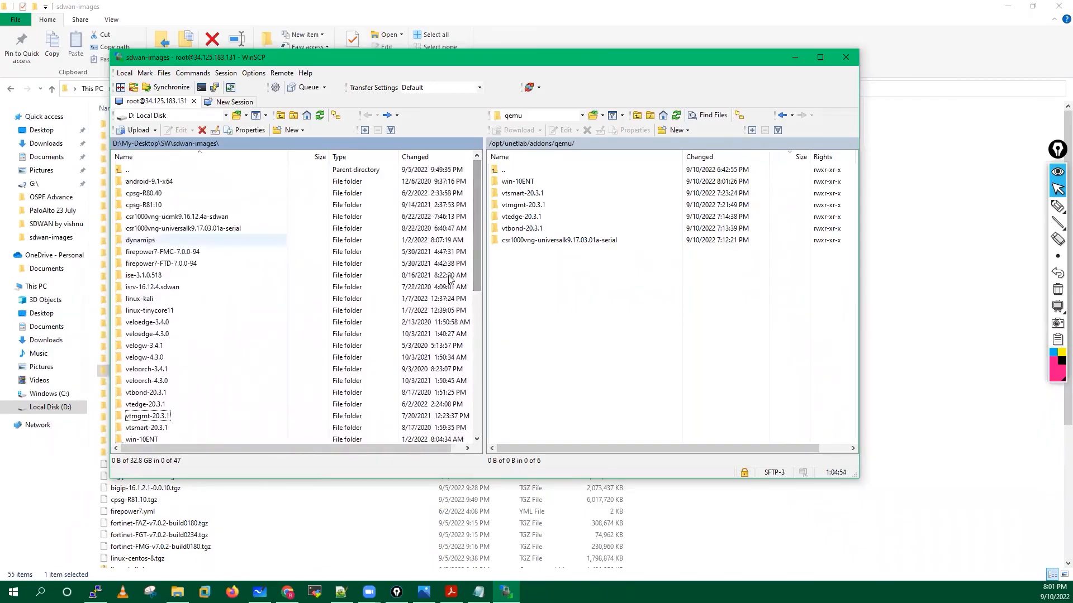
{"action": "left_click_drag", "start_coordinate": [476, 271], "coordinate": [474, 293]}
{"action": "scroll", "coordinate": [475, 293], "scroll_direction": "down", "scroll_amount": 6}
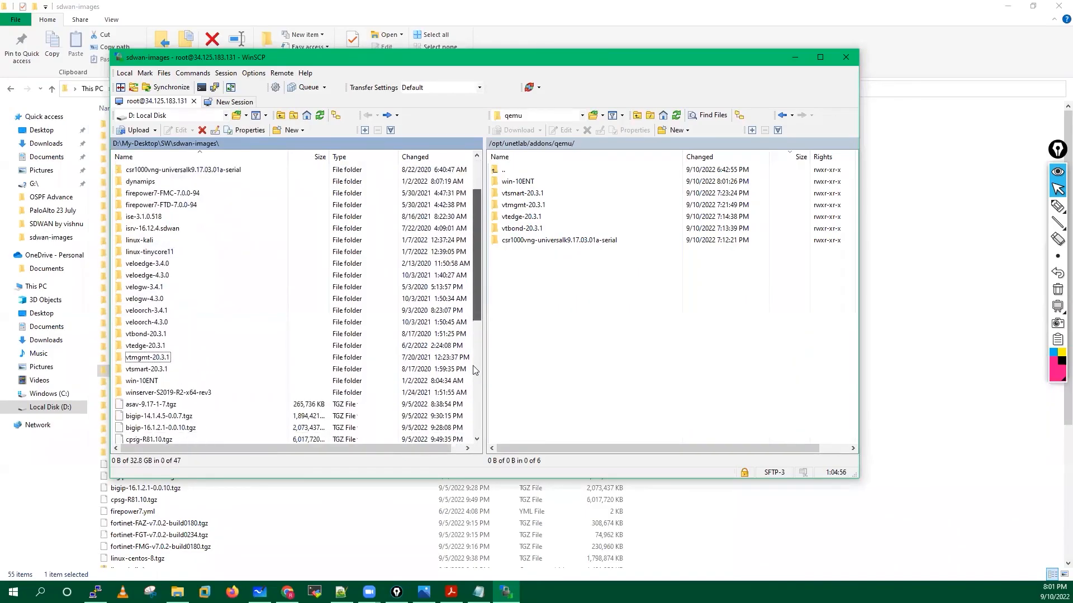
{"action": "scroll", "coordinate": [469, 256], "scroll_direction": "up", "scroll_amount": 8}
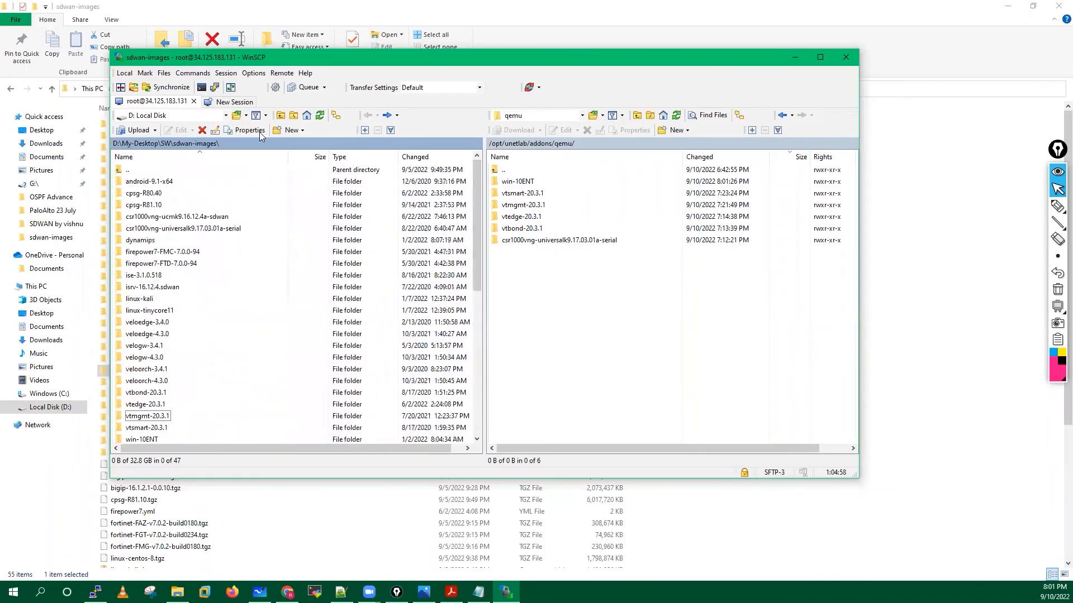
{"action": "left_click", "coordinate": [319, 115]}
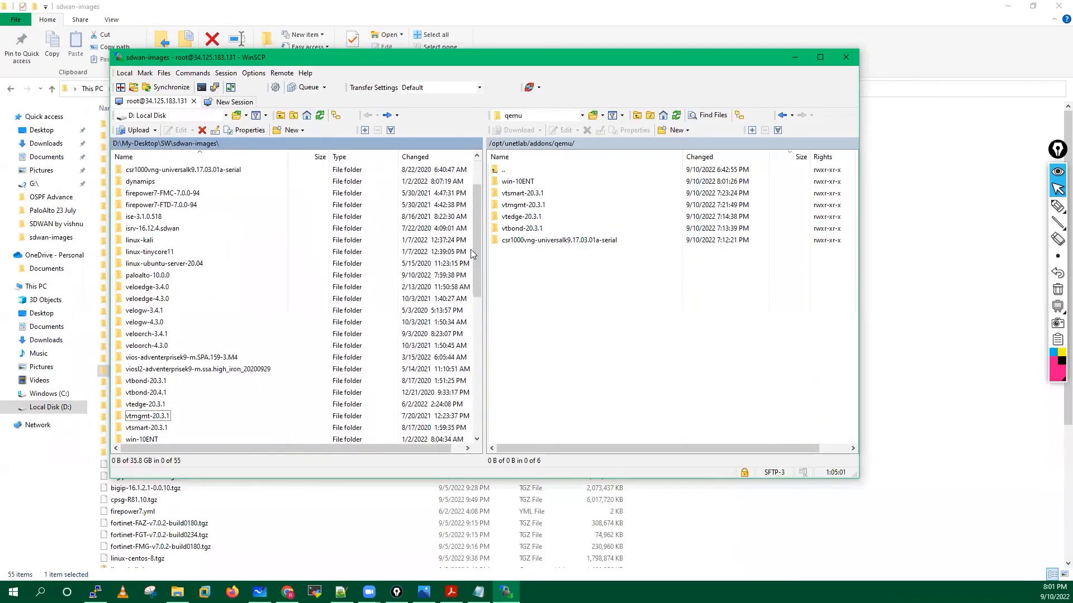
Select the viosl2, paloalto-10.0.0 and linux-ubuntu-server-20.04 folders together.
{"action": "left_click", "coordinate": [168, 369]}
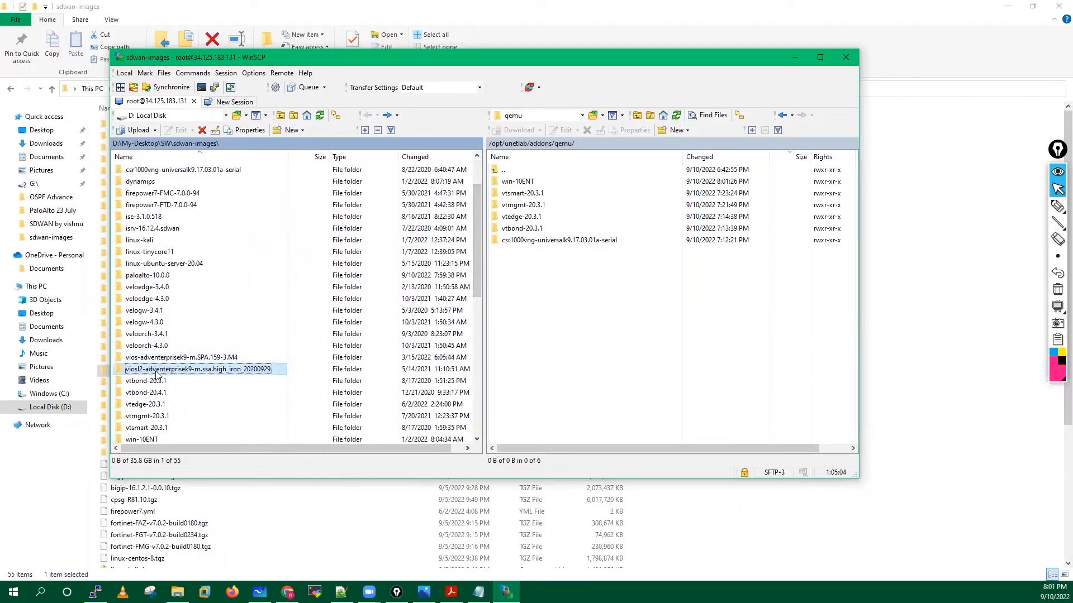
{"action": "left_click", "coordinate": [157, 371]}
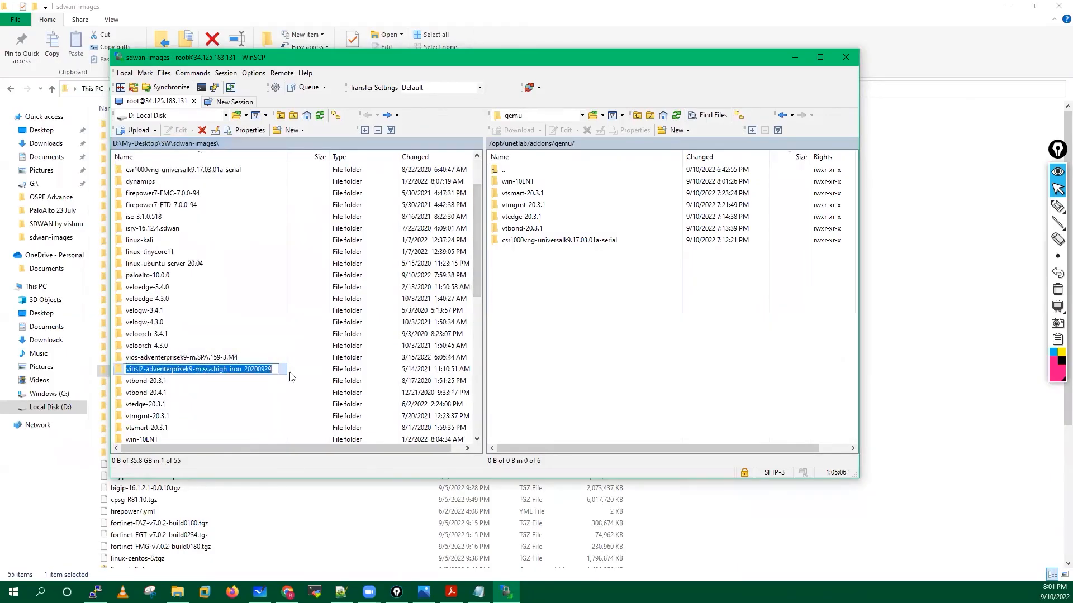
{"action": "key", "text": "Escape"}
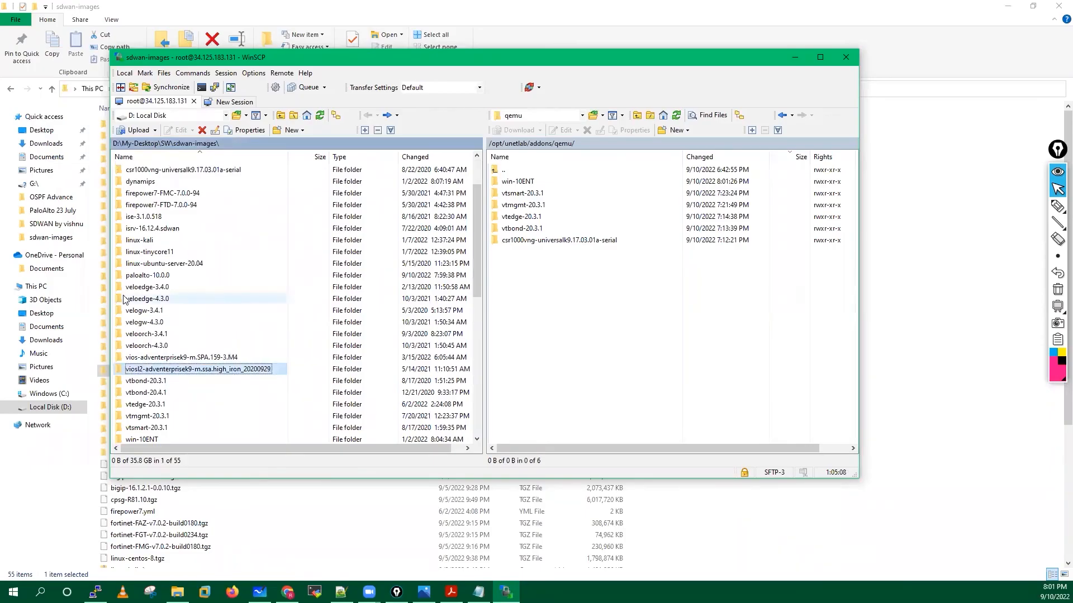
{"action": "left_click", "coordinate": [149, 276], "text": "ctrl"}
{"action": "left_click", "coordinate": [163, 264], "text": "ctrl"}
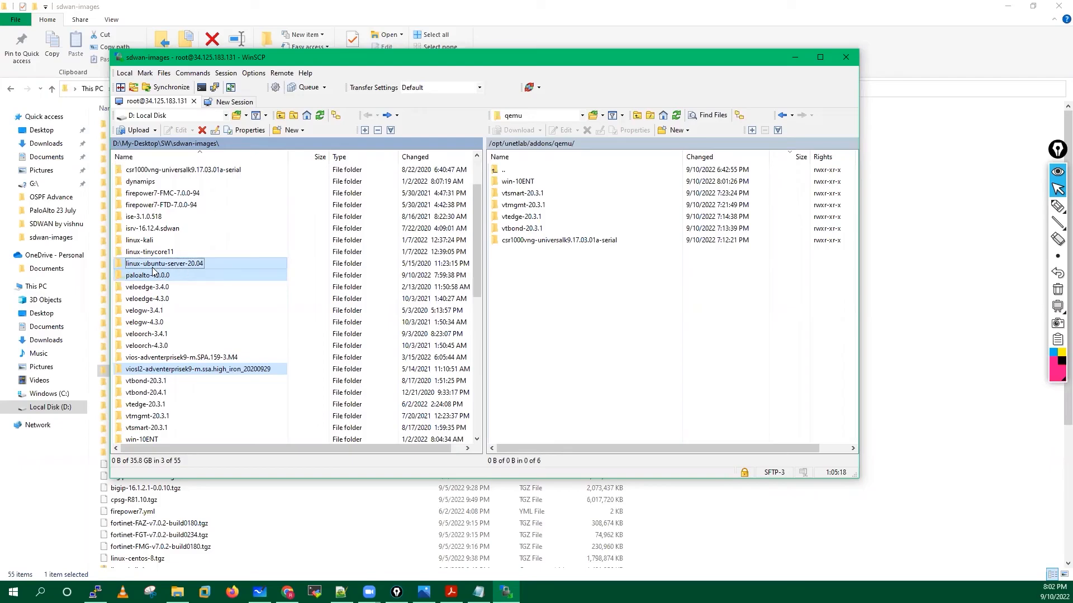
Upload the three folders to /opt/unetlab/addons/qemu/, annotating the transfer on screen, then clearing it.
{"action": "left_click_drag", "start_coordinate": [157, 268], "coordinate": [615, 321]}
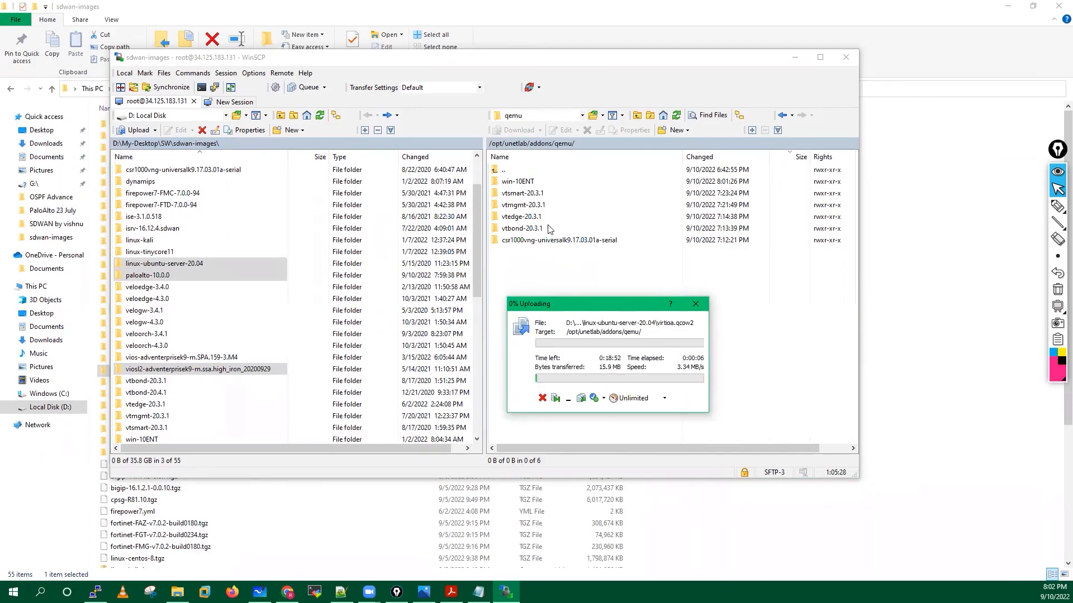
{"action": "left_click", "coordinate": [1057, 206]}
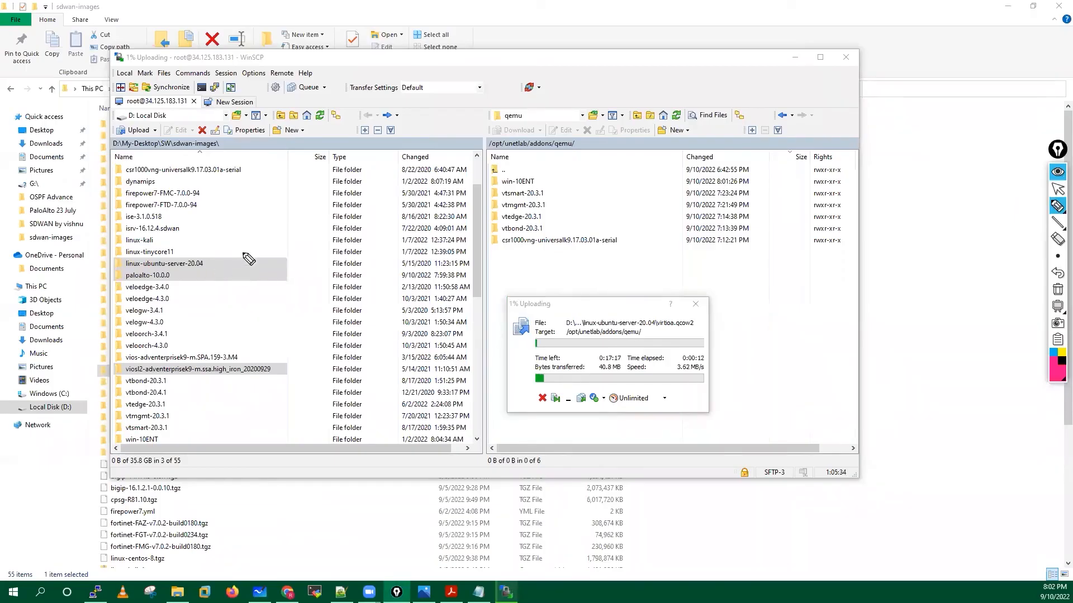
{"action": "mouse_move", "coordinate": [173, 246]}
{"action": "left_mouse_down"}
{"action": "mouse_move", "coordinate": [140, 271]}
{"action": "mouse_move", "coordinate": [167, 257]}
{"action": "mouse_move", "coordinate": [517, 239]}
{"action": "left_mouse_up"}
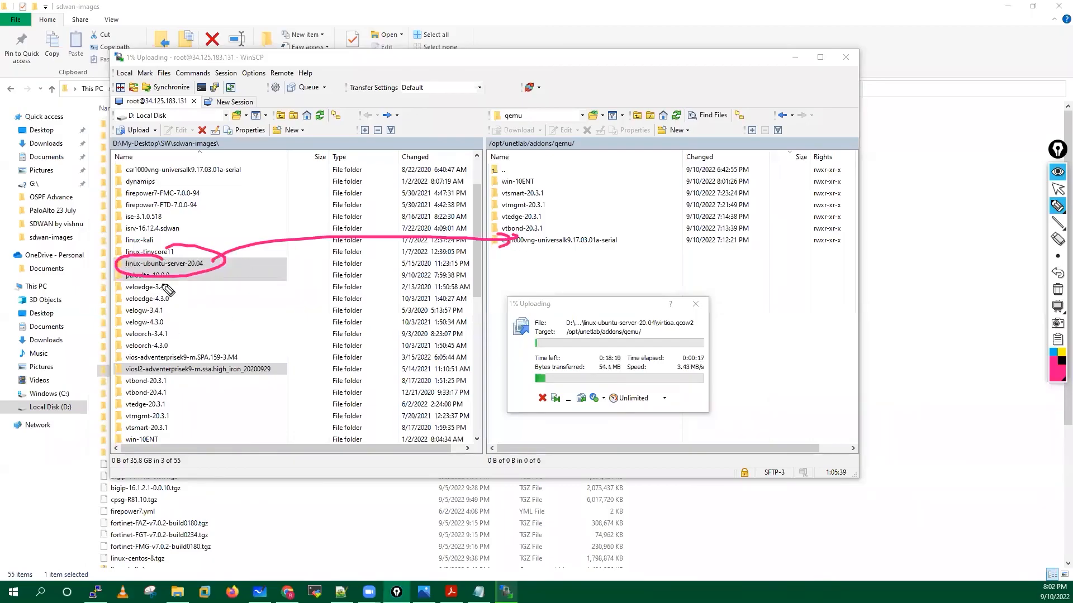
{"action": "mouse_move", "coordinate": [168, 277]}
{"action": "left_mouse_down"}
{"action": "mouse_move", "coordinate": [350, 284]}
{"action": "mouse_move", "coordinate": [612, 260]}
{"action": "left_mouse_up"}
{"action": "mouse_move", "coordinate": [273, 369]}
{"action": "left_mouse_down"}
{"action": "mouse_move", "coordinate": [553, 311]}
{"action": "mouse_move", "coordinate": [525, 313]}
{"action": "left_mouse_up"}
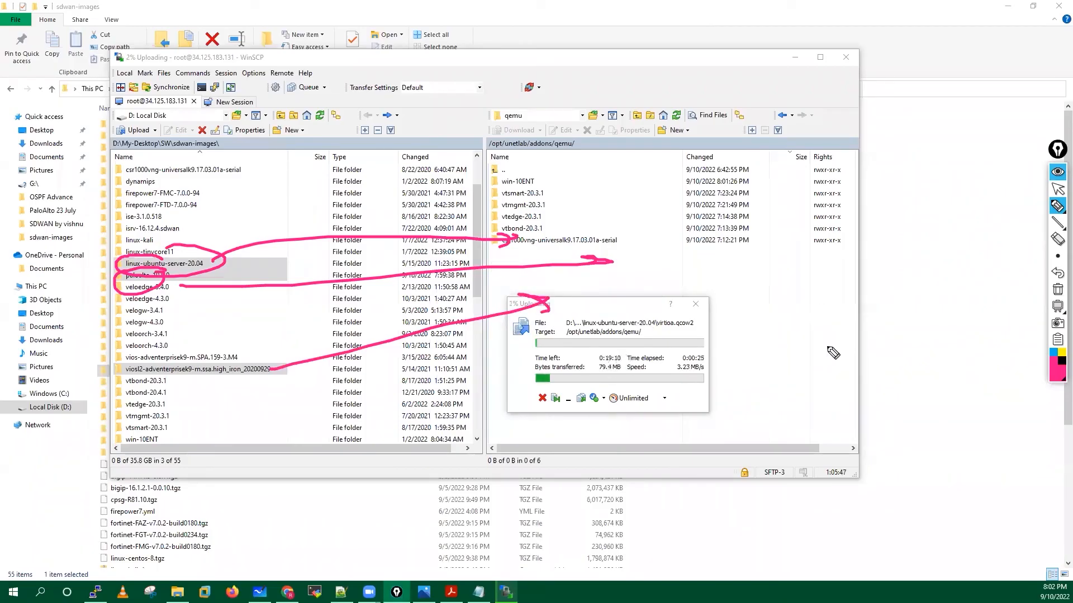
{"action": "left_click", "coordinate": [1057, 292]}
{"action": "left_click", "coordinate": [1059, 192]}
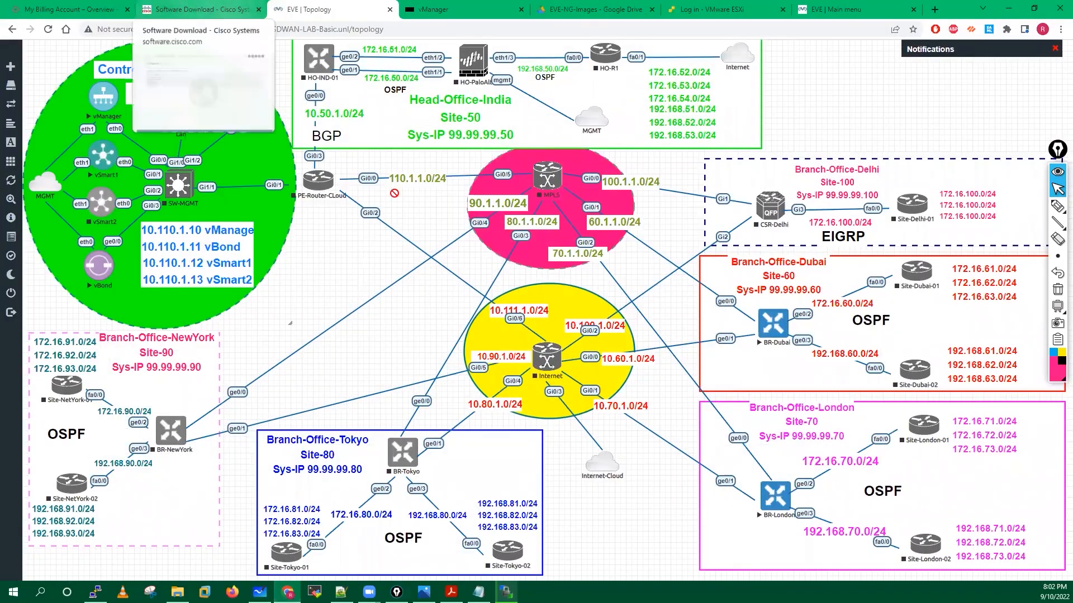
{"action": "right_click", "coordinate": [333, 261]}
{"action": "left_click", "coordinate": [357, 284]}
{"action": "scroll", "coordinate": [412, 293], "scroll_direction": "down", "scroll_amount": 2}
{"action": "scroll", "coordinate": [412, 293], "scroll_direction": "down", "scroll_amount": 3}
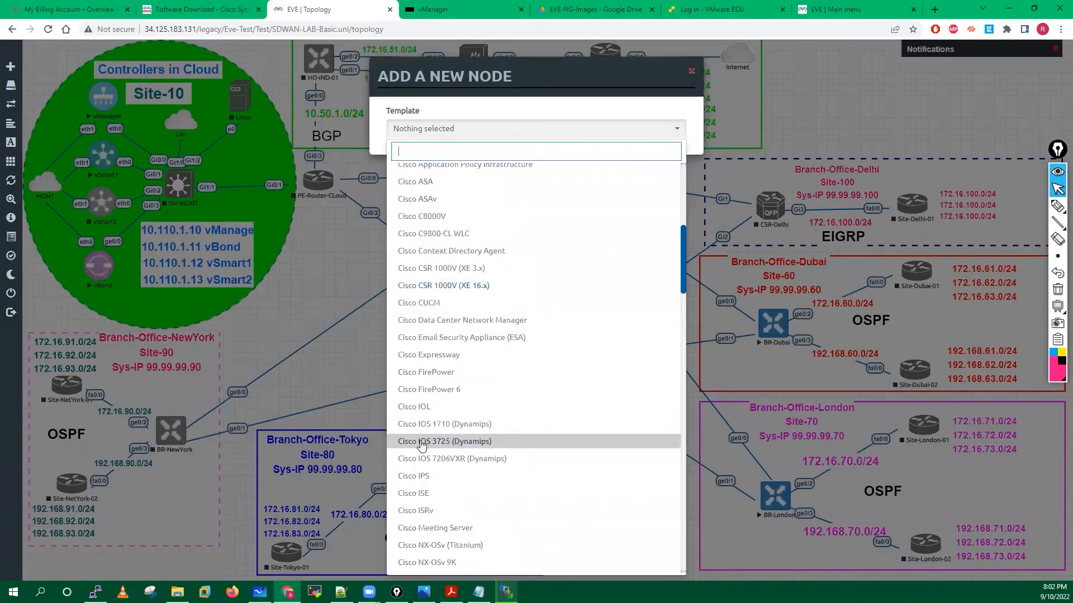
{"action": "scroll", "coordinate": [469, 447], "scroll_direction": "down", "scroll_amount": 15}
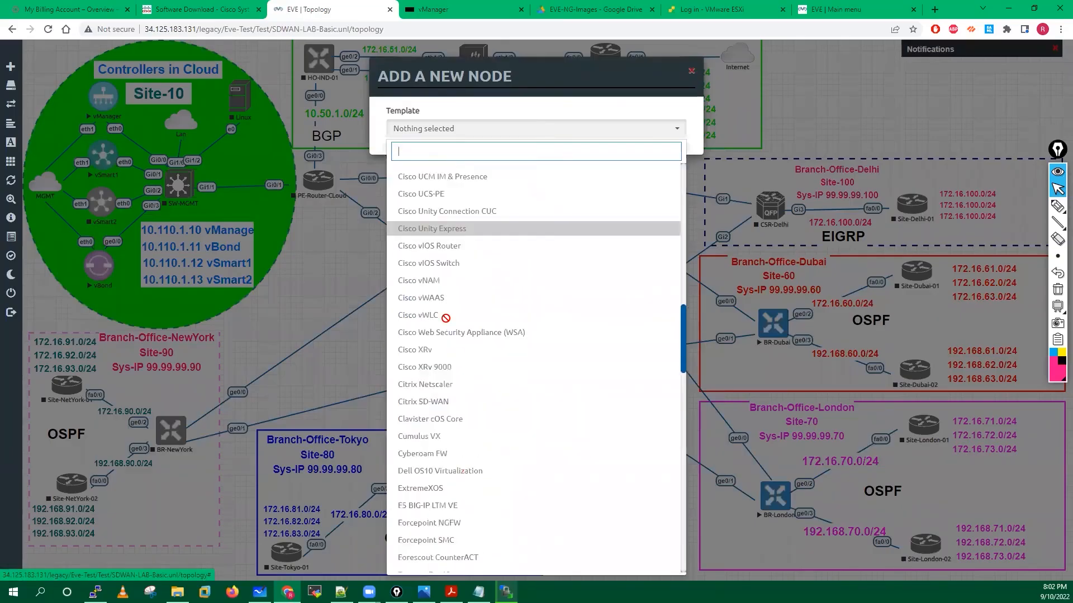
{"action": "scroll", "coordinate": [449, 533], "scroll_direction": "down", "scroll_amount": 7}
{"action": "scroll", "coordinate": [450, 434], "scroll_direction": "down", "scroll_amount": 7}
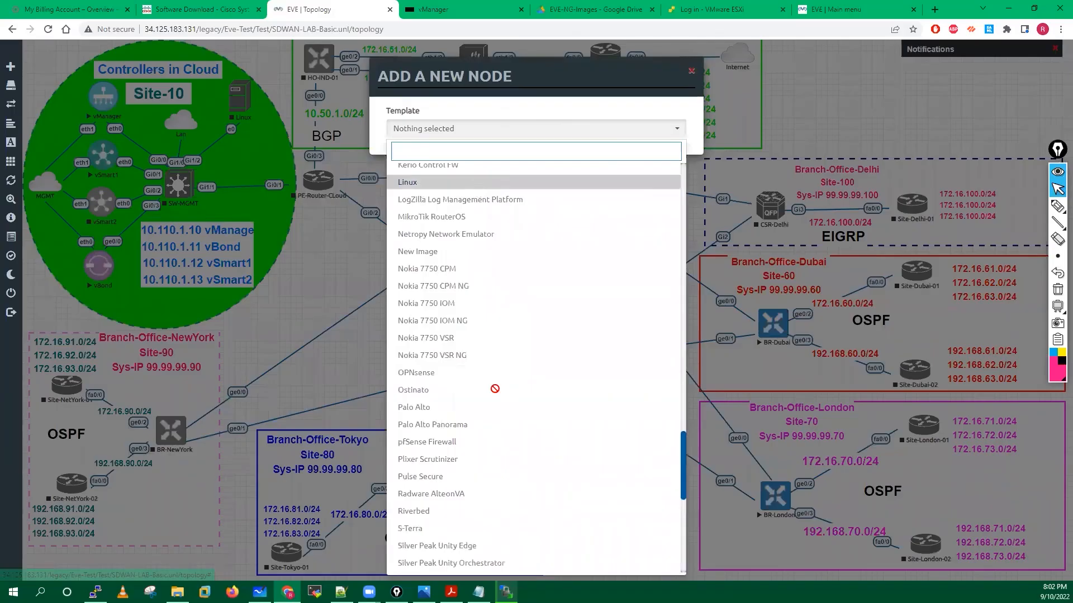
{"action": "scroll", "coordinate": [494, 388], "scroll_direction": "down", "scroll_amount": 6}
{"action": "scroll", "coordinate": [495, 388], "scroll_direction": "down", "scroll_amount": 3}
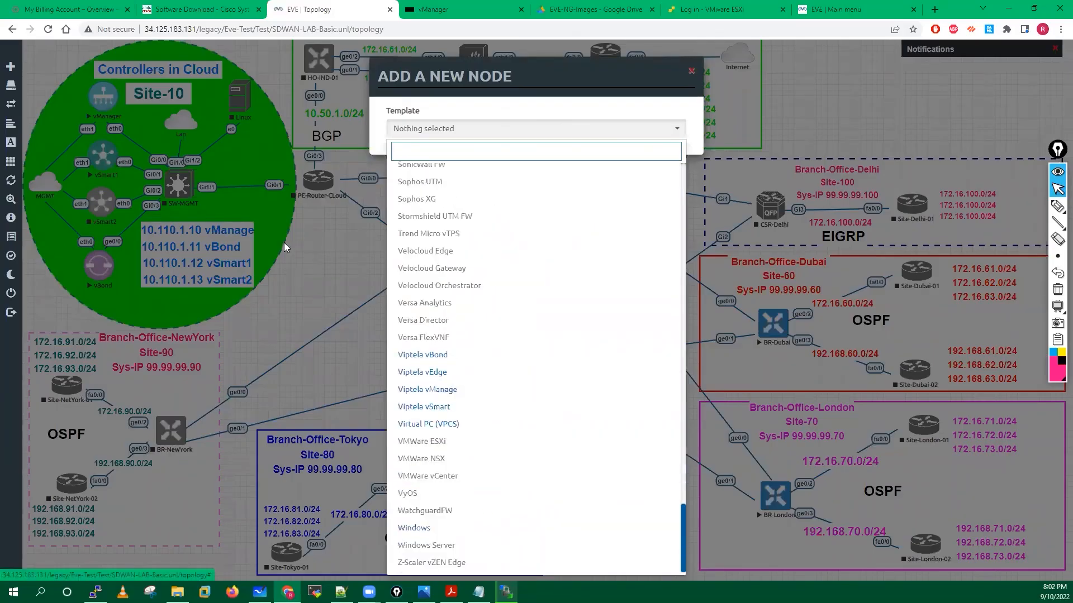
{"action": "left_click", "coordinate": [240, 92]}
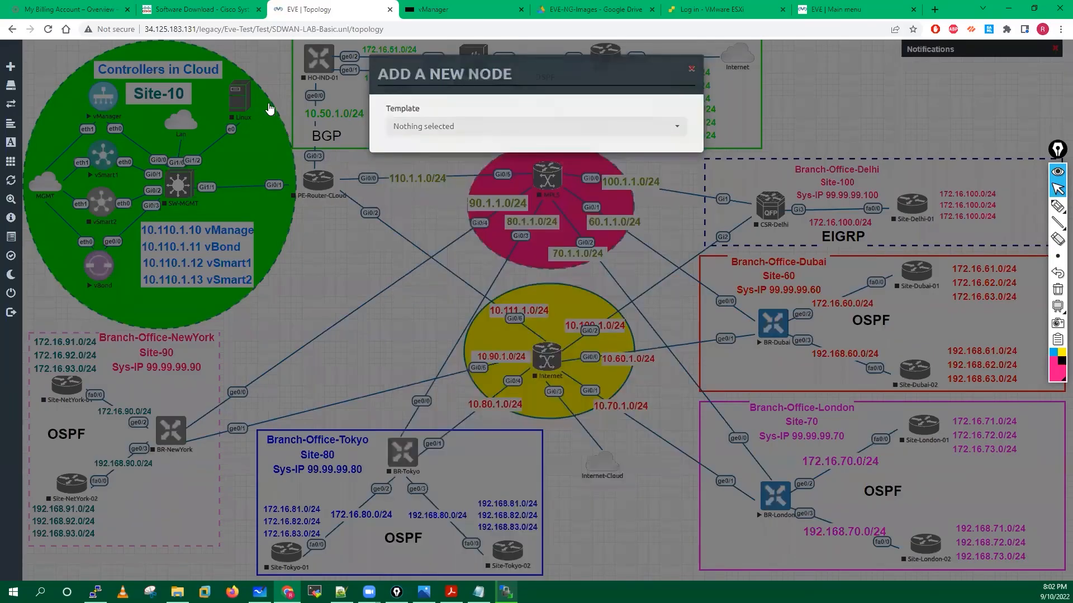
{"action": "left_click", "coordinate": [268, 107]}
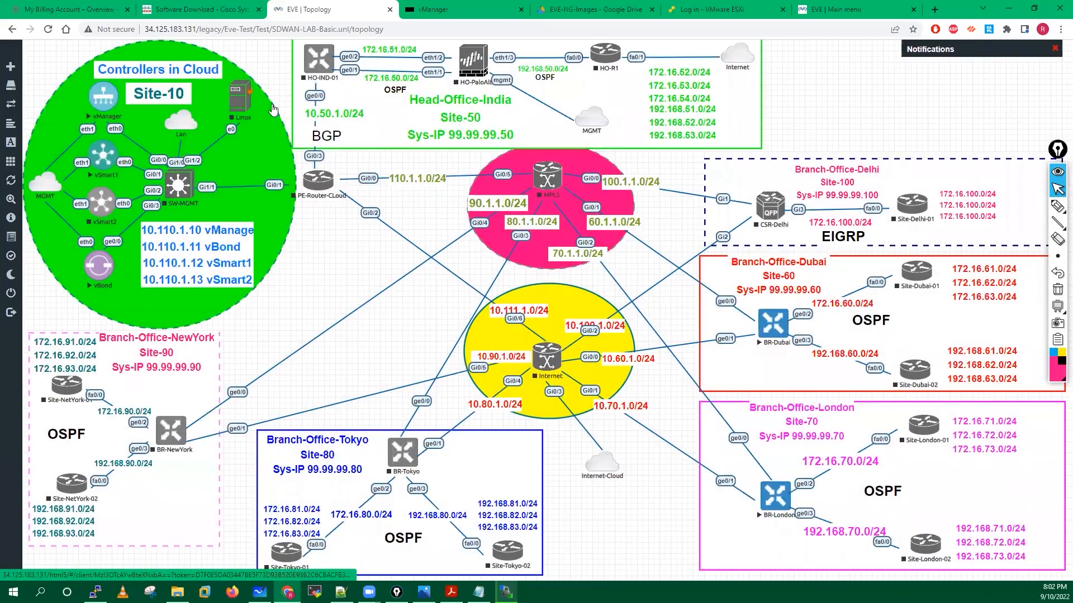
{"action": "right_click", "coordinate": [273, 110]}
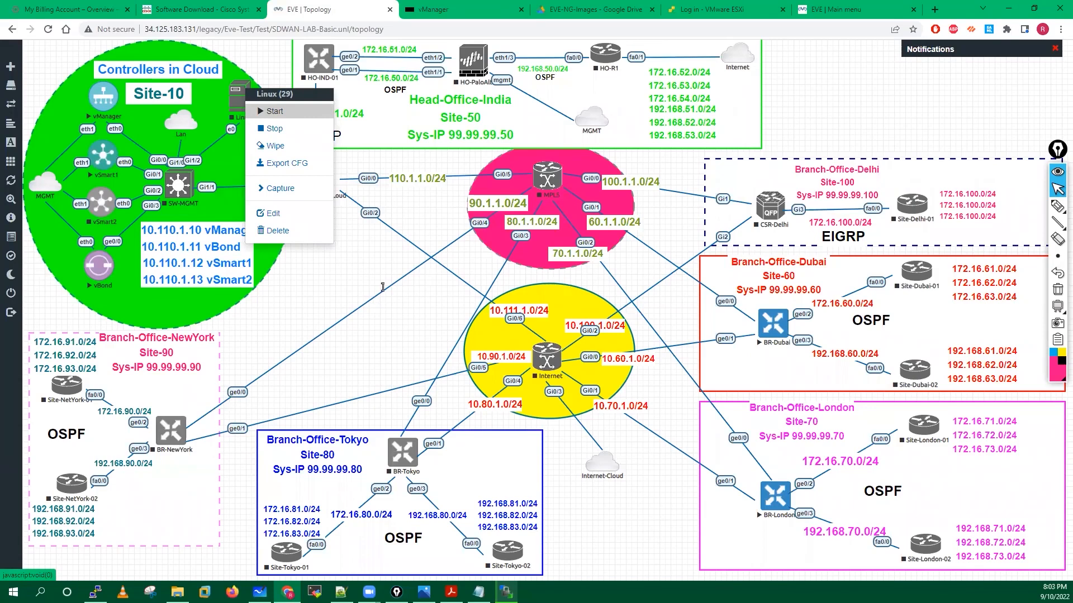
{"action": "key", "text": "ctrl+Tab"}
{"action": "key", "text": "Return"}
{"action": "key", "text": "Return"}
{"action": "key", "text": "Return"}
{"action": "key", "text": "Return"}
{"action": "key", "text": "Return"}
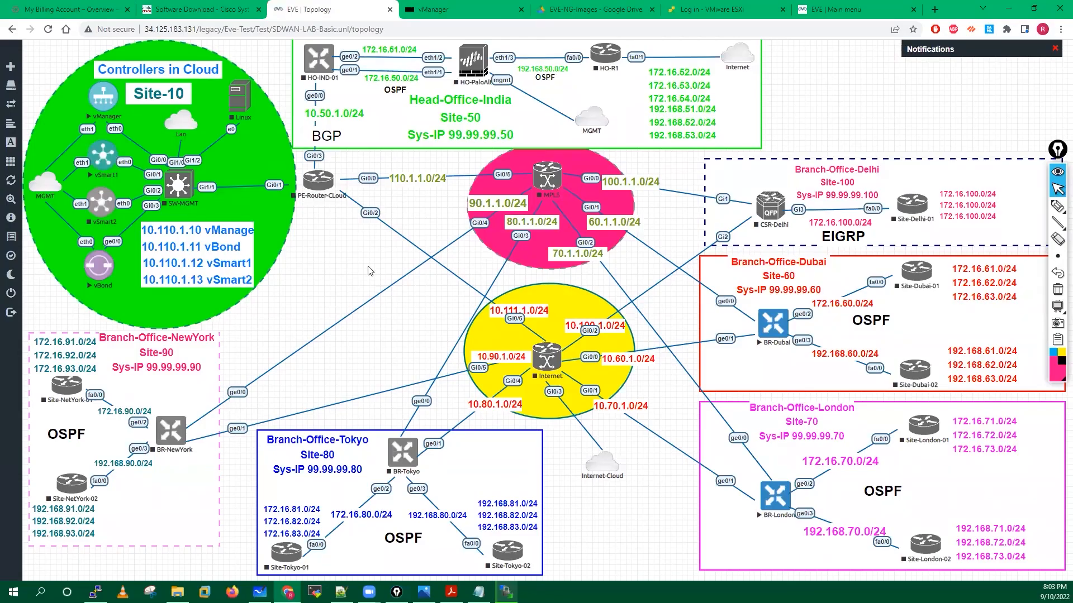
{"action": "left_click_drag", "start_coordinate": [472, 205], "coordinate": [472, 203]}
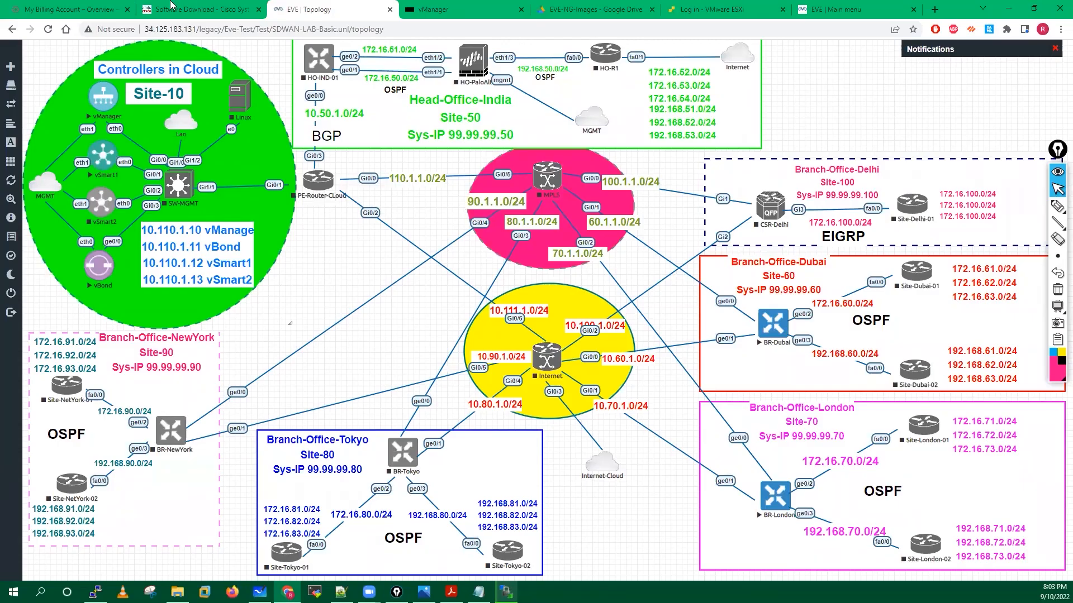
Go to Compute Engine > VM instances and view the eve-ng instance's actions menu without stopping it.
{"action": "left_click", "coordinate": [71, 7]}
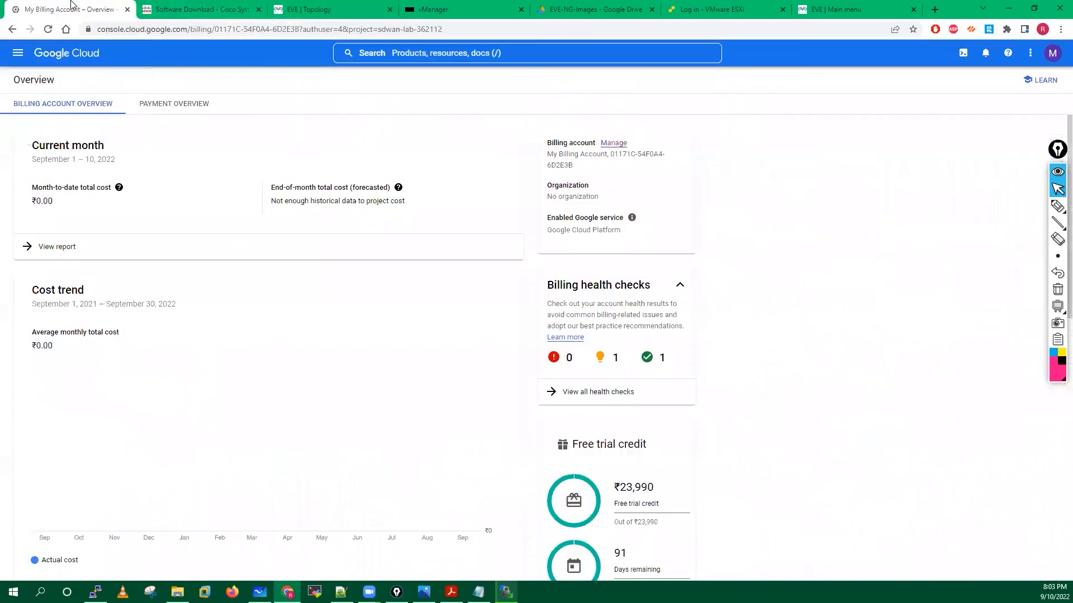
{"action": "left_click", "coordinate": [19, 54]}
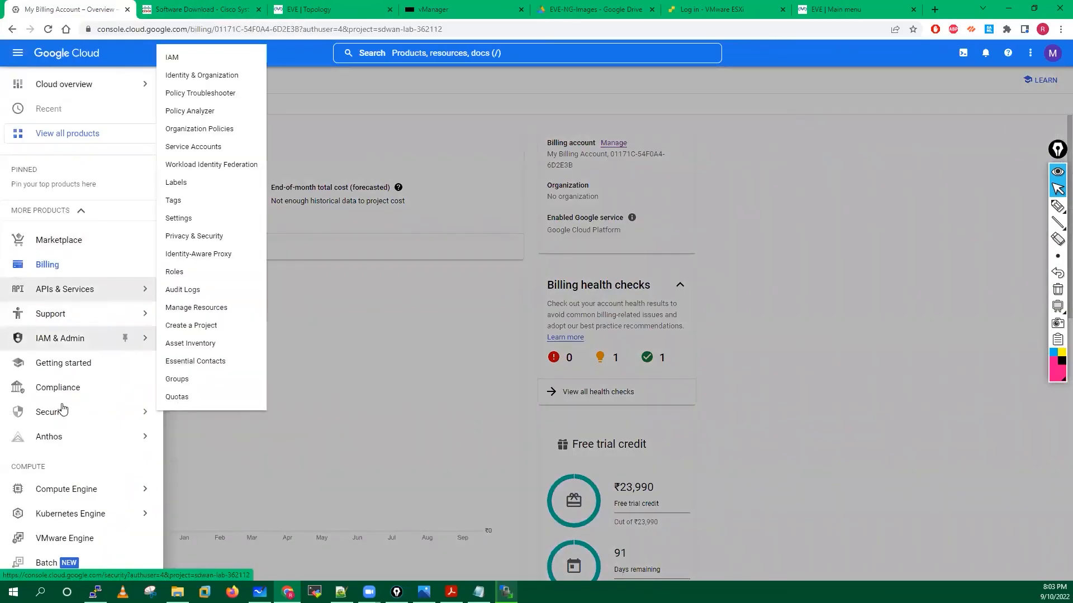
{"action": "left_click", "coordinate": [79, 492]}
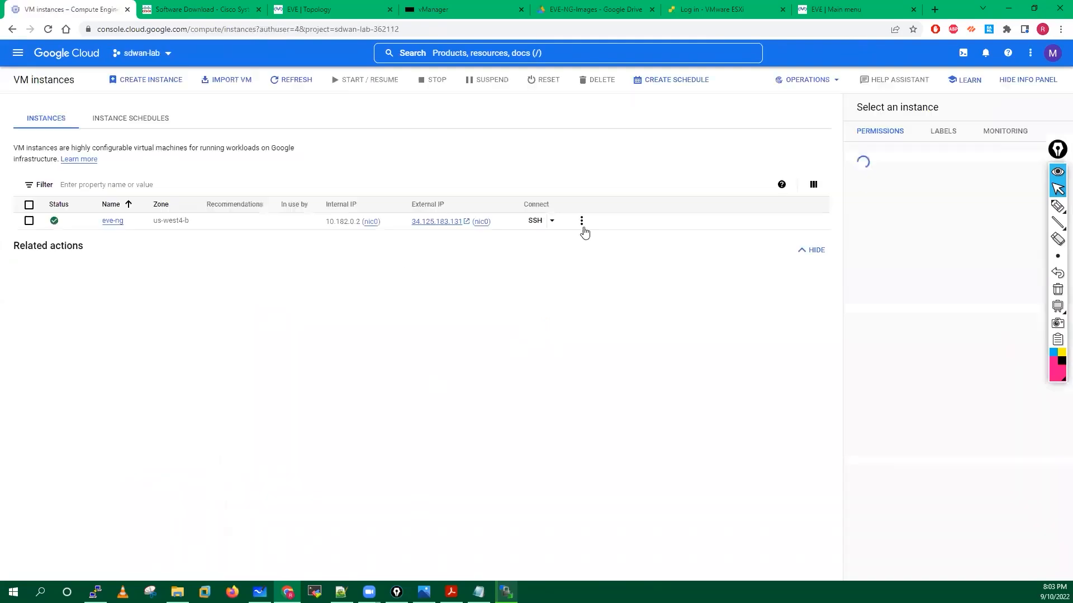
{"action": "left_click", "coordinate": [581, 222]}
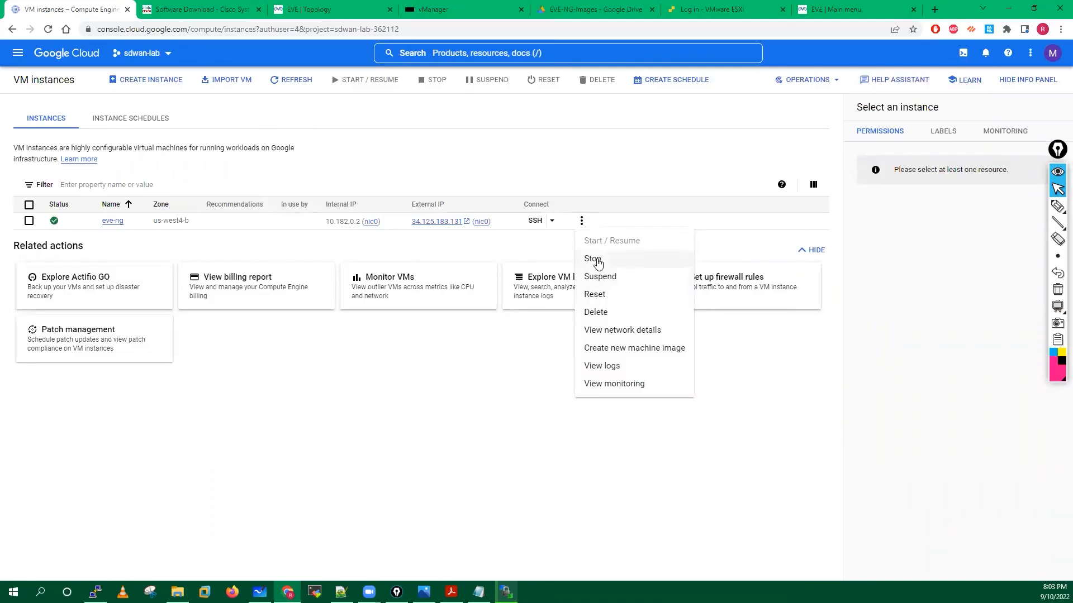
{"action": "left_click", "coordinate": [389, 267]}
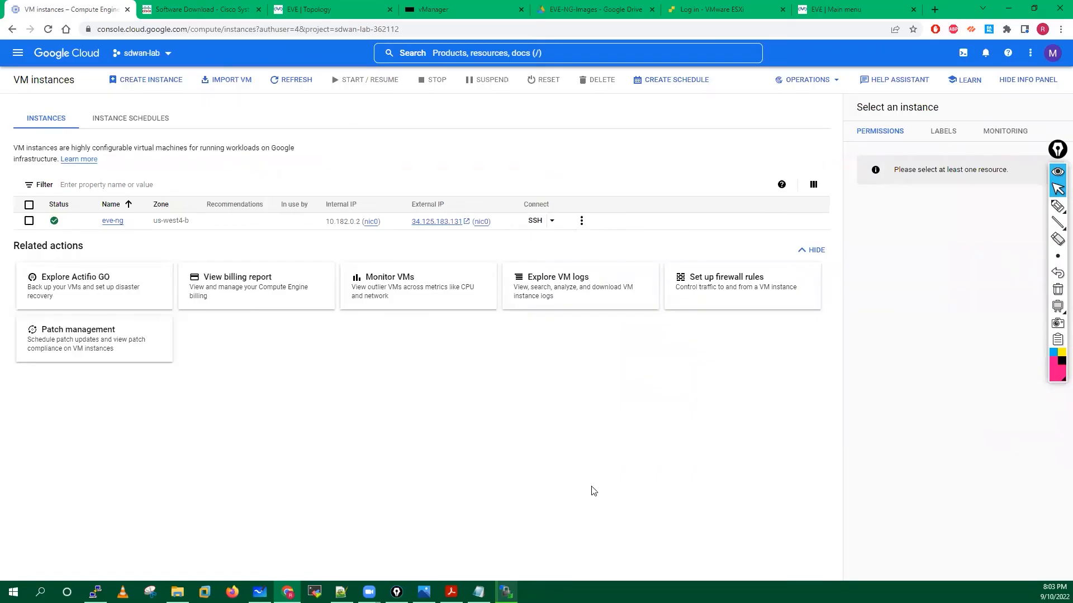
Annotate the eve-ng VM's cost on screen as 0.24 USD per hour.
{"action": "left_click", "coordinate": [1058, 207]}
{"action": "mouse_move", "coordinate": [455, 377]}
{"action": "left_mouse_down"}
{"action": "mouse_move", "coordinate": [473, 389]}
{"action": "mouse_move", "coordinate": [503, 379]}
{"action": "left_mouse_up"}
{"action": "left_click", "coordinate": [463, 383]}
{"action": "mouse_move", "coordinate": [494, 367]}
{"action": "left_mouse_down"}
{"action": "mouse_move", "coordinate": [472, 433]}
{"action": "mouse_move", "coordinate": [493, 344]}
{"action": "left_mouse_up"}
{"action": "left_click_drag", "start_coordinate": [450, 411], "coordinate": [460, 411]}
{"action": "mouse_move", "coordinate": [471, 410]}
{"action": "left_mouse_down"}
{"action": "mouse_move", "coordinate": [464, 423]}
{"action": "mouse_move", "coordinate": [479, 425]}
{"action": "left_mouse_up"}
{"action": "left_click_drag", "start_coordinate": [478, 406], "coordinate": [478, 424]}
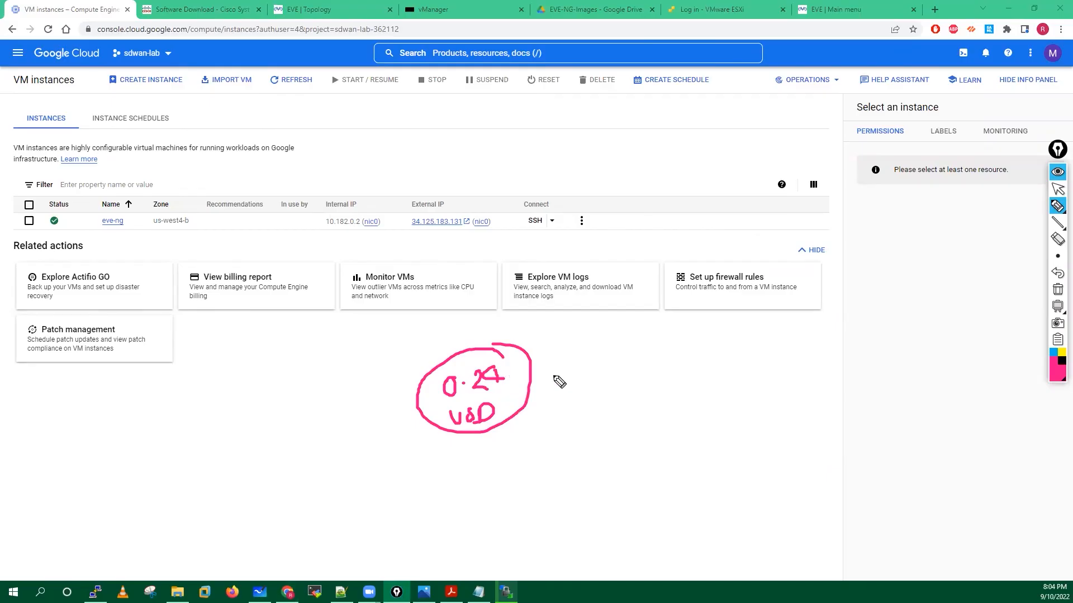
{"action": "mouse_move", "coordinate": [531, 383]}
{"action": "left_mouse_down"}
{"action": "mouse_move", "coordinate": [547, 390]}
{"action": "mouse_move", "coordinate": [545, 374]}
{"action": "left_mouse_up"}
{"action": "left_click_drag", "start_coordinate": [464, 370], "coordinate": [469, 330]}
{"action": "mouse_move", "coordinate": [475, 367]}
{"action": "left_mouse_down"}
{"action": "mouse_move", "coordinate": [478, 323]}
{"action": "mouse_move", "coordinate": [524, 342]}
{"action": "left_mouse_up"}
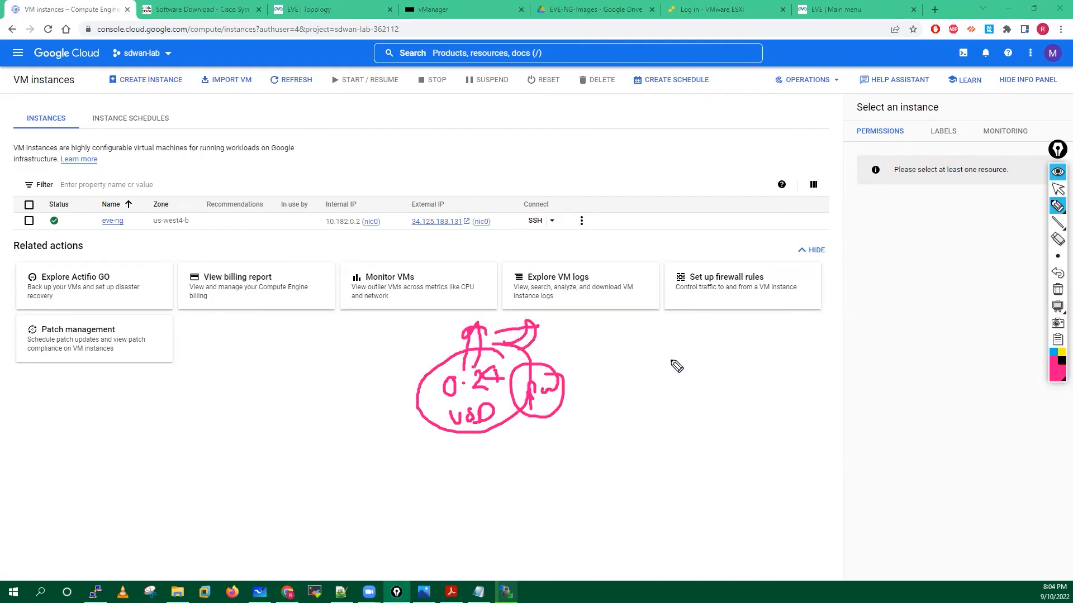
Note the 97, 4-5, 23500 and 4-0 figures, clear the drawings, and switch to Microsoft Whiteboard.
{"action": "mouse_move", "coordinate": [670, 354]}
{"action": "left_mouse_down"}
{"action": "mouse_move", "coordinate": [659, 366]}
{"action": "mouse_move", "coordinate": [687, 362]}
{"action": "left_mouse_up"}
{"action": "left_click_drag", "start_coordinate": [699, 328], "coordinate": [730, 376]}
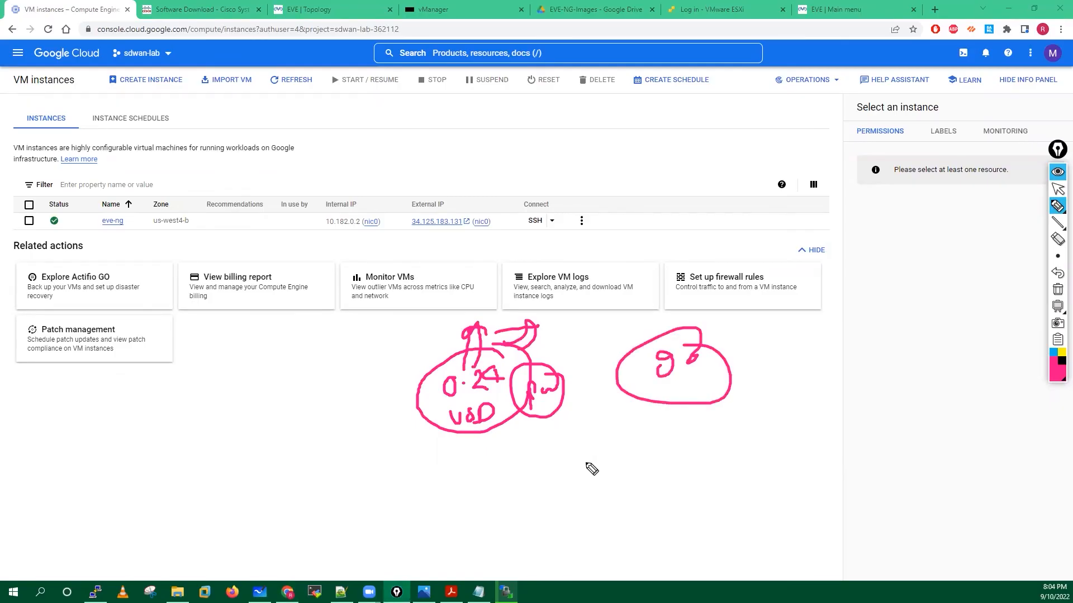
{"action": "mouse_move", "coordinate": [590, 455]}
{"action": "left_mouse_down"}
{"action": "mouse_move", "coordinate": [591, 476]}
{"action": "mouse_move", "coordinate": [609, 464]}
{"action": "left_mouse_up"}
{"action": "mouse_move", "coordinate": [612, 462]}
{"action": "left_mouse_down"}
{"action": "mouse_move", "coordinate": [631, 471]}
{"action": "mouse_move", "coordinate": [646, 441]}
{"action": "left_mouse_up"}
{"action": "mouse_move", "coordinate": [771, 447]}
{"action": "left_mouse_down"}
{"action": "mouse_move", "coordinate": [800, 470]}
{"action": "mouse_move", "coordinate": [861, 450]}
{"action": "mouse_move", "coordinate": [864, 429]}
{"action": "left_mouse_up"}
{"action": "mouse_move", "coordinate": [739, 556]}
{"action": "left_mouse_down"}
{"action": "mouse_move", "coordinate": [790, 488]}
{"action": "mouse_move", "coordinate": [794, 512]}
{"action": "left_mouse_up"}
{"action": "mouse_move", "coordinate": [798, 555]}
{"action": "left_mouse_down"}
{"action": "mouse_move", "coordinate": [811, 494]}
{"action": "mouse_move", "coordinate": [828, 501]}
{"action": "left_mouse_up"}
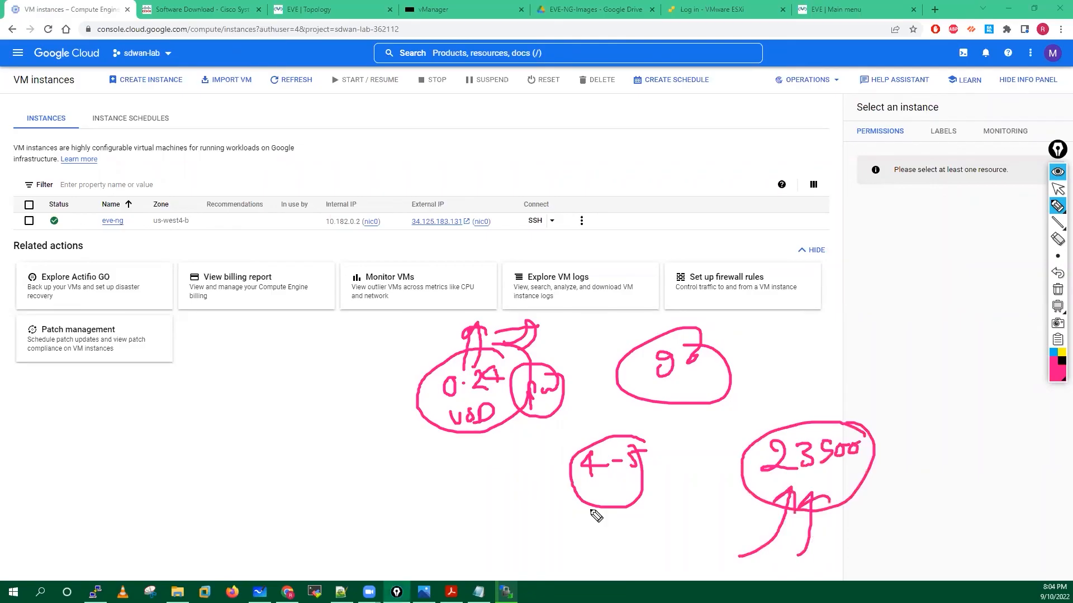
{"action": "mouse_move", "coordinate": [414, 496]}
{"action": "left_mouse_down"}
{"action": "mouse_move", "coordinate": [416, 519]}
{"action": "mouse_move", "coordinate": [430, 509]}
{"action": "left_mouse_up"}
{"action": "mouse_move", "coordinate": [438, 500]}
{"action": "left_mouse_down"}
{"action": "mouse_move", "coordinate": [518, 513]}
{"action": "mouse_move", "coordinate": [505, 538]}
{"action": "left_mouse_up"}
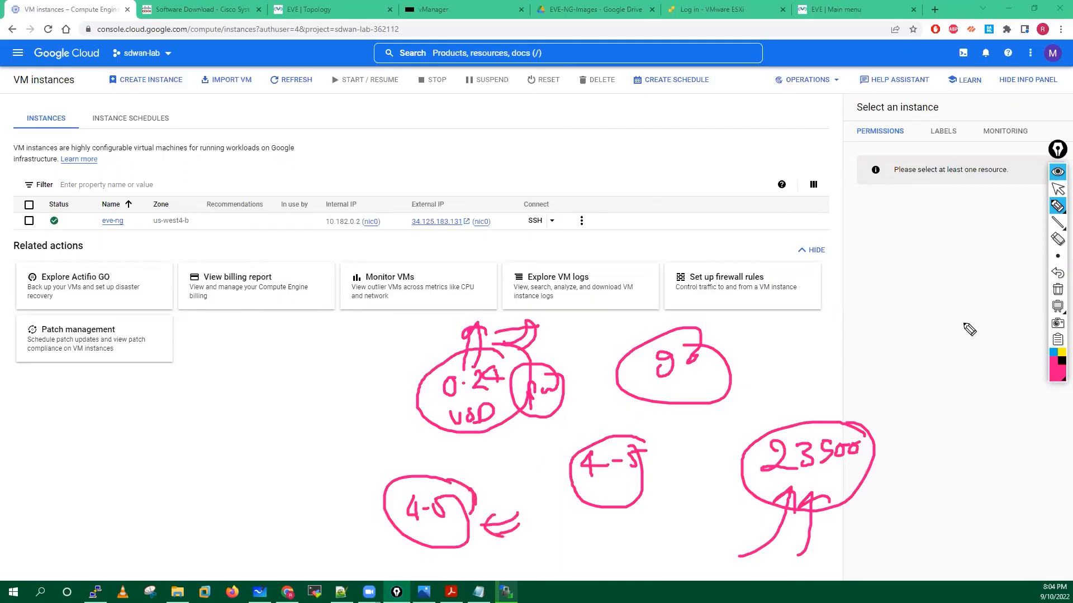
{"action": "left_click", "coordinate": [1057, 190]}
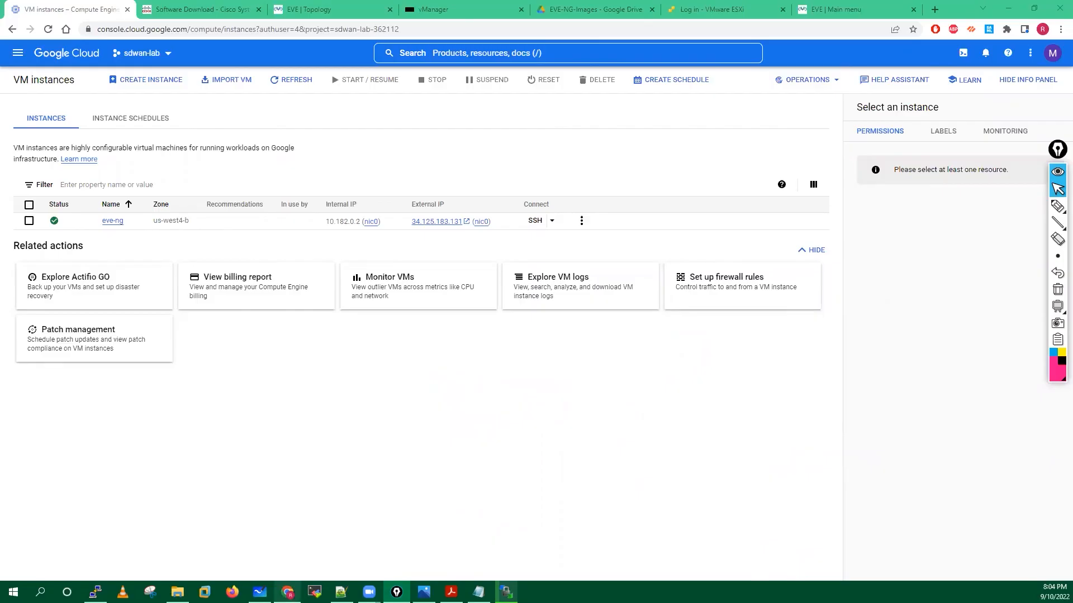
{"action": "left_click", "coordinate": [260, 593]}
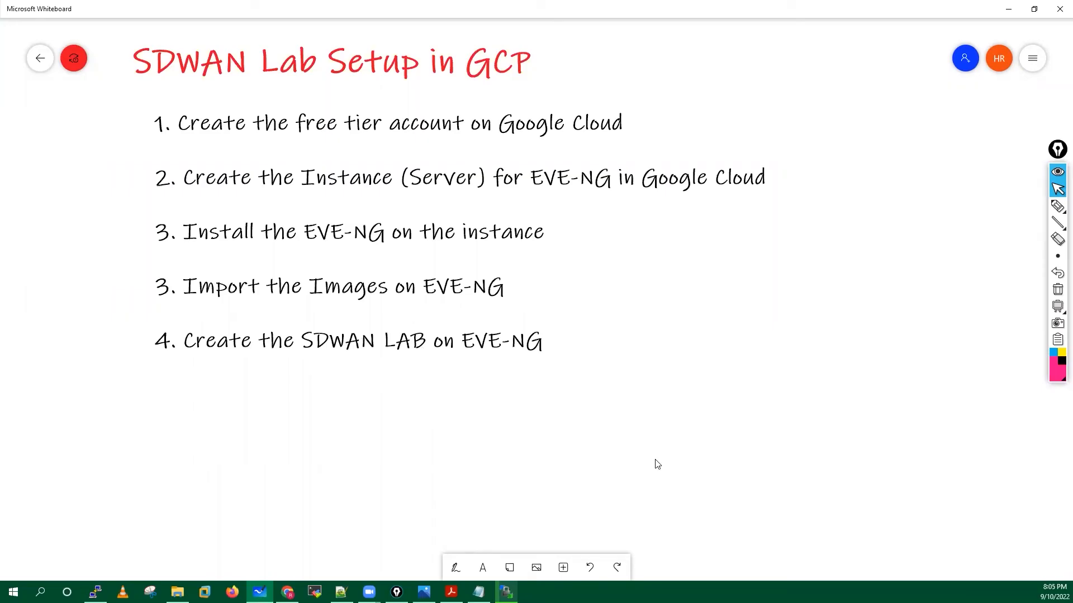
Scroll below the setup steps to blank space and select the pen with blue ink.
{"action": "scroll", "coordinate": [637, 383], "scroll_direction": "down", "scroll_amount": 3}
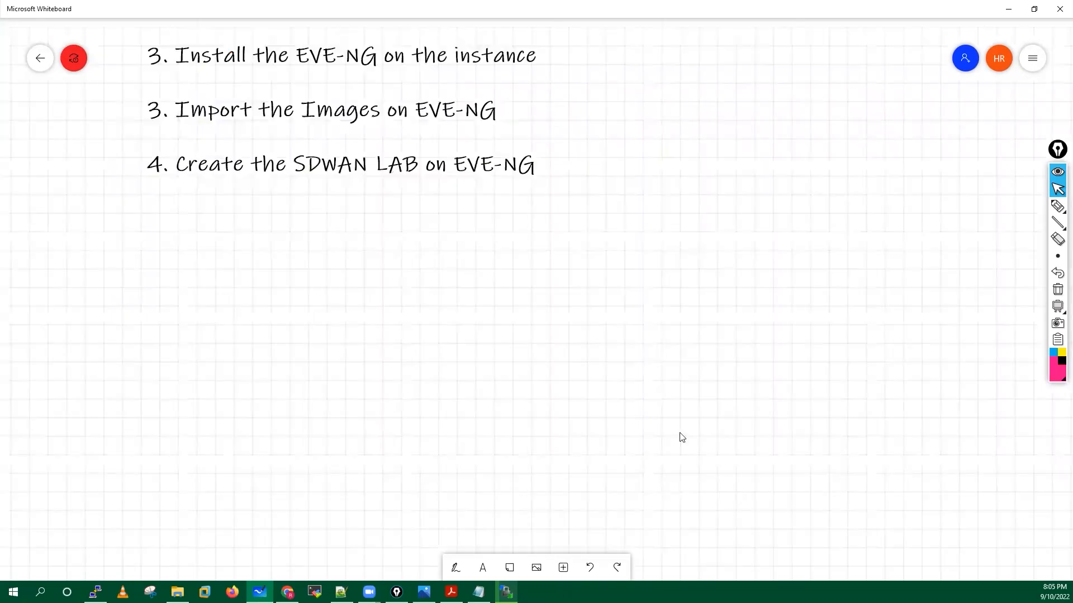
{"action": "scroll", "coordinate": [685, 391], "scroll_direction": "down", "scroll_amount": 3}
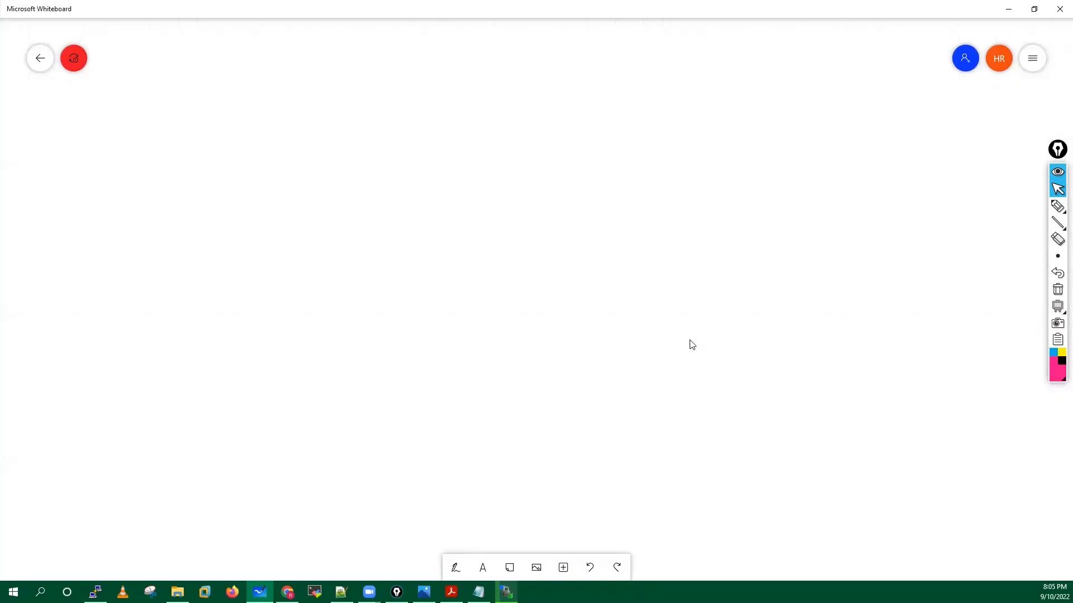
{"action": "left_click", "coordinate": [456, 568]}
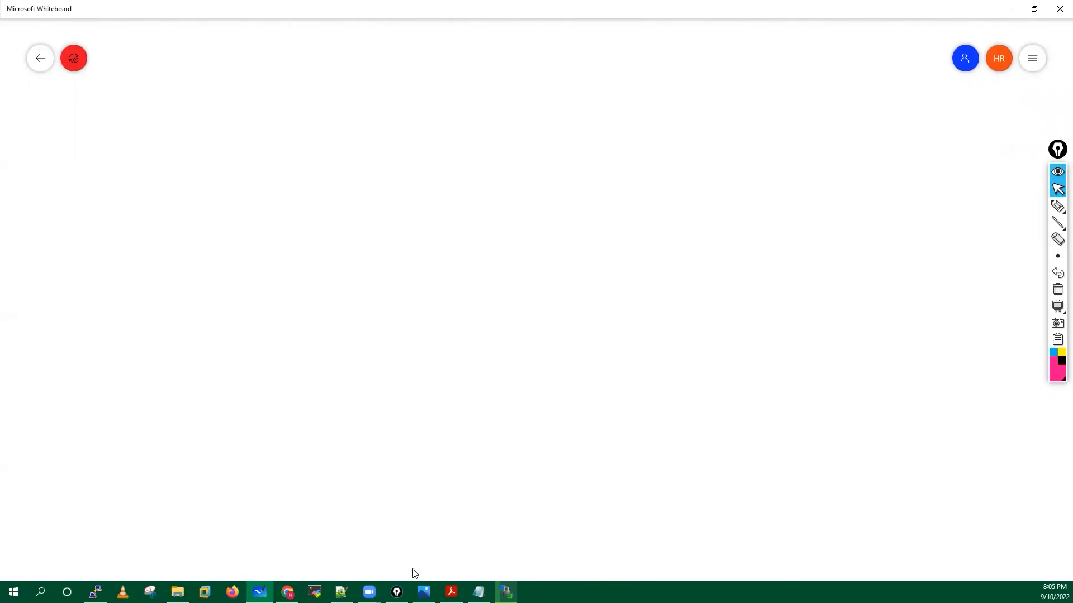
{"action": "left_click", "coordinate": [428, 568]}
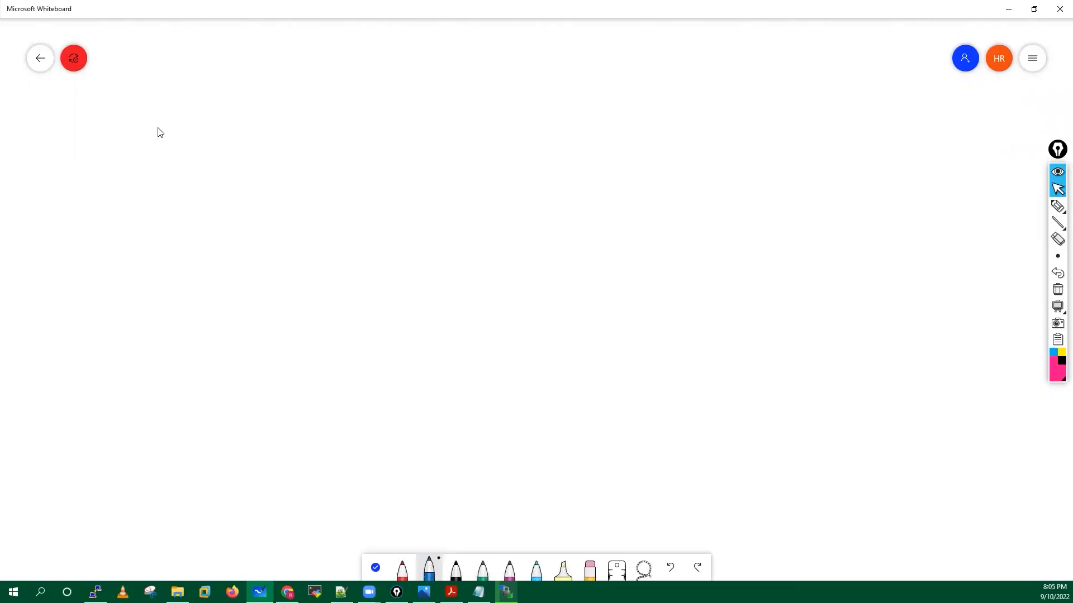
Draw a large box labelled GCP with the blue pen.
{"action": "left_click_drag", "start_coordinate": [189, 115], "coordinate": [190, 350]}
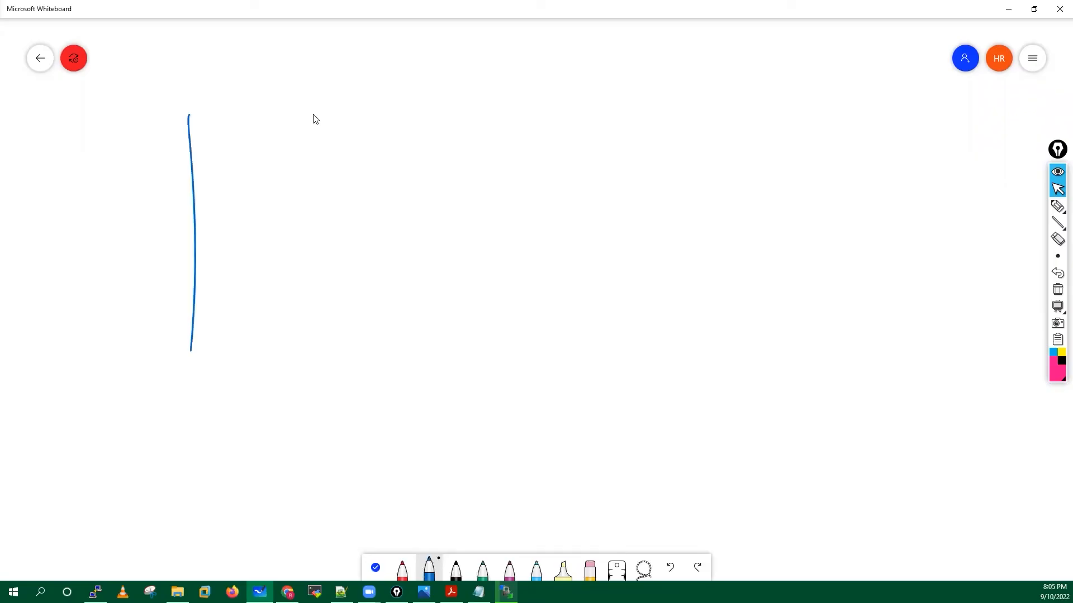
{"action": "mouse_move", "coordinate": [188, 114]}
{"action": "left_mouse_down"}
{"action": "mouse_move", "coordinate": [785, 107]}
{"action": "mouse_move", "coordinate": [844, 241]}
{"action": "mouse_move", "coordinate": [830, 472]}
{"action": "left_mouse_up"}
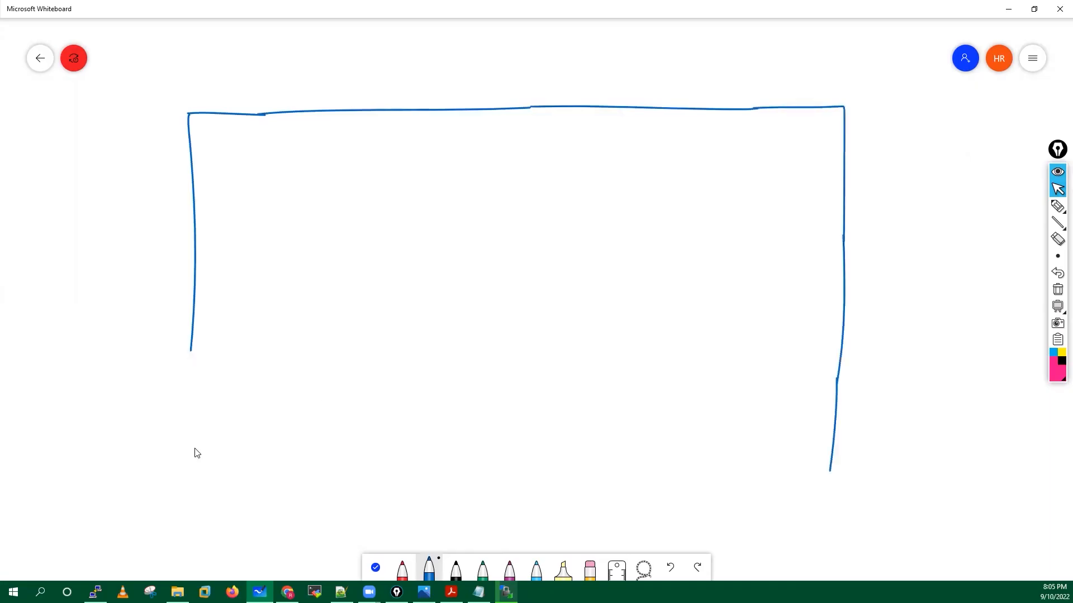
{"action": "left_click_drag", "start_coordinate": [190, 350], "coordinate": [194, 490]}
{"action": "mouse_move", "coordinate": [484, 522]}
{"action": "left_mouse_down"}
{"action": "mouse_move", "coordinate": [809, 497]}
{"action": "mouse_move", "coordinate": [838, 471]}
{"action": "mouse_move", "coordinate": [831, 466]}
{"action": "left_mouse_up"}
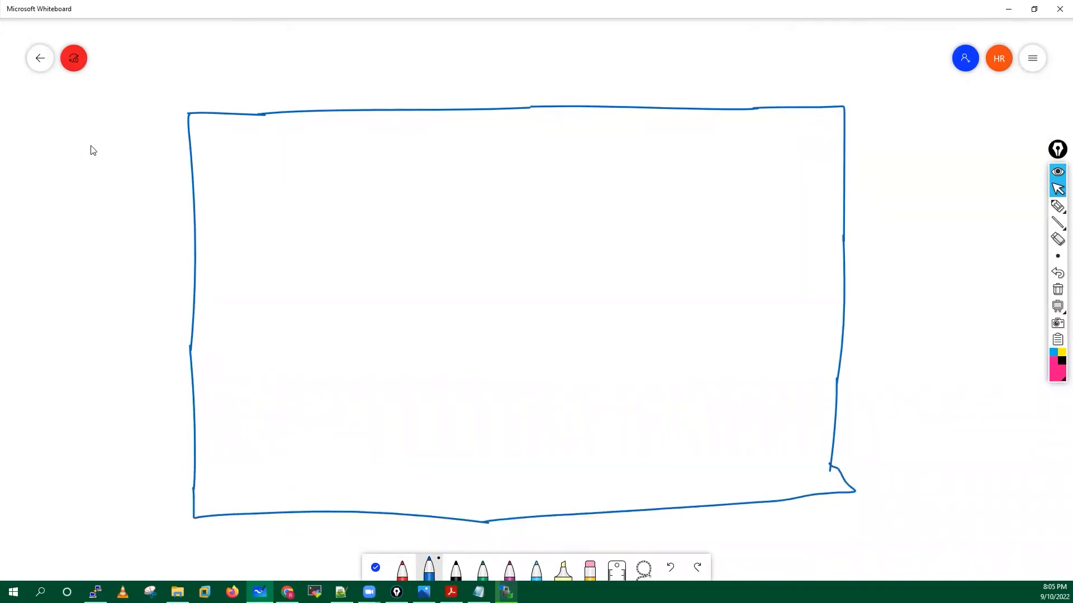
{"action": "left_click_drag", "start_coordinate": [106, 136], "coordinate": [109, 151]}
{"action": "left_click_drag", "start_coordinate": [115, 137], "coordinate": [116, 144]}
Inside the GCP box, draw a FW box with a Router box below it.
{"action": "mouse_move", "coordinate": [282, 129]}
{"action": "left_mouse_down"}
{"action": "mouse_move", "coordinate": [284, 160]}
{"action": "mouse_move", "coordinate": [385, 166]}
{"action": "left_mouse_up"}
{"action": "left_click_drag", "start_coordinate": [283, 160], "coordinate": [385, 166]}
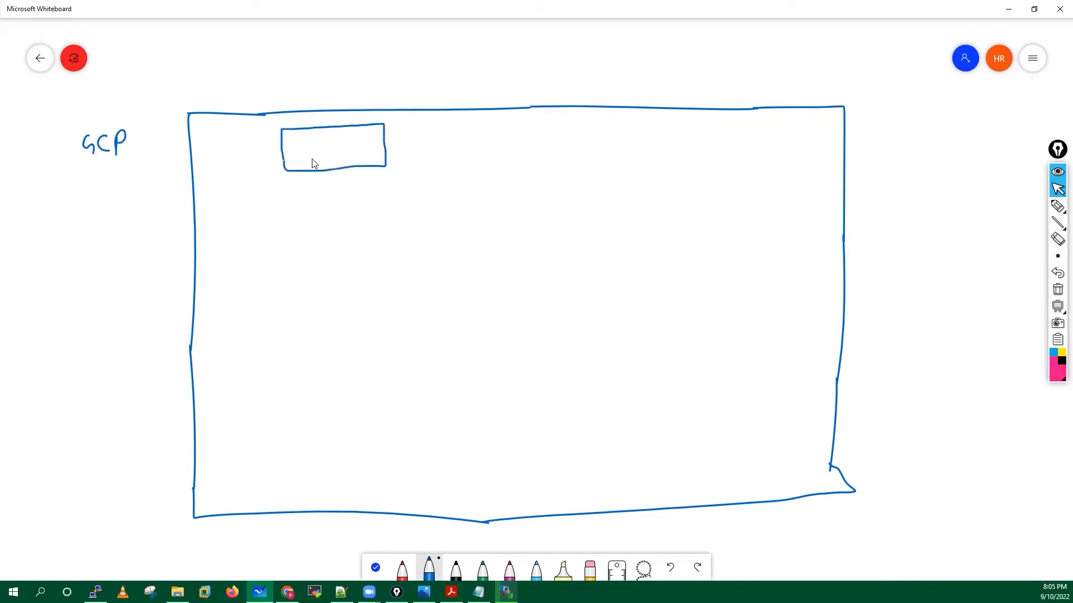
{"action": "left_click_drag", "start_coordinate": [311, 145], "coordinate": [317, 150]}
{"action": "left_click_drag", "start_coordinate": [321, 148], "coordinate": [337, 141]}
{"action": "left_click_drag", "start_coordinate": [289, 206], "coordinate": [290, 244]}
{"action": "mouse_move", "coordinate": [399, 249]}
{"action": "left_mouse_down"}
{"action": "mouse_move", "coordinate": [297, 255]}
{"action": "mouse_move", "coordinate": [317, 235]}
{"action": "left_mouse_up"}
{"action": "left_click_drag", "start_coordinate": [324, 224], "coordinate": [342, 234]}
{"action": "left_click_drag", "start_coordinate": [337, 226], "coordinate": [352, 233]}
{"action": "left_click_drag", "start_coordinate": [351, 226], "coordinate": [361, 225]}
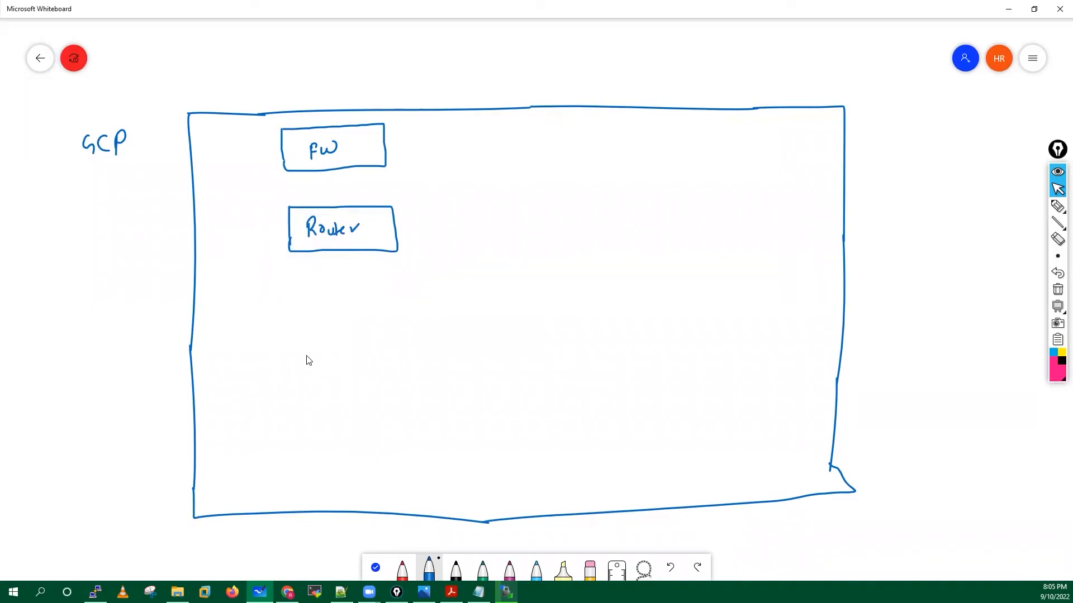
Draw a wide box labelled Hypervisor in the lower GCP area.
{"action": "left_click_drag", "start_coordinate": [287, 455], "coordinate": [288, 358]}
{"action": "left_click_drag", "start_coordinate": [517, 359], "coordinate": [562, 360]}
{"action": "left_click_drag", "start_coordinate": [716, 447], "coordinate": [577, 444]}
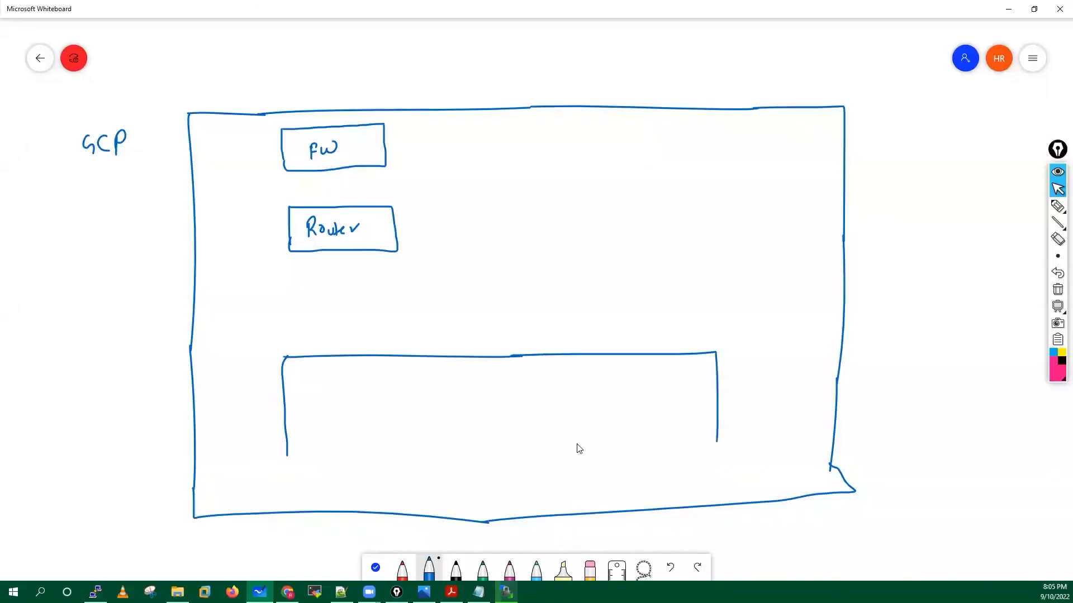
{"action": "left_click_drag", "start_coordinate": [523, 473], "coordinate": [702, 462]}
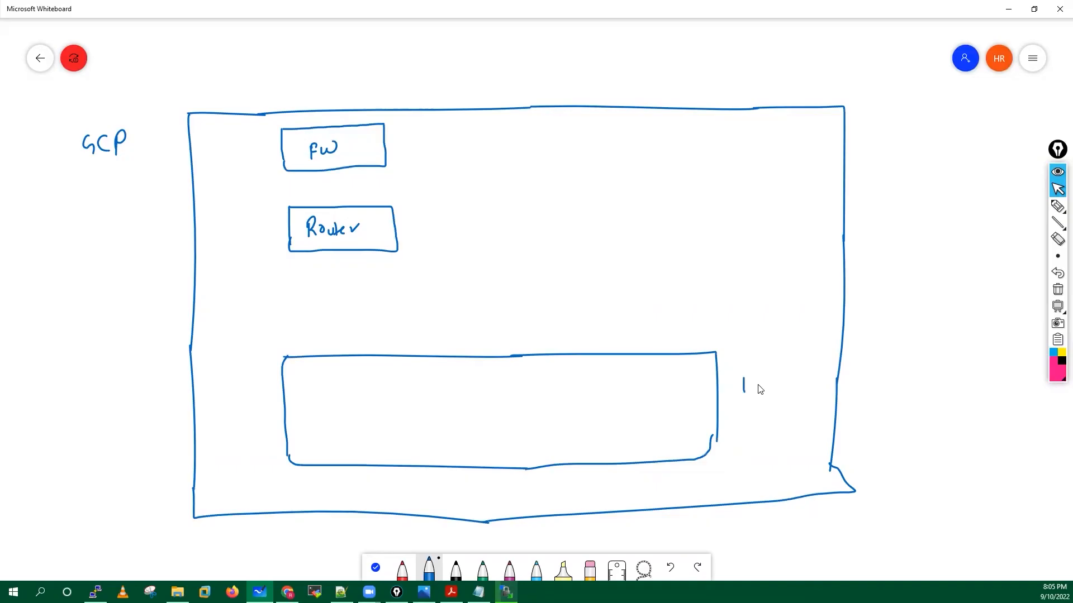
{"action": "left_click_drag", "start_coordinate": [744, 386], "coordinate": [753, 385]}
{"action": "left_click_drag", "start_coordinate": [753, 380], "coordinate": [753, 393]}
{"action": "left_click_drag", "start_coordinate": [759, 385], "coordinate": [762, 407]}
{"action": "mouse_move", "coordinate": [771, 384]}
{"action": "left_mouse_down"}
{"action": "mouse_move", "coordinate": [773, 400]}
{"action": "mouse_move", "coordinate": [802, 384]}
{"action": "left_mouse_up"}
{"action": "left_click_drag", "start_coordinate": [750, 419], "coordinate": [759, 420]}
{"action": "left_click_drag", "start_coordinate": [764, 420], "coordinate": [770, 429]}
{"action": "left_click_drag", "start_coordinate": [779, 422], "coordinate": [783, 423]}
{"action": "left_click_drag", "start_coordinate": [788, 420], "coordinate": [795, 421]}
{"action": "left_click", "coordinate": [770, 416]}
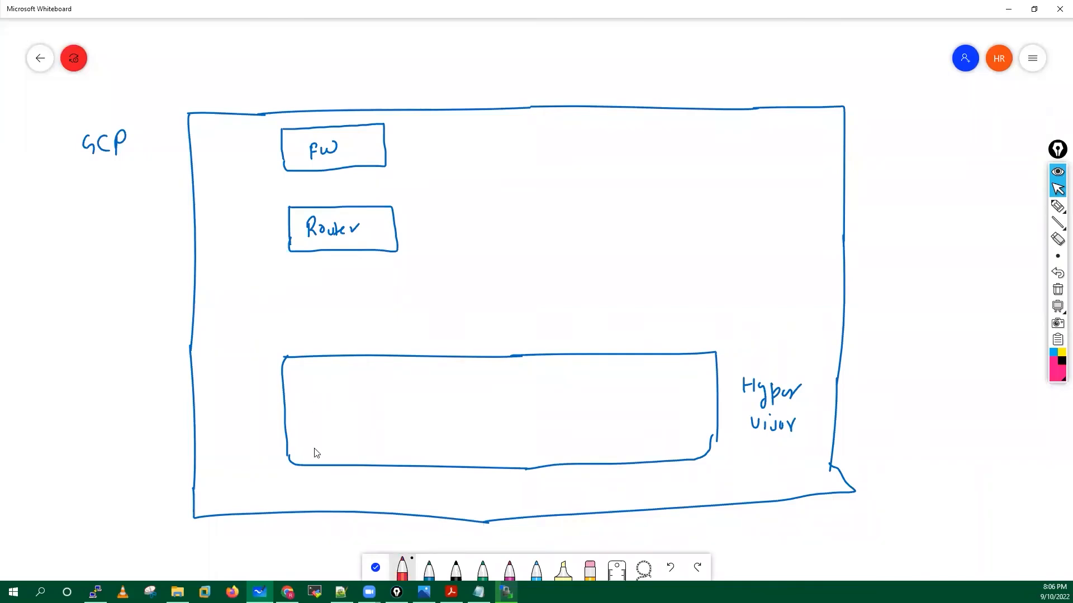
Draw a red VM (EVE-NG) box inside the Hypervisor box and link it up to Router.
{"action": "mouse_move", "coordinate": [315, 376]}
{"action": "left_mouse_down"}
{"action": "mouse_move", "coordinate": [316, 453]}
{"action": "mouse_move", "coordinate": [414, 374]}
{"action": "mouse_move", "coordinate": [482, 442]}
{"action": "left_mouse_up"}
{"action": "left_click_drag", "start_coordinate": [310, 450], "coordinate": [486, 445]}
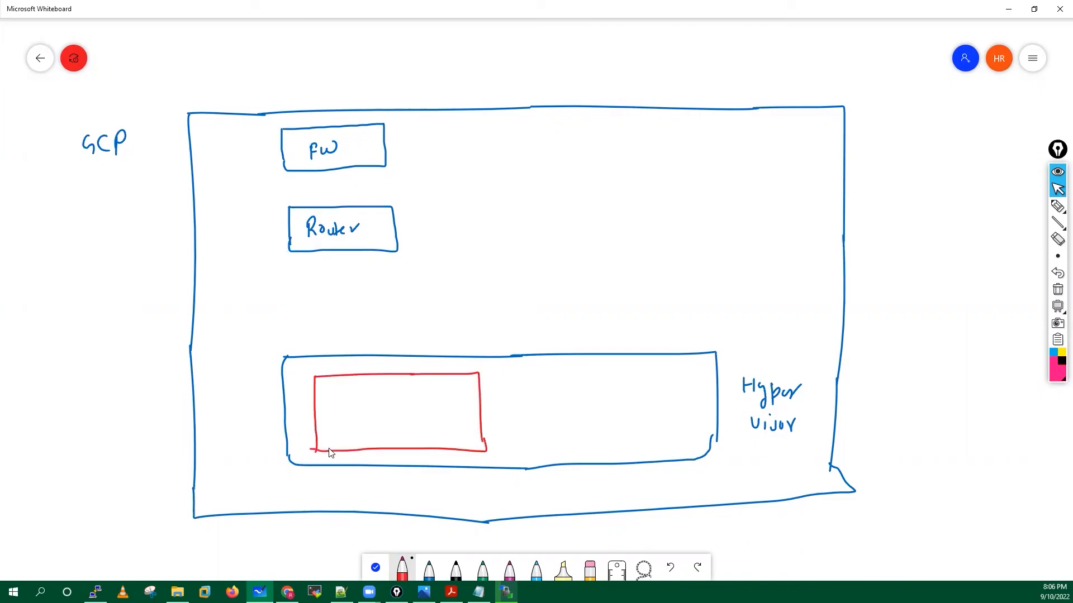
{"action": "mouse_move", "coordinate": [364, 394]}
{"action": "left_mouse_down"}
{"action": "mouse_move", "coordinate": [393, 391]}
{"action": "mouse_move", "coordinate": [399, 402]}
{"action": "mouse_move", "coordinate": [361, 432]}
{"action": "left_mouse_up"}
{"action": "left_click_drag", "start_coordinate": [377, 415], "coordinate": [369, 431]}
{"action": "left_click_drag", "start_coordinate": [369, 423], "coordinate": [376, 428]}
{"action": "left_click_drag", "start_coordinate": [380, 416], "coordinate": [389, 415]}
{"action": "mouse_move", "coordinate": [391, 414]}
{"action": "left_mouse_down"}
{"action": "mouse_move", "coordinate": [392, 426]}
{"action": "mouse_move", "coordinate": [398, 411]}
{"action": "left_mouse_up"}
{"action": "left_click_drag", "start_coordinate": [391, 425], "coordinate": [398, 424]}
{"action": "mouse_move", "coordinate": [398, 421]}
{"action": "left_mouse_down"}
{"action": "mouse_move", "coordinate": [423, 413]}
{"action": "mouse_move", "coordinate": [439, 433]}
{"action": "left_mouse_up"}
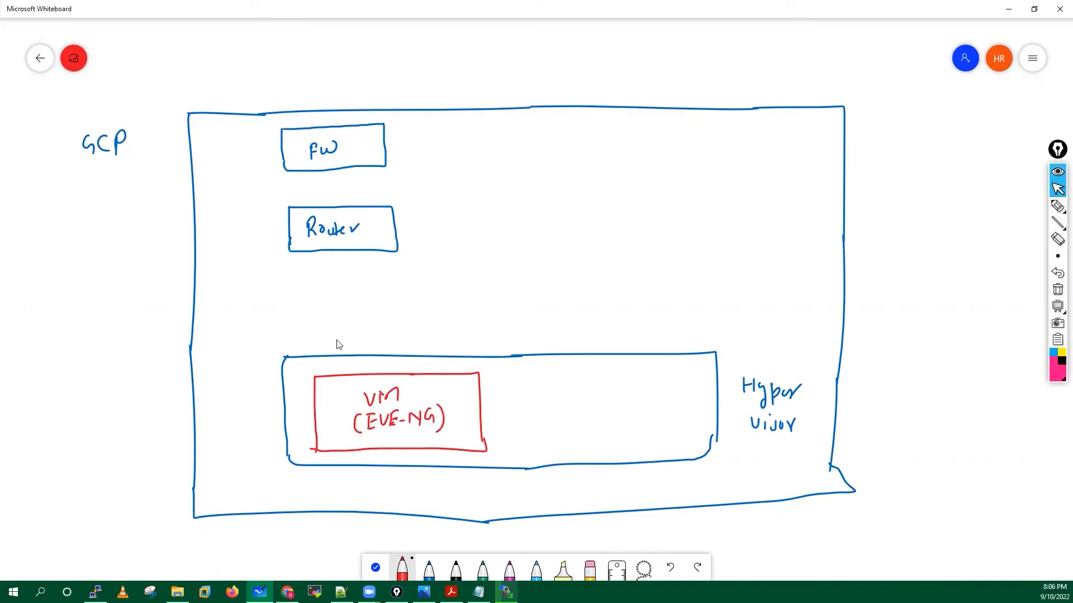
{"action": "left_click_drag", "start_coordinate": [331, 252], "coordinate": [335, 372]}
Connect Router up to FW, and FW to a router circle on the GCP border.
{"action": "left_click", "coordinate": [330, 252]}
{"action": "left_click_drag", "start_coordinate": [328, 205], "coordinate": [324, 177]}
{"action": "left_click", "coordinate": [323, 171]}
{"action": "mouse_move", "coordinate": [384, 138]}
{"action": "left_mouse_down"}
{"action": "mouse_move", "coordinate": [463, 86]}
{"action": "mouse_move", "coordinate": [433, 109]}
{"action": "mouse_move", "coordinate": [452, 117]}
{"action": "left_mouse_up"}
Label the circle R1 INET-GW and link it to an Internet cloud.
{"action": "left_click_drag", "start_coordinate": [454, 94], "coordinate": [468, 119]}
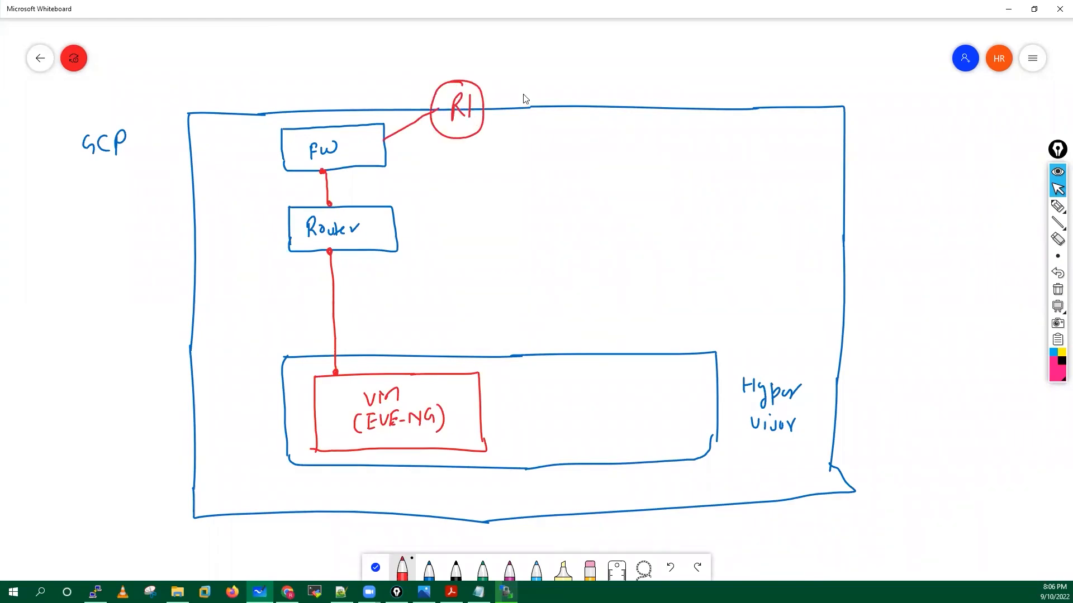
{"action": "left_click_drag", "start_coordinate": [515, 88], "coordinate": [515, 103]}
{"action": "left_click_drag", "start_coordinate": [510, 87], "coordinate": [519, 86]}
{"action": "left_click_drag", "start_coordinate": [510, 104], "coordinate": [537, 83]}
{"action": "left_click_drag", "start_coordinate": [540, 86], "coordinate": [550, 102]}
{"action": "left_click_drag", "start_coordinate": [554, 87], "coordinate": [568, 86]}
{"action": "mouse_move", "coordinate": [562, 87]}
{"action": "left_mouse_down"}
{"action": "mouse_move", "coordinate": [561, 103]}
{"action": "mouse_move", "coordinate": [591, 97]}
{"action": "left_mouse_up"}
{"action": "left_click_drag", "start_coordinate": [597, 82], "coordinate": [614, 81]}
{"action": "mouse_move", "coordinate": [465, 81]}
{"action": "left_mouse_down"}
{"action": "mouse_move", "coordinate": [556, 49]}
{"action": "mouse_move", "coordinate": [581, 68]}
{"action": "left_mouse_up"}
{"action": "mouse_move", "coordinate": [593, 25]}
{"action": "left_mouse_down"}
{"action": "mouse_move", "coordinate": [571, 71]}
{"action": "mouse_move", "coordinate": [632, 59]}
{"action": "left_mouse_up"}
{"action": "mouse_move", "coordinate": [635, 46]}
{"action": "left_mouse_down"}
{"action": "mouse_move", "coordinate": [683, 53]}
{"action": "mouse_move", "coordinate": [692, 73]}
{"action": "left_mouse_up"}
{"action": "left_click_drag", "start_coordinate": [685, 55], "coordinate": [696, 53]}
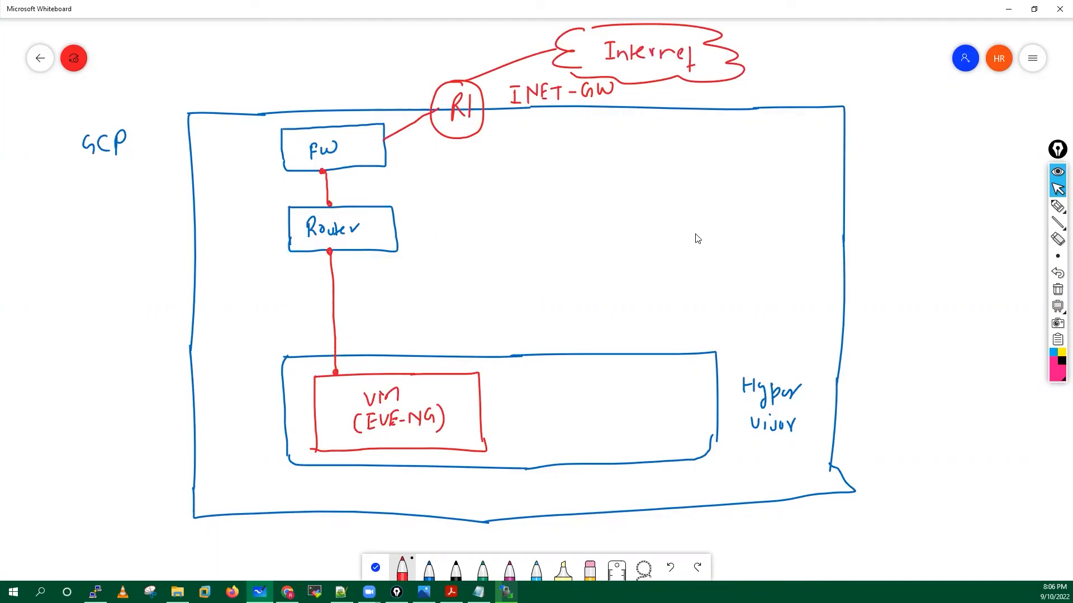
With the overlay pen, annotate the VM box with an arrow marked Private IP.
{"action": "mouse_move", "coordinate": [1056, 208]}
{"action": "left_click", "coordinate": [1006, 207]}
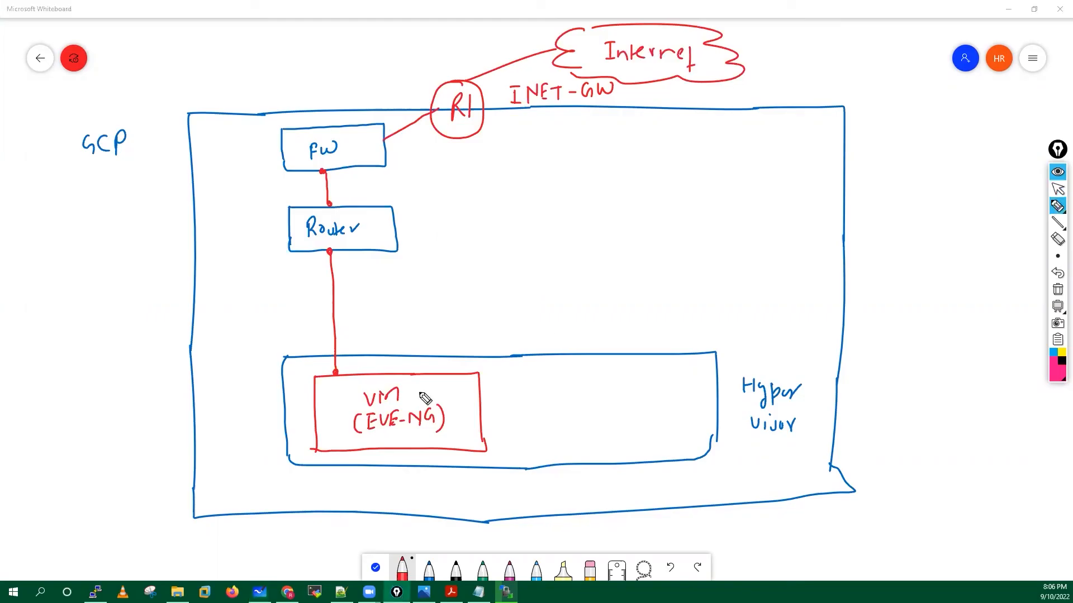
{"action": "mouse_move", "coordinate": [483, 386]}
{"action": "left_mouse_down"}
{"action": "mouse_move", "coordinate": [505, 387]}
{"action": "mouse_move", "coordinate": [506, 398]}
{"action": "mouse_move", "coordinate": [560, 385]}
{"action": "left_mouse_up"}
{"action": "left_click", "coordinate": [536, 385]}
{"action": "left_click", "coordinate": [566, 380]}
{"action": "mouse_move", "coordinate": [566, 385]}
{"action": "left_mouse_down"}
{"action": "mouse_move", "coordinate": [566, 397]}
{"action": "mouse_move", "coordinate": [581, 387]}
{"action": "mouse_move", "coordinate": [594, 397]}
{"action": "left_mouse_up"}
{"action": "left_click", "coordinate": [588, 390]}
{"action": "left_click_drag", "start_coordinate": [599, 380], "coordinate": [626, 402]}
{"action": "left_click_drag", "start_coordinate": [634, 403], "coordinate": [637, 391]}
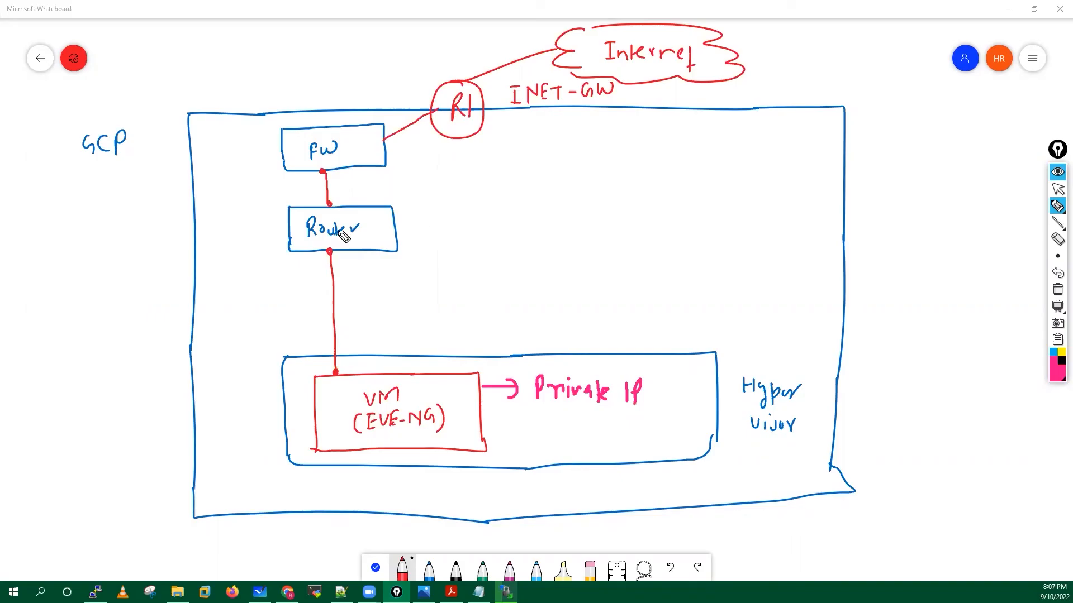
Annotate the Router box with an arrow noting Static NAT.
{"action": "mouse_move", "coordinate": [429, 222]}
{"action": "left_mouse_down"}
{"action": "mouse_move", "coordinate": [396, 223]}
{"action": "mouse_move", "coordinate": [469, 224]}
{"action": "mouse_move", "coordinate": [474, 235]}
{"action": "left_mouse_up"}
{"action": "left_click_drag", "start_coordinate": [479, 238], "coordinate": [519, 215]}
{"action": "mouse_move", "coordinate": [509, 216]}
{"action": "left_mouse_down"}
{"action": "mouse_move", "coordinate": [509, 238]}
{"action": "mouse_move", "coordinate": [528, 246]}
{"action": "left_mouse_up"}
{"action": "left_click_drag", "start_coordinate": [454, 209], "coordinate": [471, 255]}
{"action": "left_click_drag", "start_coordinate": [565, 213], "coordinate": [558, 232]}
{"action": "left_click_drag", "start_coordinate": [576, 213], "coordinate": [599, 237]}
{"action": "left_click_drag", "start_coordinate": [592, 221], "coordinate": [607, 221]}
{"action": "left_click_drag", "start_coordinate": [611, 223], "coordinate": [613, 237]}
{"action": "left_click_drag", "start_coordinate": [627, 228], "coordinate": [628, 237]}
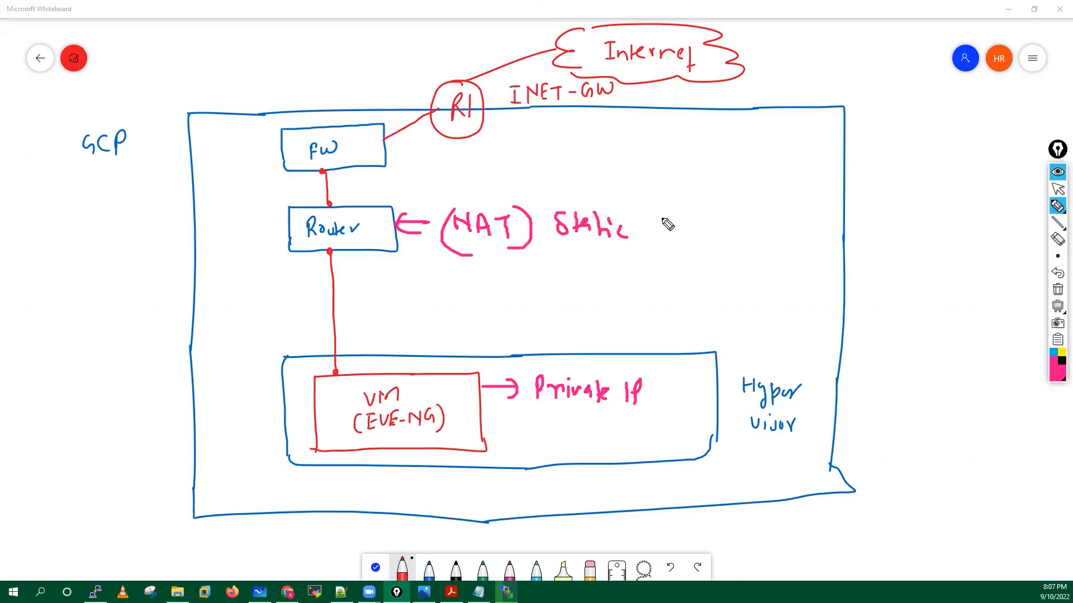
Add a double arrow noting http/https traffic at INET-GW and an arrow at FW.
{"action": "left_click_drag", "start_coordinate": [553, 141], "coordinate": [582, 147]}
{"action": "left_click_drag", "start_coordinate": [577, 134], "coordinate": [578, 147]}
{"action": "mouse_move", "coordinate": [595, 132]}
{"action": "left_mouse_down"}
{"action": "mouse_move", "coordinate": [596, 148]}
{"action": "mouse_move", "coordinate": [608, 147]}
{"action": "left_mouse_up"}
{"action": "left_click_drag", "start_coordinate": [616, 133], "coordinate": [616, 151]}
{"action": "left_click_drag", "start_coordinate": [623, 132], "coordinate": [622, 151]}
{"action": "left_click_drag", "start_coordinate": [611, 142], "coordinate": [631, 141]}
{"action": "mouse_move", "coordinate": [632, 131]}
{"action": "left_mouse_down"}
{"action": "mouse_move", "coordinate": [632, 151]}
{"action": "mouse_move", "coordinate": [644, 135]}
{"action": "left_mouse_up"}
{"action": "mouse_move", "coordinate": [659, 124]}
{"action": "left_mouse_down"}
{"action": "mouse_move", "coordinate": [660, 153]}
{"action": "mouse_move", "coordinate": [675, 153]}
{"action": "left_mouse_up"}
{"action": "left_click_drag", "start_coordinate": [683, 132], "coordinate": [685, 153]}
{"action": "mouse_move", "coordinate": [693, 140]}
{"action": "left_mouse_down"}
{"action": "mouse_move", "coordinate": [695, 165]}
{"action": "mouse_move", "coordinate": [704, 137]}
{"action": "mouse_move", "coordinate": [706, 161]}
{"action": "left_mouse_up"}
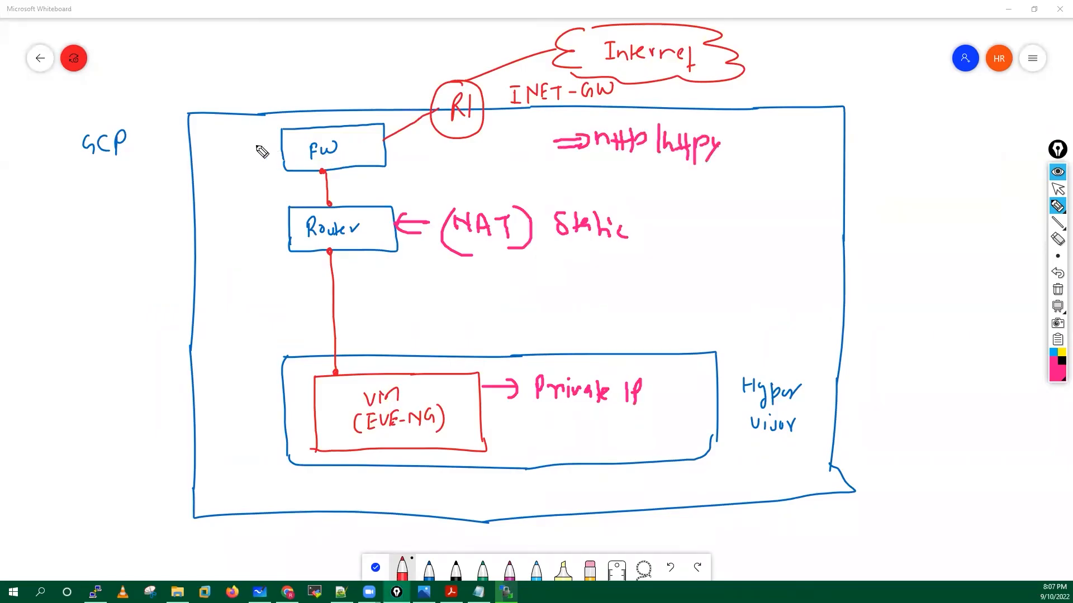
{"action": "left_click_drag", "start_coordinate": [279, 147], "coordinate": [258, 149]}
{"action": "left_click_drag", "start_coordinate": [266, 142], "coordinate": [258, 159]}
Clear the overlay annotations and switch to the Google Cloud console.
{"action": "left_click", "coordinate": [1057, 189]}
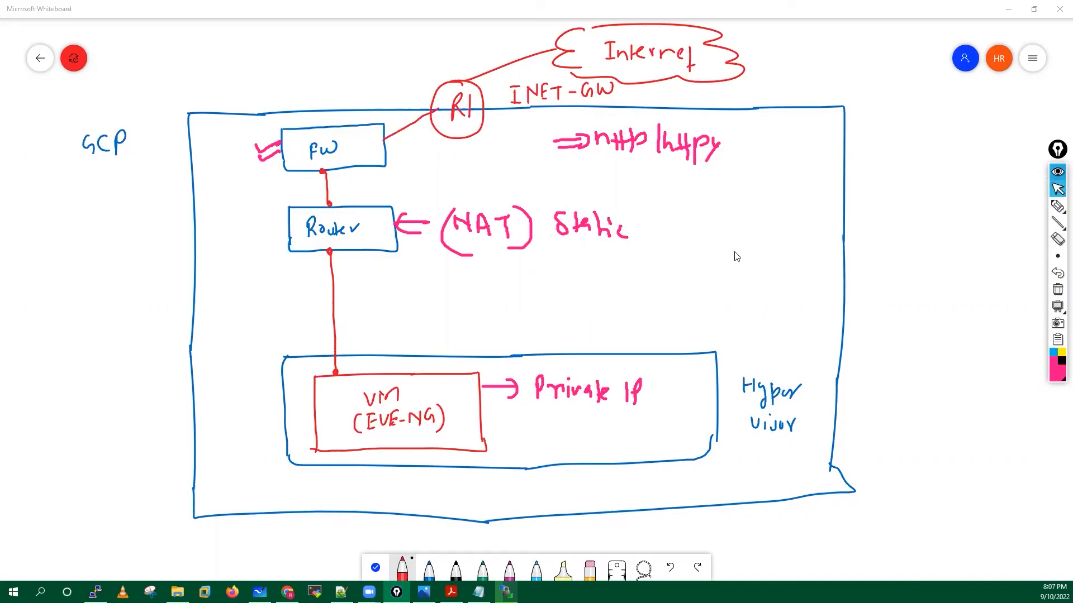
{"action": "left_click", "coordinate": [1057, 172]}
{"action": "key", "text": "alt+Tab"}
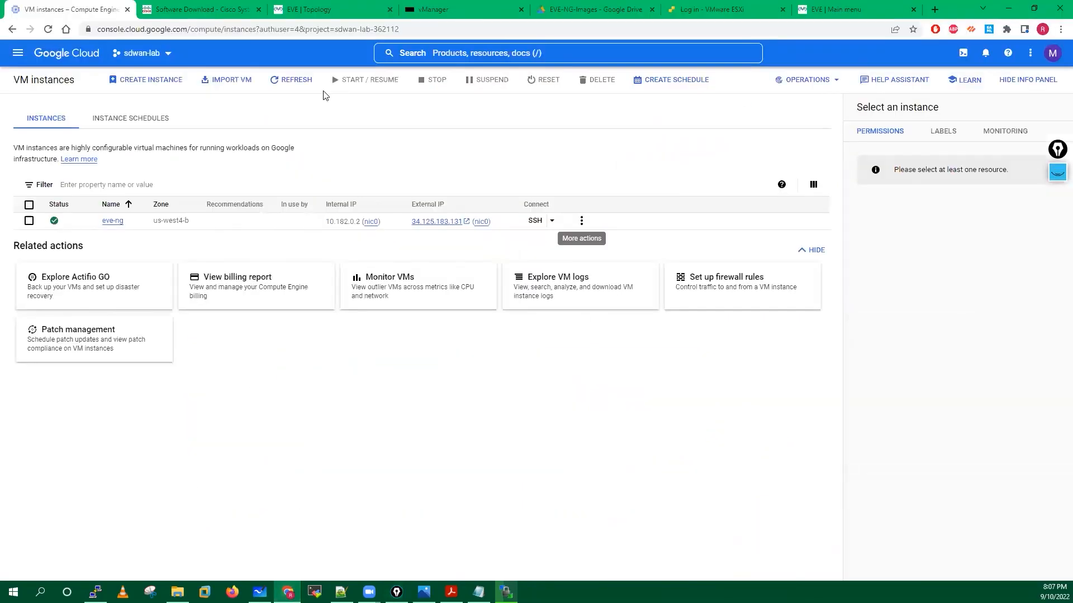
Open VPC network > Firewall from the Navigation menu in a new tab and switch to it.
{"action": "left_click", "coordinate": [18, 54]}
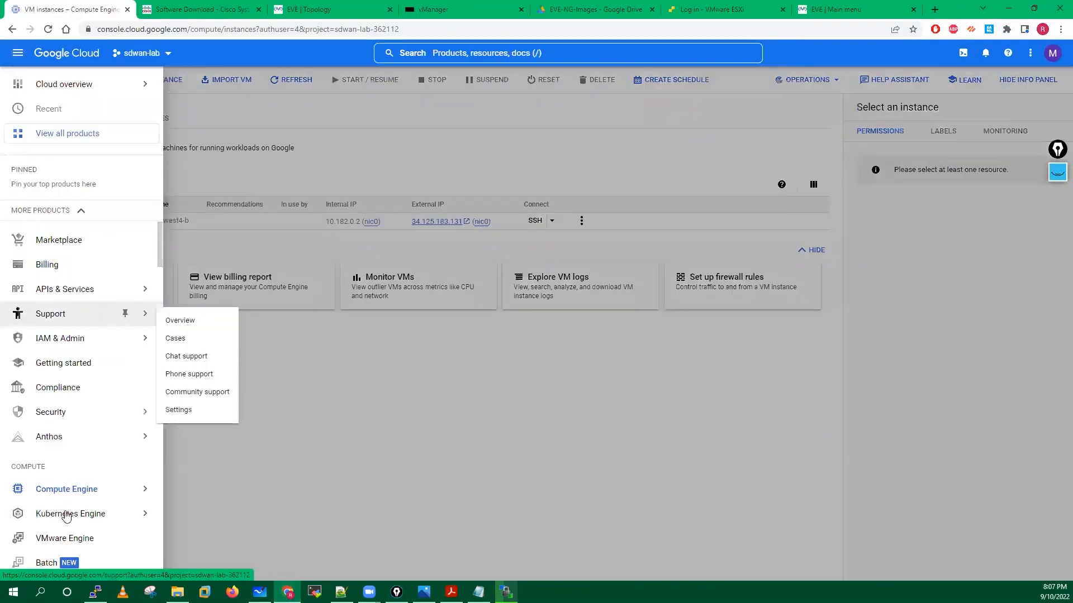
{"action": "scroll", "coordinate": [66, 516], "scroll_direction": "down", "scroll_amount": 2}
{"action": "scroll", "coordinate": [66, 516], "scroll_direction": "down", "scroll_amount": 3}
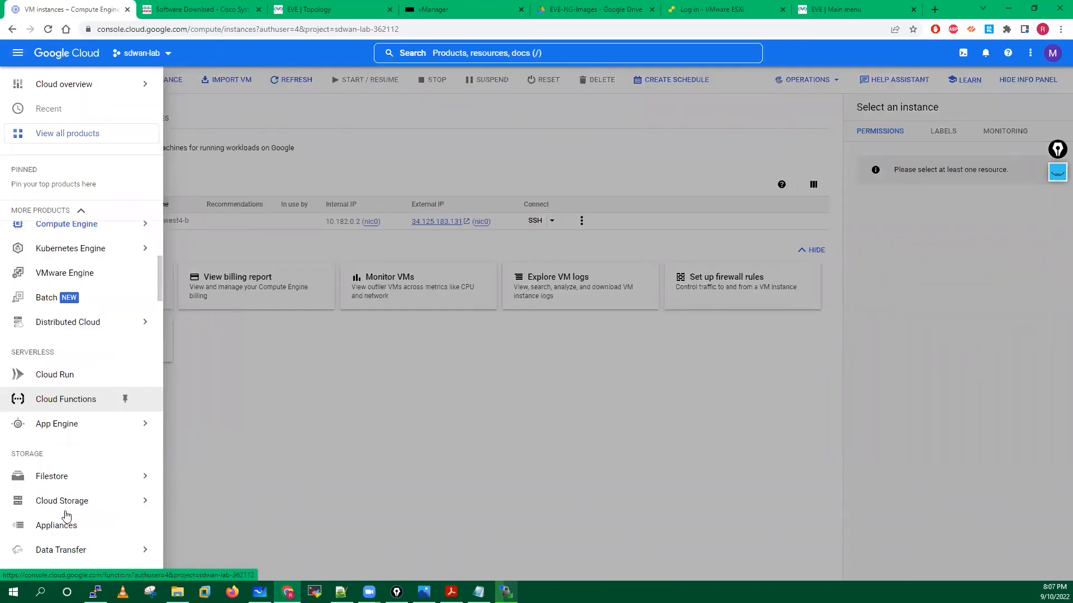
{"action": "scroll", "coordinate": [66, 516], "scroll_direction": "down", "scroll_amount": 4}
{"action": "scroll", "coordinate": [66, 516], "scroll_direction": "down", "scroll_amount": 4}
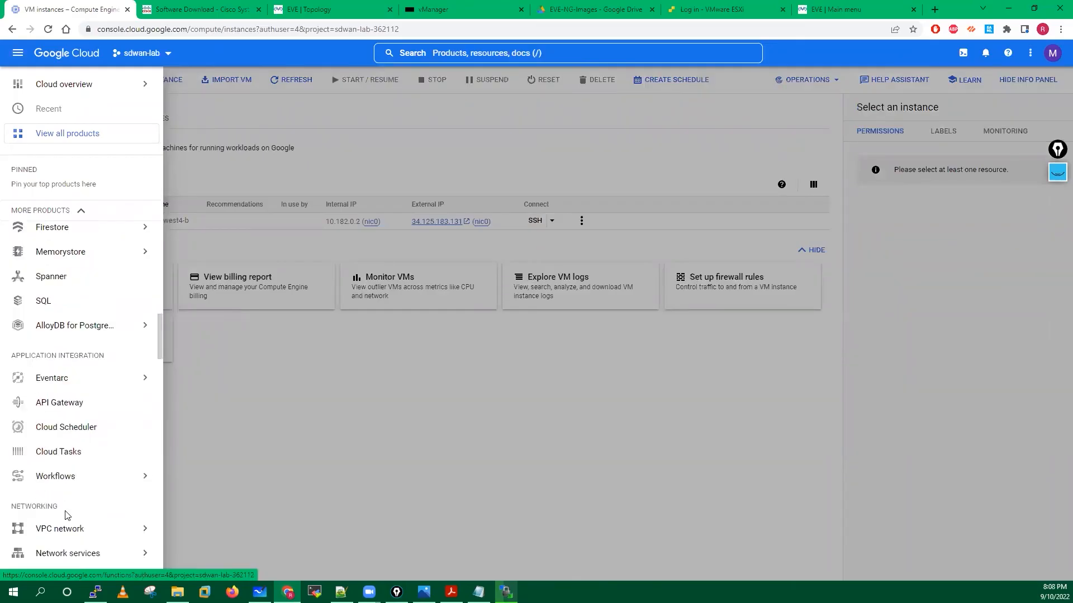
{"action": "scroll", "coordinate": [67, 416], "scroll_direction": "down", "scroll_amount": 3}
{"action": "mouse_move", "coordinate": [61, 360]}
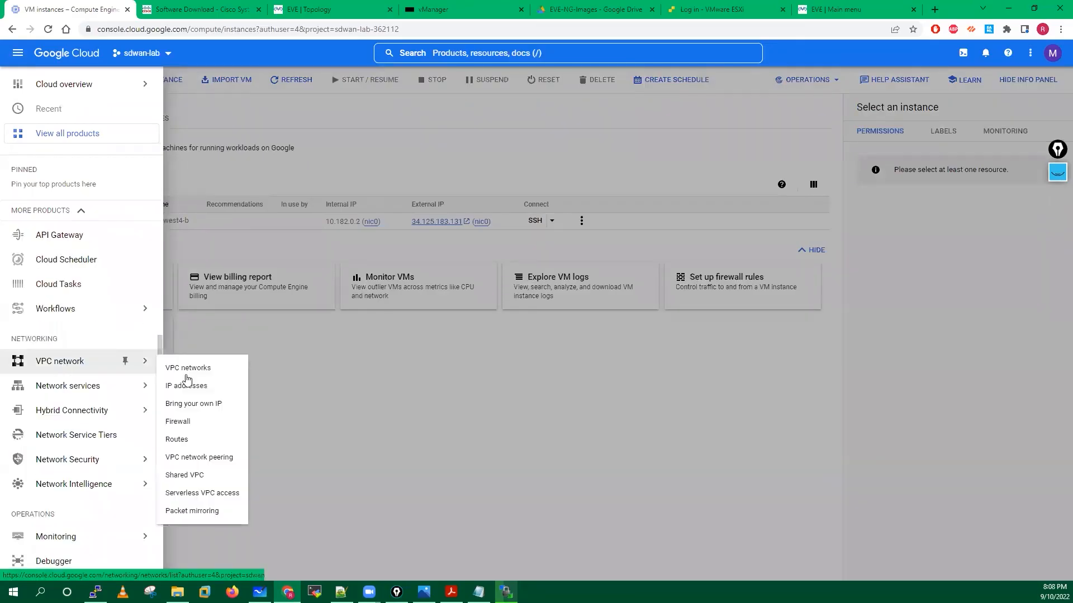
{"action": "middle_click", "coordinate": [195, 425]}
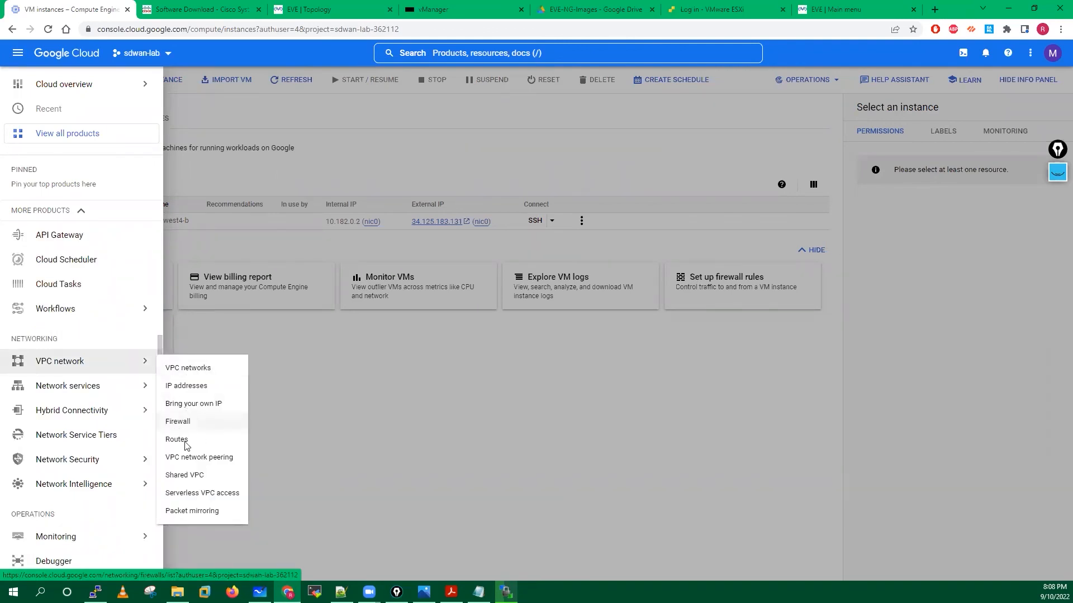
{"action": "left_click", "coordinate": [178, 7]}
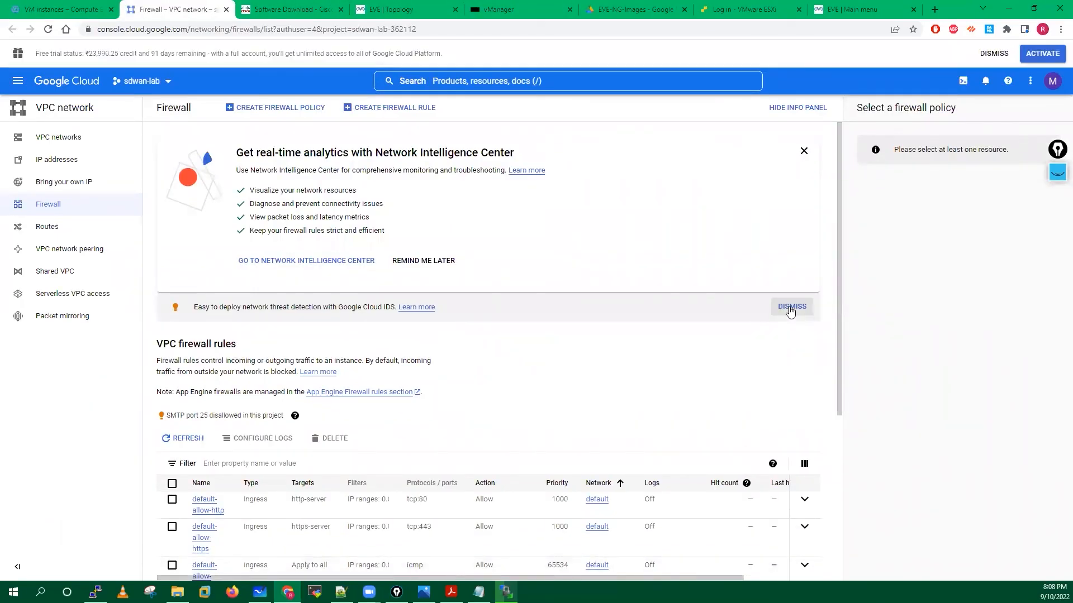
Dismiss the notices and start a new firewall rule named ingress-rule.
{"action": "left_click", "coordinate": [789, 306]}
{"action": "left_click", "coordinate": [804, 152]}
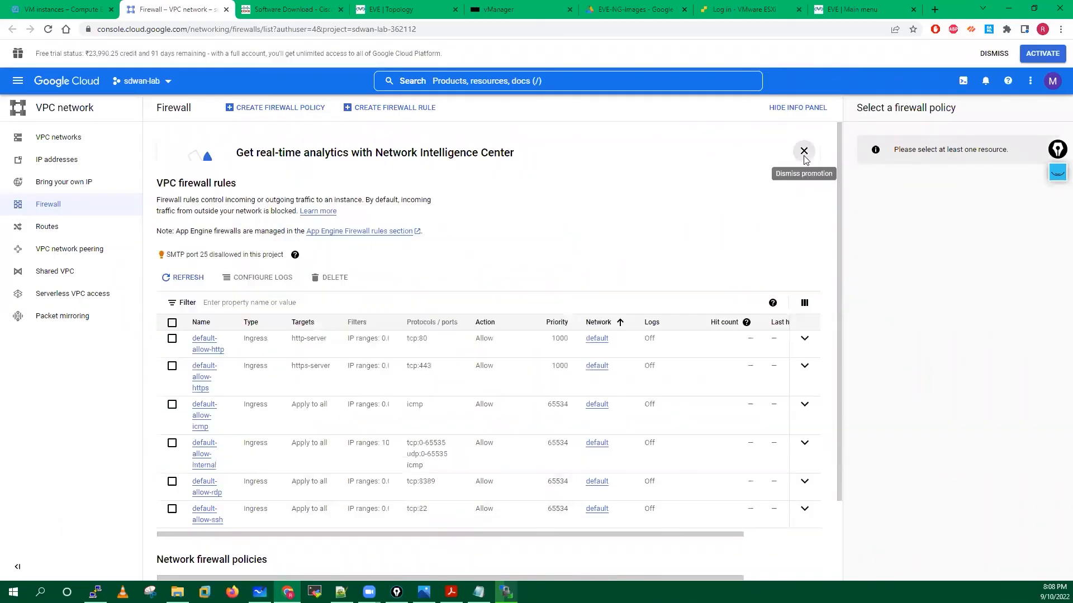
{"action": "scroll", "coordinate": [583, 304], "scroll_direction": "down", "scroll_amount": 2}
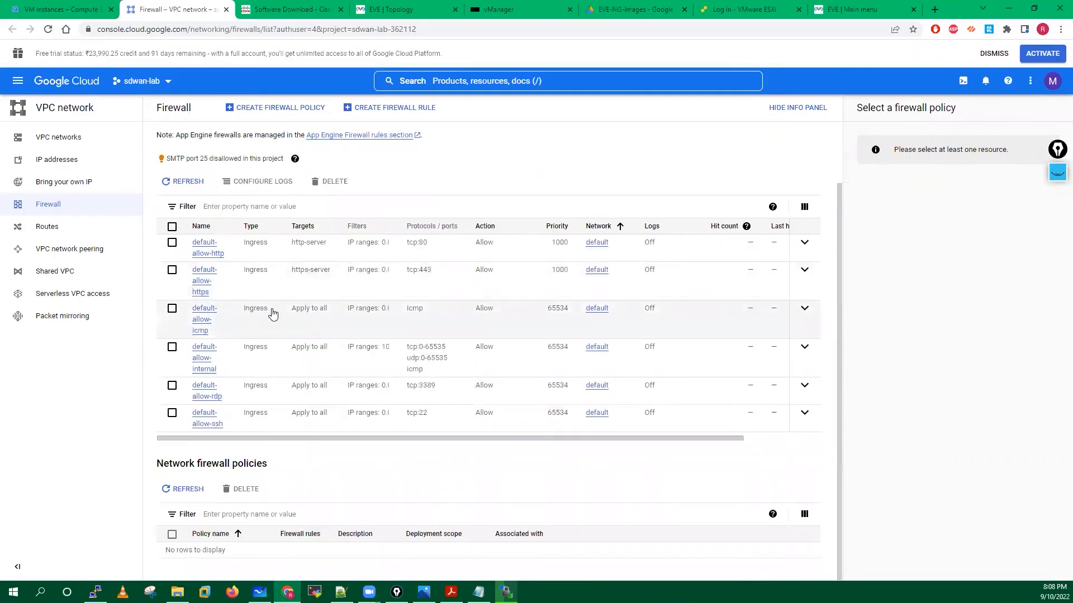
{"action": "scroll", "coordinate": [273, 314], "scroll_direction": "up", "scroll_amount": 2}
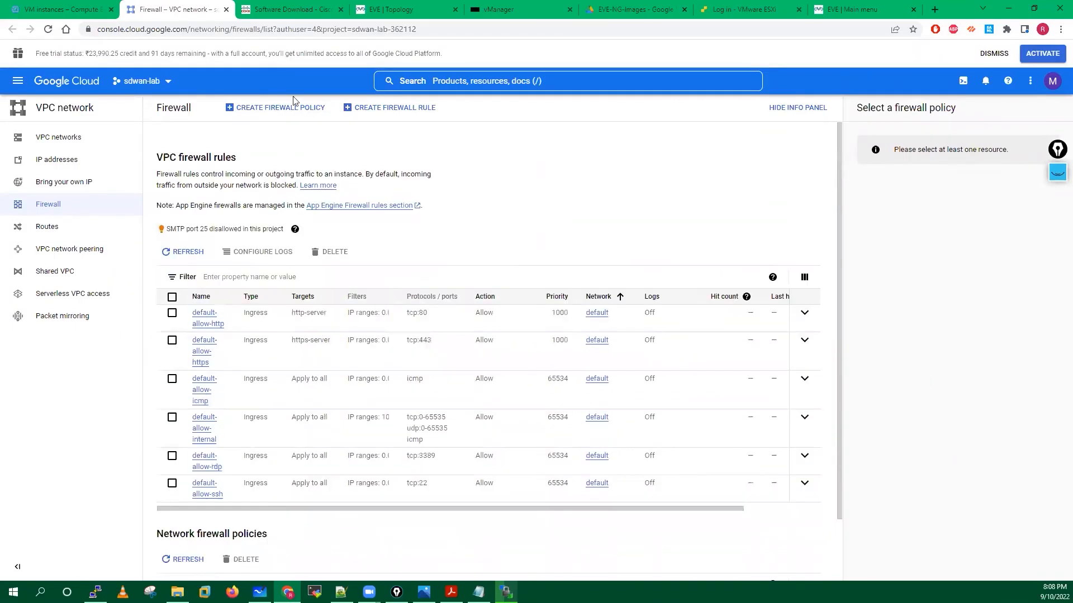
{"action": "left_click", "coordinate": [377, 110]}
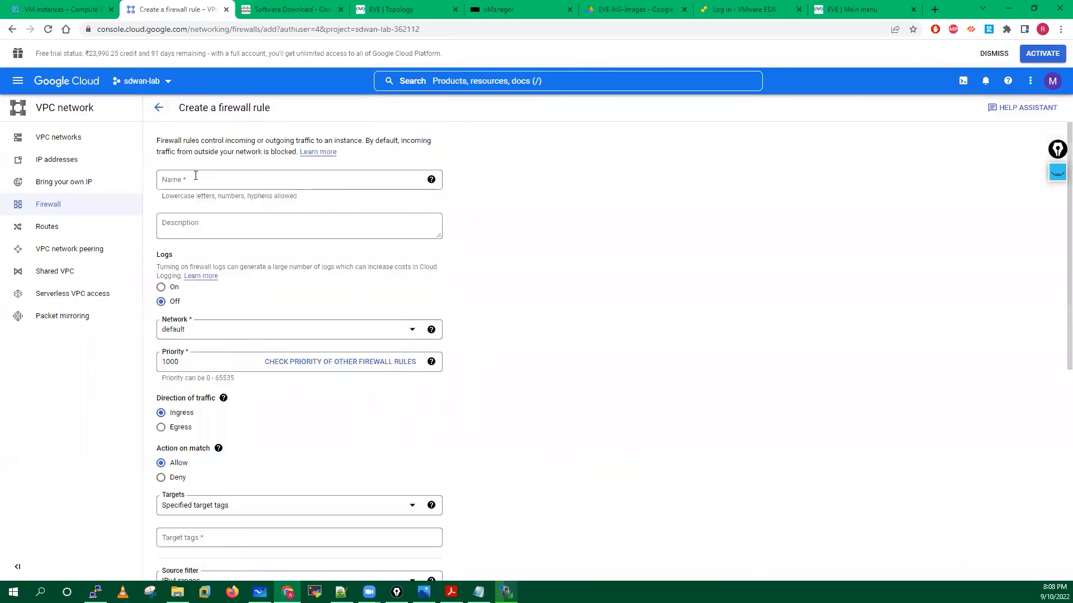
{"action": "left_click", "coordinate": [195, 176]}
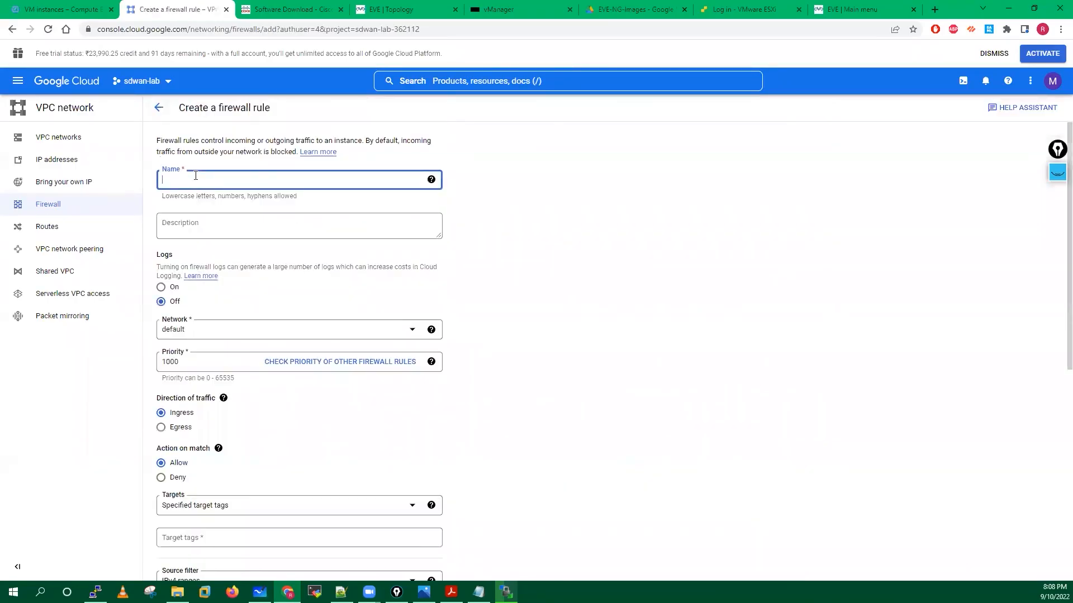
{"action": "type", "text": "ingr"}
{"action": "key", "text": "BackSpace"}
{"action": "key", "text": "BackSpace"}
{"action": "key", "text": "BackSpace"}
{"action": "key", "text": "BackSpace"}
{"action": "type", "text": "rule"}
Target all instances, set source range 0.0.0.0/0, allow all protocols, and create the rule.
{"action": "scroll", "coordinate": [205, 374], "scroll_direction": "down", "scroll_amount": 2}
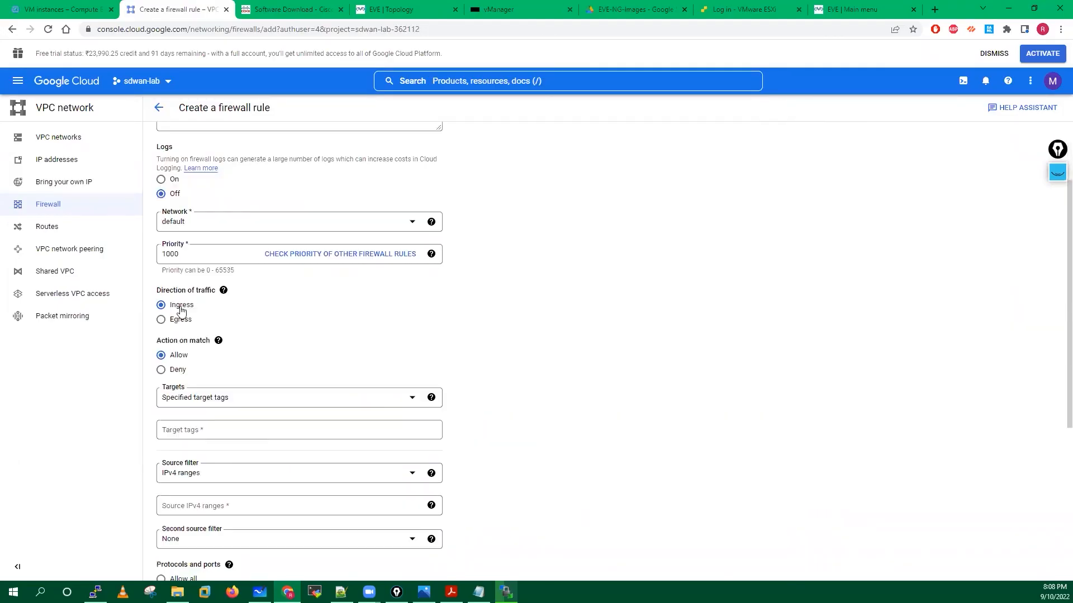
{"action": "scroll", "coordinate": [205, 324], "scroll_direction": "down", "scroll_amount": 1}
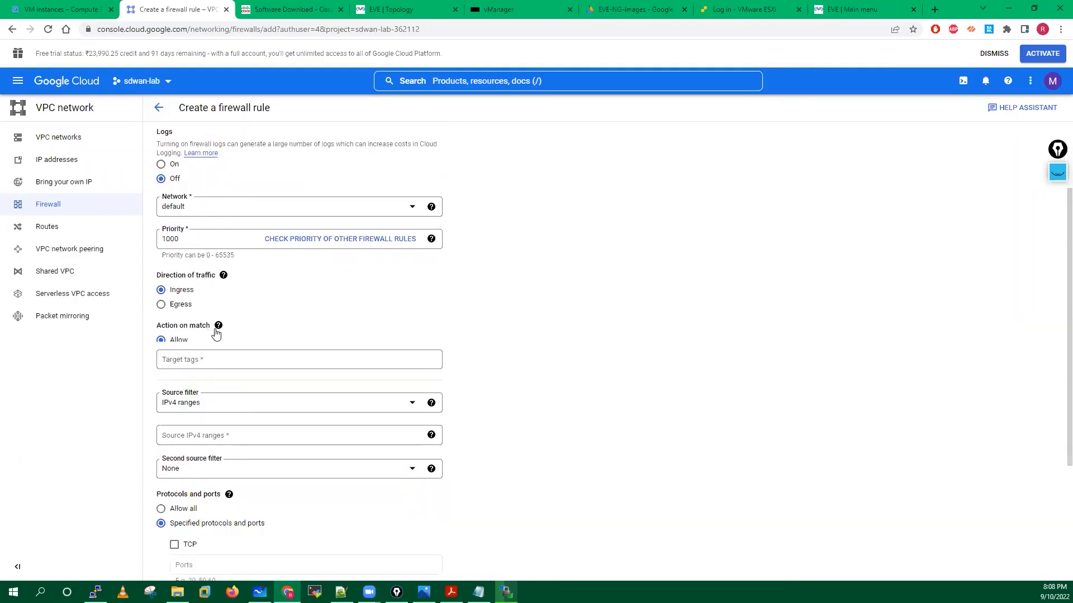
{"action": "left_click", "coordinate": [216, 332]}
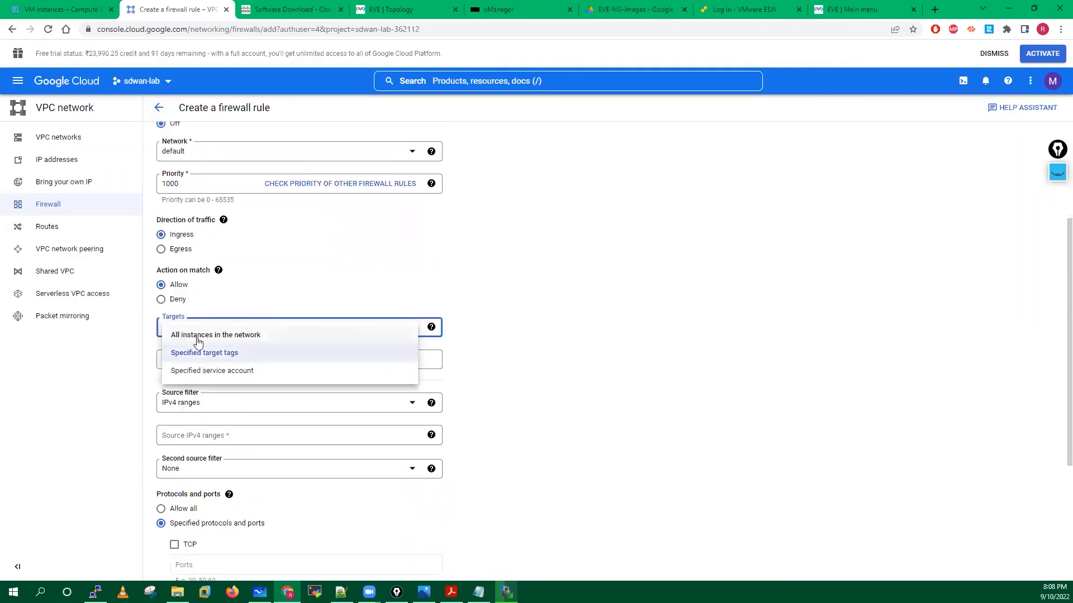
{"action": "left_click", "coordinate": [571, 341]}
{"action": "scroll", "coordinate": [567, 336], "scroll_direction": "down", "scroll_amount": 1}
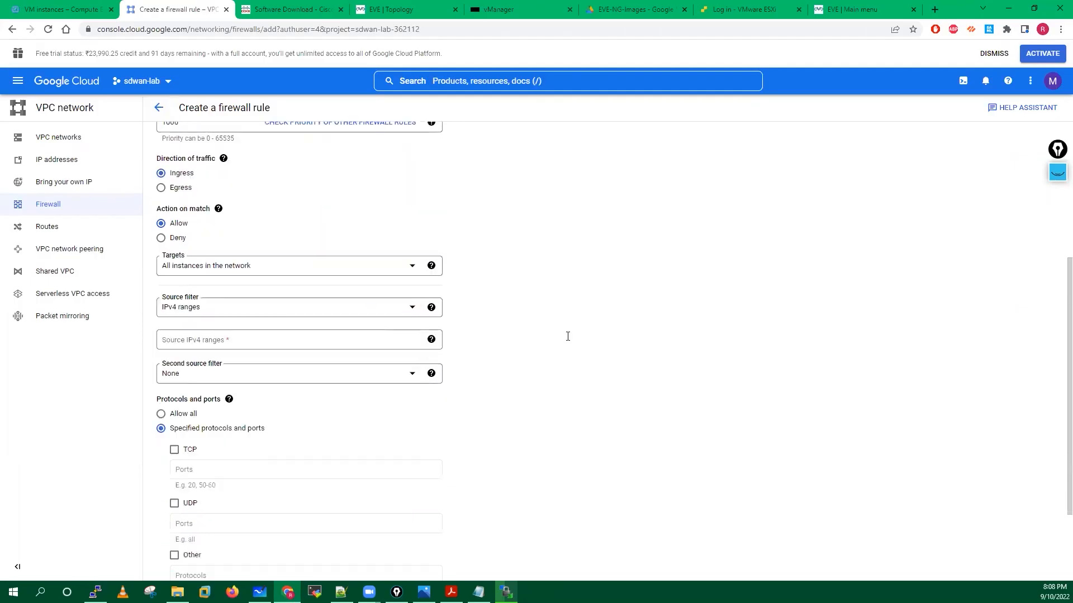
{"action": "left_click", "coordinate": [221, 335]}
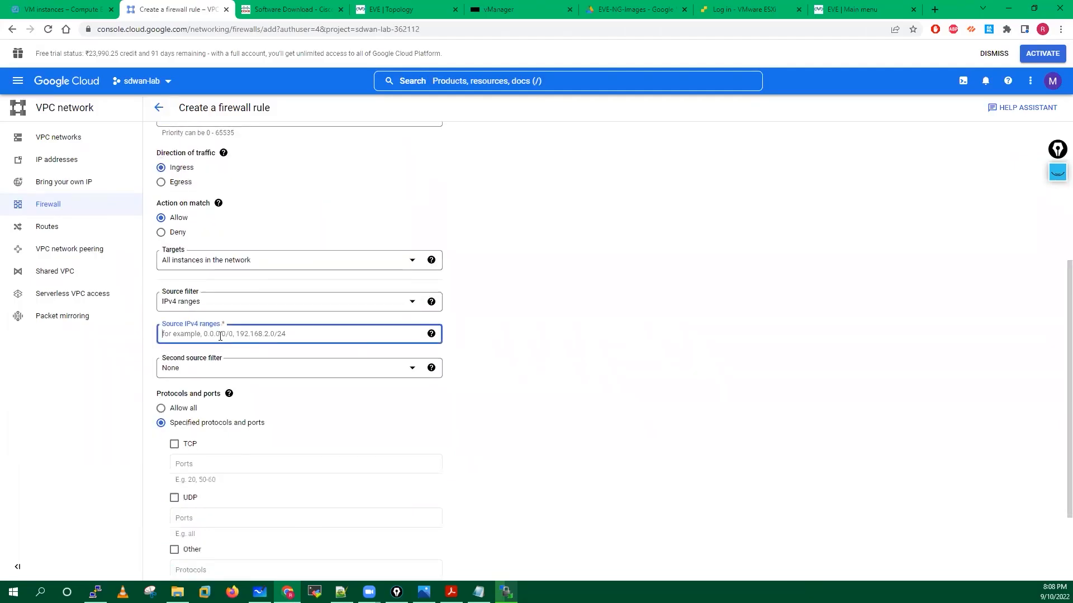
{"action": "type", "text": "0.0.0.0/0"}
{"action": "left_click", "coordinate": [543, 365]}
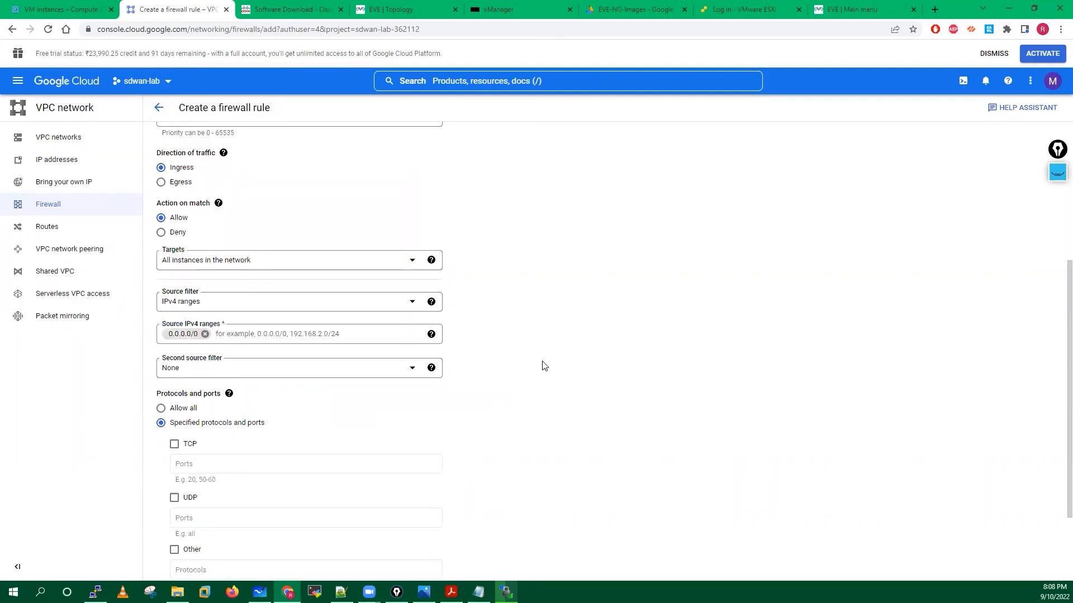
{"action": "scroll", "coordinate": [163, 305], "scroll_direction": "down", "scroll_amount": 2}
{"action": "left_click", "coordinate": [161, 303]}
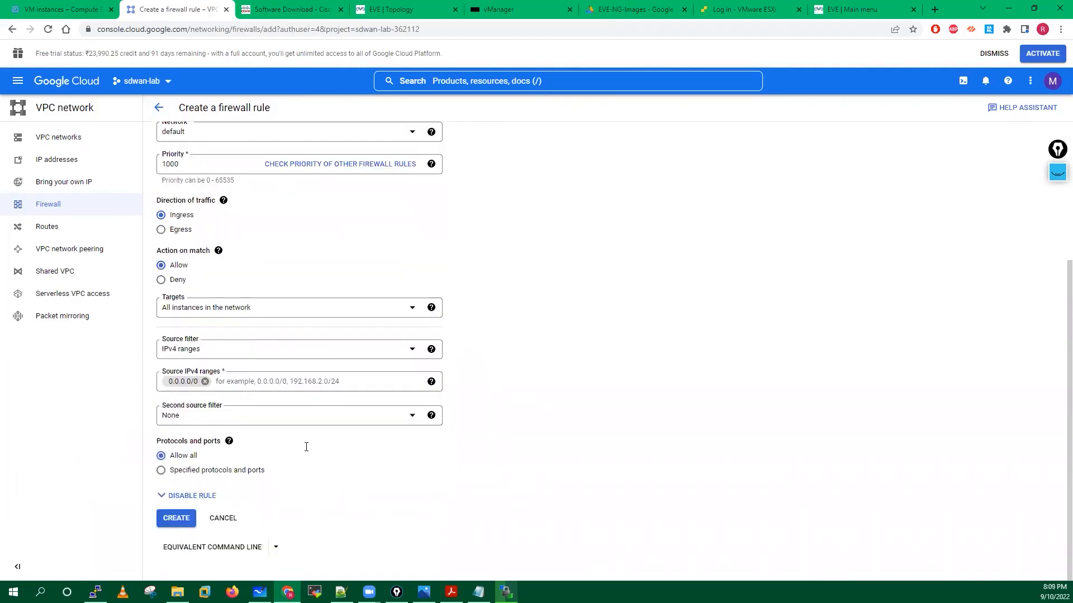
{"action": "scroll", "coordinate": [220, 210], "scroll_direction": "up", "scroll_amount": 4}
{"action": "scroll", "coordinate": [251, 383], "scroll_direction": "down", "scroll_amount": 4}
{"action": "left_click", "coordinate": [170, 520]}
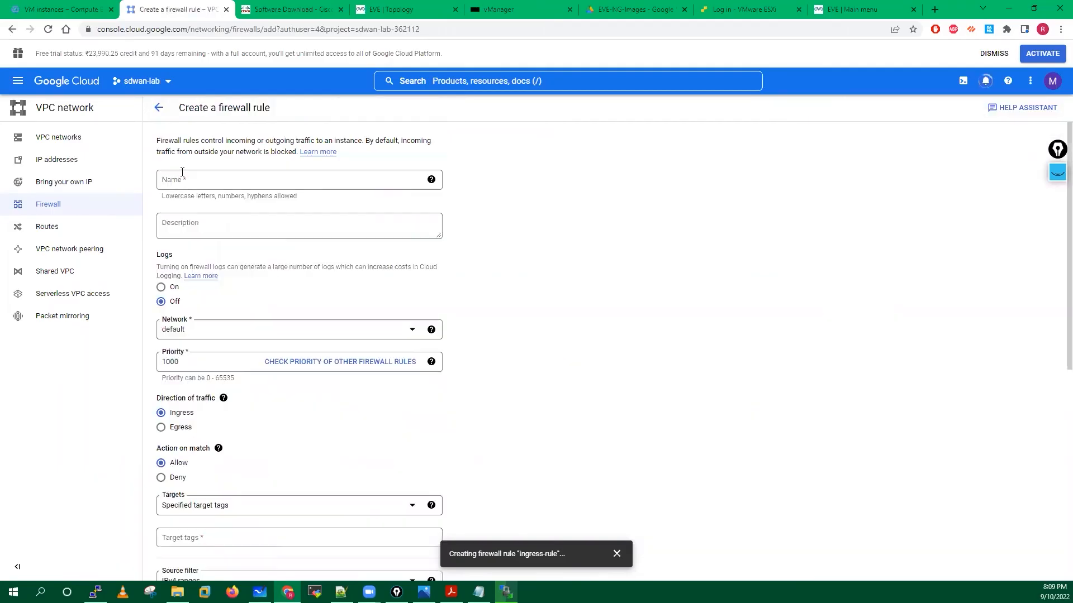
Name the new rule egress-rule, set direction to Egress, and target all instances.
{"action": "left_click", "coordinate": [182, 172]}
{"action": "type", "text": "e"}
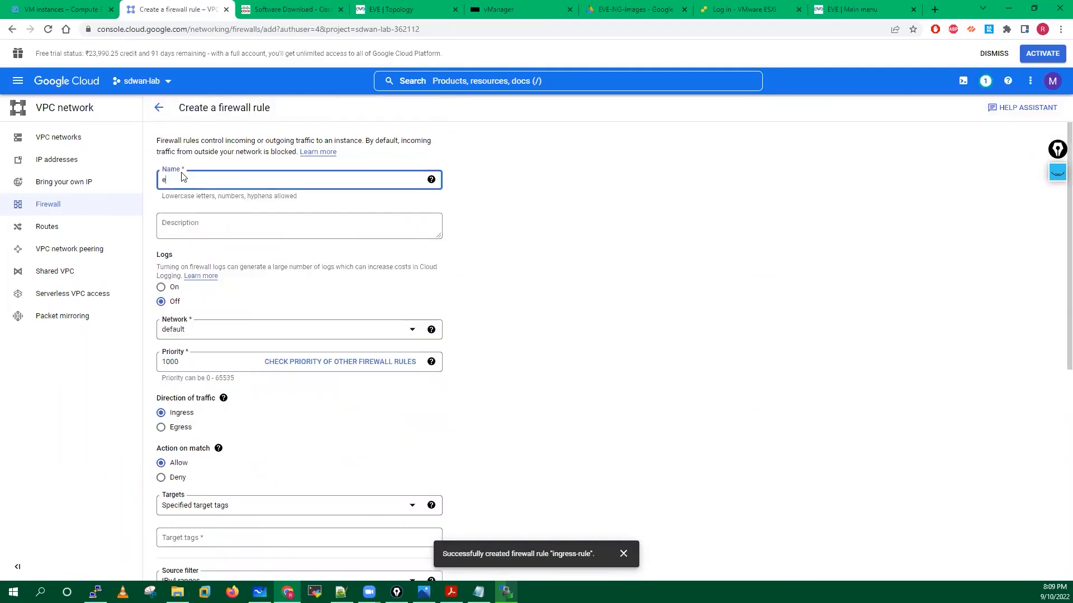
{"action": "type", "text": "gress-rule"}
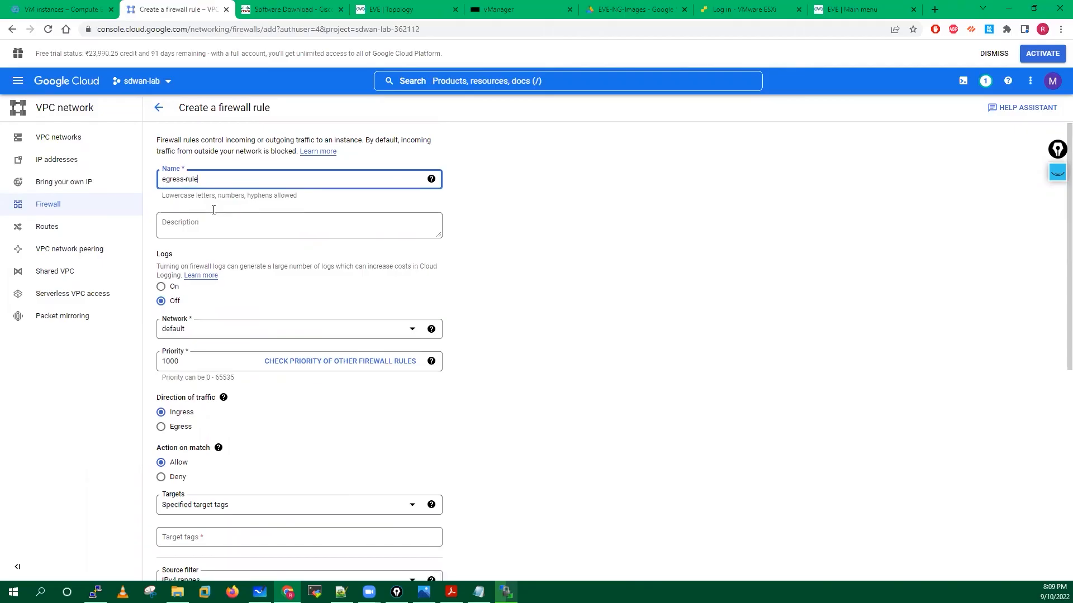
{"action": "scroll", "coordinate": [213, 210], "scroll_direction": "down", "scroll_amount": 2}
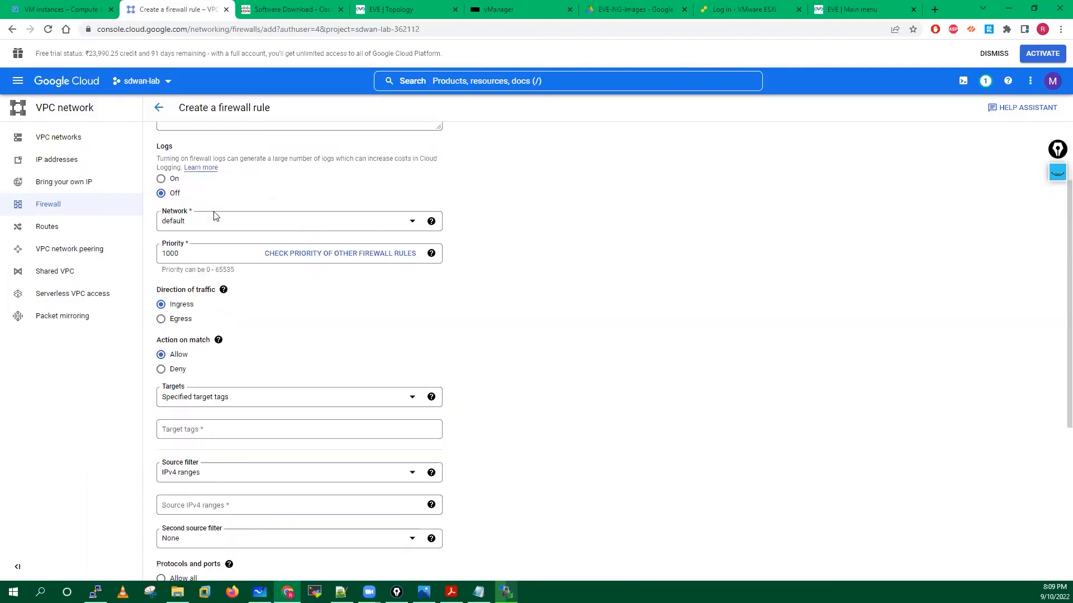
{"action": "left_click", "coordinate": [181, 263]}
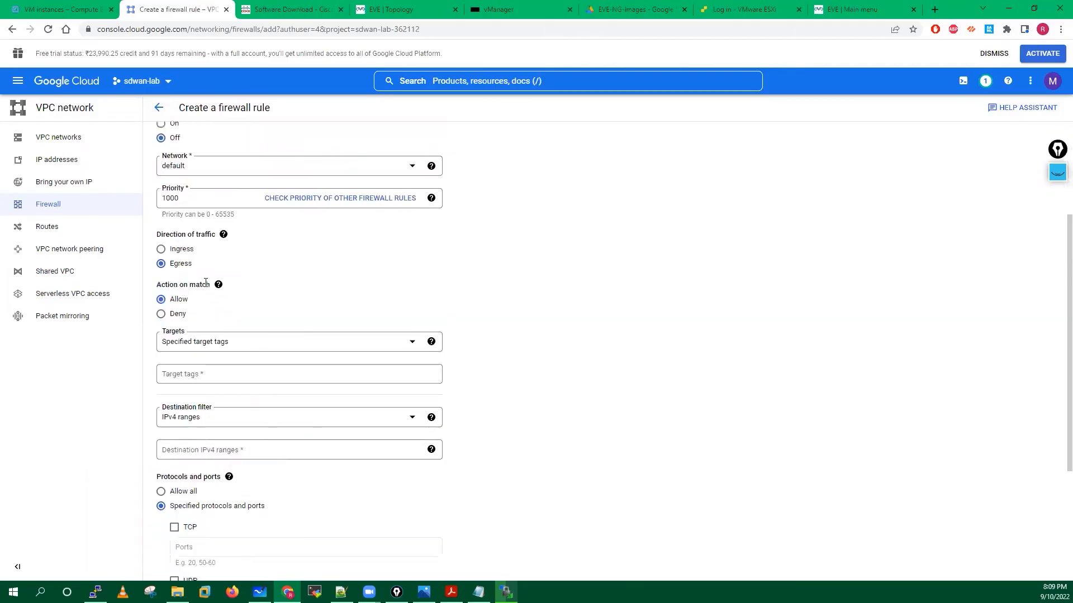
{"action": "left_click", "coordinate": [183, 374]}
{"action": "left_click", "coordinate": [212, 346]}
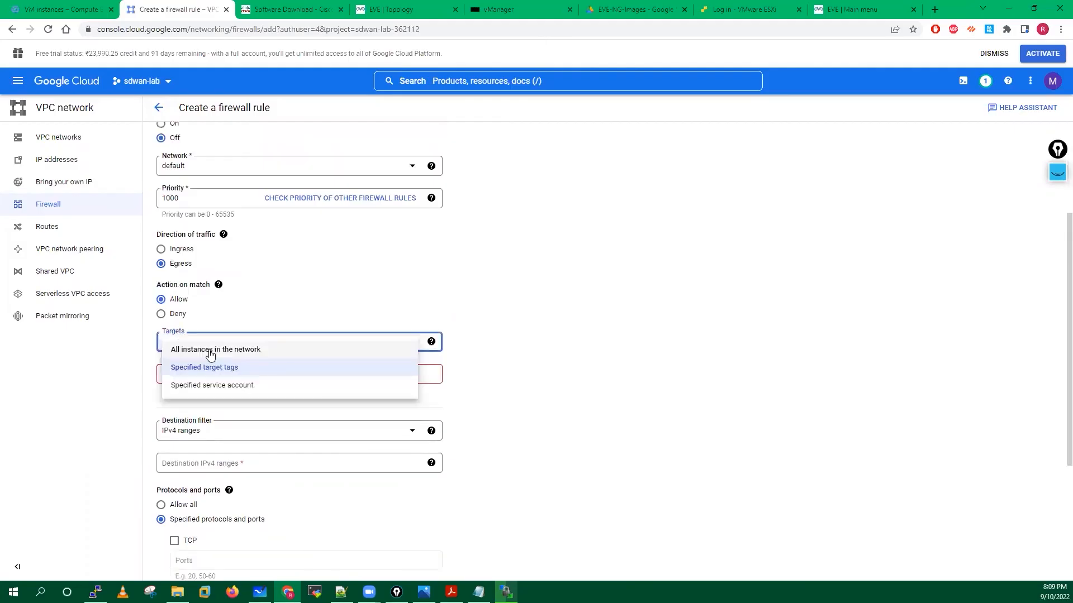
{"action": "left_click", "coordinate": [175, 350]}
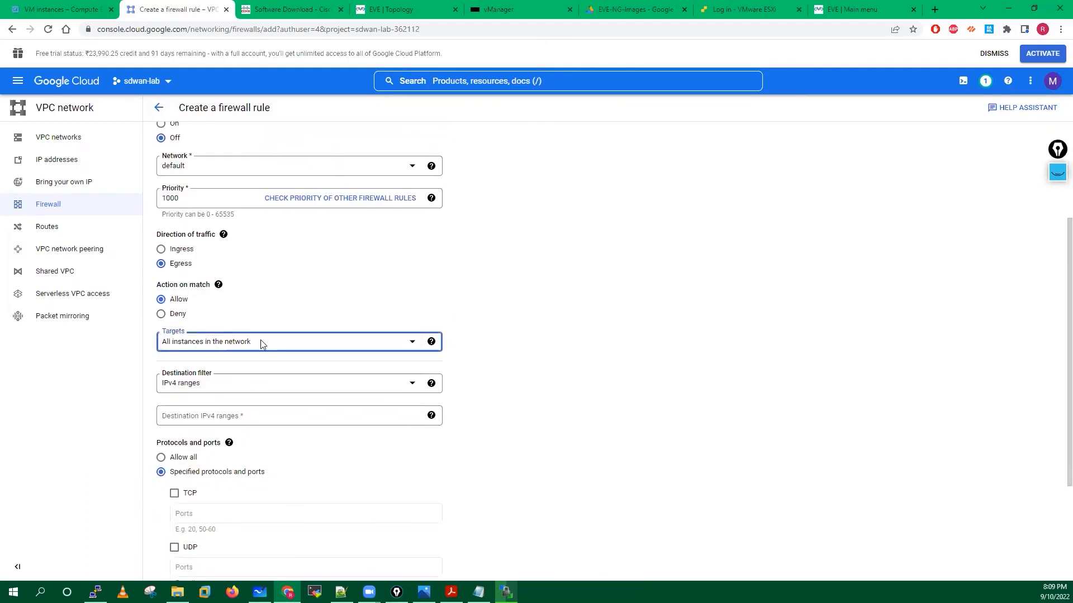
Set destination range 0.0.0.0/0 with Allow all, then return to the EVE-NG topology.
{"action": "scroll", "coordinate": [205, 358], "scroll_direction": "down", "scroll_amount": 1}
{"action": "left_click", "coordinate": [202, 347]}
{"action": "type", "text": "0"}
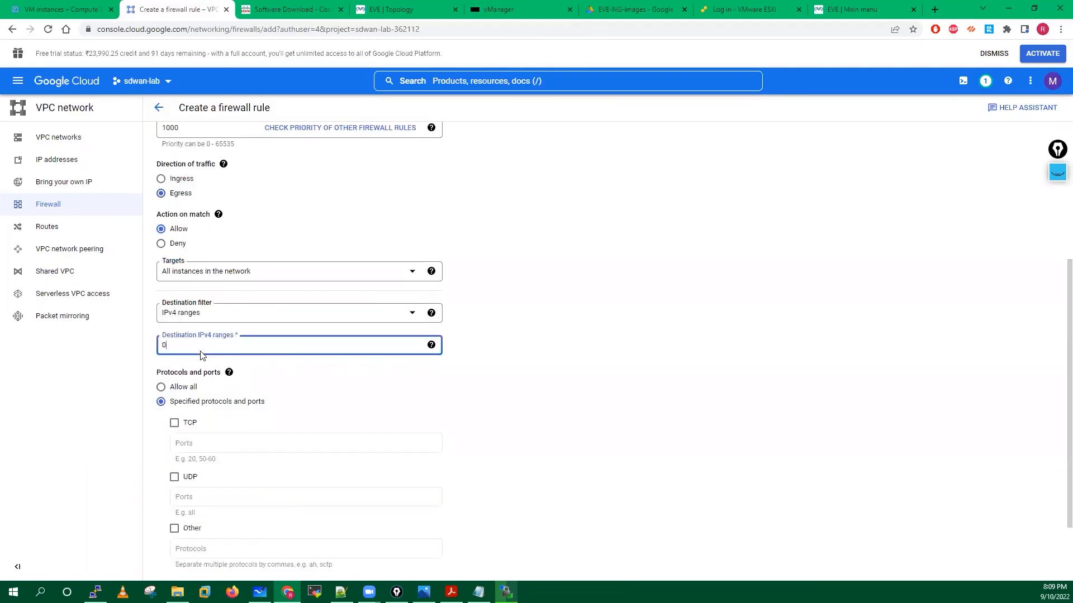
{"action": "type", "text": ".0.0.0/0"}
{"action": "left_click", "coordinate": [410, 392]}
{"action": "scroll", "coordinate": [410, 393], "scroll_direction": "down", "scroll_amount": 1}
{"action": "left_click", "coordinate": [181, 328]}
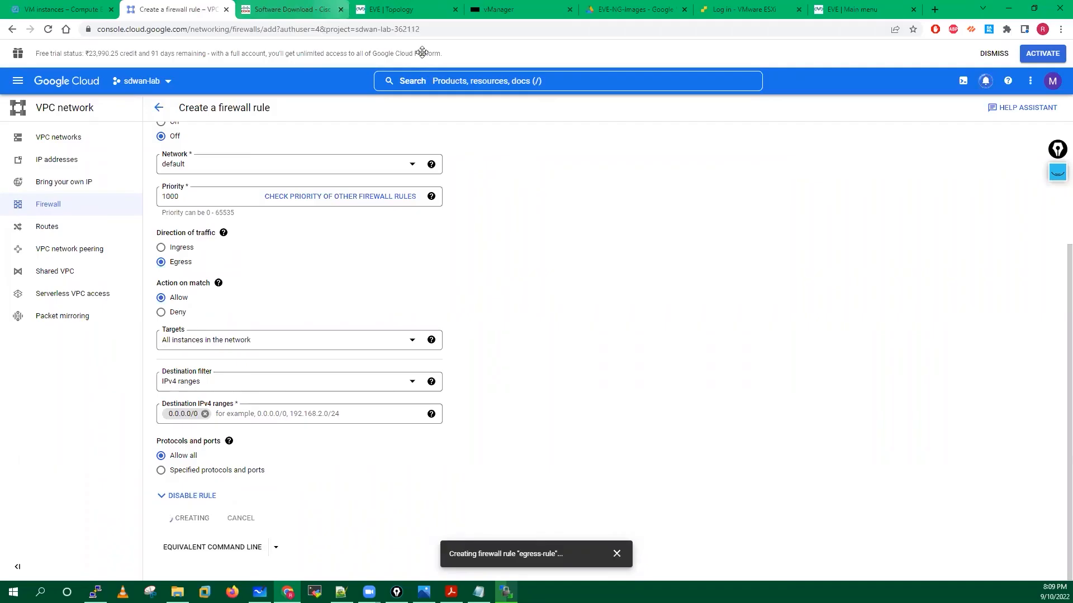
{"action": "left_click", "coordinate": [391, 9]}
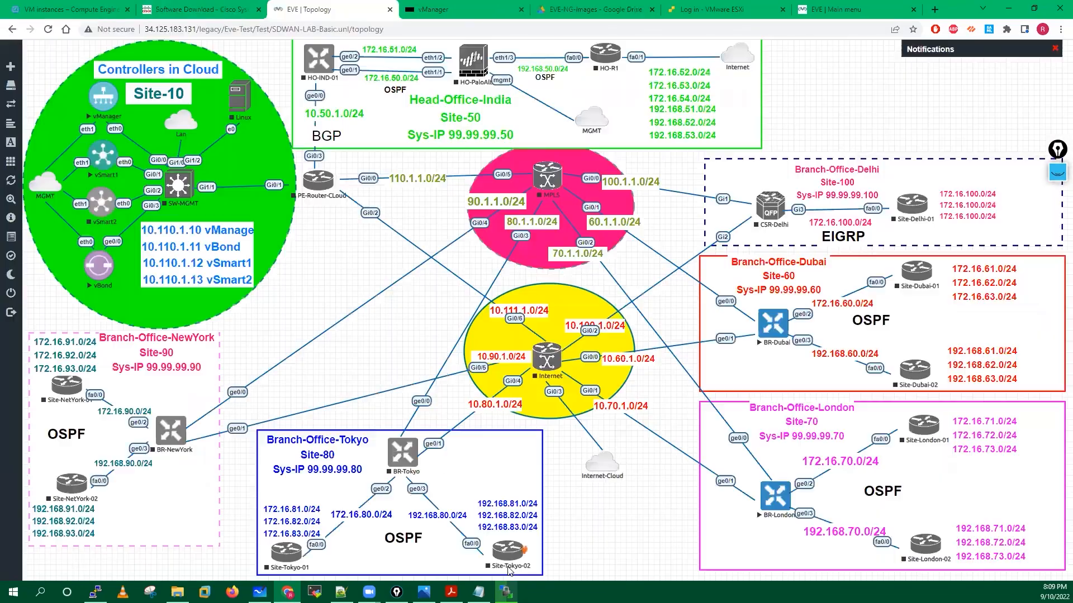
{"action": "key", "text": "alt+Tab"}
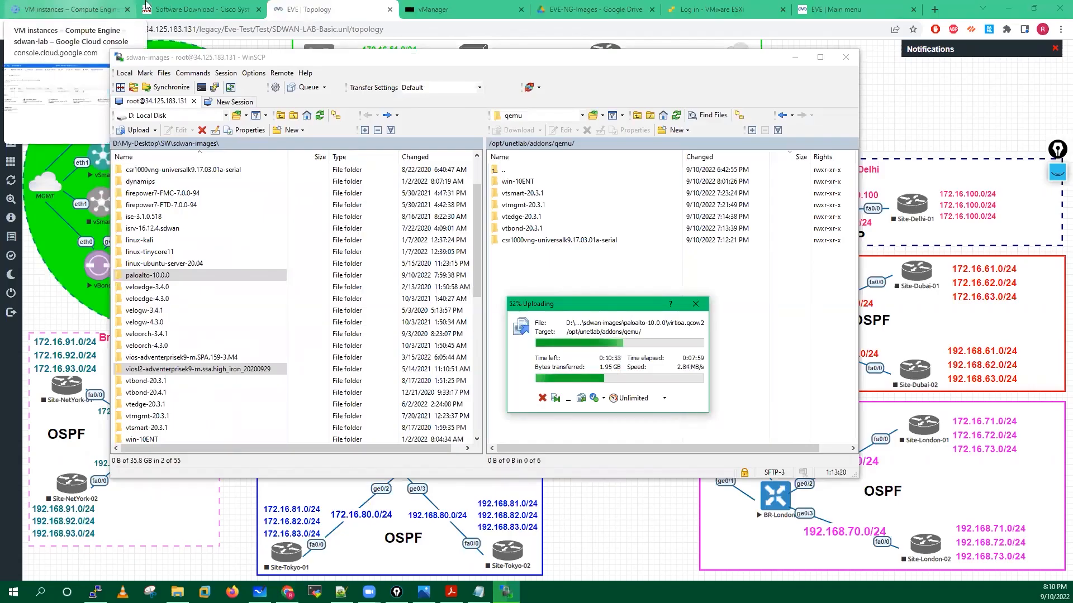
{"action": "left_click", "coordinate": [357, 8]}
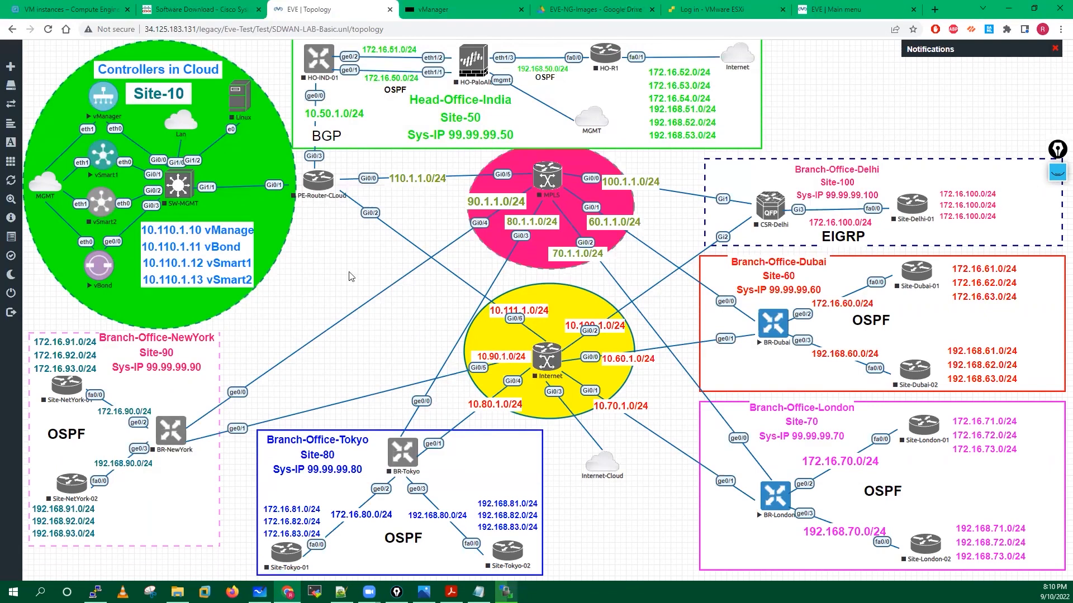
{"action": "left_click", "coordinate": [241, 105]}
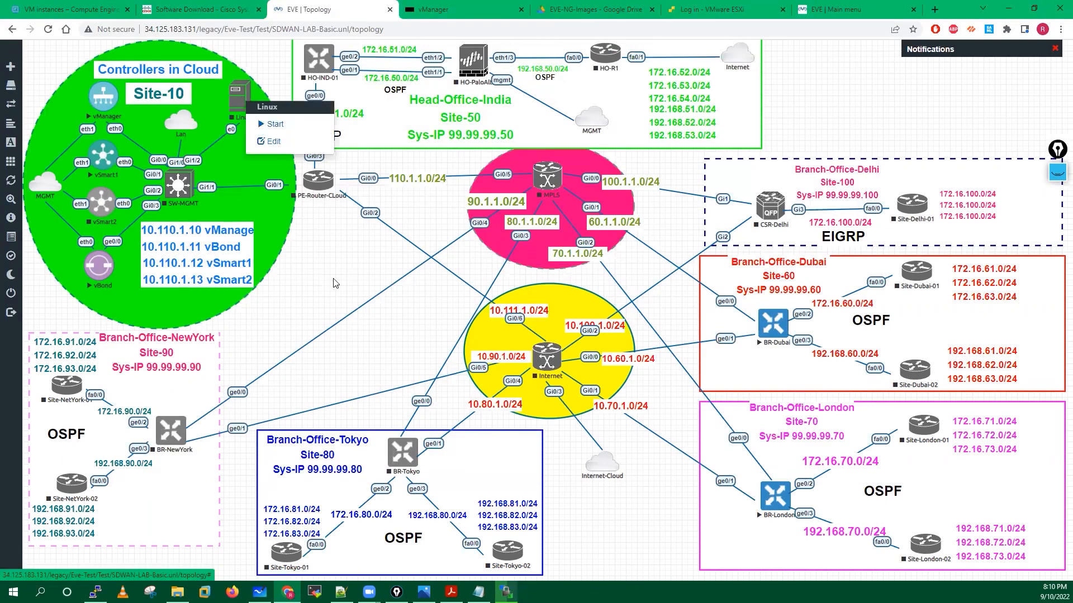
{"action": "left_click", "coordinate": [335, 248]}
{"action": "mouse_move", "coordinate": [32, 229]}
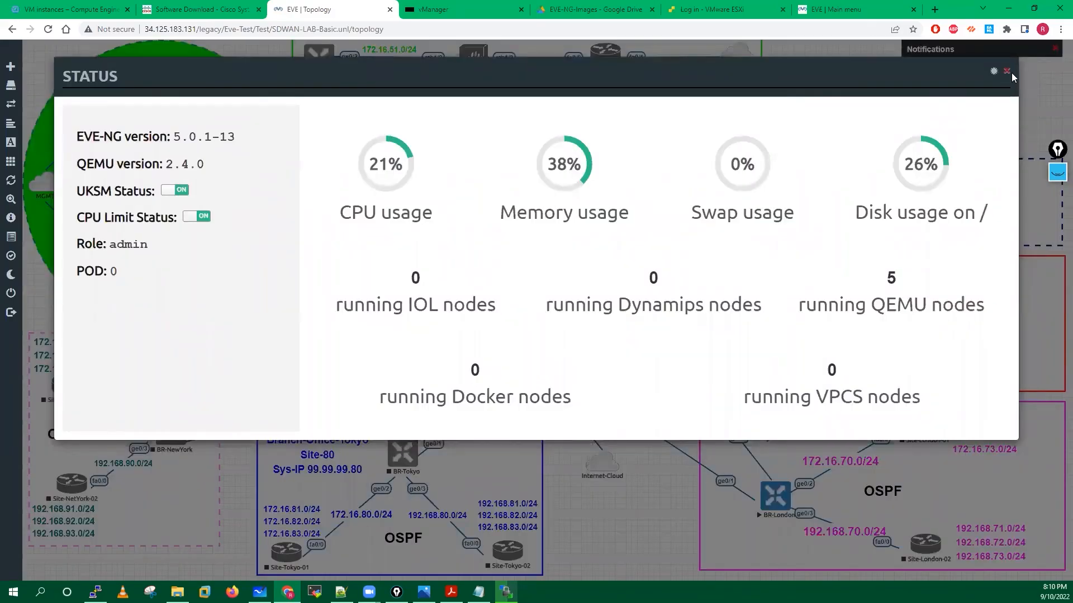
{"action": "left_click", "coordinate": [505, 518]}
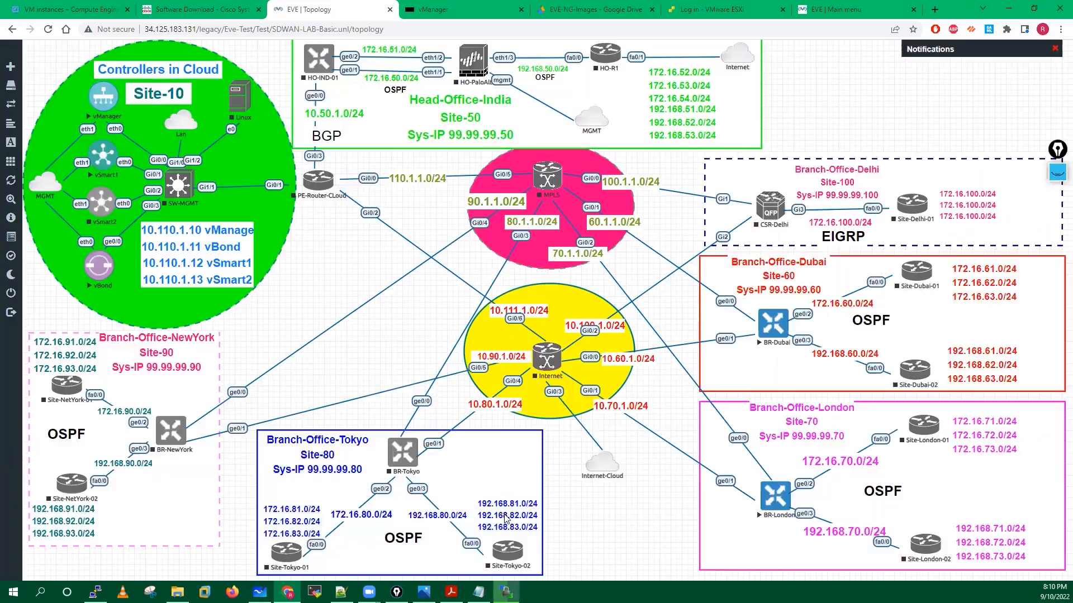
{"action": "key", "text": "alt+Tab"}
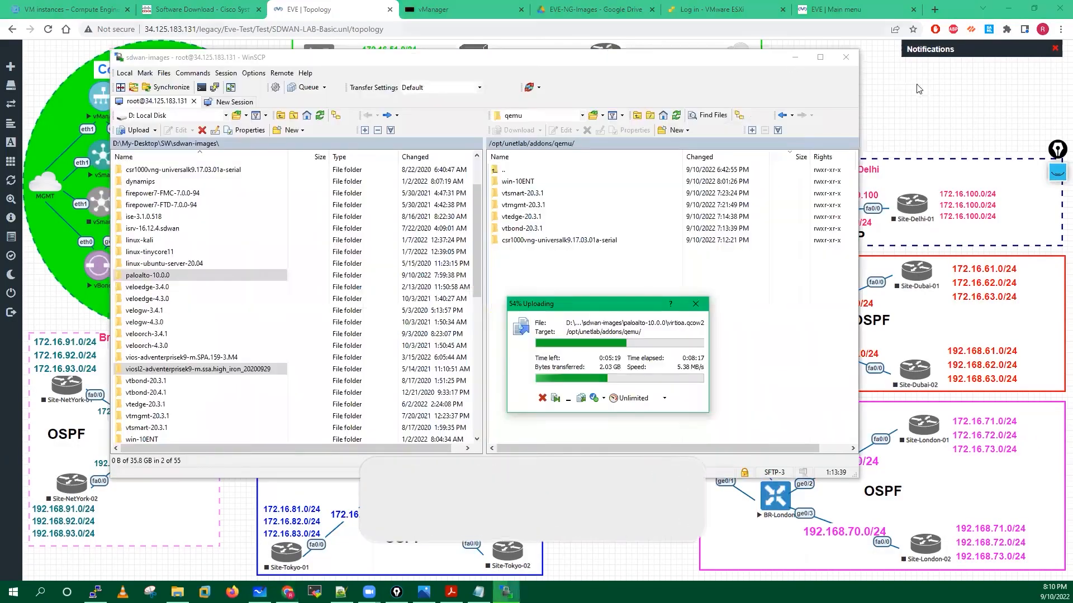
{"action": "key", "text": "alt+Tab"}
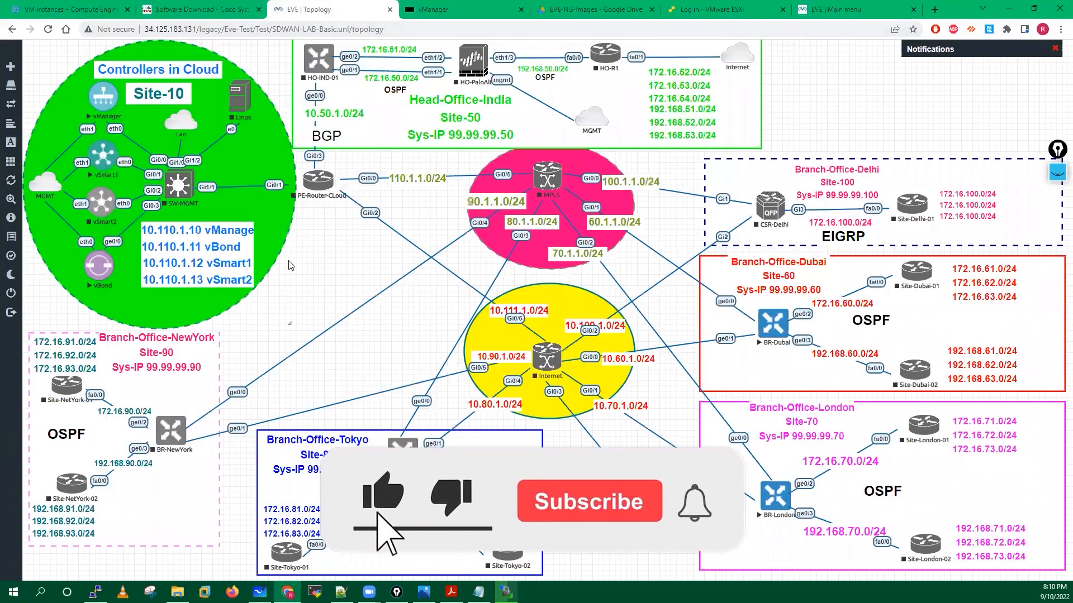